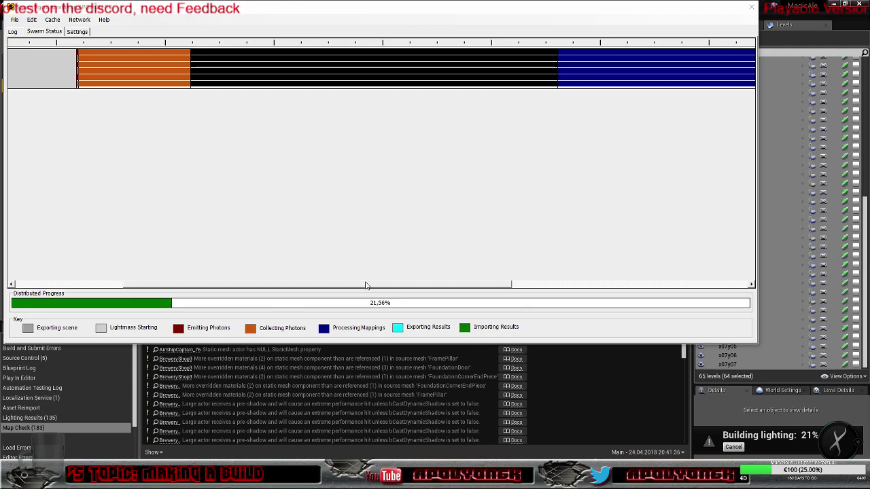
Switch to the web browser, open the YouTube video about making curly hair and braids in Blender, and mute it.
left_click_drag(365, 285, 637, 276)
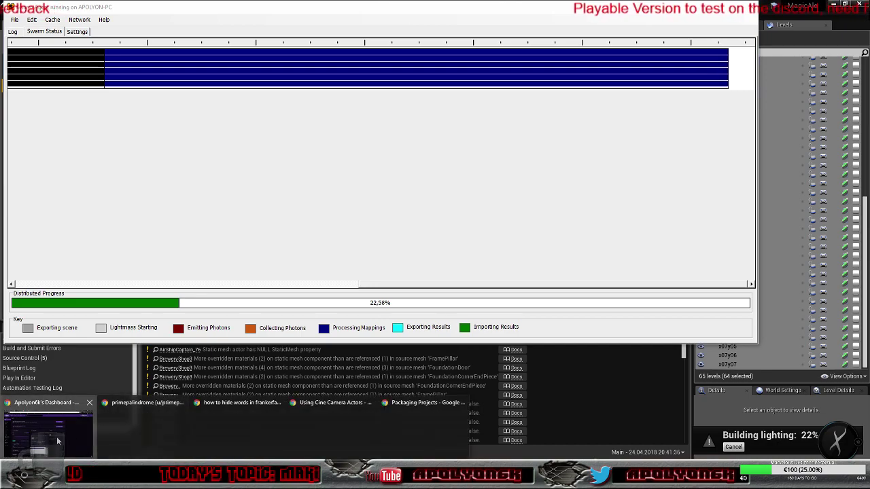
left_click(136, 435)
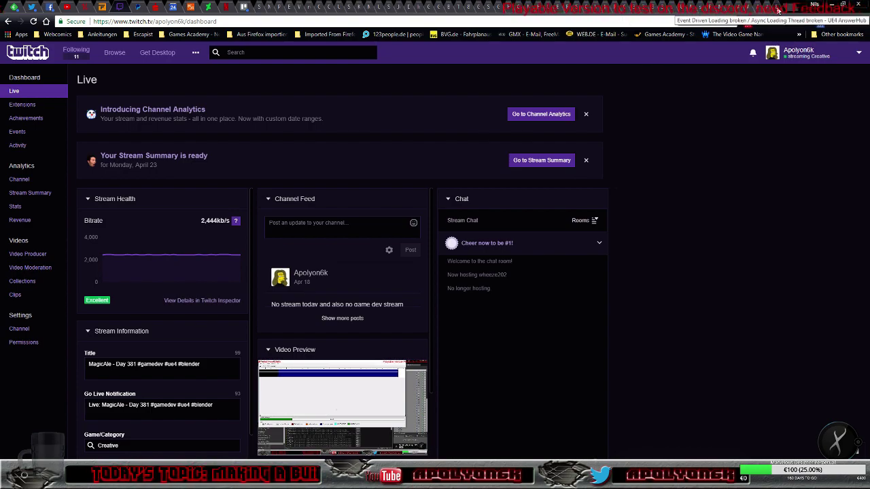
left_click(722, 9)
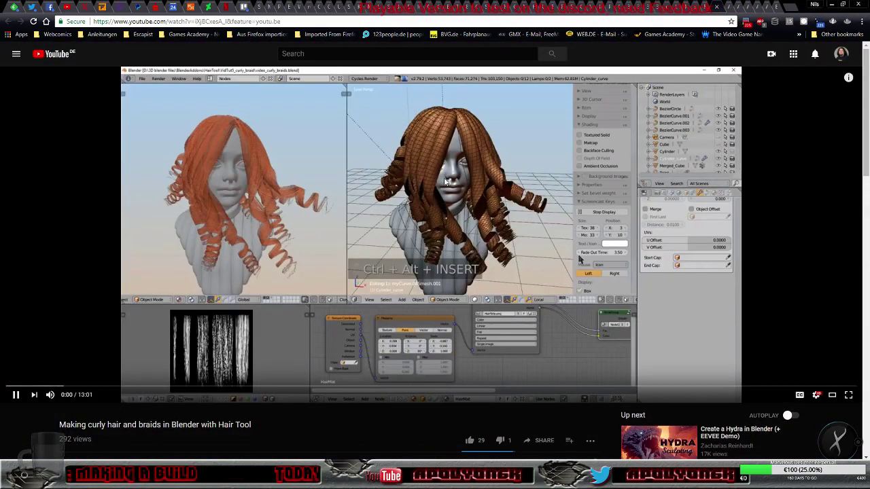
left_click(50, 394)
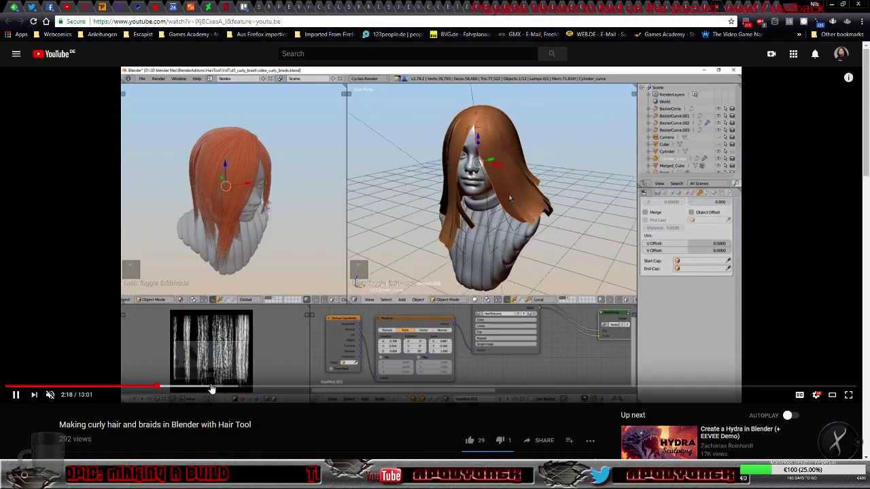
Skip forward through the Hair Tool video in several jumps to reach the braid section.
left_click(212, 387)
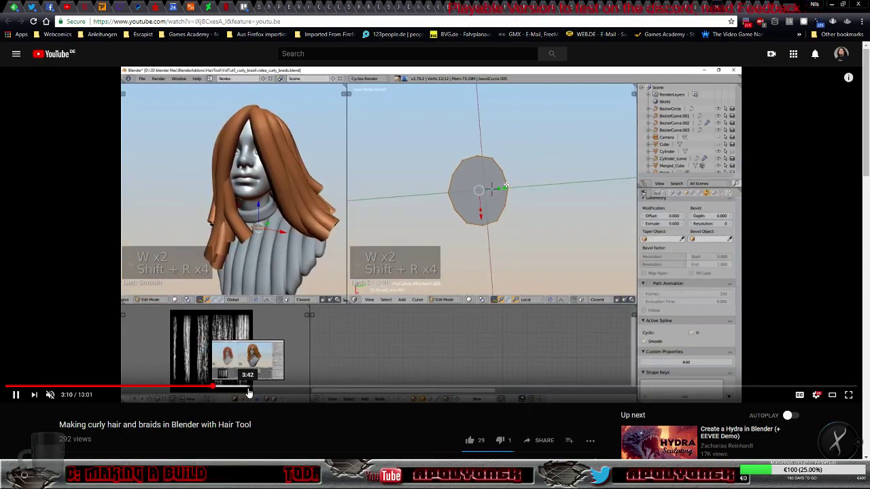
left_click(247, 388)
left_click(280, 388)
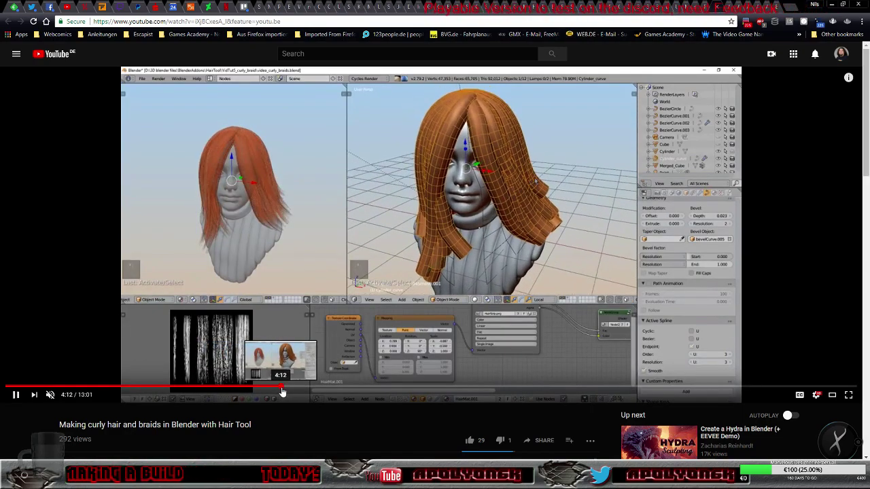
left_click(334, 388)
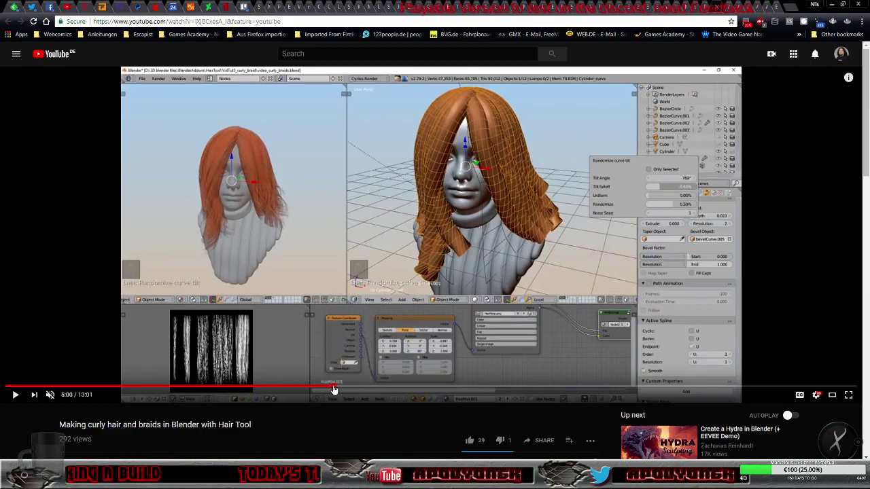
left_click(384, 388)
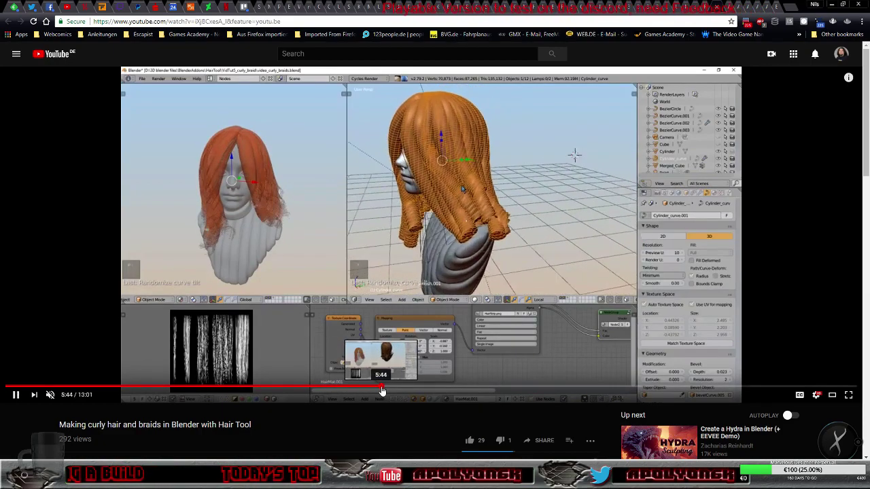
left_click(443, 388)
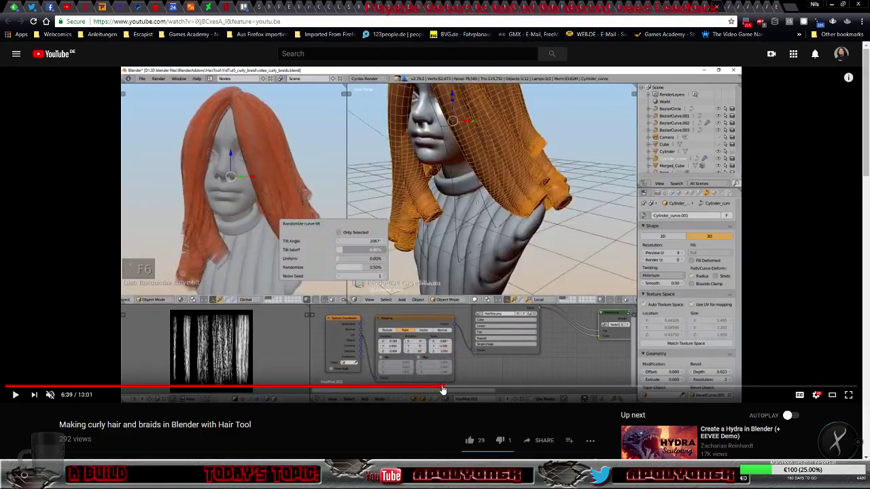
left_click(484, 388)
left_click(530, 388)
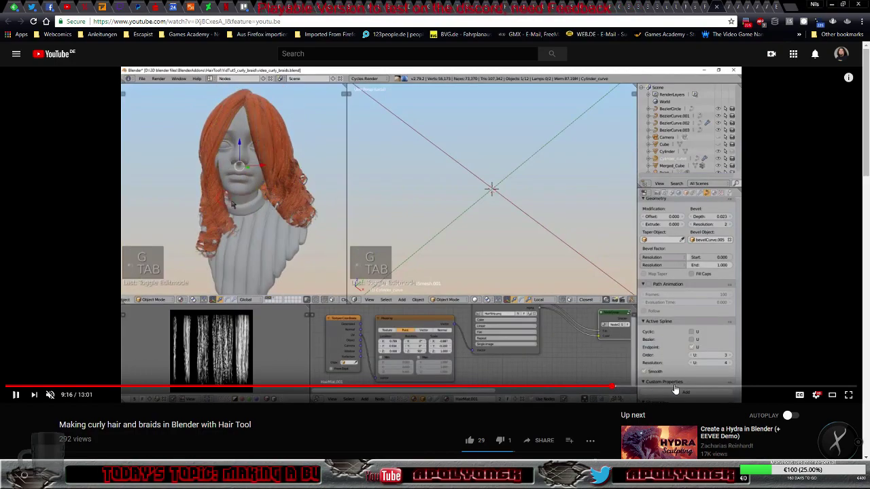
left_click(683, 389)
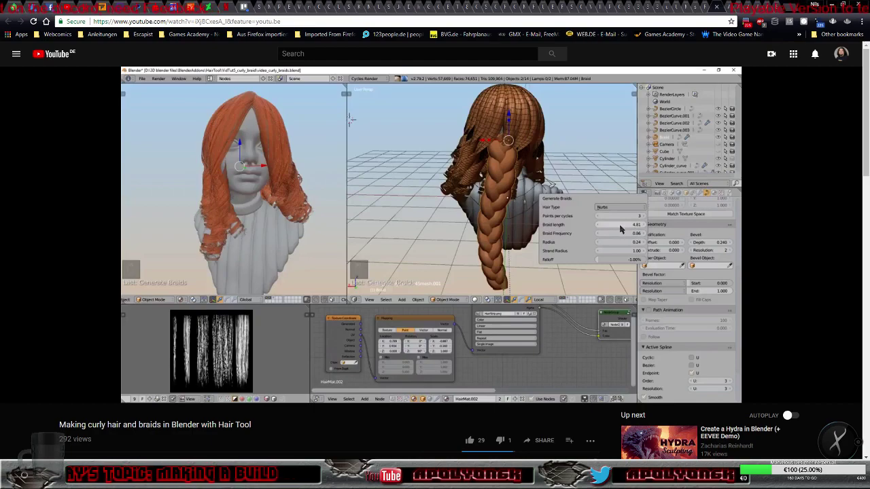
Watch the braid generation and adjustment part of the Hair Tool video and pause it at 12:52.
mouse_move(524, 227)
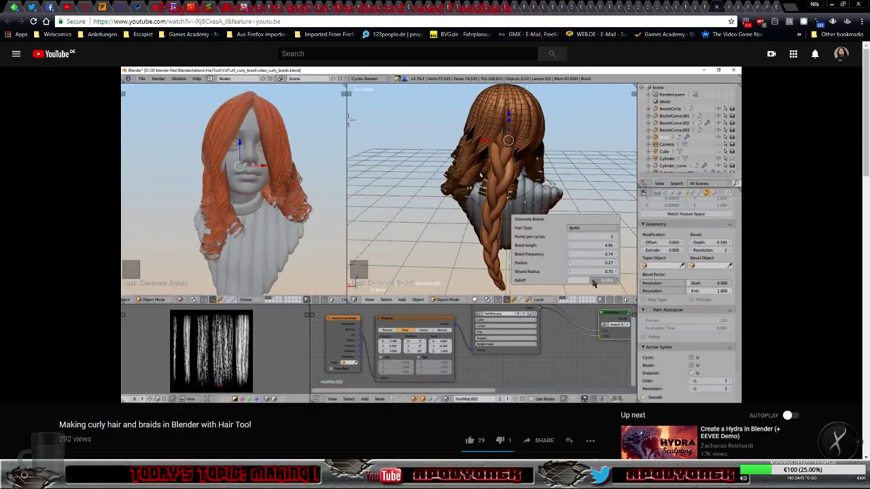
mouse_move(524, 292)
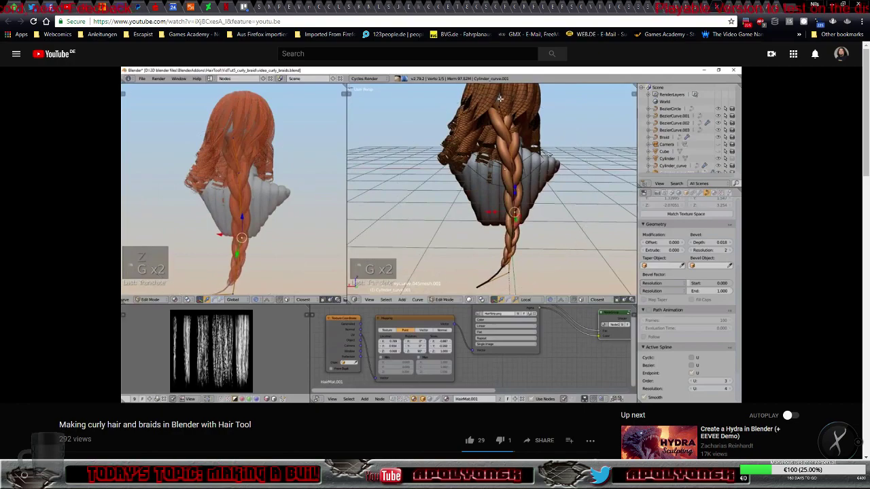
mouse_move(539, 322)
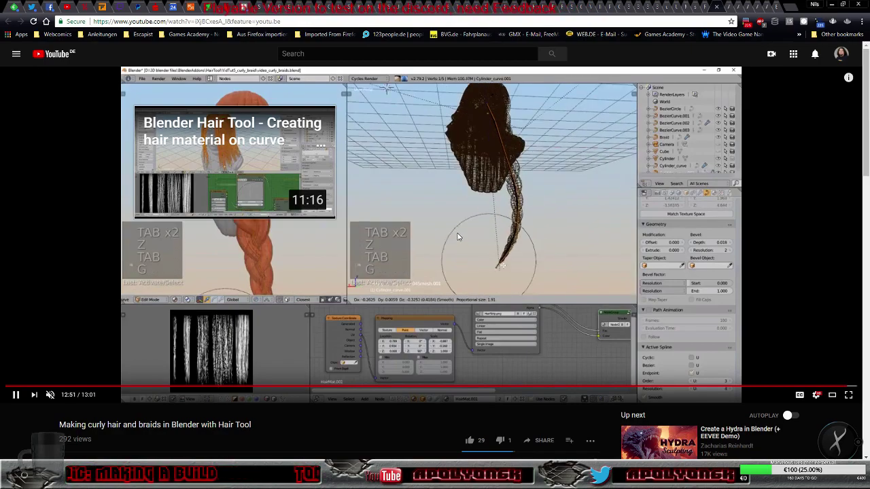
left_click(546, 240)
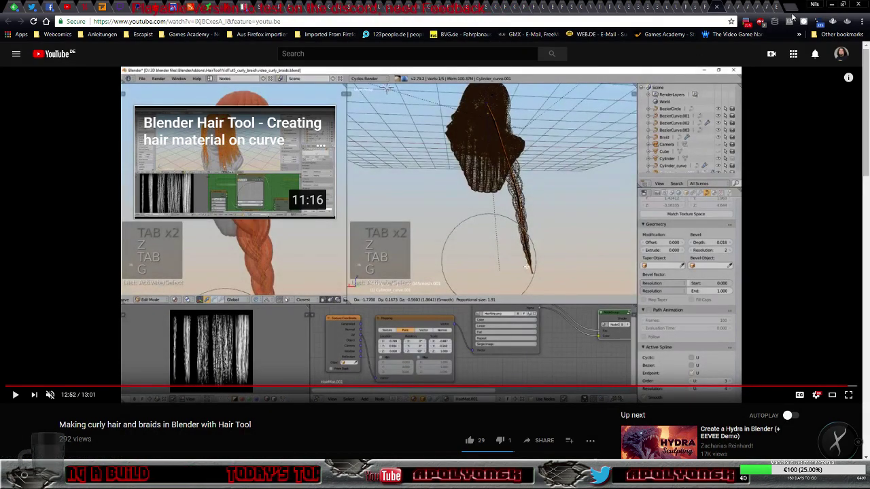
Return to Swarm Agent and examine the latest part of the lighting build's timeline.
left_click(832, 5)
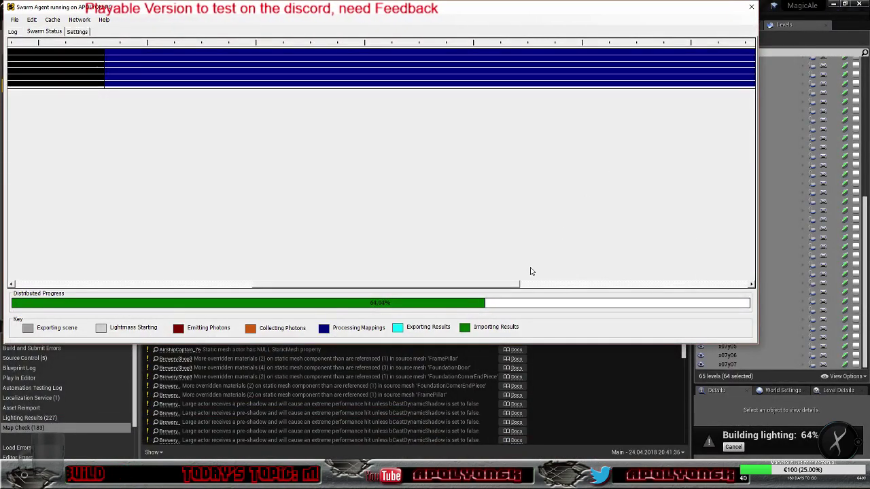
left_click_drag(456, 288, 703, 283)
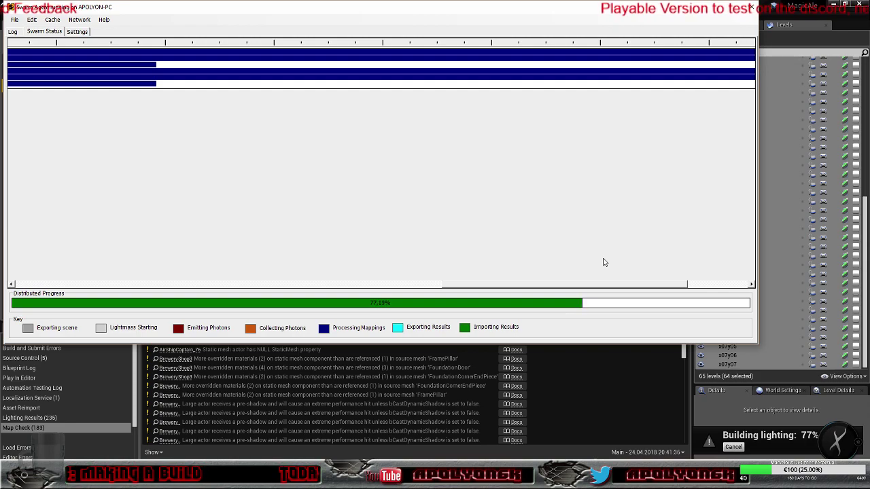
left_click(704, 286)
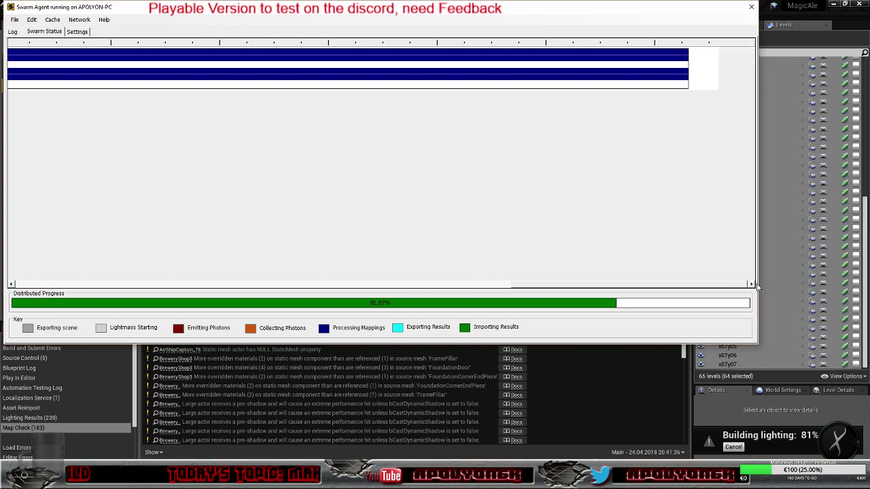
left_click_drag(759, 284, 856, 280)
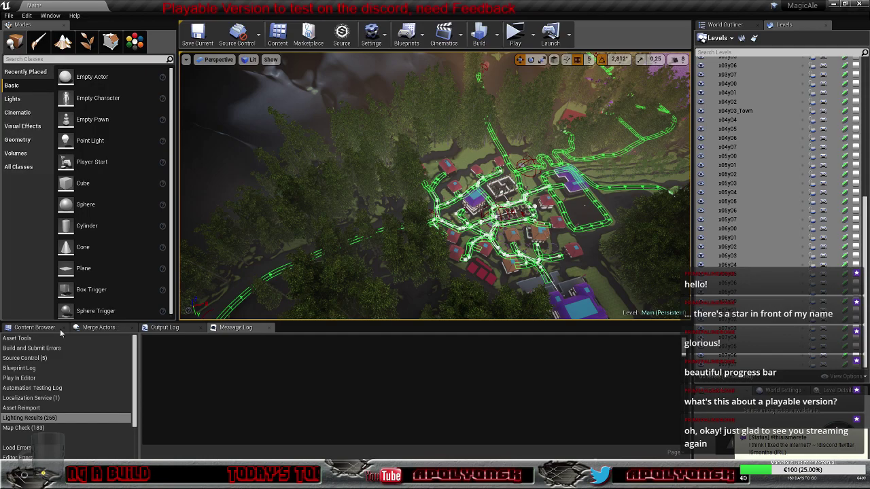
Save all modified levels and their built lighting data with every listed file included.
left_click(26, 331)
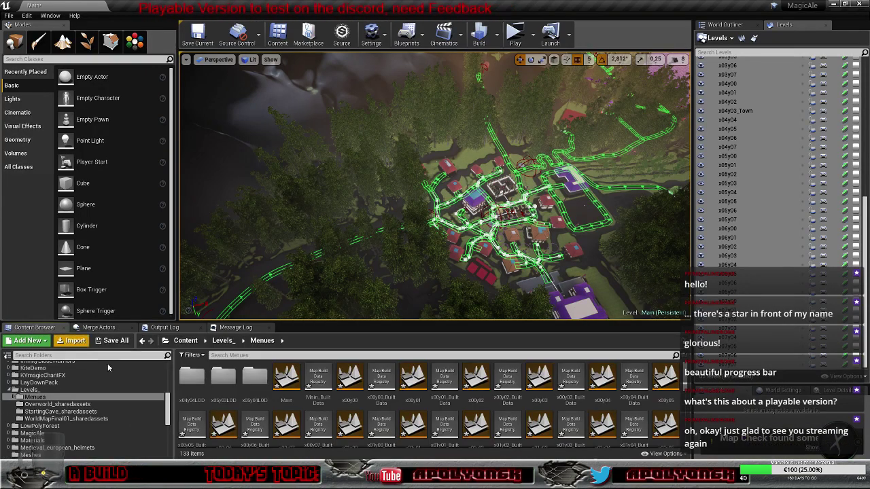
left_click(114, 341)
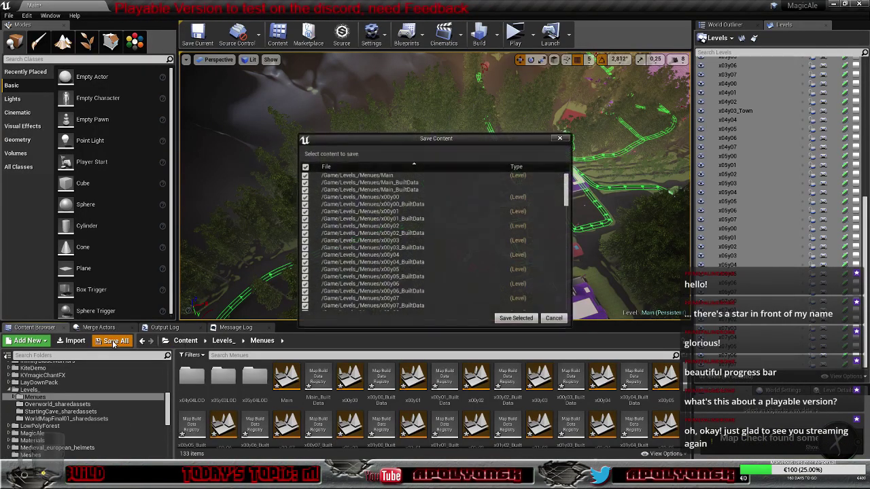
left_click(515, 318)
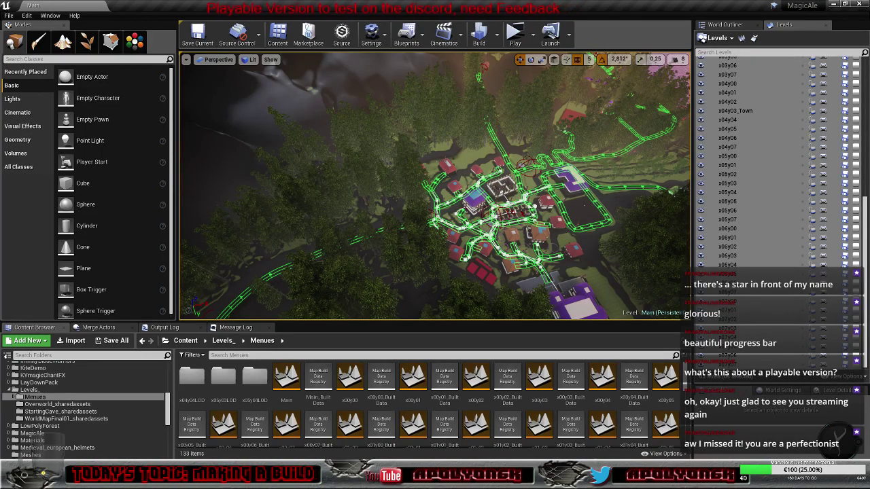
Examine the rebuilt lighting across the forest and town, ending close to the purple-roofed house.
left_click_drag(864, 206, 865, 65)
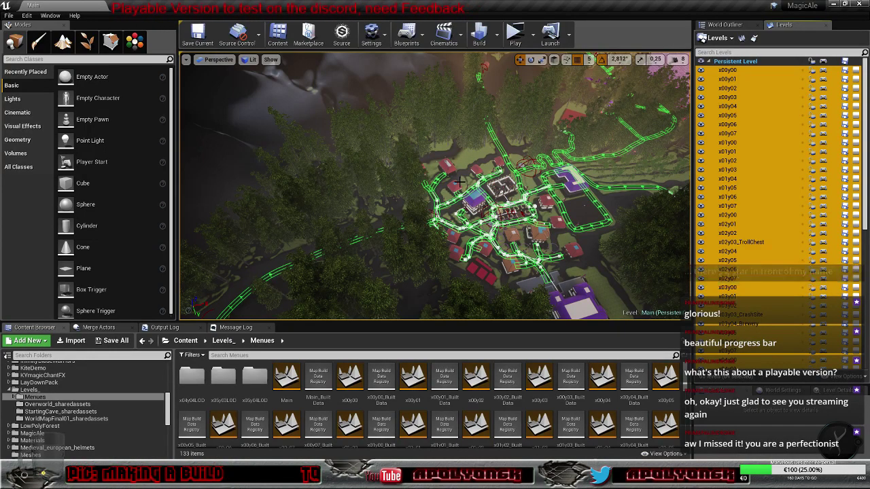
right_click_drag(452, 210, 466, 189)
key("w")
key("s")
key("w")
key("s")
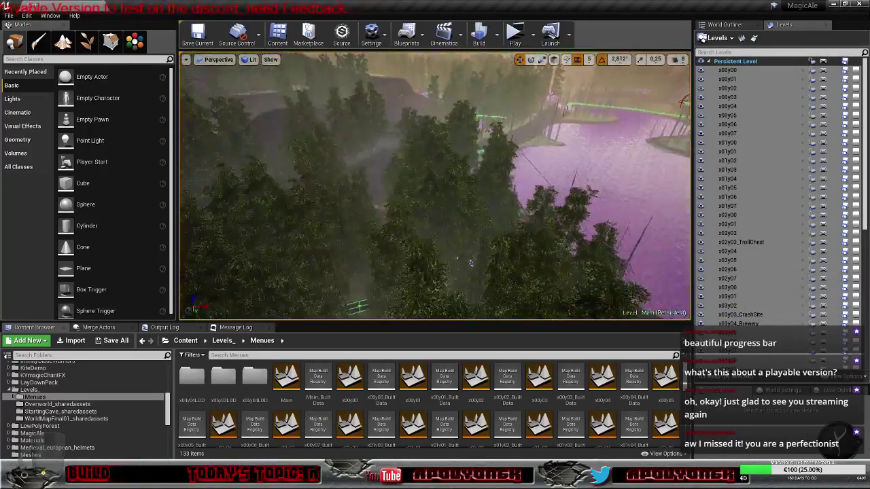
right_click_drag(435, 185, 394, 178)
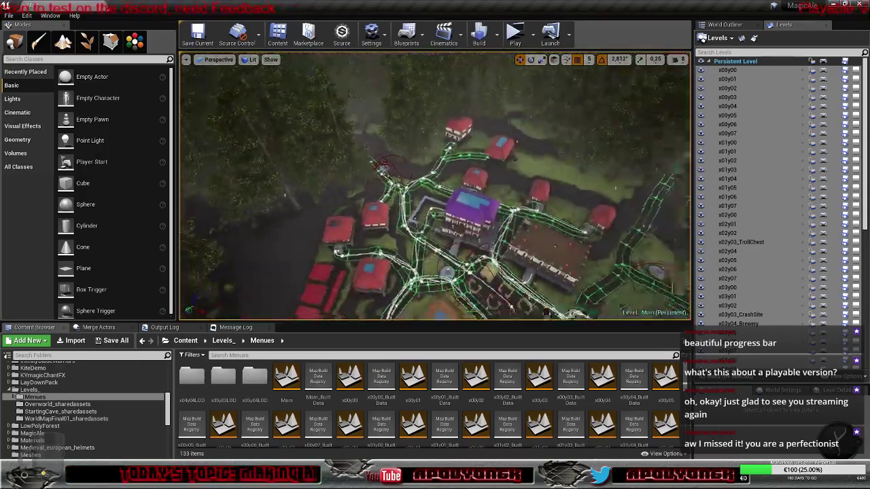
right_click_drag(435, 185, 333, 205)
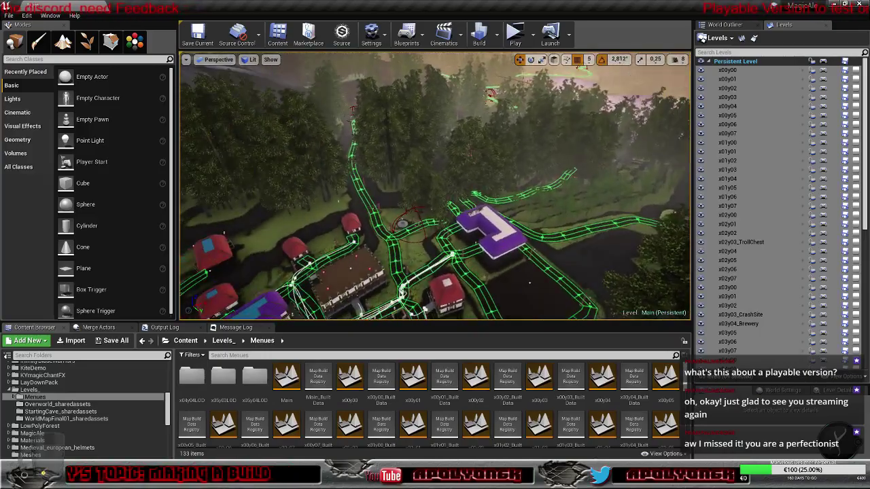
right_click_drag(435, 186, 591, 217)
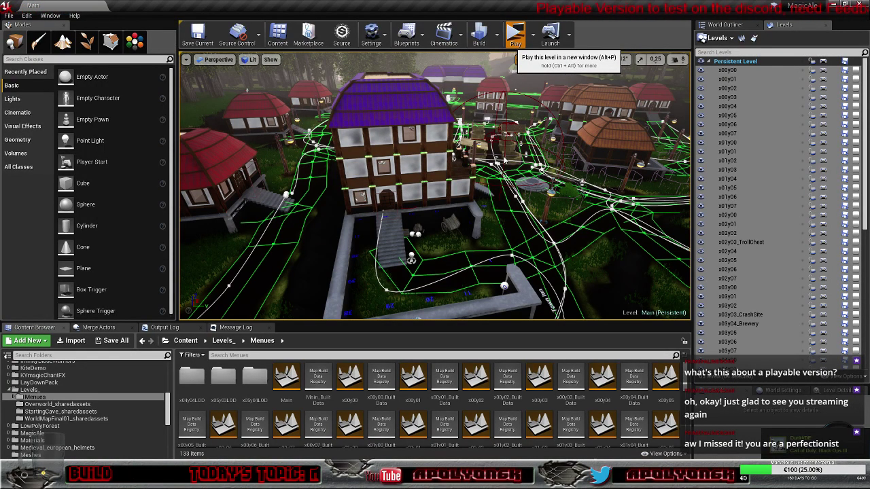
Play-test the level in a new preview window and end the session.
left_click(515, 34)
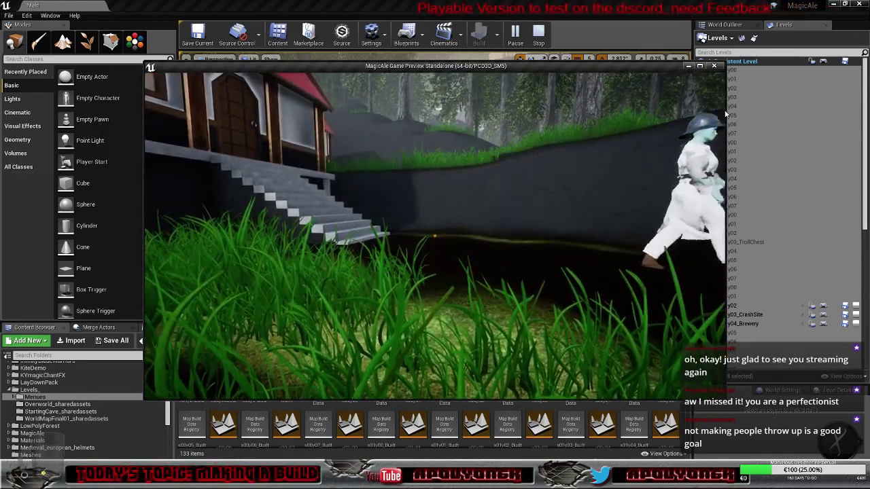
key("Escape")
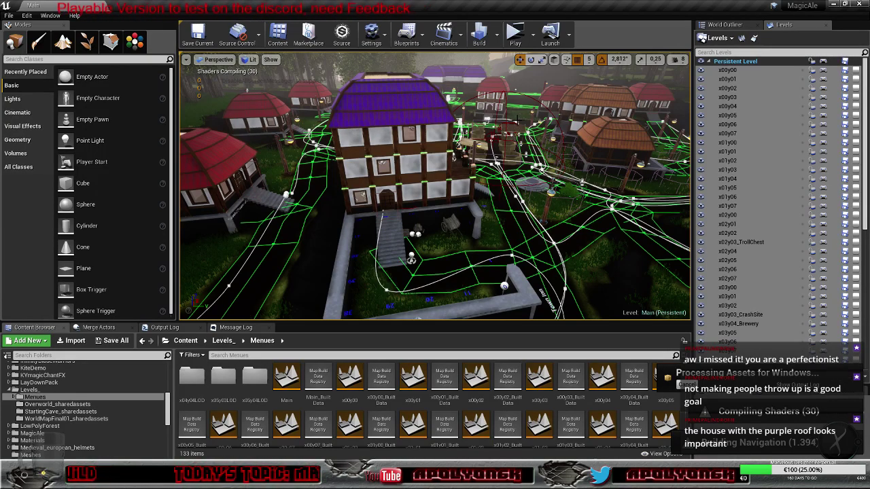
right_click_drag(518, 119, 547, 120)
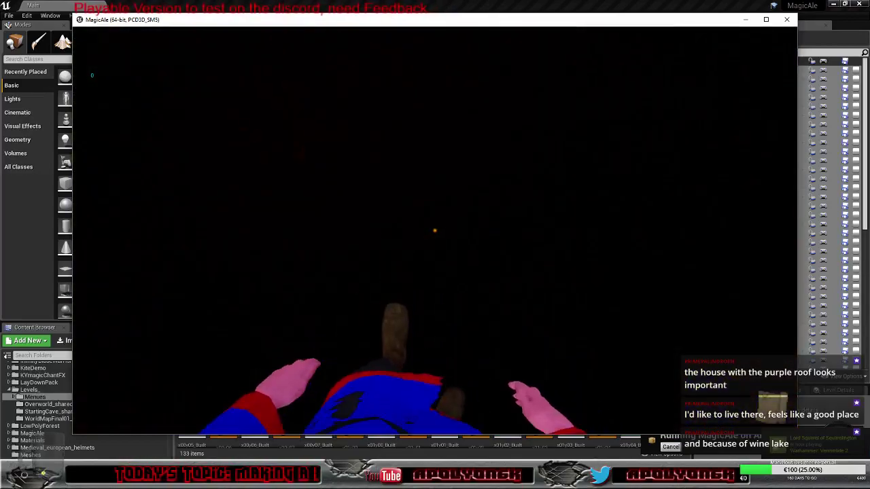
Walk through the forest ravine to the town entrance, checking the lighting, and exit the WestGateGuard conversation there.
key("w")
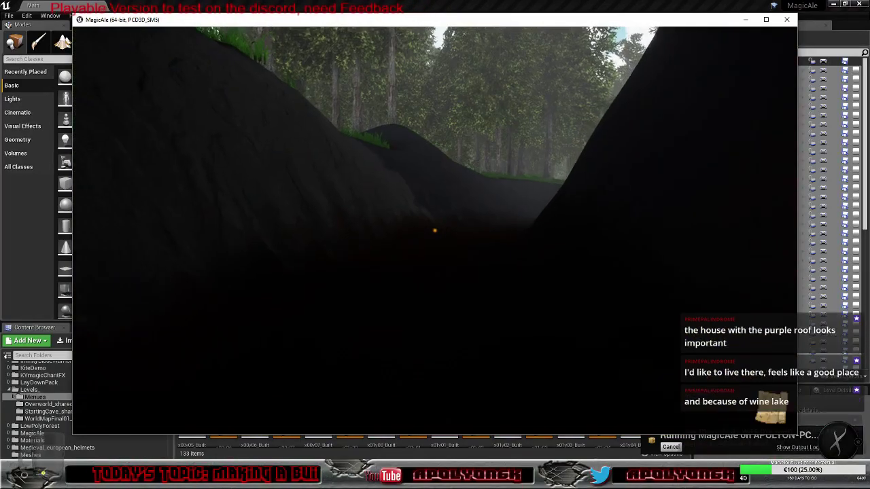
key("w")
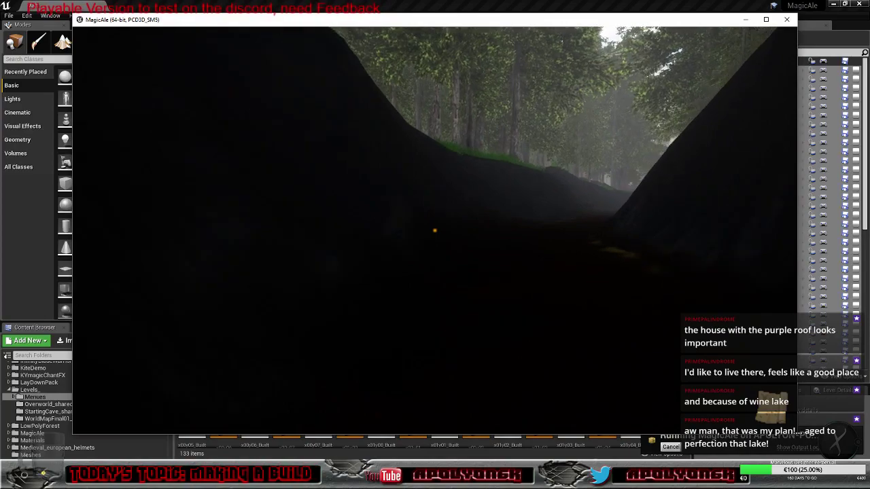
key("w")
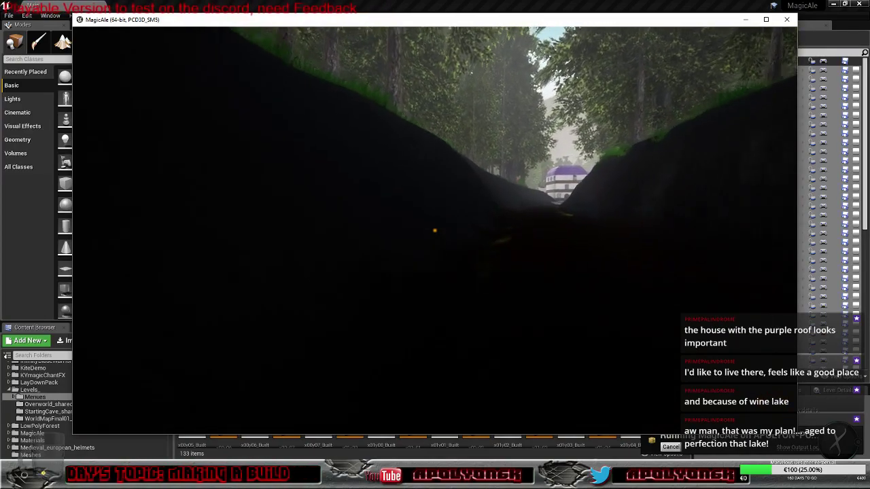
key("w")
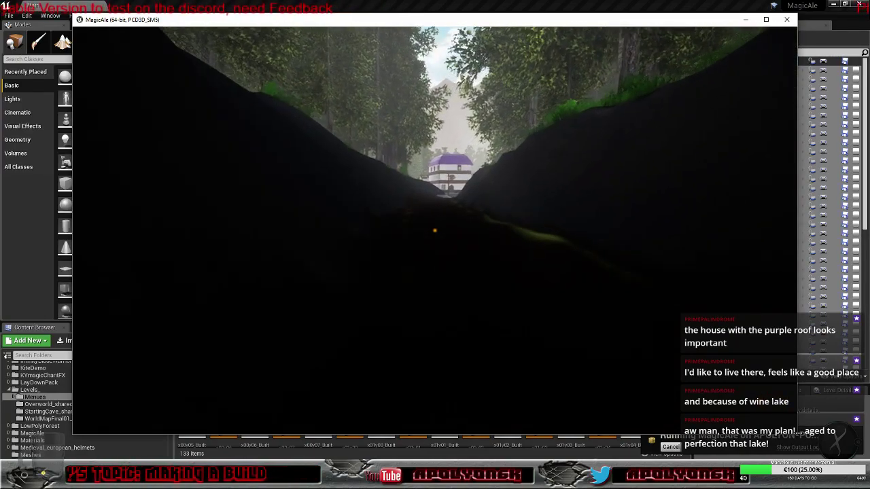
key("w")
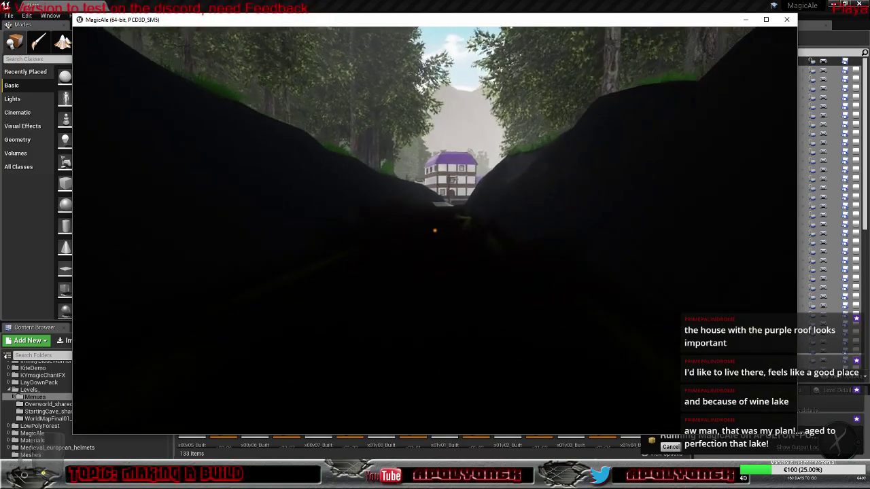
key("w")
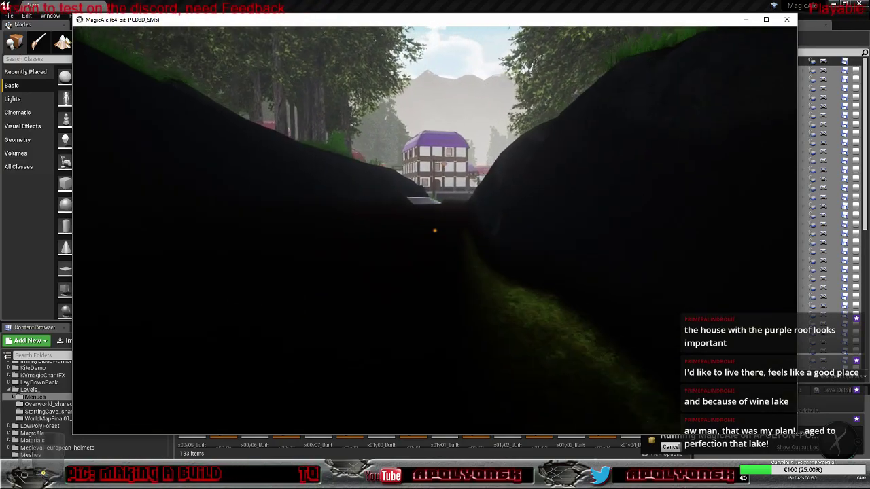
key("w")
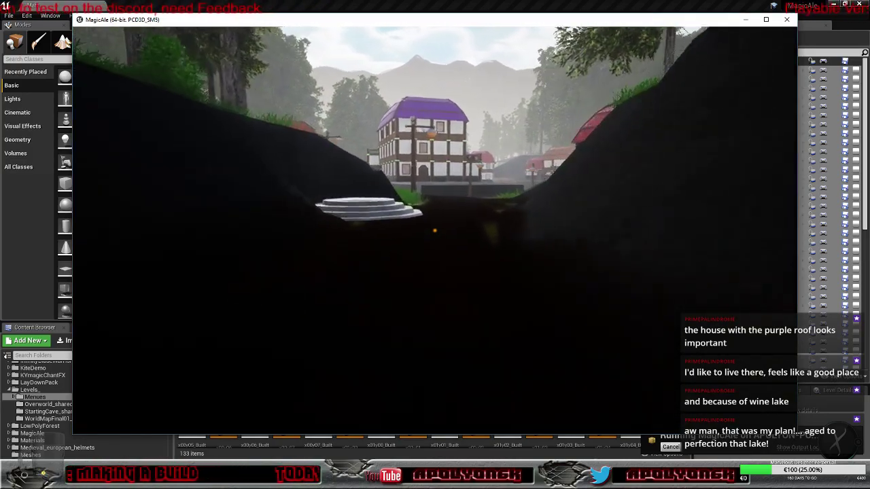
key("w")
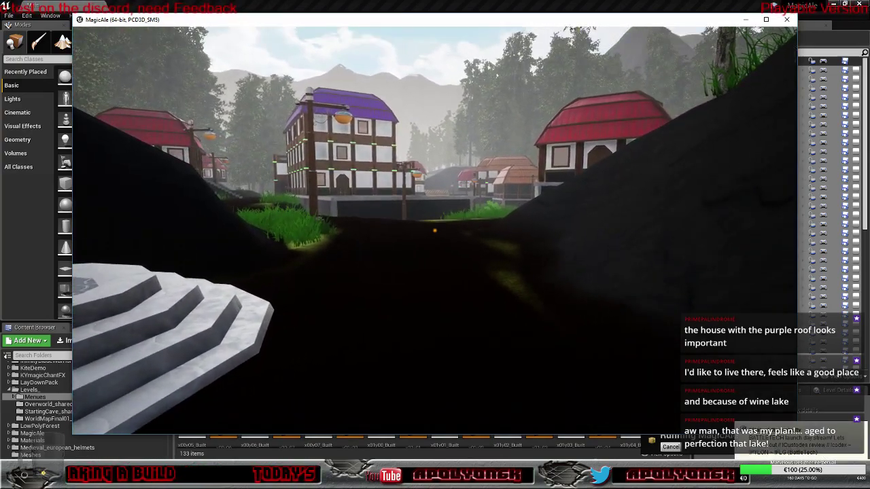
key("w")
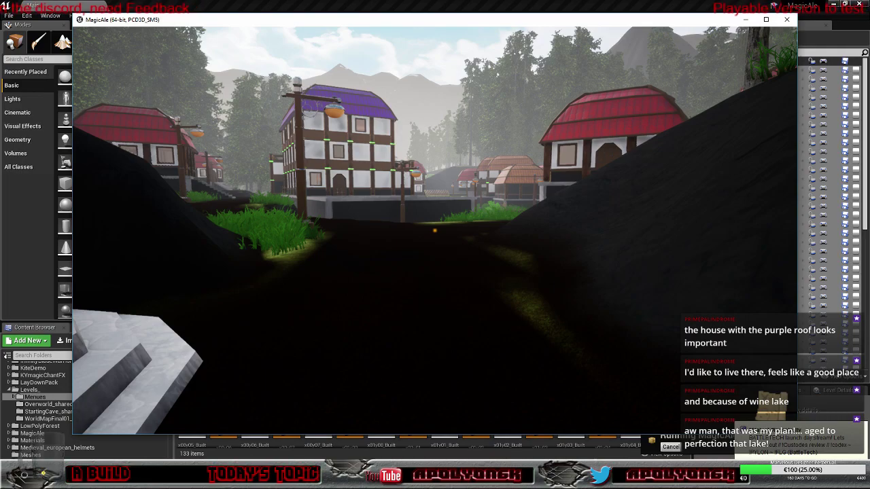
key("e")
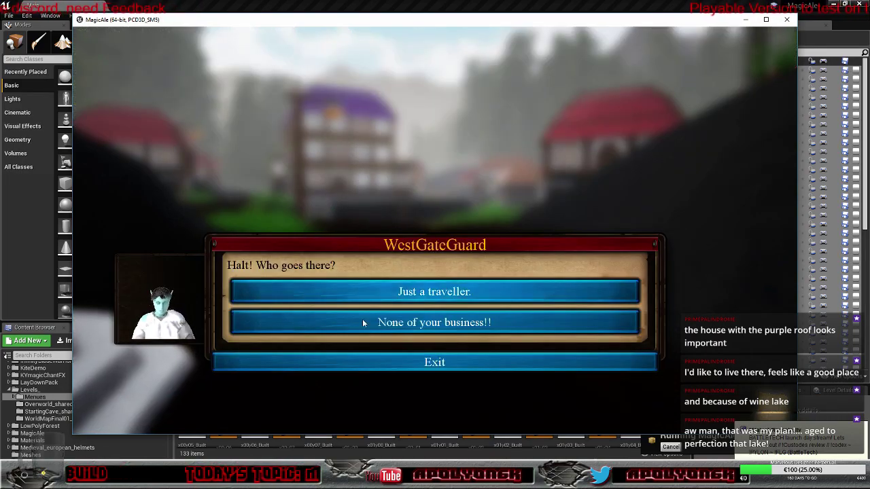
left_click(373, 367)
Approach the nearby red-roofed house with the stone stairs, test its door interaction twice, and close the door dialogs.
key("w")
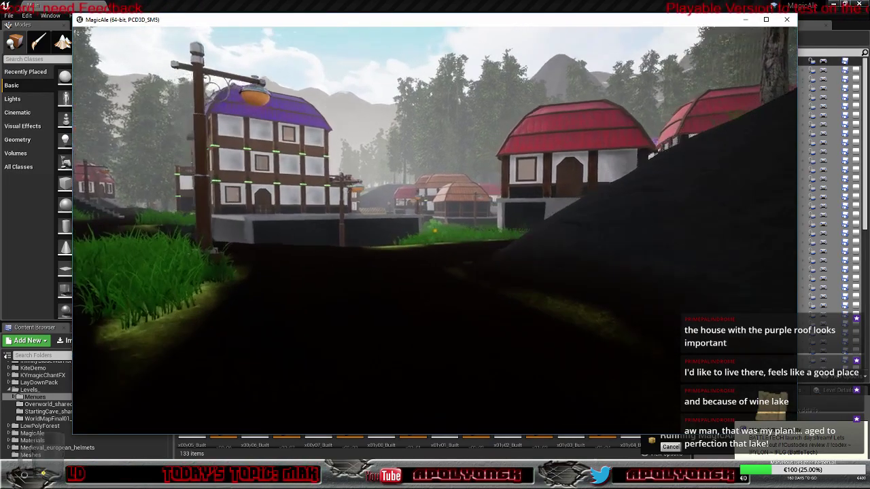
key("w")
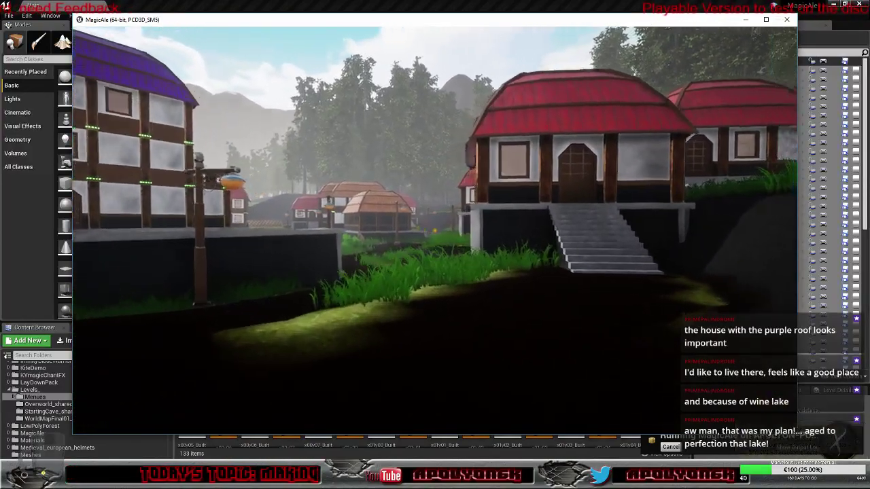
key("w")
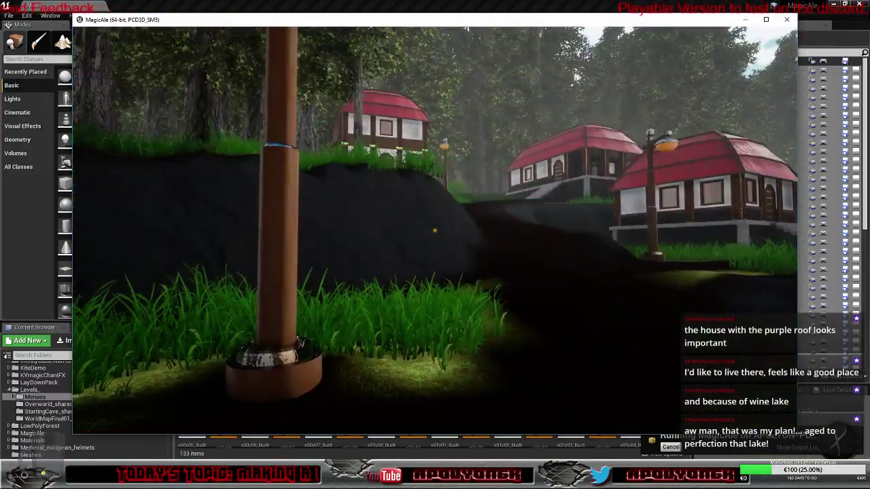
key("w")
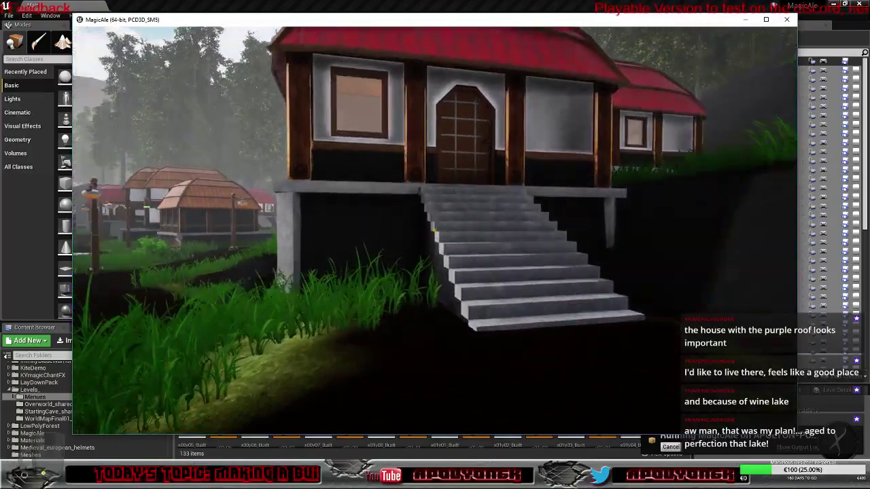
key("w")
key("e")
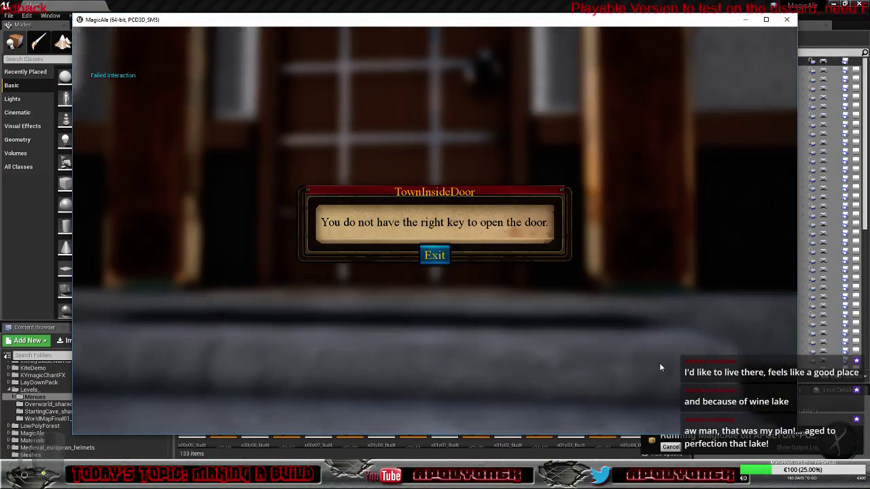
left_click(434, 255)
key("e")
left_click(435, 254)
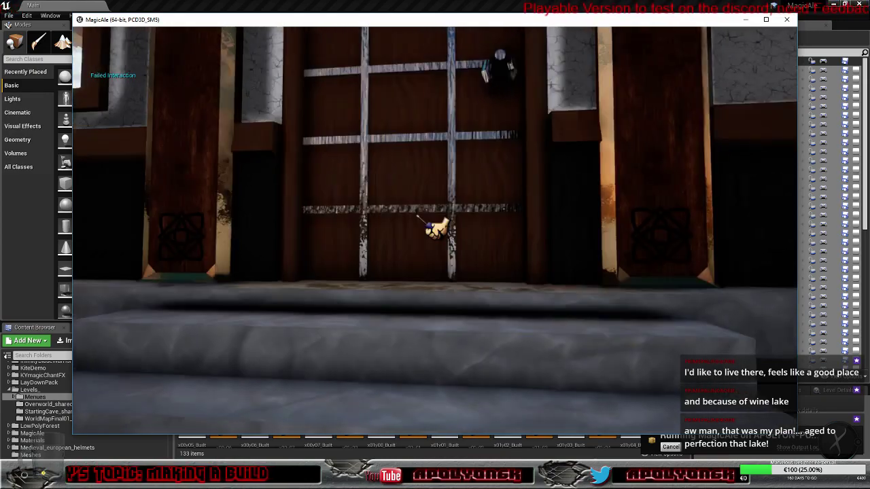
Walk along the town paths between the houses, checking the lighting, and open and close the character's inventory.
key("w")
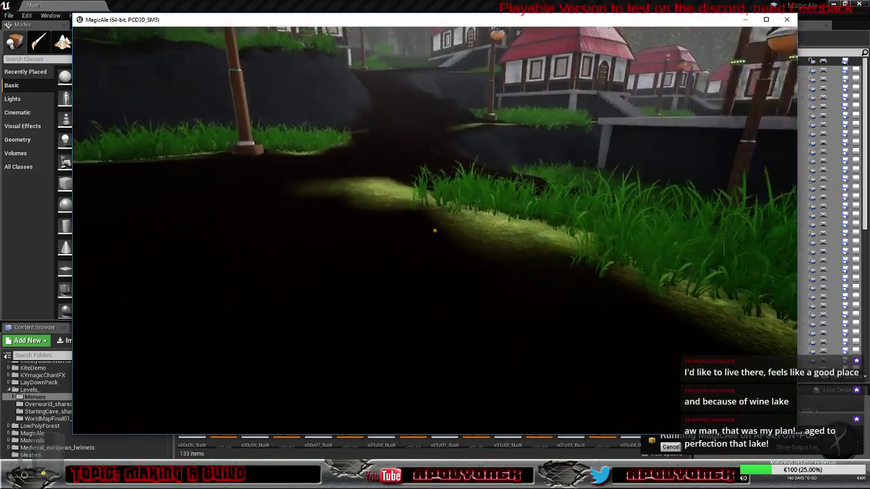
key("w")
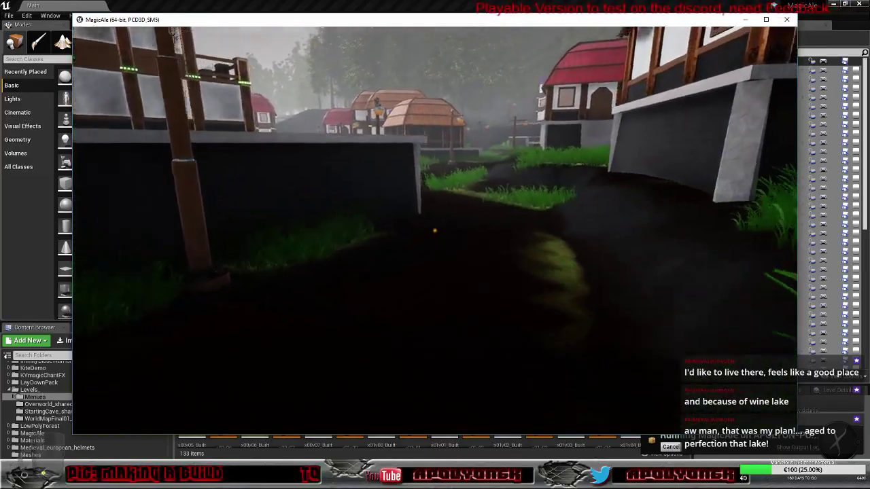
key("w")
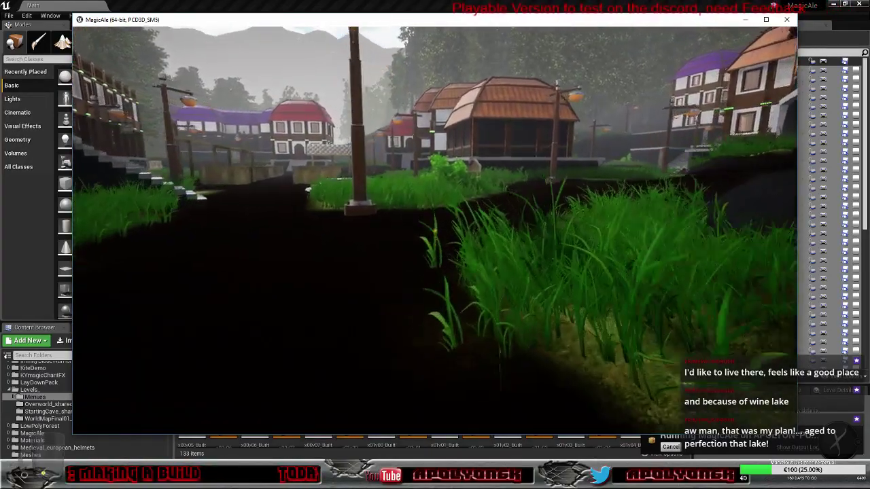
key("w")
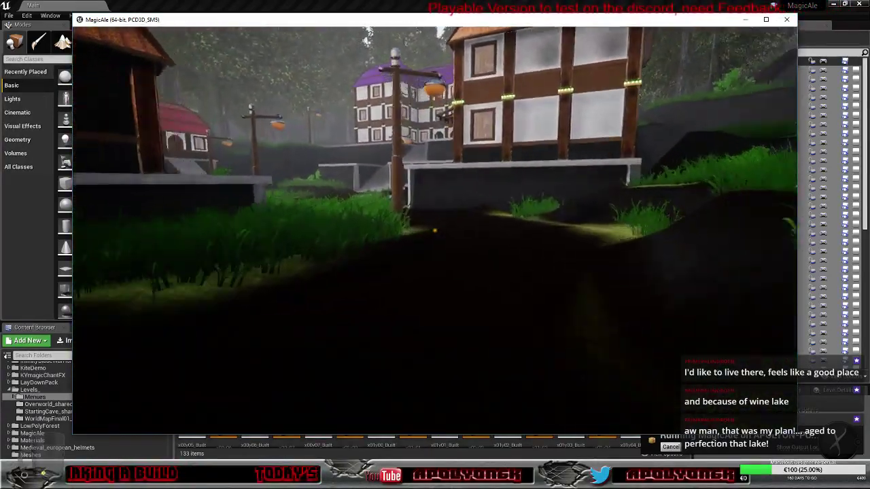
key("w")
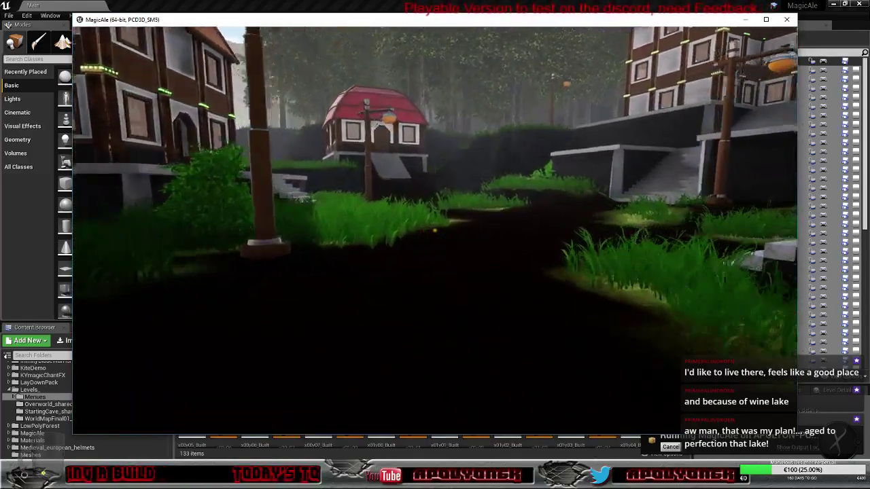
key("i")
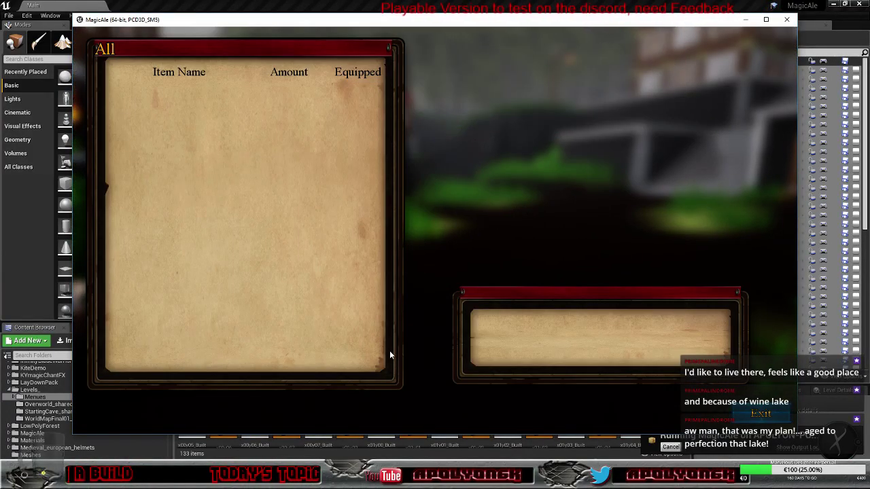
left_click(742, 417)
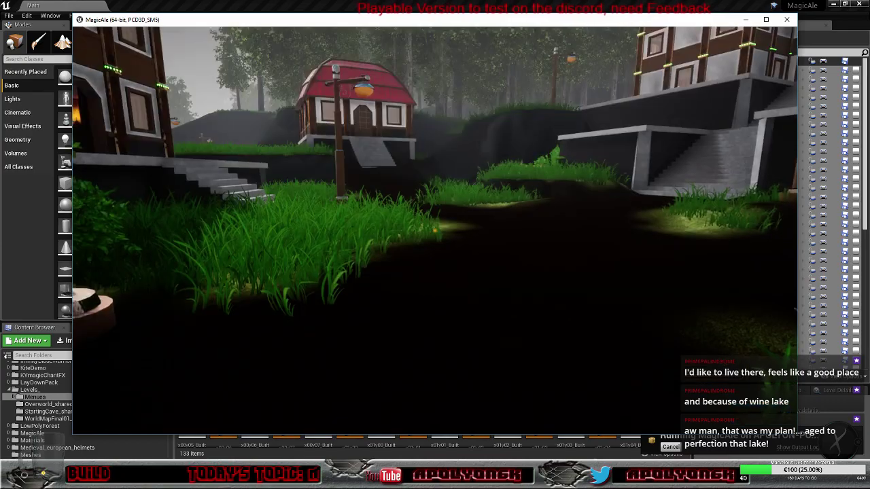
Walk to the wooden cart and firewood piles beside the house stairs and examine them up close from several sides.
key("w")
key("w")
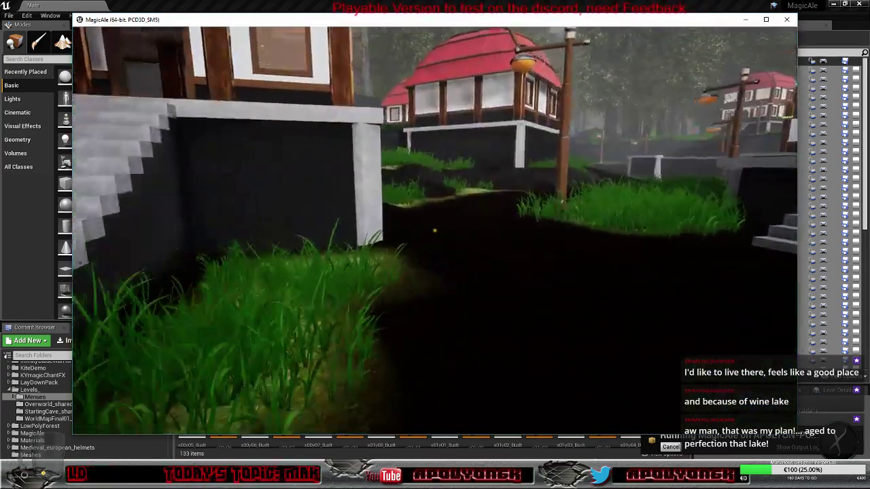
key("w")
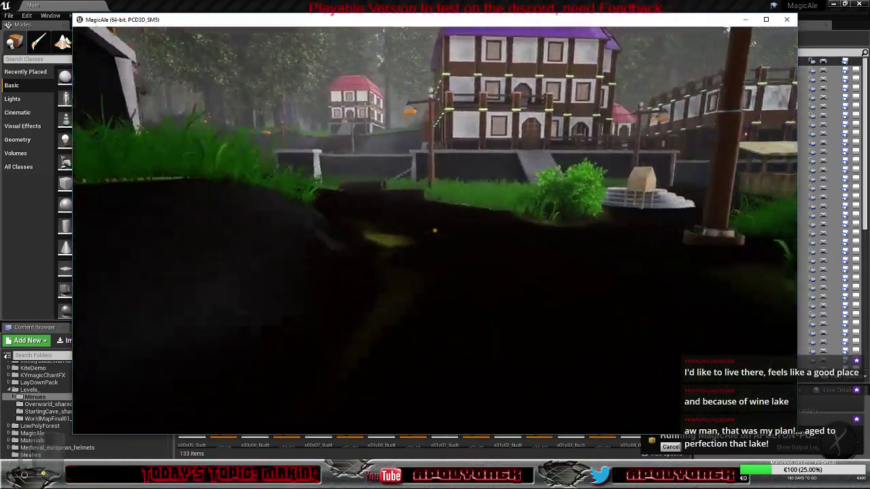
key("w")
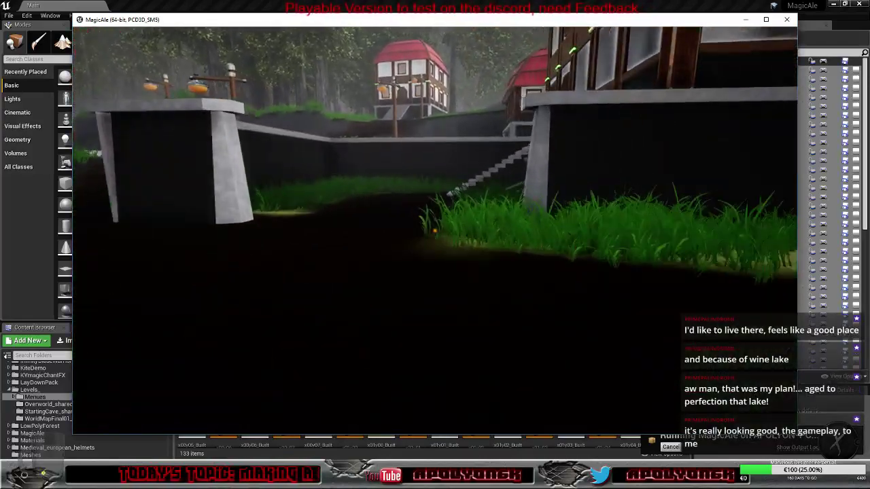
key("w")
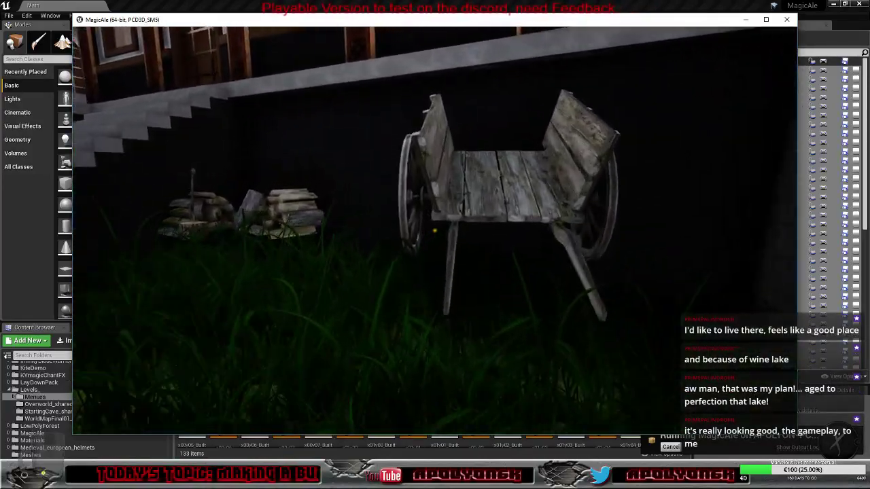
key("w")
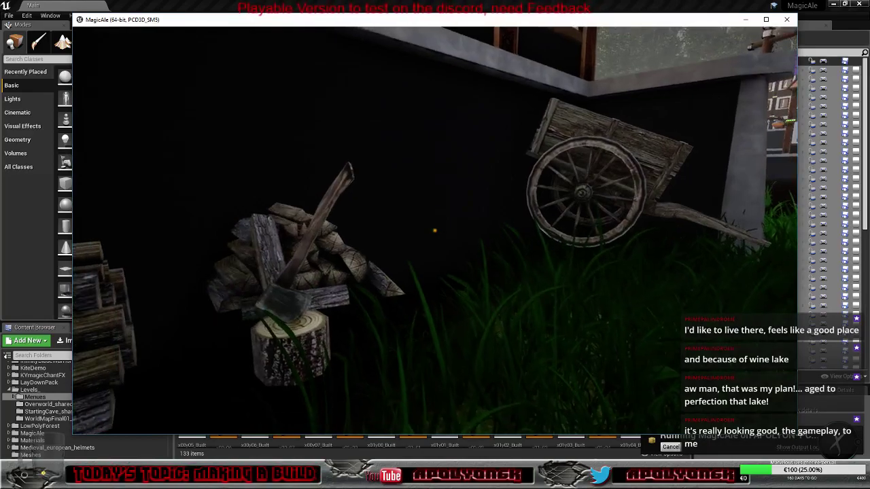
key("w")
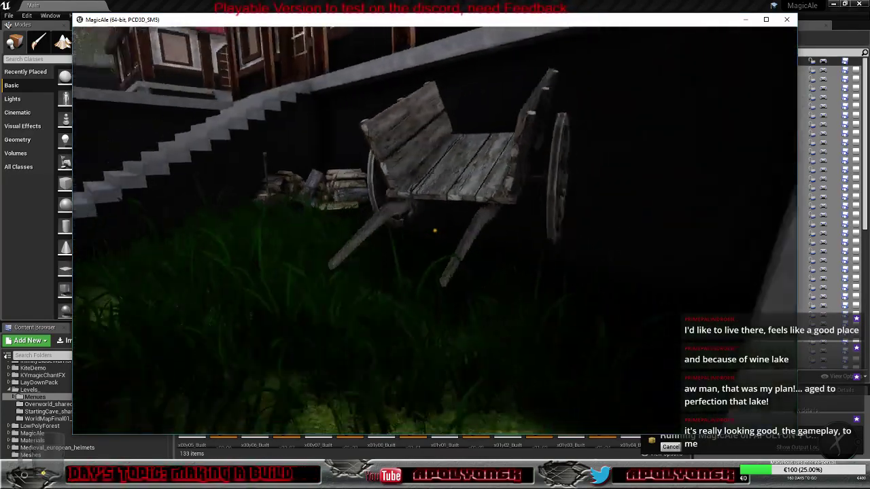
key("w")
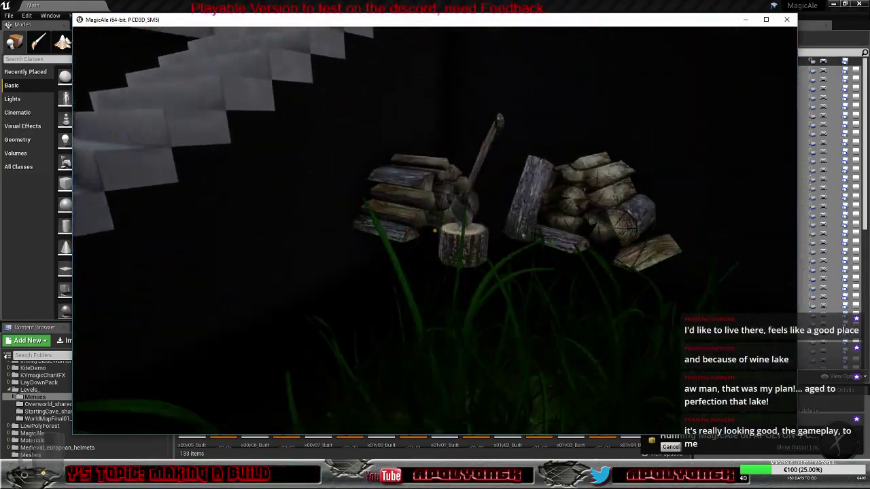
key("w")
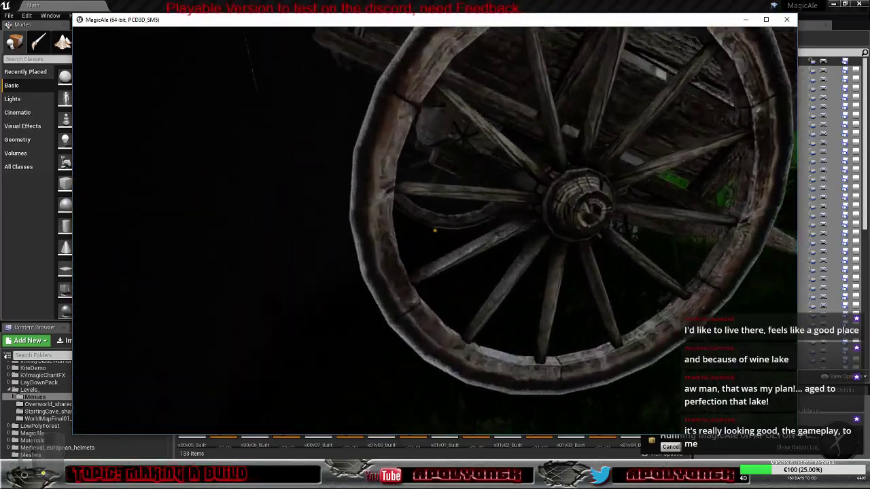
key("w")
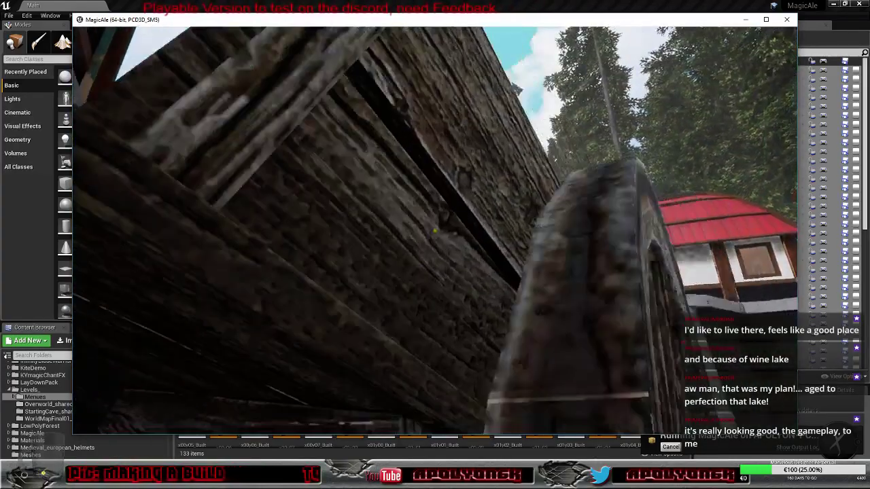
key("s")
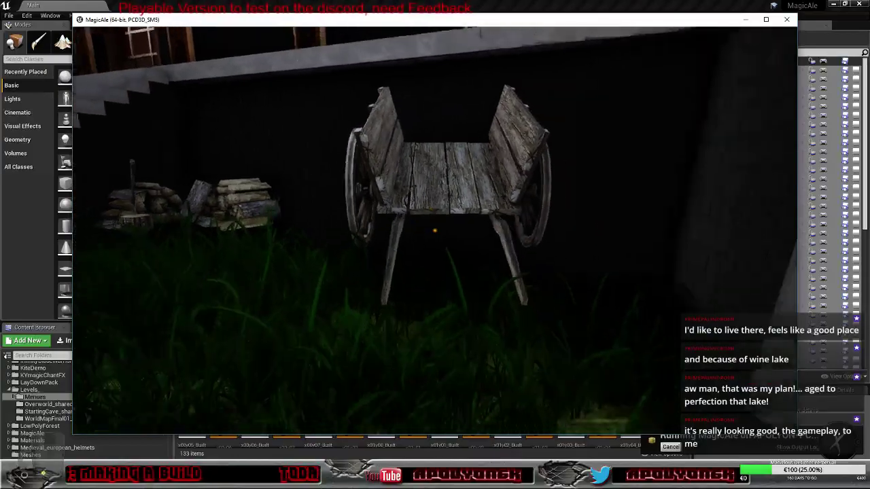
Walk from the wooden cart through the town square past the market stalls, stone fountain and small stand, checking the lighting.
key("w")
key("w")
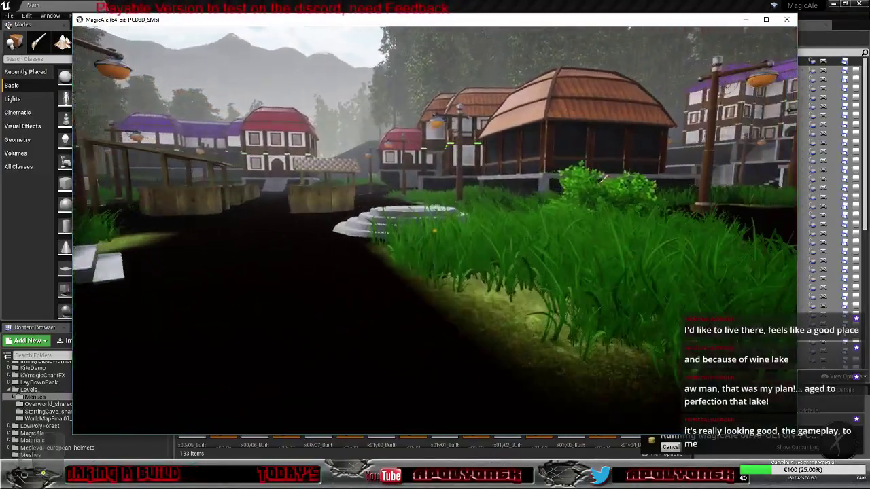
key("w")
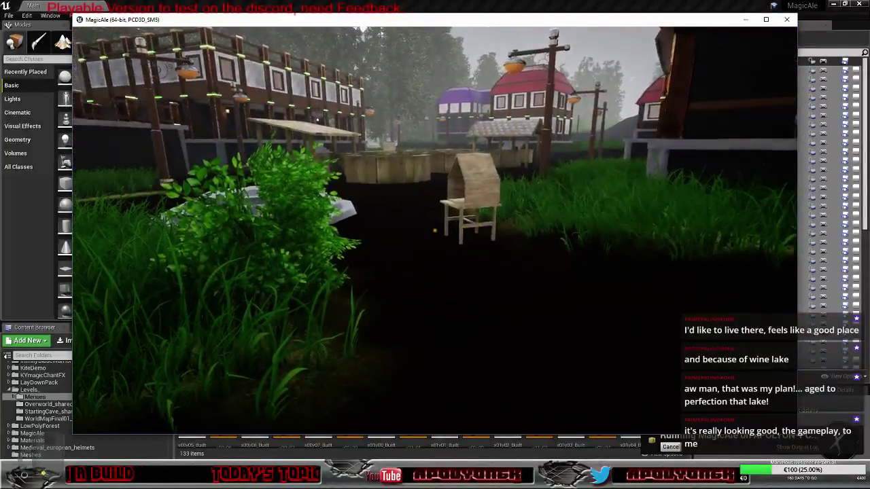
key("w")
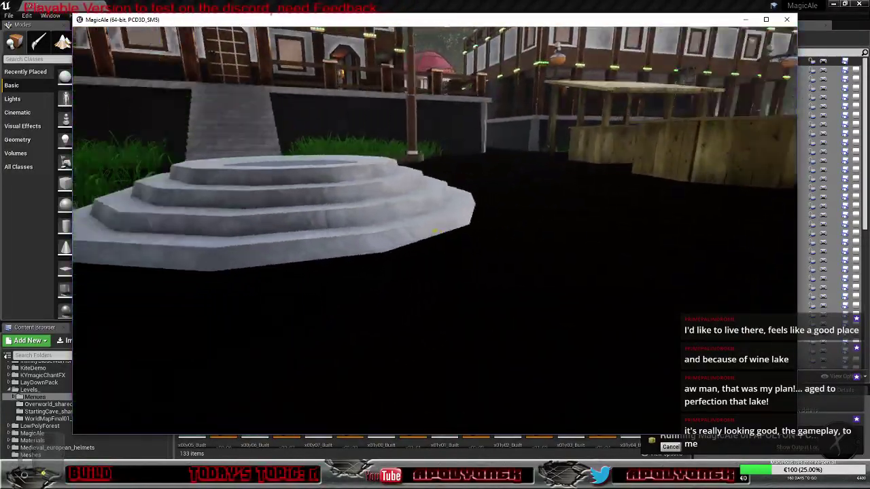
key("w")
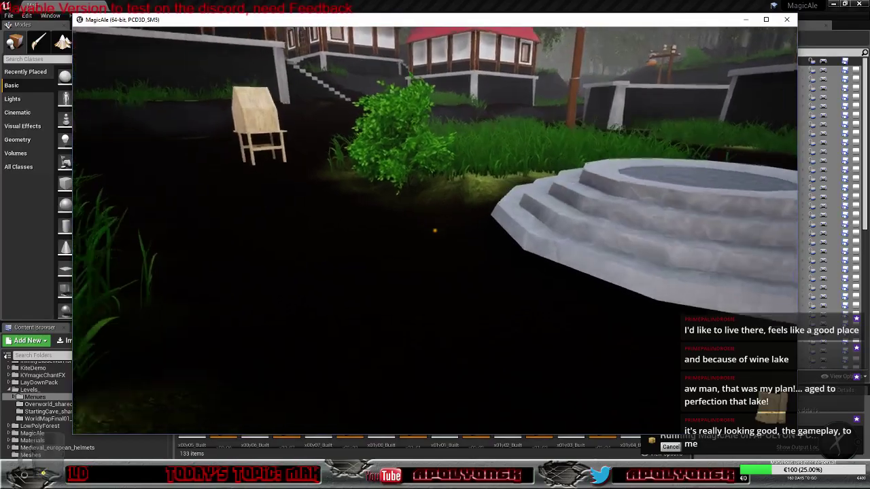
key("w")
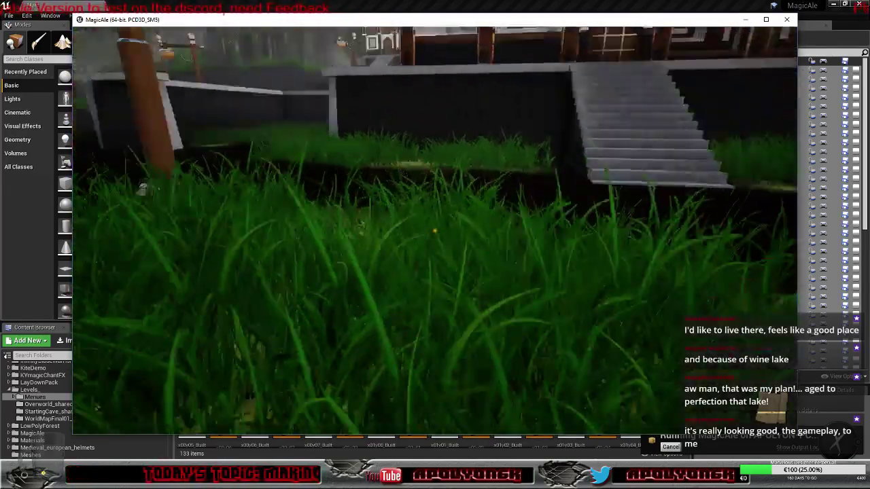
Walk along the path beside the grey walls up to the red-roofed houses and look back over the town's lighting.
key("w")
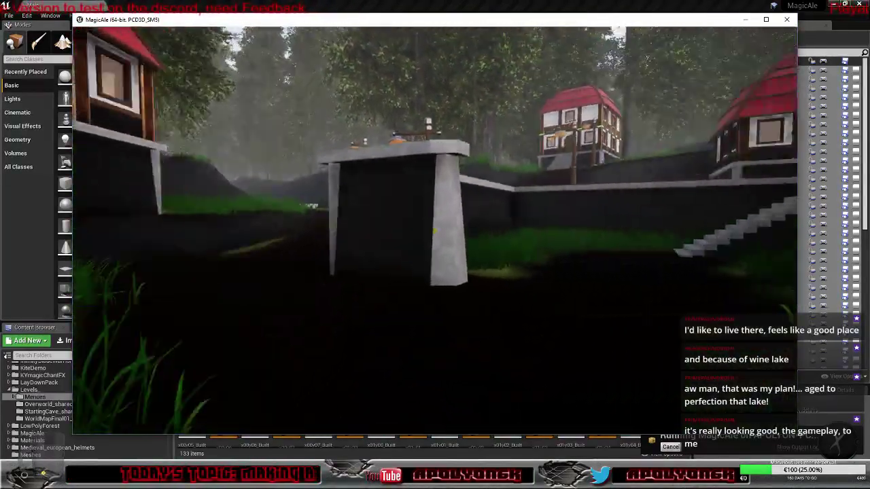
key("w")
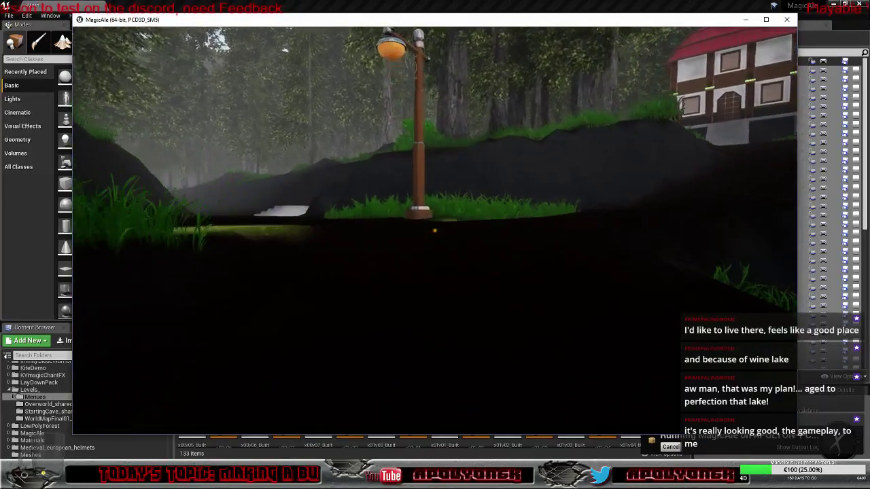
key("w")
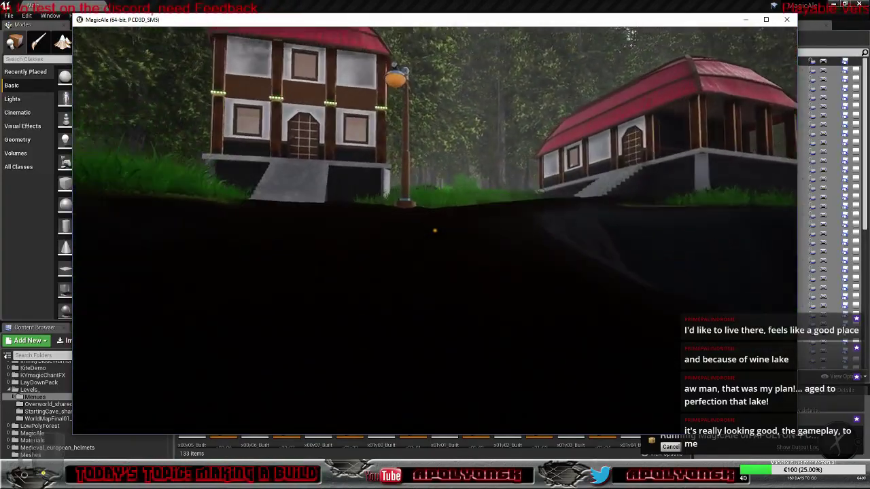
key("w")
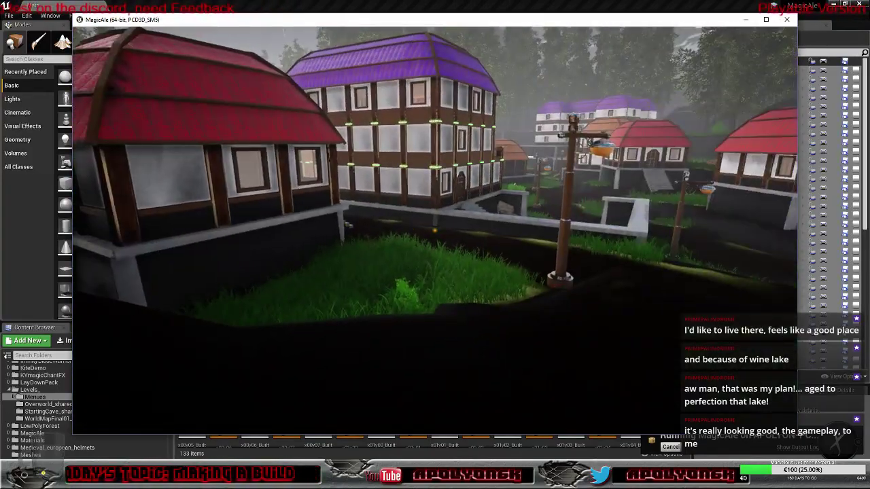
key("s")
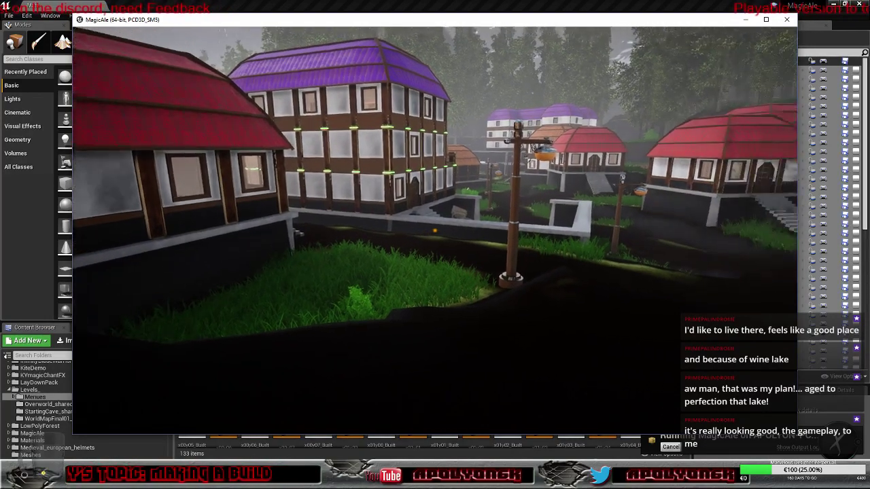
Pause the running game, quit to its main menu, and quit the game to return to the Unreal Editor.
key("Escape")
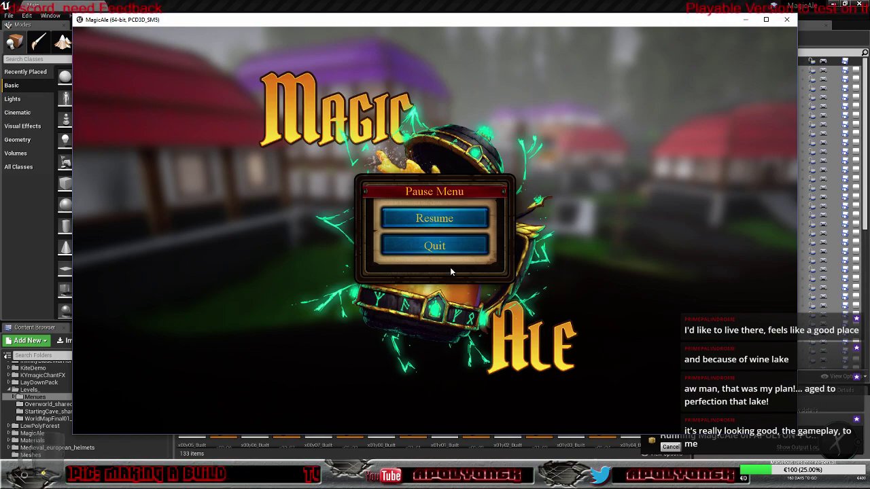
left_click(442, 251)
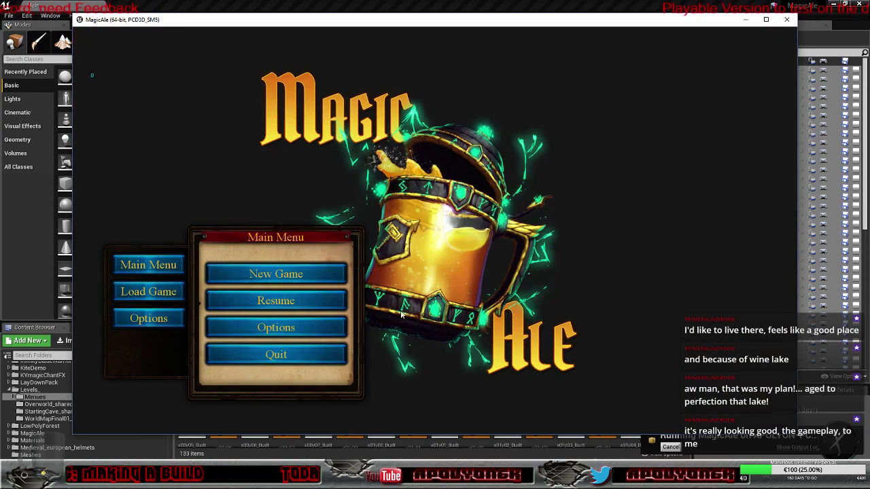
left_click(308, 356)
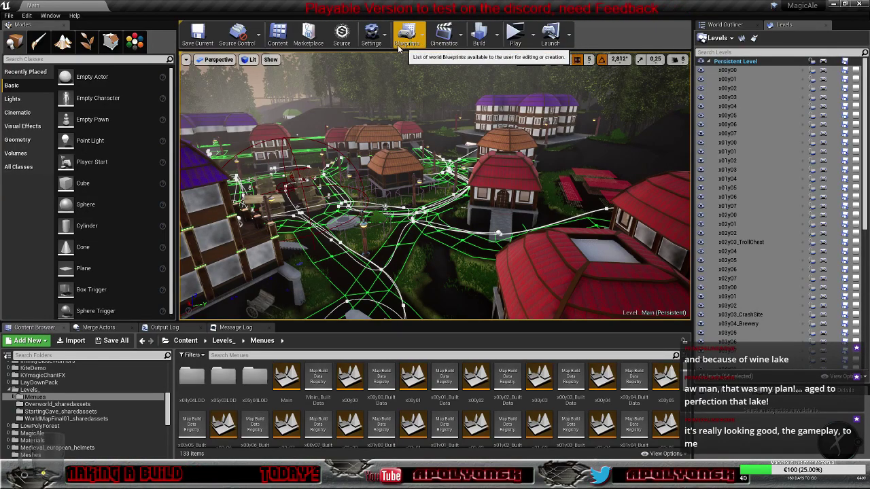
Show the navigation mesh and survey its coverage of the town and surrounding forest from above.
right_click_drag(413, 128, 326, 177)
key("w")
key("s")
key("a")
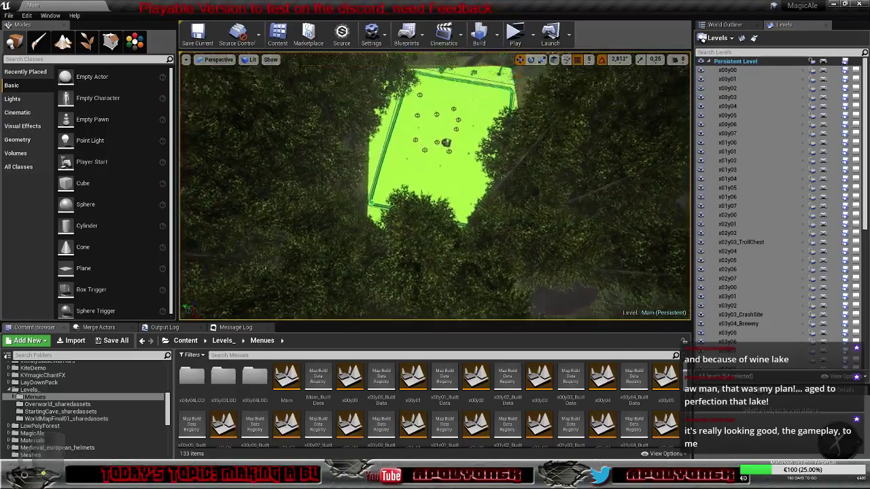
key("s")
key("a")
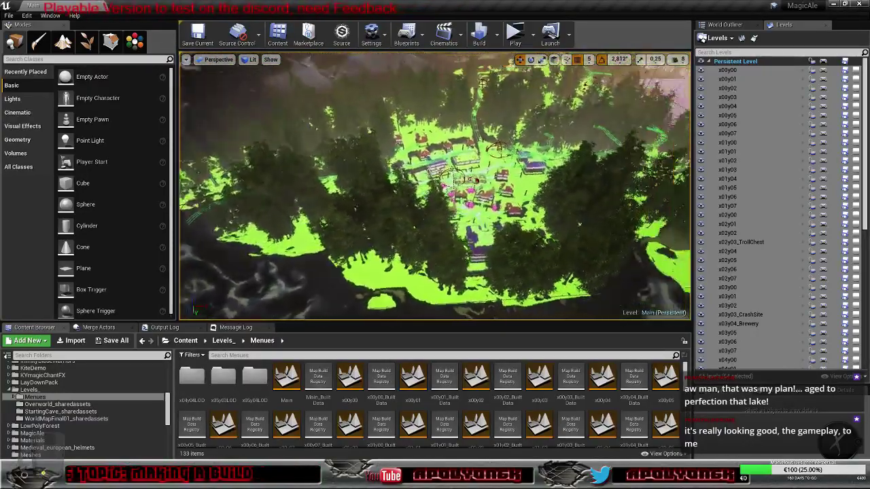
Inspect the navigation mesh between the houses in close-up and from overhead, and hide it above the fountain area.
key("w")
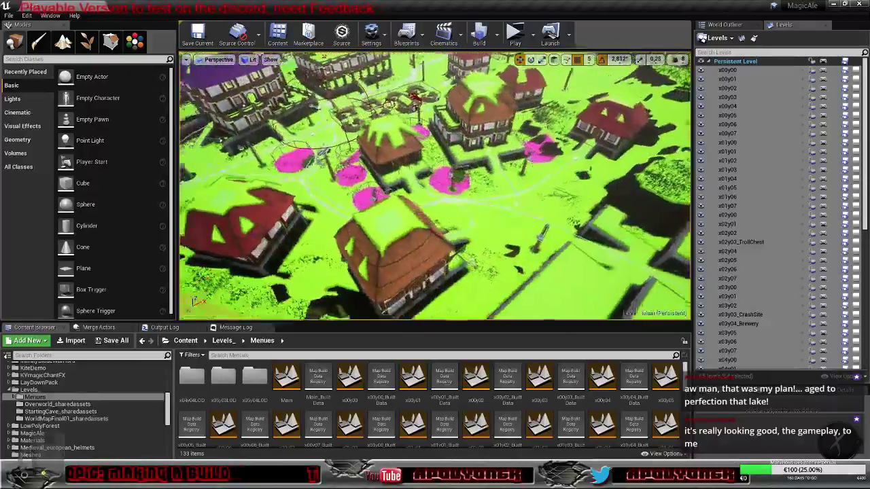
key("d")
right_click_drag(435, 185, 326, 178)
mouse_move(455, 180)
right_mouse_down()
mouse_move(445, 129)
mouse_move(469, 259)
mouse_move(462, 272)
mouse_move(455, 180)
right_mouse_up()
key("s")
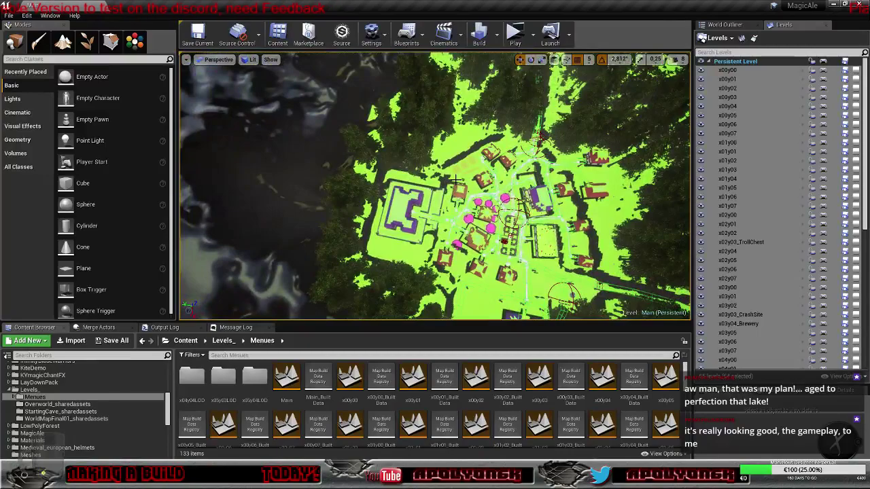
key("p")
right_click_drag(575, 211, 632, 163)
key("w")
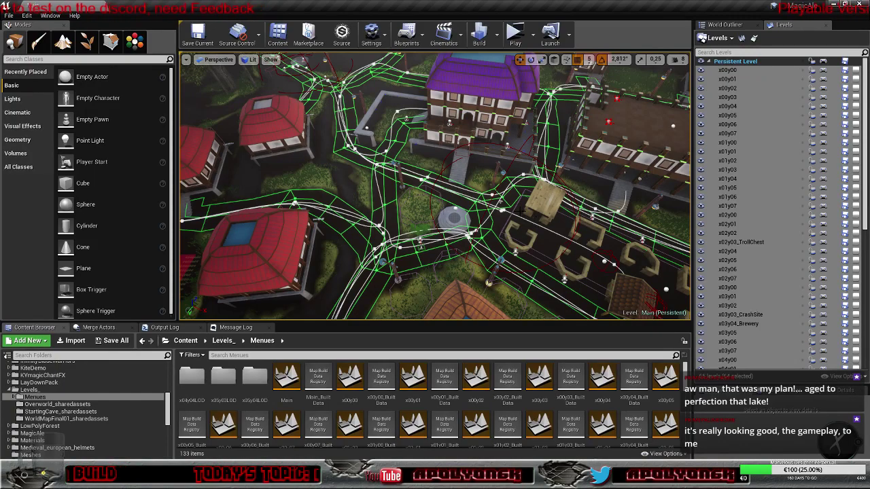
Build the navigation paths for the level and look over the Map Check messages and the level list.
left_click(497, 34)
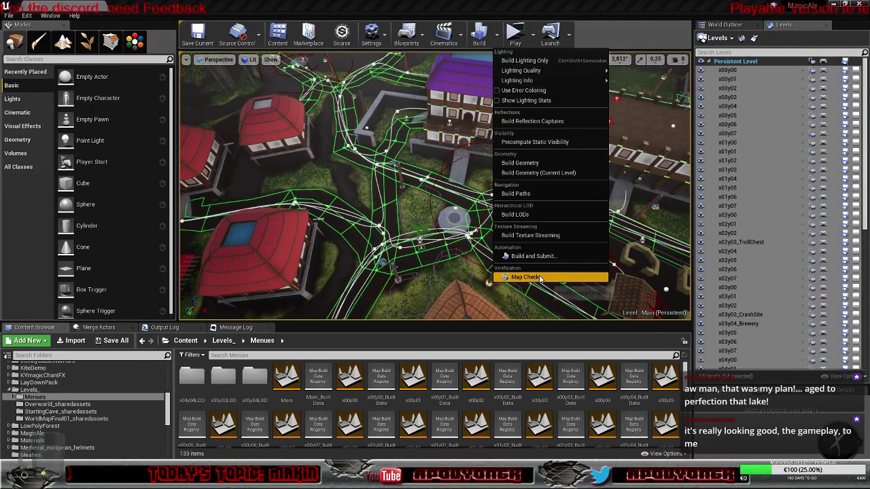
left_click(529, 195)
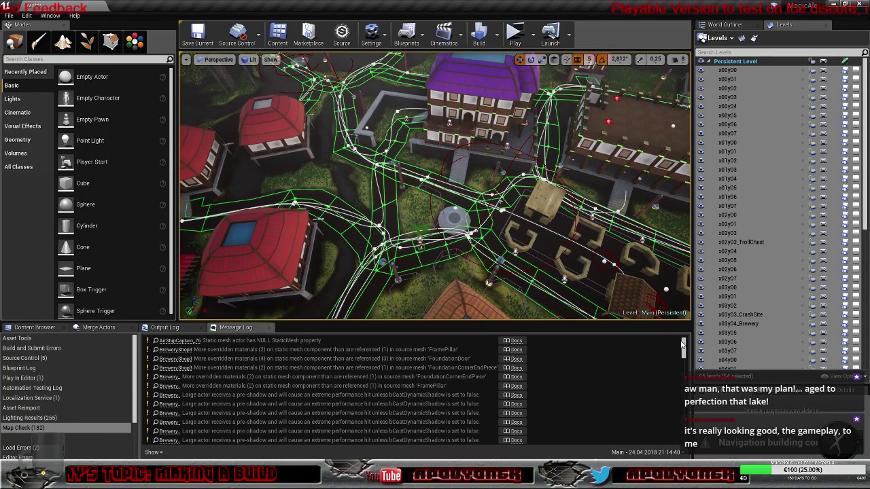
left_click_drag(682, 347, 665, 322)
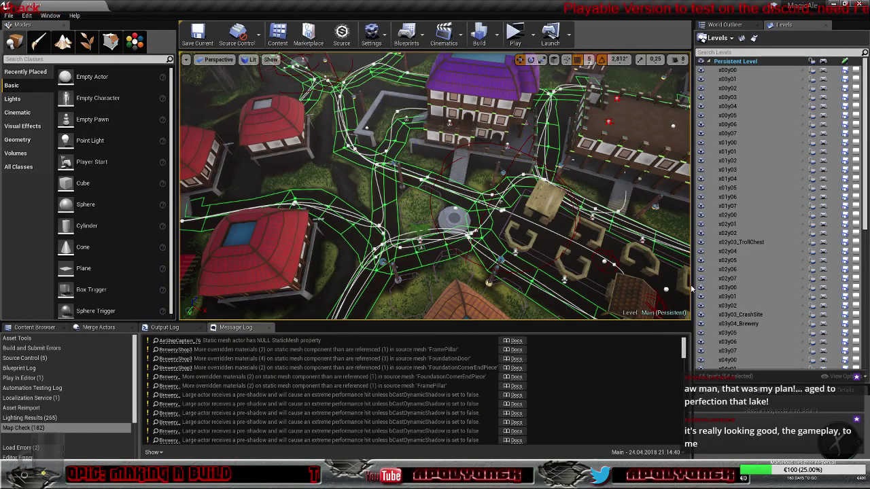
mouse_move(866, 77)
left_mouse_down()
mouse_move(865, 219)
mouse_move(866, 75)
left_mouse_up()
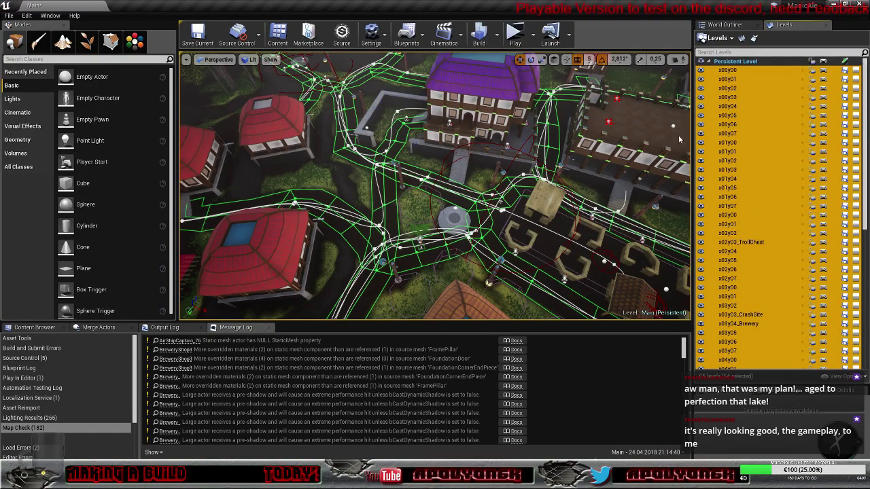
Save all modified content from the Content Browser, with /Game/Levels_/Menues/Main selected for saving.
left_click(32, 327)
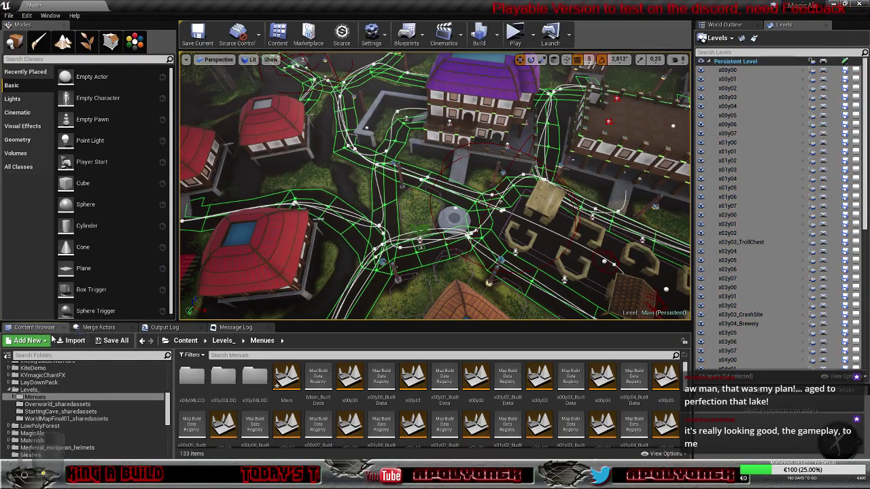
left_click(109, 340)
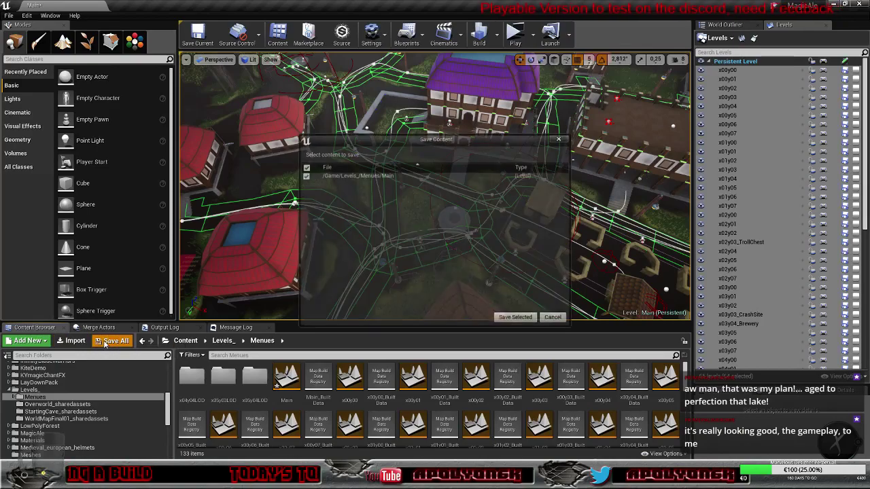
left_click(514, 317)
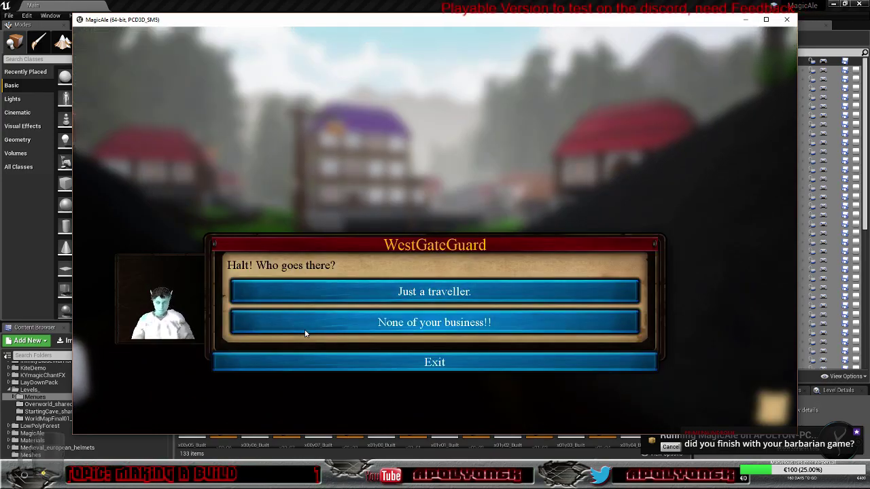
Answer the WestGateGuard in the running game with "Just a traveller." and finish the conversation.
left_click(298, 291)
left_click(299, 304)
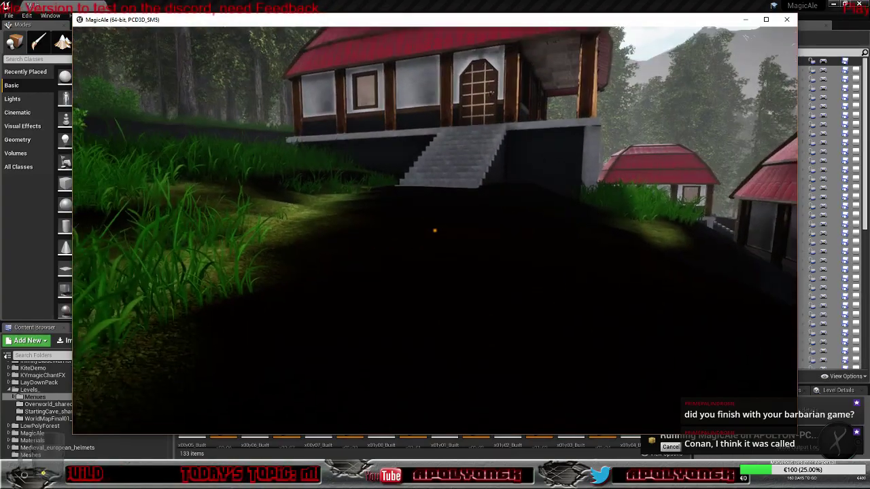
Climb the stairs into the red-roofed house, check the interior lighting and the character inside, and walk back out onto the porch.
key("w")
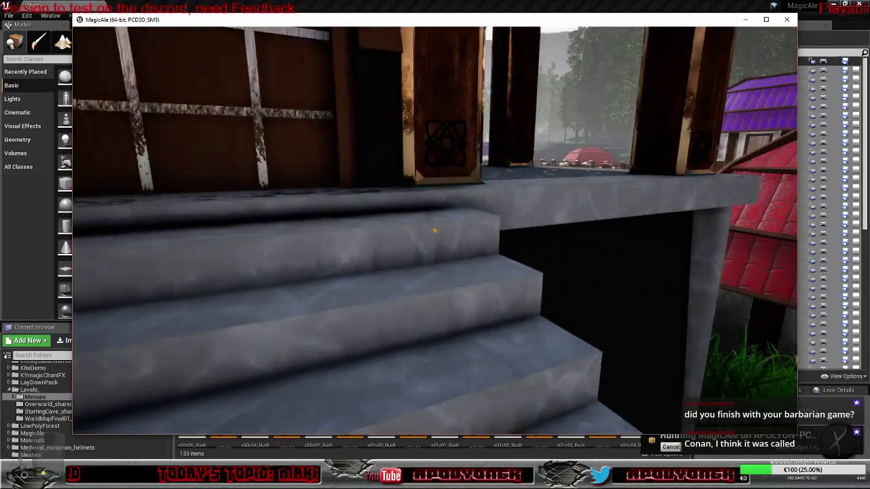
key("w")
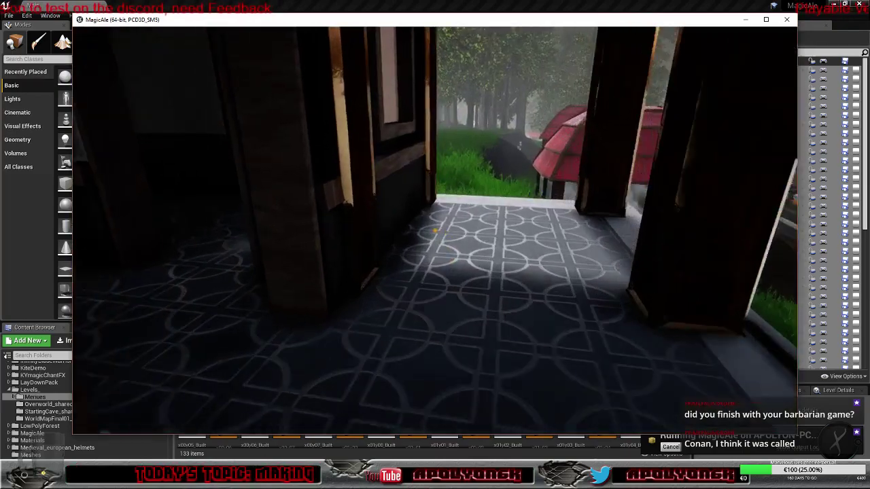
key("w")
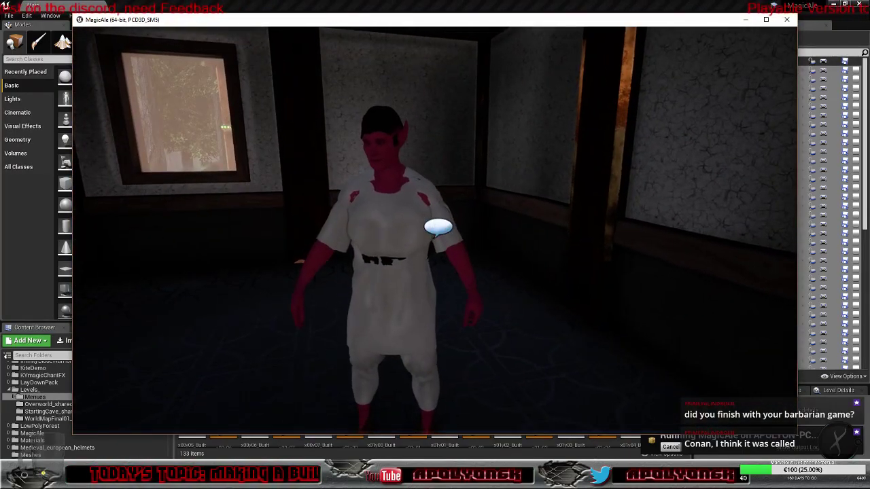
key("w")
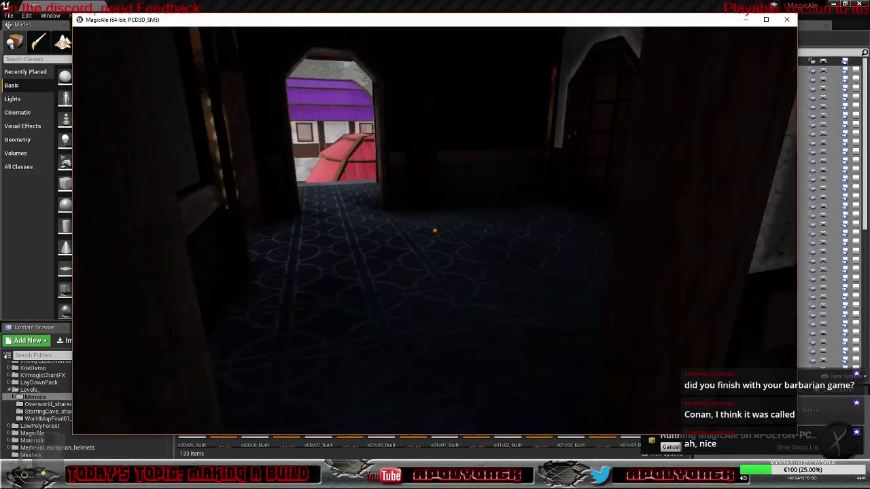
key("w")
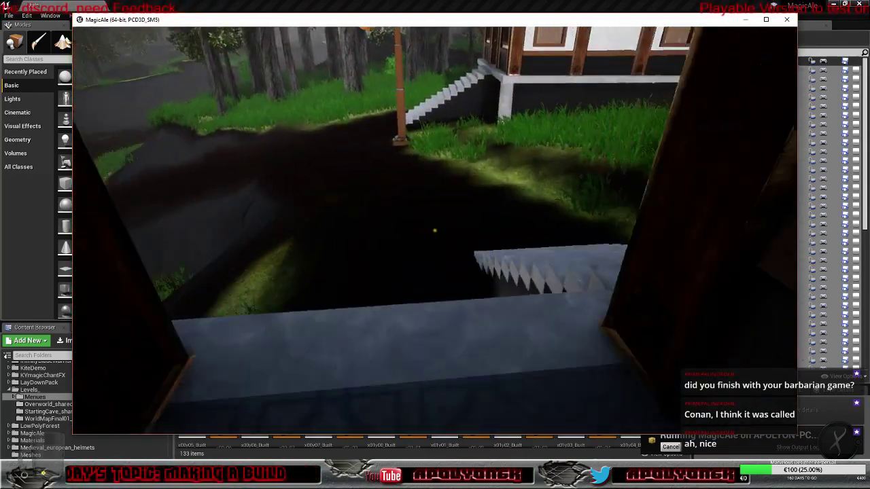
Walk down the dark path past the street lamps towards the next red-roofed house, checking the ground lighting.
key("w")
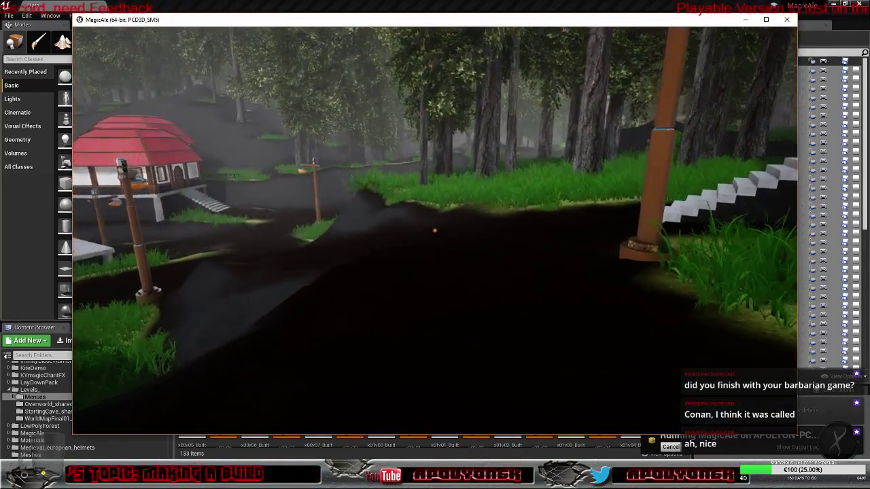
key("w")
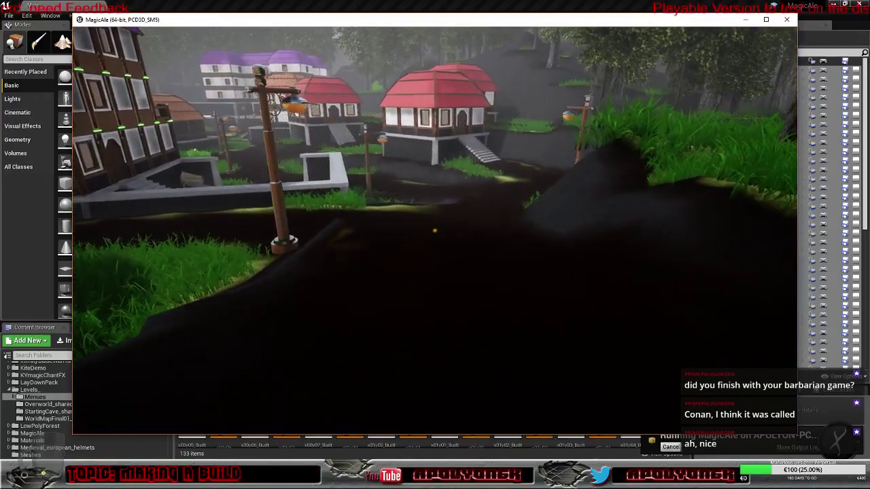
key("w")
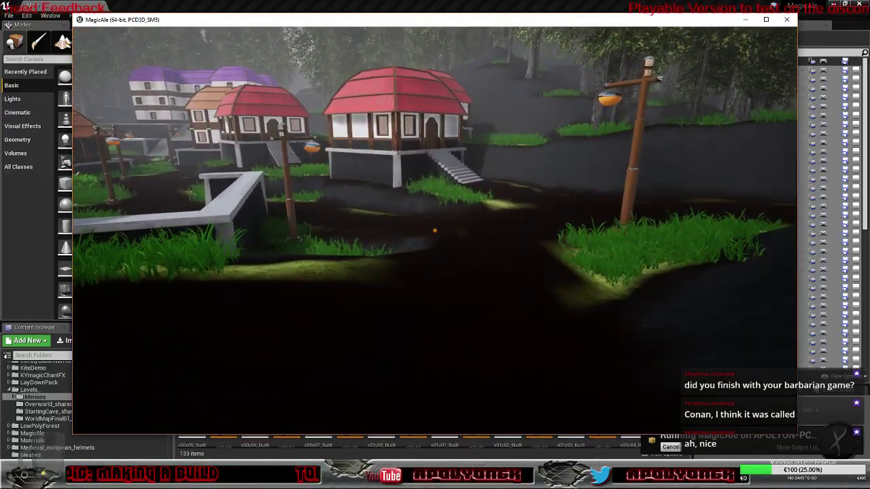
key("w")
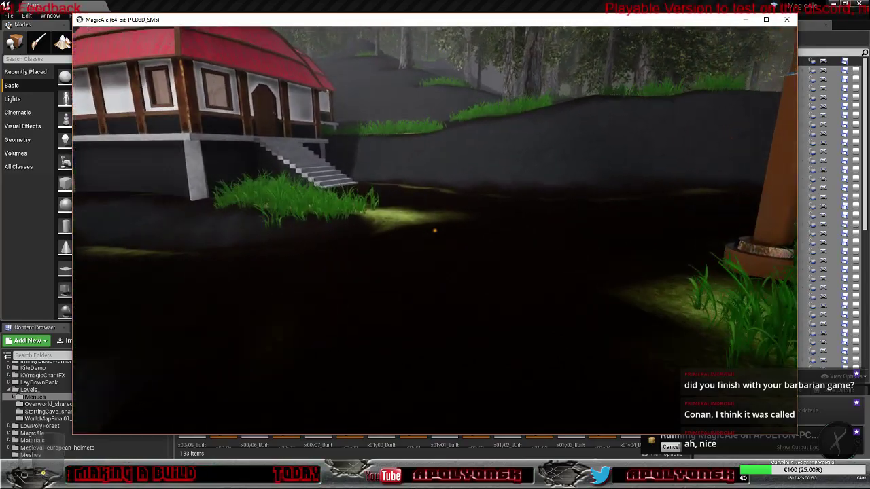
Walk past the stilted houses and handcart towards the village square, checking the ground lighting, and close the running game.
key("w")
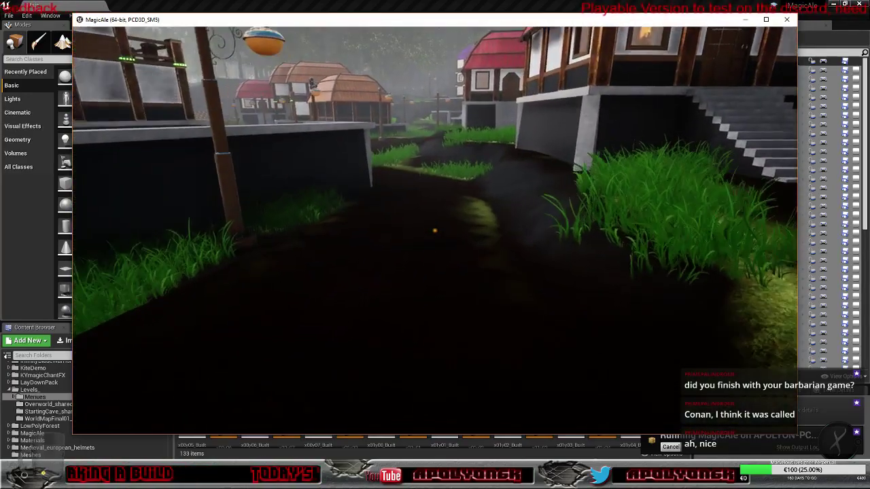
key("w")
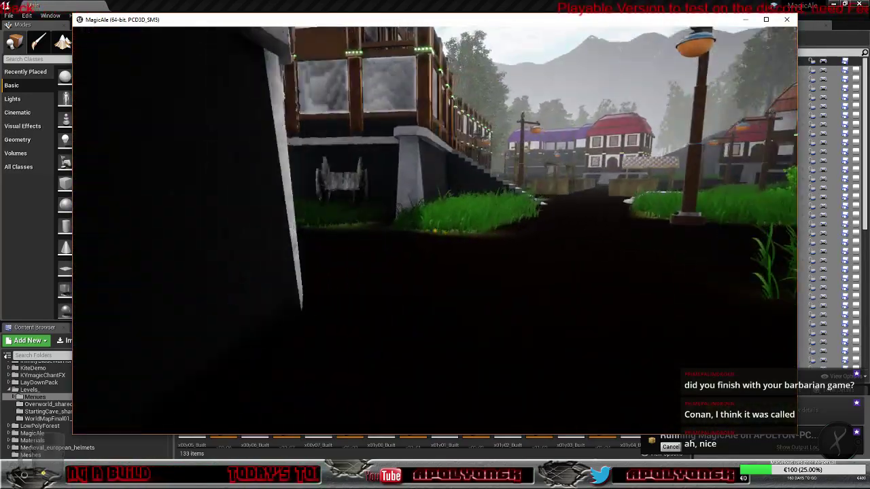
key("w")
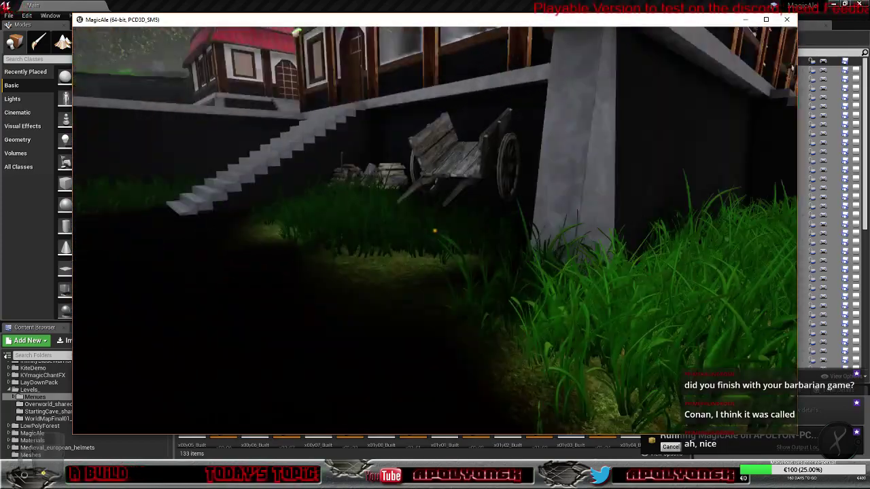
key("w")
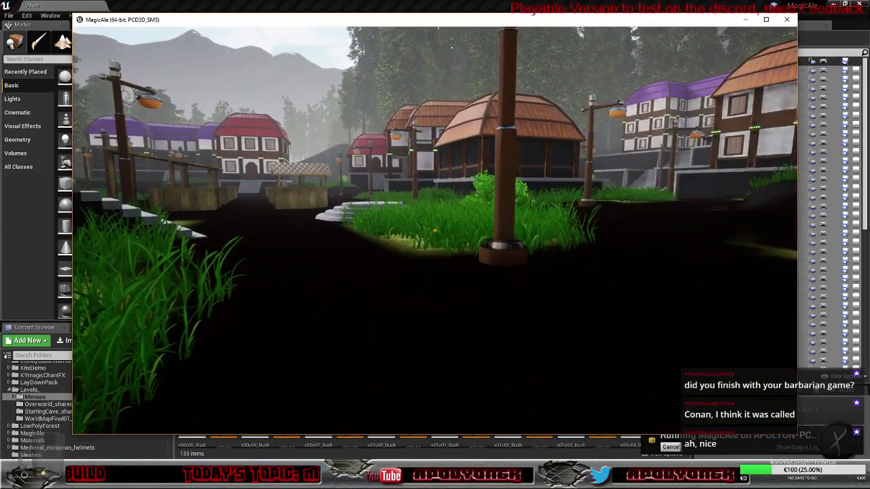
key("Escape")
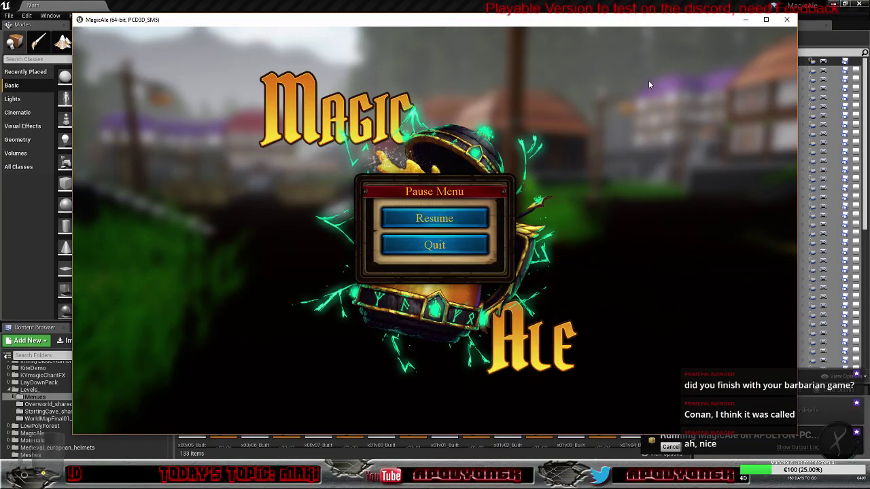
left_click(786, 22)
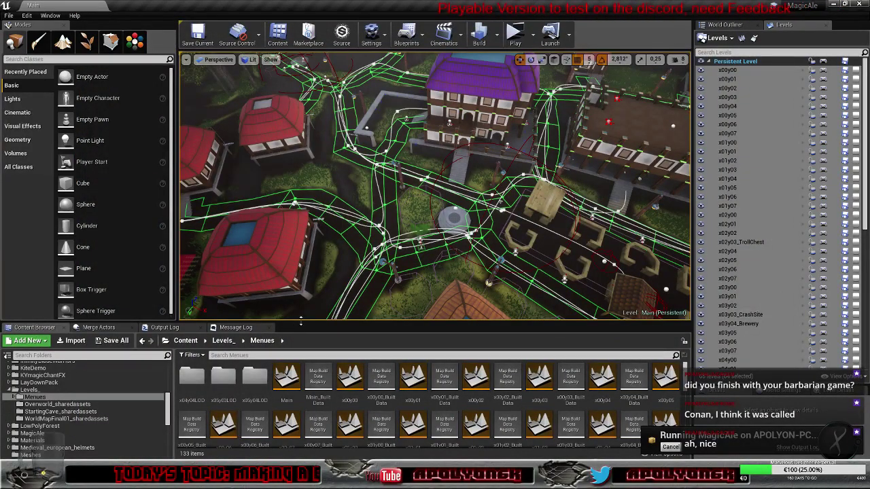
Review the Map Check messages and read back through the output log entries for the game launch.
left_click(234, 328)
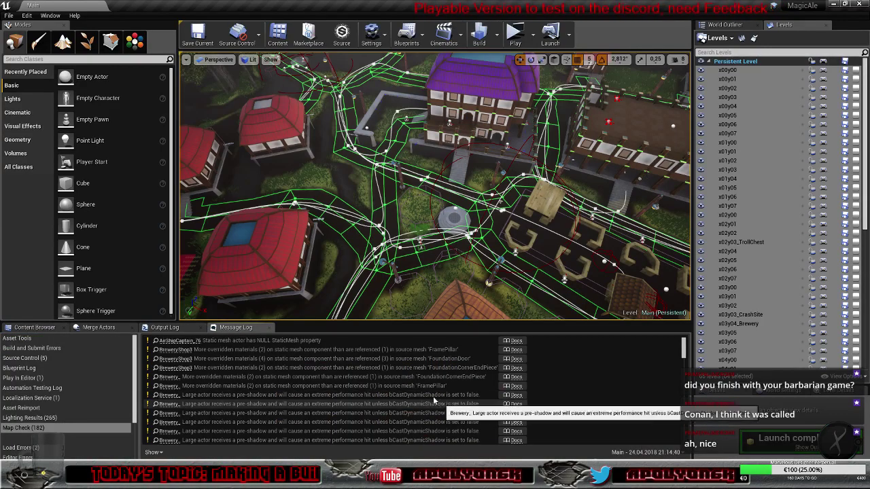
left_click(167, 328)
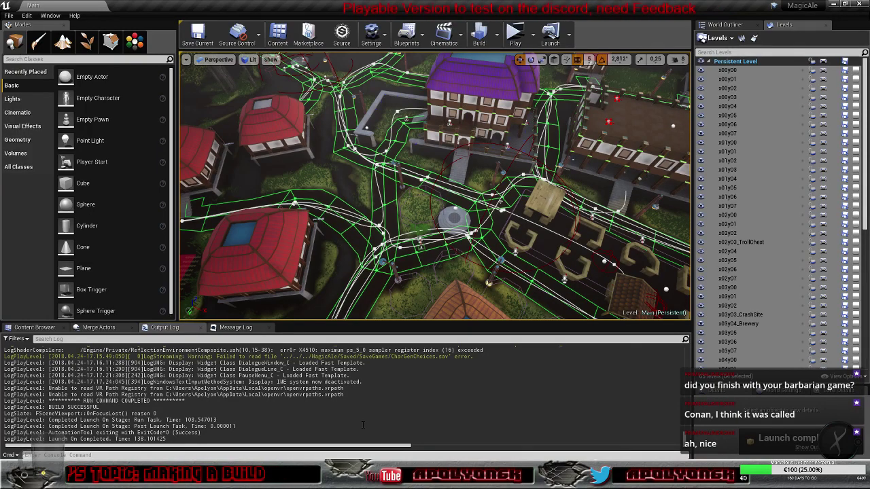
scroll(362, 425, "up", 2)
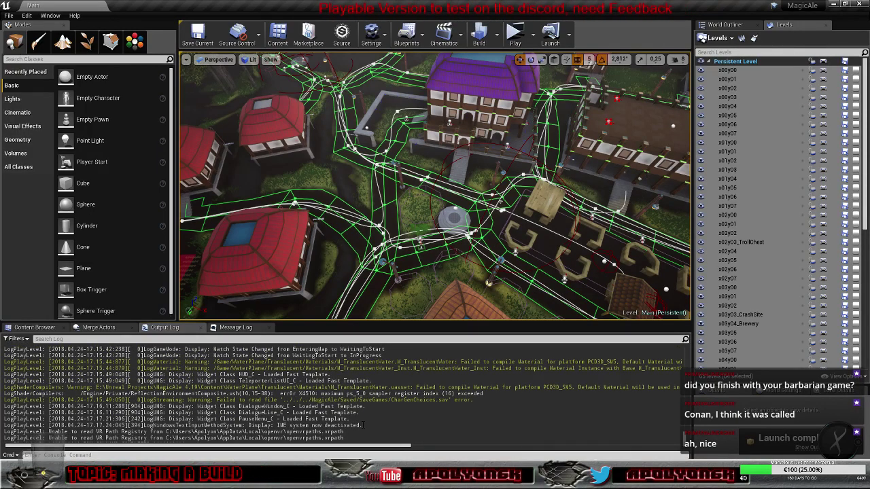
scroll(362, 425, "up", 4)
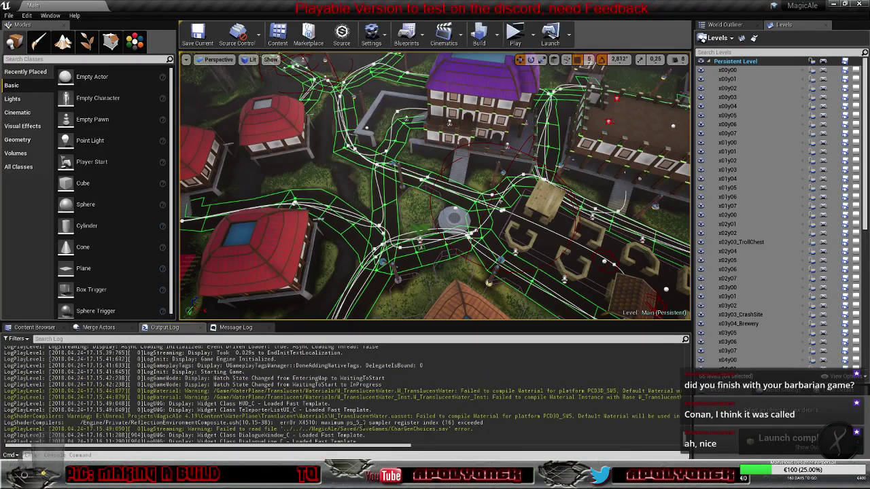
scroll(362, 425, "up", 3)
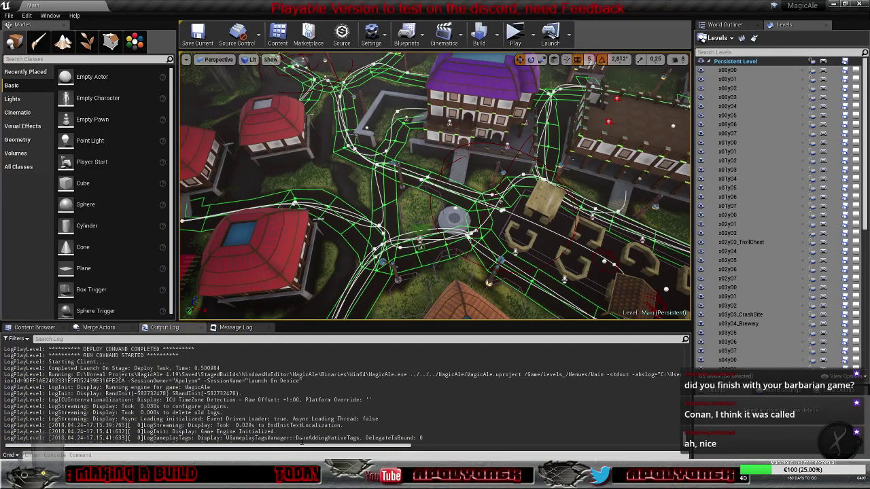
Look over the existing packaged build in E:\magicale\WindowsNoEditor in File Explorer, and minimize the window.
left_click(157, 479)
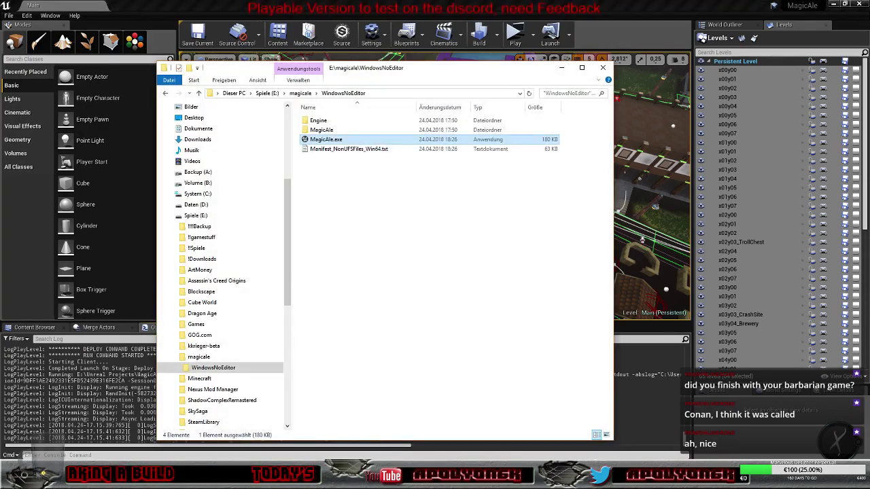
left_click(338, 219)
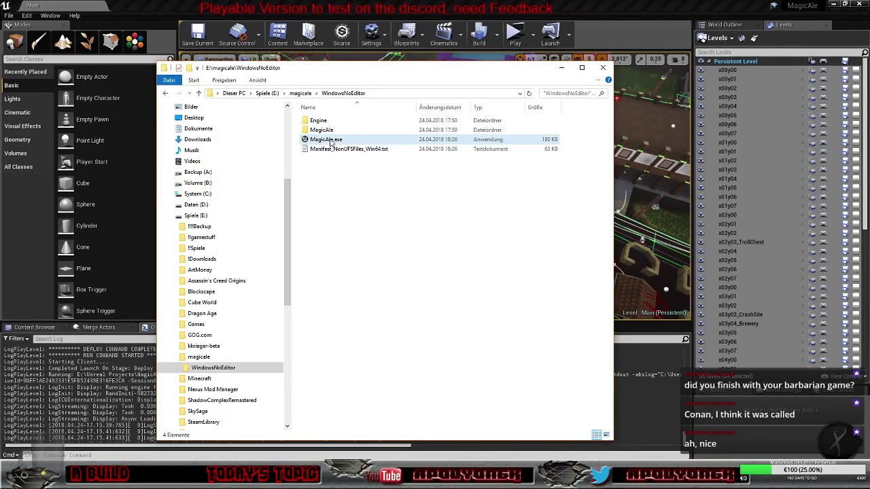
left_click(559, 68)
Package the project for Windows (64-bit) into the E:\magicale folder and dismiss the low disk space notification.
left_click(9, 15)
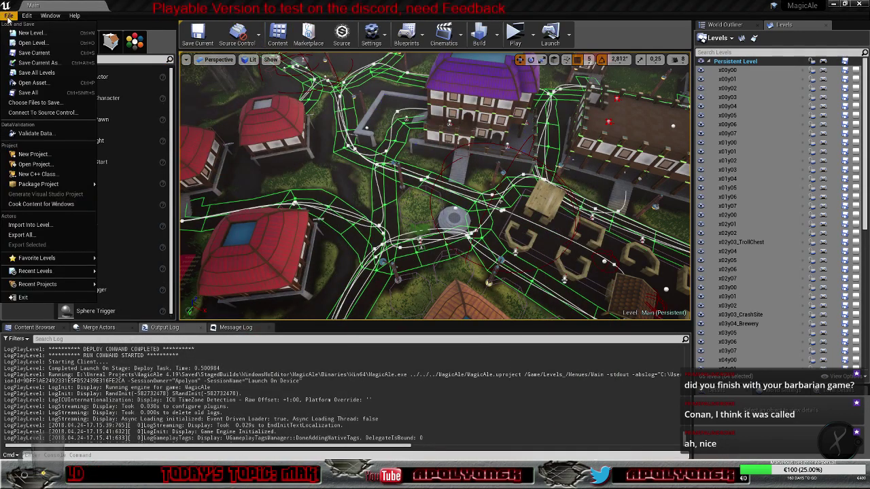
mouse_move(31, 184)
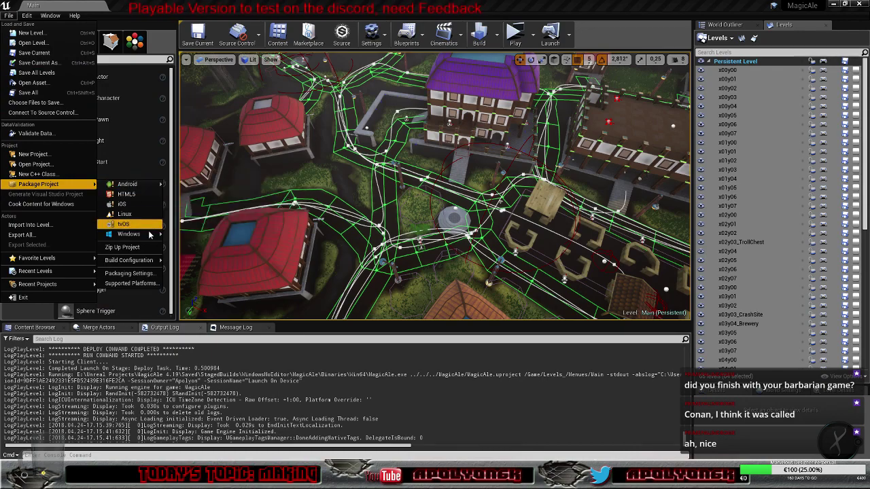
mouse_move(158, 235)
left_click(198, 244)
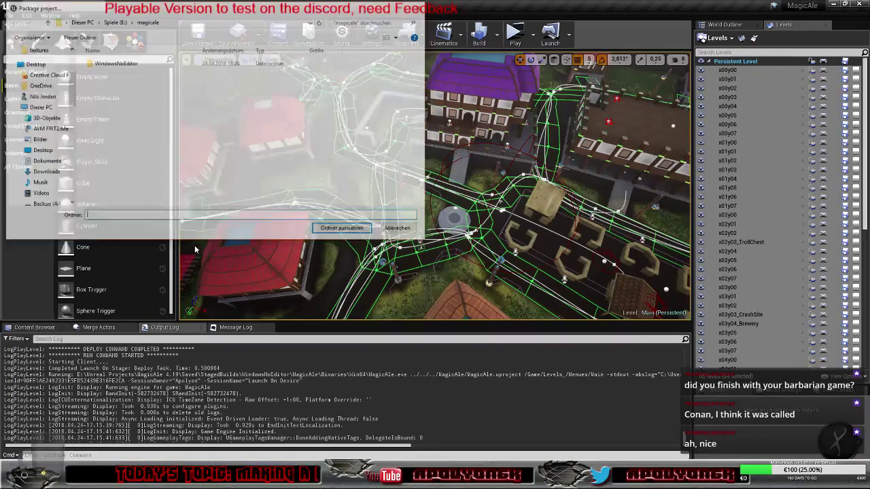
left_click(339, 230)
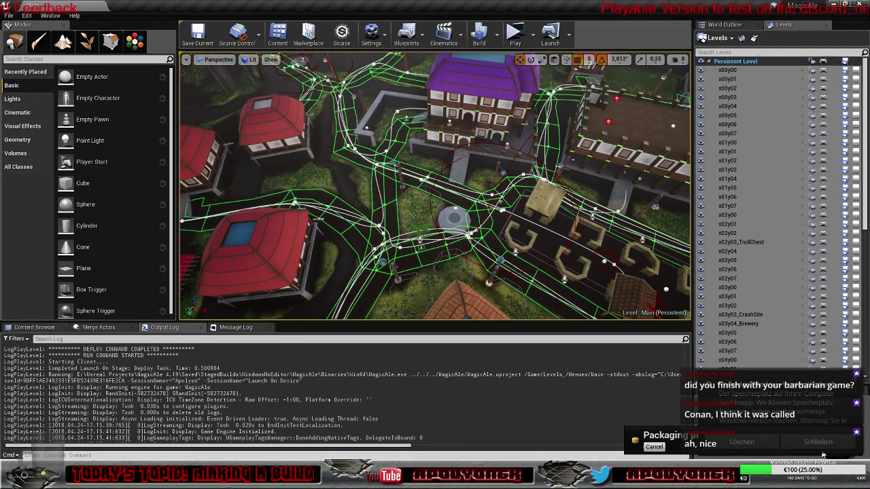
left_click(820, 448)
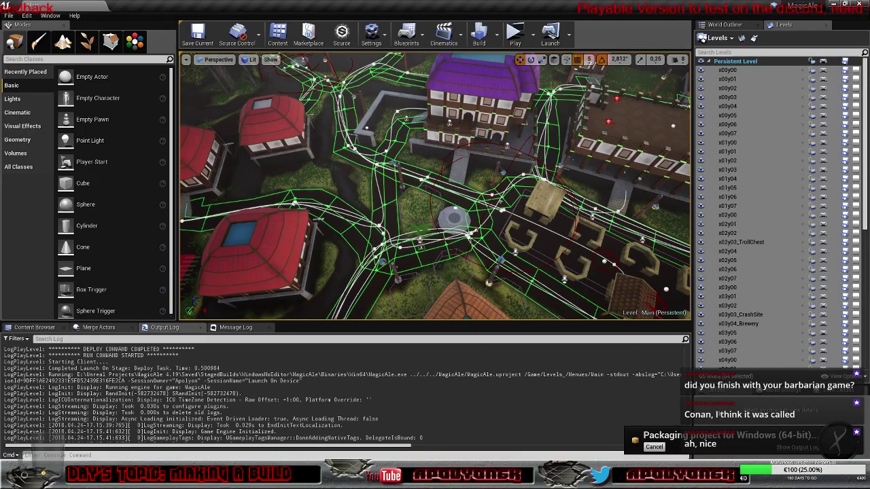
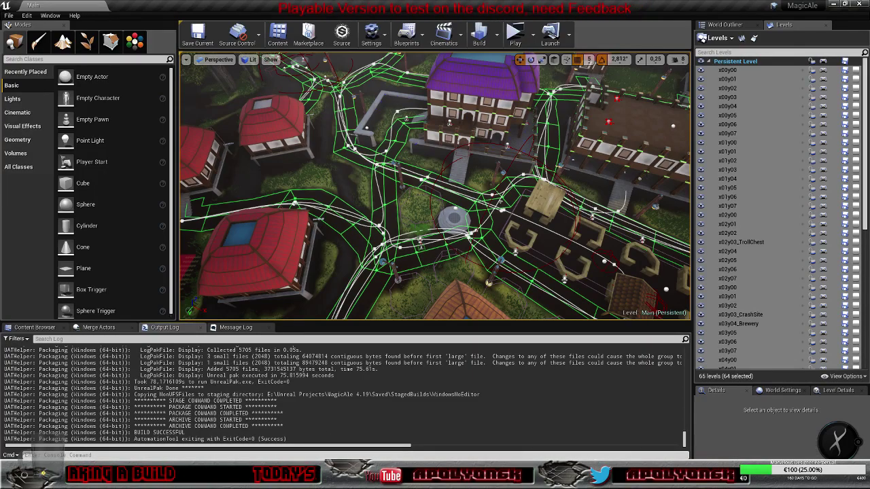
Switch to the packaged MagicAle game and start a new game with the warehouse break-in background and the compass as equipment.
key("alt+Tab")
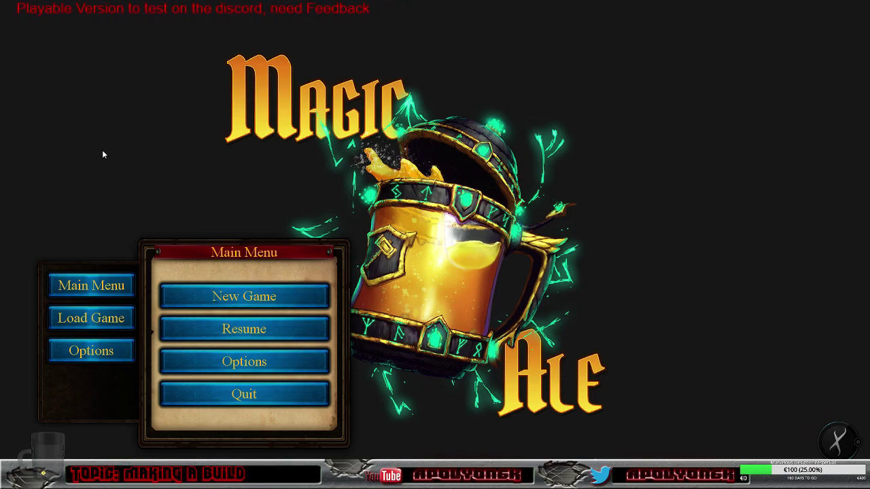
left_click(237, 305)
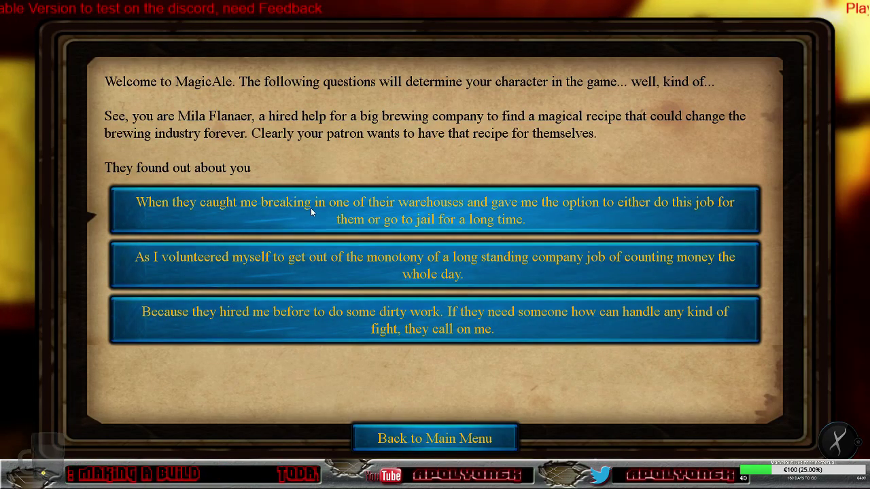
left_click(309, 203)
left_click(288, 177)
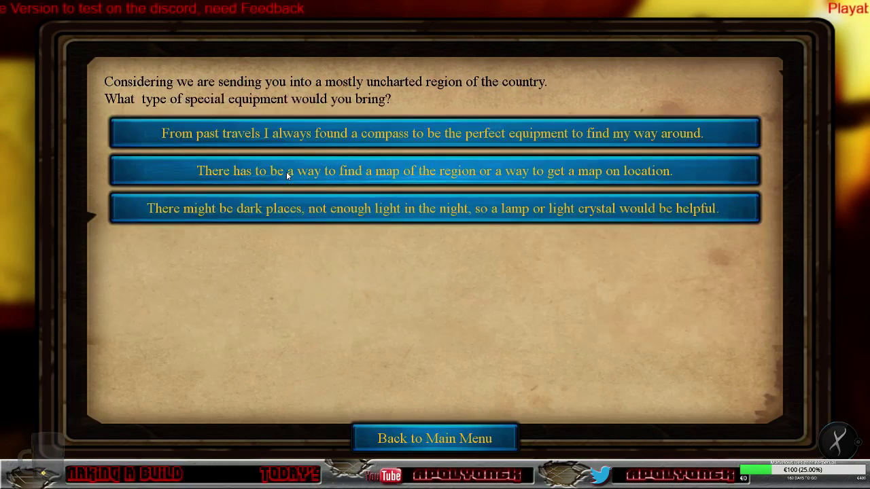
left_click(280, 135)
left_click(279, 134)
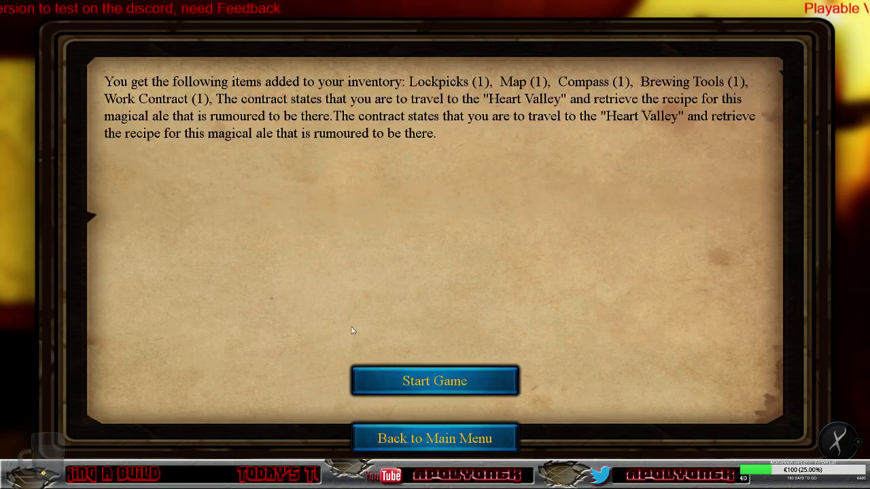
left_click(383, 385)
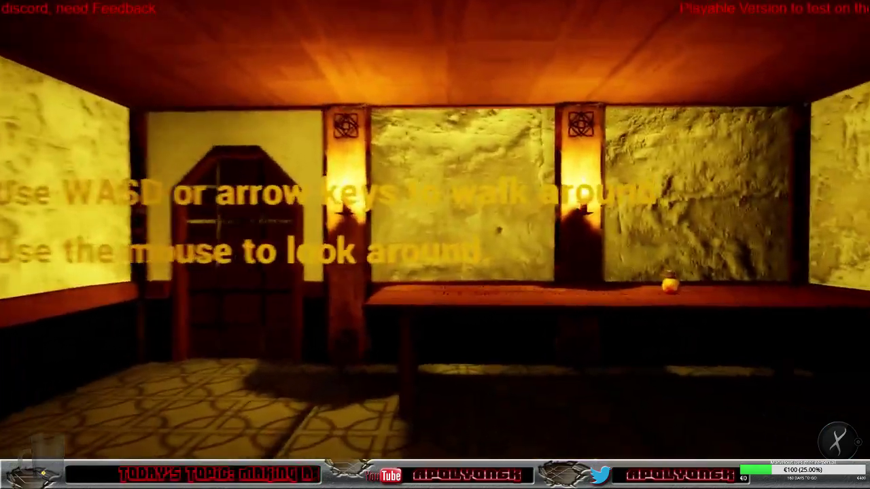
Walk from the tutorial's starting room past the potion table and through the arched door to the light crystal table.
key("w")
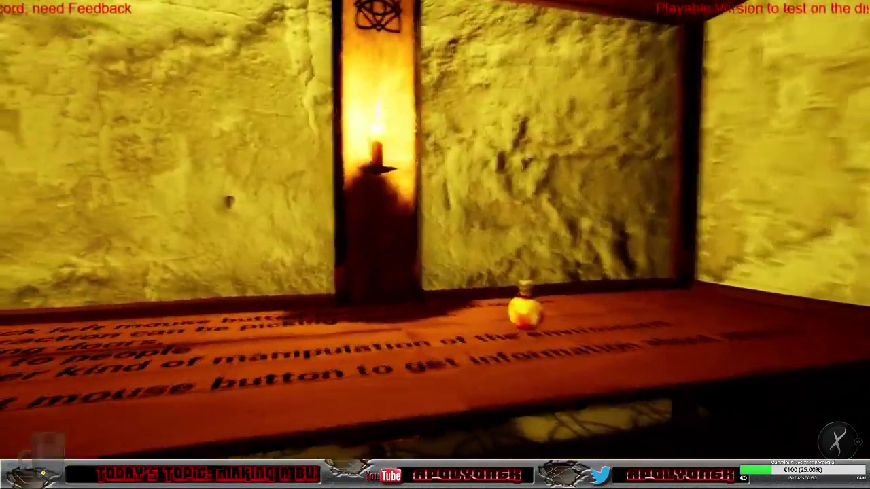
key("w")
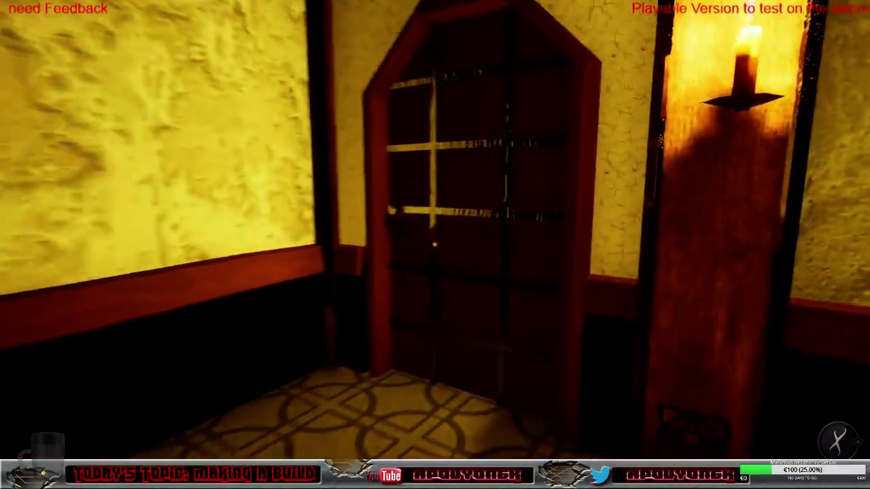
key("w")
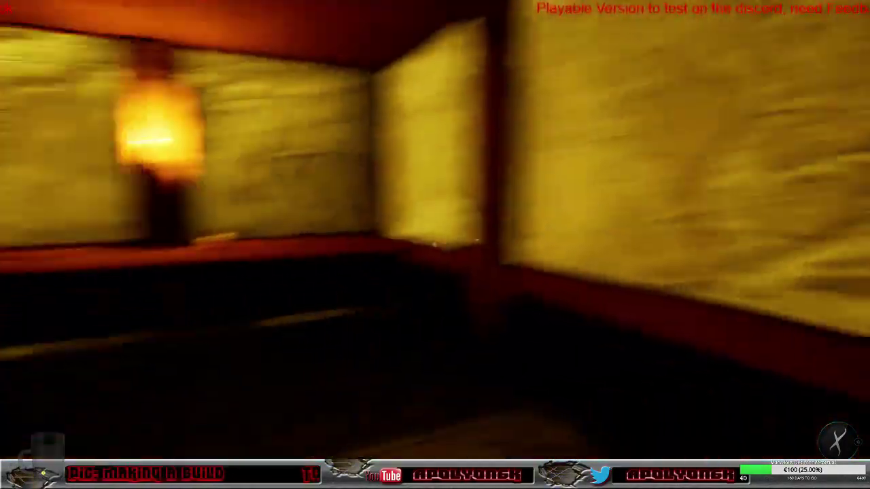
key("w")
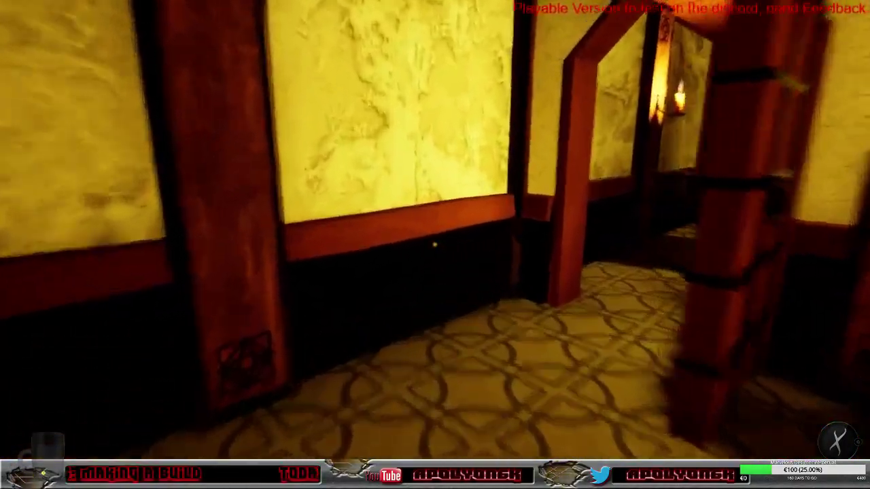
key("w")
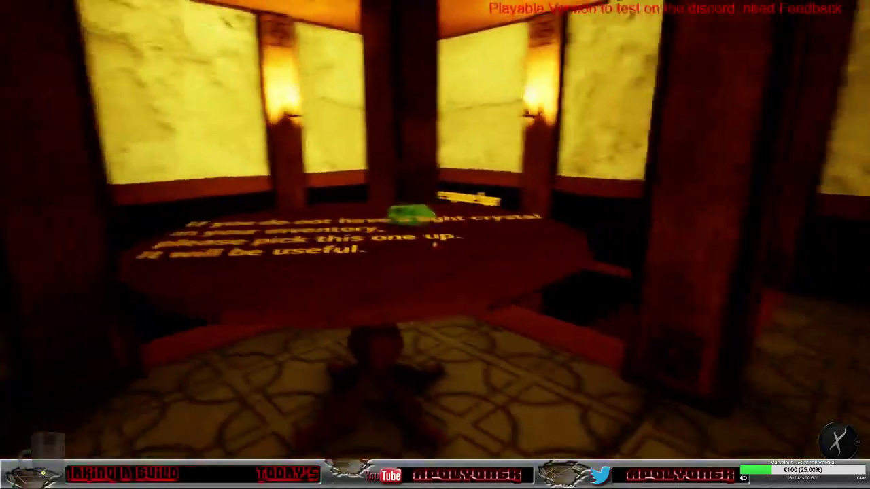
Explore the dark tutorial rooms around the light toggle instructions and walk up to the barred door between the candles.
key("w")
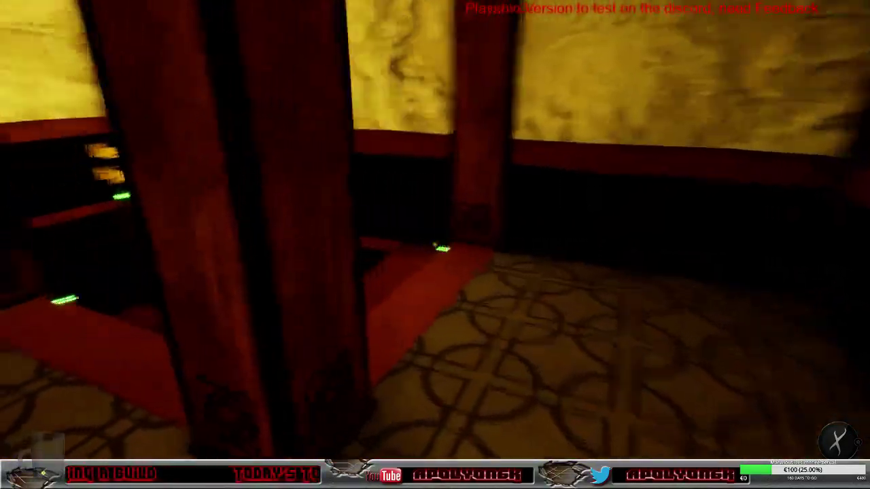
key("w")
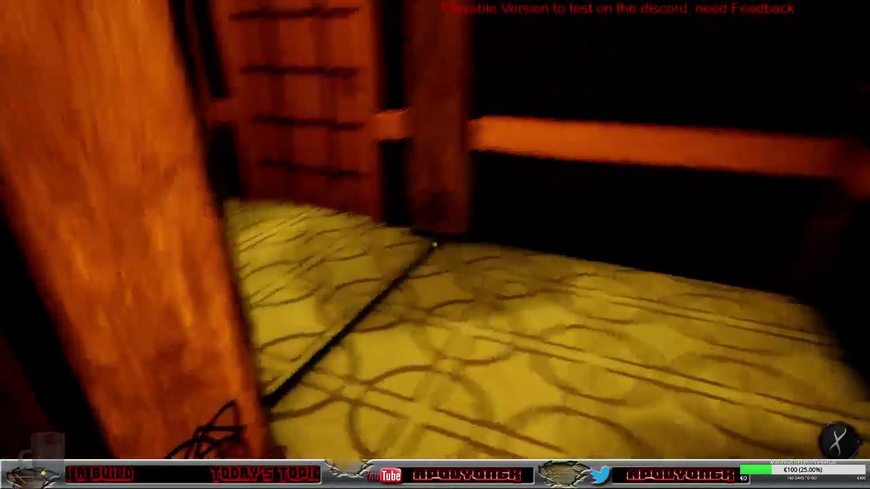
key("w")
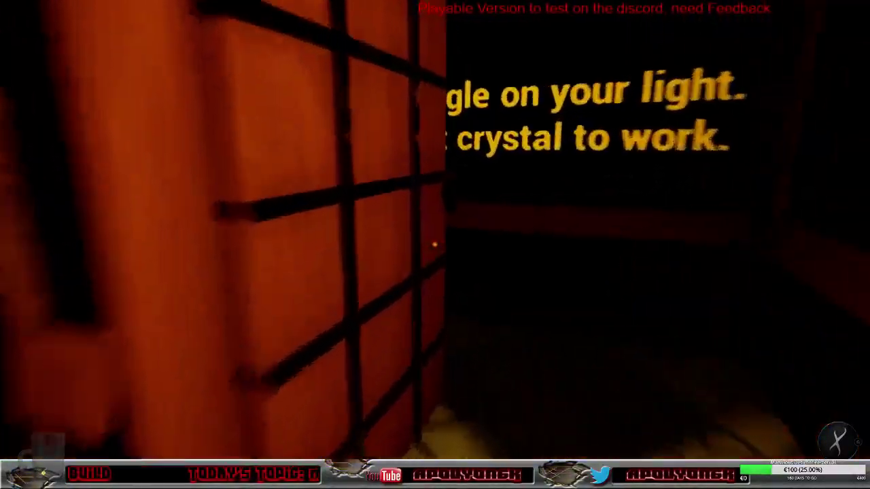
key("w")
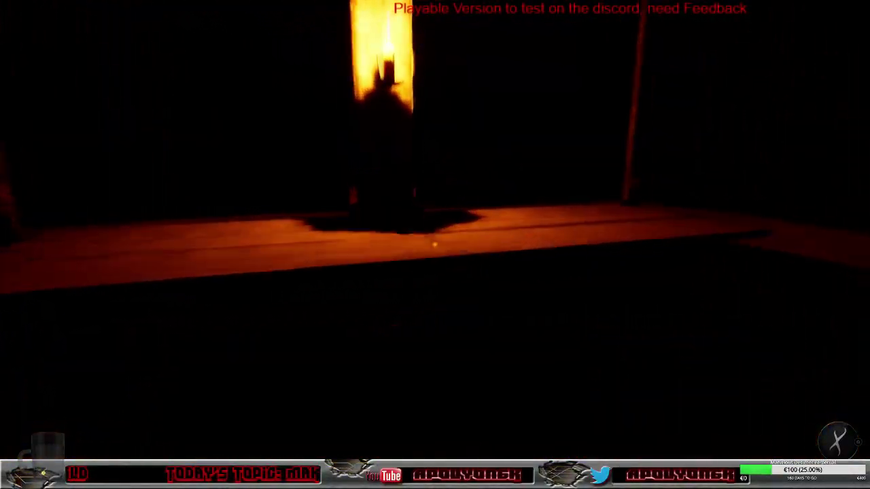
key("w")
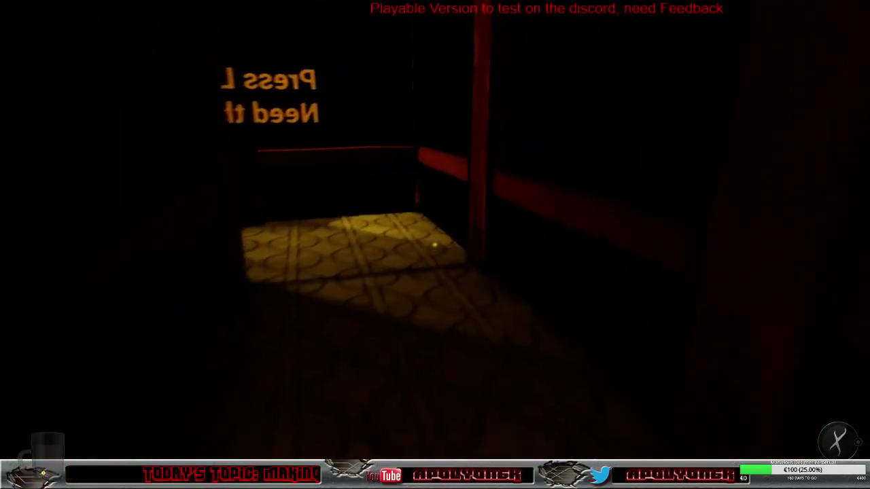
key("w")
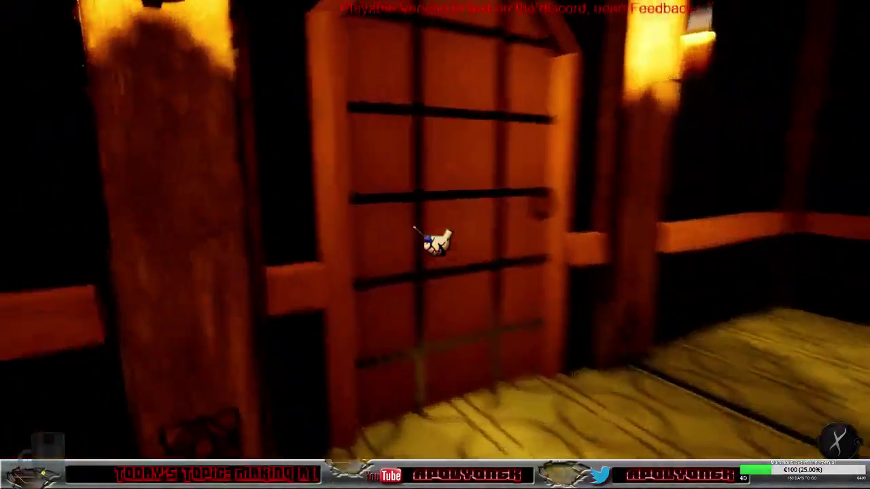
Unlock the barred door between the candles and walk through the candlelit corridor behind it.
left_click(435, 242)
left_click(438, 275)
key("w")
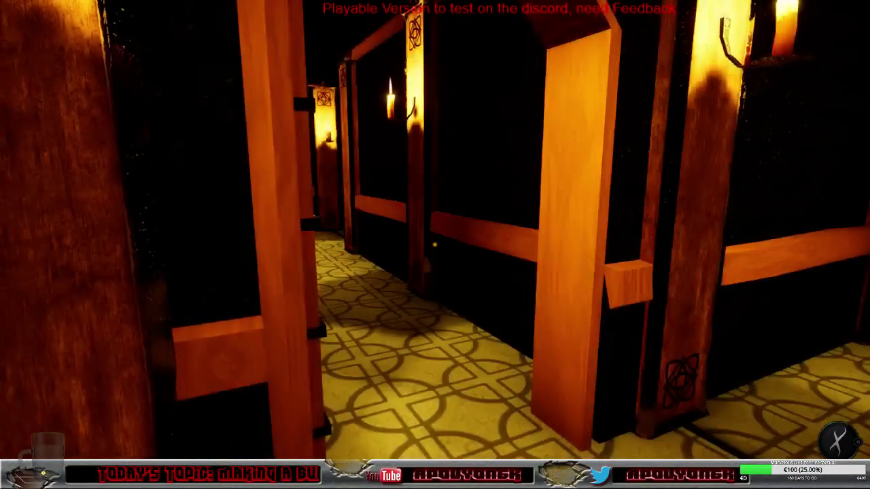
key("w")
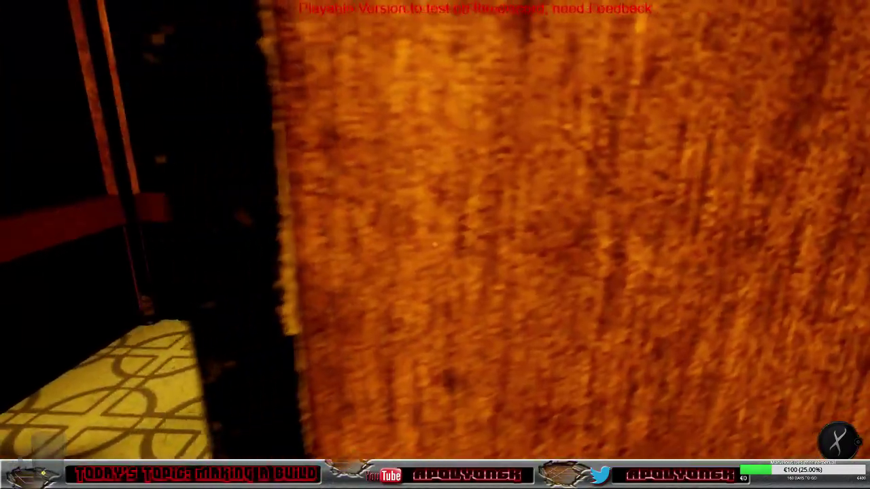
Walk up to the barrel in the next room and tip it over to test its physics.
key("w")
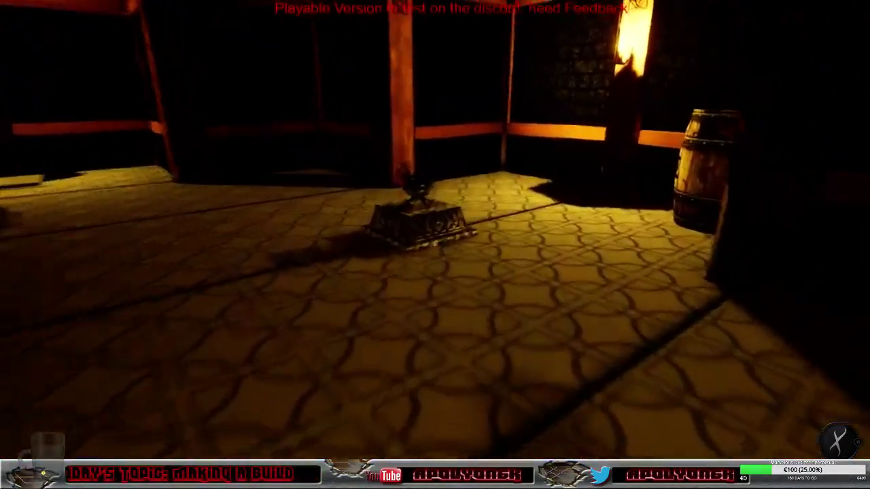
key("w")
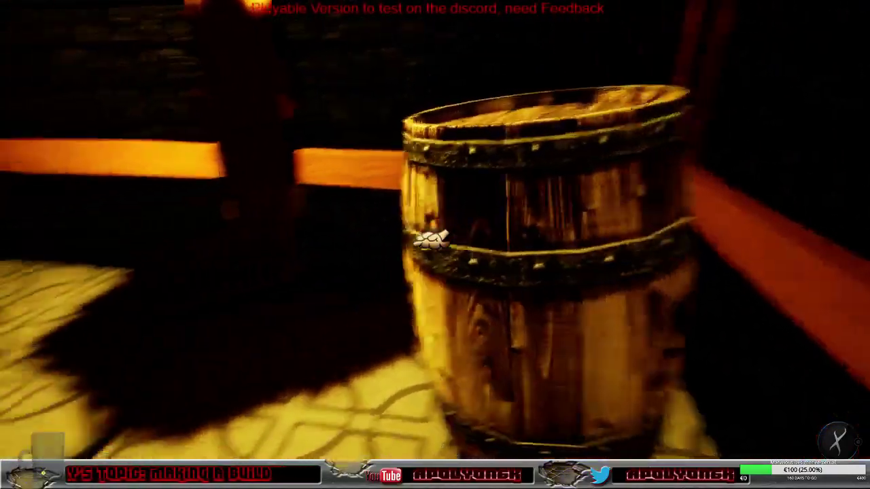
key("w")
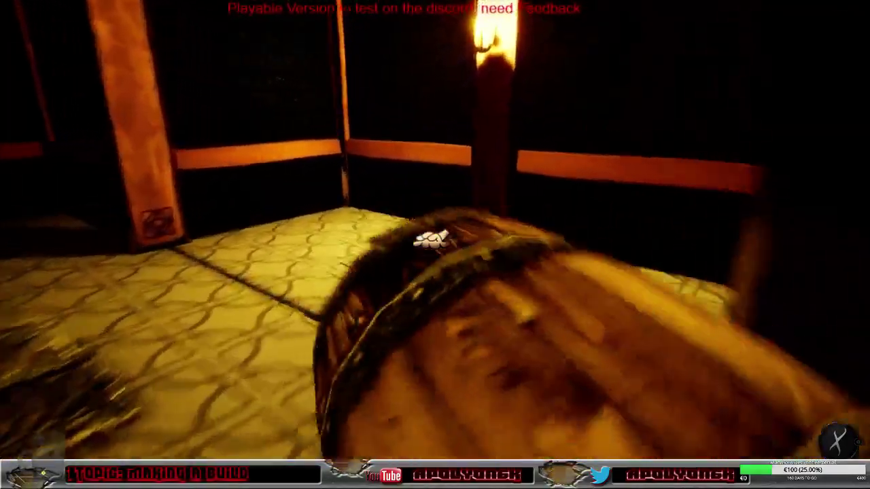
key("w")
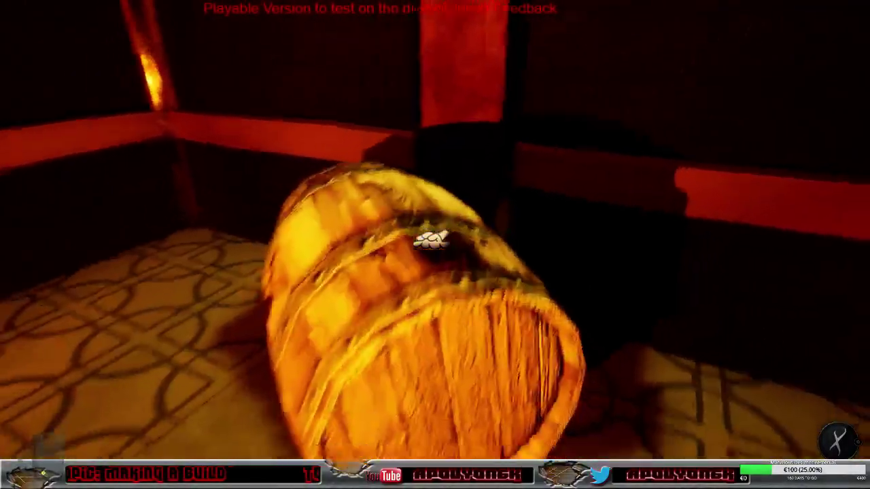
Cross the room with the fire, talk to the CorporateWizard at the circle and name "Heart Valley" as the destination.
key("w")
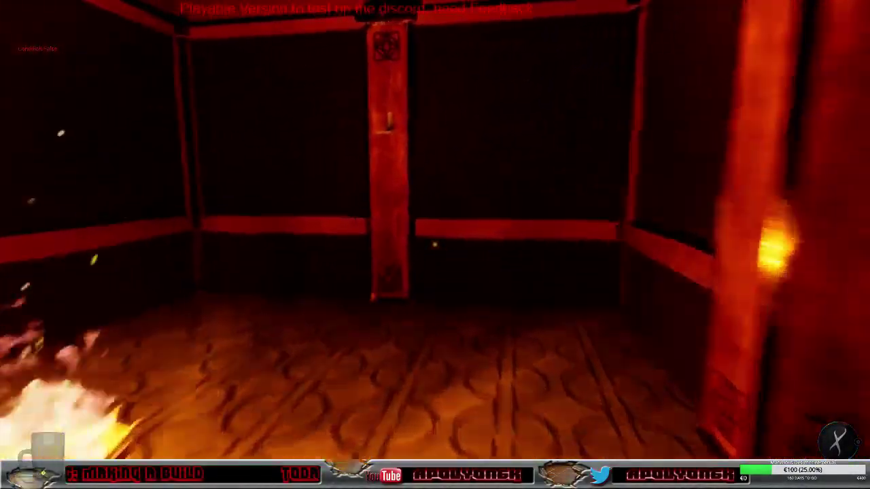
key("w")
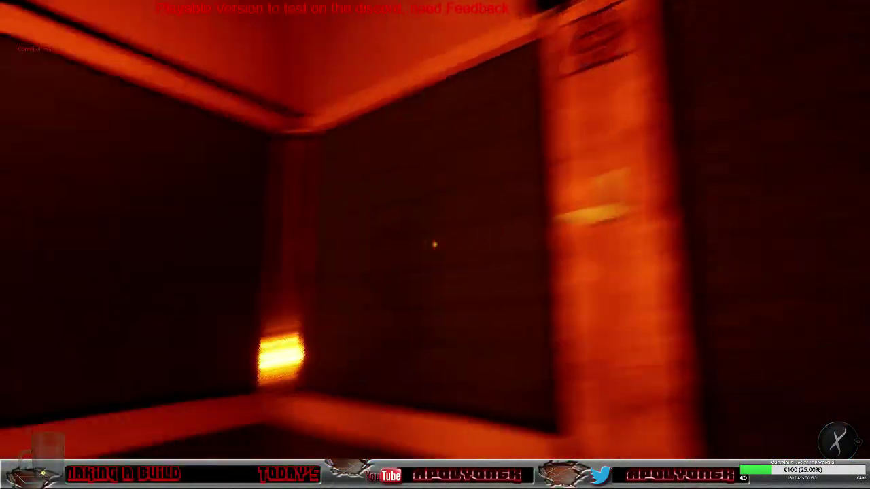
key("w")
key("e")
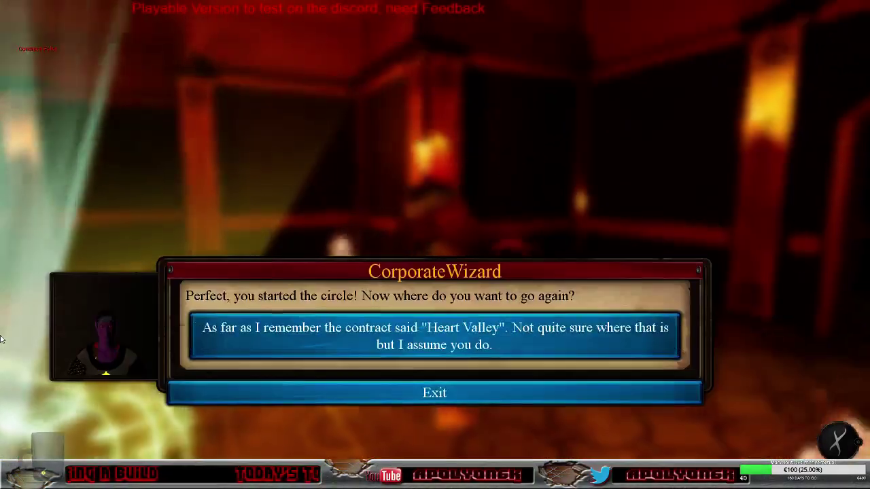
left_click(255, 335)
left_click(267, 329)
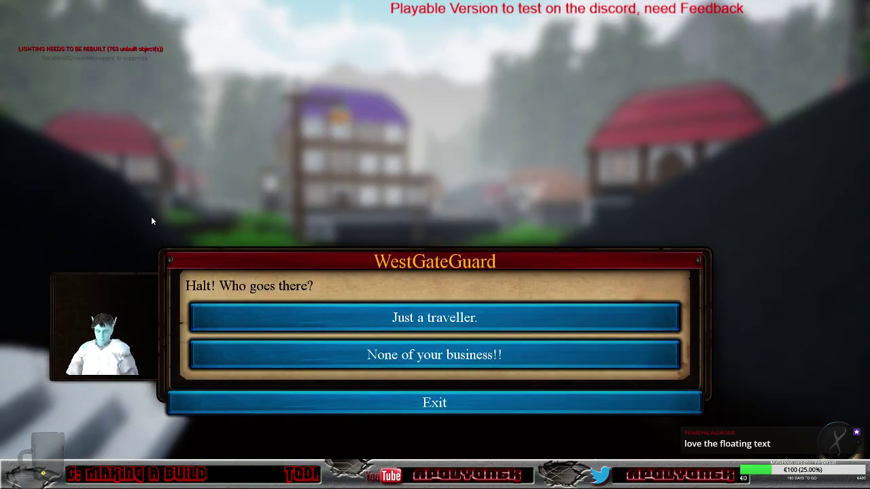
Tell the WestGateGuard "Just a traveller." and unlock the nearby red-roofed house with the staircase using the lockpick.
left_click(458, 321)
left_click(449, 336)
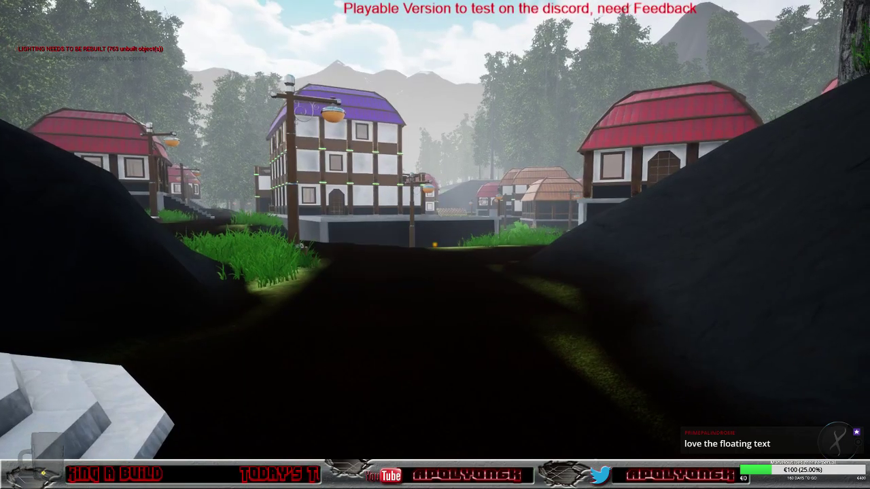
key("w")
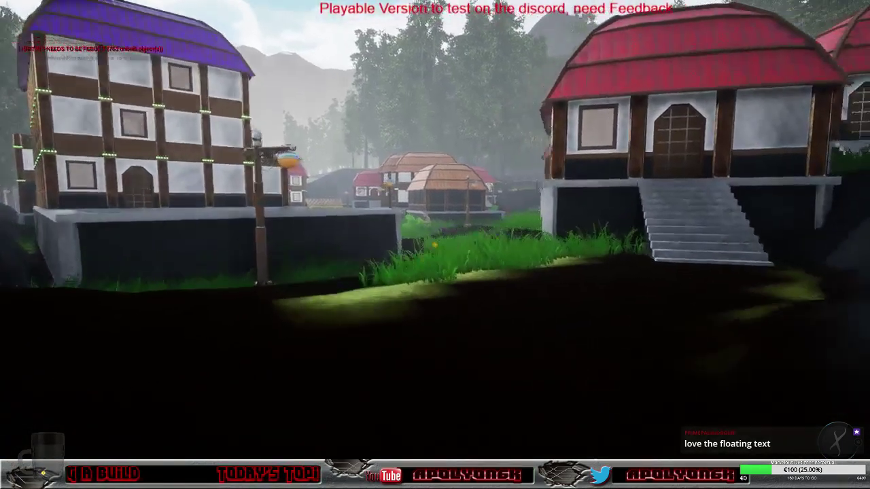
key("w")
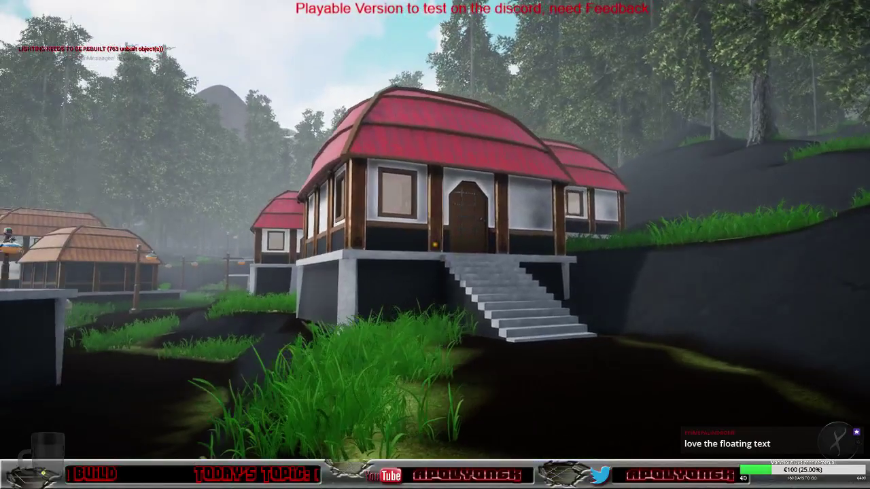
key("w")
key("e")
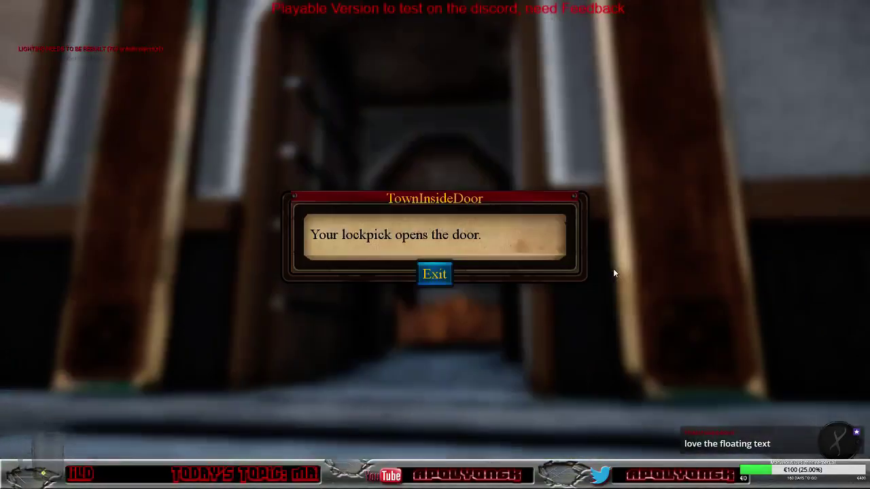
left_click(450, 275)
Inspect the house's interior and its residents, and walk back outside.
key("w")
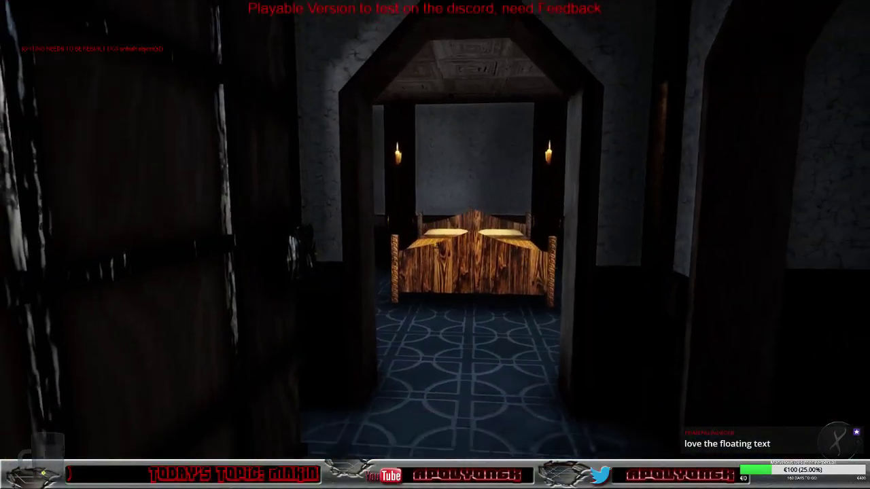
key("w")
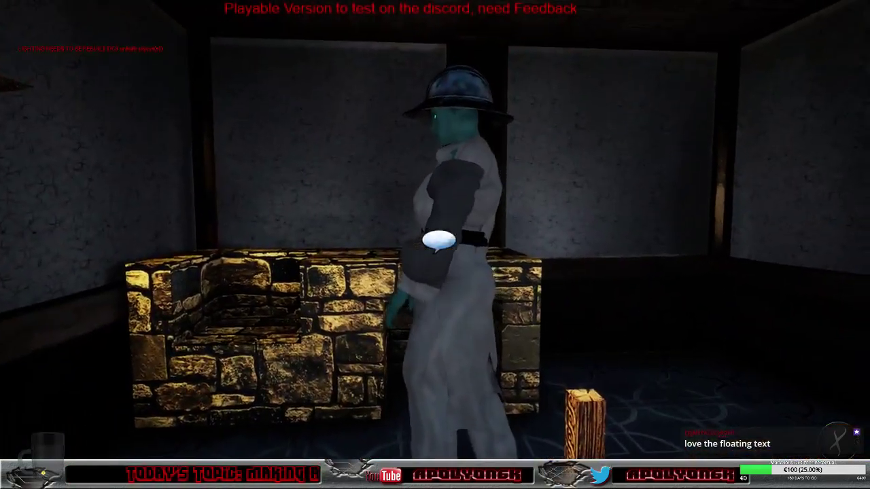
key("w")
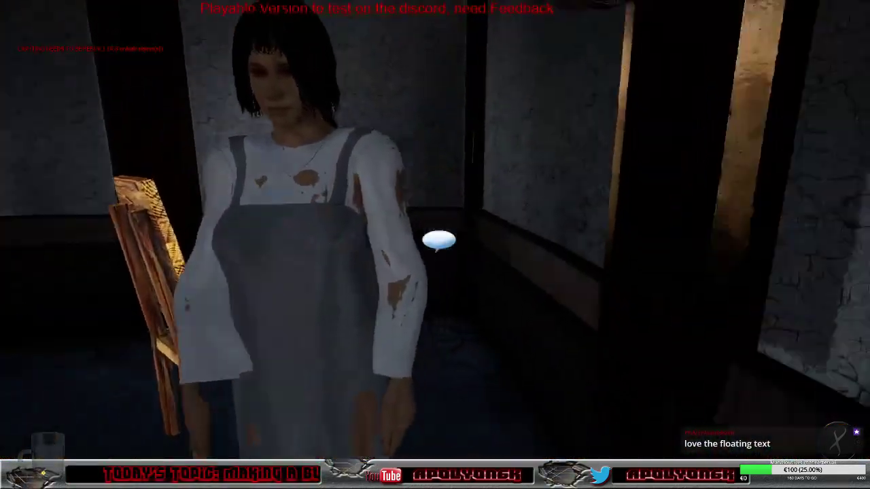
Walk up the hill to the two-storey red-roofed house, unlock its door and check the ground floor inside.
key("w")
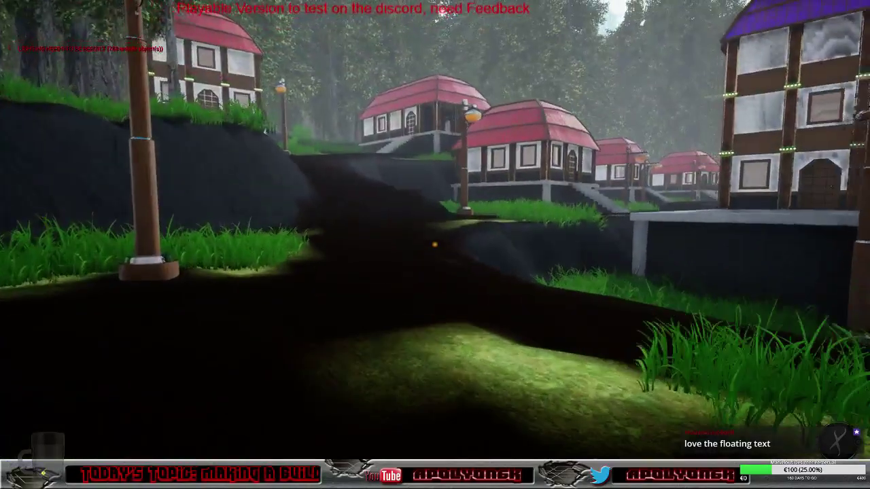
key("w")
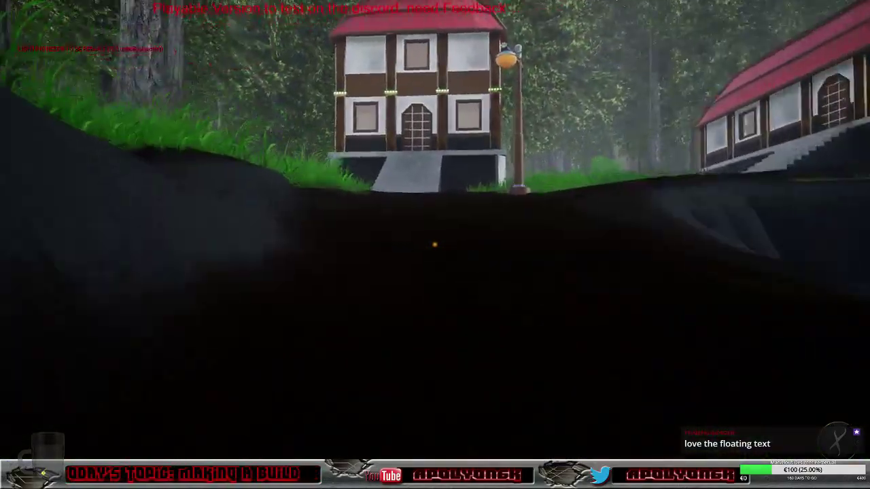
key("w")
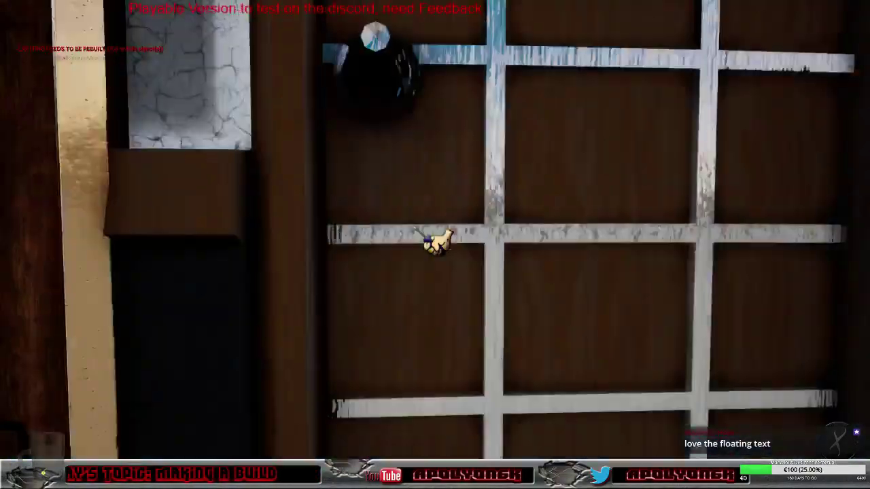
key("e")
left_click(435, 274)
key("w")
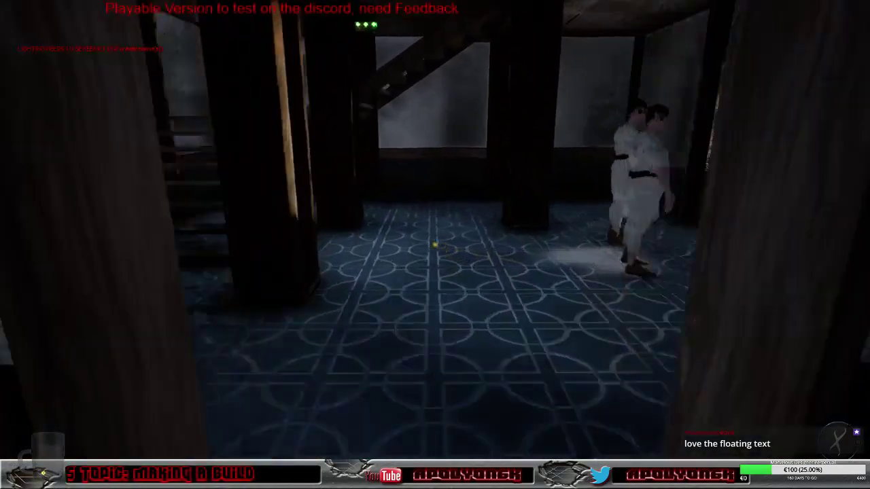
key("w")
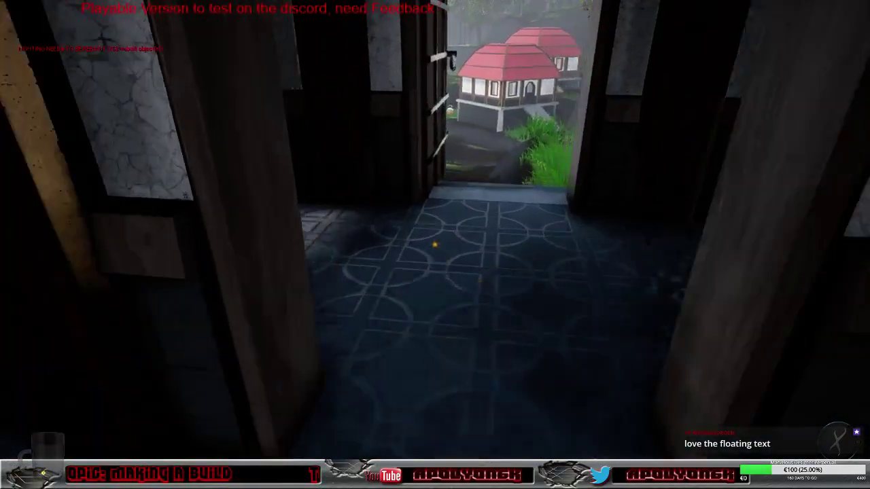
Walk back down through the village to the large building on the stone terrace and unlock its door.
key("w")
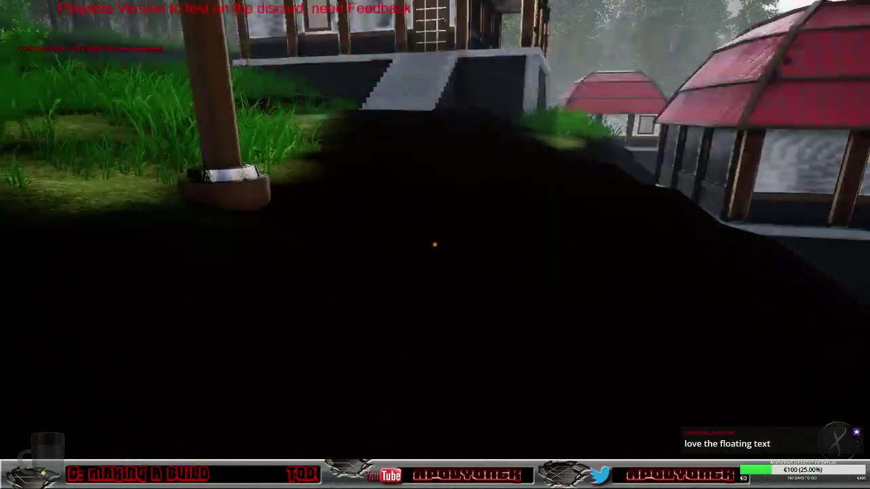
key("w")
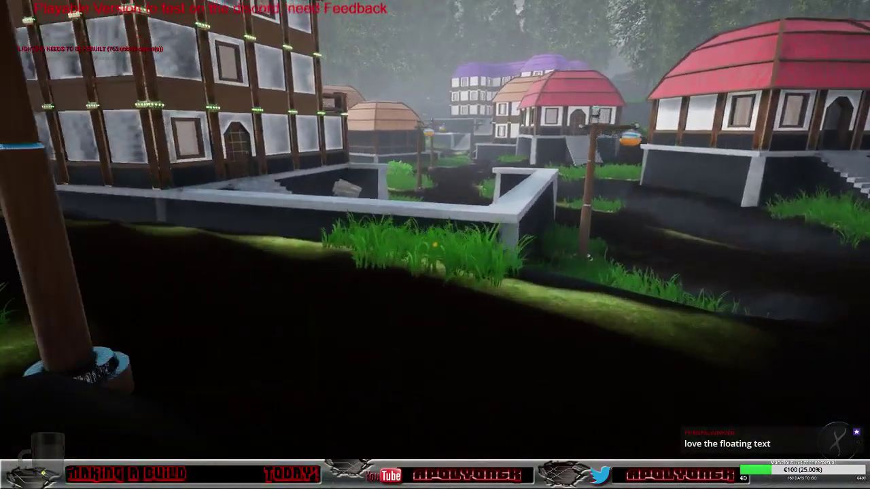
key("w")
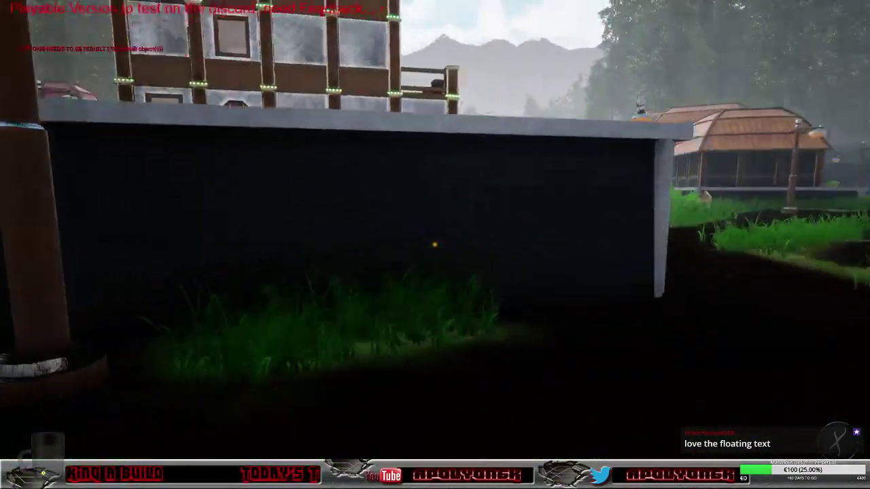
key("w")
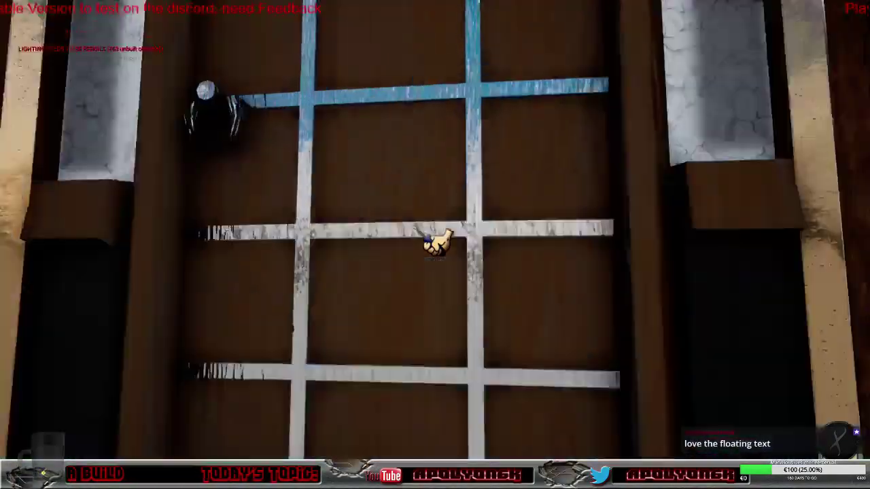
left_click(435, 243)
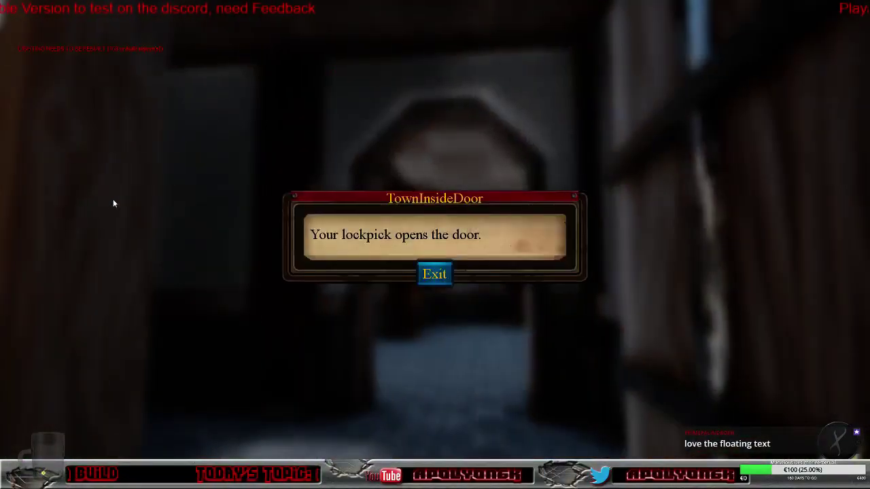
left_click(420, 273)
Enter the large building and climb its stairs, checking the upper floors on the way to the man in the white shirt.
key("w")
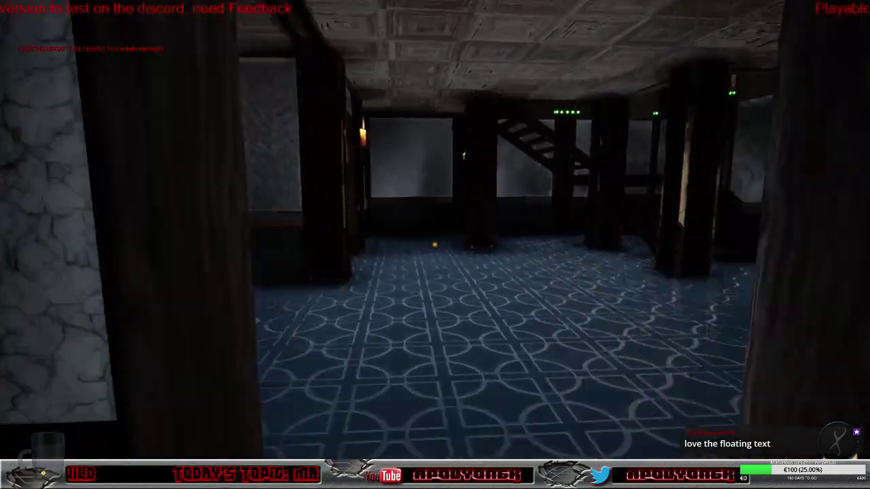
key("w")
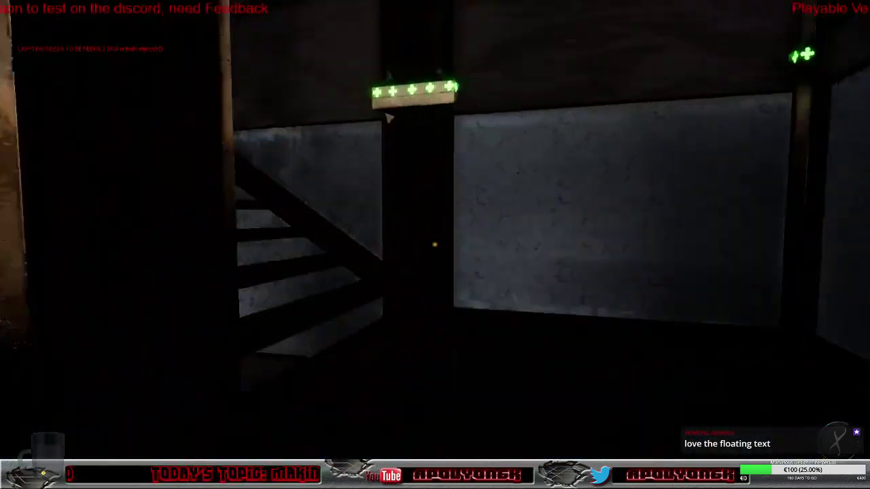
key("w")
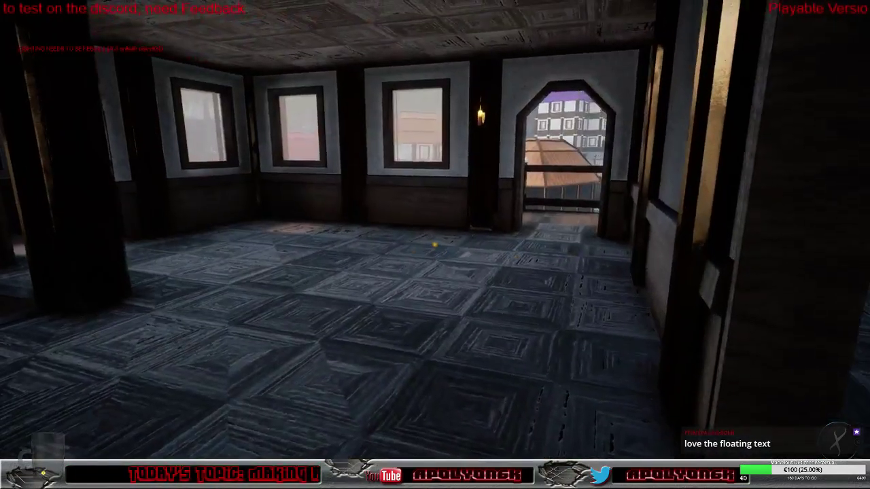
key("w")
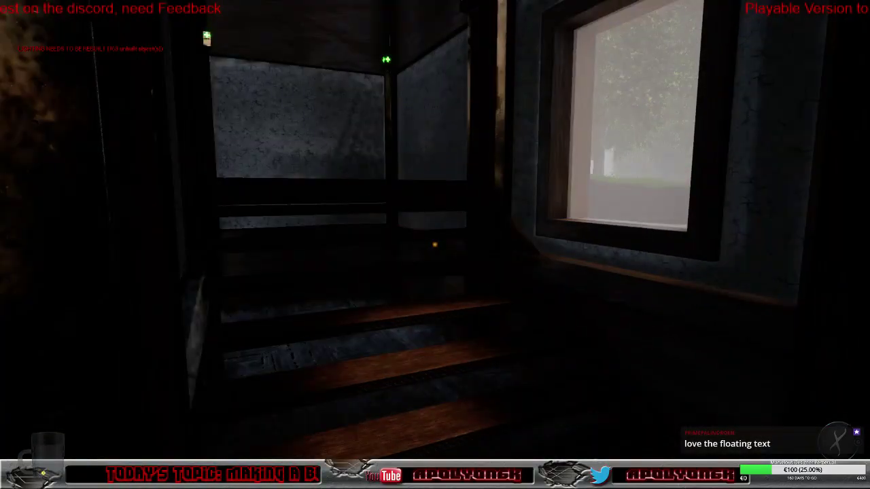
key("w")
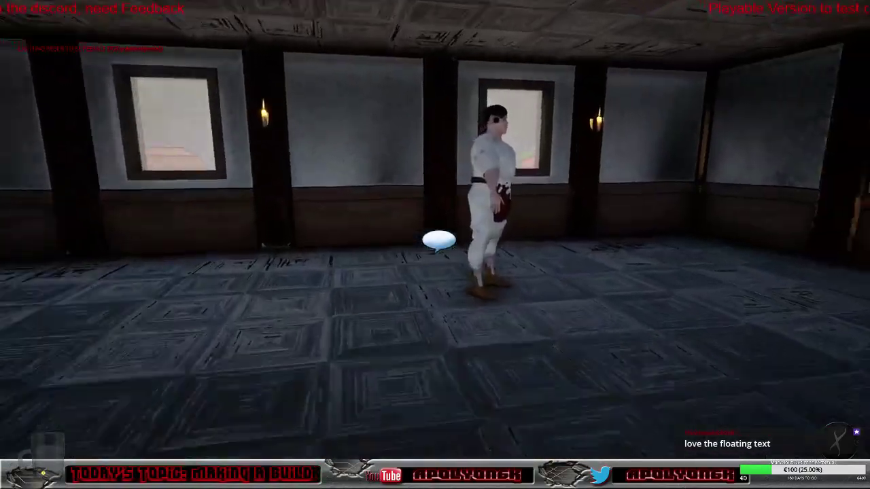
Talk to the Innkeeper about the inn and ask where the beer comes from.
key("w")
left_click(439, 240)
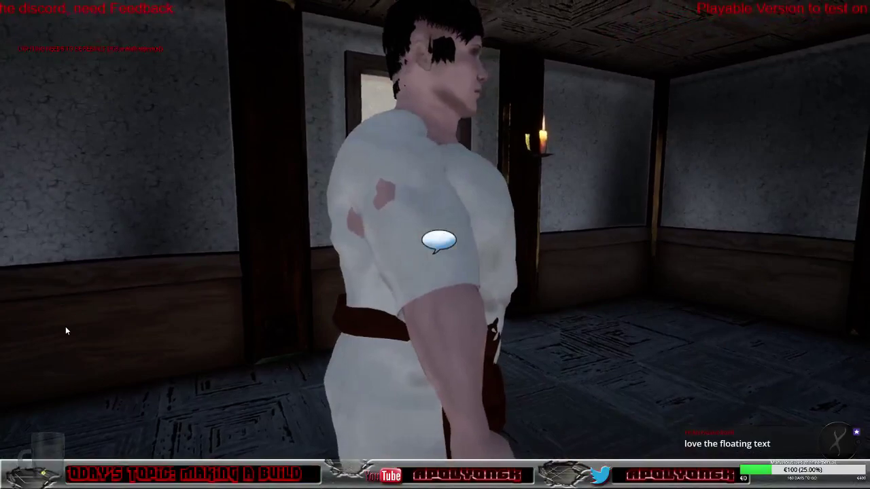
left_click(459, 312)
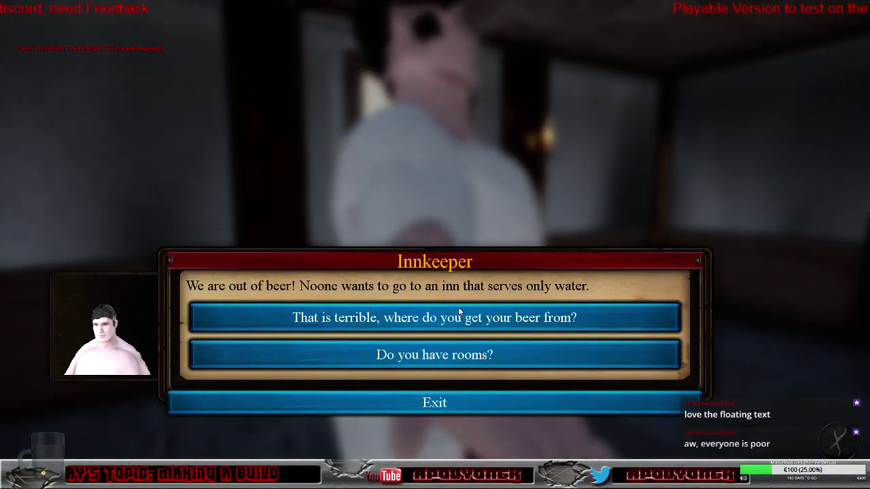
left_click(460, 331)
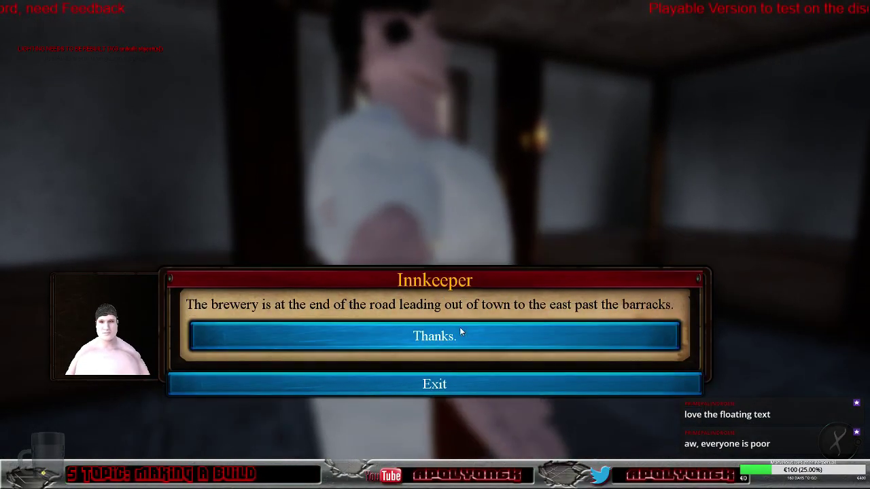
Thank the Innkeeper to end the conversation, go back down the stairs and leave the large building.
left_click(466, 326)
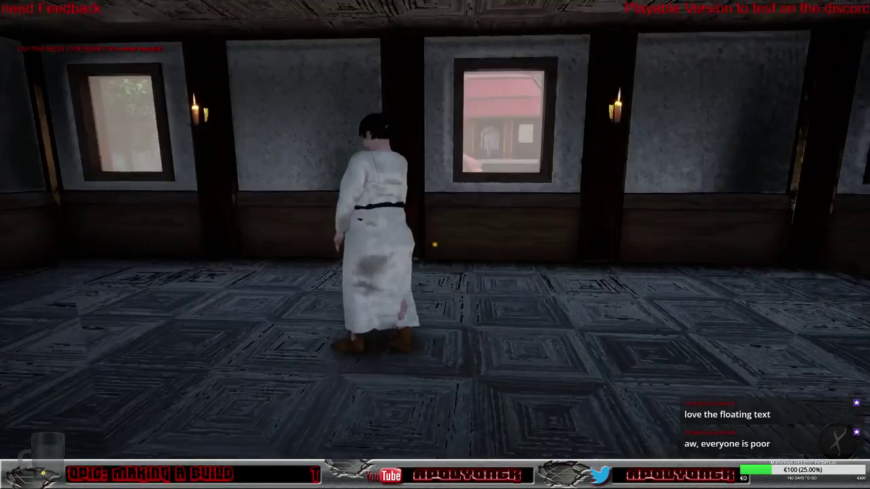
key("w")
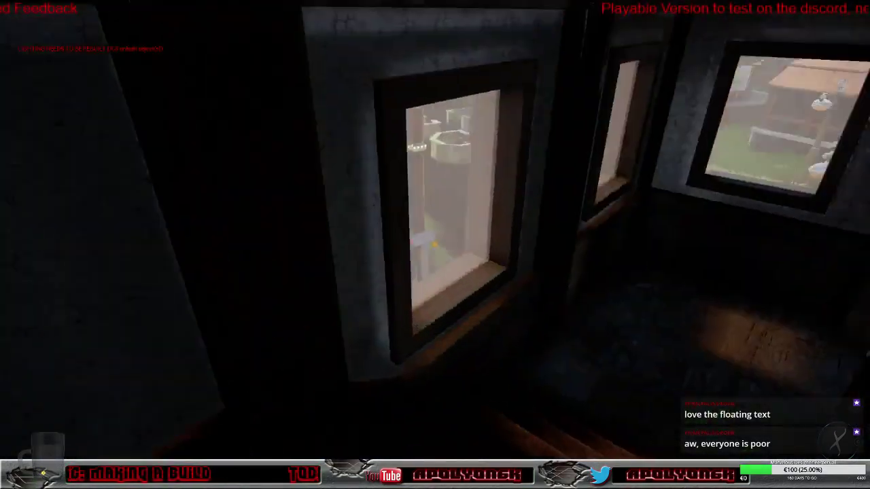
key("w")
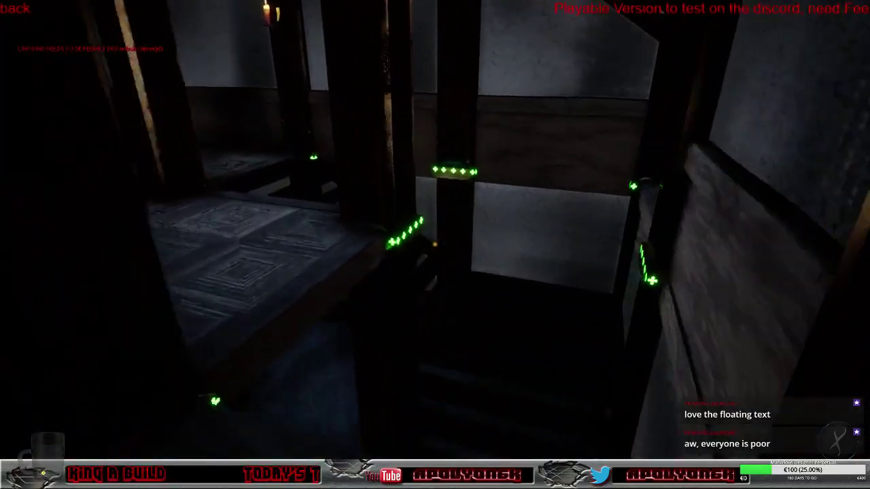
key("w")
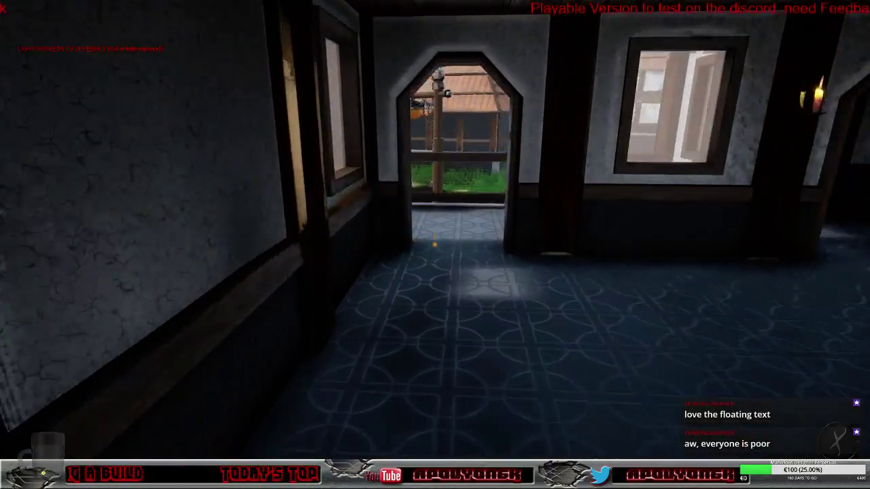
key("w")
key("w")
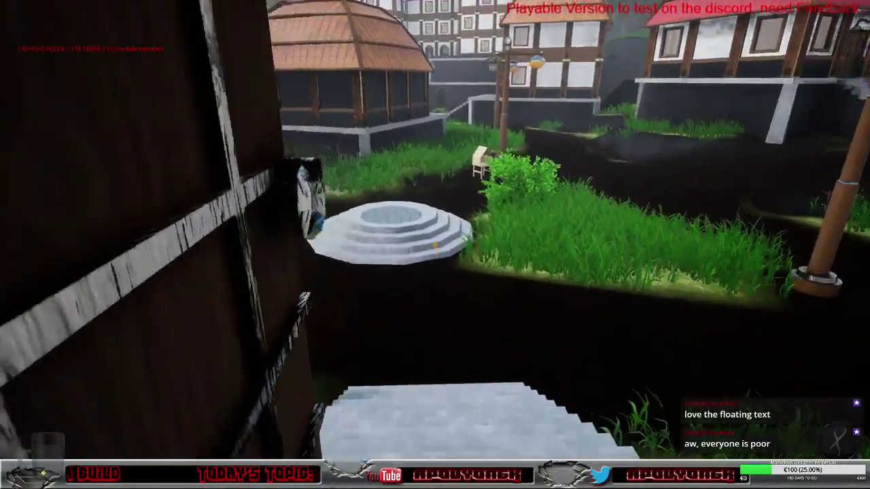
Follow the dirt path through the village to the raised house with the open door and enter it.
key("w")
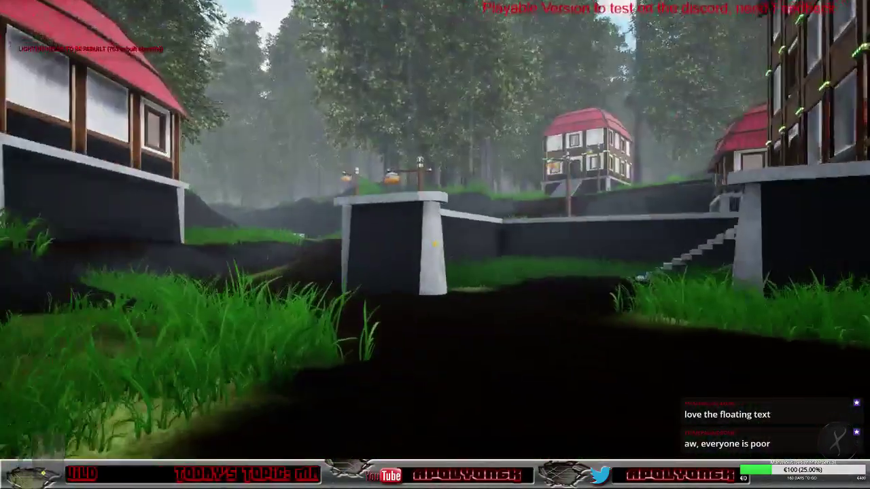
key("w")
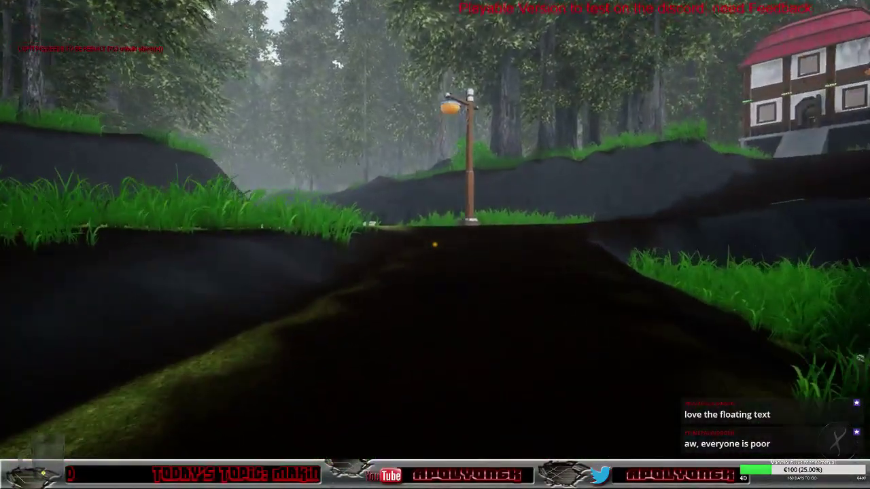
key("w")
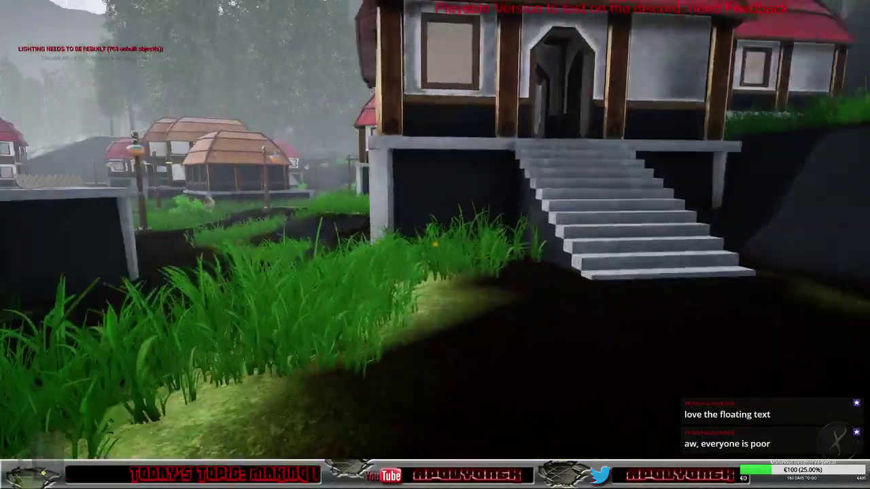
Inspect the house's interior, including the stone hearth, wooden chair, double bed, candle lighting and the figure in the hat.
key("w")
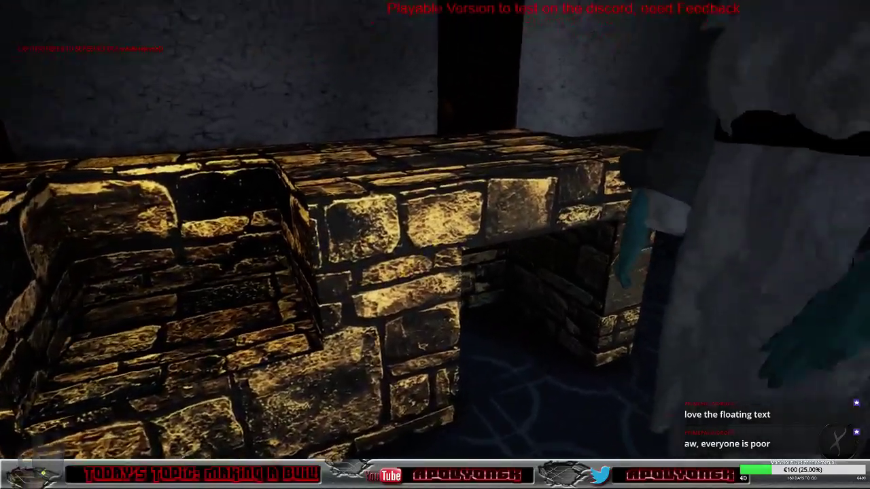
key("w")
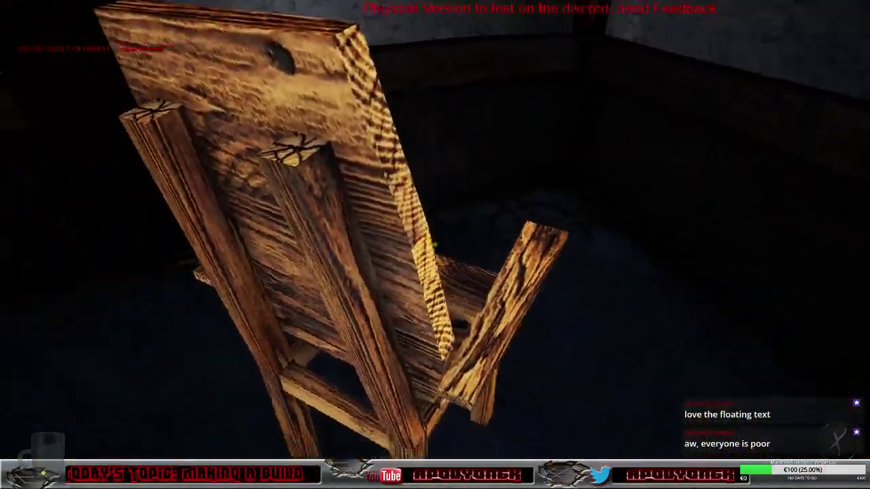
key("a")
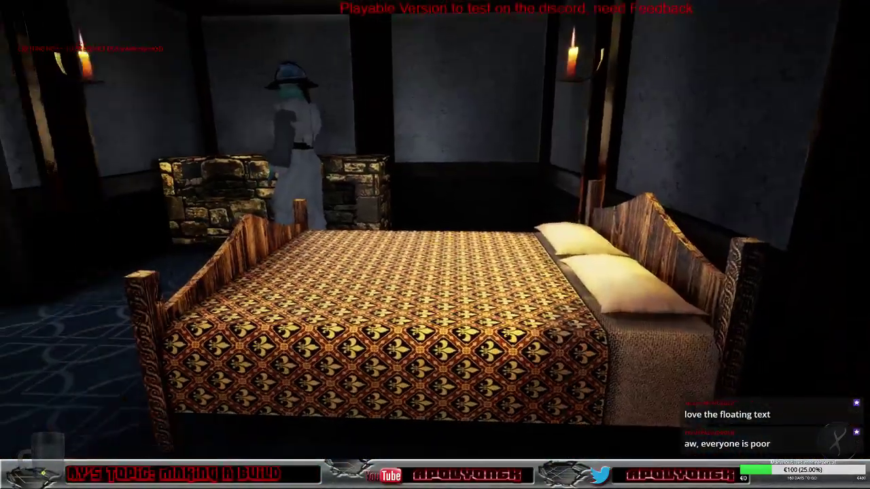
key("w")
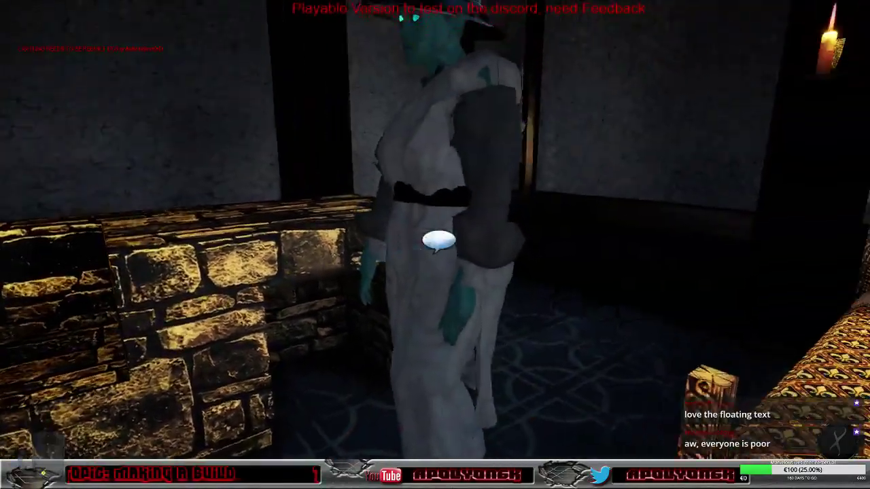
key("s")
key("s")
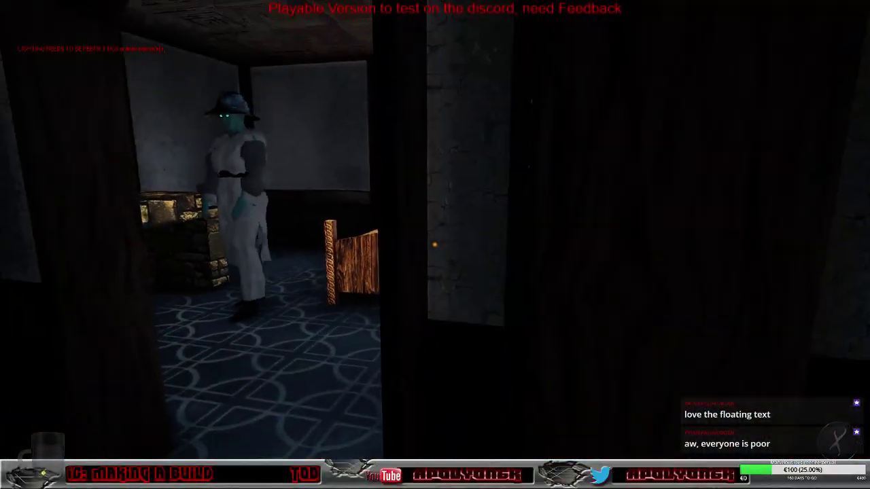
key("w")
key("w")
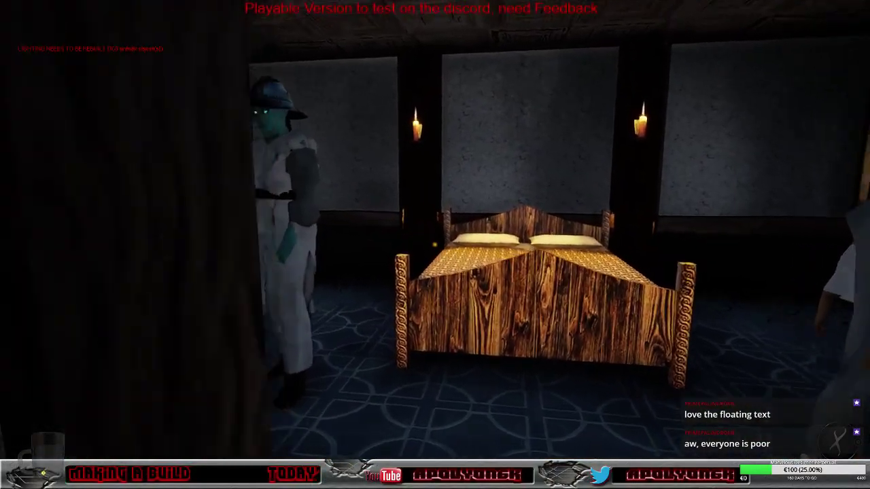
key("w")
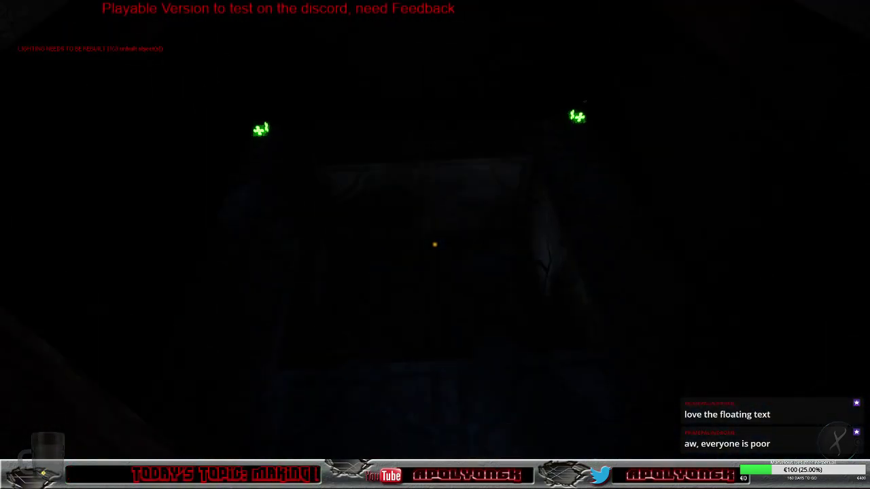
Leave the house and walk past the stone terrace up to the closed door of another red-roofed house.
key("w")
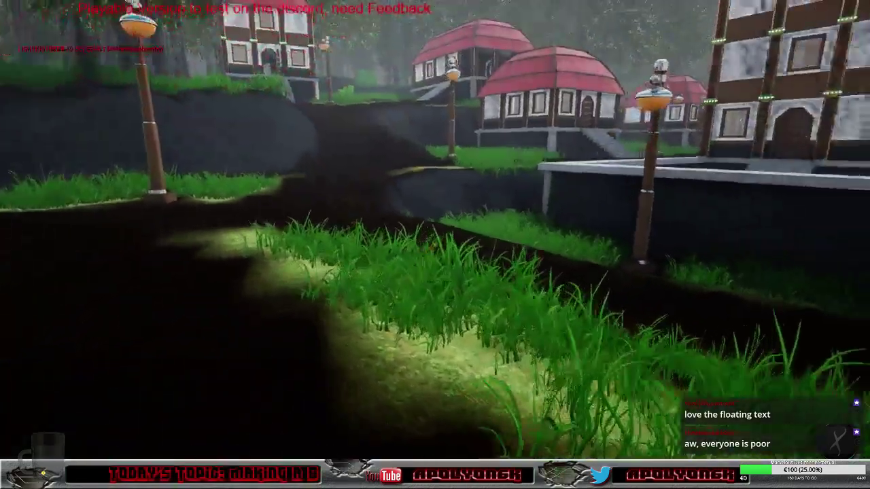
key("w")
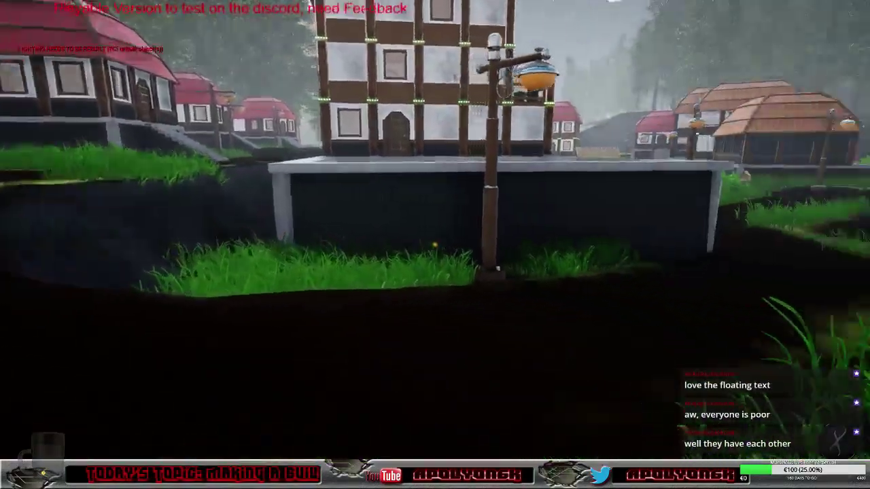
key("w")
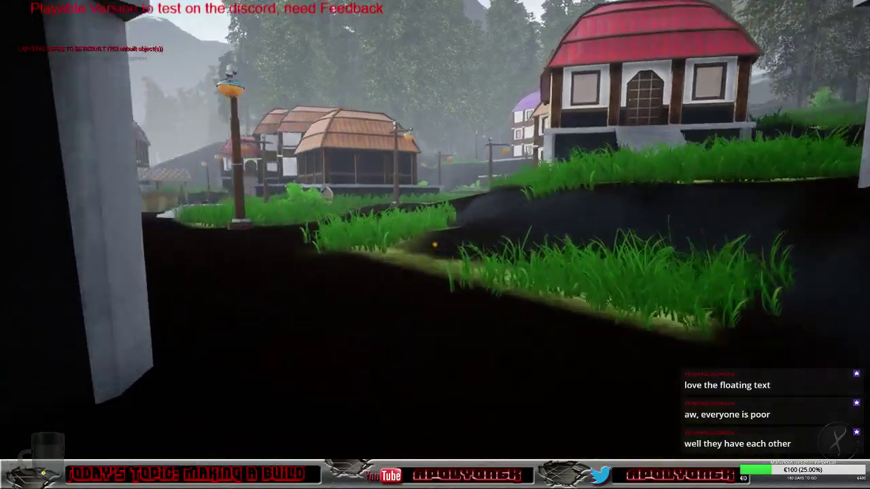
key("w")
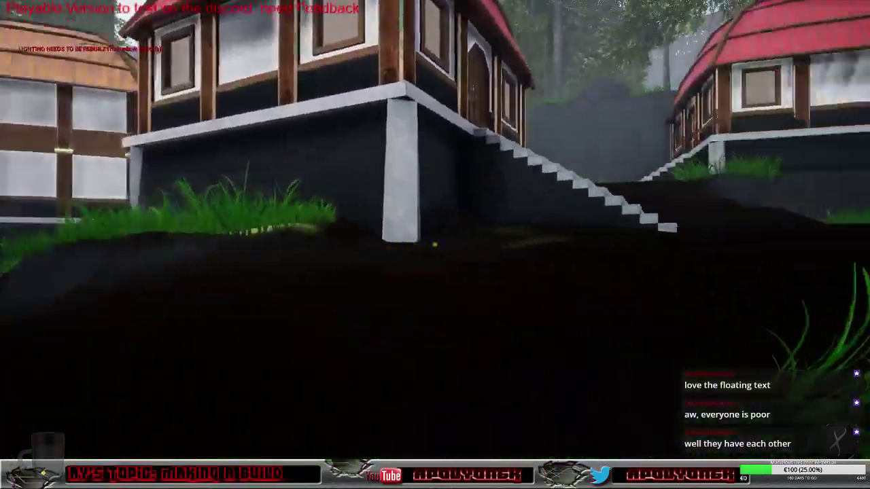
key("w")
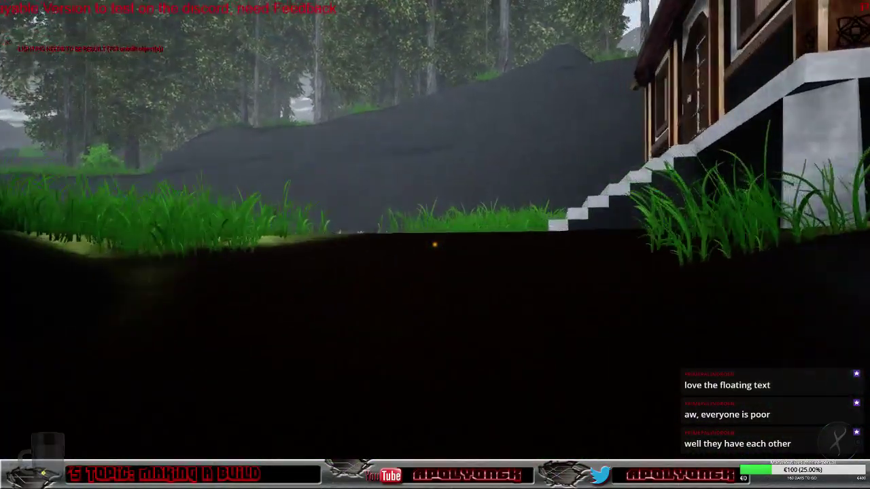
key("w")
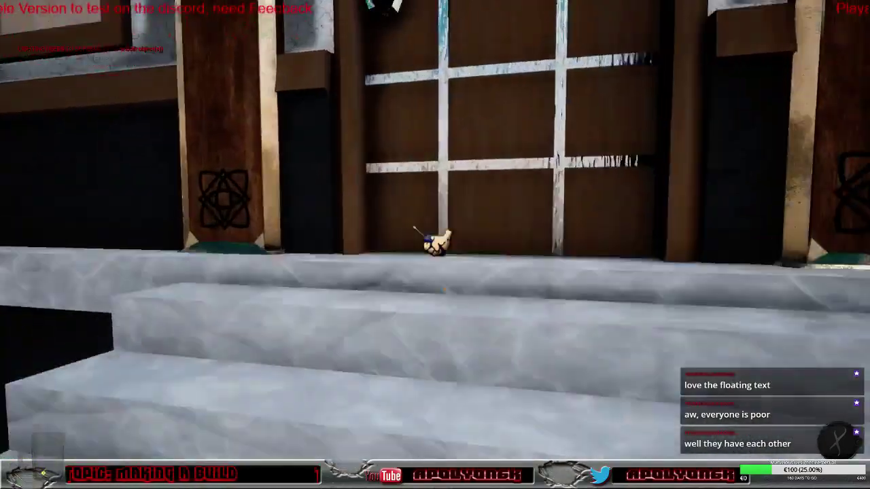
Unlock the house's front door with the lockpick, check the room inside and go out to the garden.
key("w")
key("e")
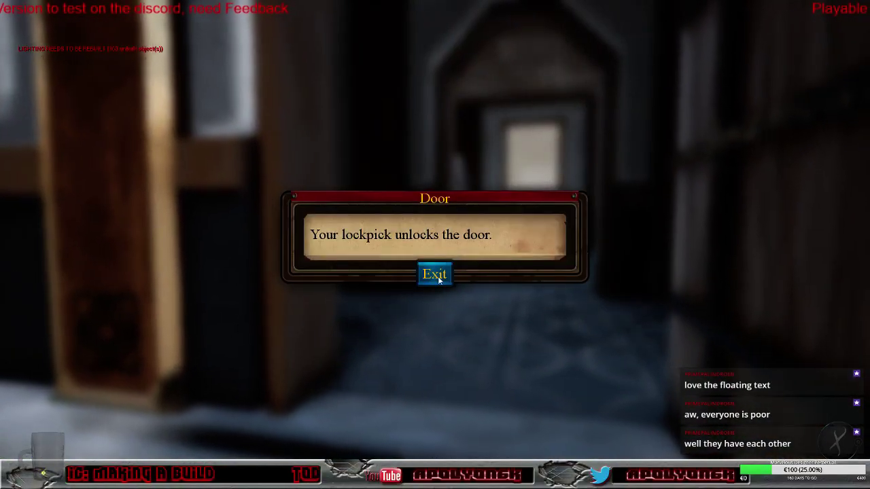
left_click(439, 279)
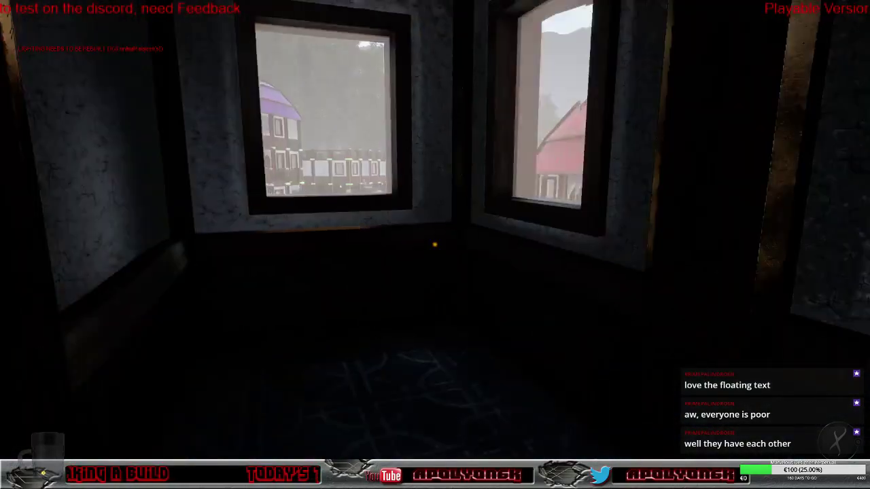
key("w")
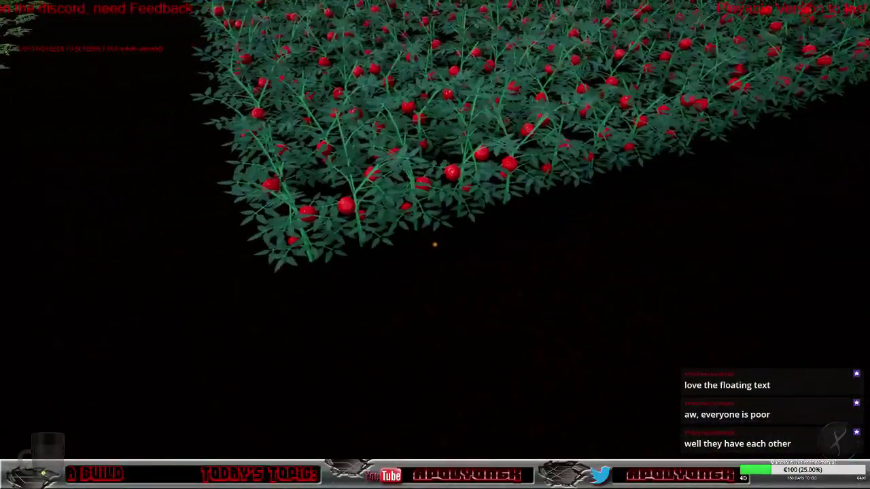
Inspect the garden's crop beds, covering the red-fruited plants, the yellow peppers and the low berry rows.
key("w")
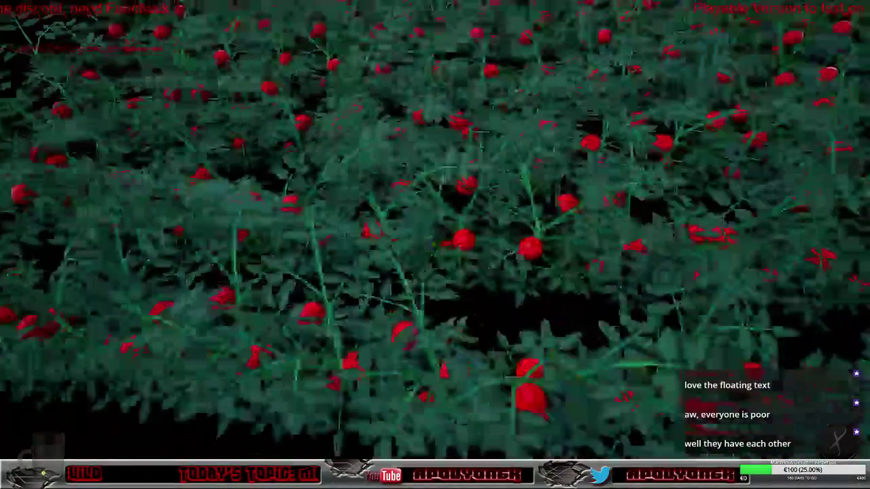
key("w")
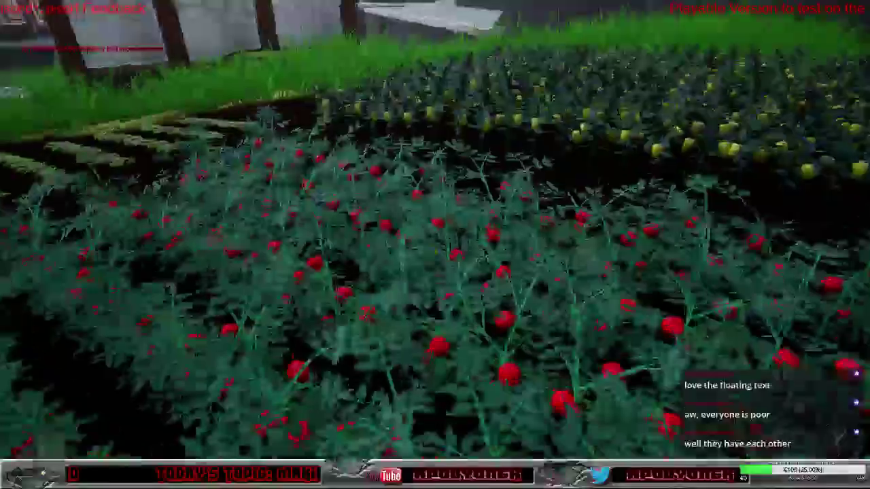
key("w")
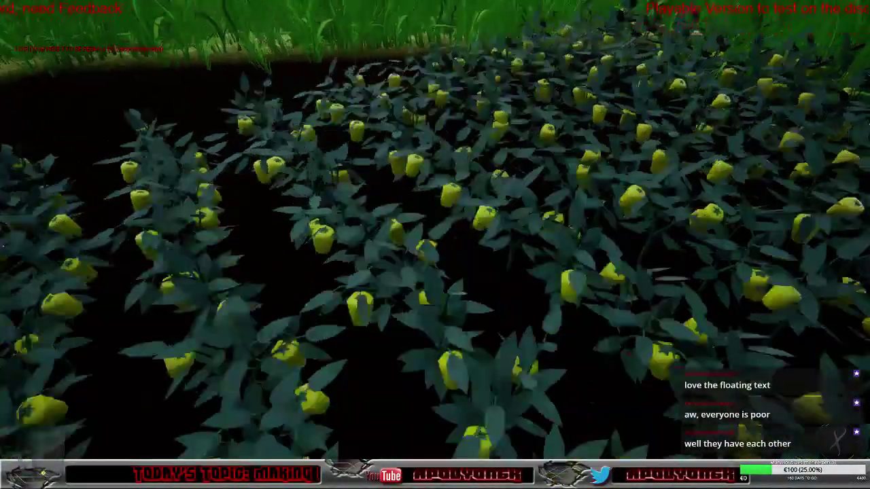
key("w")
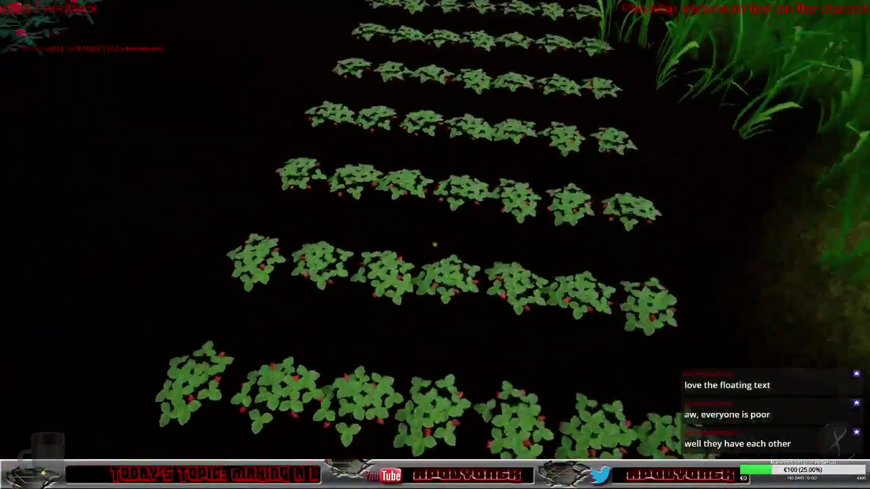
key("w")
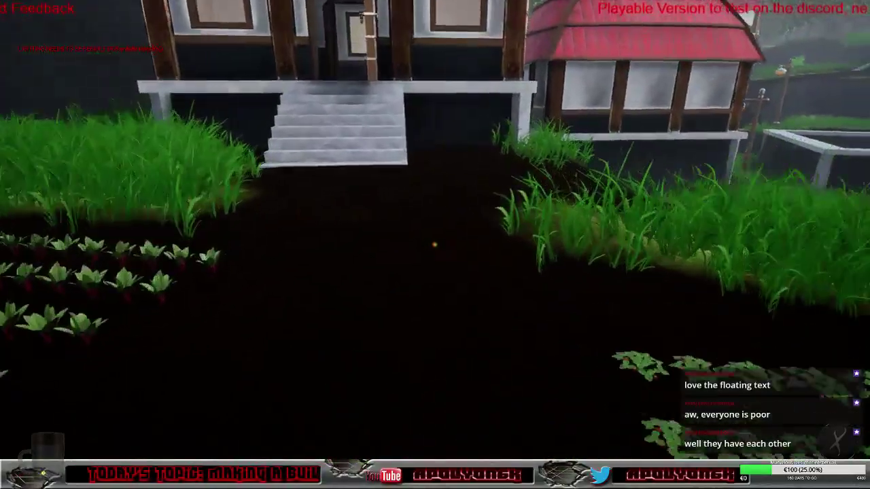
Walk back down from the garden past the neighbouring houses to the stone stairs of the next locked house.
key("w")
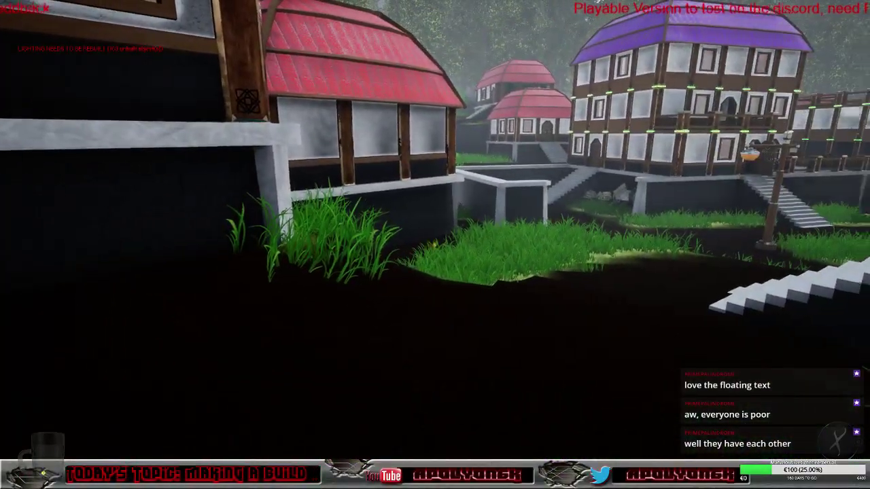
key("w")
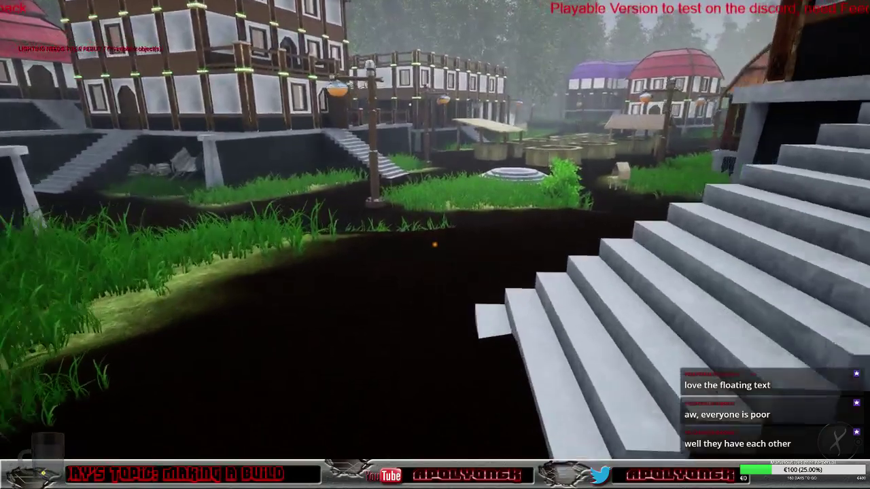
key("w")
key("w")
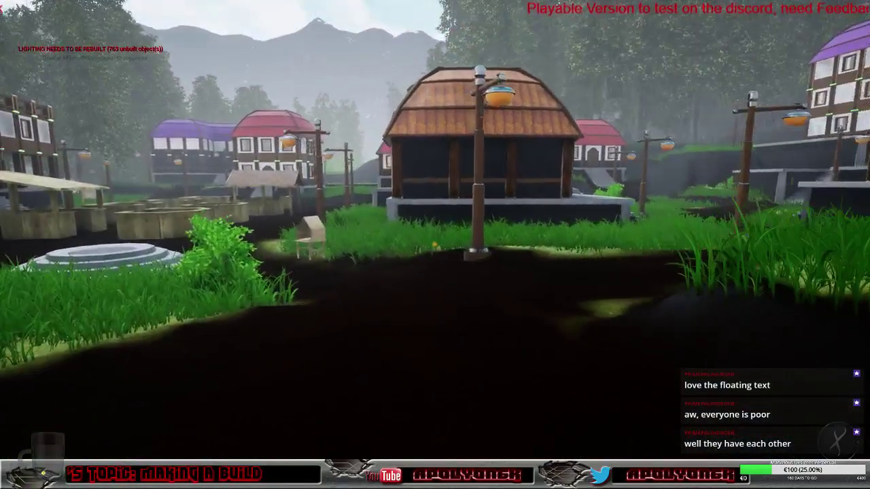
key("w")
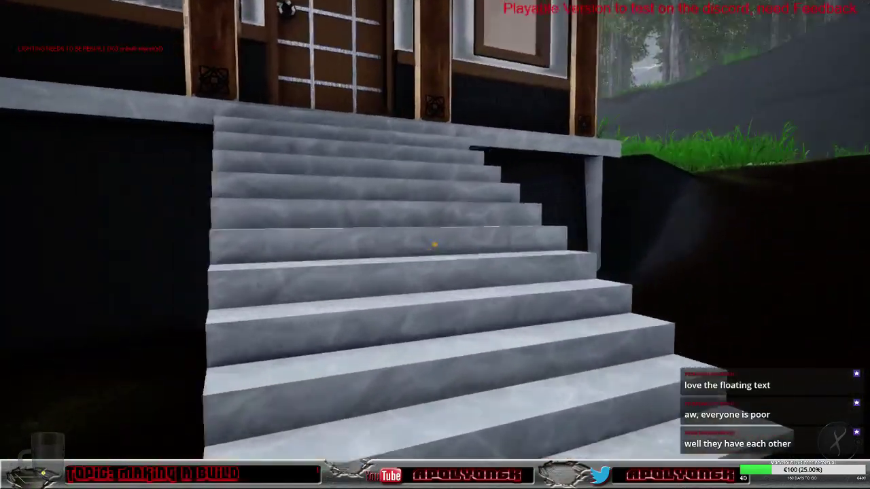
Open the door at the top of the stairs, enter the house and approach the man in white.
key("e")
left_click(435, 274)
key("w")
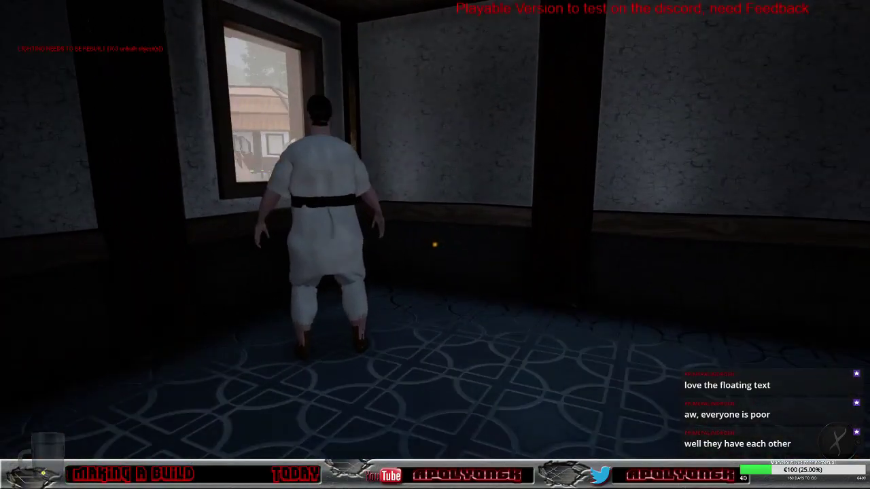
key("w")
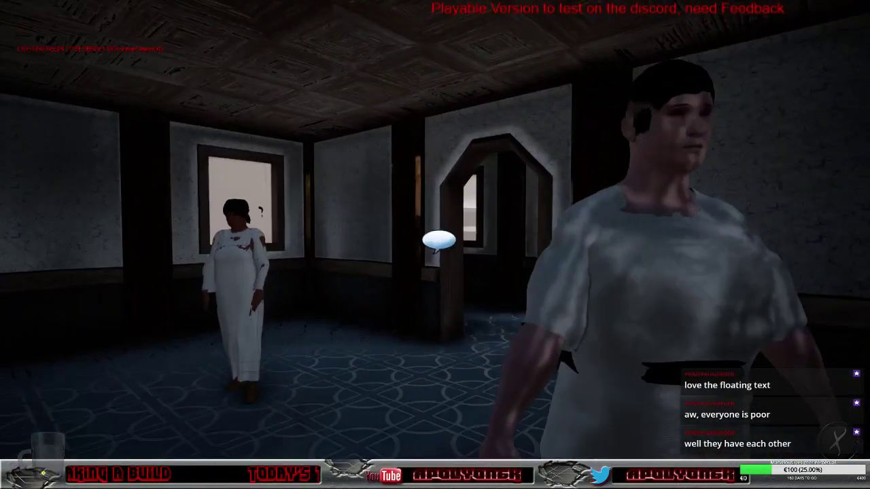
Leave the house and walk past the garden's crop beds to the wide stone stairs of the large timber-framed building.
key("w")
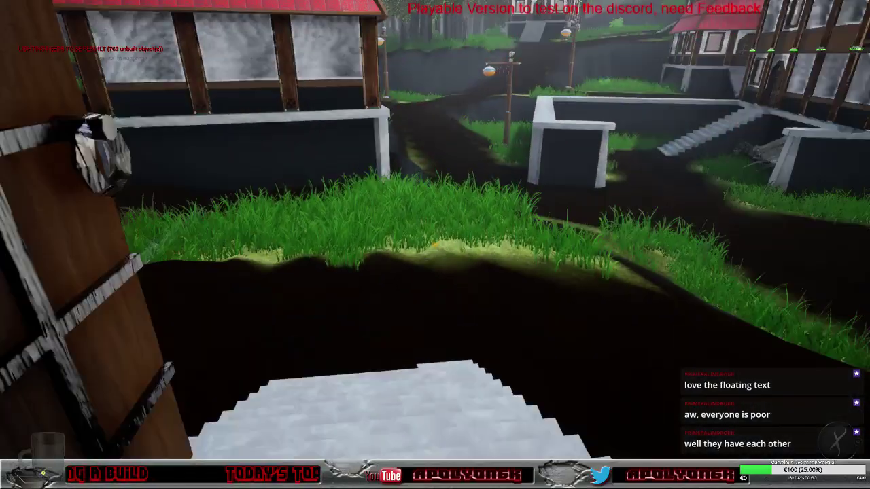
key("w")
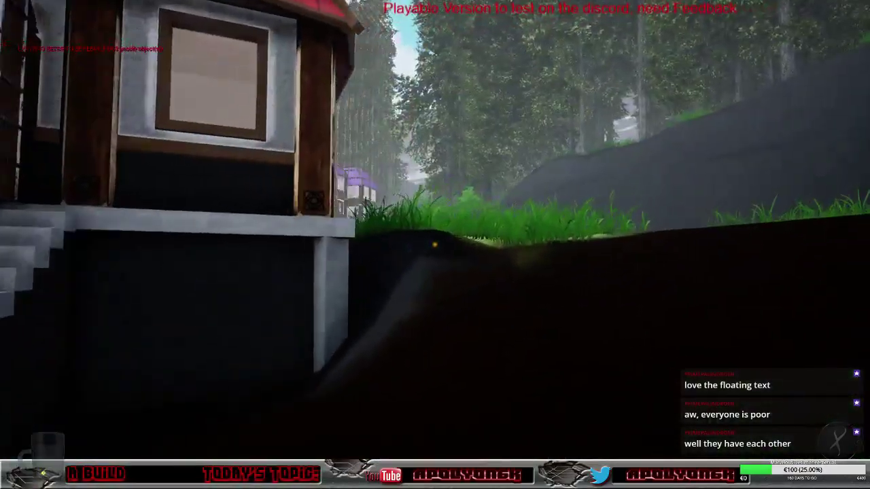
key("w")
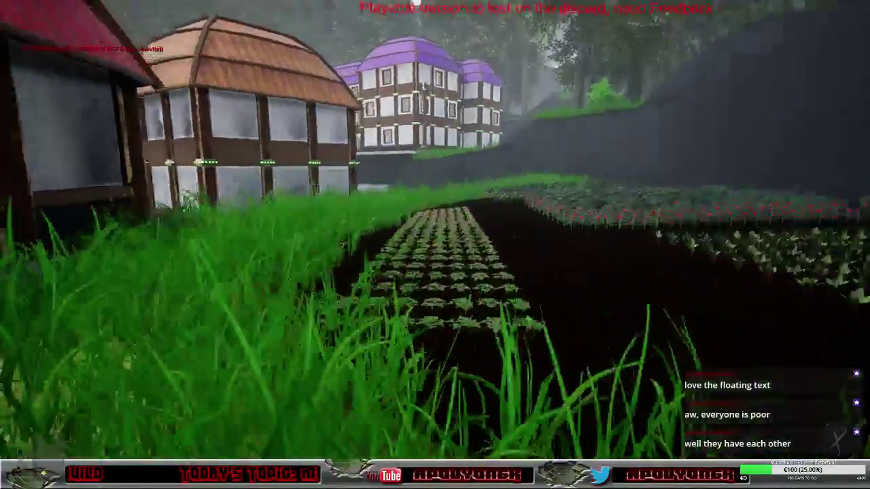
key("w")
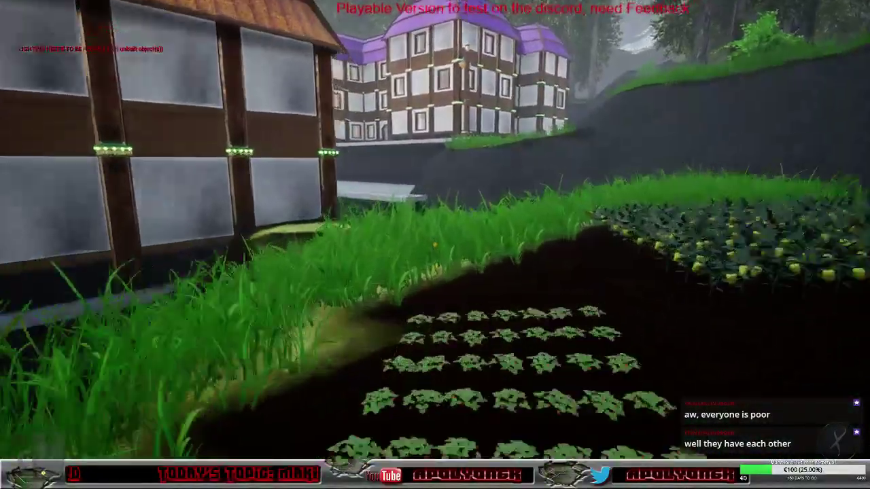
key("w")
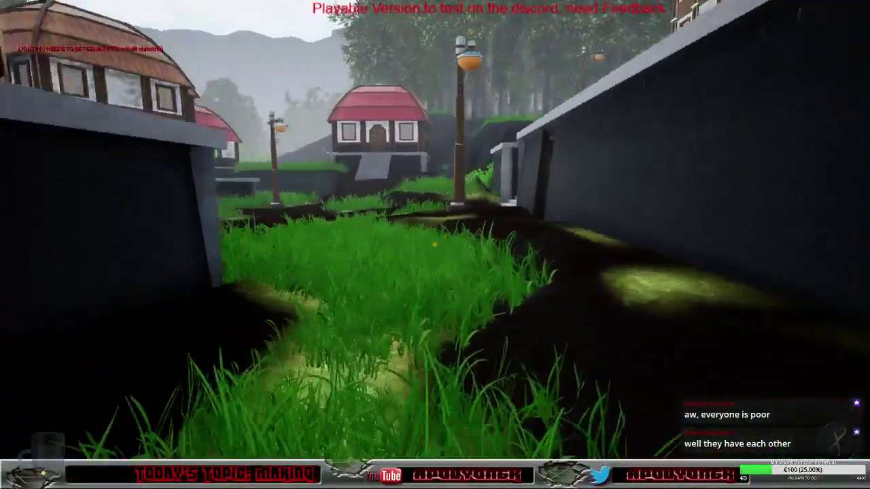
key("w")
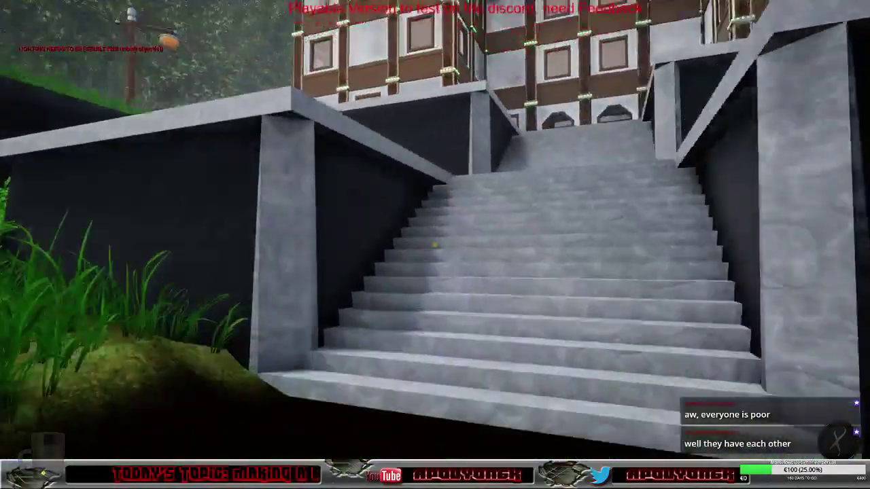
Climb the stone stairs, enter the open arched doorway and check the building's rooms up to its inner staircase.
key("w")
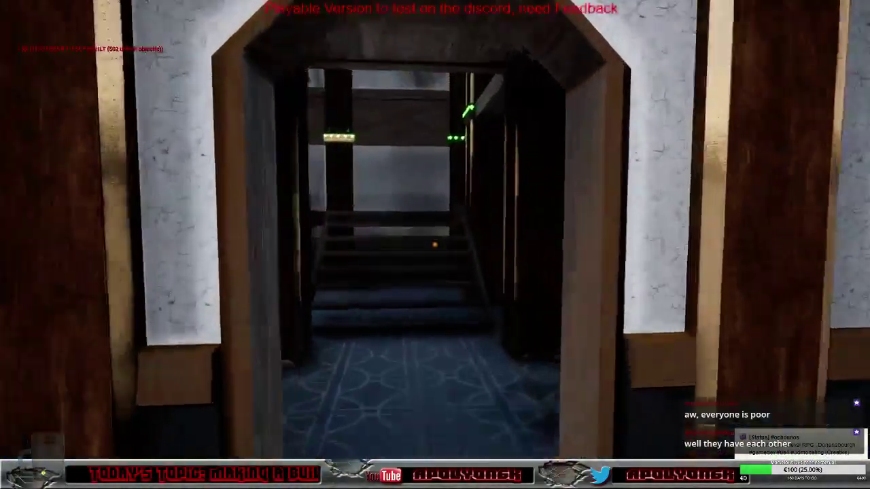
key("w")
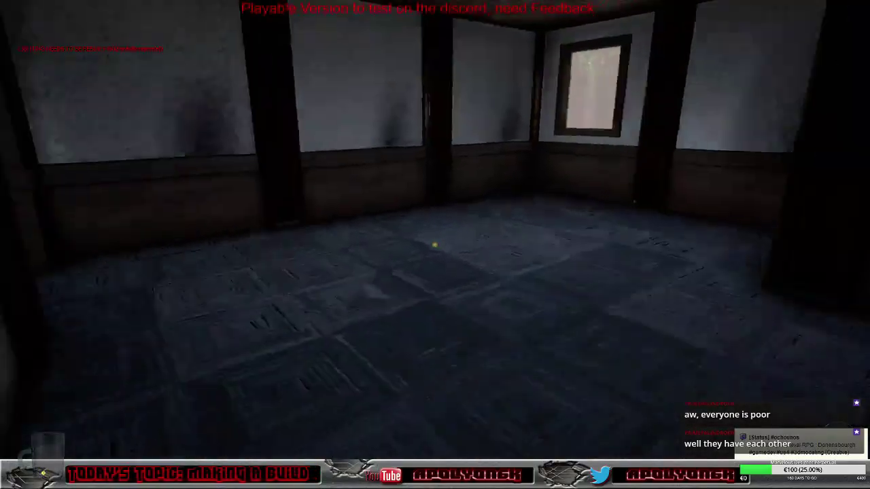
key("w")
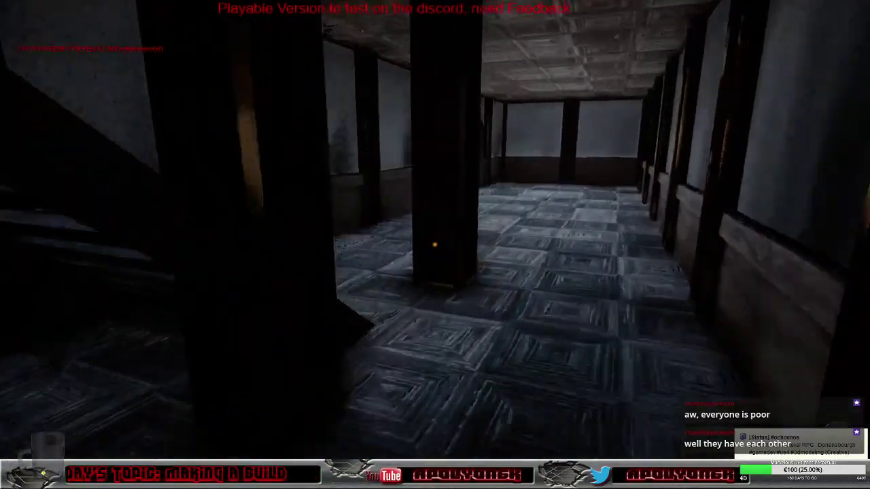
key("w")
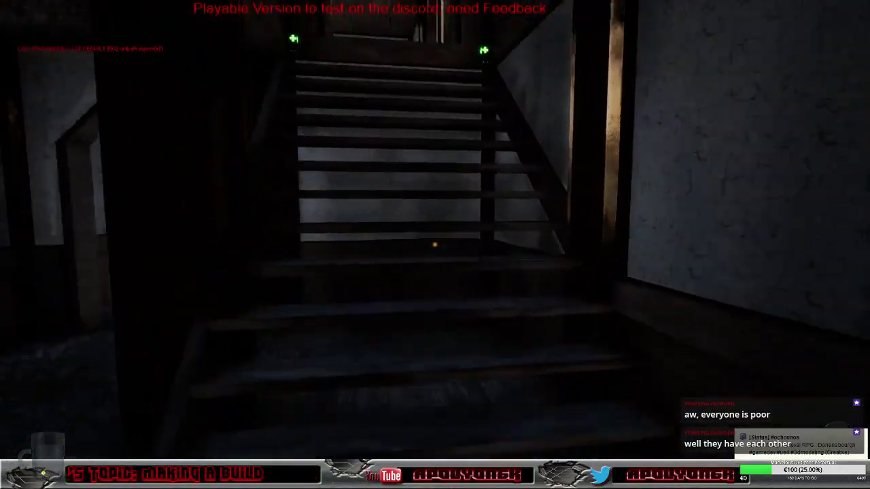
Climb the inner staircase and approach the two men in white in the upstairs room.
key("w")
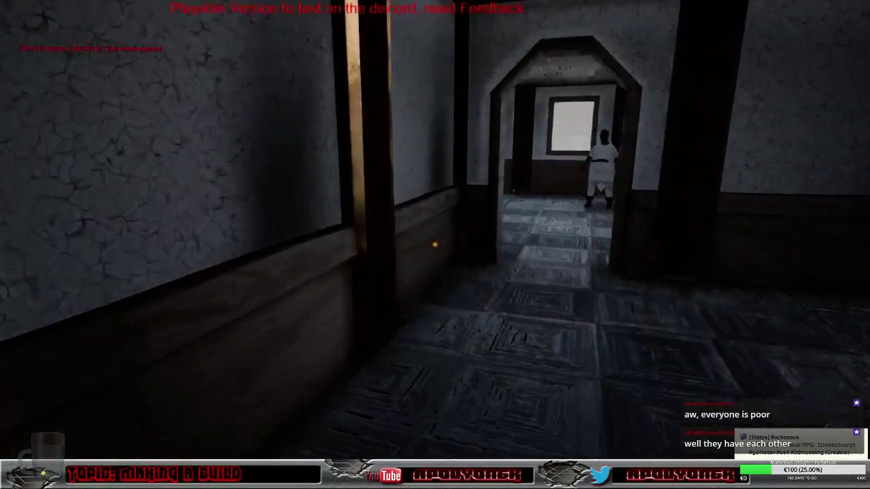
key("w")
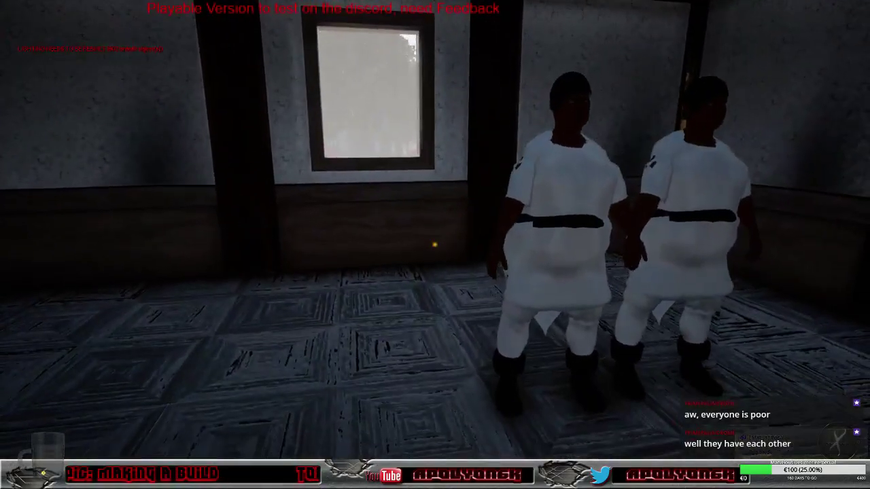
key("w")
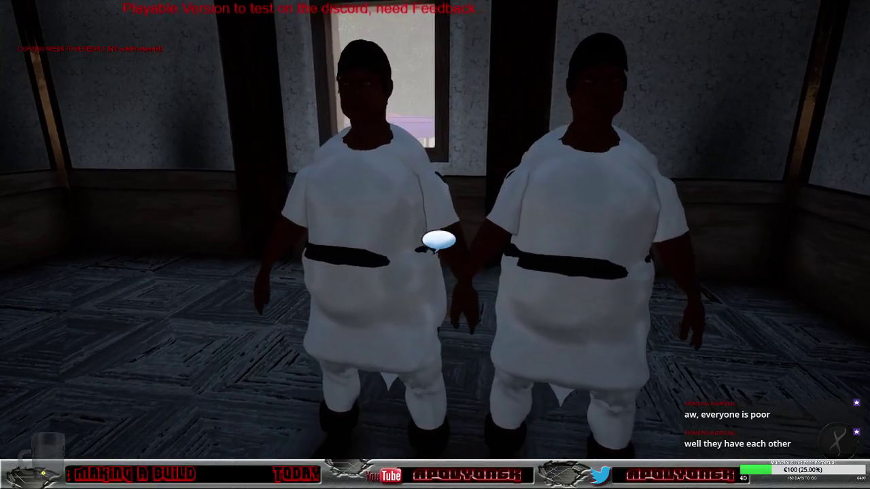
Check the upstairs room's floor and walls, return downstairs and go out onto the patterned stone terrace.
key("w")
key("w")
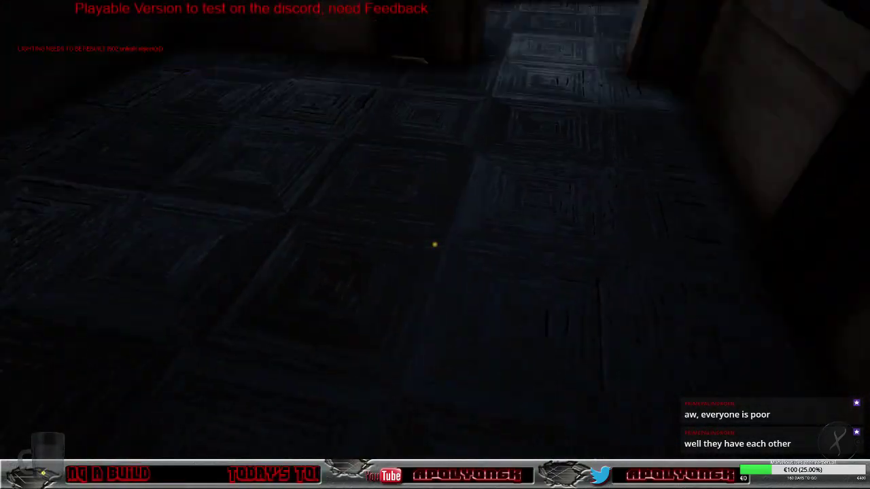
key("w")
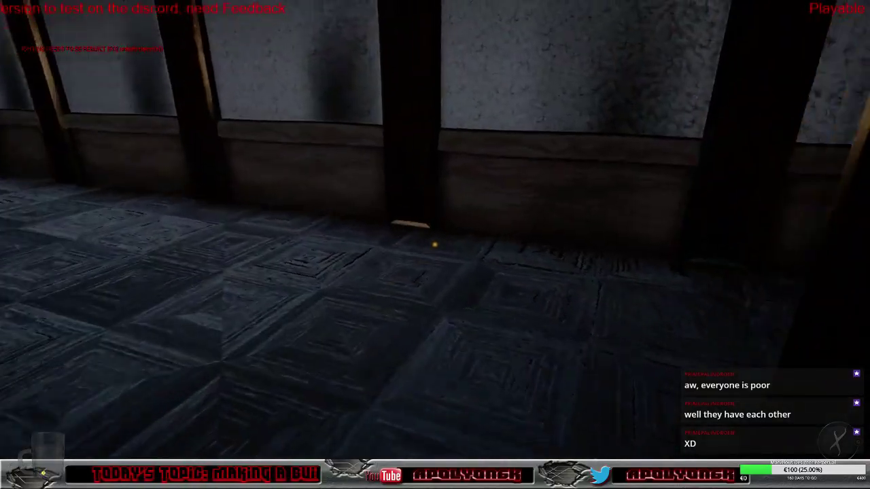
key("w")
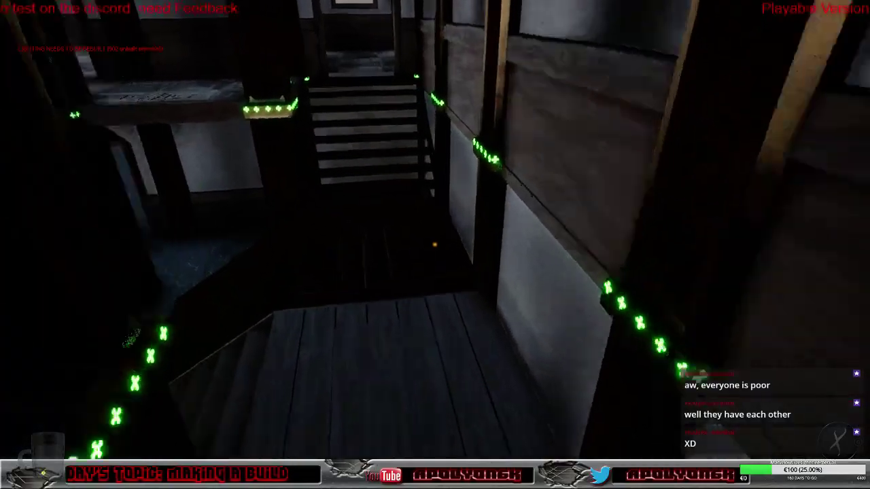
key("w")
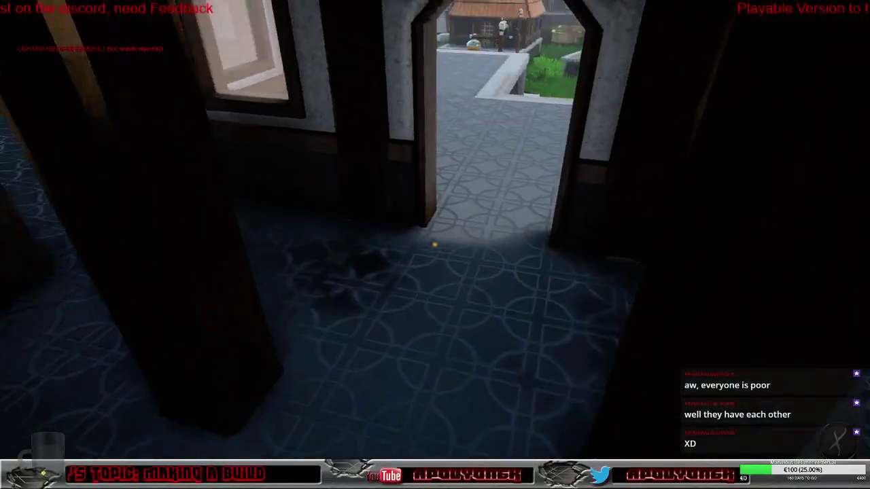
key("w")
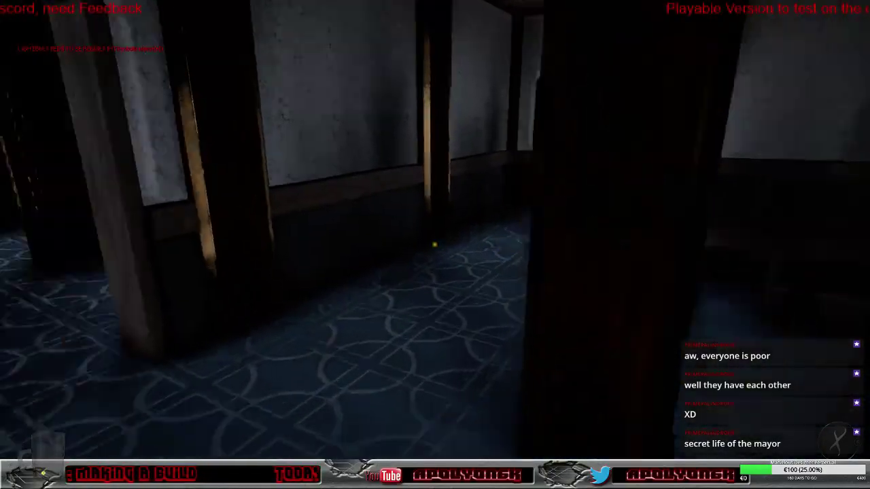
key("w")
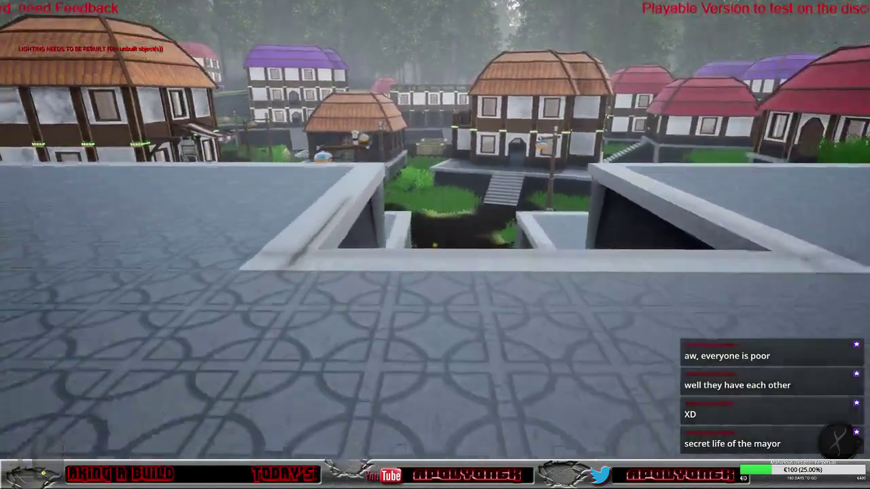
Go down from the terrace, cross between the houses and try the locked front door near the wooden stalls.
key("w")
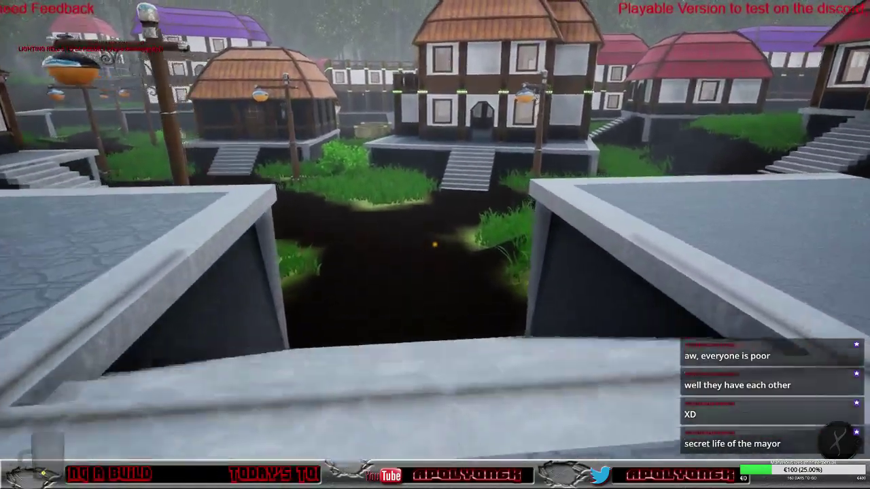
key("w")
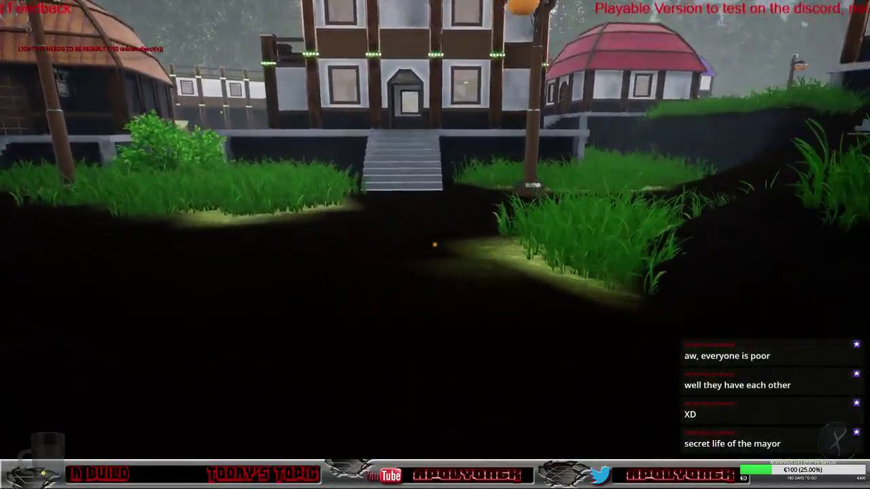
key("w")
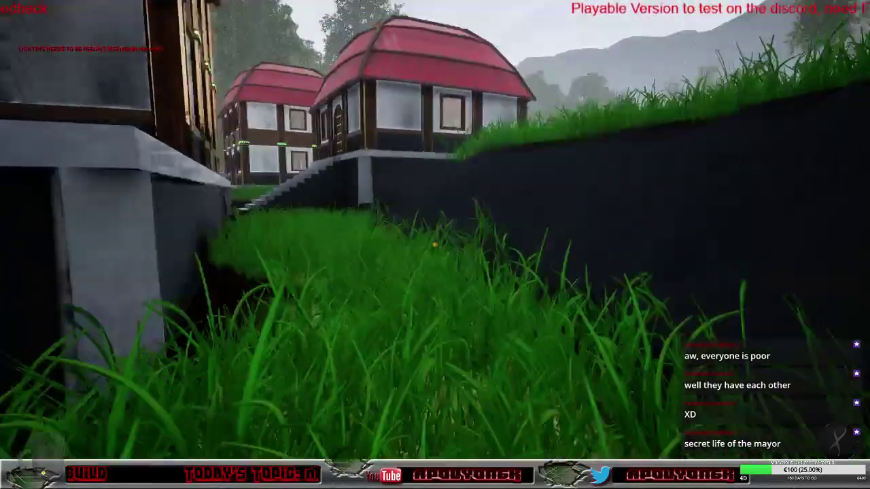
key("w")
key("w")
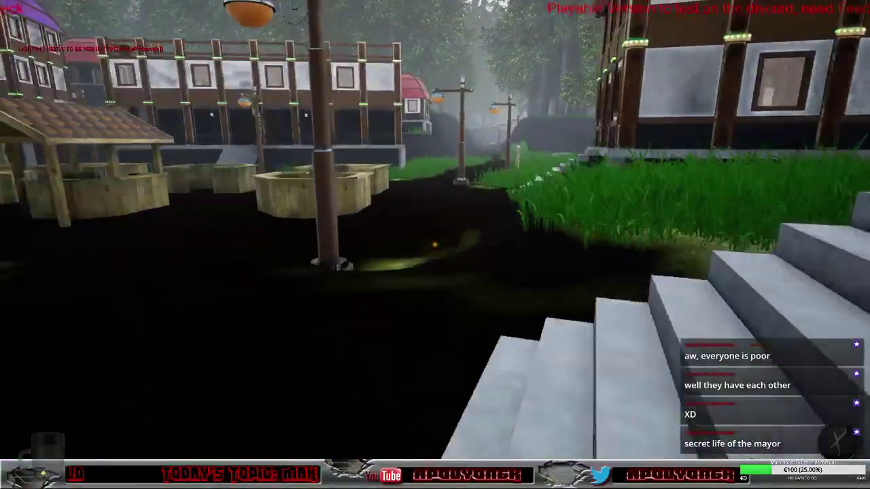
key("w")
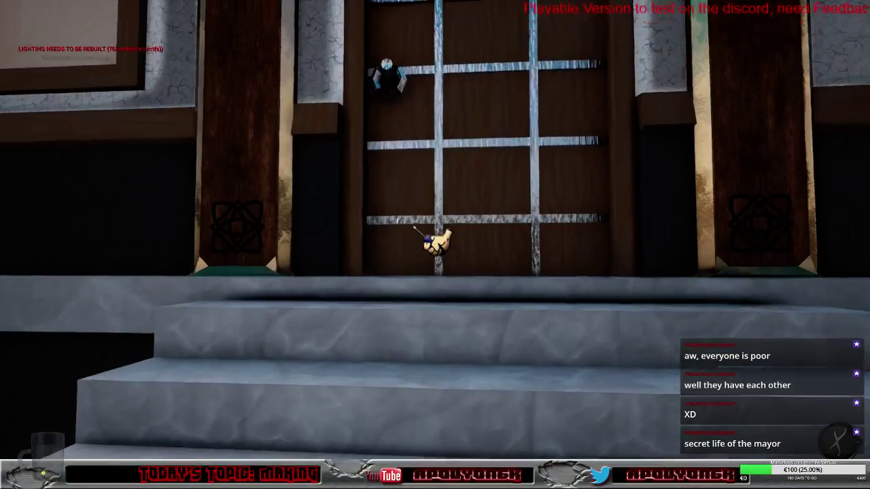
key("e")
key("Escape")
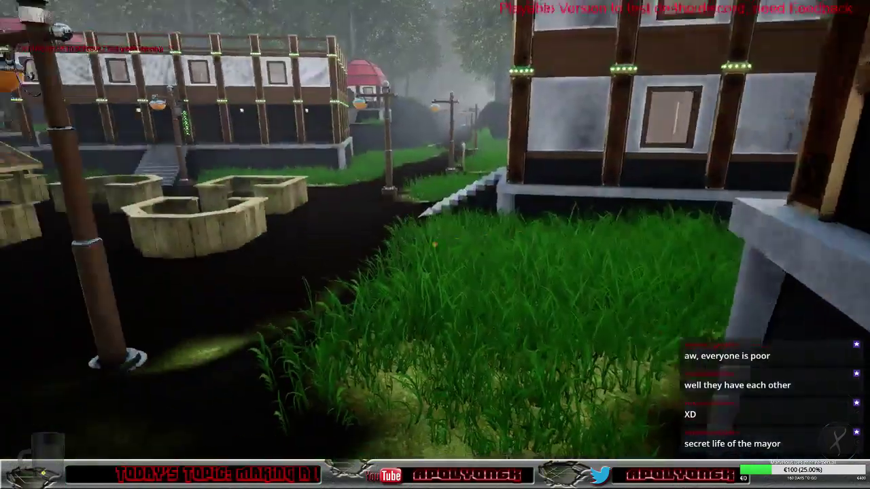
Walk along the grass to the neighbouring house, climb its steps and open the locked front door with the lockpick.
key("w")
key("w")
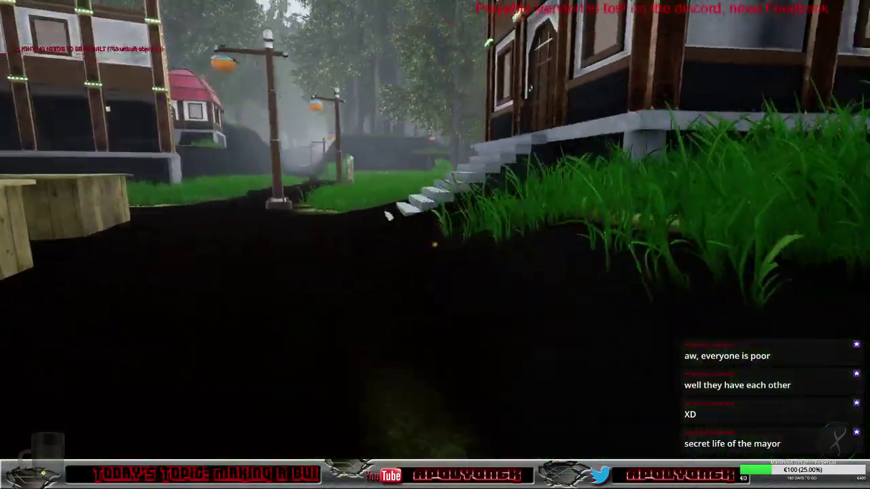
key("w")
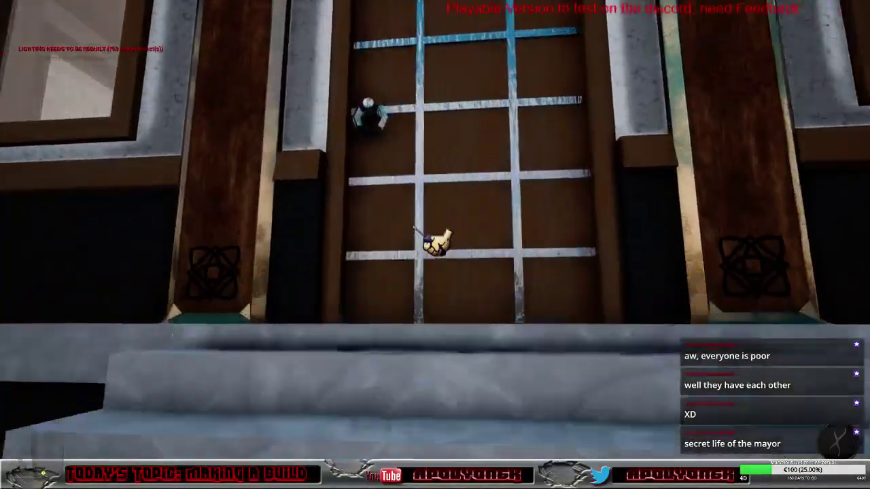
left_click(435, 243)
left_click(415, 273)
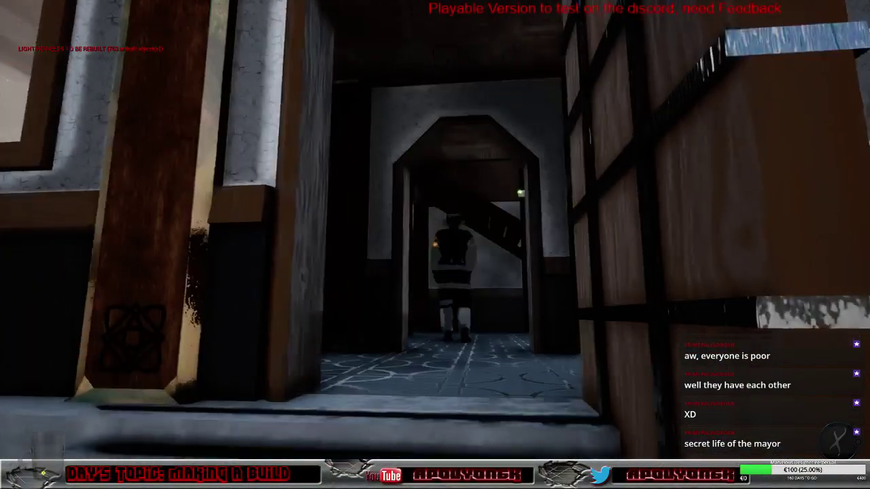
Enter the house and inspect the ground floor, including the man in white and the man with the hat.
key("w")
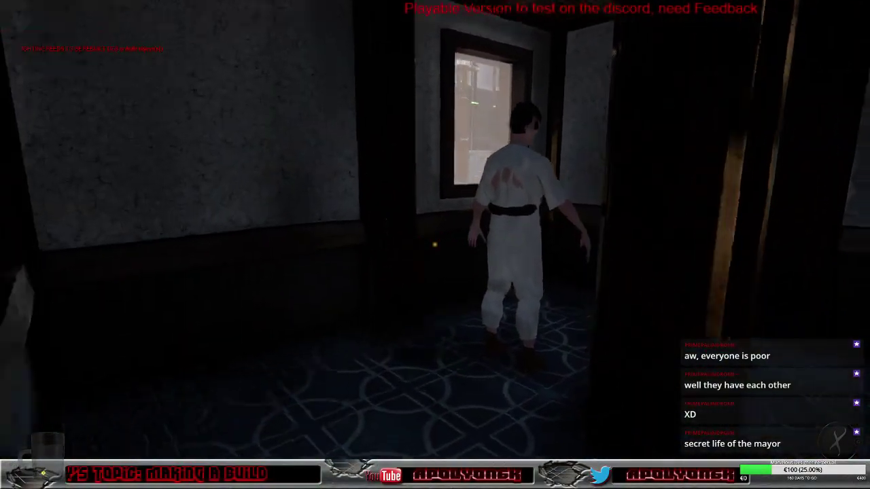
key("w")
key("w")
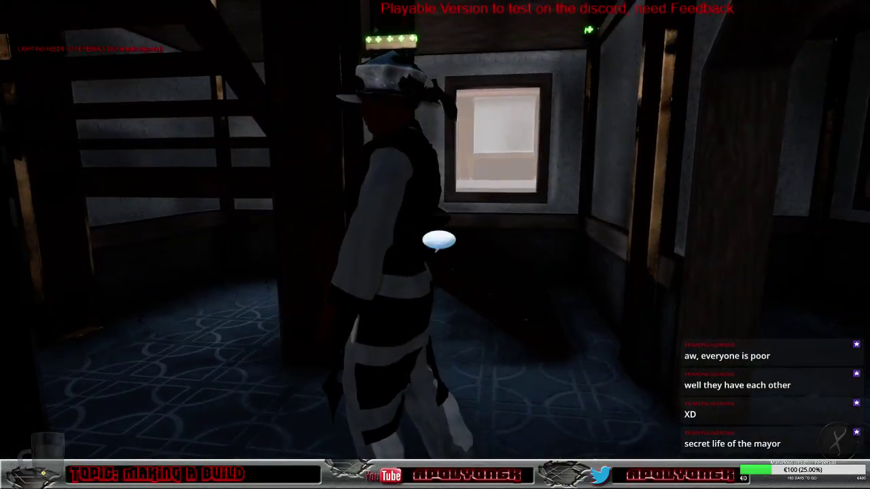
key("d")
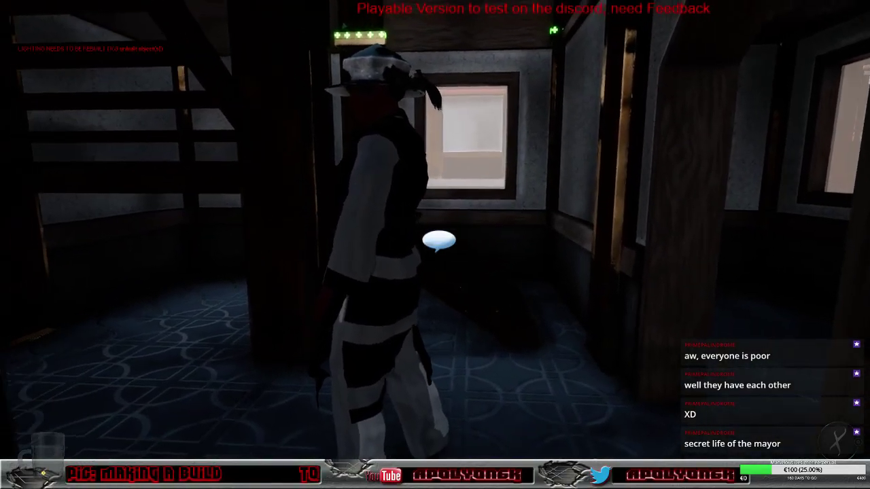
key("w")
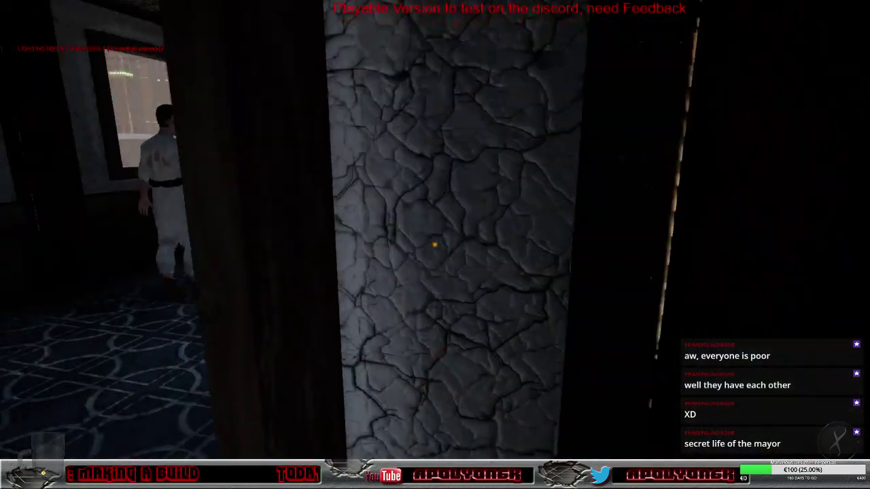
Leave the house and walk past the wooden market stalls and the notice board toward the purple-roofed building.
key("w")
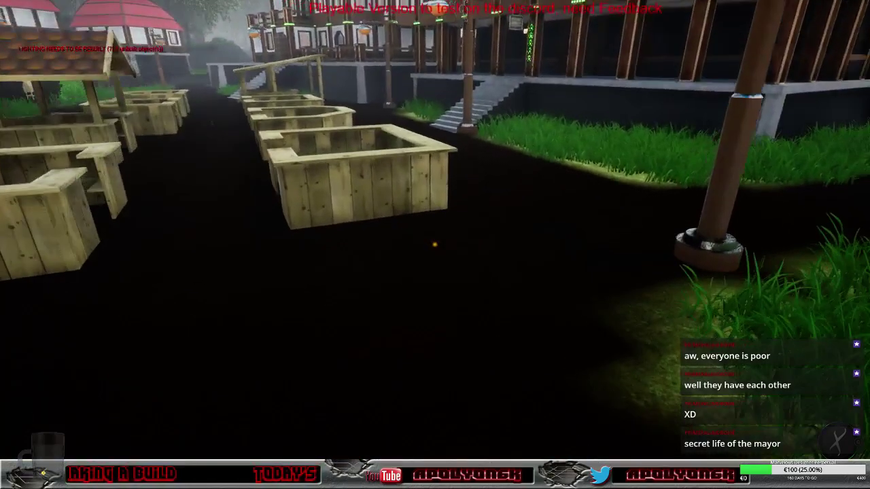
key("w")
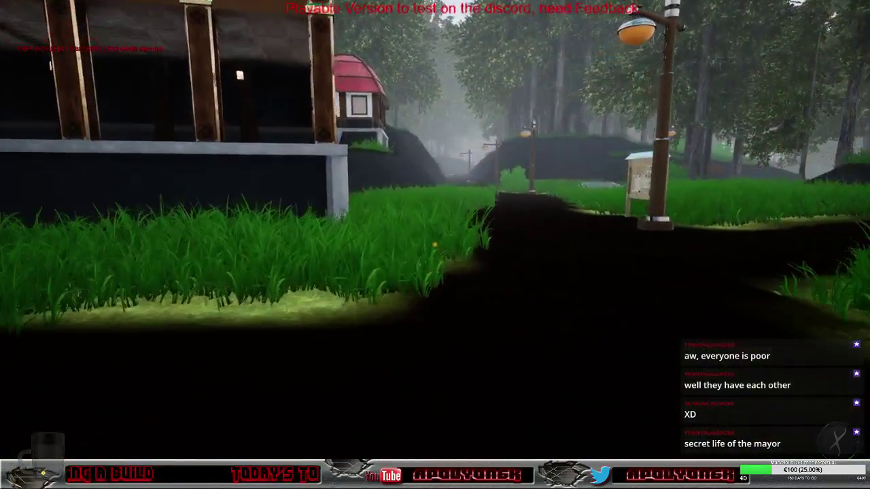
key("w")
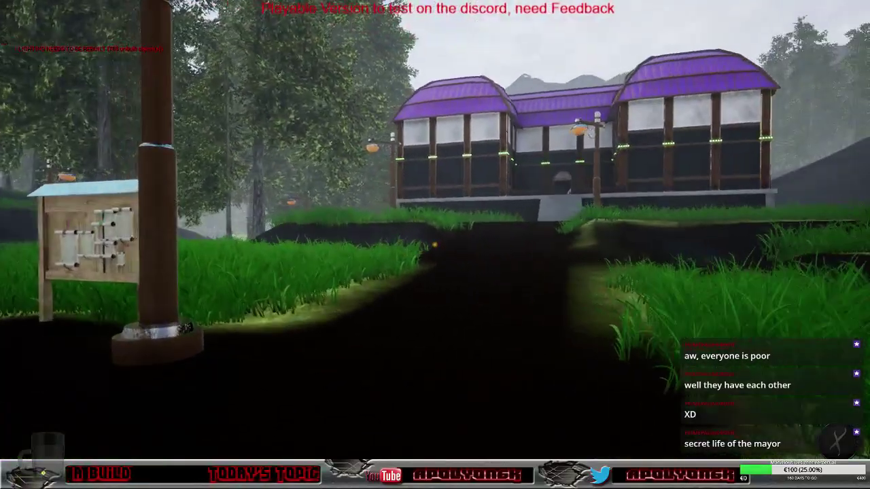
Walk up to the wooden notice board and read both texts of the Next Town Hall Meeting notice.
key("w")
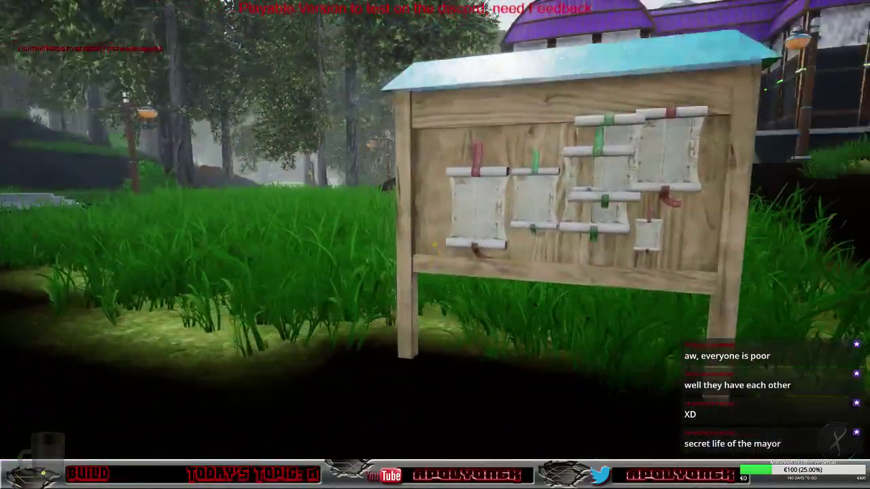
key("e")
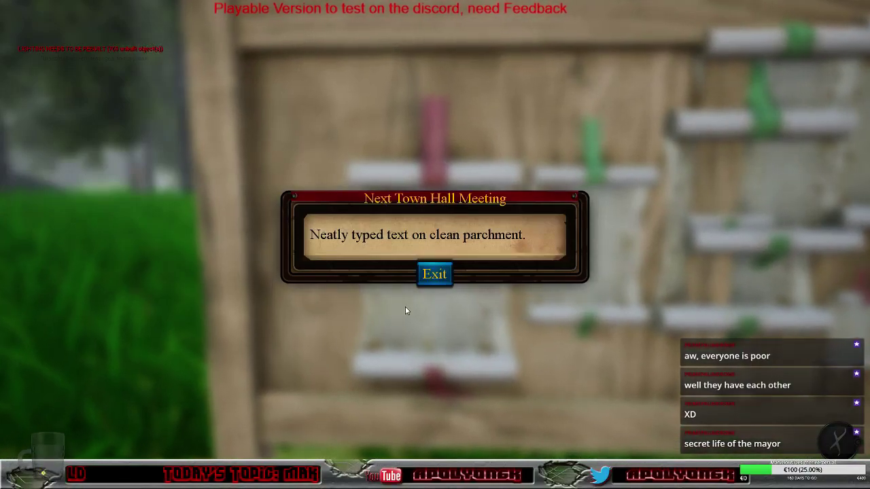
left_click(434, 275)
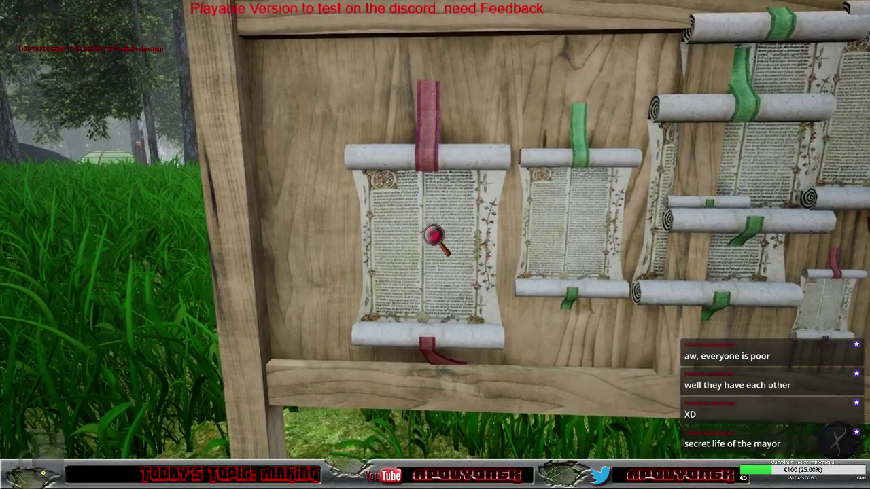
key("e")
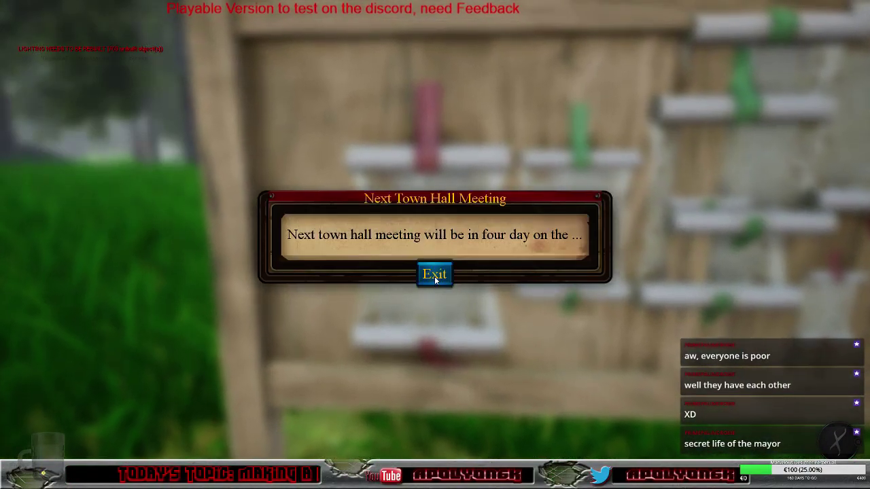
left_click(434, 276)
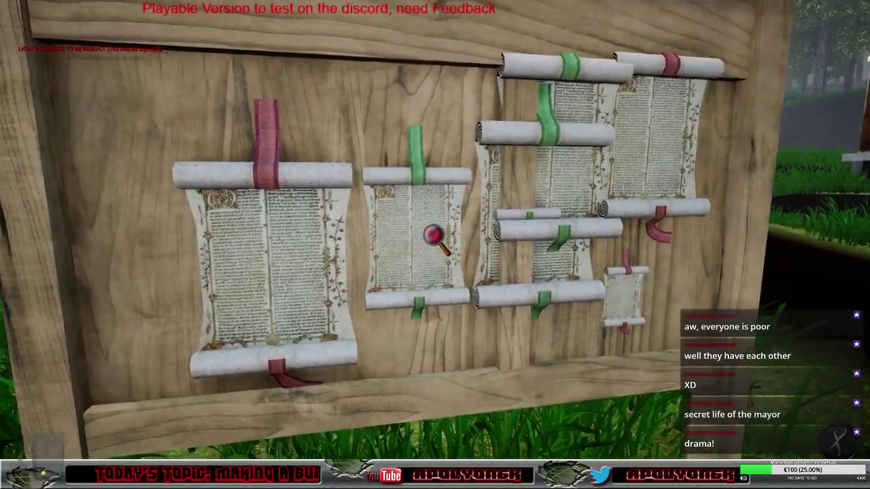
Read both texts of the Missing Chicken notice and look over the remaining scrolls on the board.
left_click(434, 236)
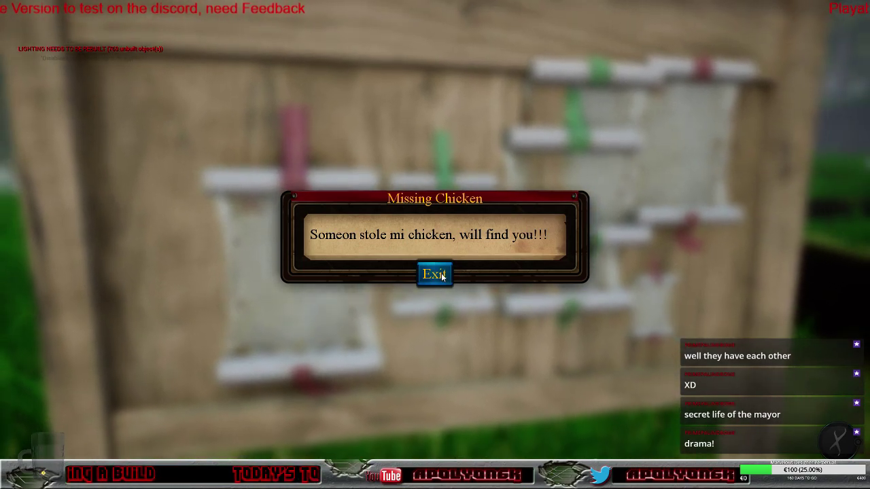
left_click(441, 273)
left_click(430, 237)
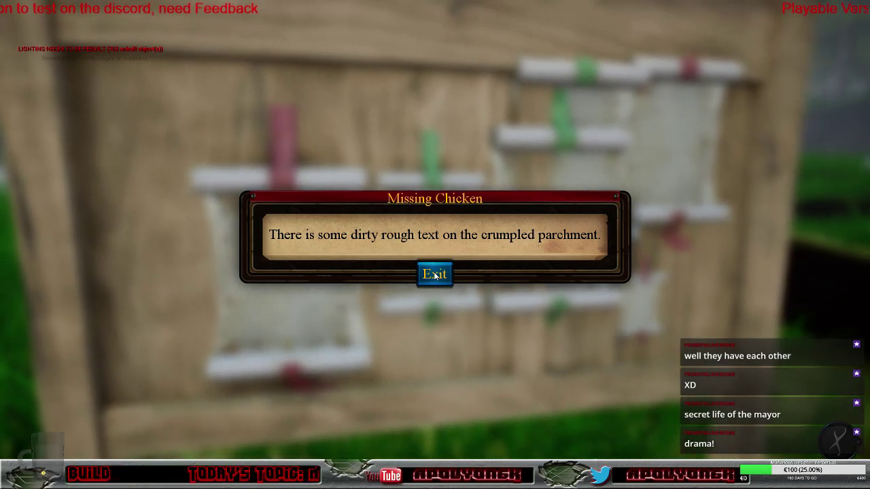
left_click(434, 274)
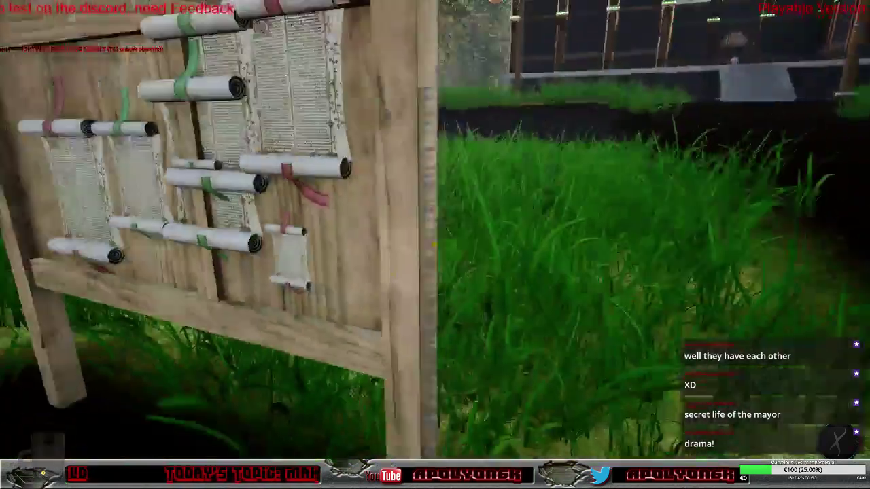
key("a")
key("s")
key("d")
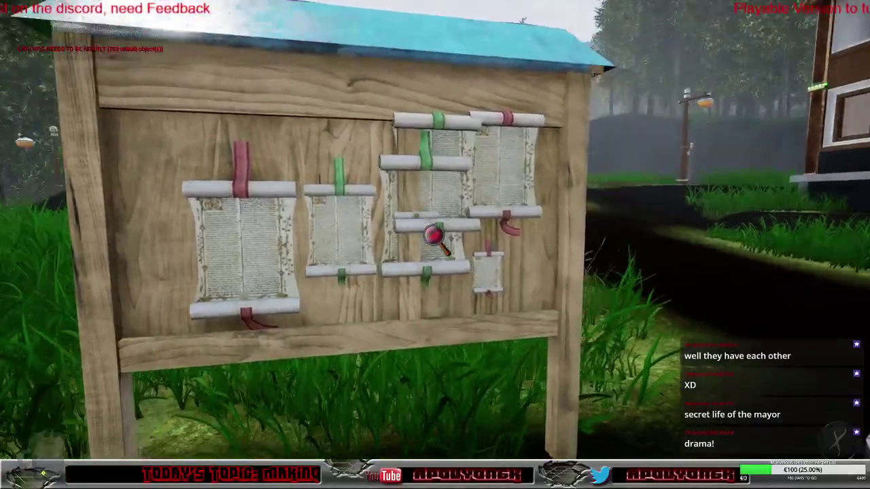
Leave the notice board and walk past the wooden market stalls to the round stone fountain.
key("w")
key("a")
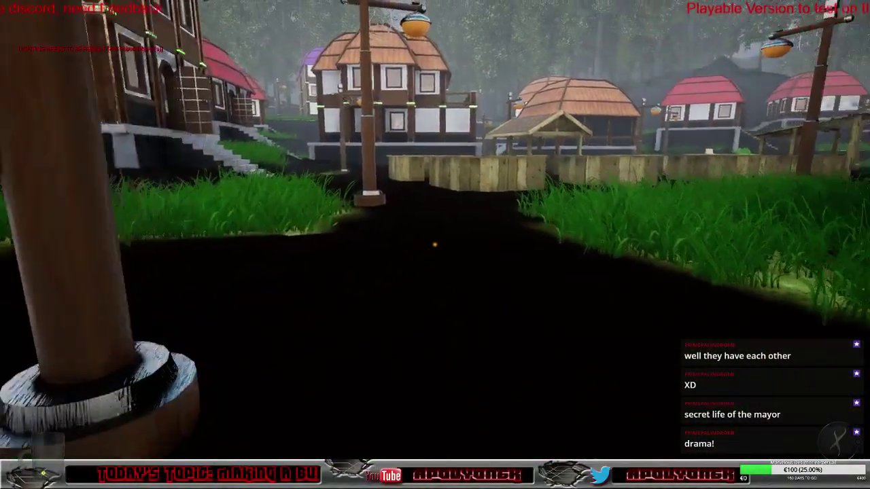
key("w")
key("a")
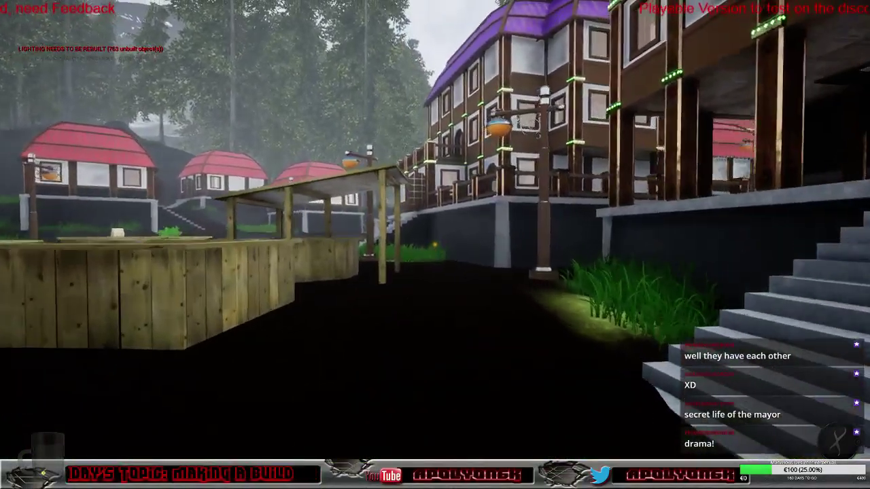
key("w")
key("d")
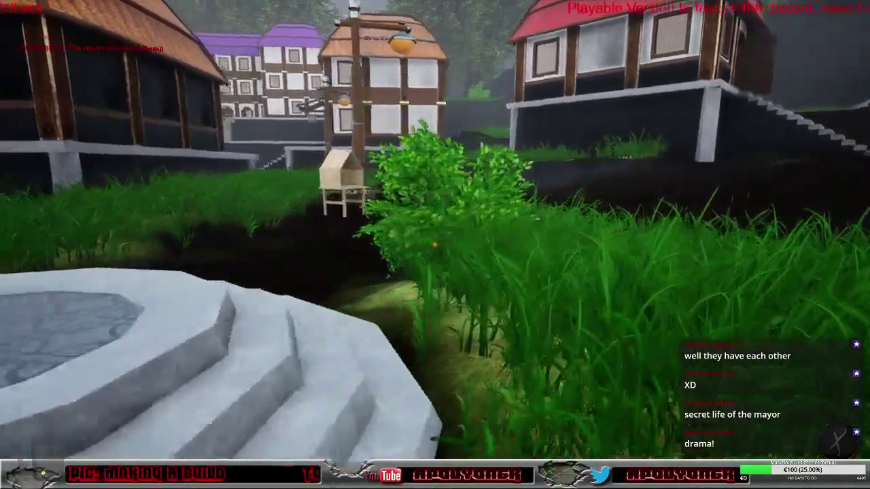
Walk from the fountain along the dirt paths between the orange-roofed and red-roofed houses.
key("w")
key("d")
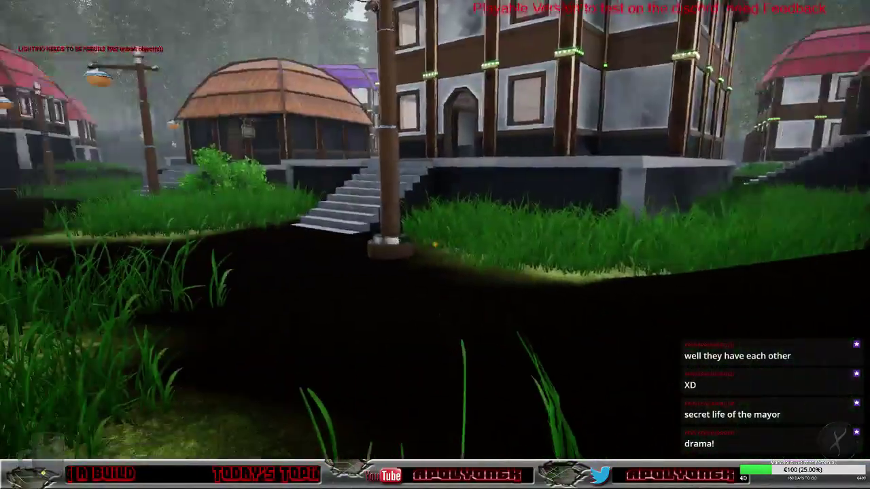
key("w")
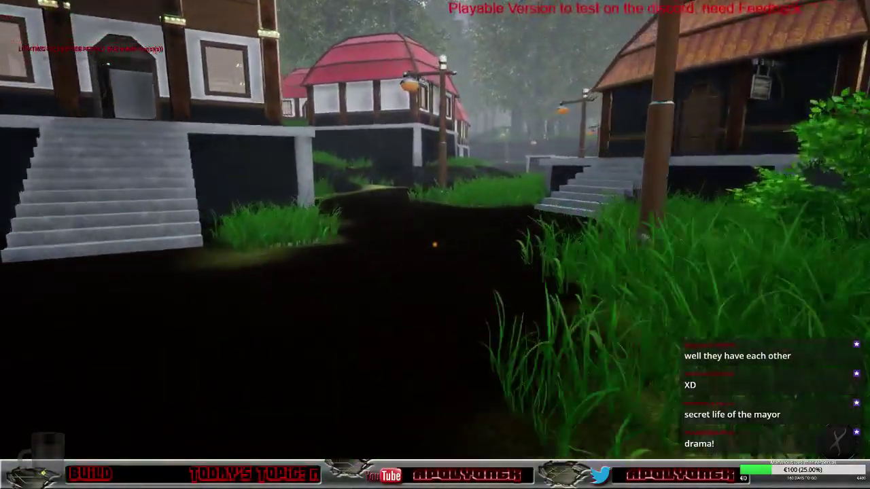
key("w")
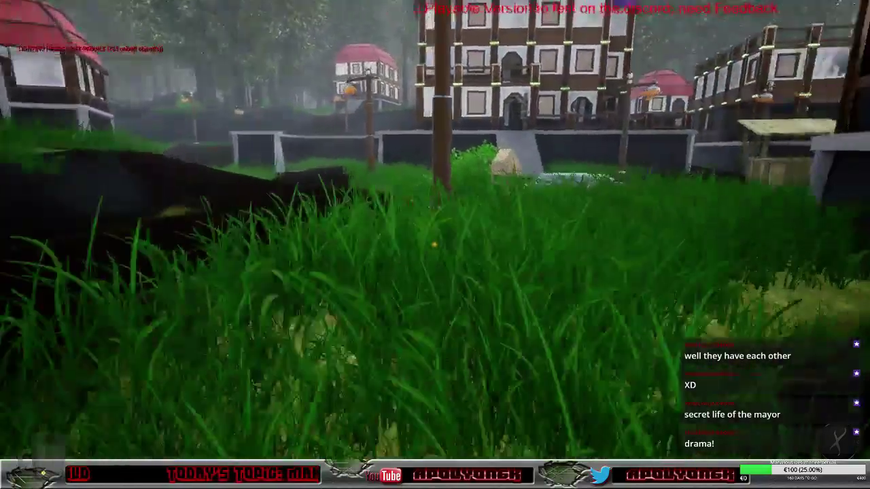
Follow the dirt path uphill to the outlying houses and cross the tall grass overlooking the town.
key("w")
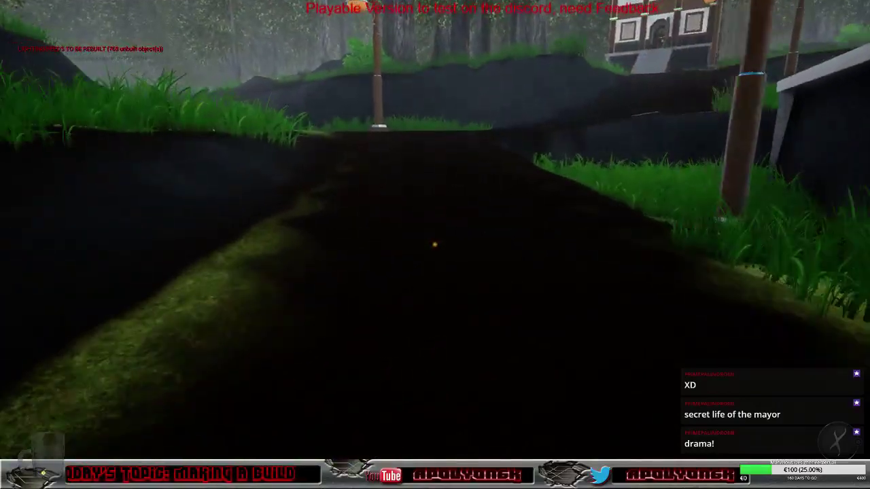
key("w")
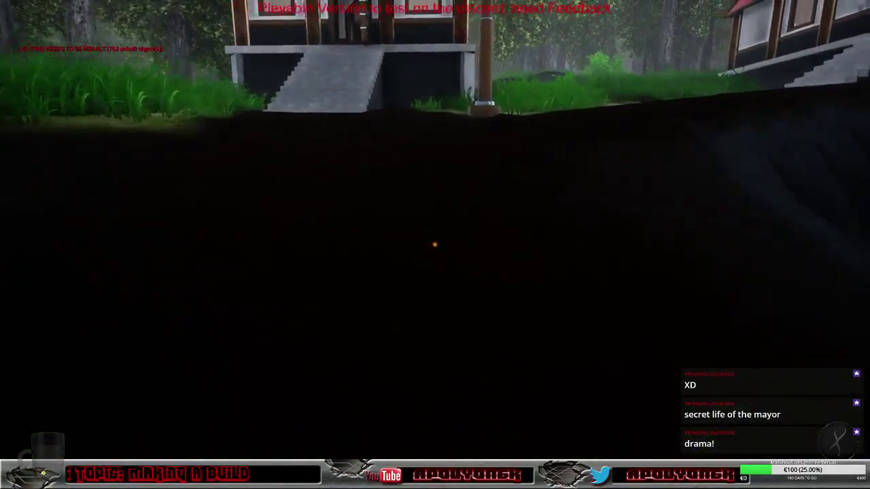
key("w")
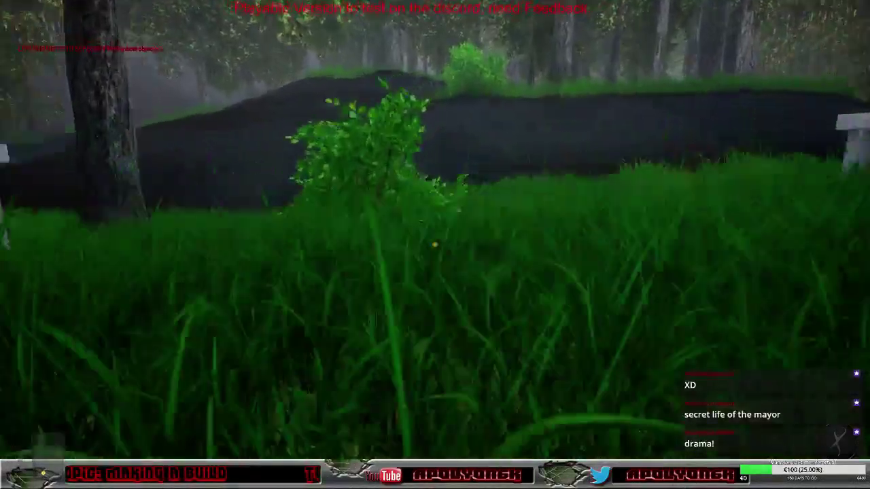
key("w")
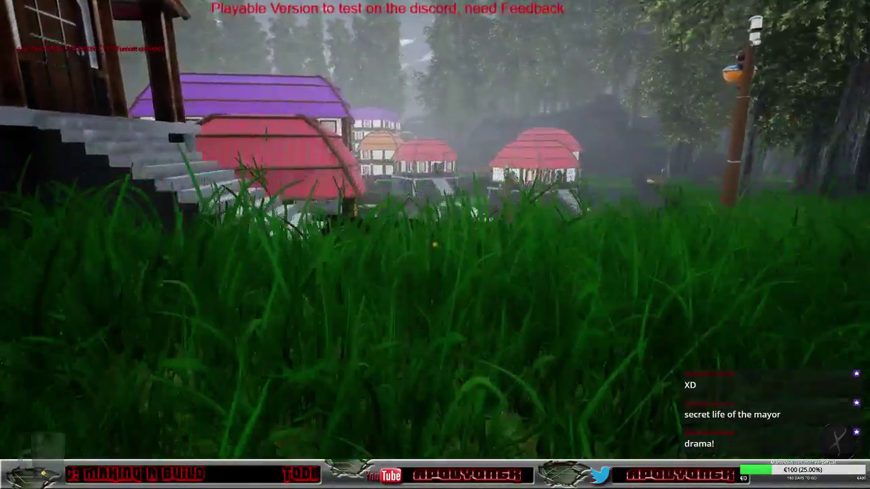
key("w")
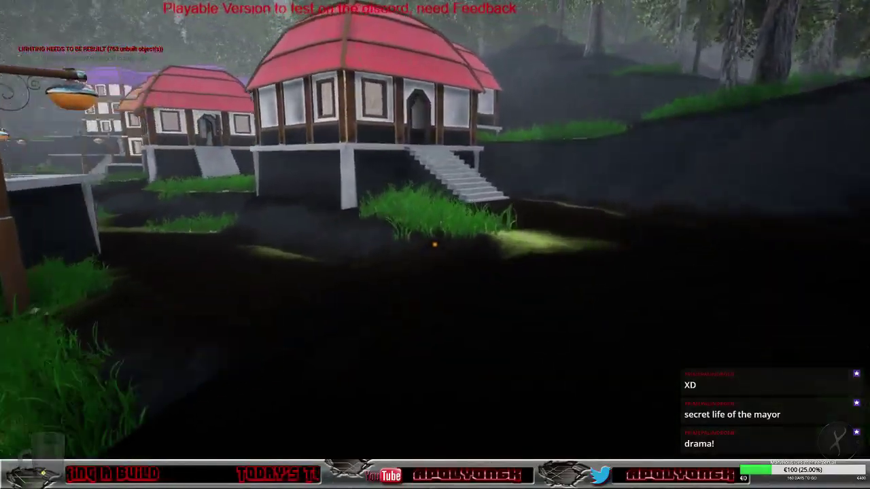
Walk back down between the houses to the town square, passing the stone fountain toward the market stalls.
key("w")
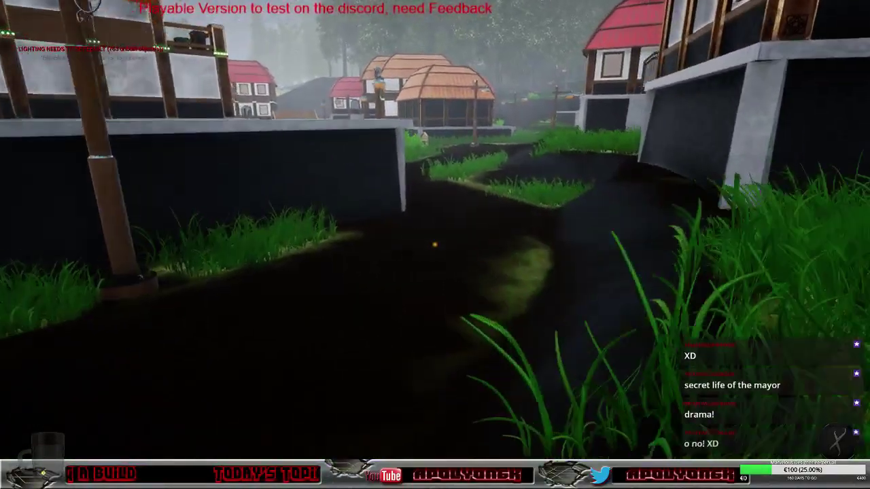
key("w")
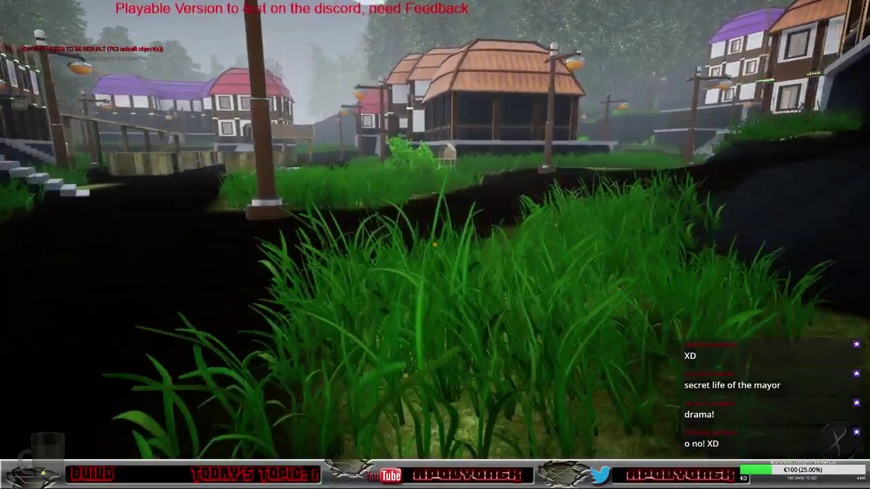
key("w")
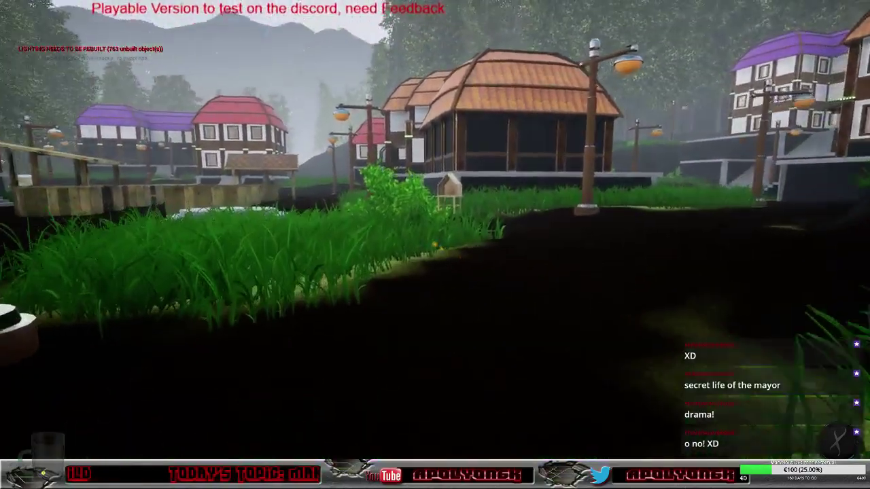
key("w")
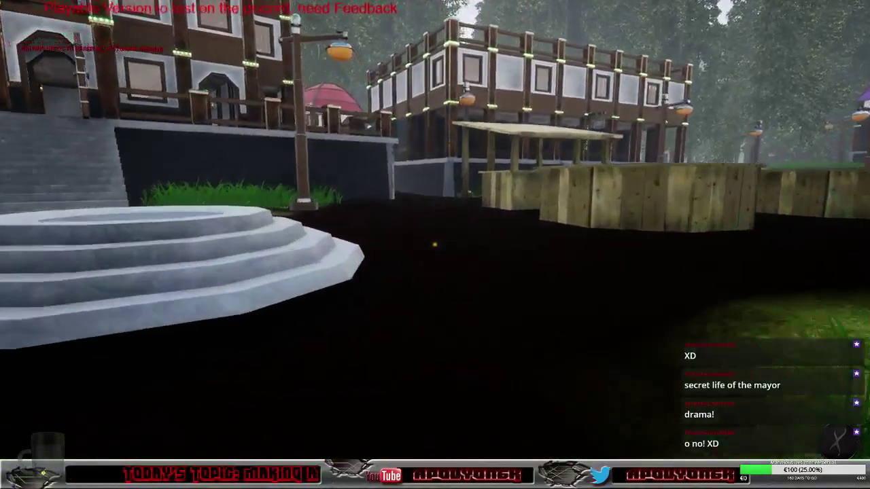
key("w")
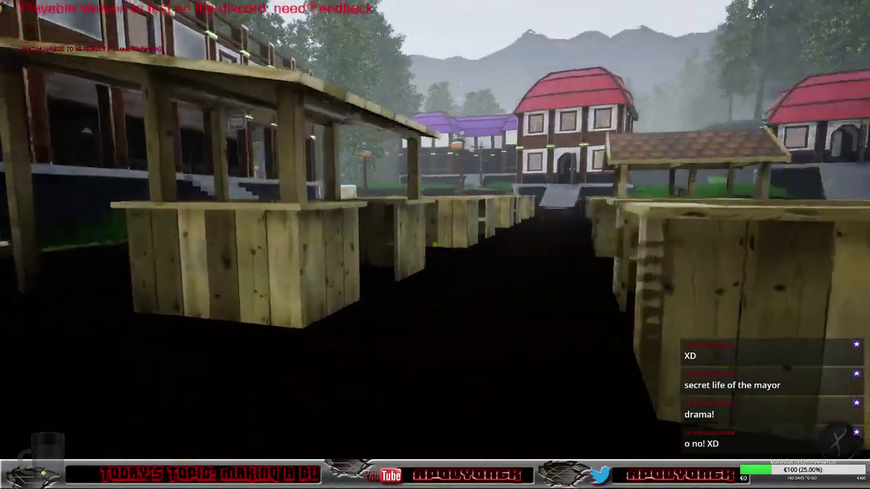
Go through the market stalls, pass the notice board and cross the grass by the stone pool to the ravine path.
key("w")
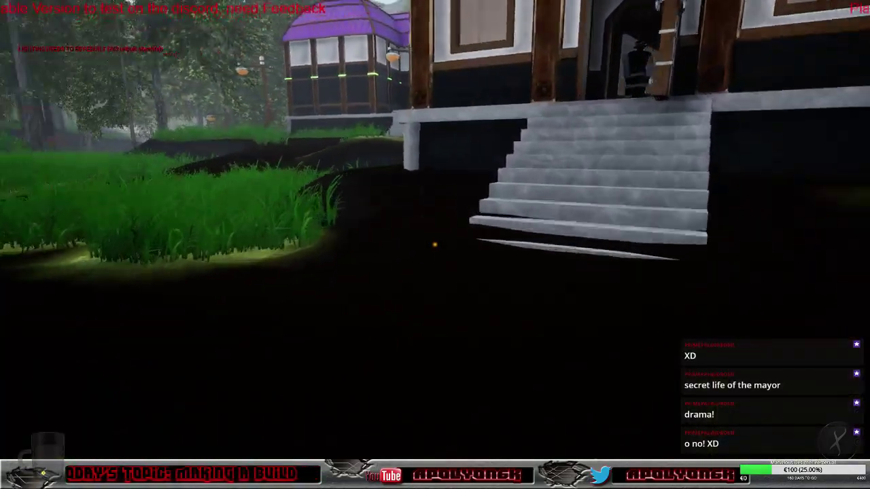
key("w")
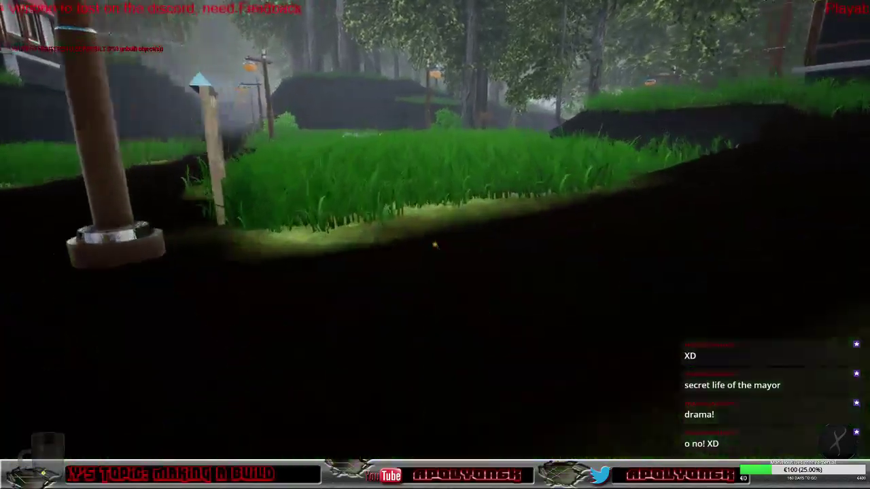
key("w")
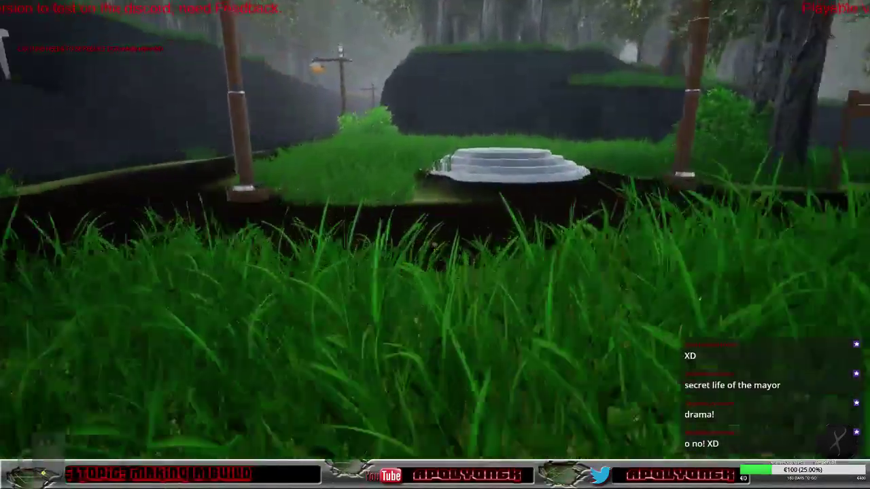
key("w")
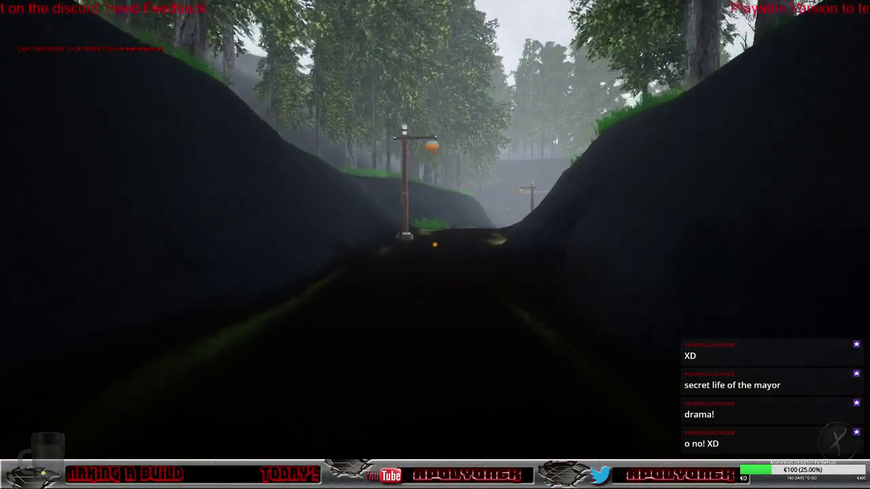
Follow the lamp-lit ravine path toward the small red-roofed building at its far end.
key("w")
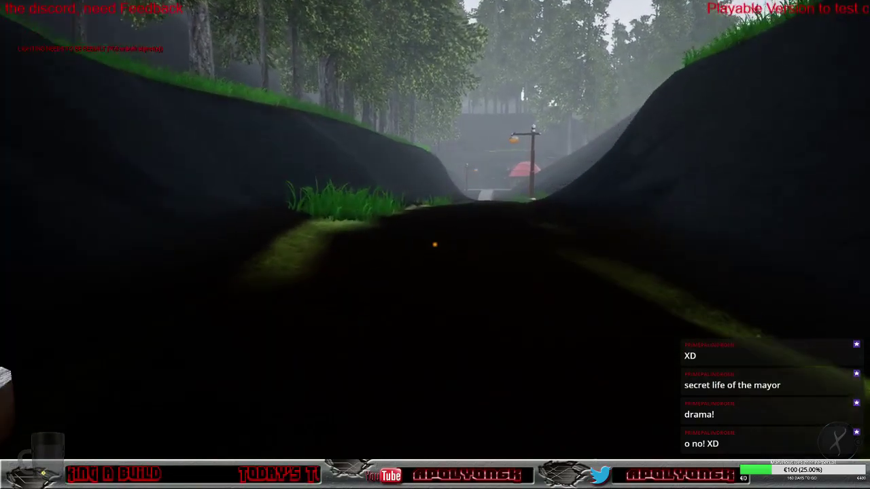
key("w")
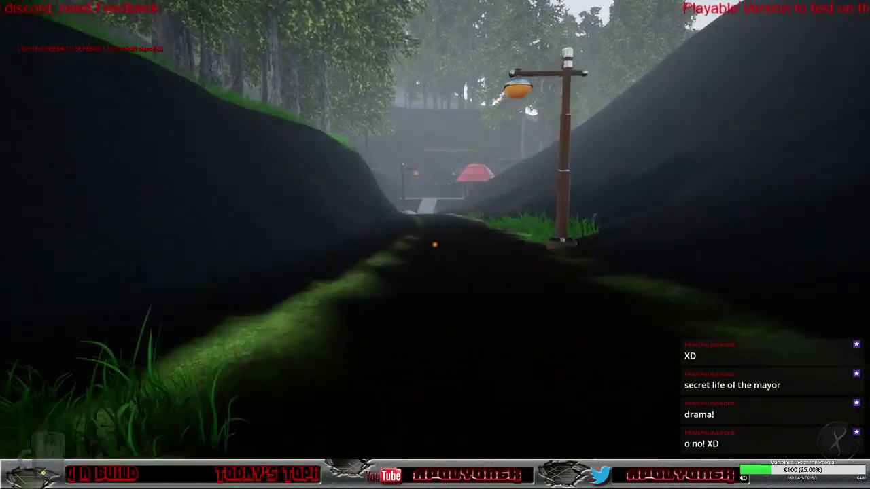
key("w")
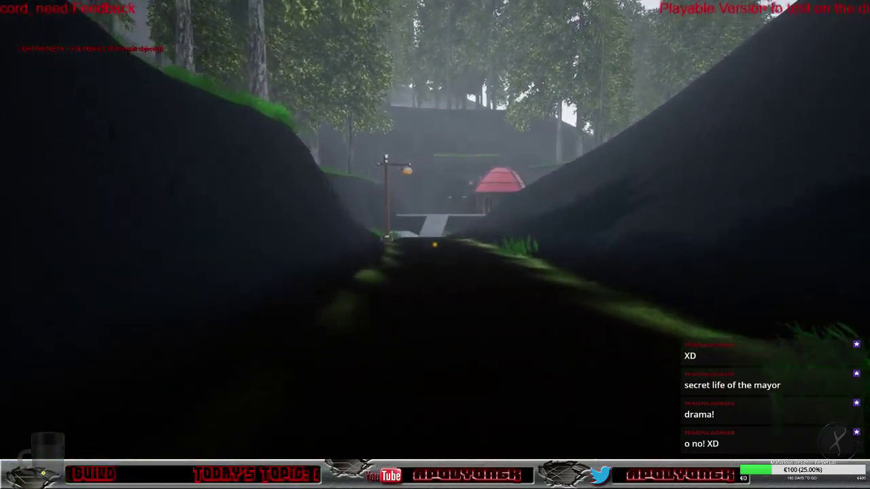
key("w")
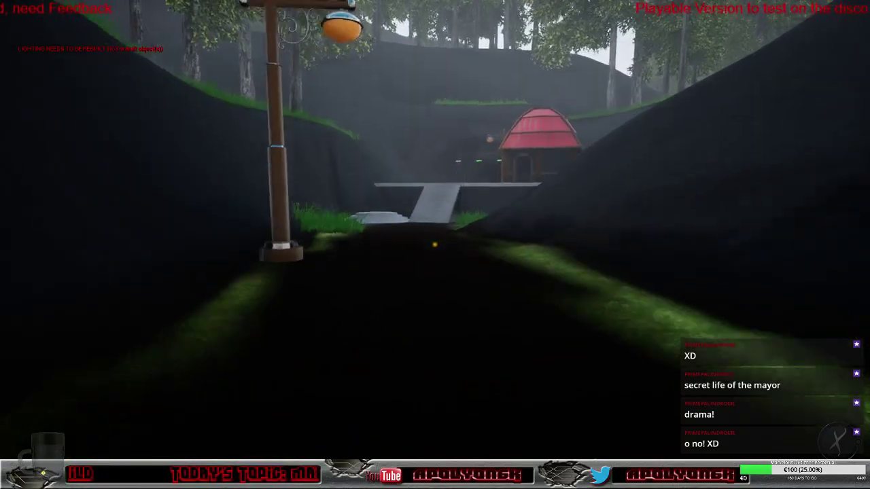
Climb the stone stairs beside the fountain to the red-roofed building and open the quest log at Get Beer.
key("w")
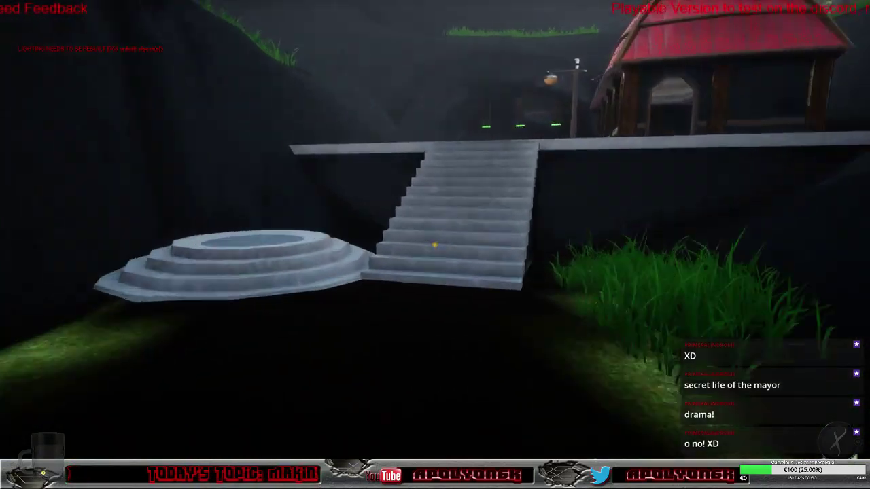
key("w")
key("j")
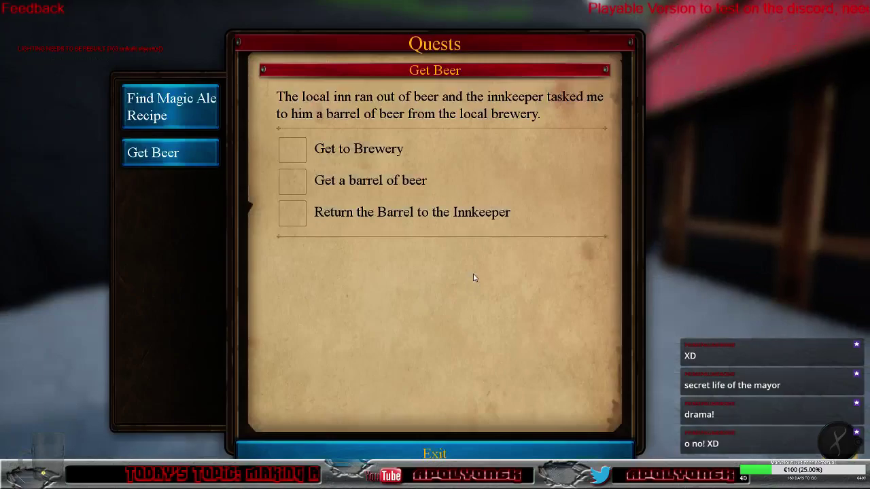
View the Find Magic Ale Recipe quest, close the quest log and follow the lamp-lit ravine path back toward town.
left_click(168, 107)
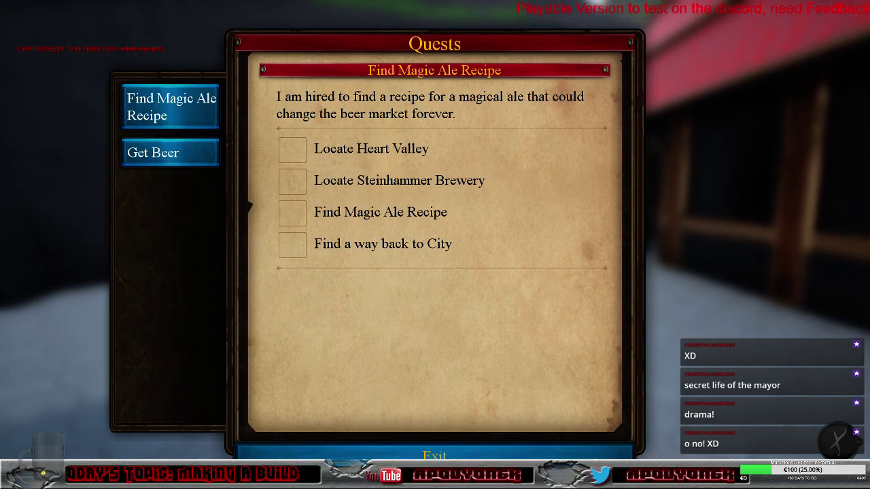
key("j")
key("w")
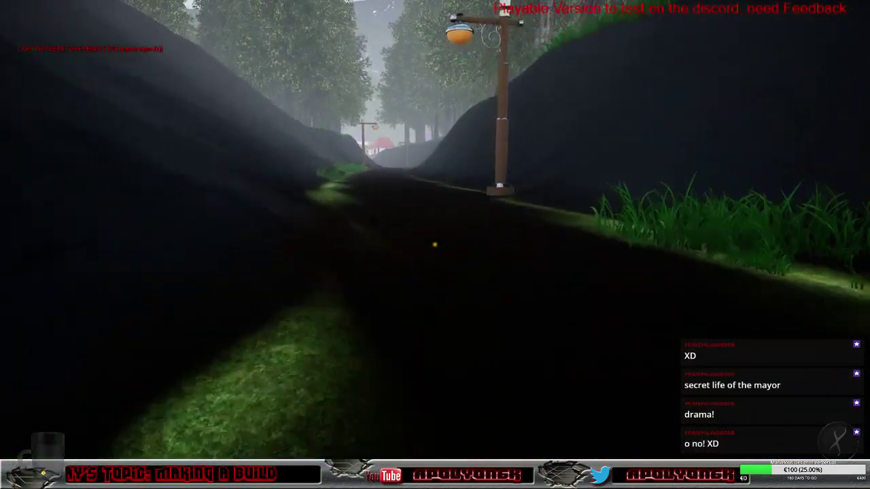
key("s")
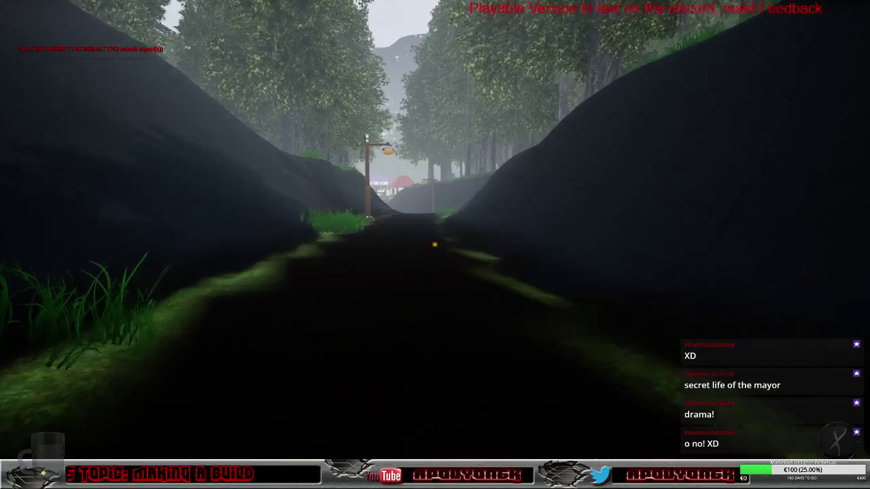
key("w")
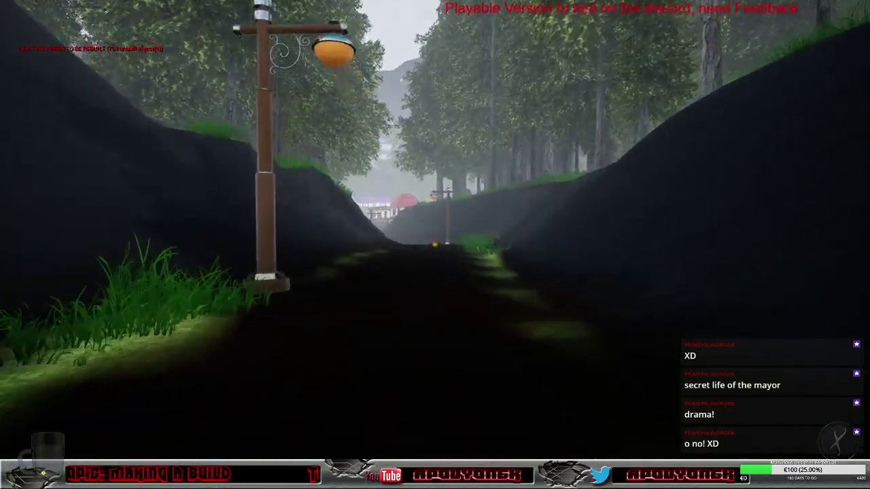
key("w")
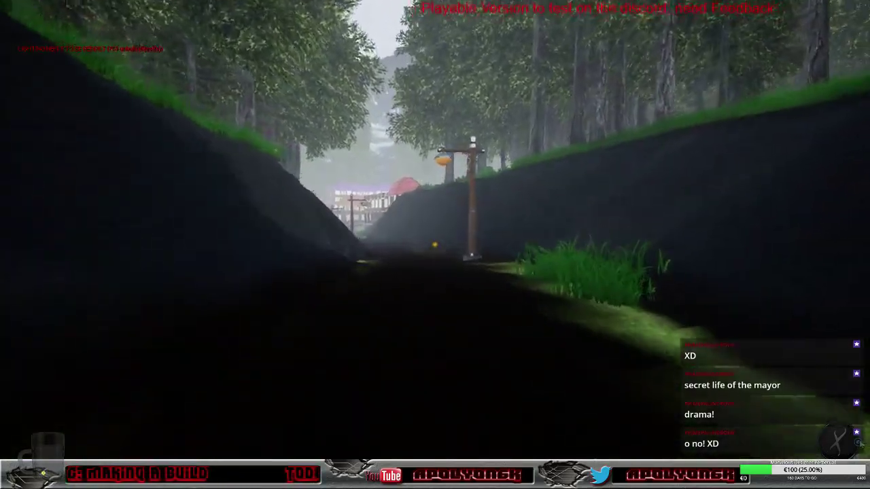
key("w")
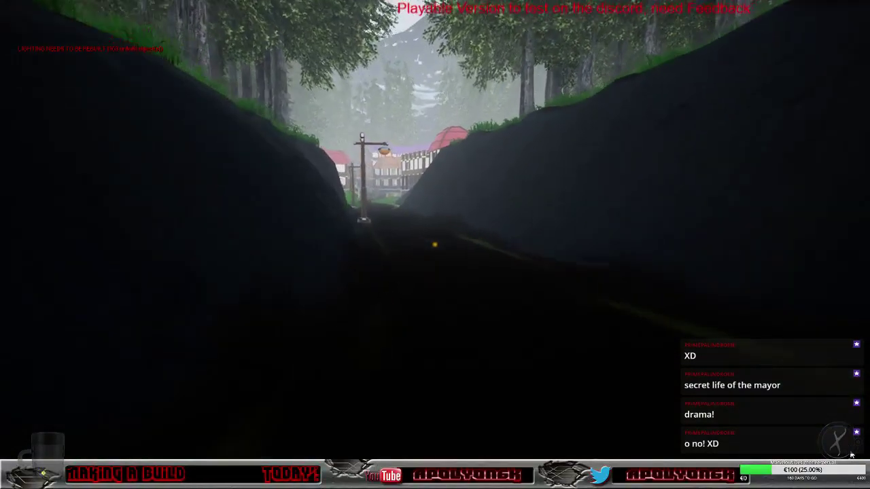
key("w")
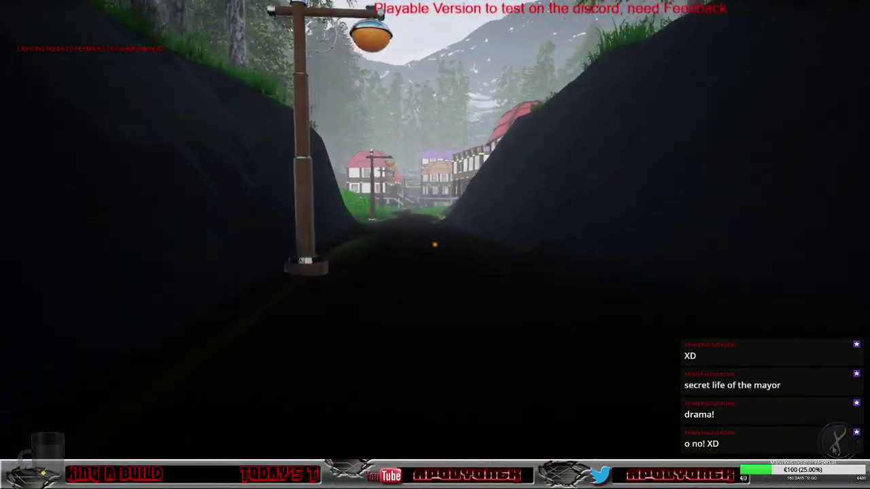
key("w")
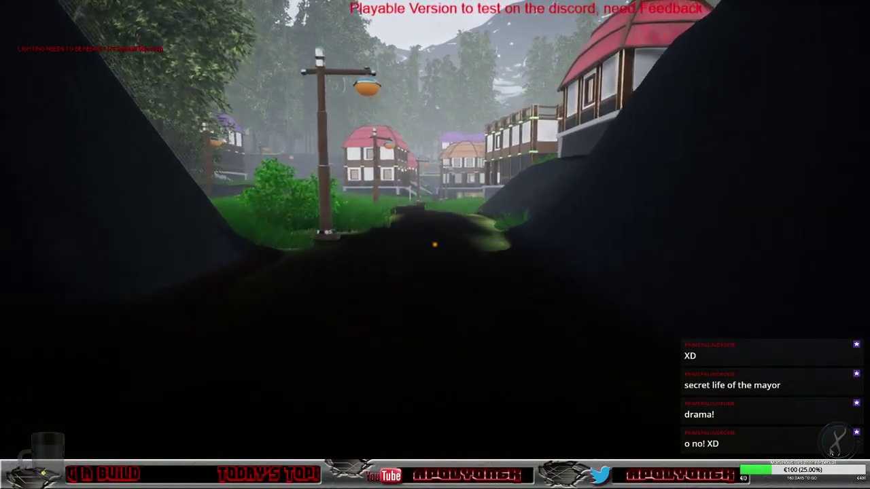
Walk past the notice board and the wooden market stalls to the path beside the red-roofed houses.
key("w")
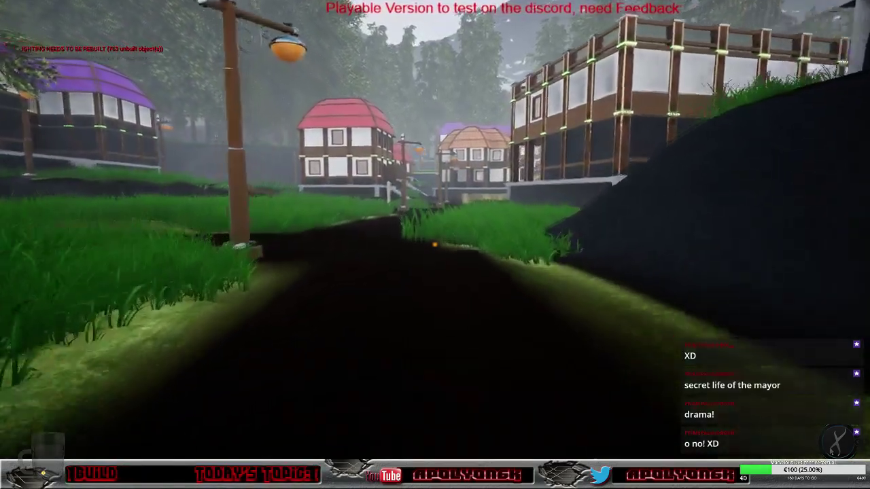
key("w")
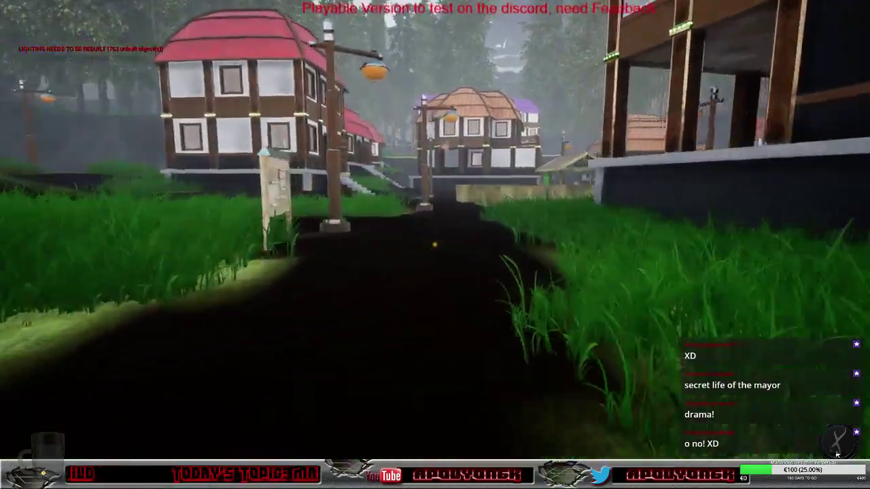
key("w")
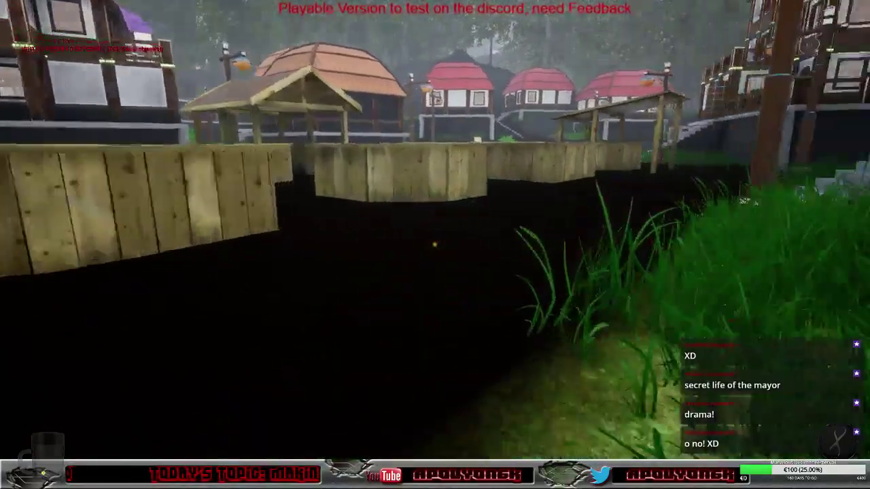
key("w")
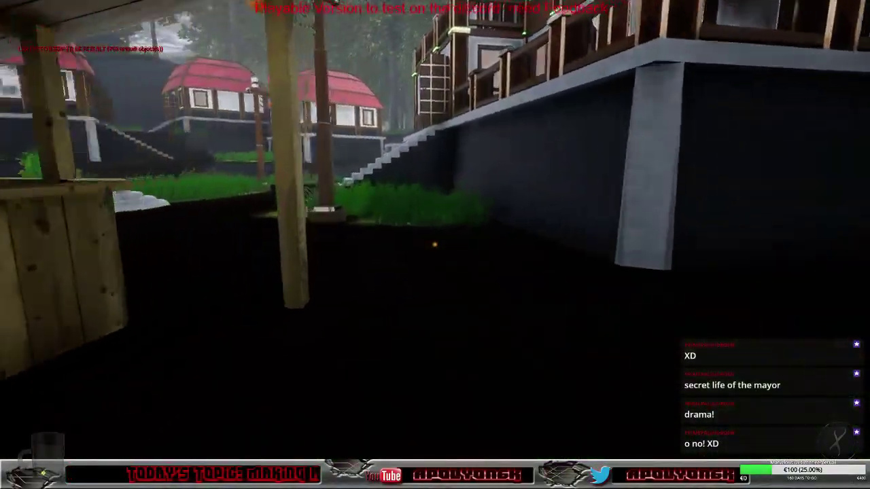
key("w")
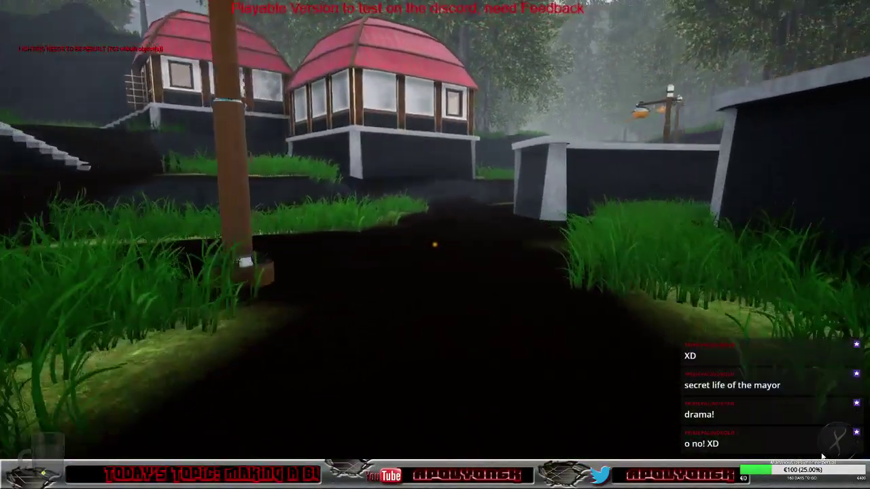
Follow the forest ravine past the stone pool, then check the known teleport locations and close the list.
key("w")
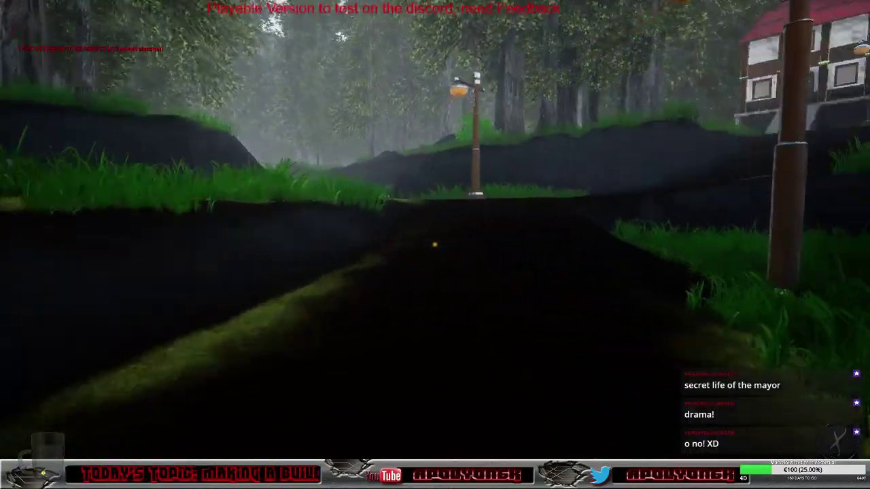
key("w")
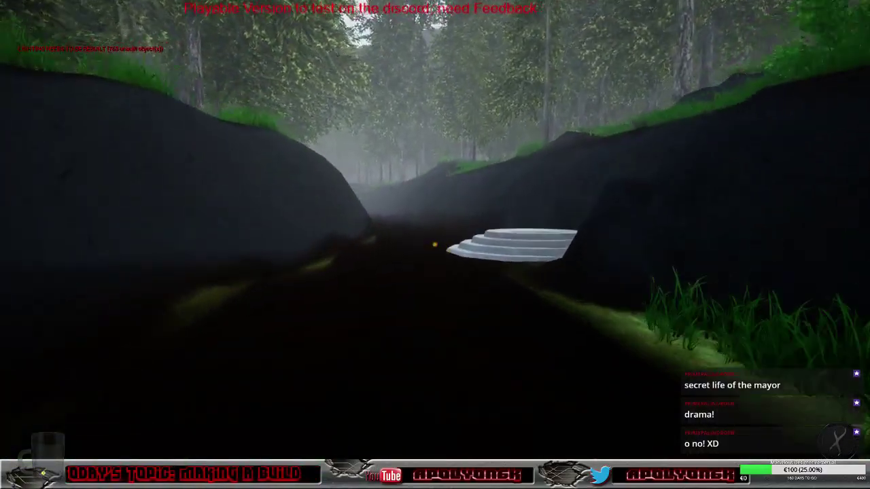
key("w")
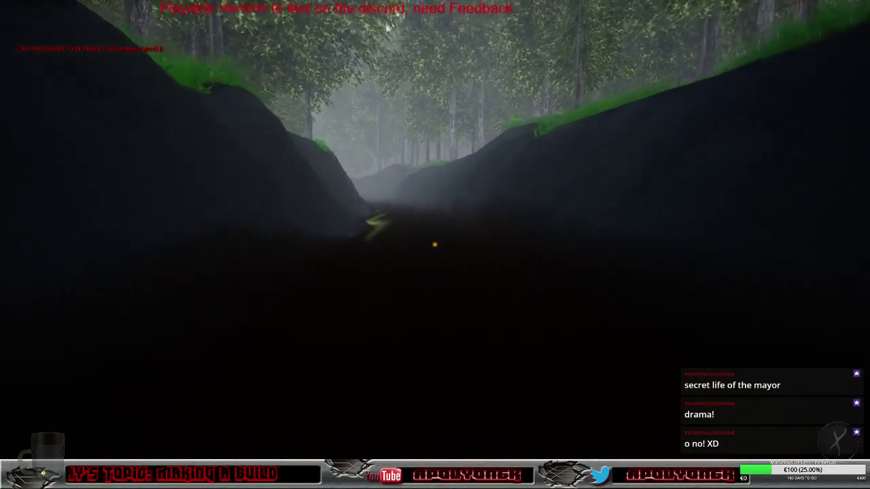
key("w")
key("w")
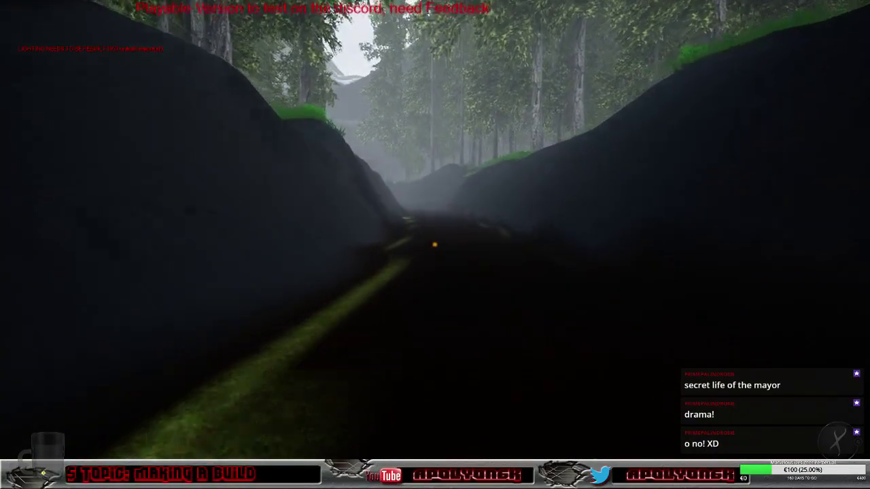
key("w")
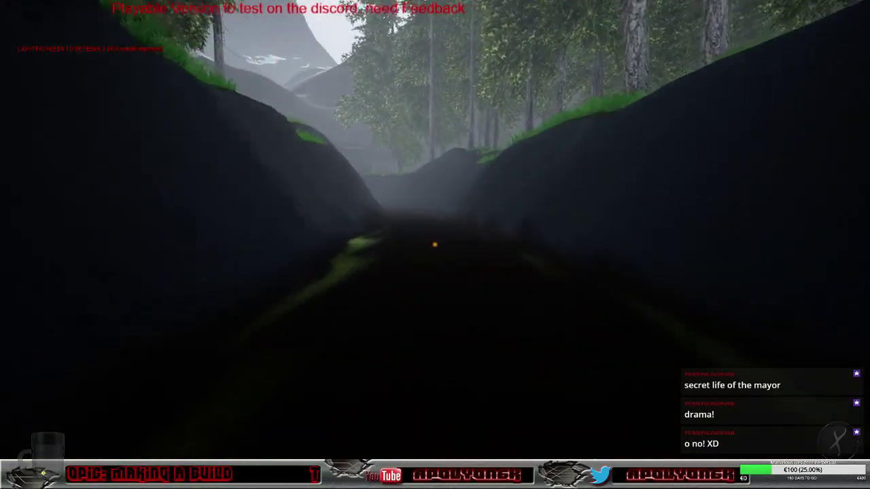
key("w")
key("e")
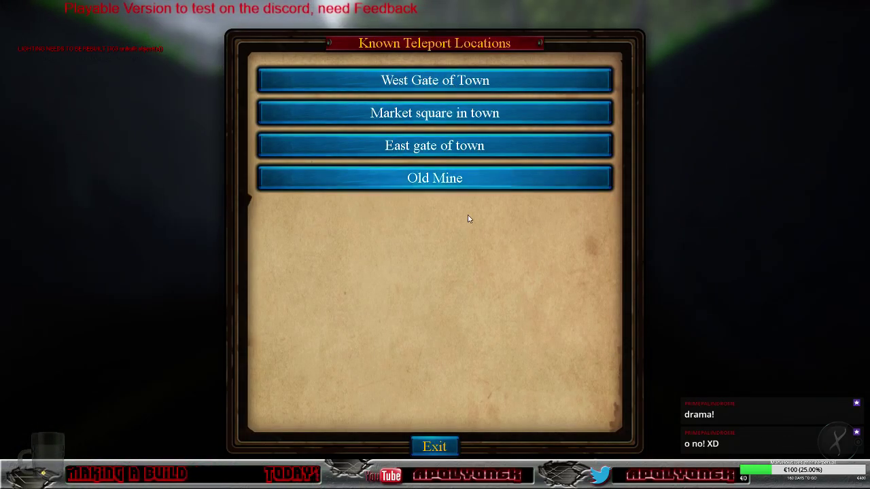
left_click(435, 446)
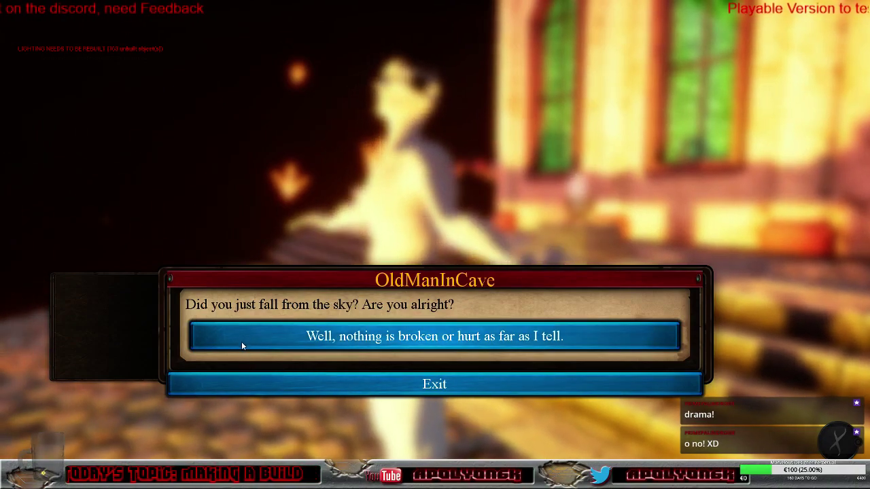
Go through the OldManInCave dialogue, denying any magic and asking about other people around Heart Valley.
left_click(242, 346)
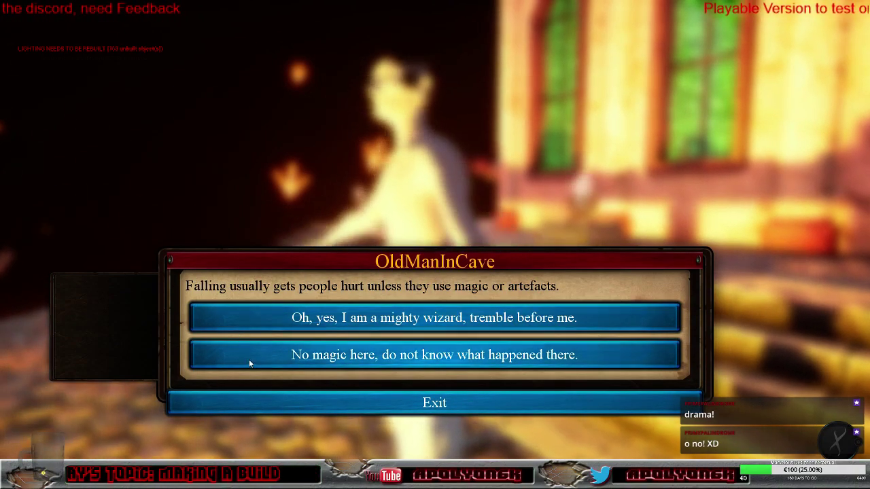
left_click(249, 361)
left_click(241, 334)
left_click(240, 333)
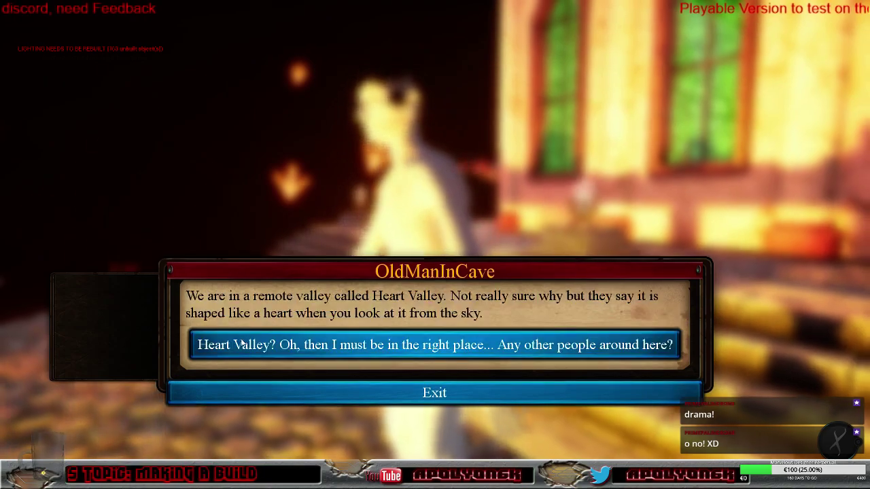
left_click(242, 344)
left_click(243, 335)
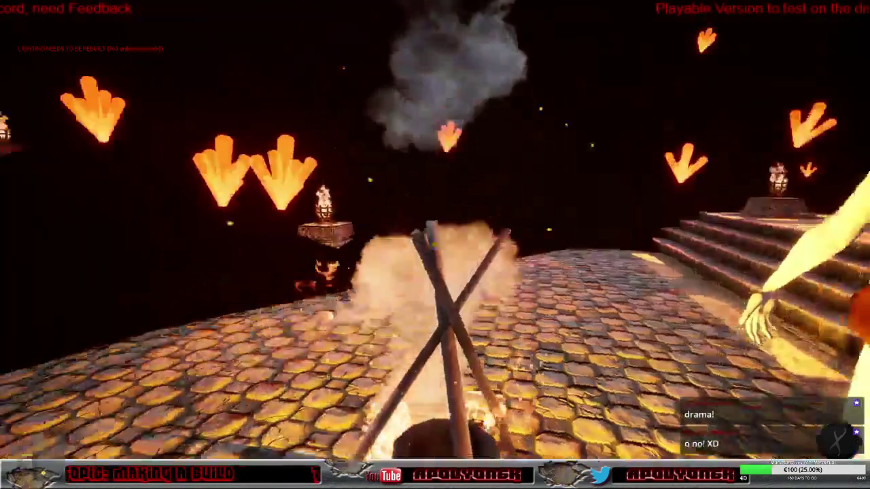
Check the objectives of the Find Magic Ale Recipe quest in the quest log and close it.
key("q")
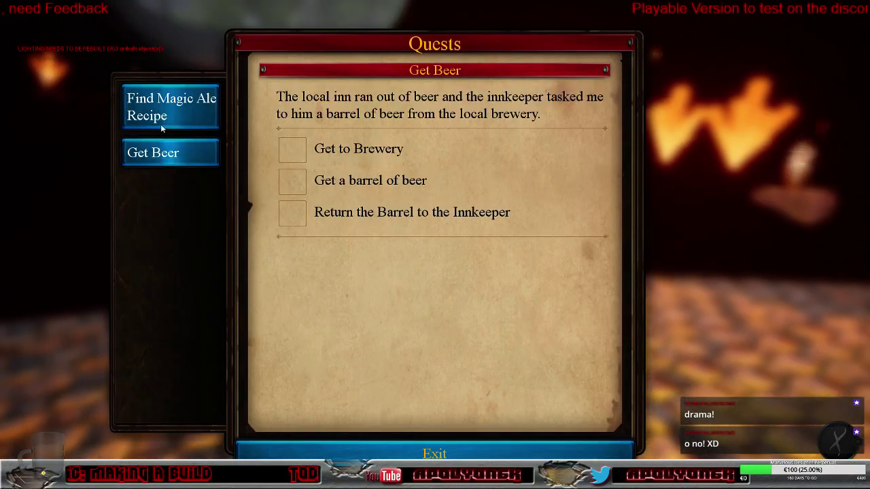
left_click(161, 121)
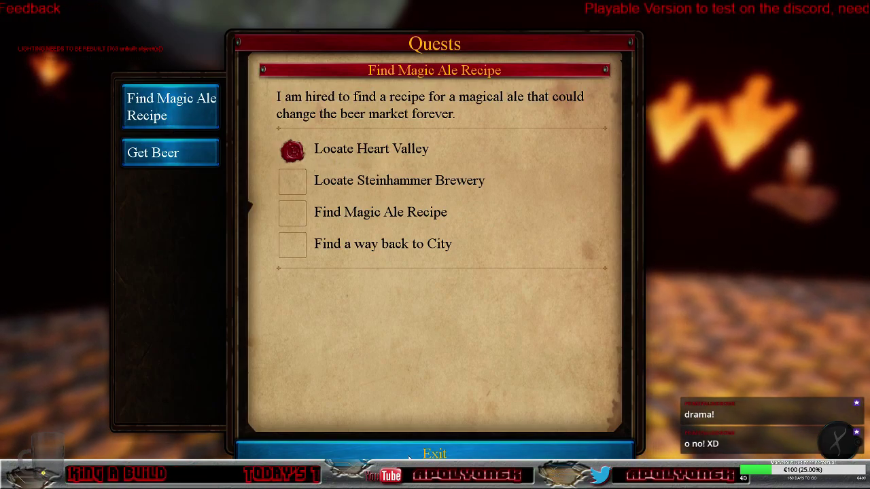
key("q")
Leave the torch-lit cave and follow the dark ravine to the stone pool near the purple-roofed building.
key("w")
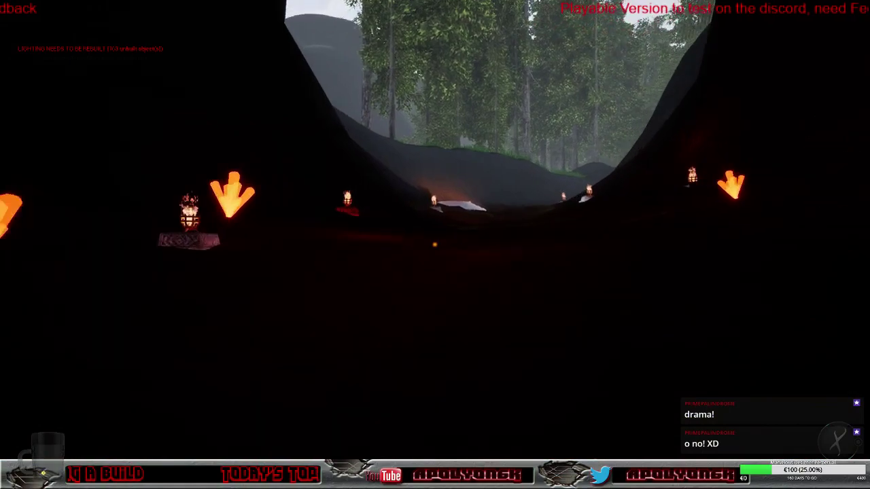
key("w")
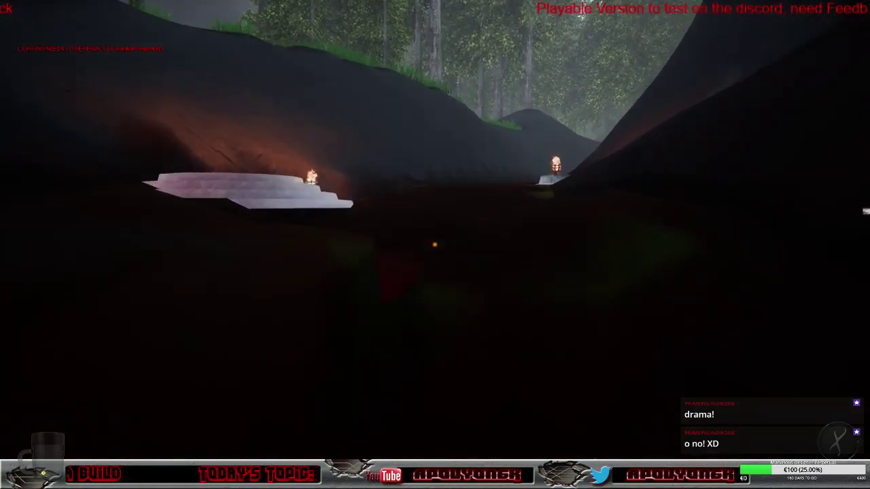
key("w")
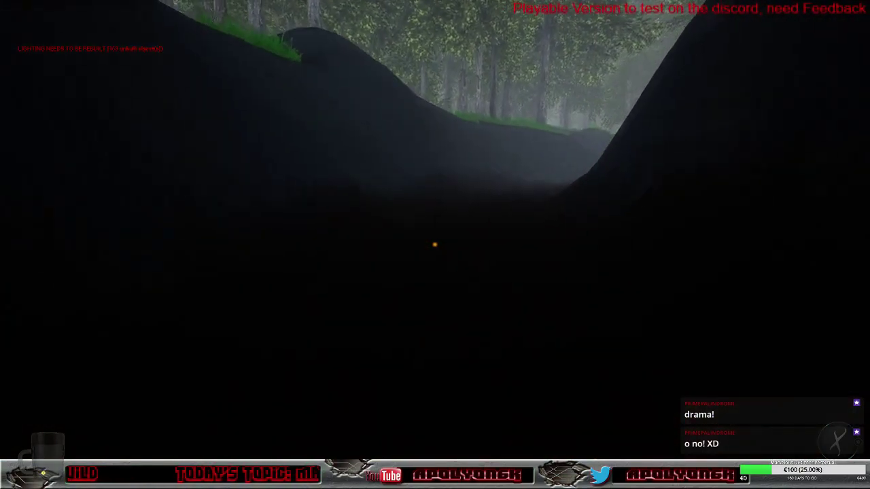
key("w")
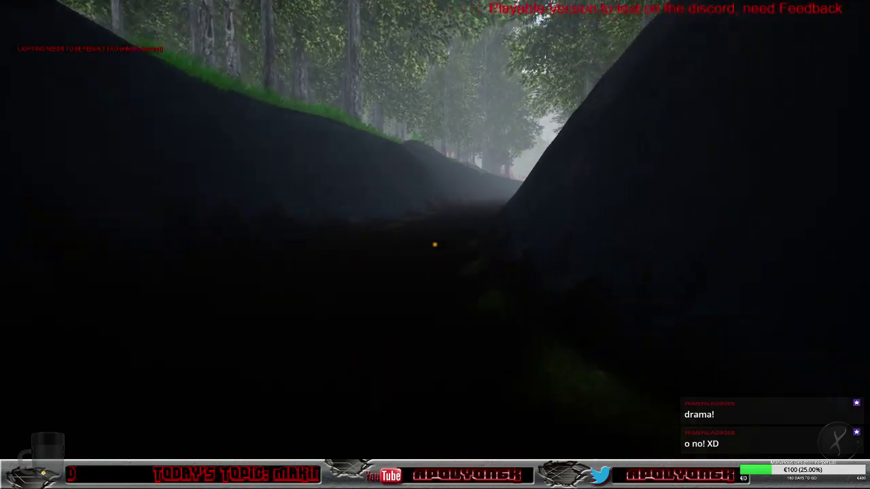
key("w")
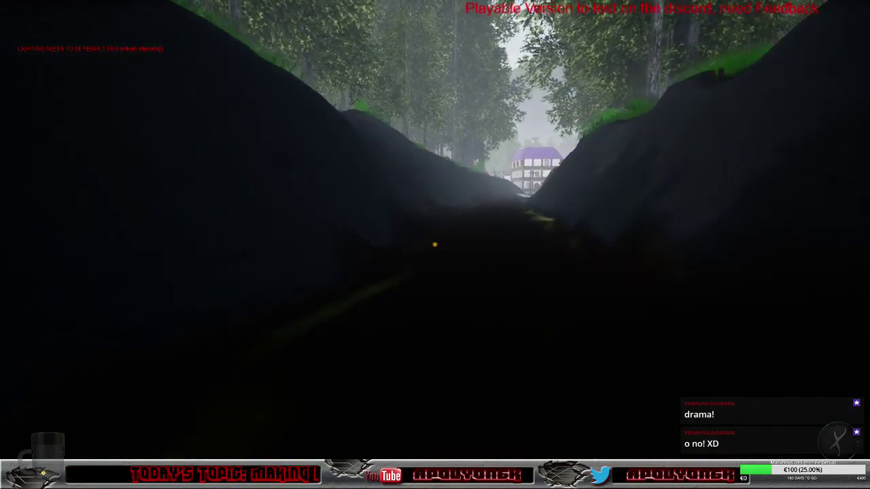
key("w")
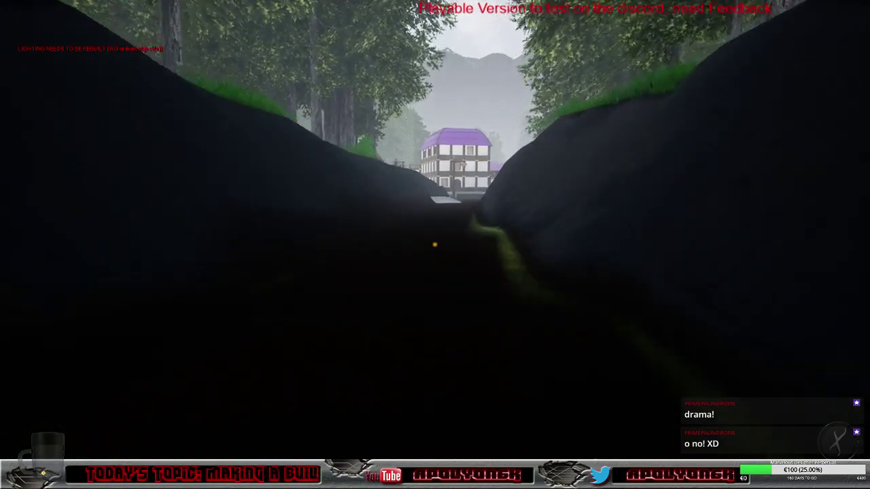
key("w")
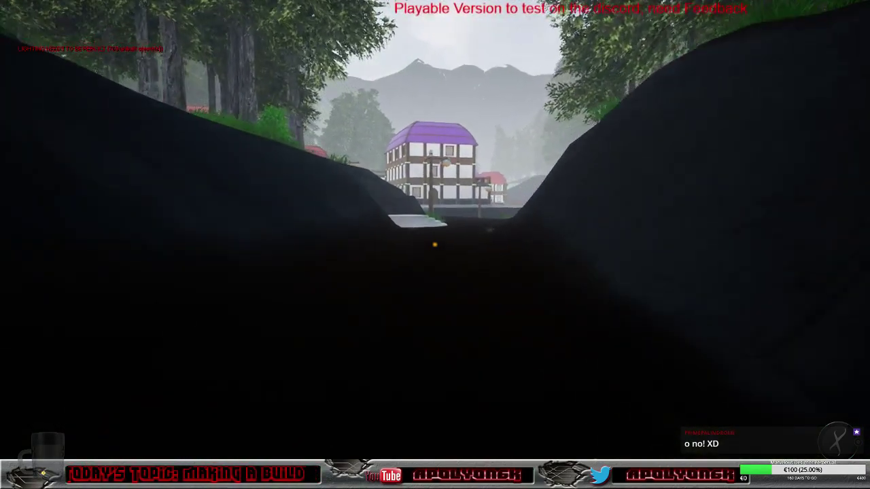
key("w")
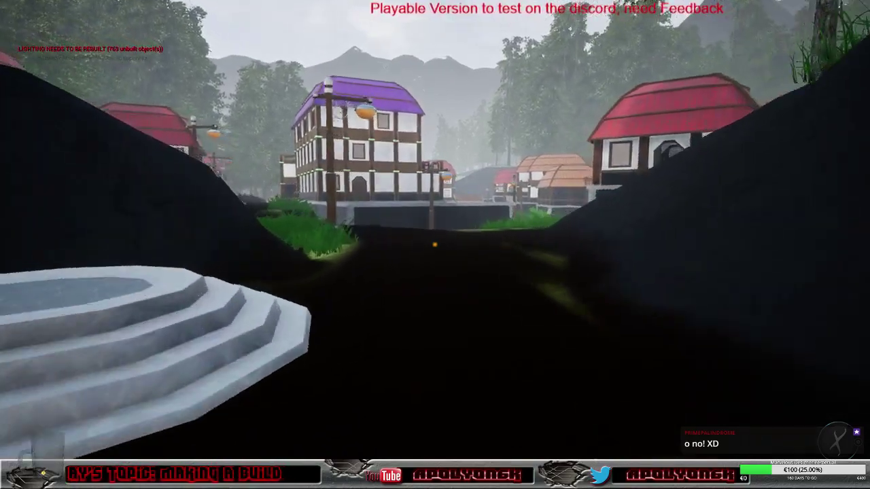
Open the known teleport locations and travel to East gate of town.
key("w")
key("e")
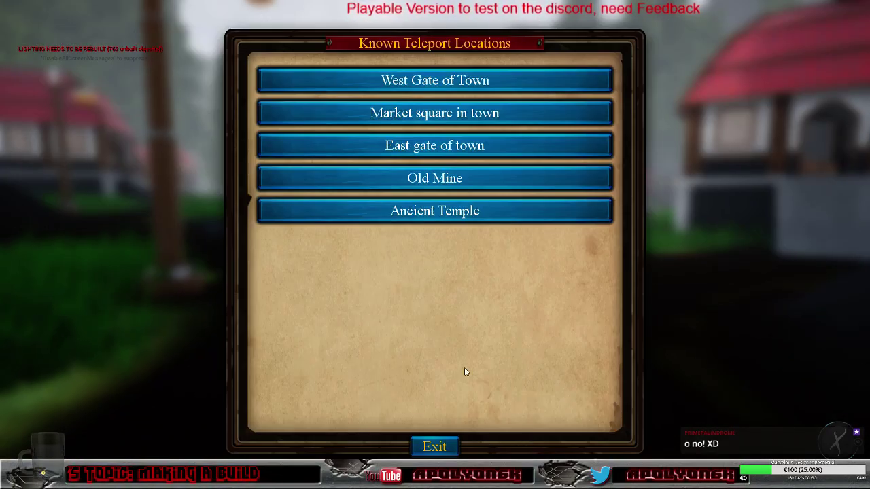
left_click(420, 151)
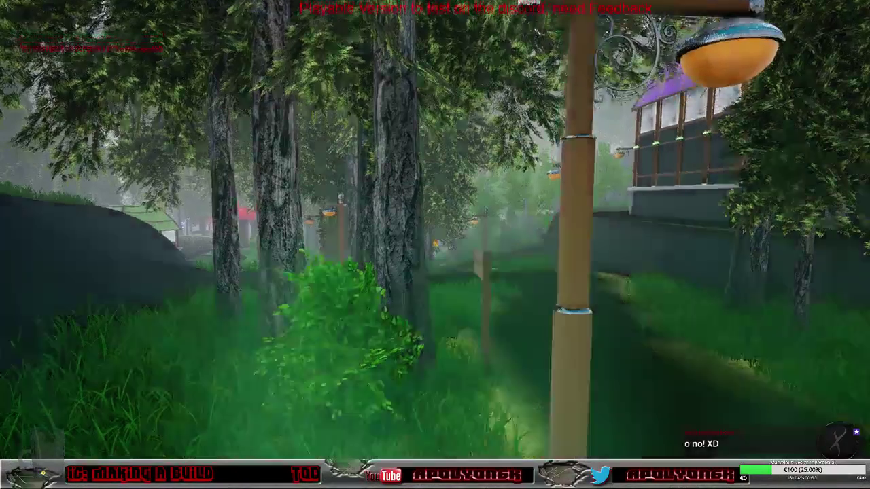
Follow the dark path from the town's east gate past the green-roofed house into the forest.
key("w")
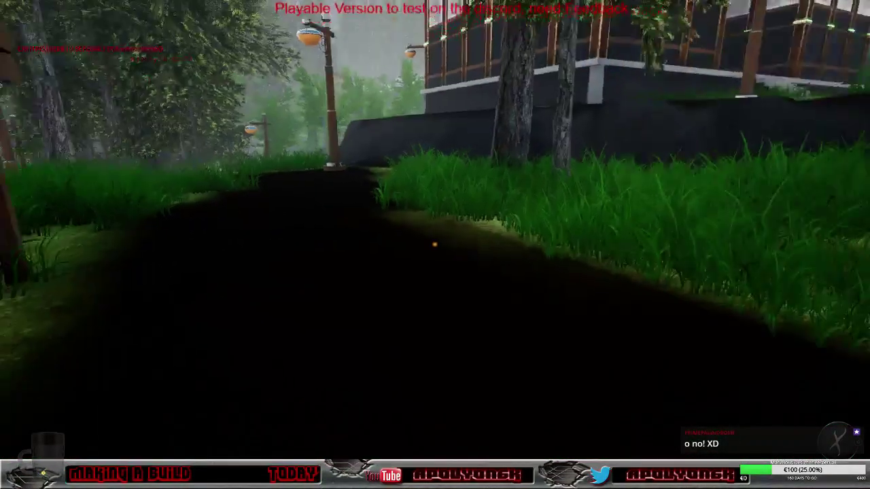
key("w")
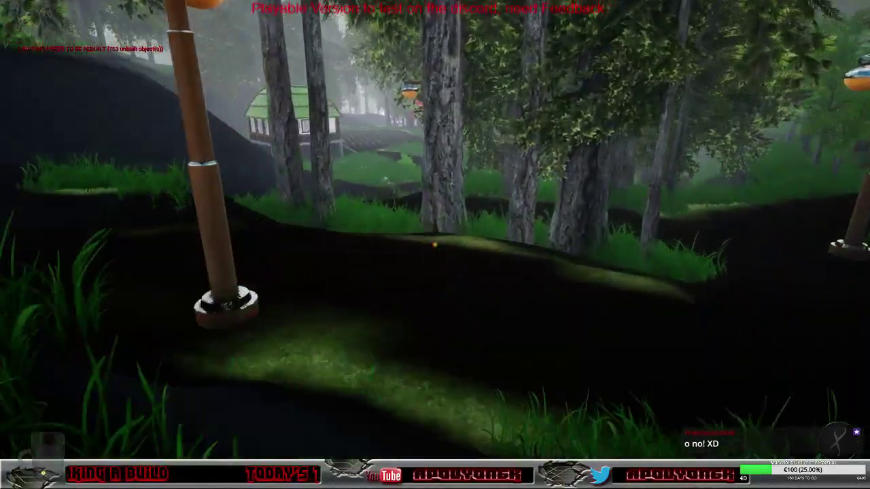
key("w")
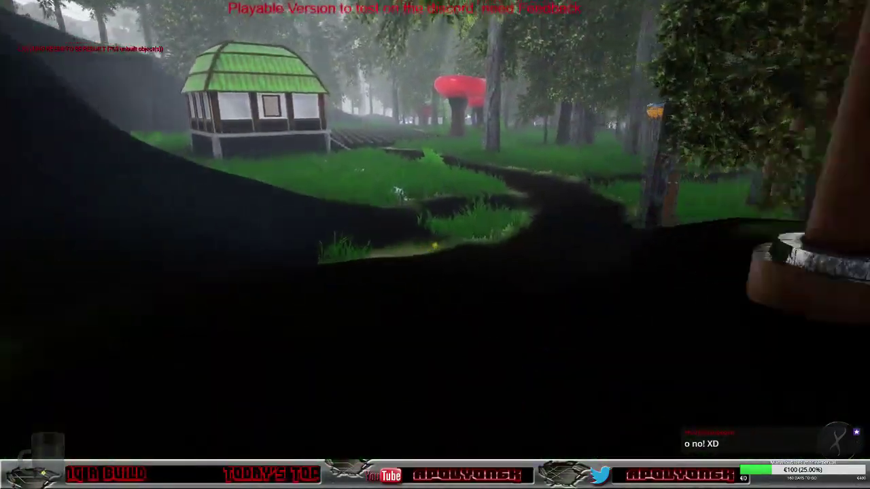
key("w")
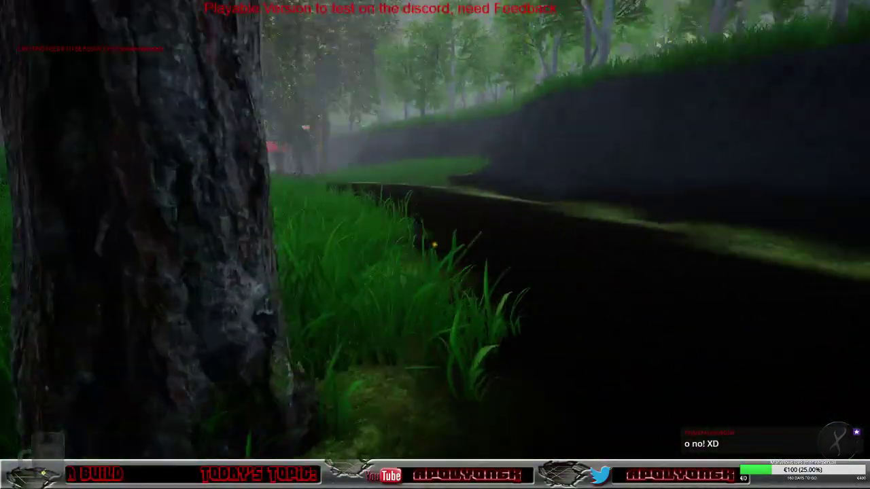
Follow the forest path past the red and purple mushrooms to the shore of the purple lake.
key("w")
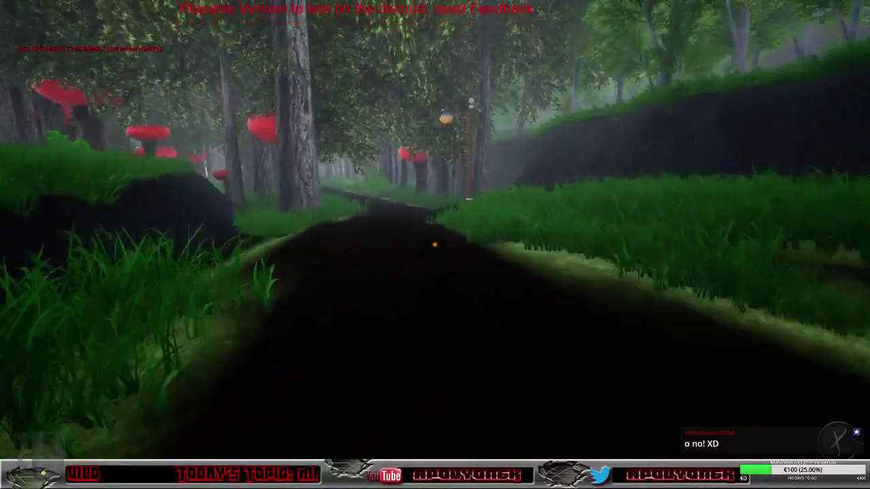
key("w")
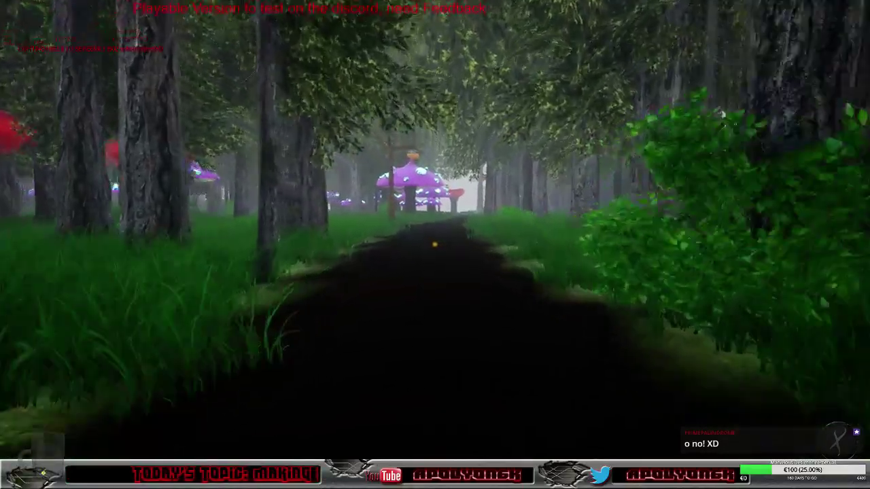
key("w")
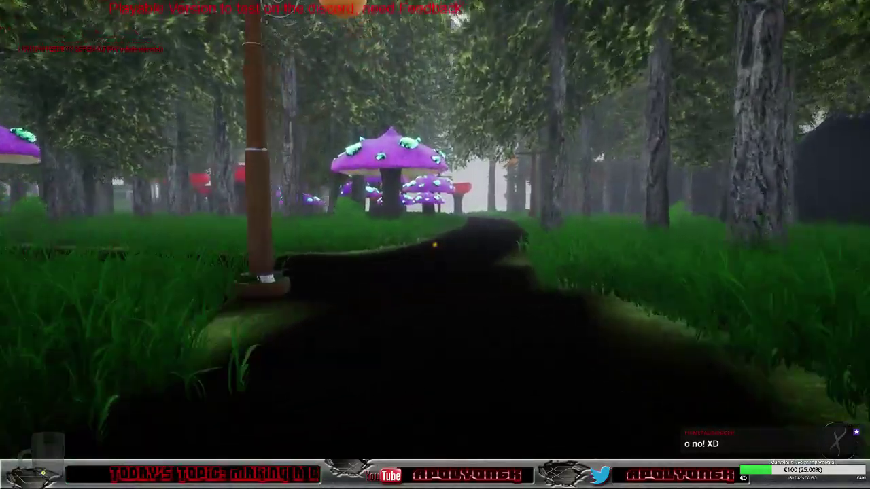
key("w")
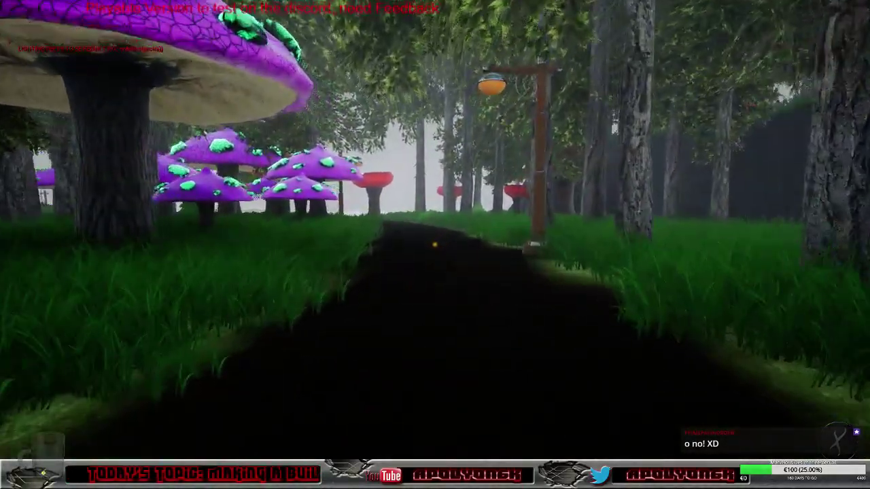
Walk along the purple lake's shore, cross the wooden bridge and climb the dark path to the mushroom woods.
key("w")
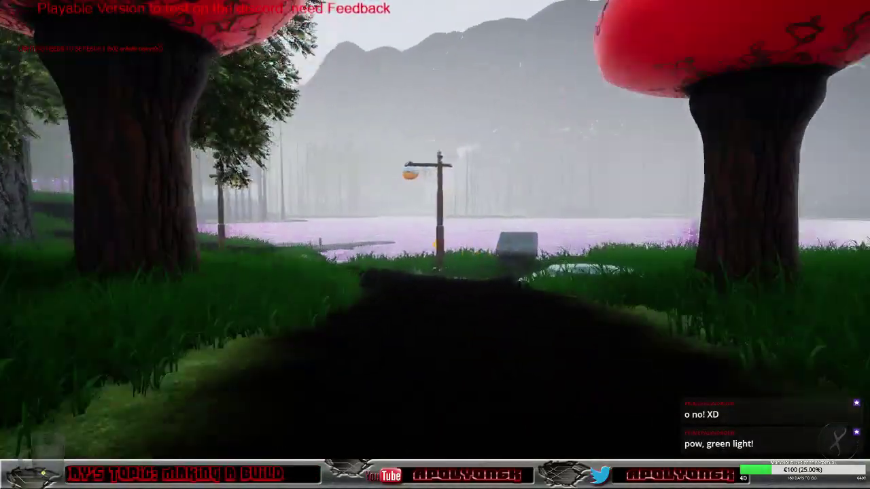
key("w")
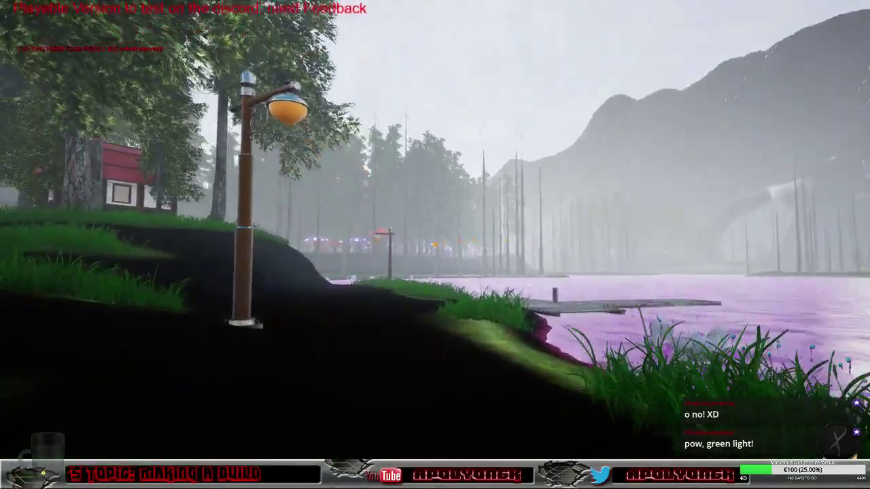
key("w")
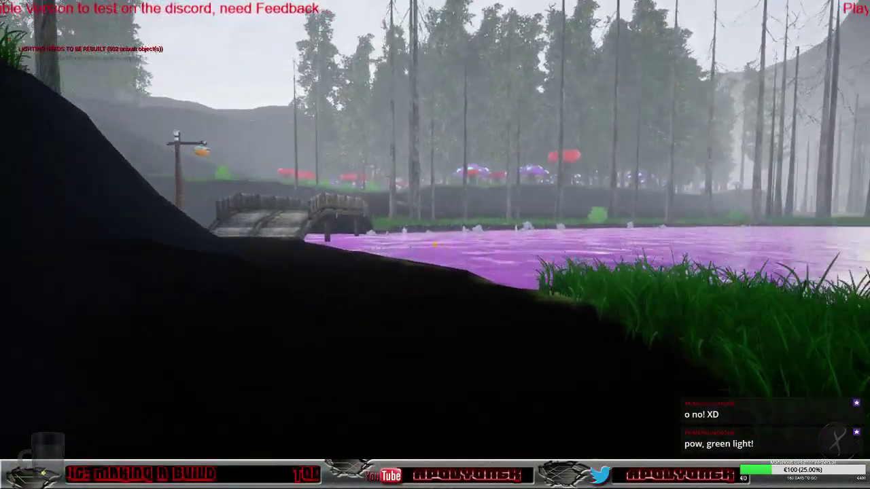
key("w")
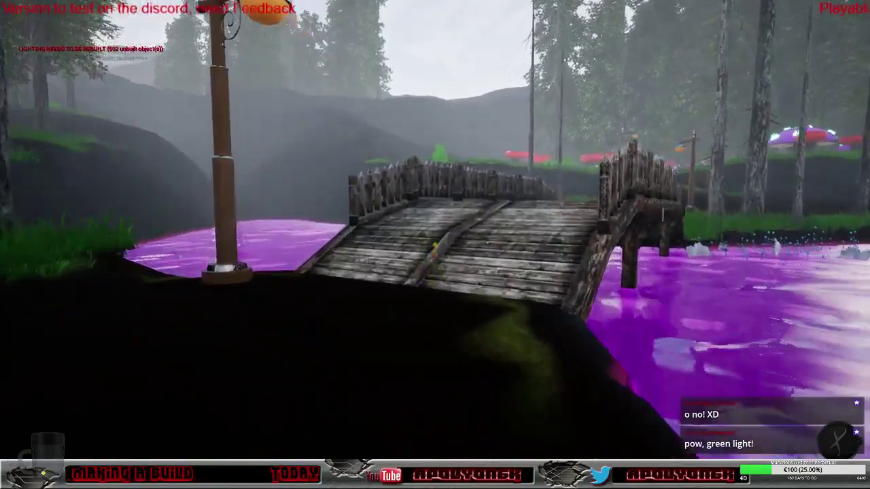
key("w")
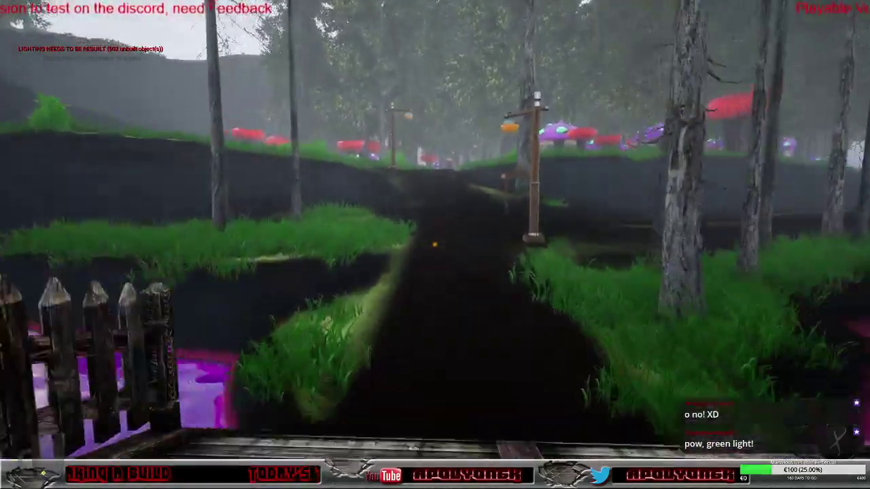
key("w")
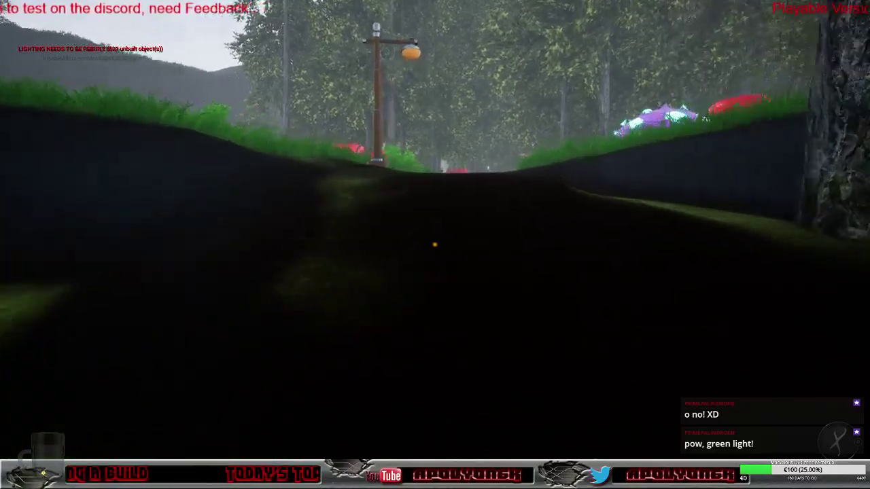
Leave the path and walk through the tall grass along the dark slope among the giant mushrooms.
key("w")
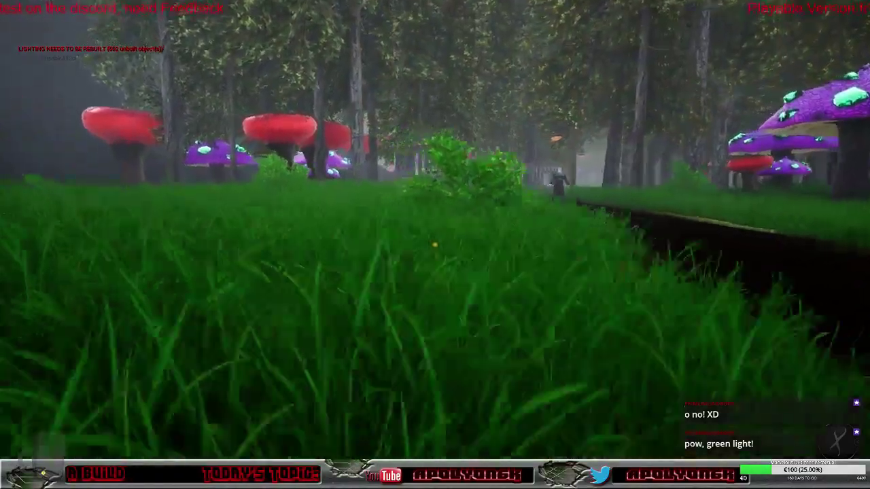
key("w")
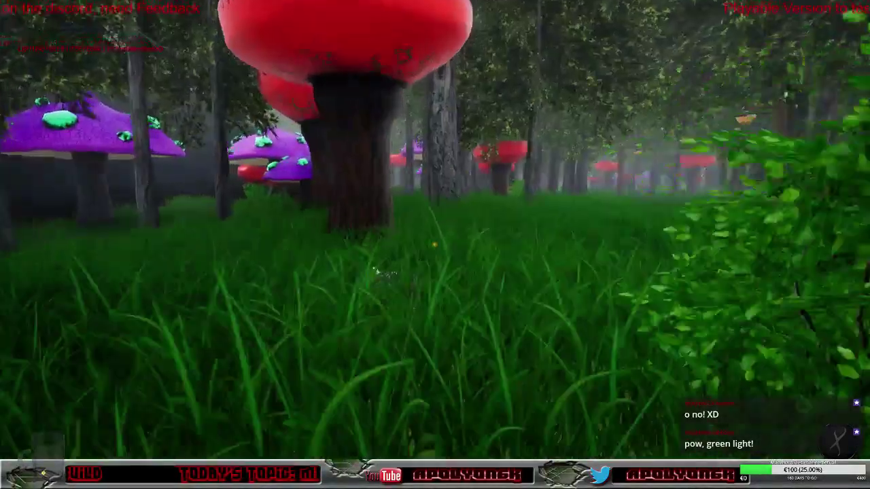
key("w")
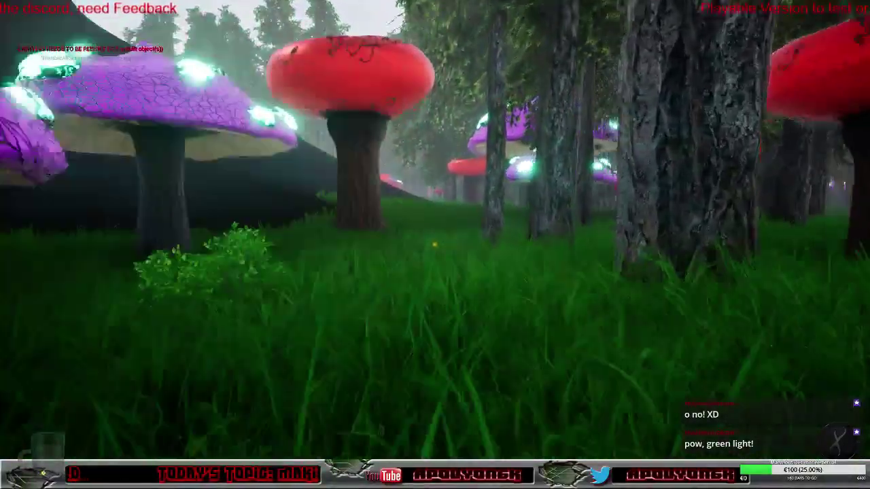
key("w")
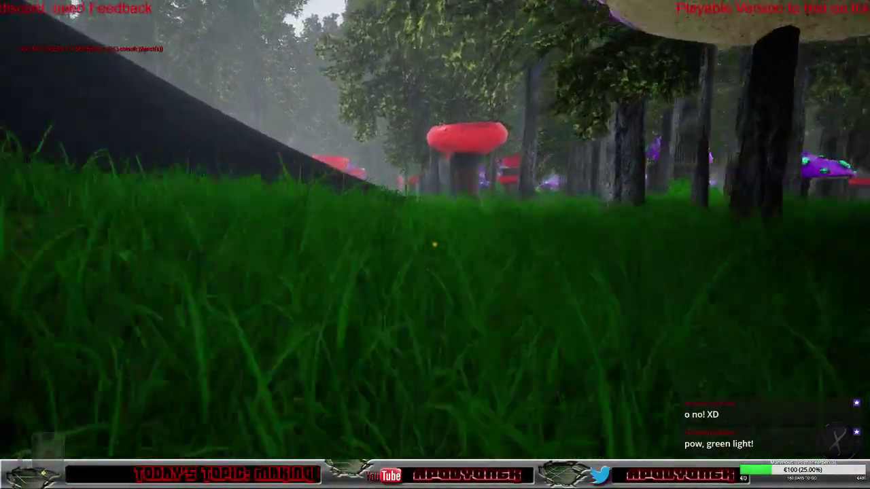
key("w")
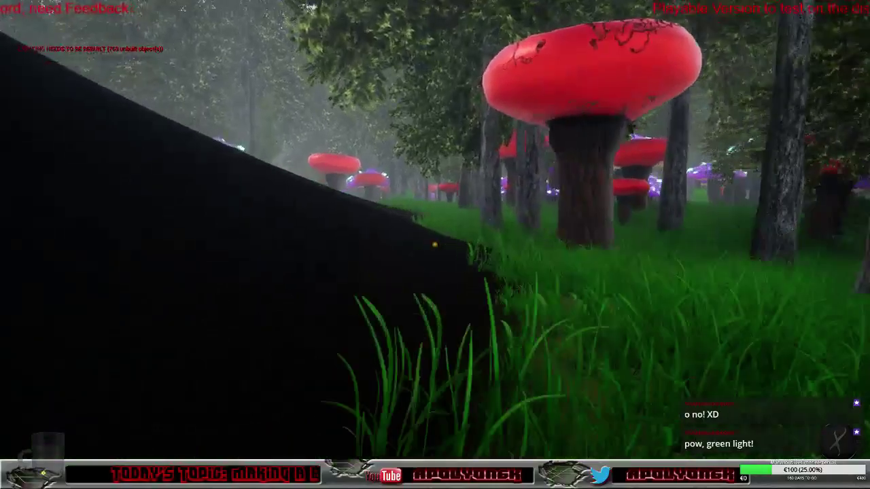
key("w")
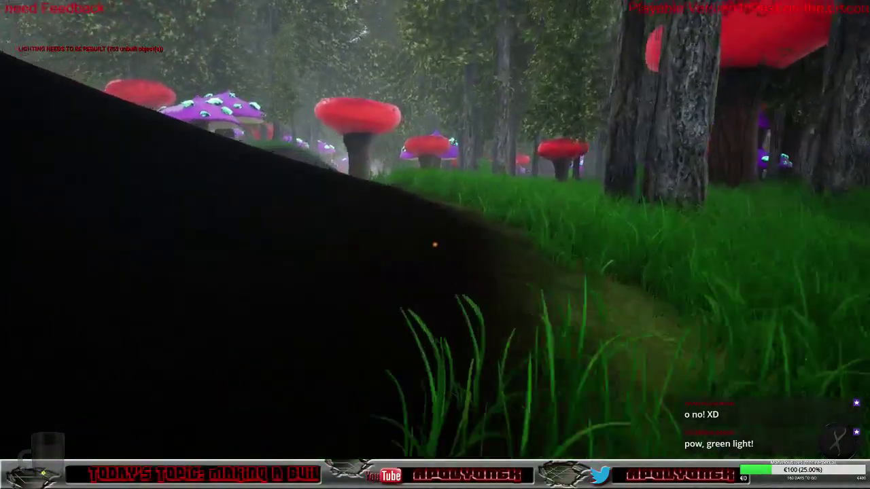
key("w")
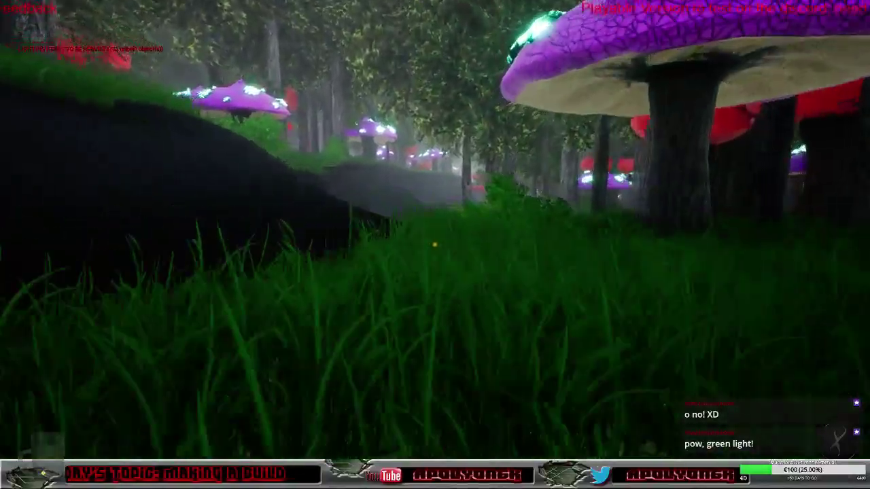
Cross the dense forest between the tree trunks and giant mushrooms to reach the fenced animal pasture.
key("w")
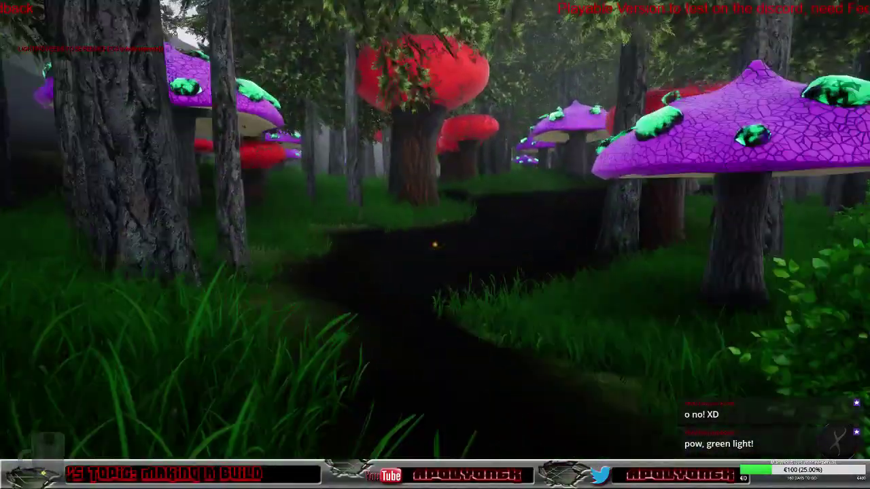
key("w")
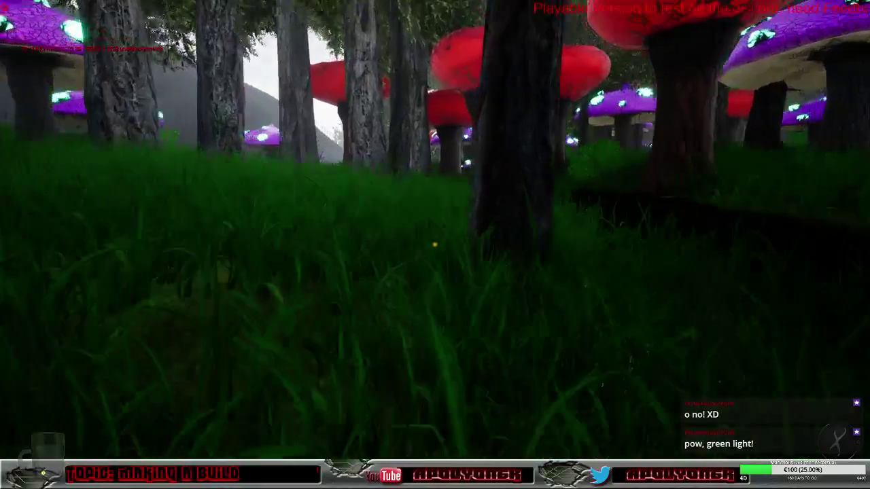
key("w")
key("w")
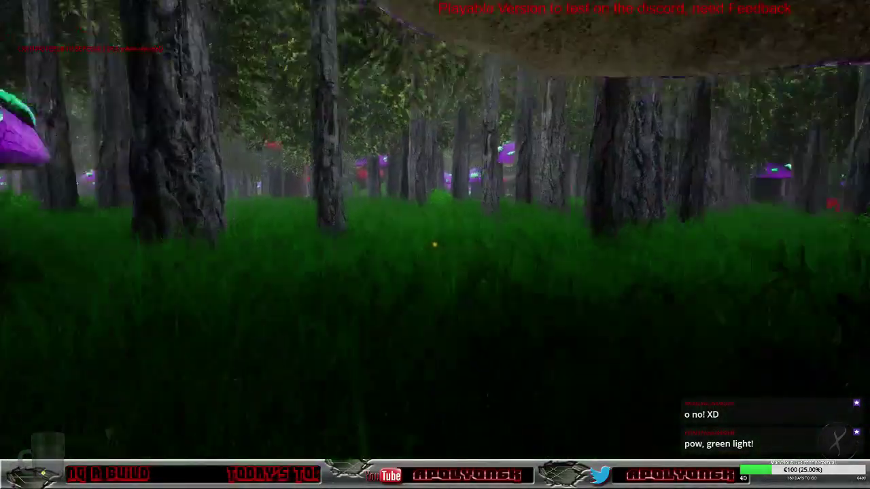
key("w")
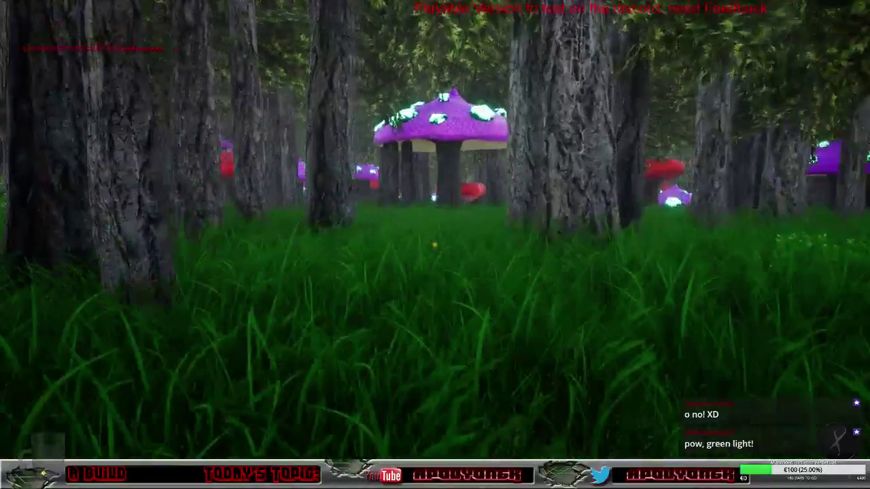
key("w")
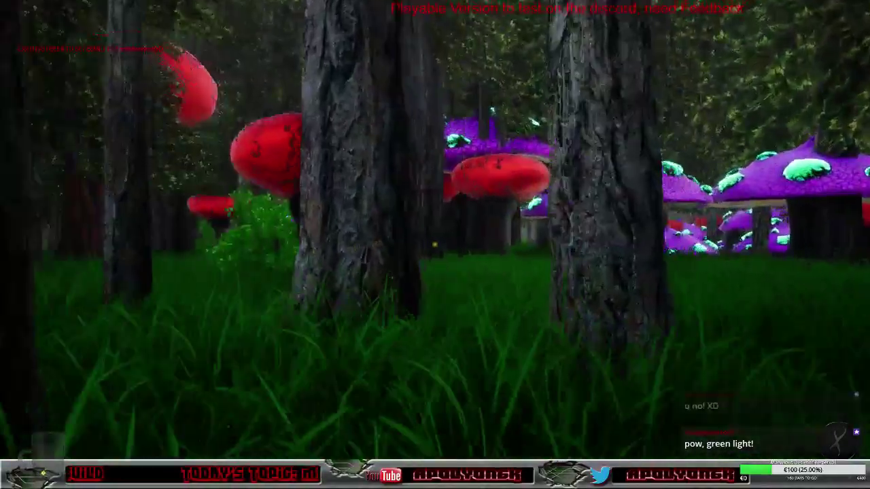
key("w")
key("w")
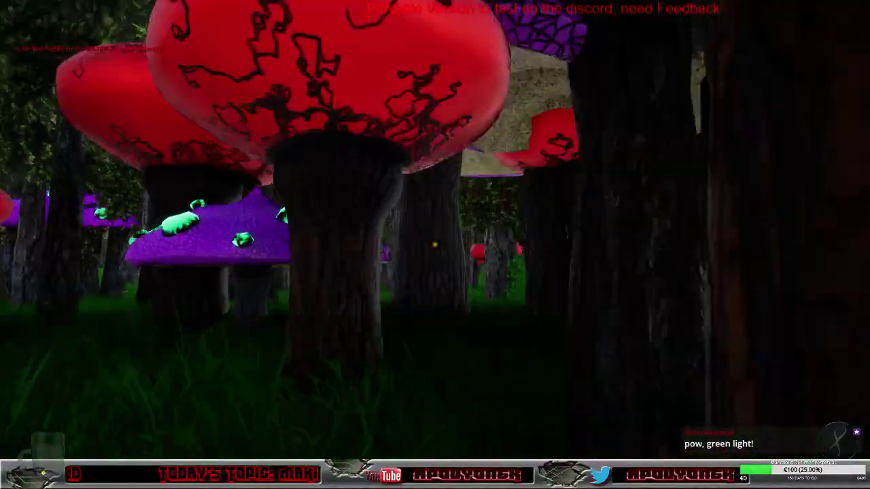
key("w")
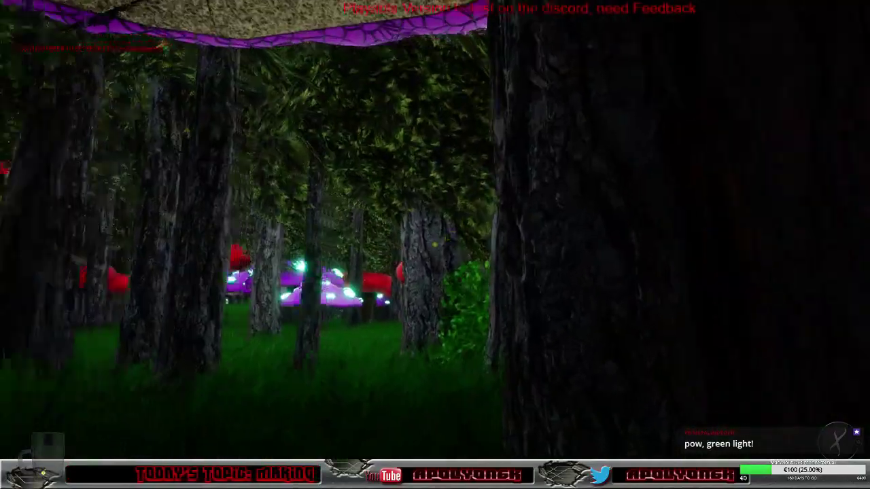
key("w")
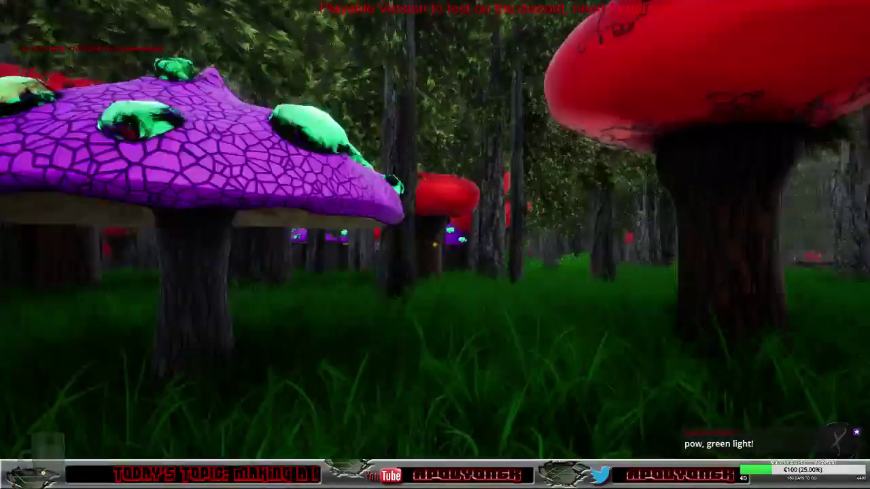
Inspect the pink long-snouted animals in the pasture and walk along its wooden fence.
key("w")
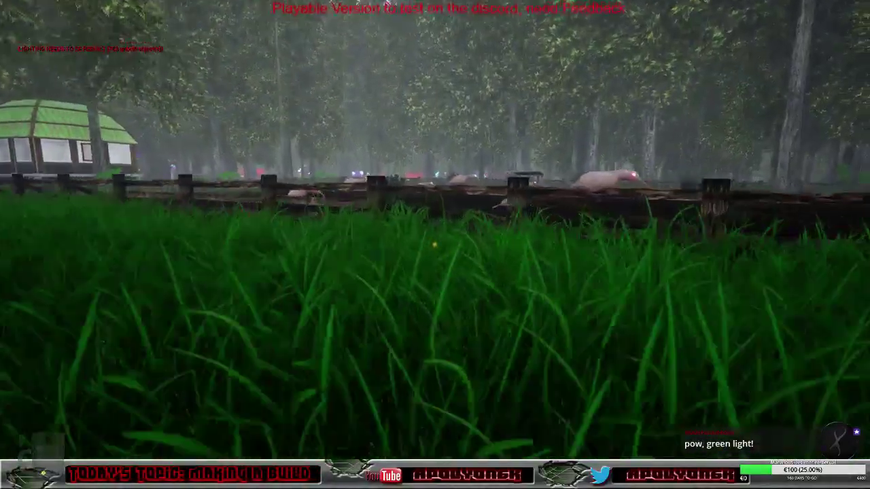
key("w")
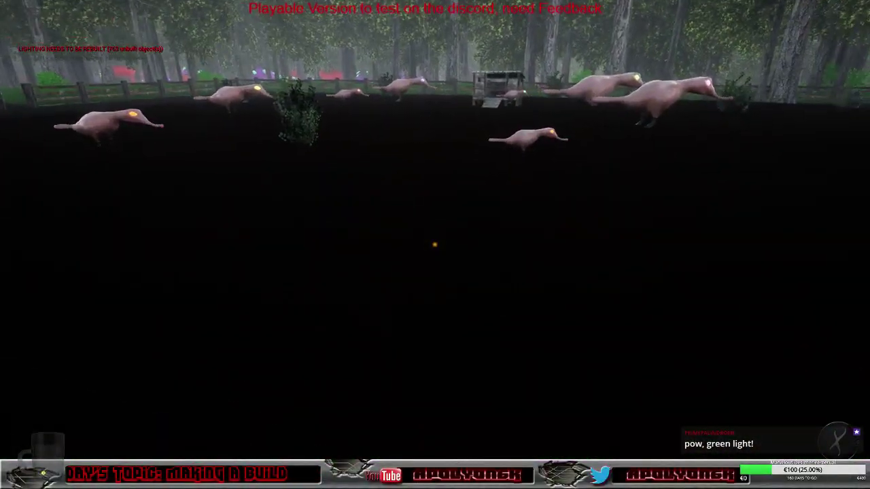
key("w")
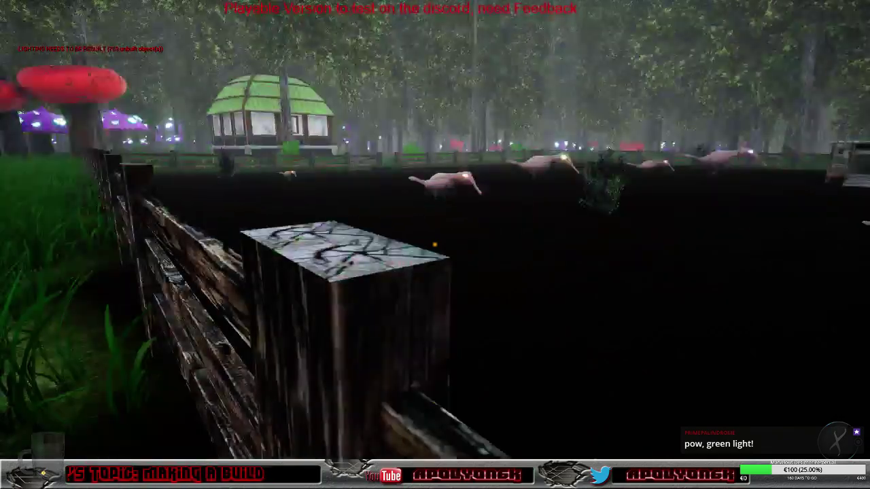
key("w")
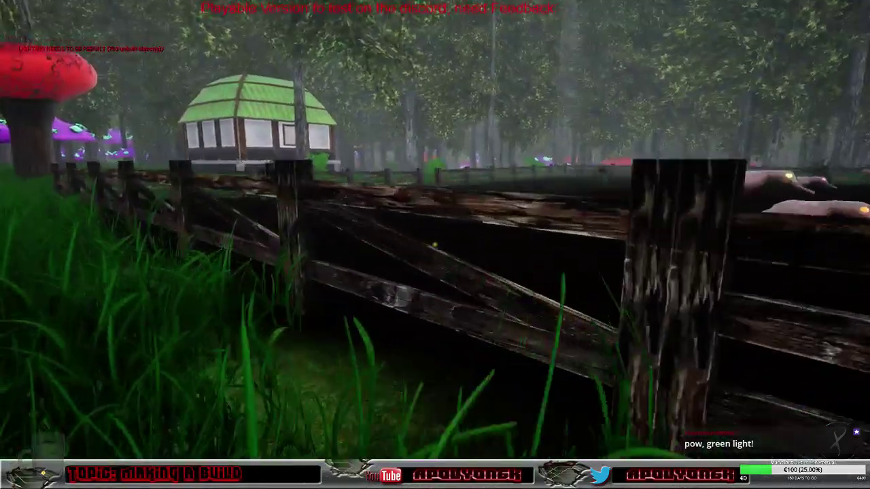
key("w")
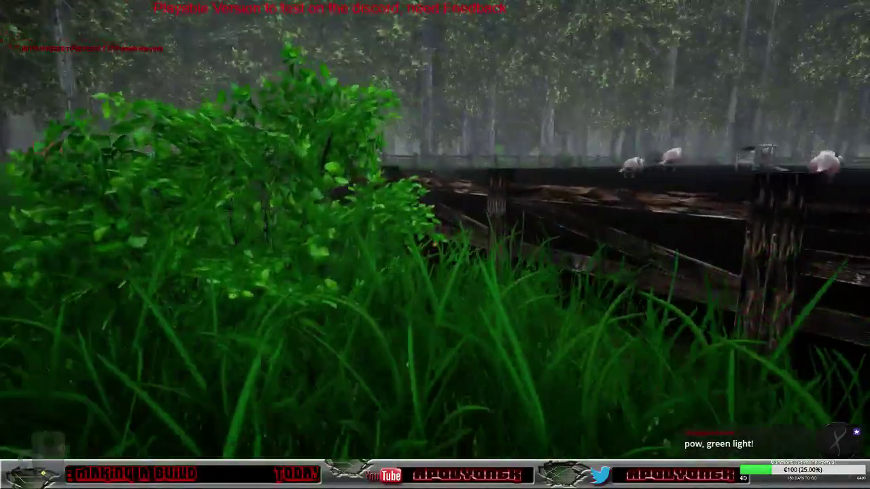
key("w")
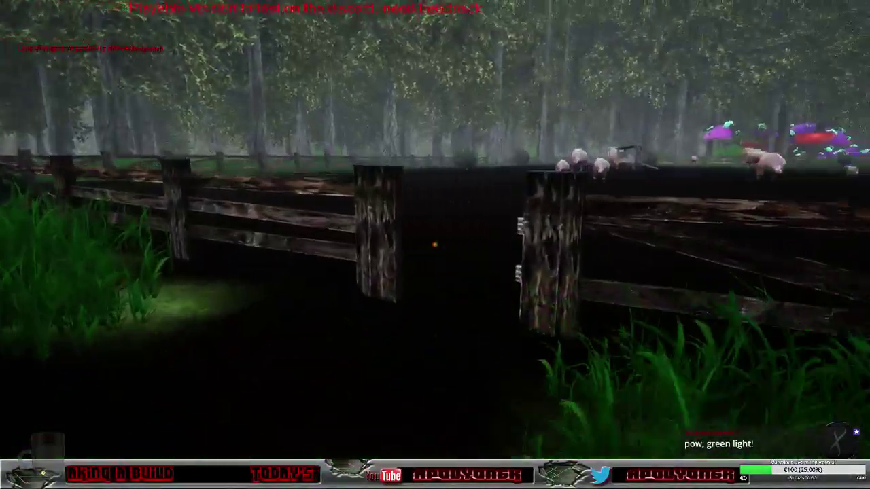
key("w")
key("w")
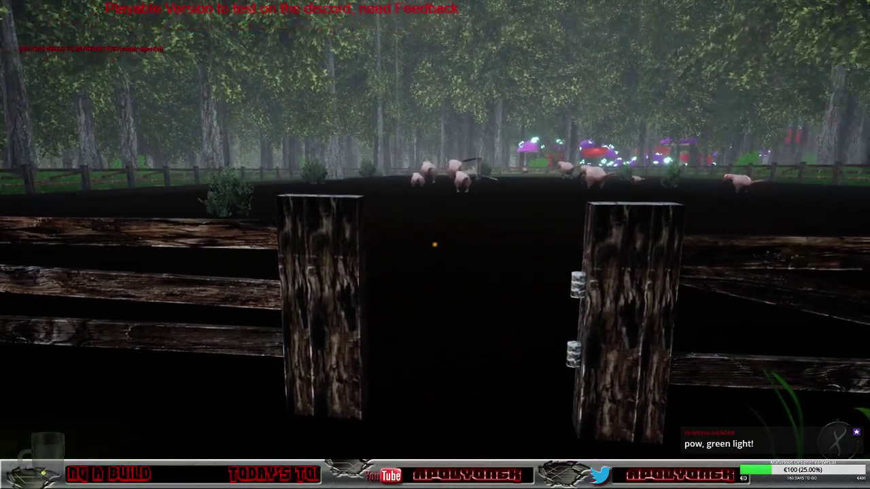
key("w")
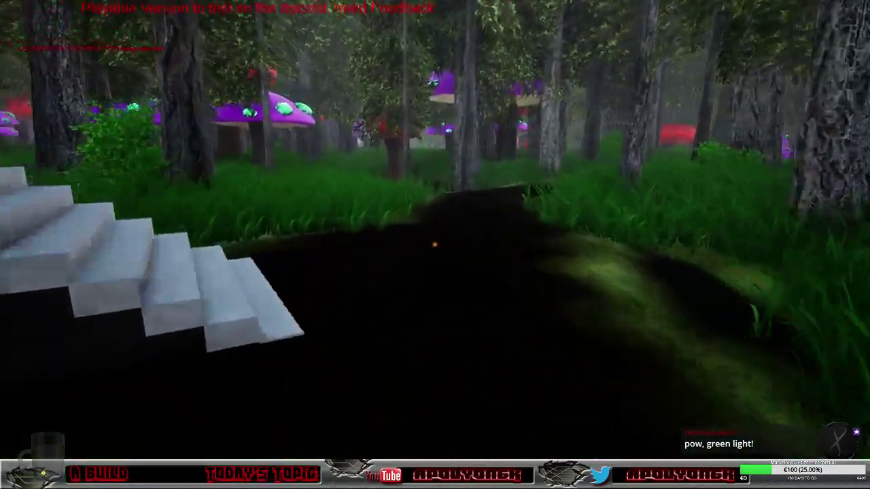
key("w")
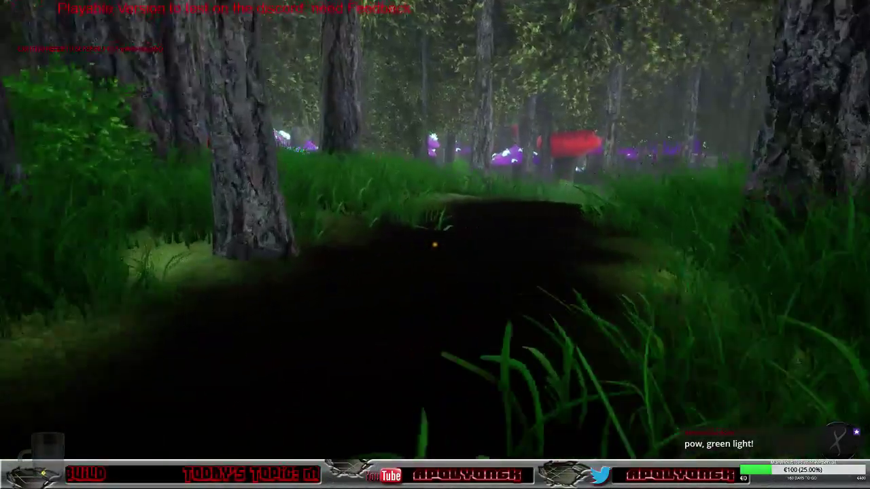
key("w")
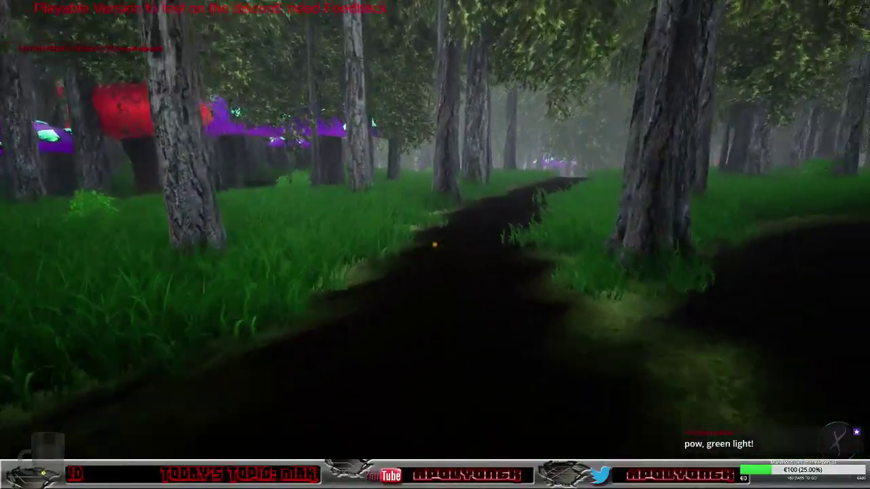
key("w")
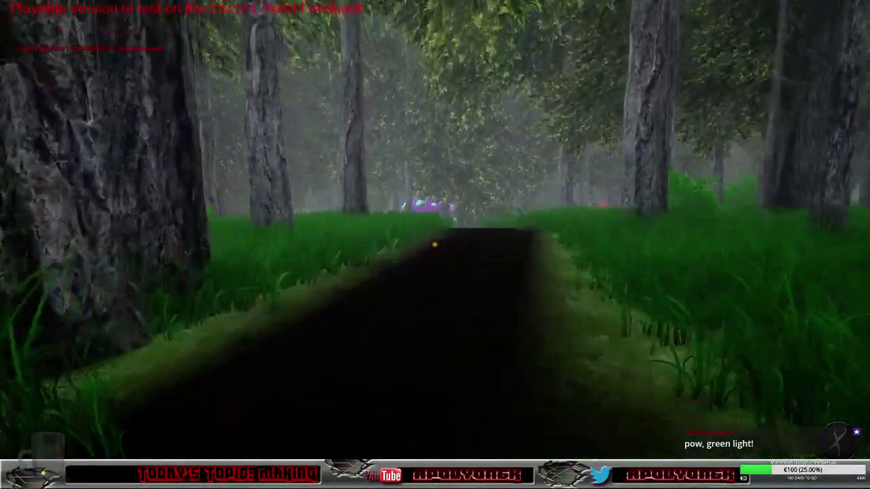
key("w")
key("w")
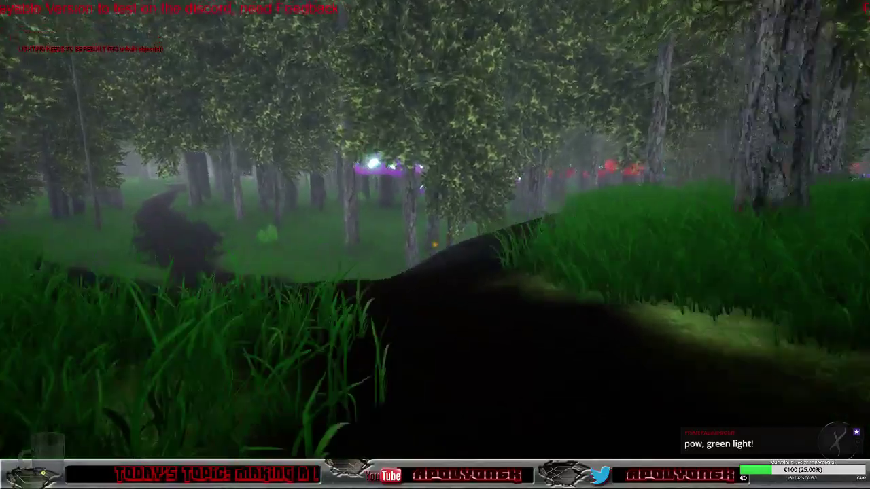
key("w")
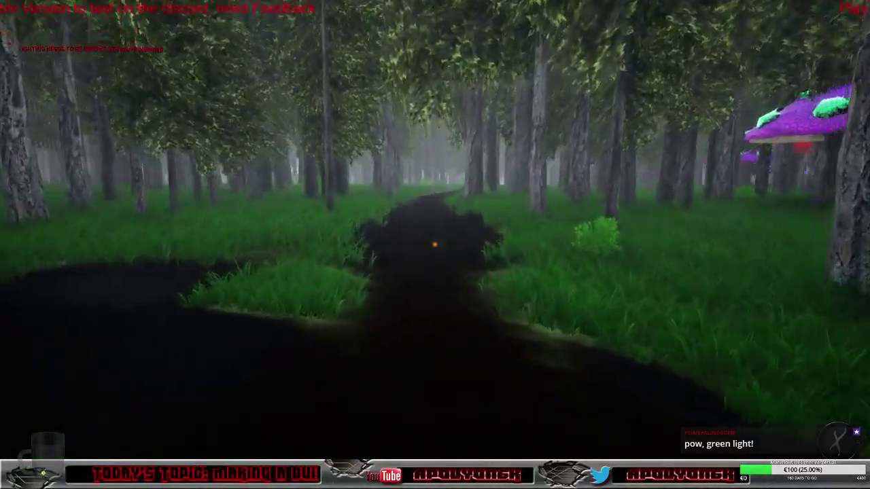
key("w")
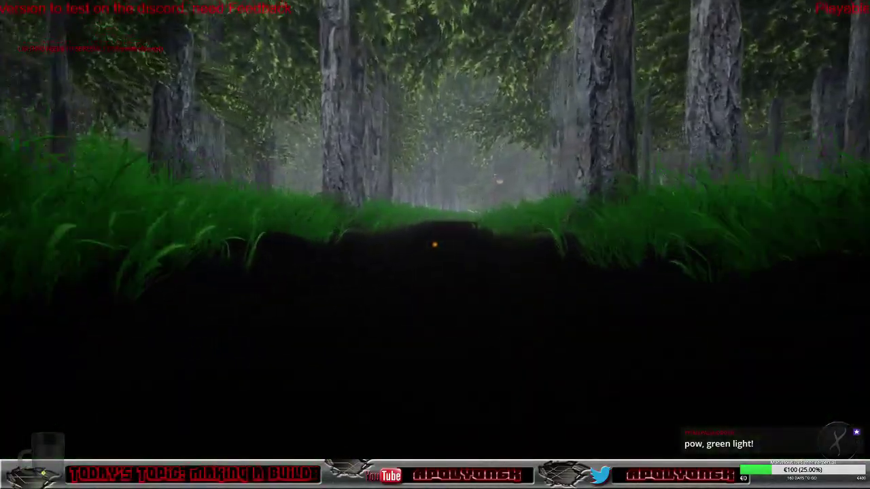
key("w")
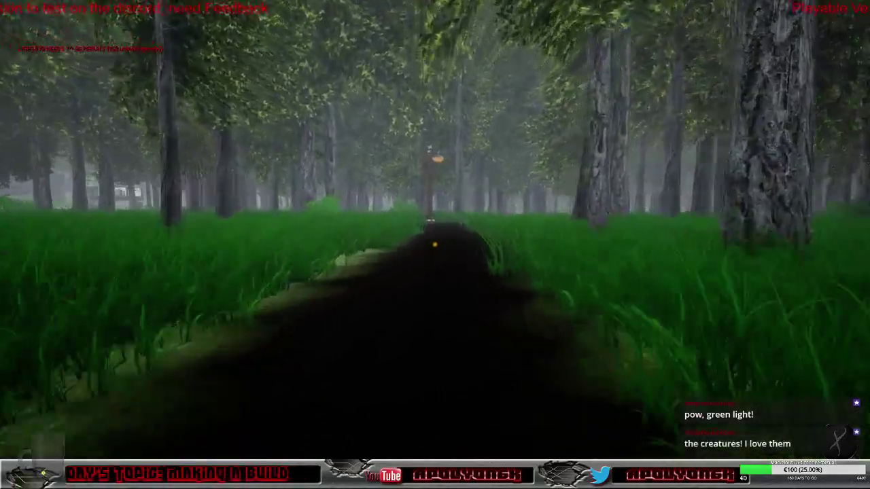
key("w")
key("w")
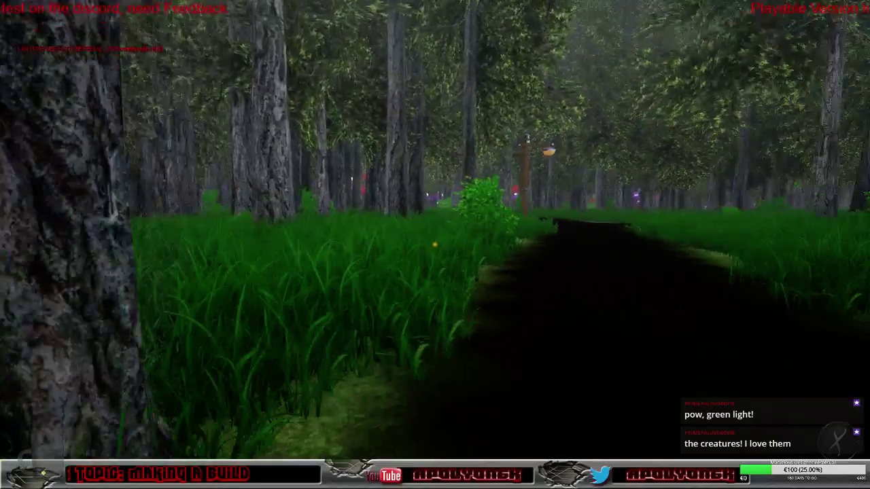
key("w")
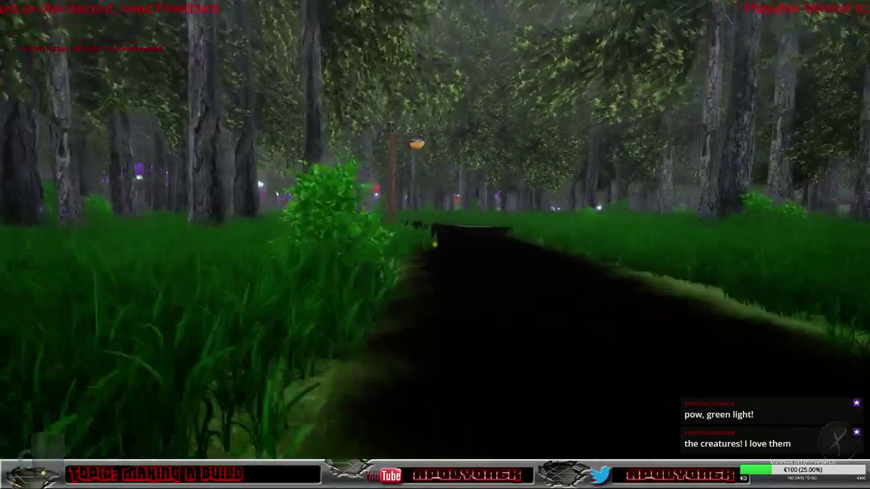
key("w")
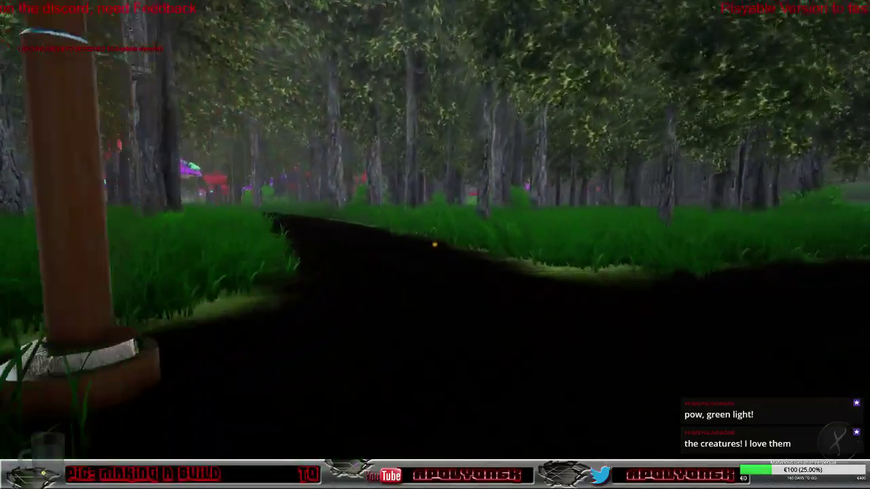
key("w")
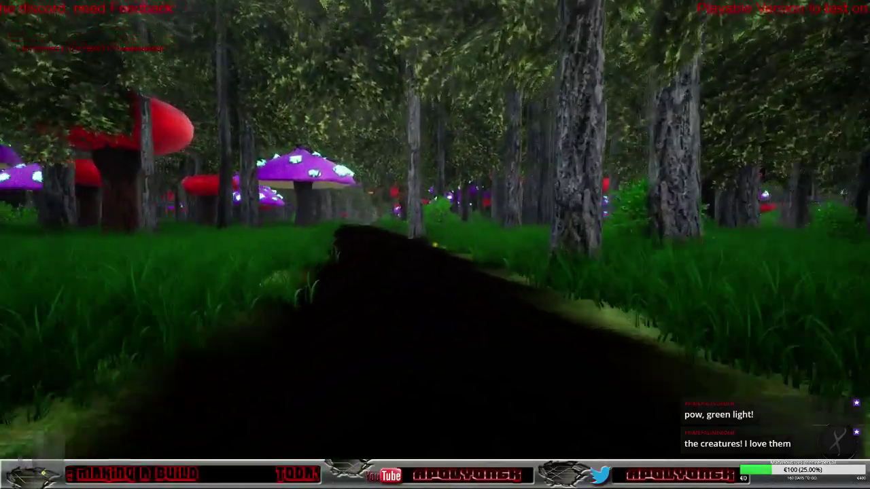
key("w")
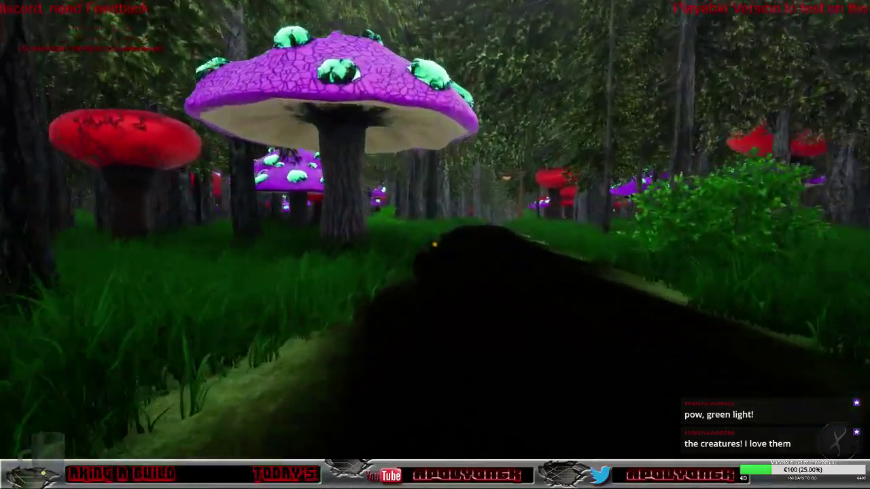
key("w")
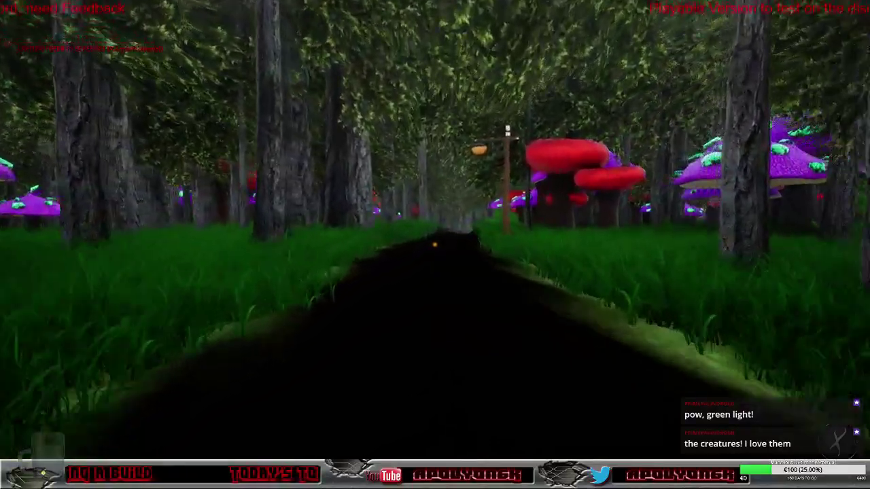
key("w")
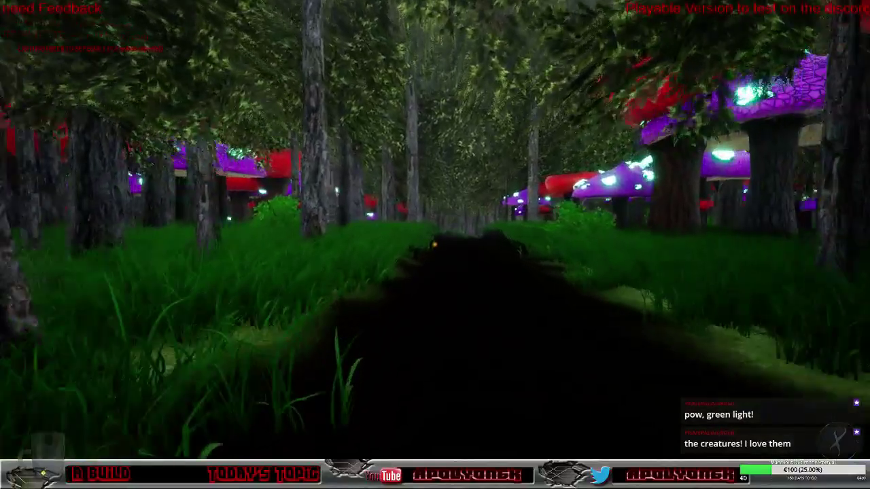
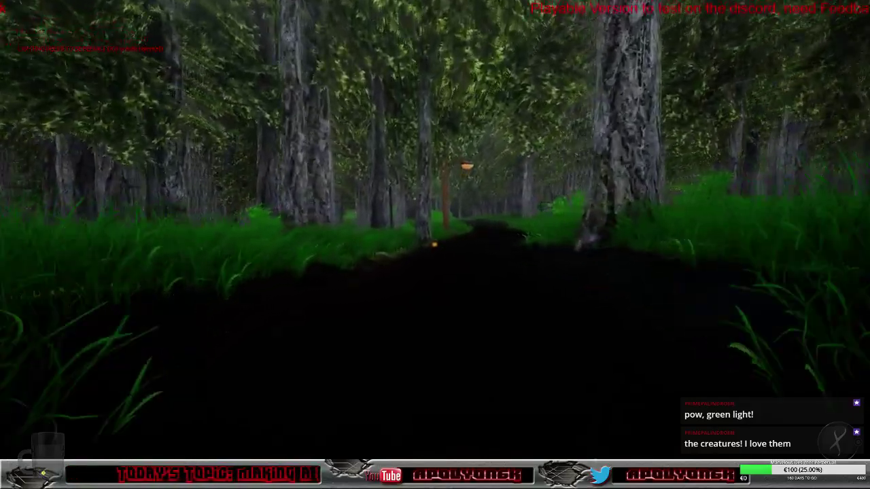
key("w")
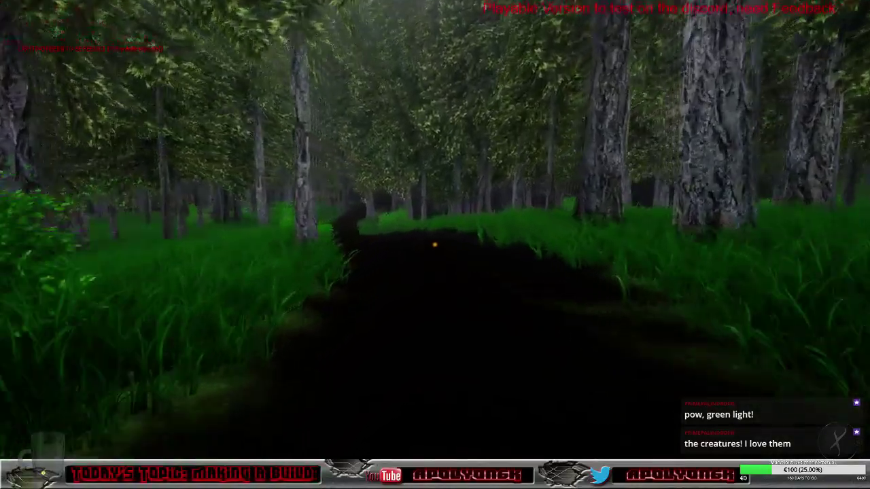
key("w")
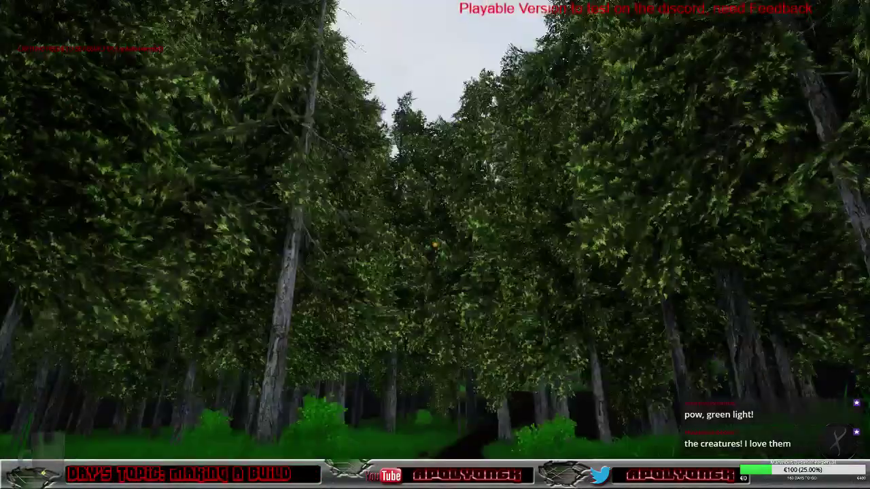
key("w")
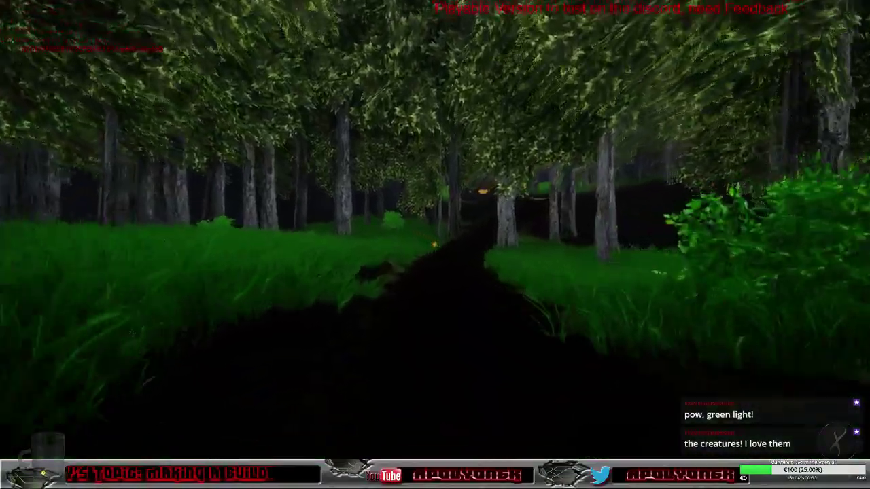
key("w")
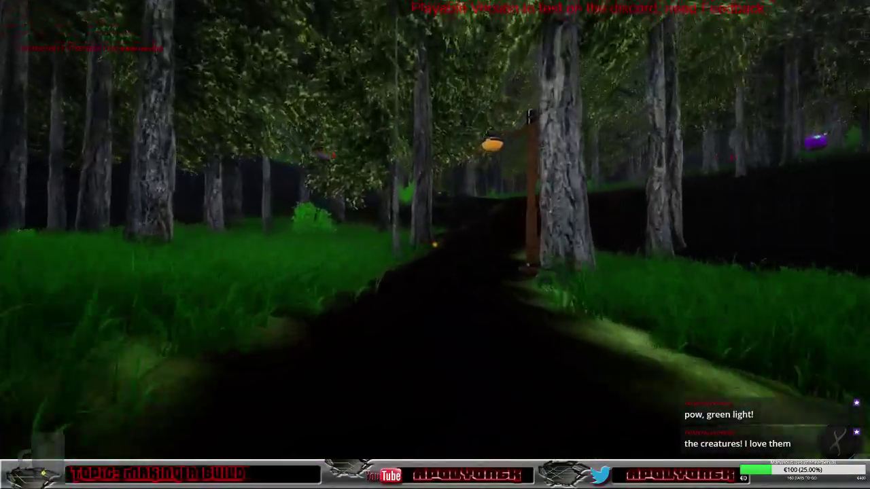
key("w")
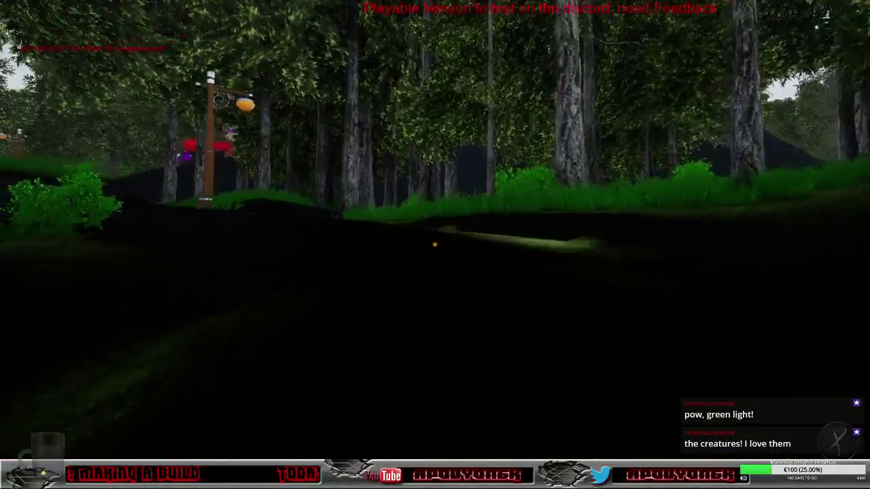
key("w")
key("w")
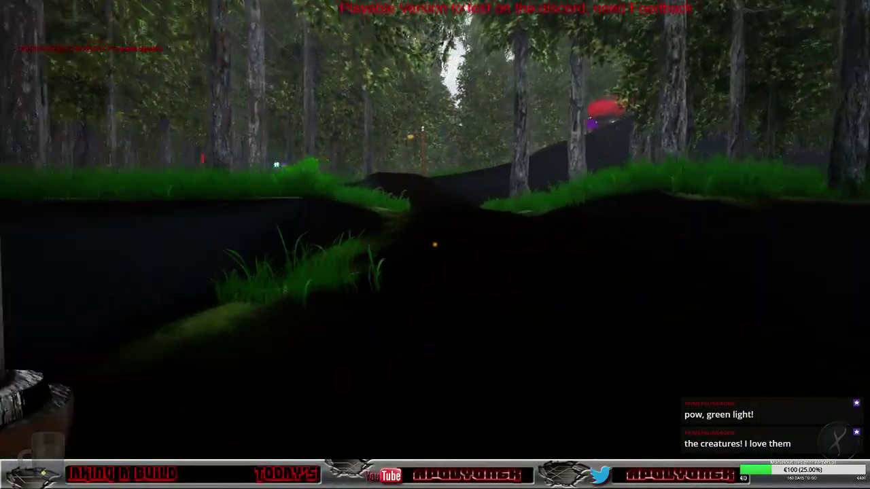
key("w")
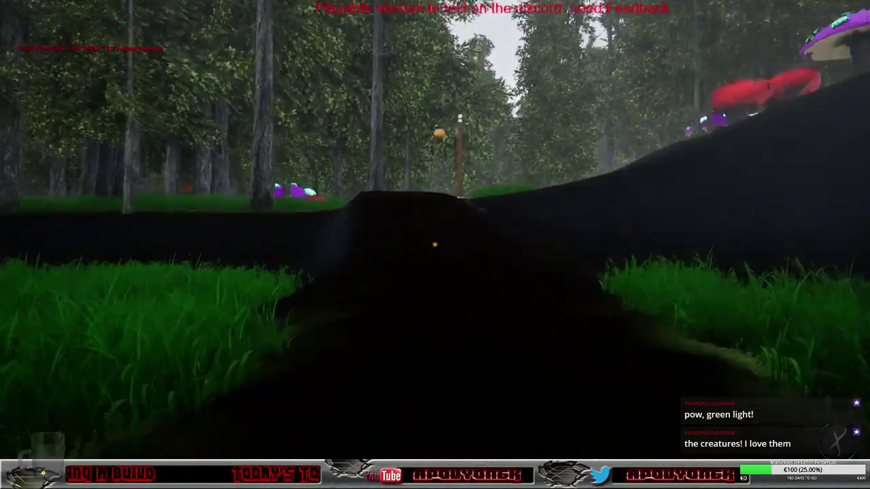
key("w")
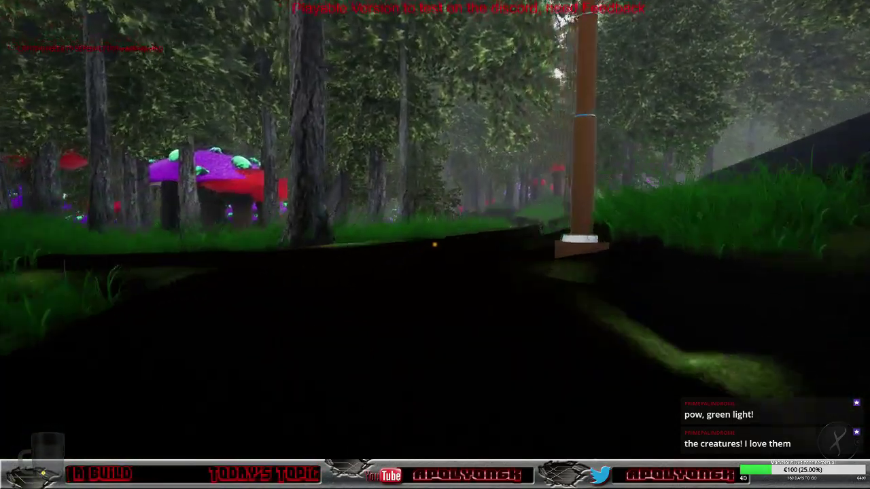
key("w")
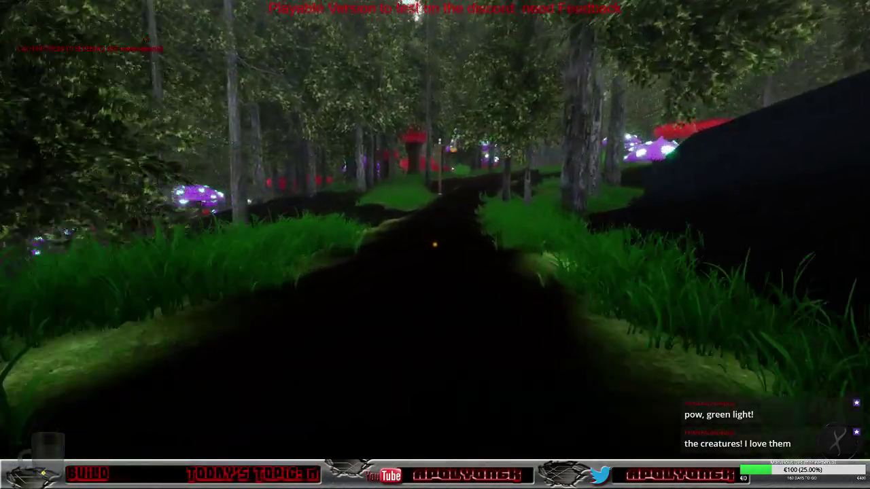
key("w")
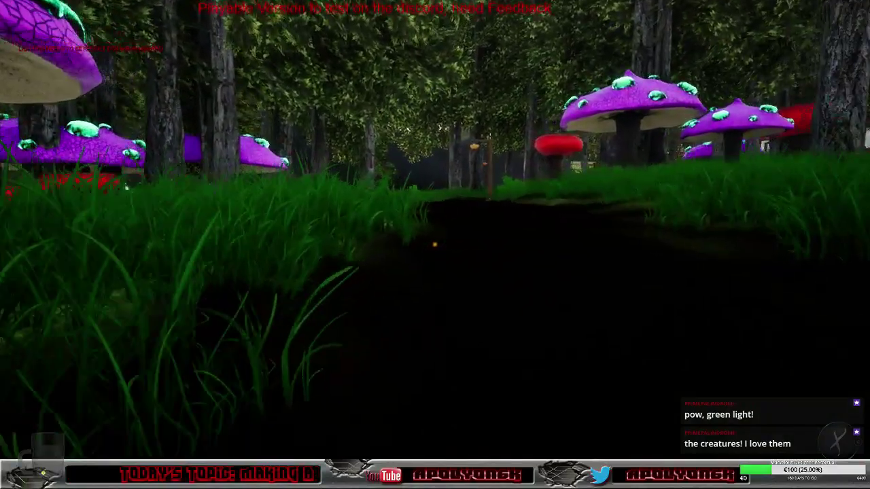
key("w")
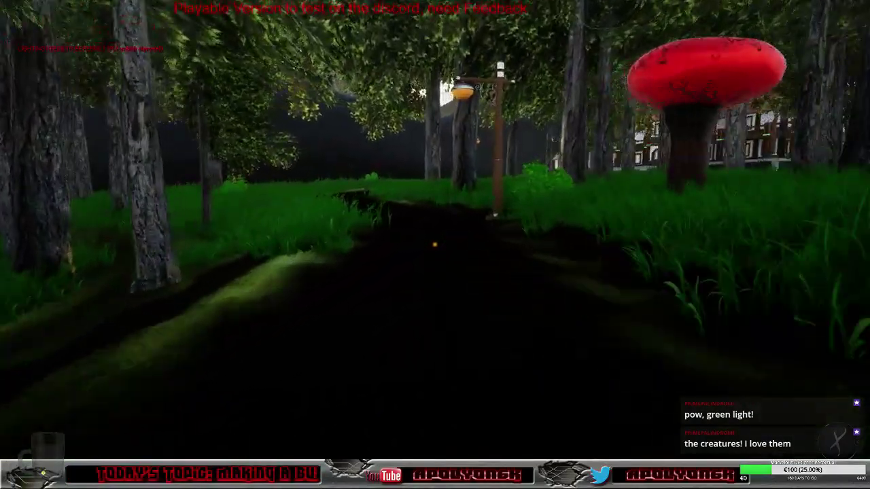
key("w")
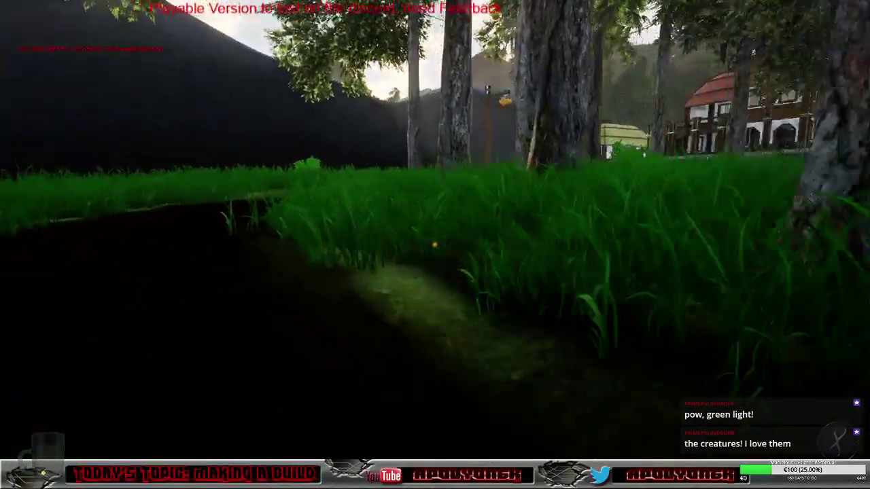
key("w")
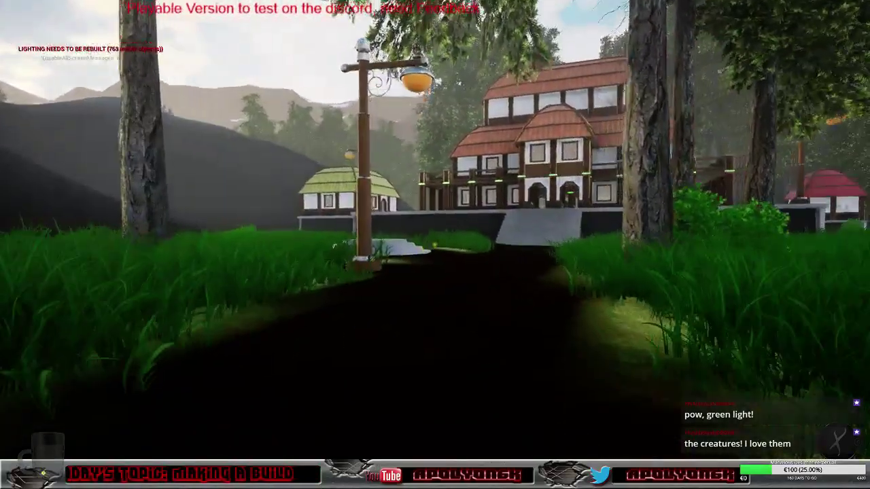
key("w")
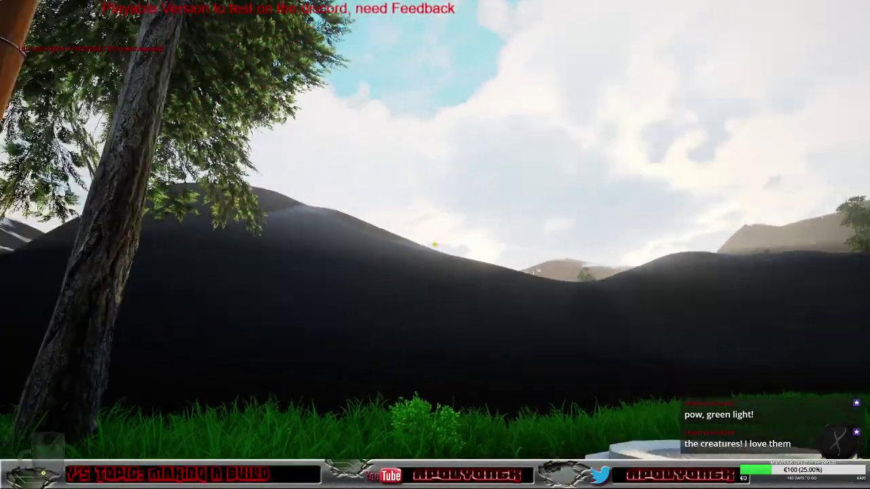
key("w")
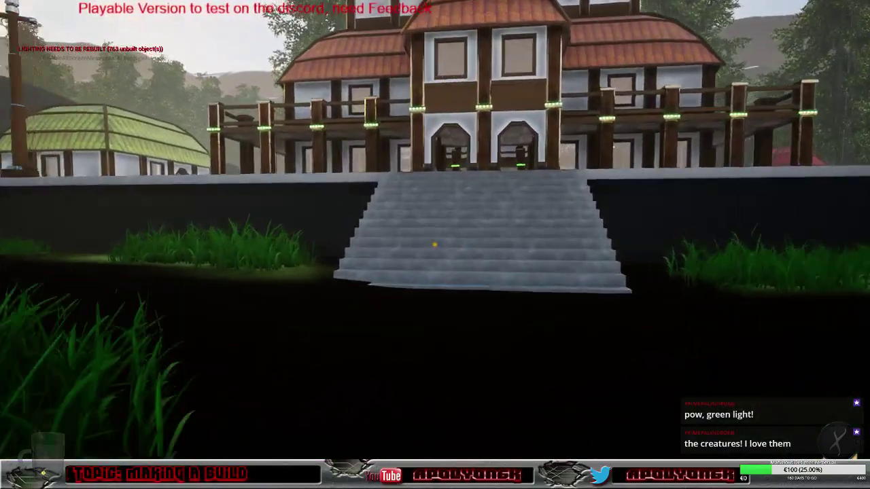
key("w")
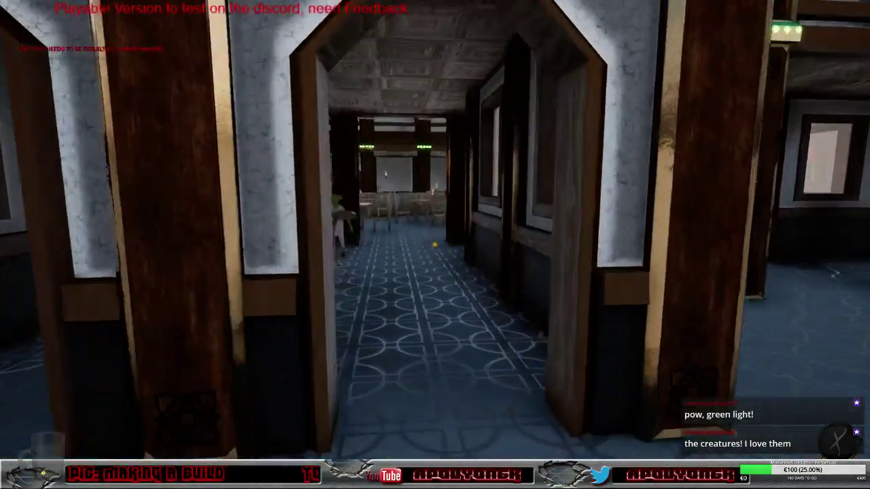
key("w")
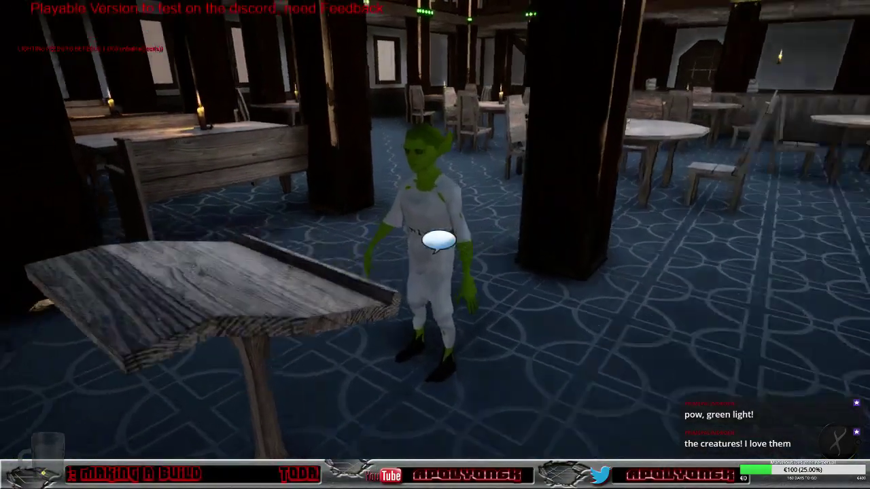
Talk to the goblin in the brewery, leave the conversation and review the Get Beer quest in the quest log.
key("e")
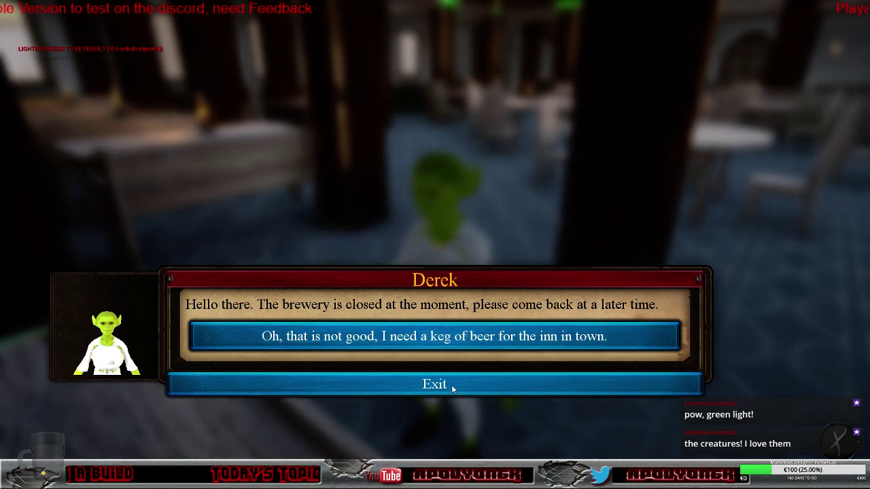
left_click(435, 384)
key("j")
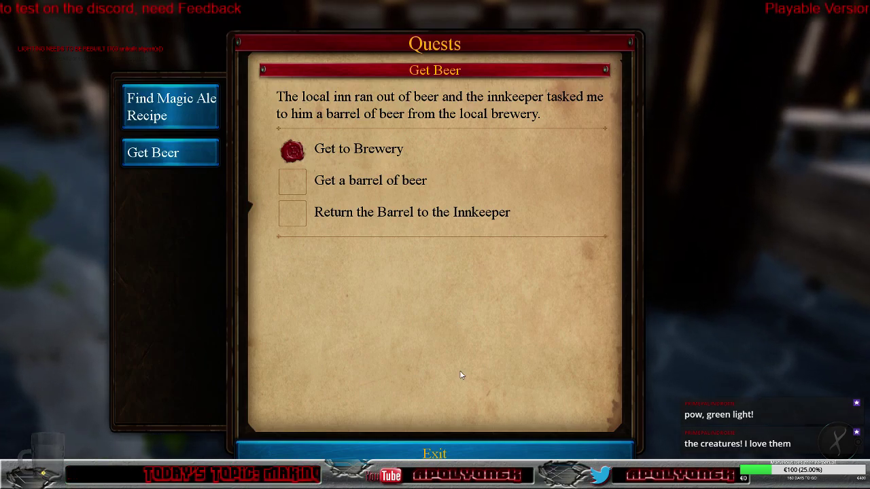
left_click(443, 455)
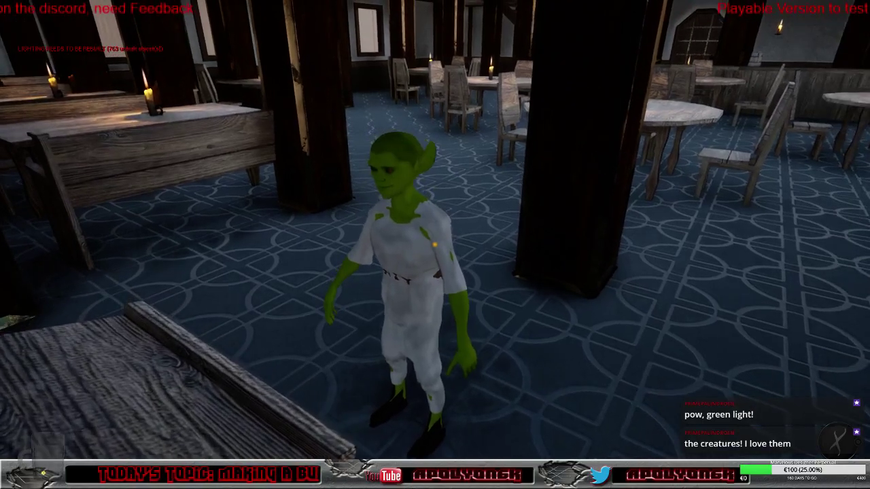
Ask the goblin for a keg of beer, accept his key and unlock the door leading deeper into the brewery.
key("e")
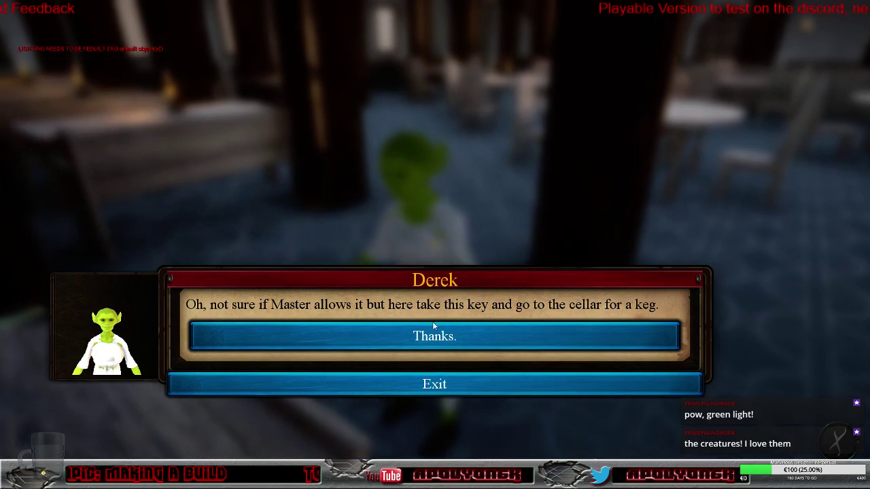
left_click(496, 332)
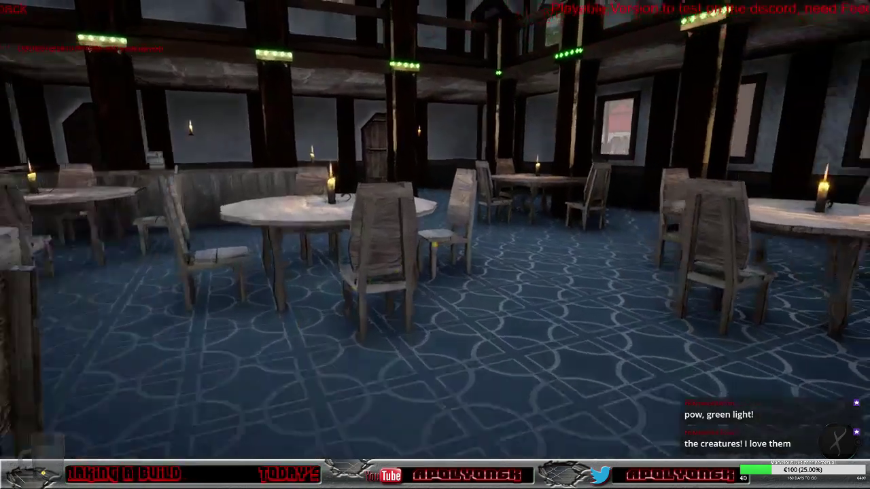
key("w")
key("w")
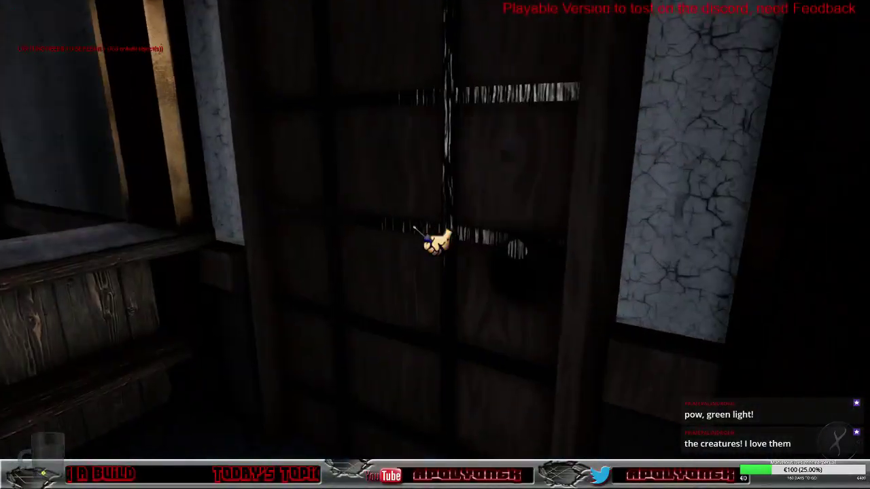
left_click(435, 245)
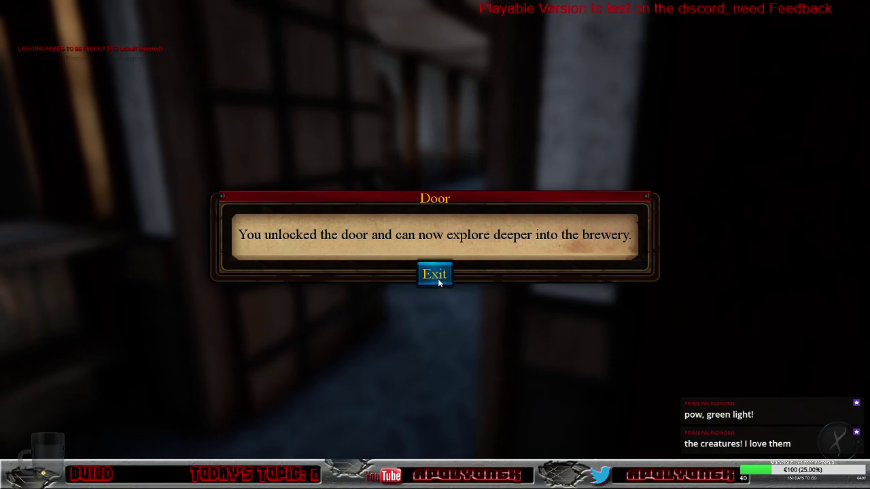
left_click(437, 278)
Walk through the unlocked door and down the candlelit stairs and corridors to the beer barrel in the cellar.
key("w")
key("w")
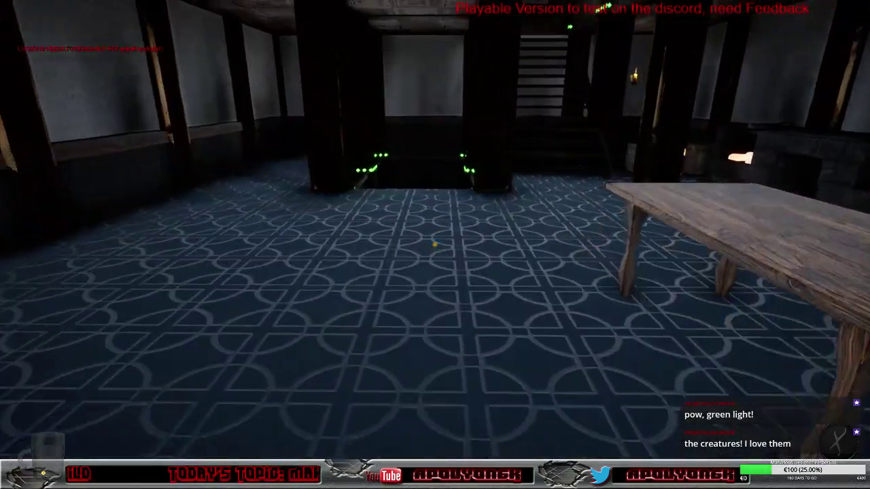
key("w")
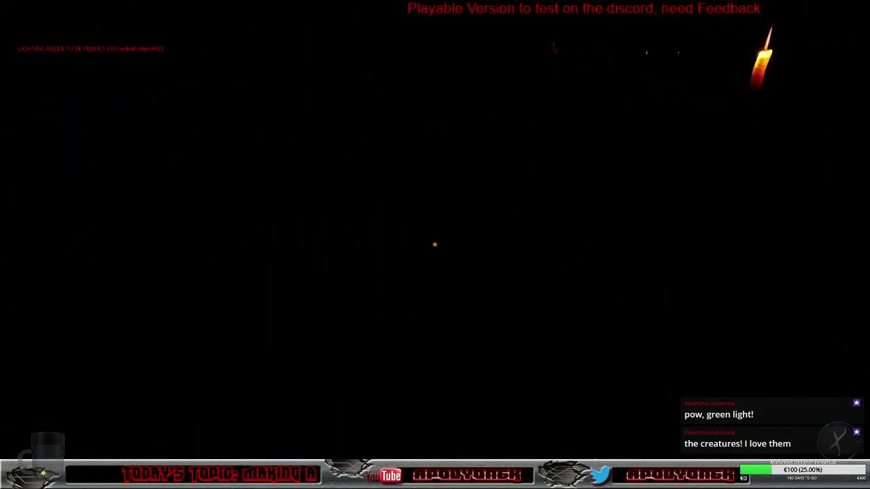
key("w")
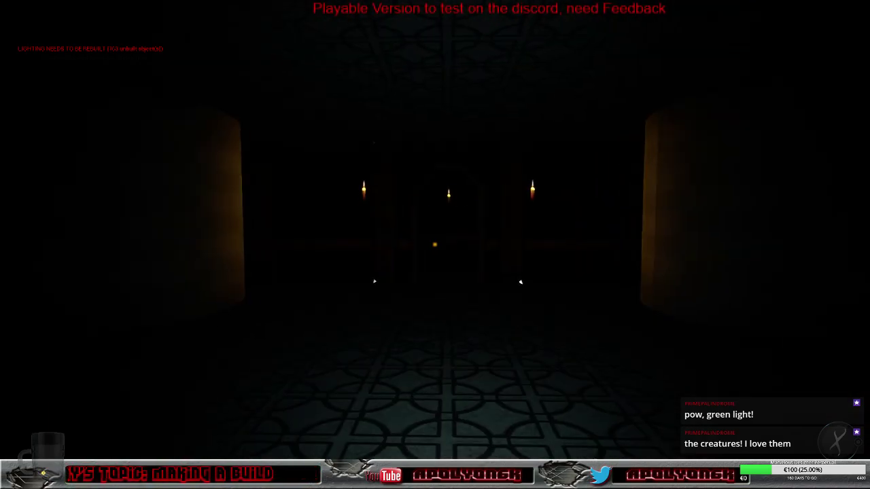
key("w")
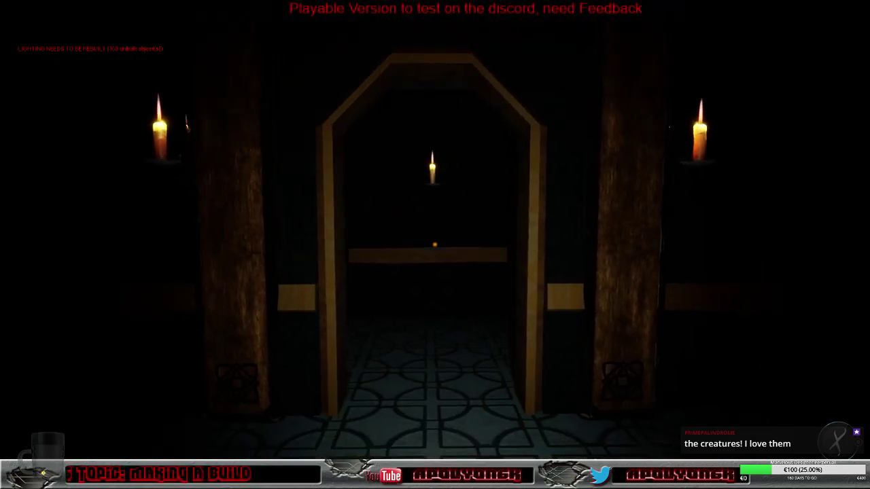
key("w")
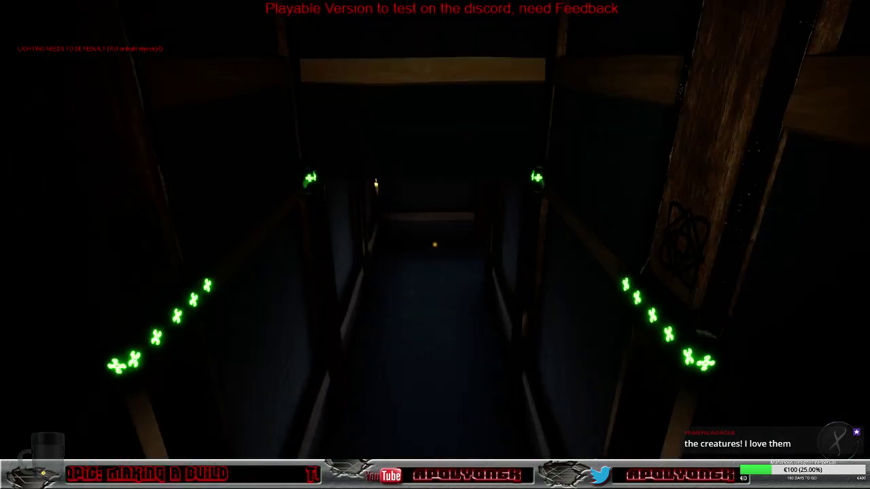
key("w")
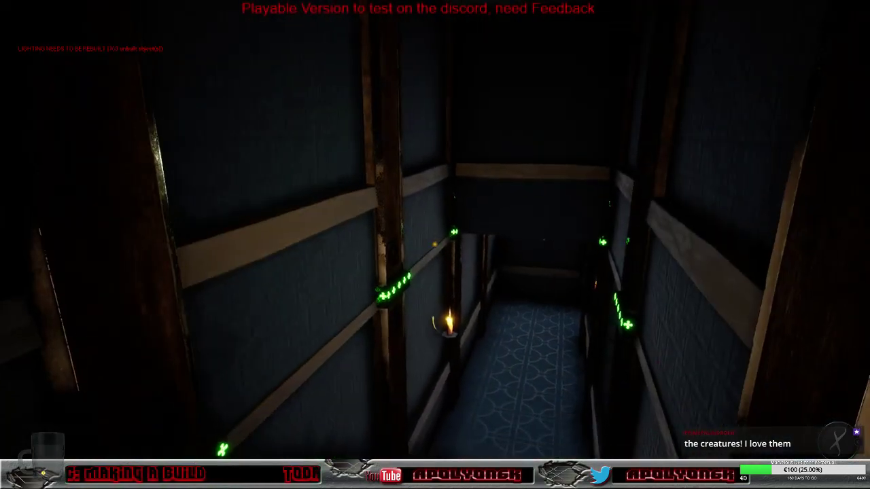
key("w")
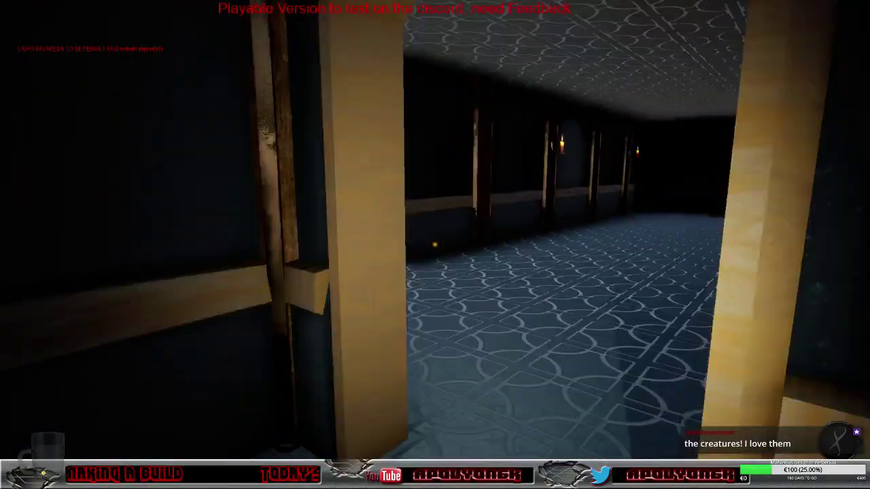
key("w")
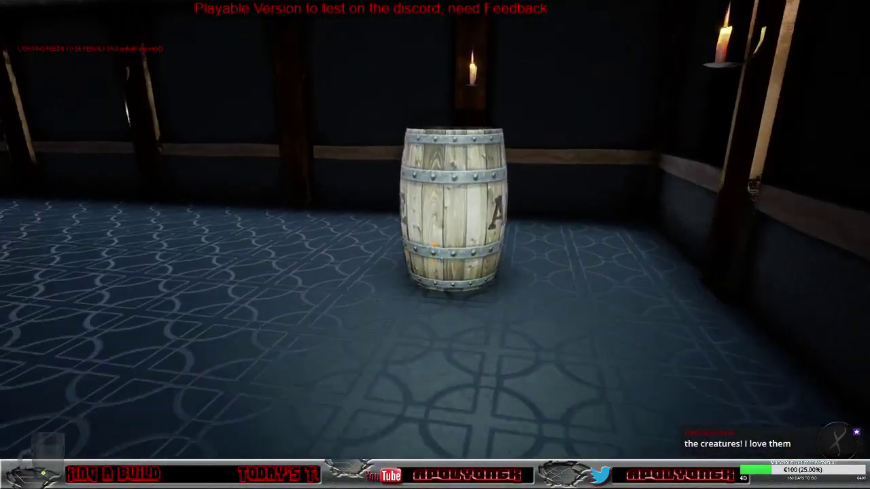
Walk around the cellar and inspect its walls, pillars and candle holders.
key("d")
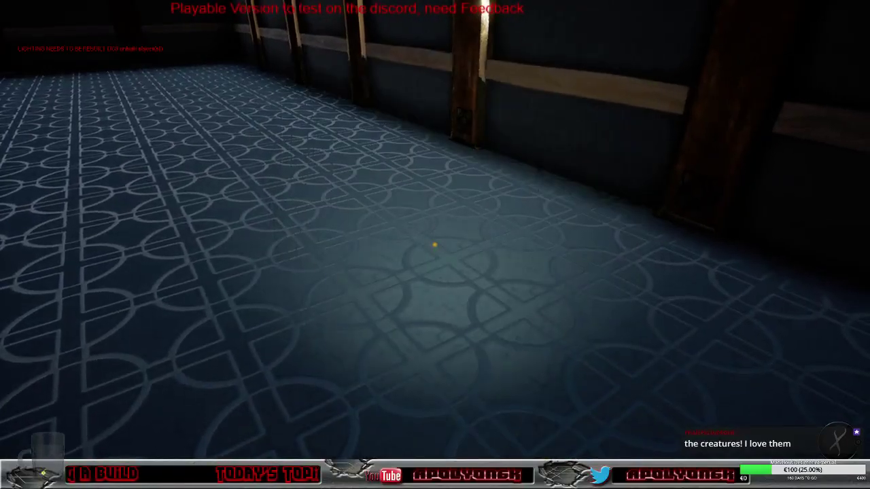
key("w")
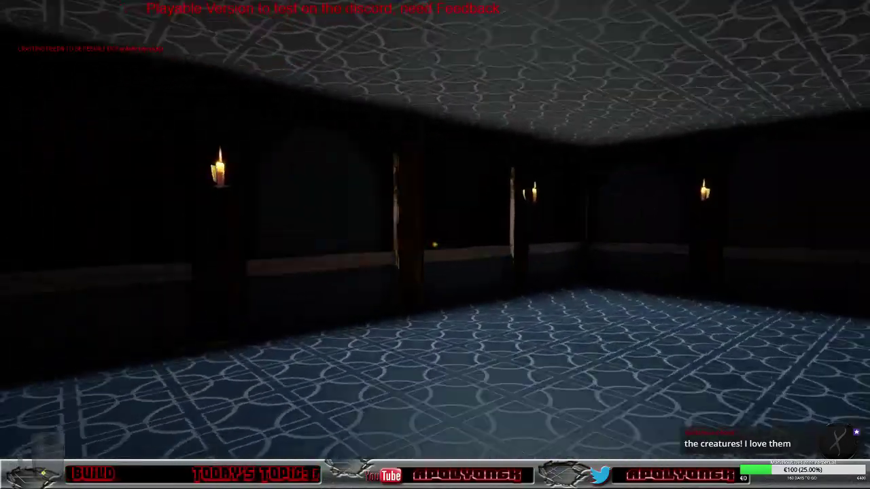
key("d")
key("w")
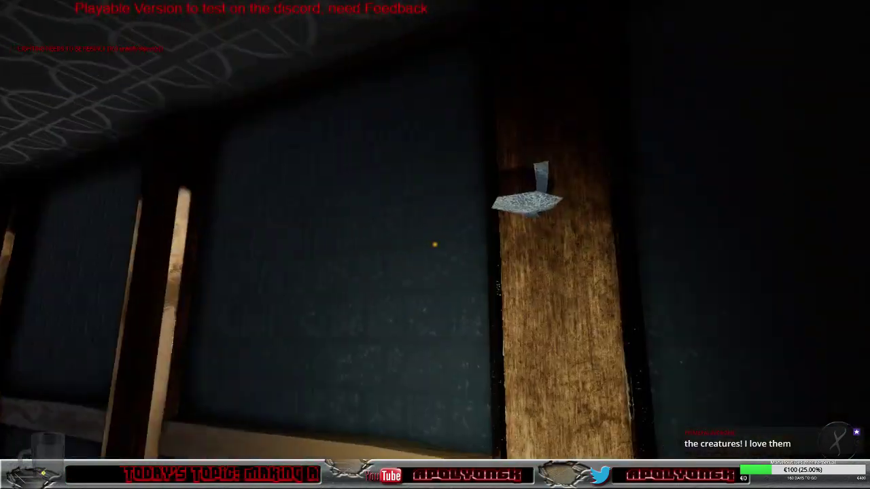
key("w")
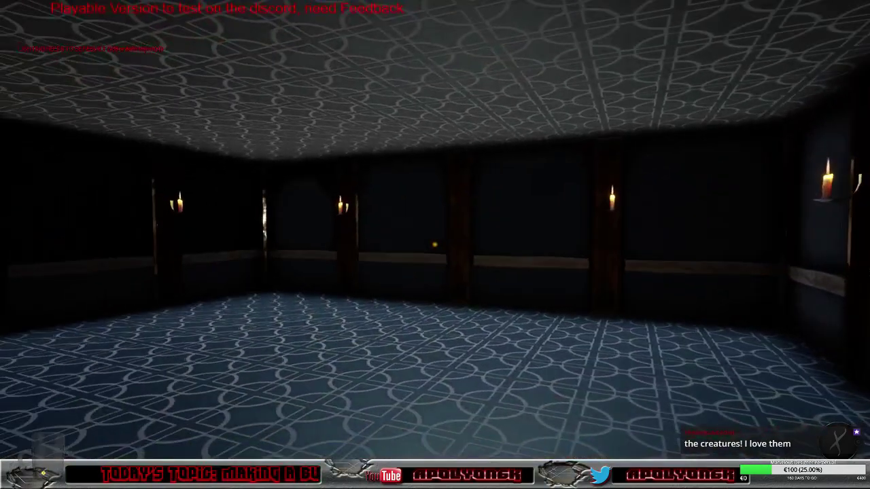
key("w")
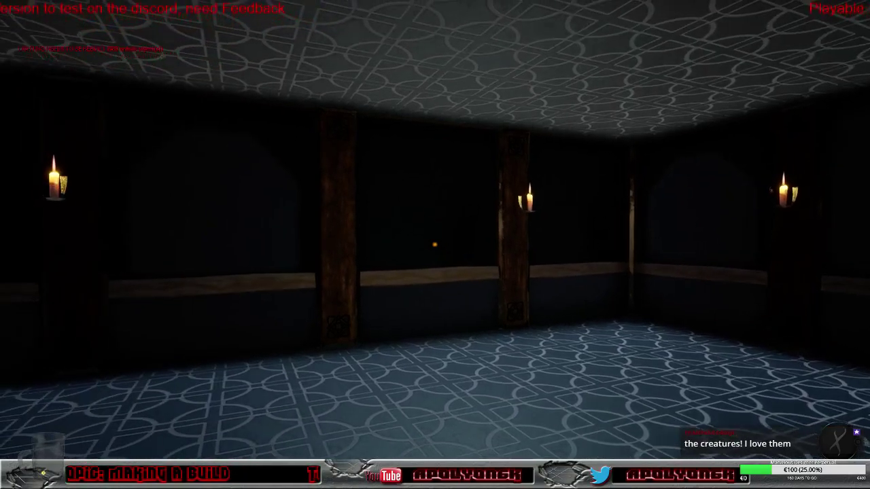
Review the Find Magic Ale Recipe quest in the quest log, and open and dismiss the pause menu.
key("j")
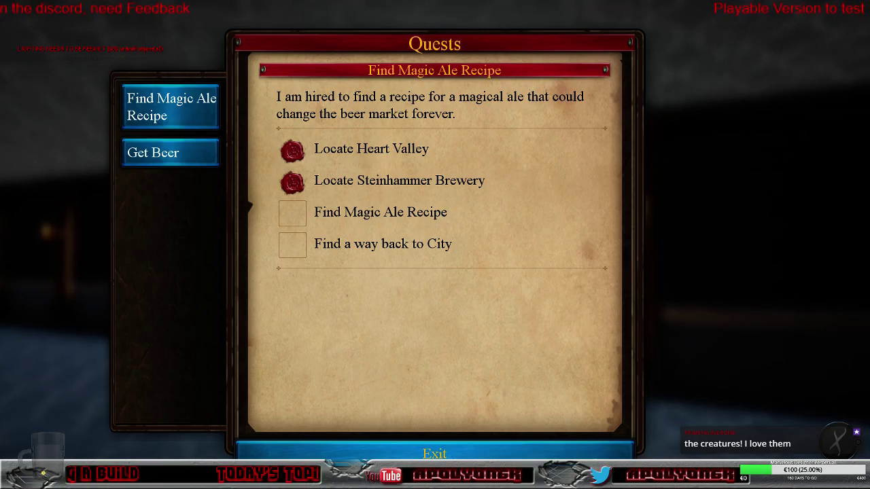
key("j")
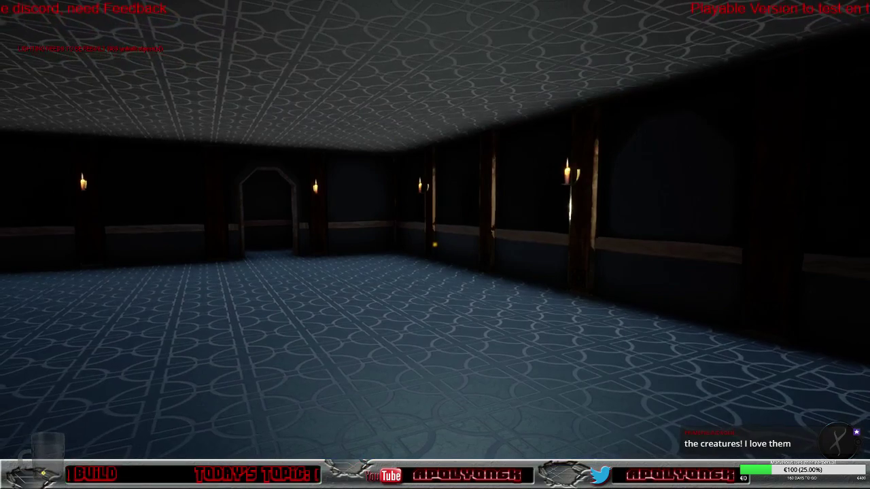
key("Escape")
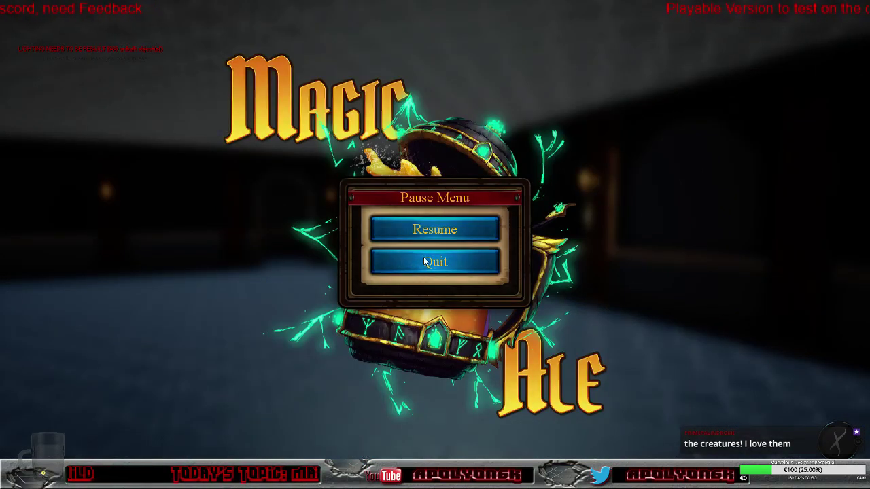
key("Escape")
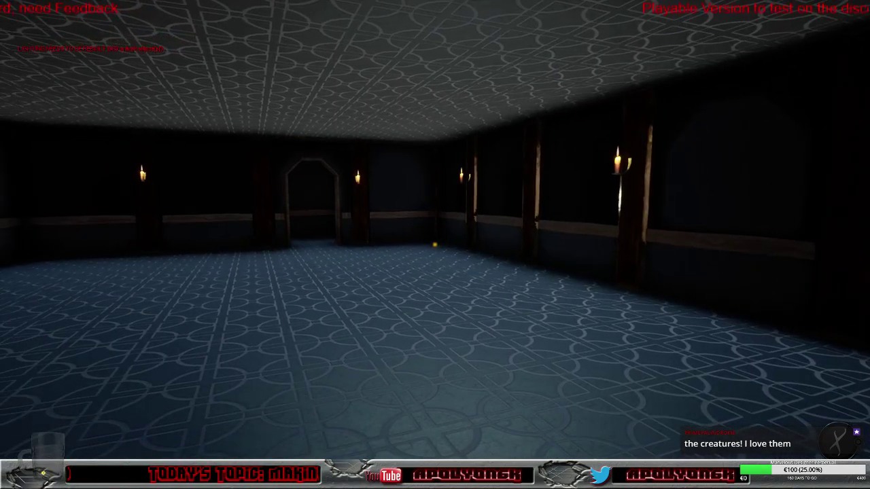
Teleport to Market square in town and from there to West Gate of Town.
key("t")
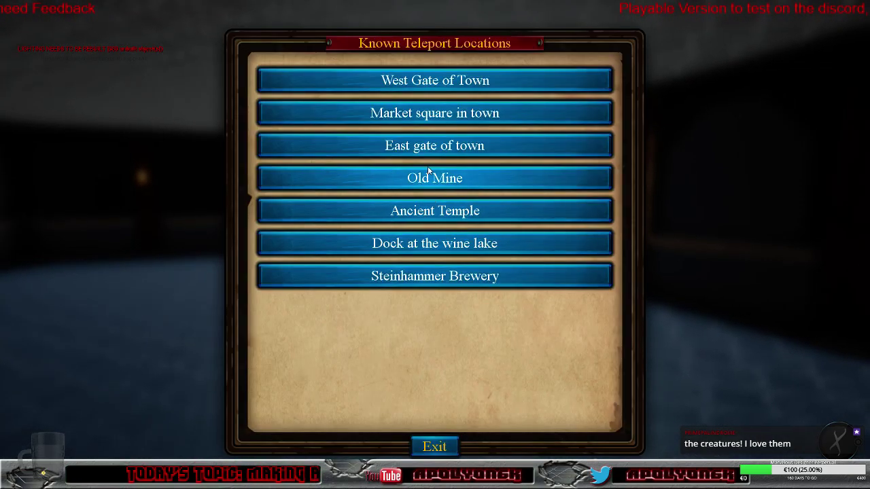
left_click(416, 117)
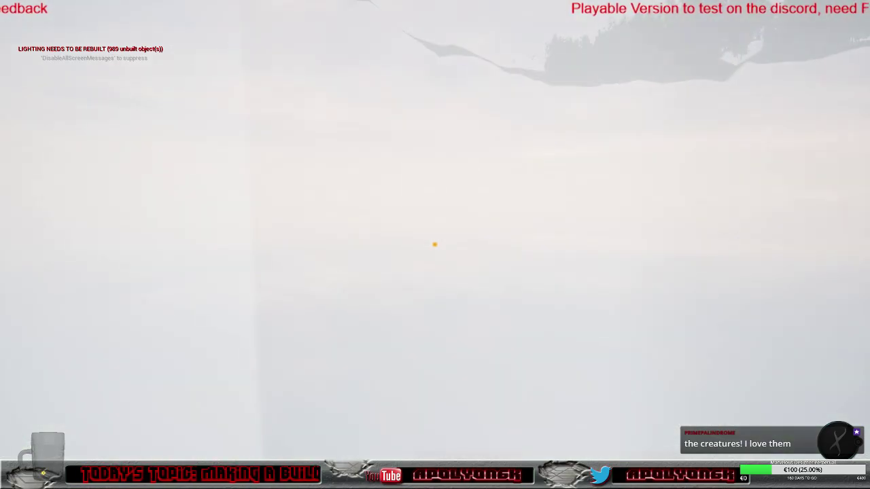
key("t")
left_click(419, 80)
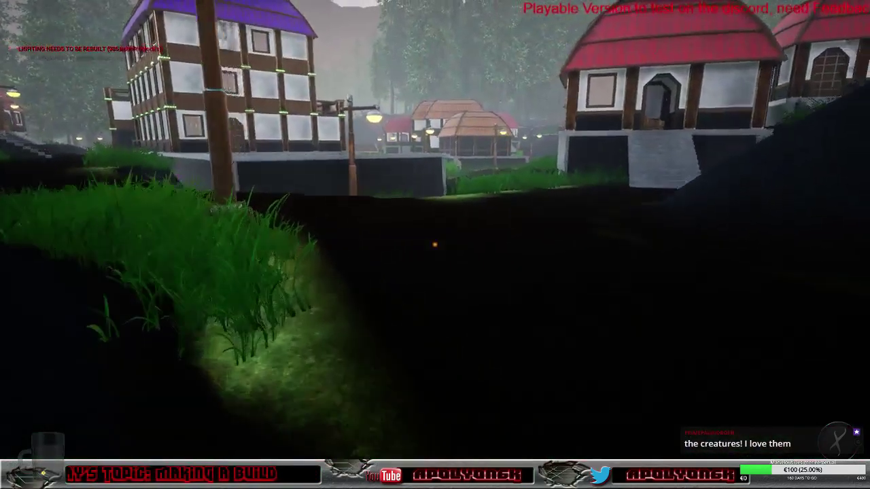
Walk from the west gate through the town to the round stepped stone platform and climb onto it.
key("w")
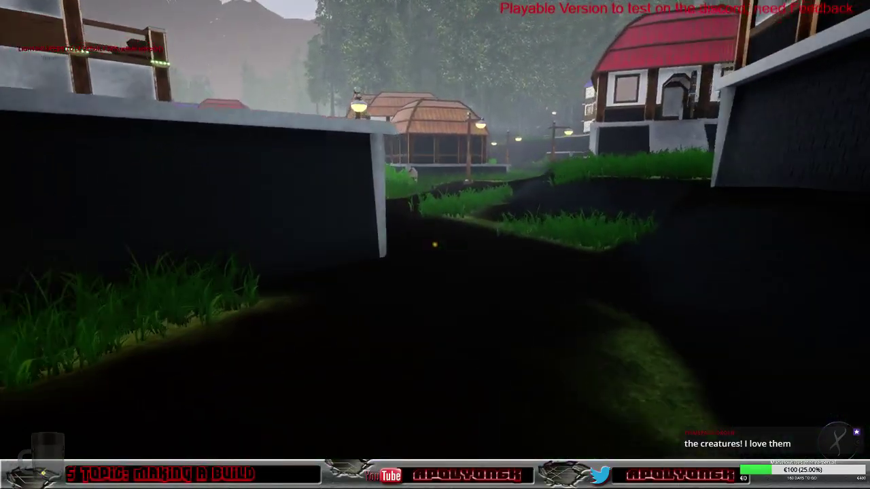
key("w")
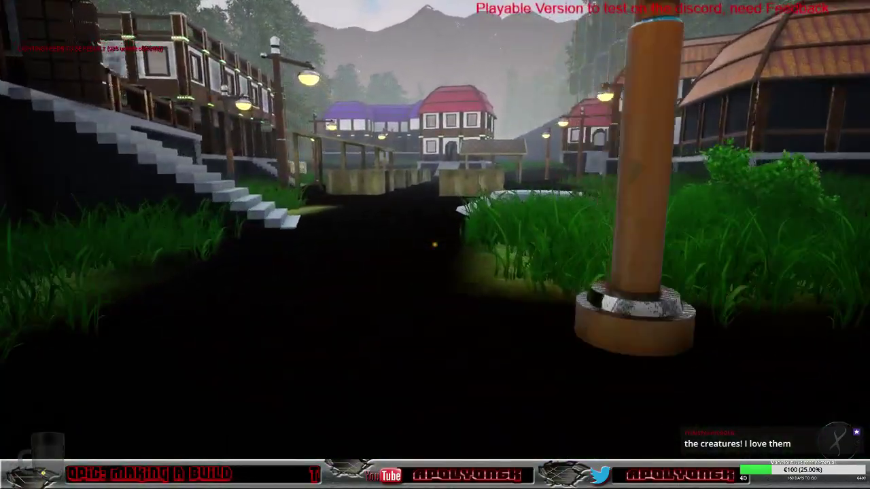
key("w")
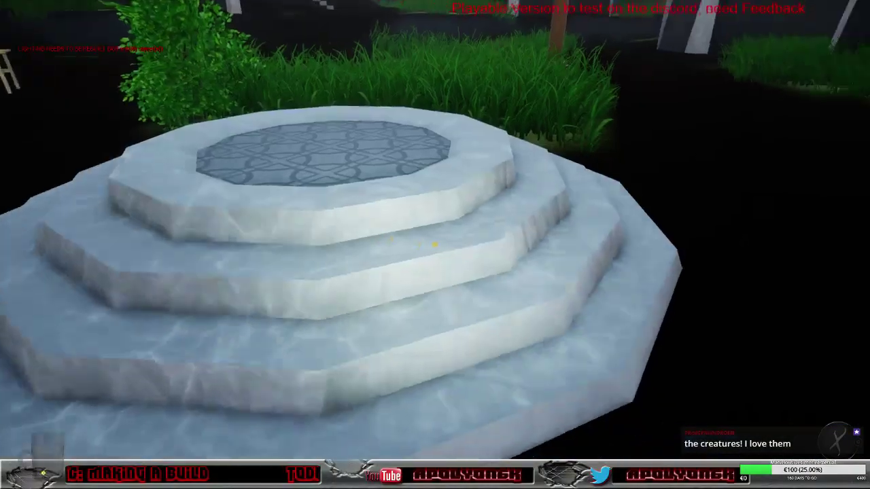
key("s")
key("w")
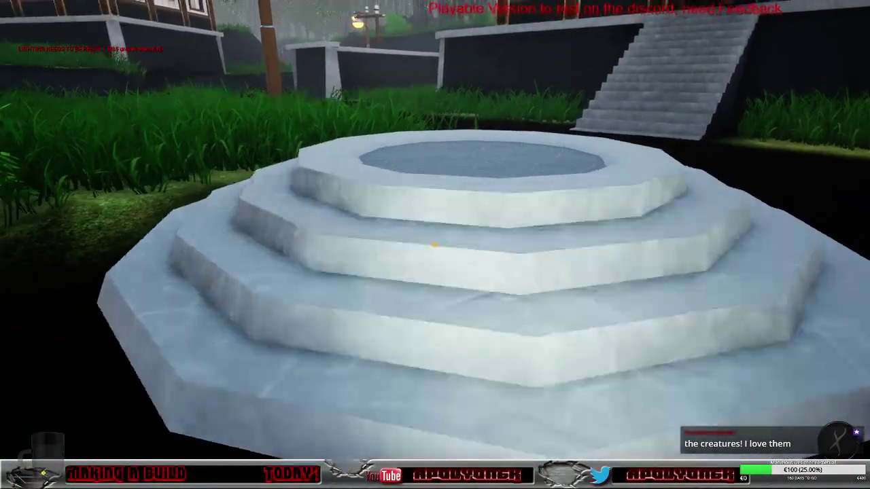
key("w")
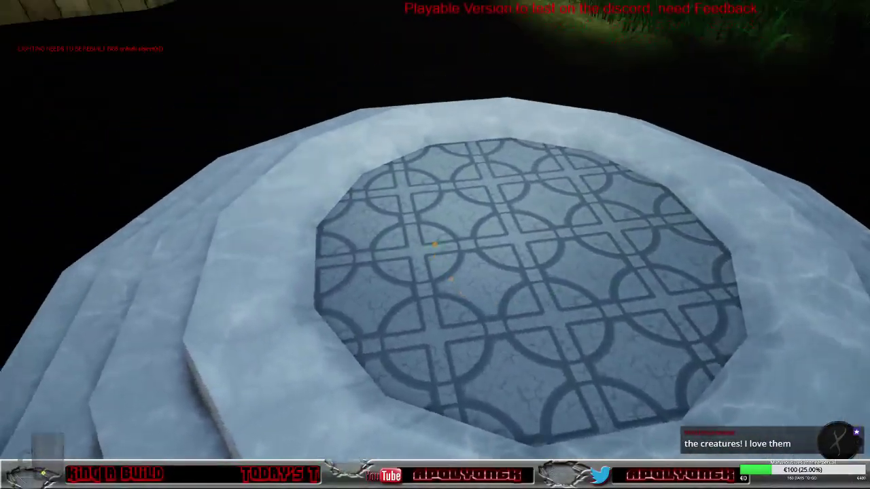
Climb the stone stairs into the timber-framed building and open the journal at the Dec 1, 3267 entry.
key("w")
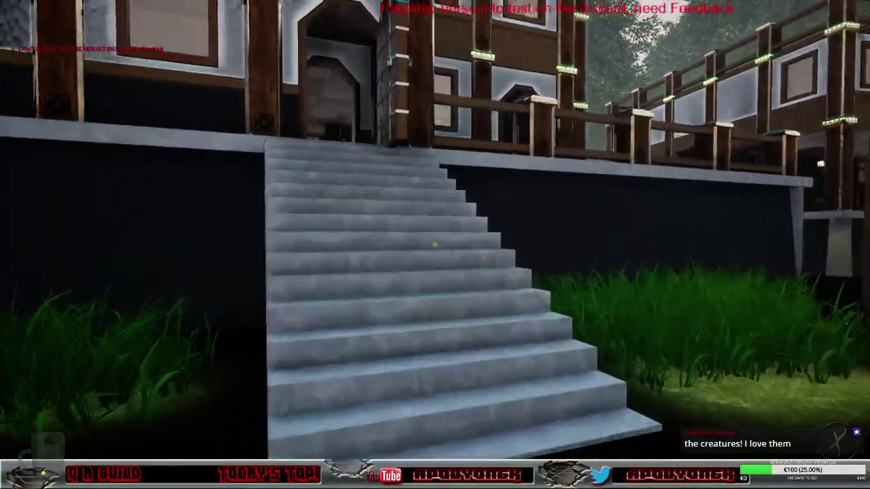
key("w")
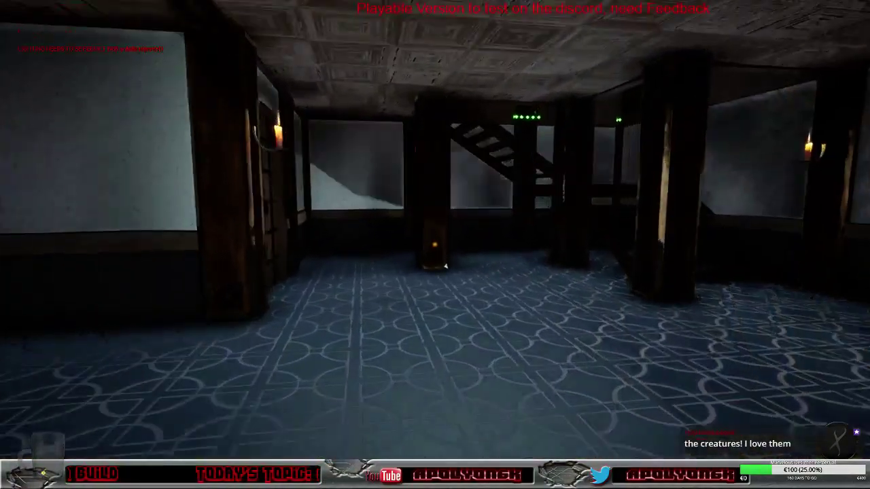
key("j")
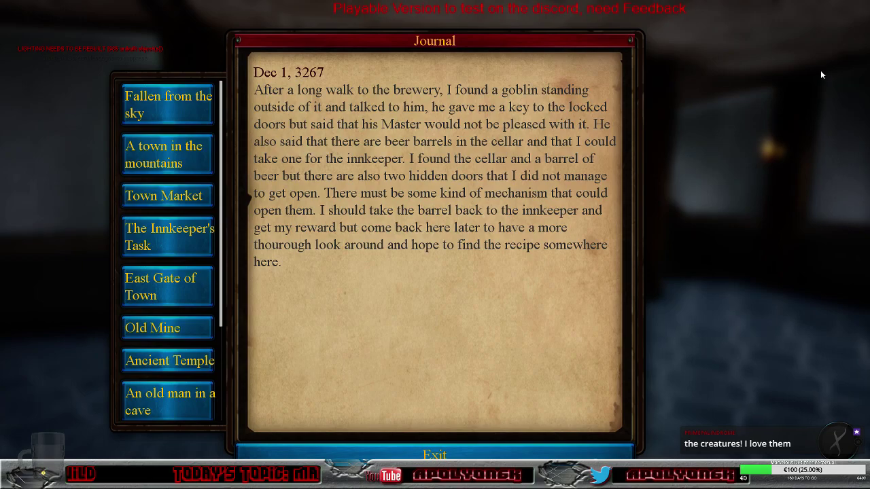
Close the journal and climb the wooden stairs inside the building to the innkeeper on the upper floor.
left_click(435, 455)
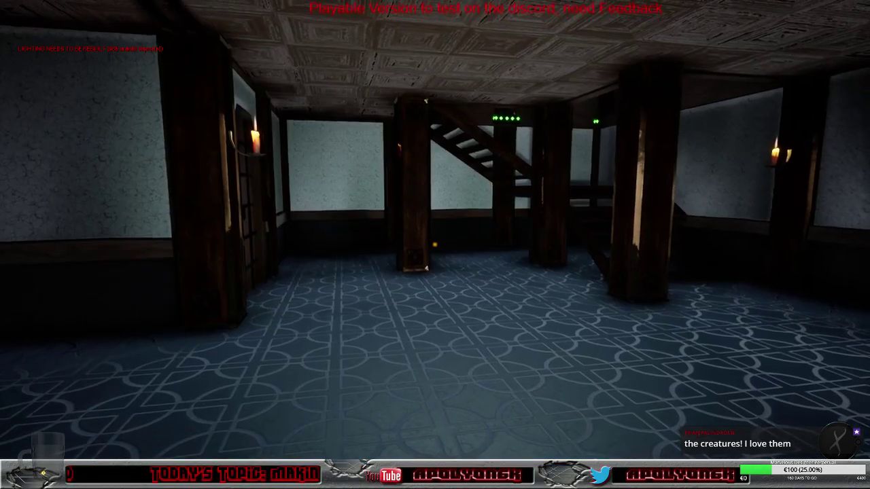
key("w")
key("w")
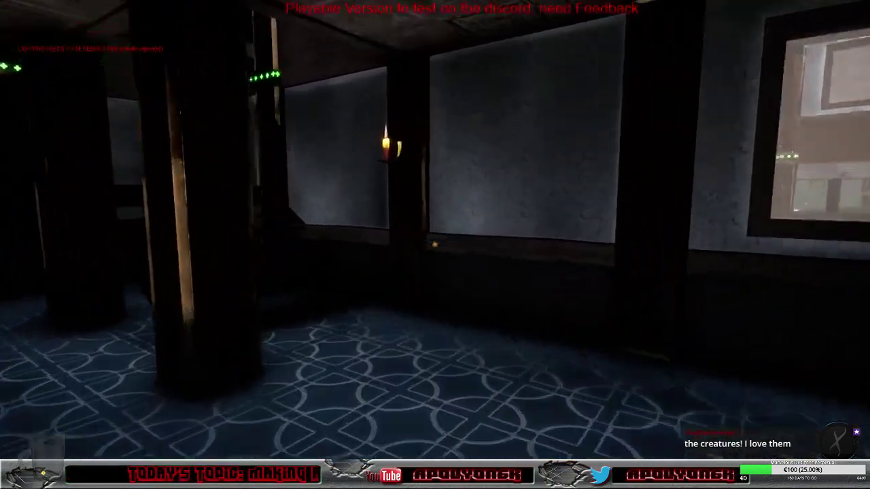
key("w")
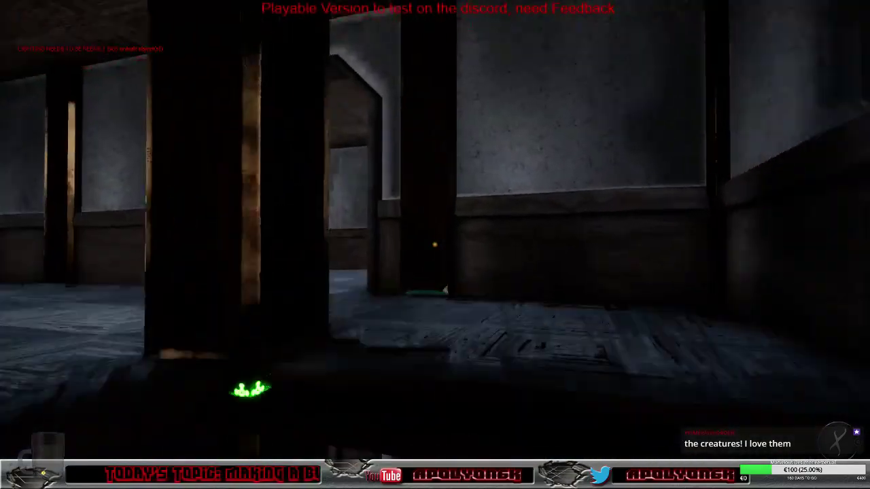
key("w")
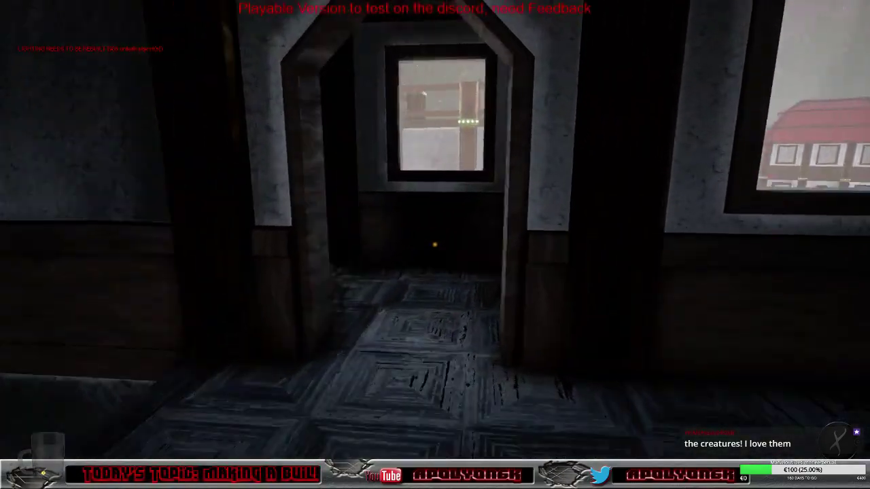
key("w")
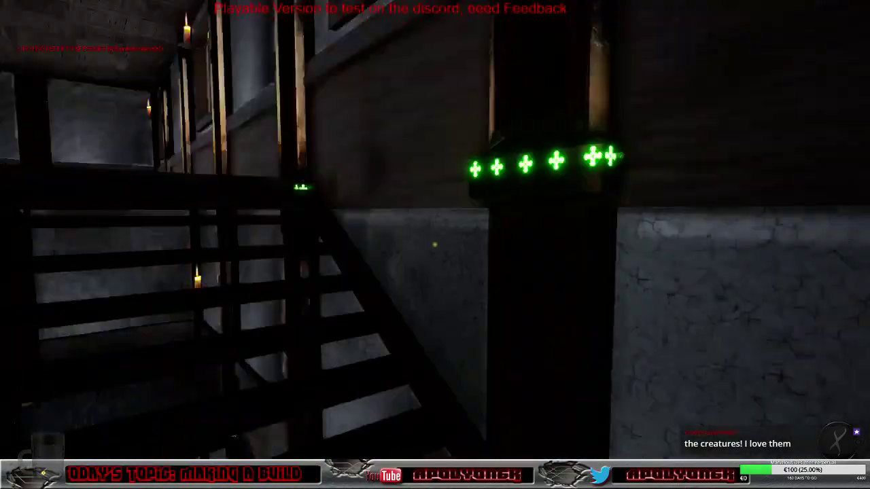
key("w")
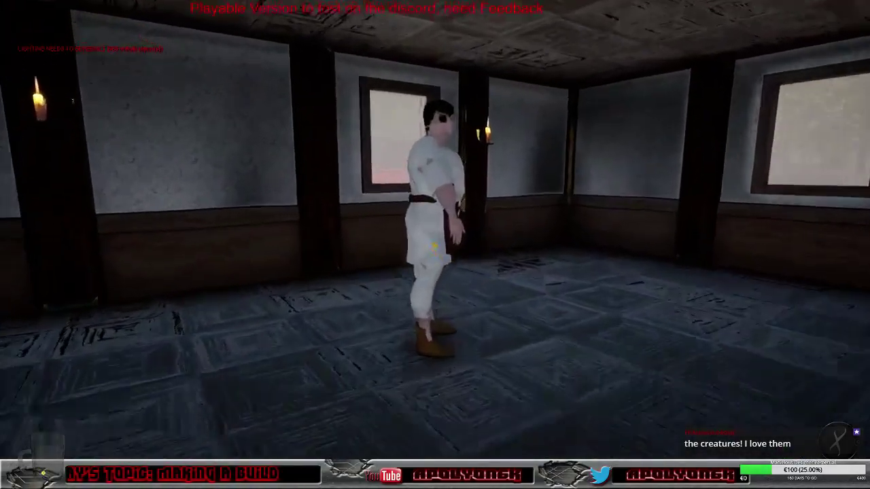
Hand the beer to the innkeeper for the agreed 100 coins, thank him, and check the inventory.
key("e")
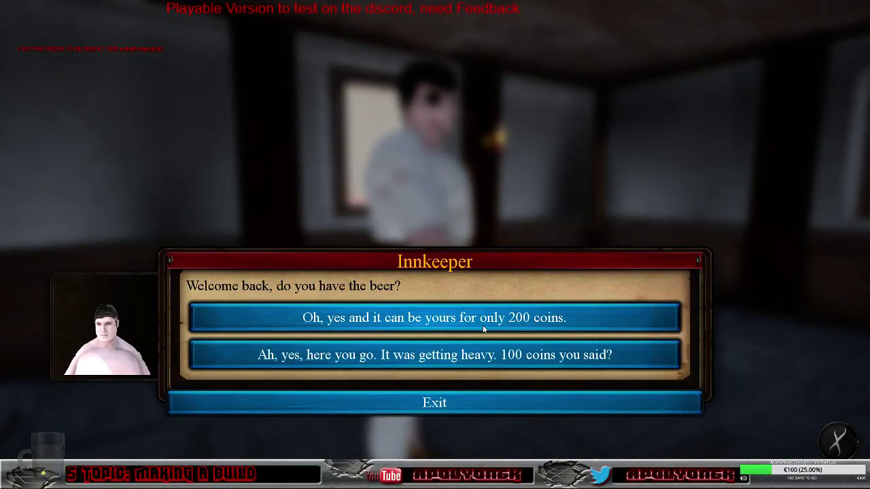
left_click(384, 363)
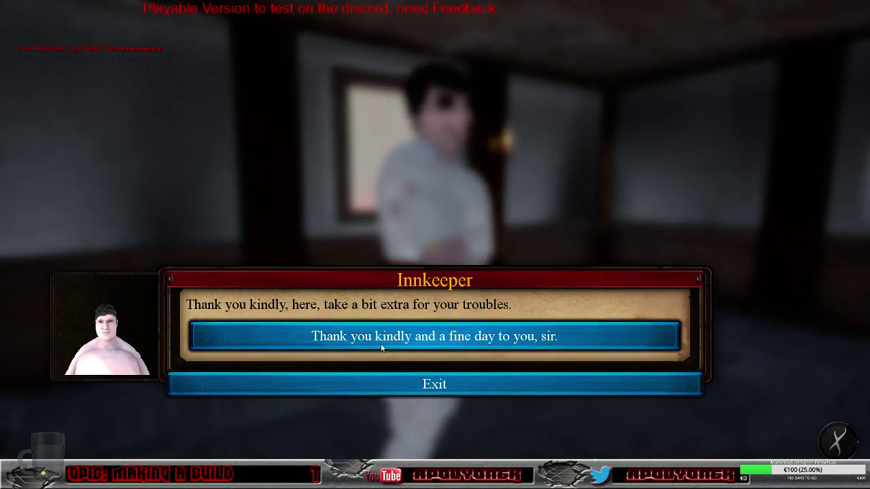
left_click(385, 334)
key("i")
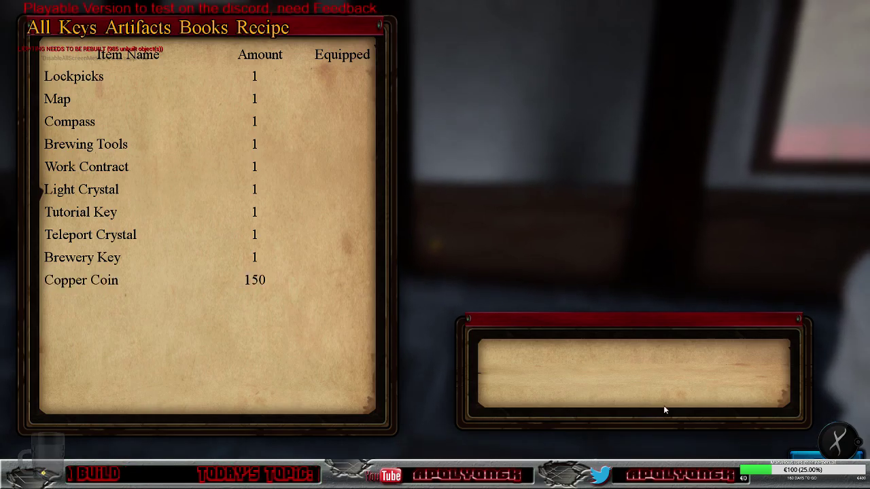
key("i")
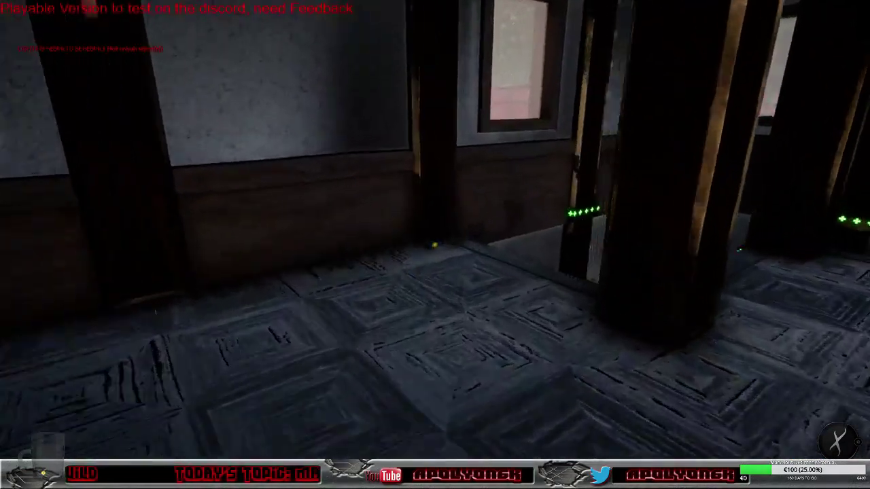
Leave the innkeeper's room for the narrow windowed passage and review the Find Magic Ale Recipe quest.
key("w")
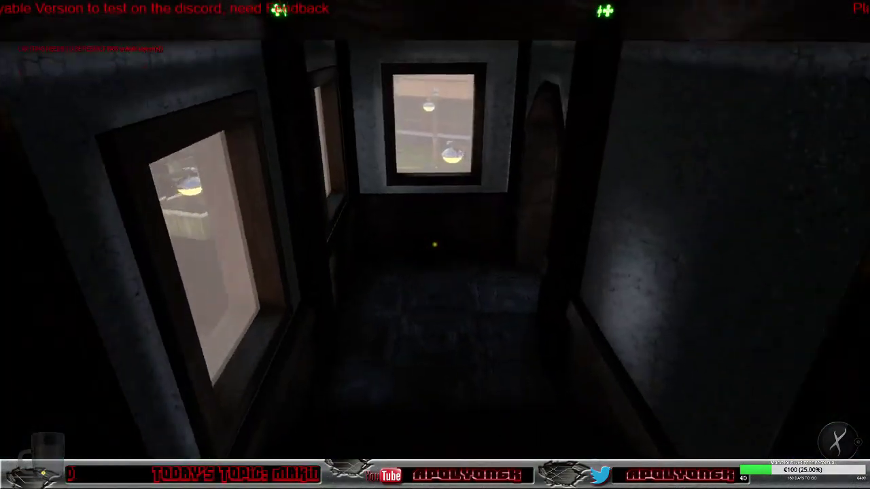
key("q")
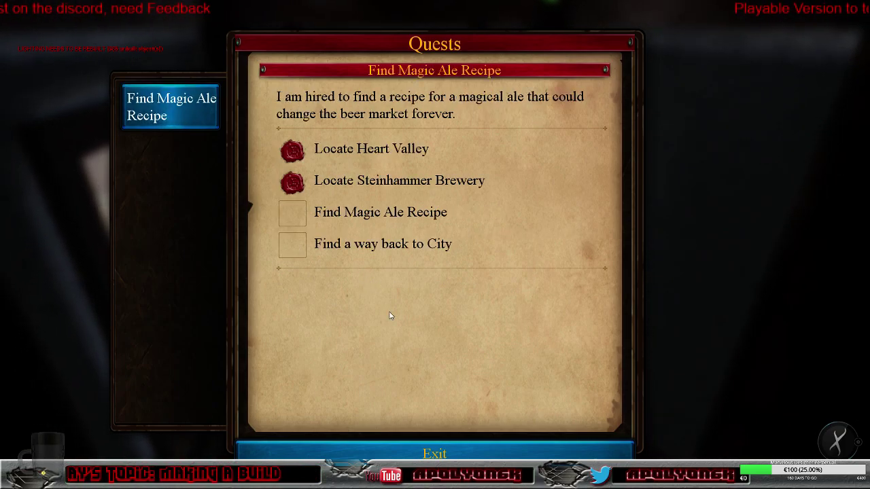
left_click(452, 455)
Walk down the stairs, across the blue-tiled hall and out of the inn onto the round stepped stone platform.
key("w")
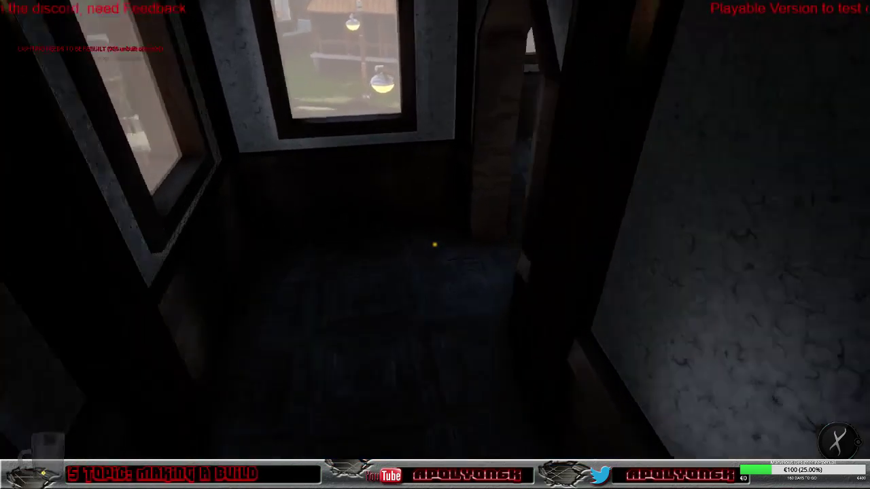
key("w")
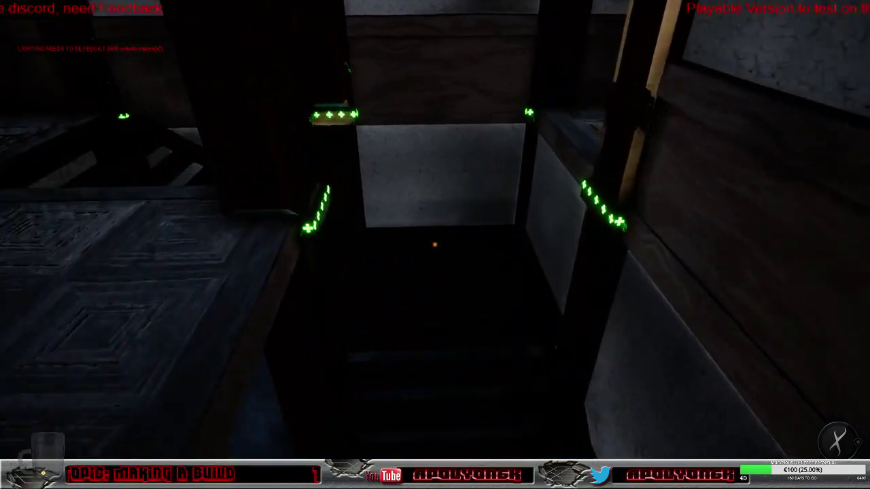
key("w")
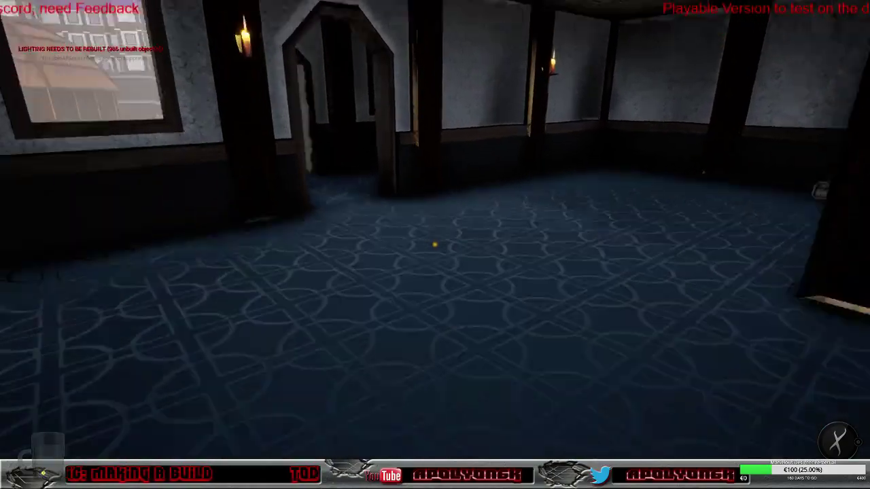
key("w")
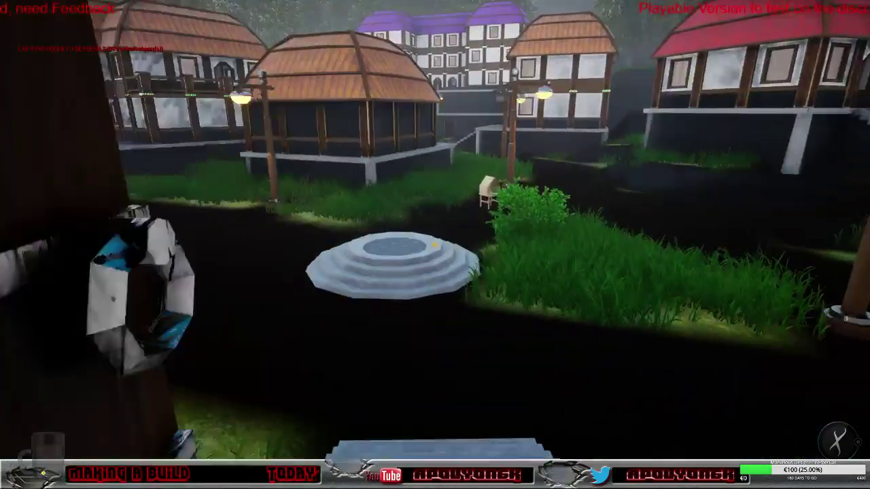
key("w")
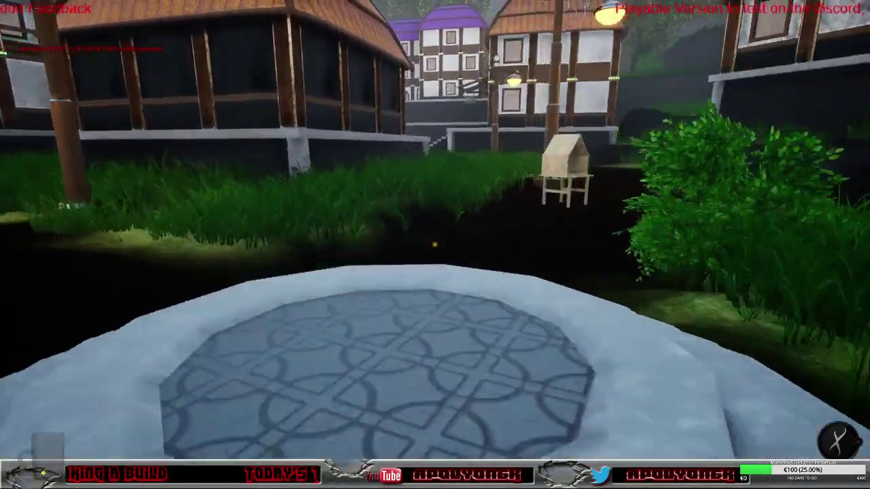
Walk to the roofed wooden market stall and buy the front book on the counter from the book merchant.
key("w")
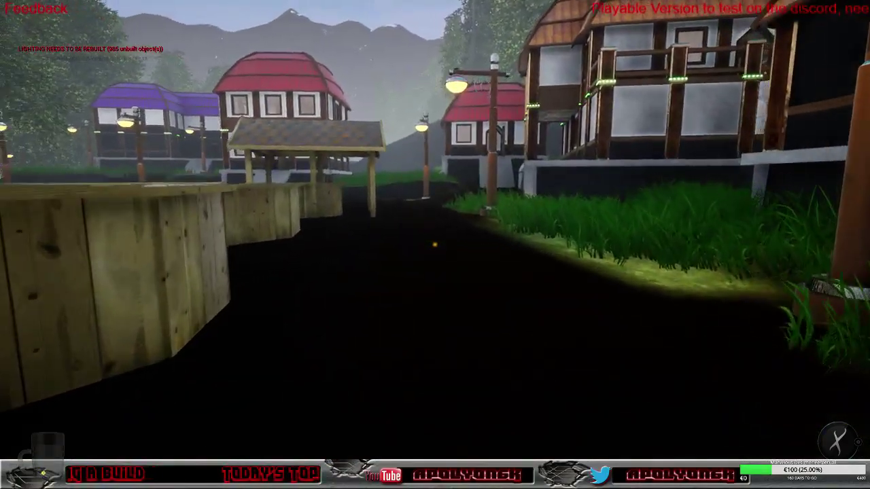
key("w")
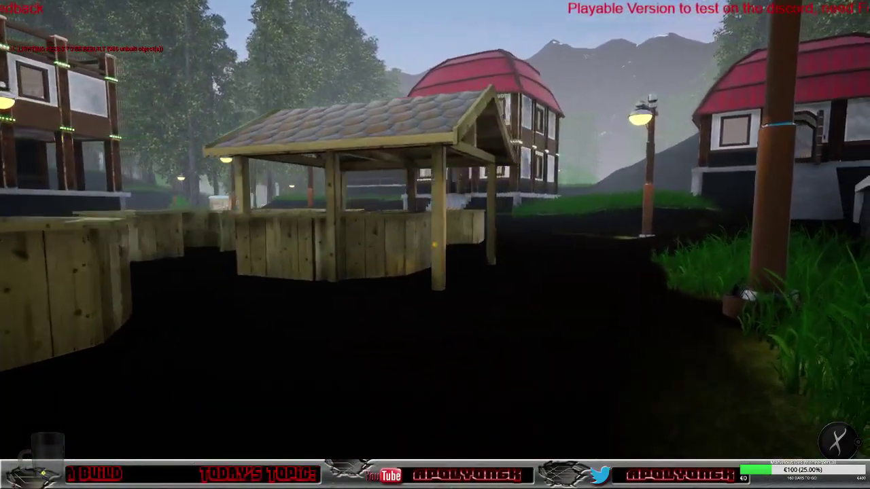
key("w")
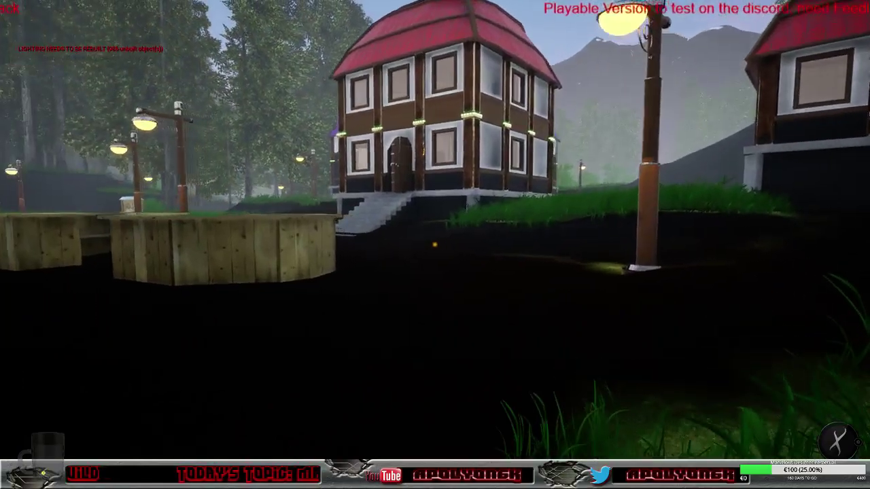
key("w")
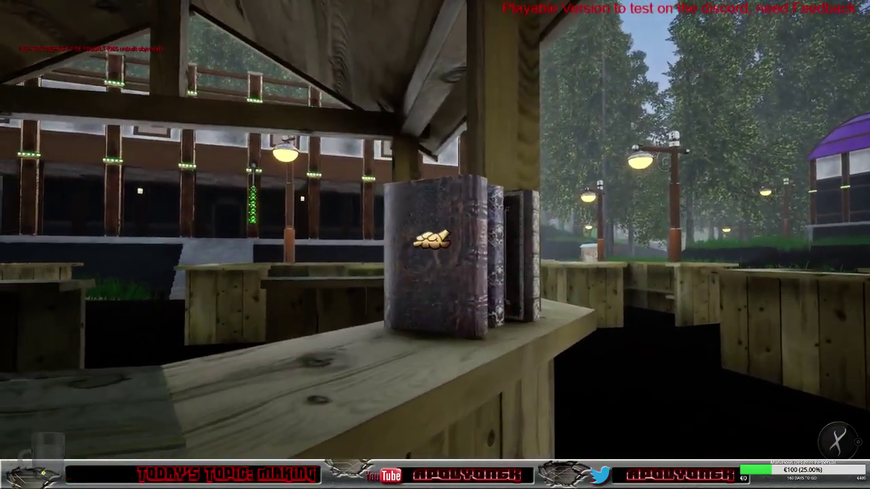
left_click(432, 239)
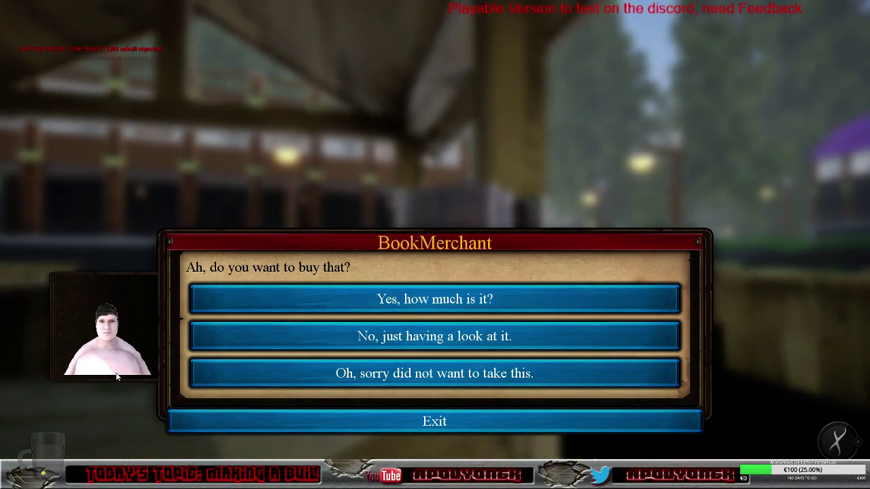
left_click(261, 300)
left_click(293, 321)
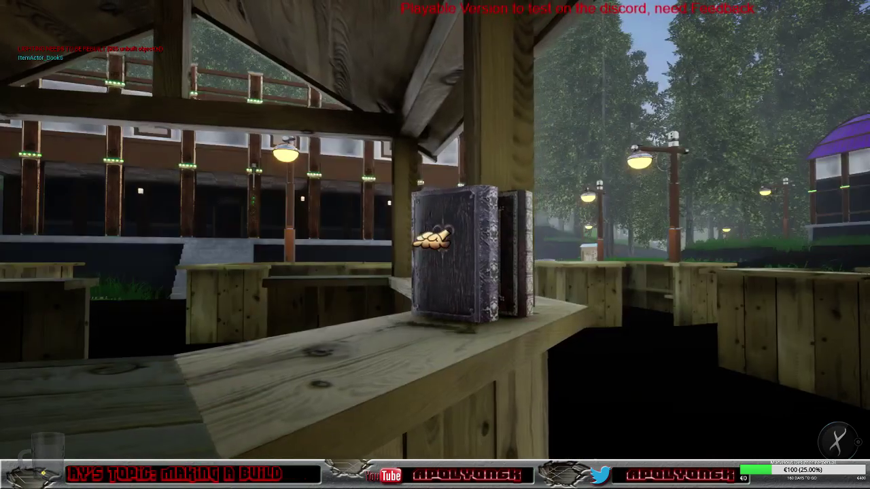
Open the About Trolls book from the inventory, read it, and close the book and inventory.
key("i")
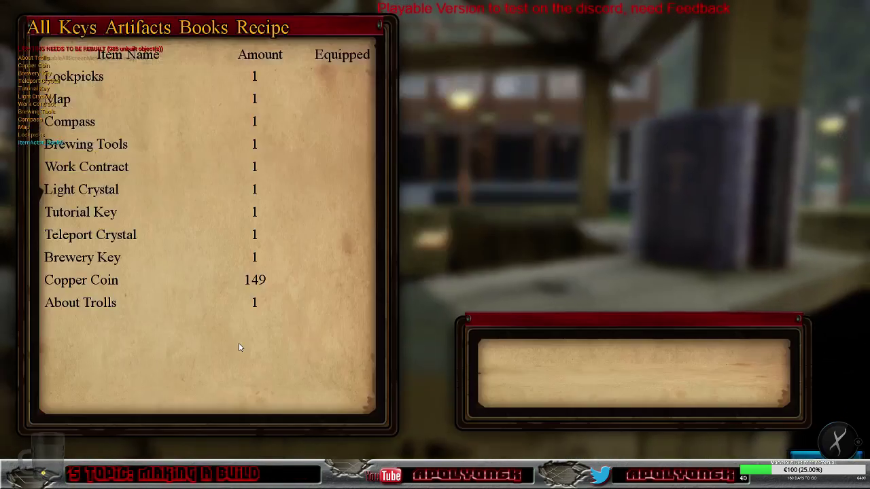
left_click(161, 310)
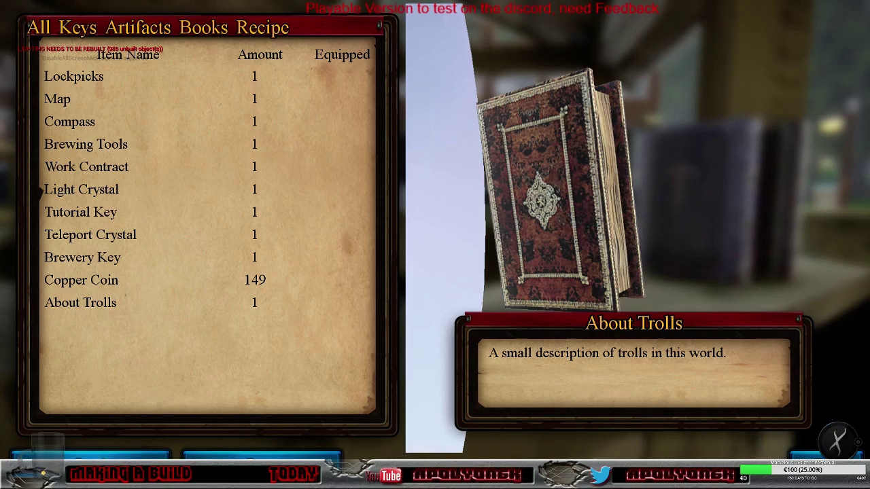
left_click(216, 463)
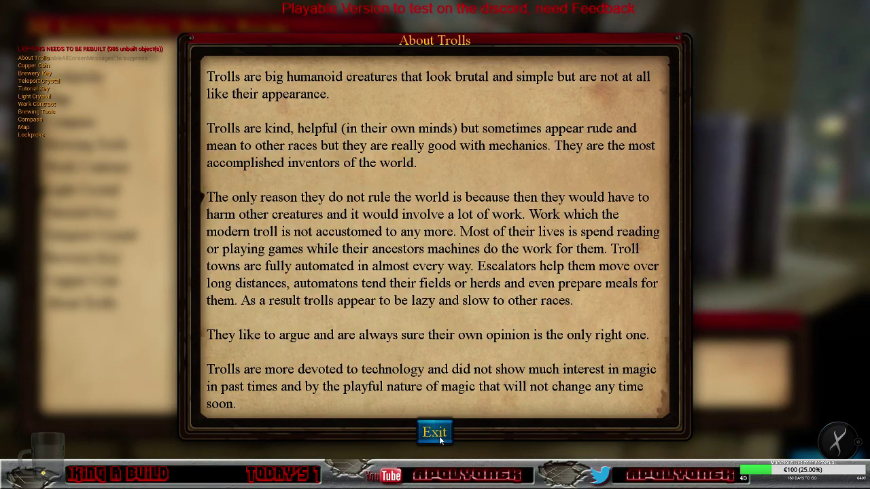
left_click(435, 433)
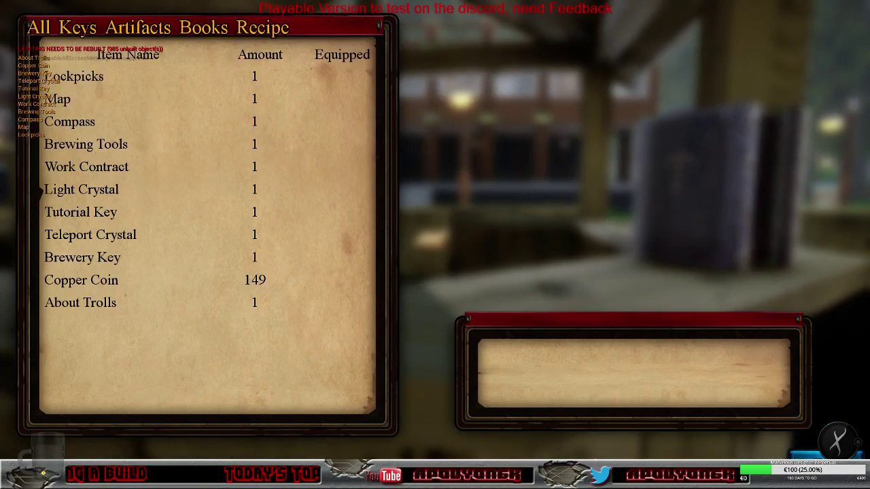
key("i")
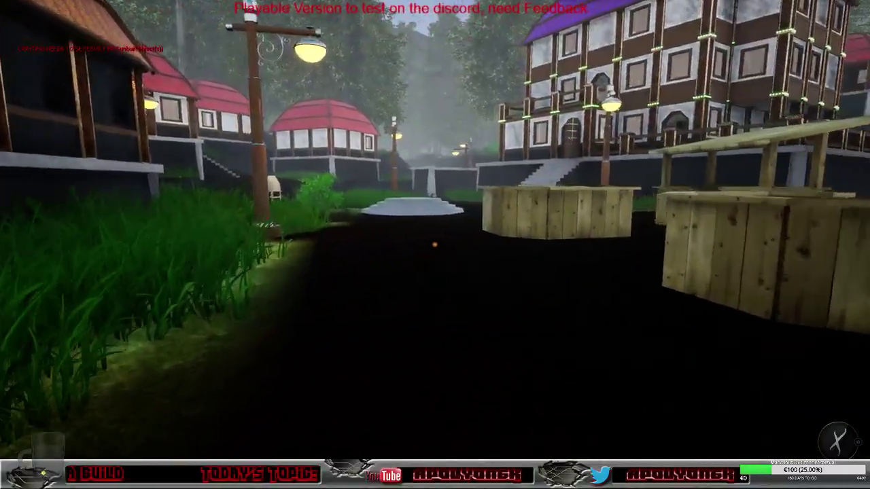
Walk from the market stalls back to the round stepped stone platform in front of the inn.
key("w")
key("w")
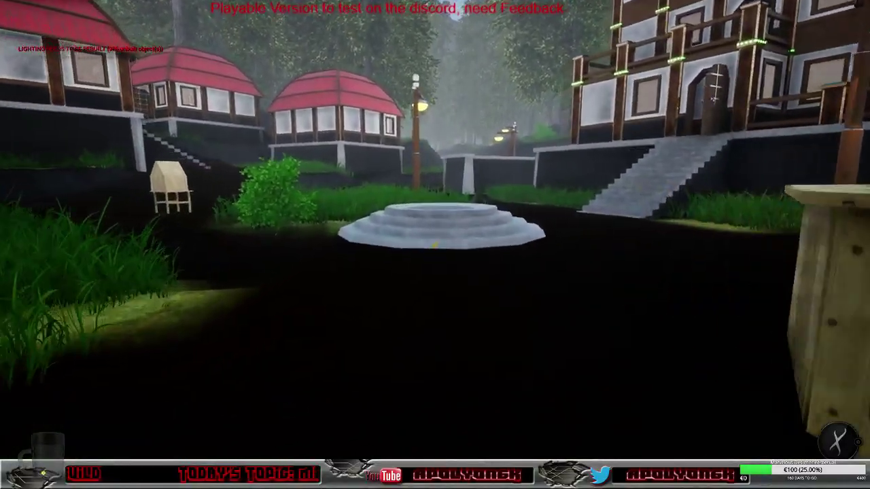
key("s")
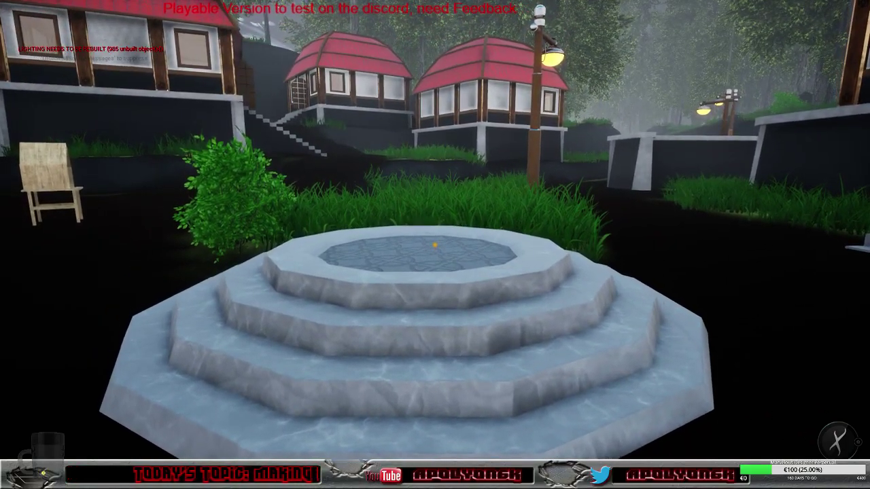
Quit the playtest to the main menu and exit the game.
key("Escape")
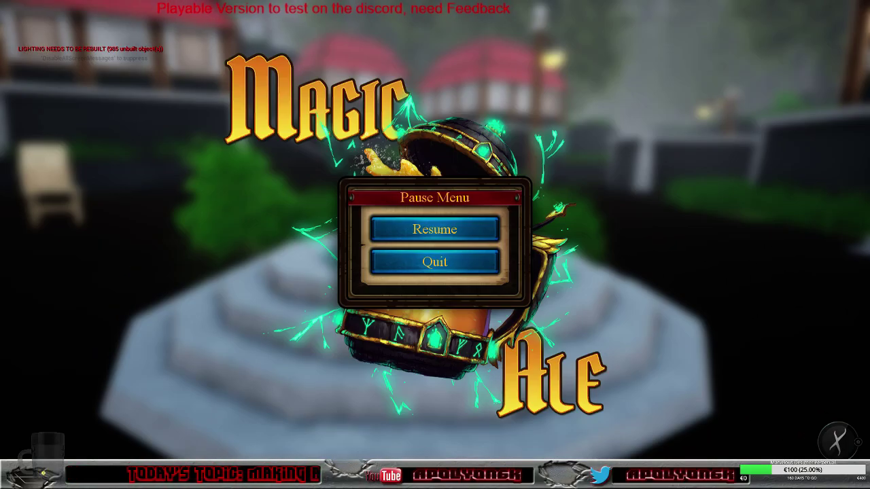
left_click(431, 263)
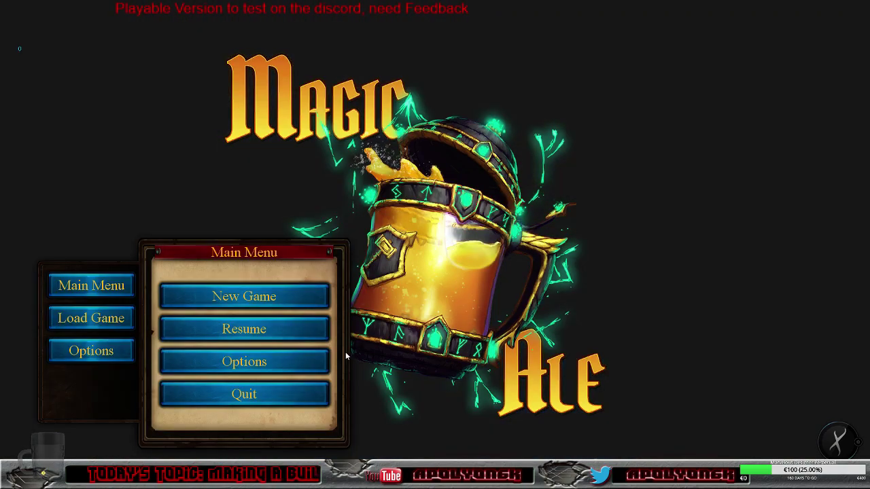
left_click(287, 396)
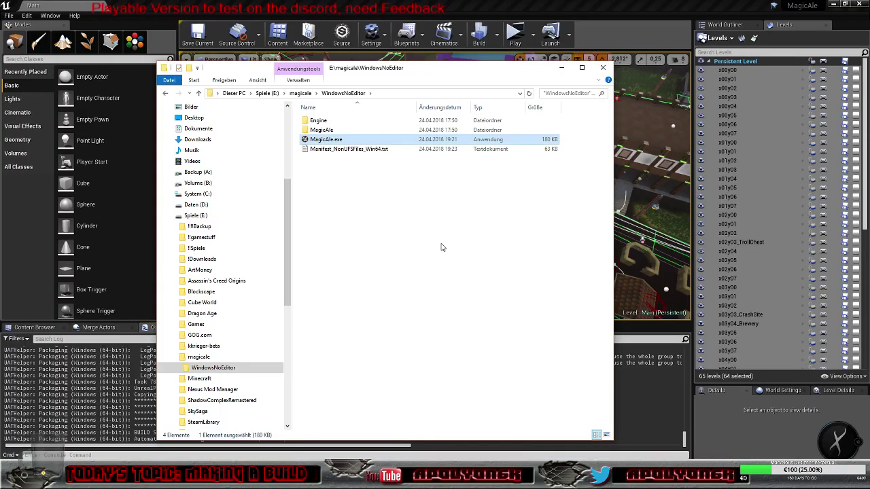
Put the file explorer away and examine the town and the Brewery's dark cellar in the level, up to the wall lever.
left_click(562, 69)
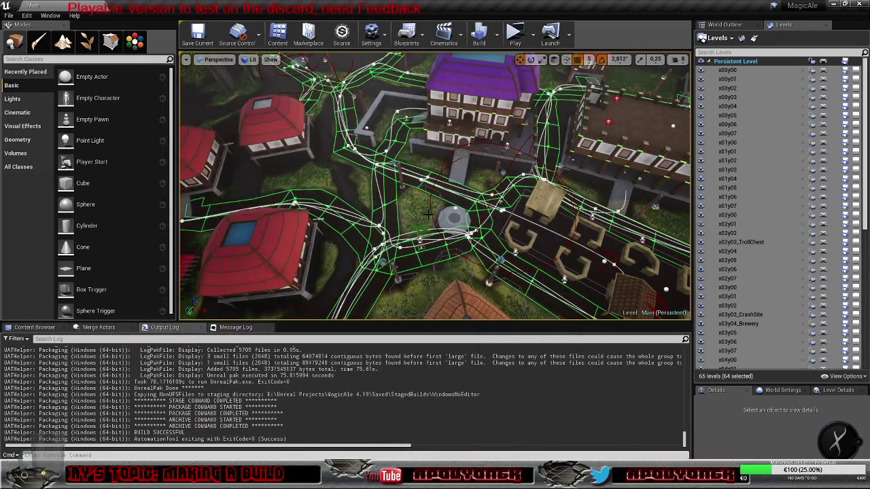
key("s")
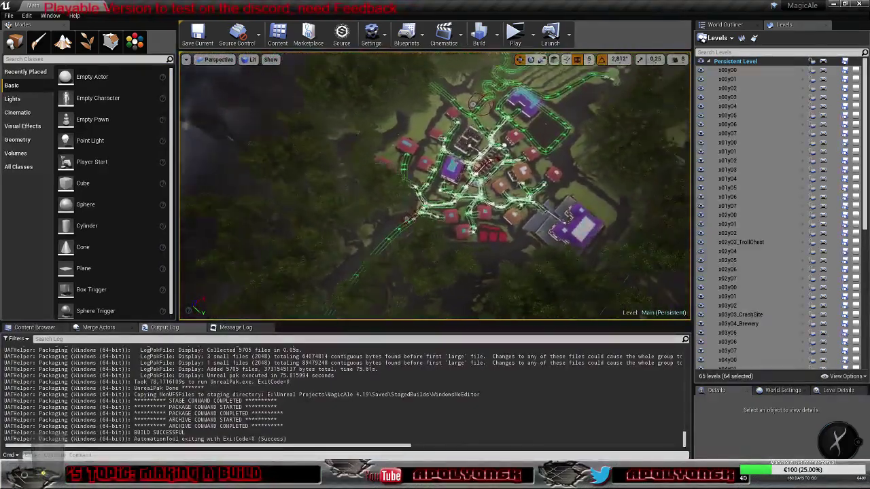
key("s")
right_click_drag(435, 186, 398, 231)
key("w")
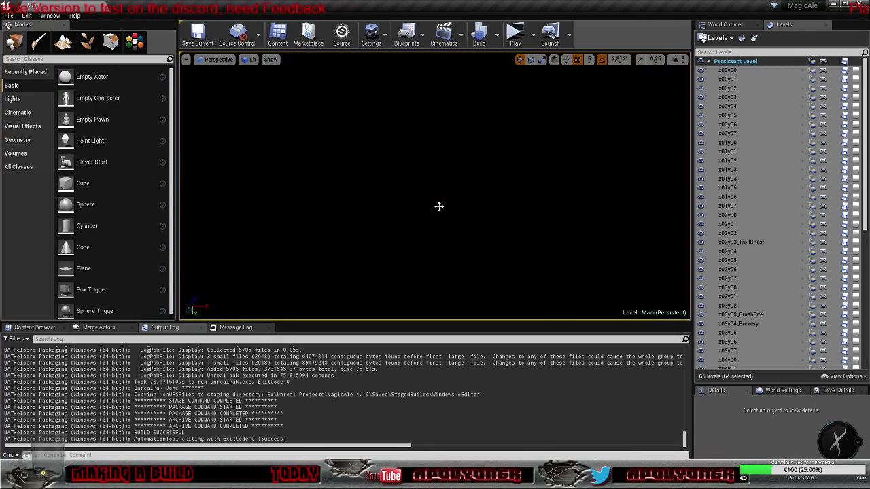
scroll(438, 207, "down", 3)
scroll(439, 206, "up", 4)
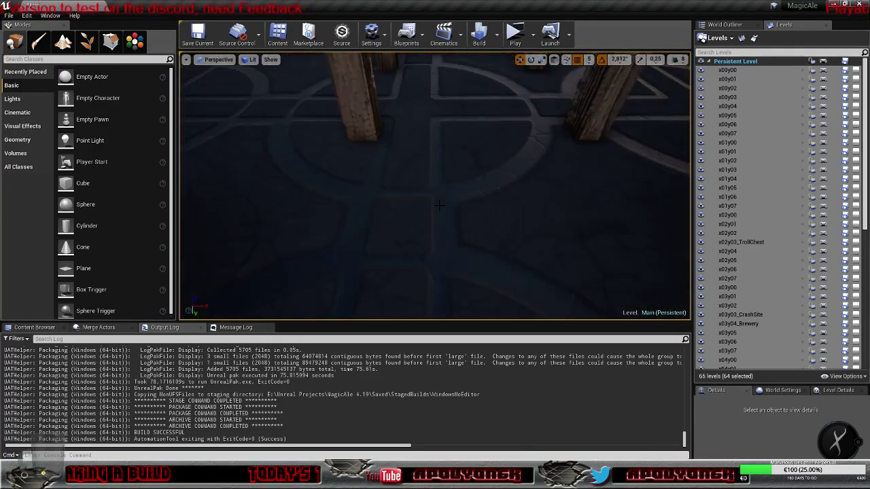
scroll(439, 205, "up", 2)
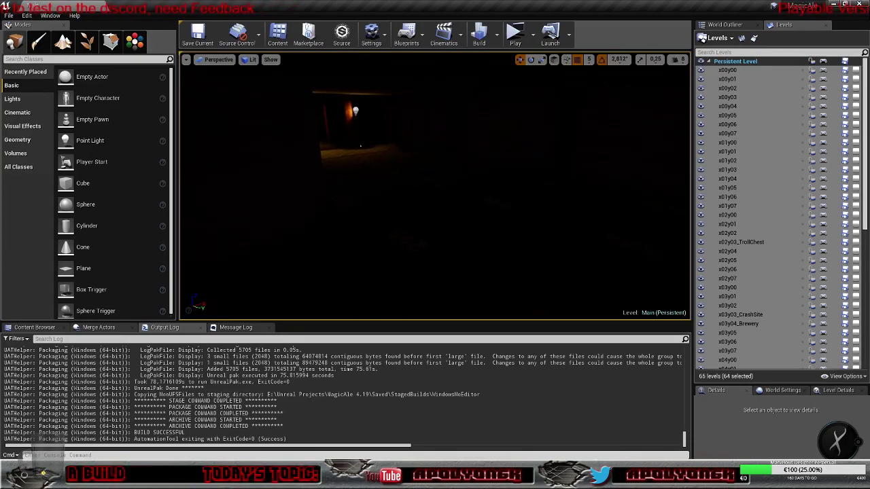
right_click_drag(441, 225, 592, 272)
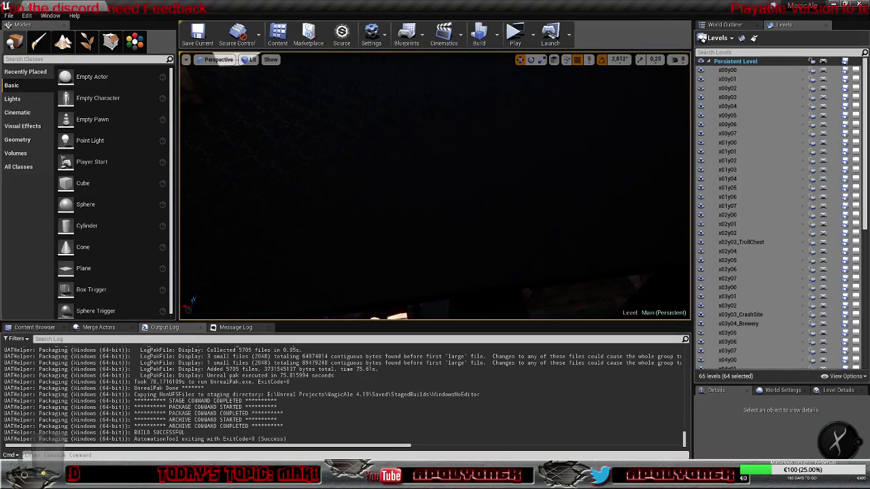
right_click_drag(456, 219, 326, 211)
key("w")
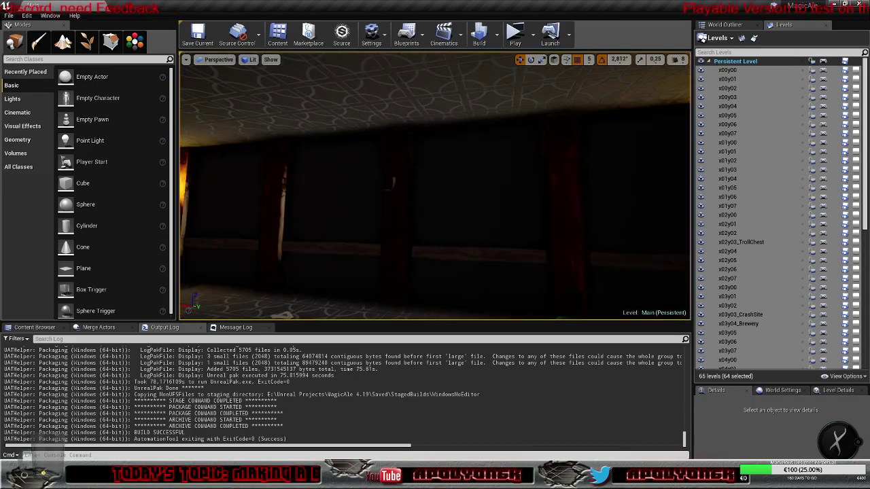
Select the SwitchActor_ProceduralHouse lever on the Brewery cellar's wall pillar and enlarge the space for its details.
left_click(390, 184)
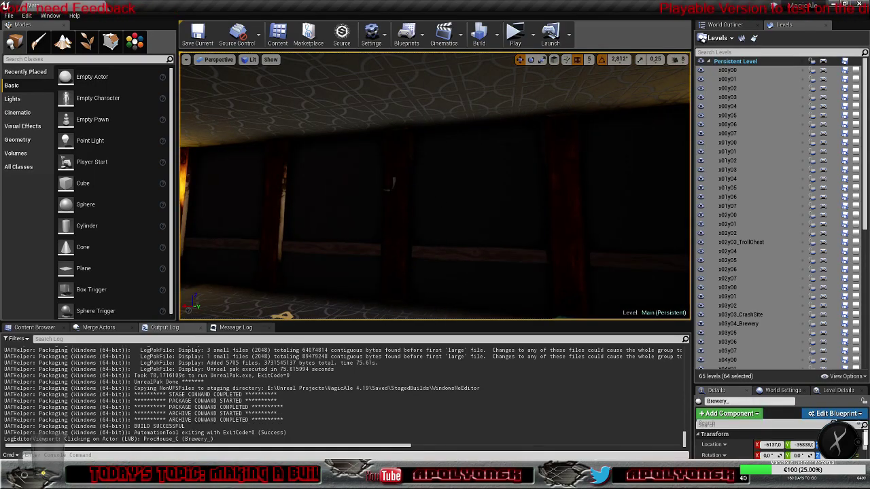
left_click(391, 185)
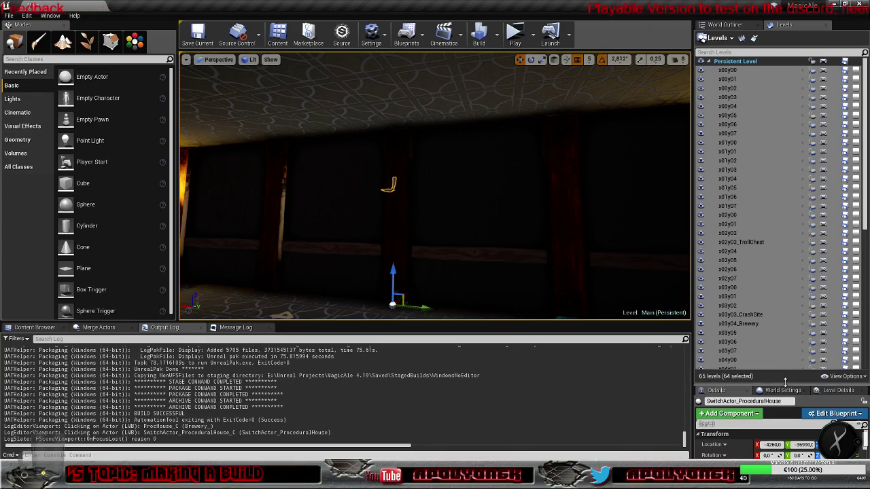
left_click_drag(784, 385, 788, 115)
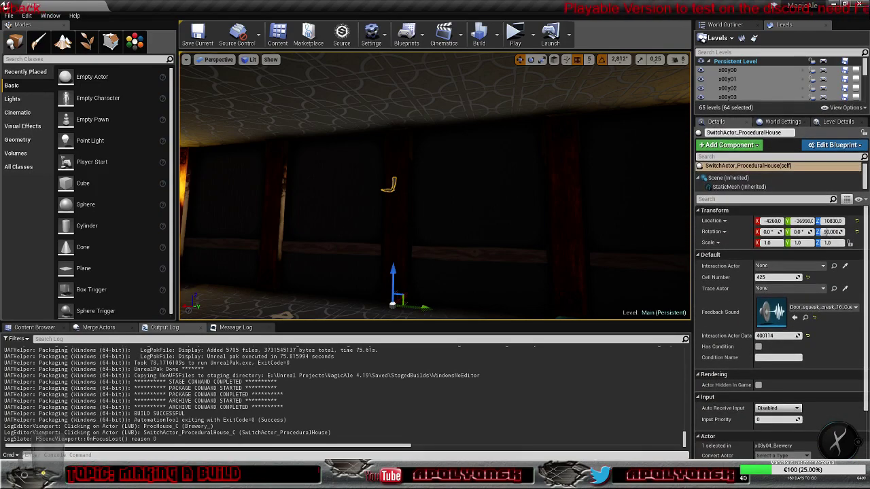
Assign TraceActor_Cave, the sphere in the torch-lit cellar corner, as the Trace Actor of SwitchActor_ProceduralHouse.
right_click_drag(435, 187, 246, 234)
key("w")
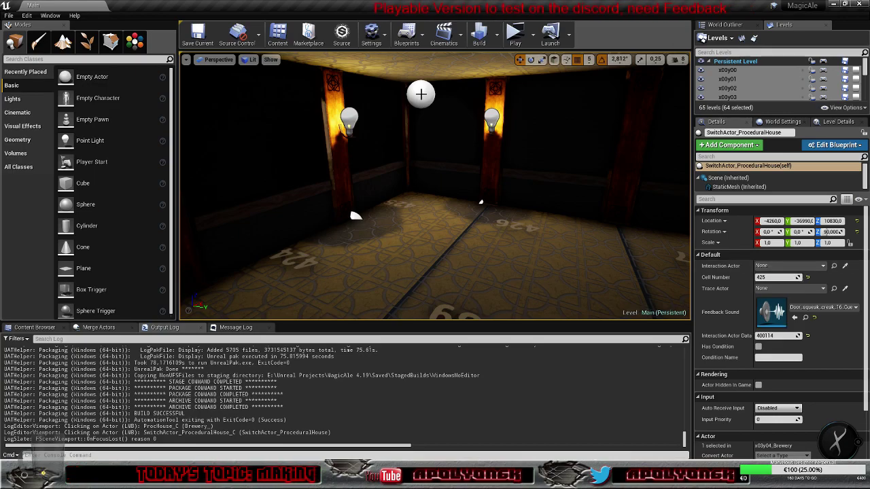
left_click(420, 94)
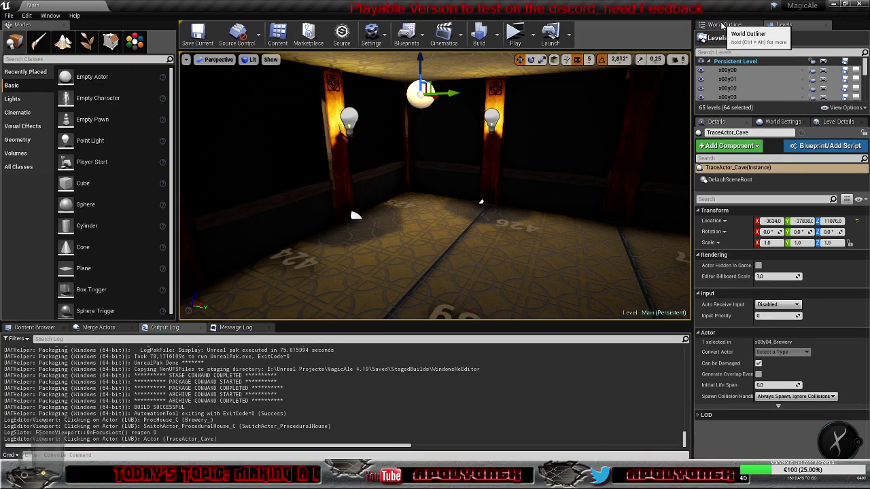
right_click_drag(571, 163, 685, 147)
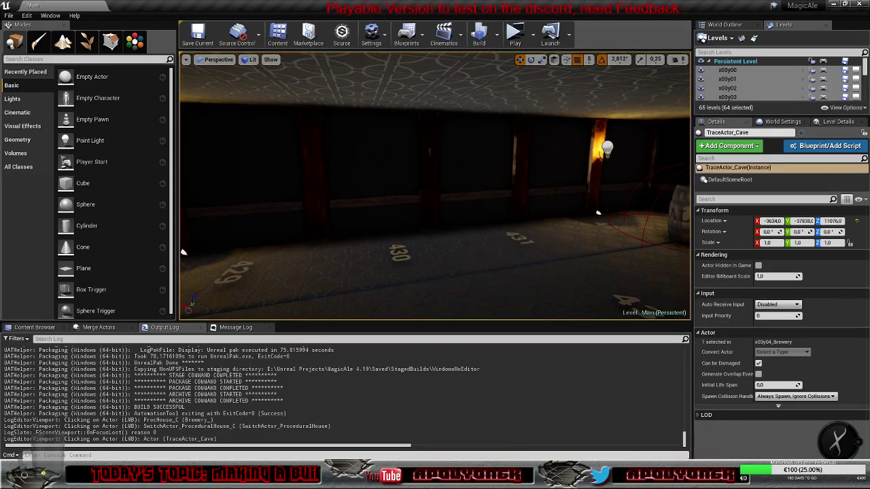
left_click(429, 153)
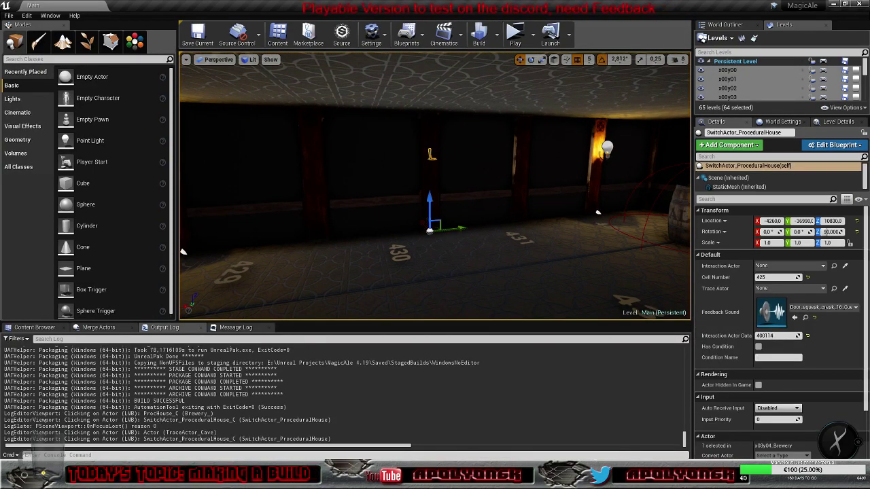
mouse_move(429, 163)
right_mouse_down()
mouse_move(299, 178)
mouse_move(282, 166)
right_mouse_up()
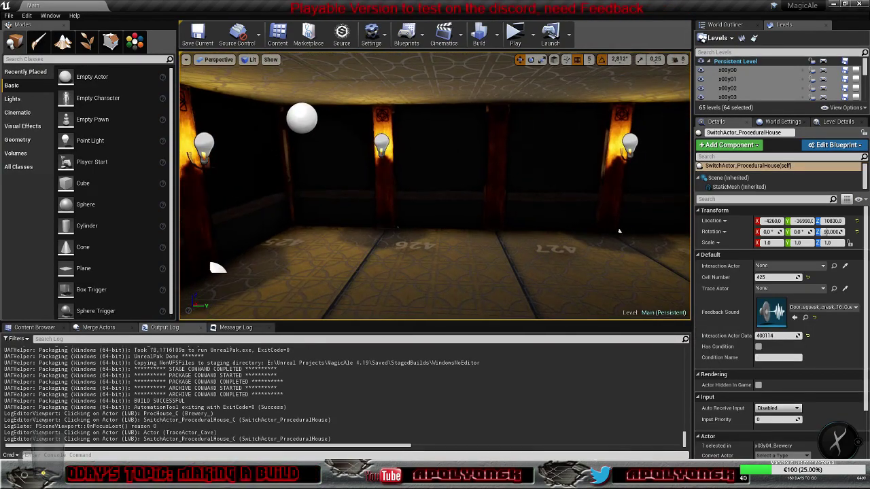
left_click(845, 288)
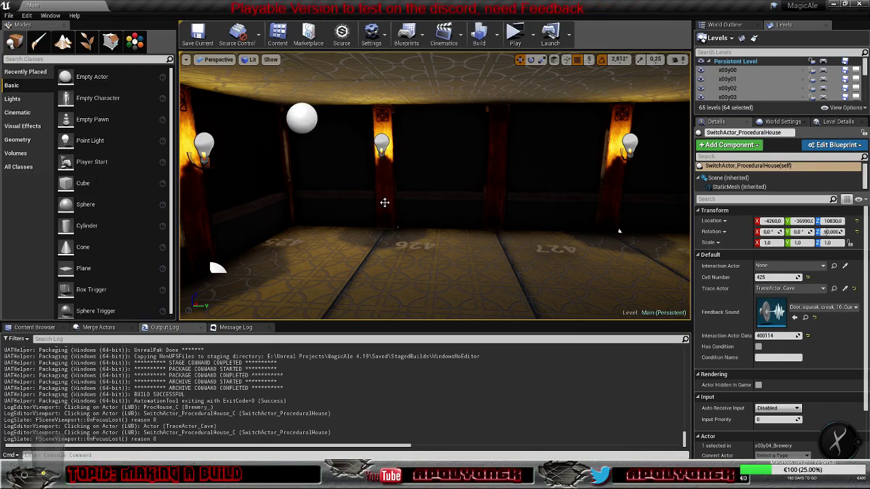
Select the second lever, SwitchActor_ProceduralHouse2, by the arched cellar passage and set its Trace Actor to TraceActor_Lab.
right_click_drag(406, 231, 364, 254)
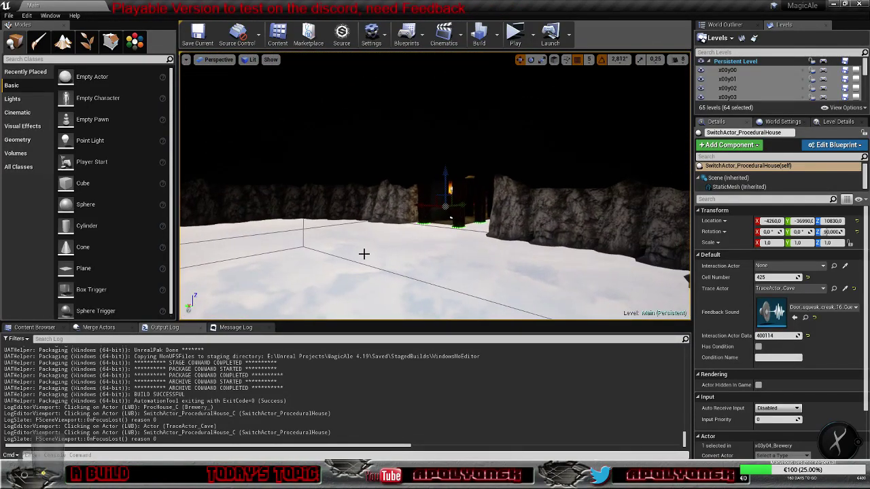
scroll(410, 234, "up", 10)
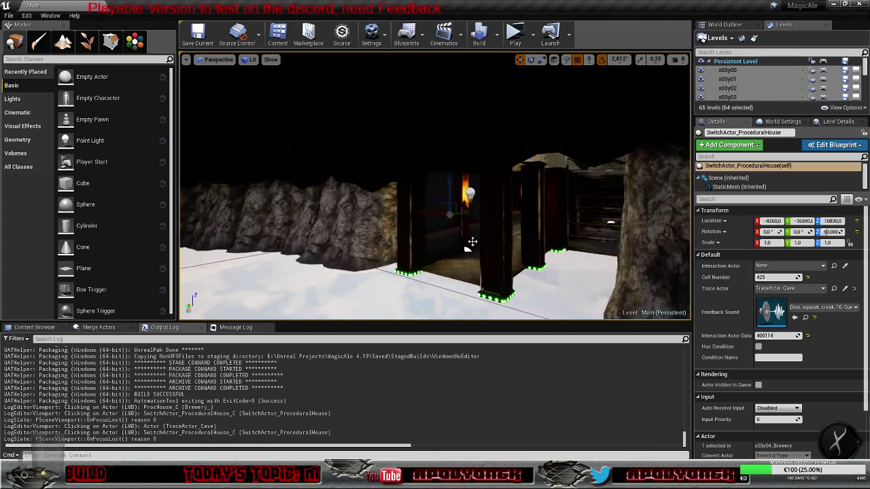
scroll(492, 245, "up", 8)
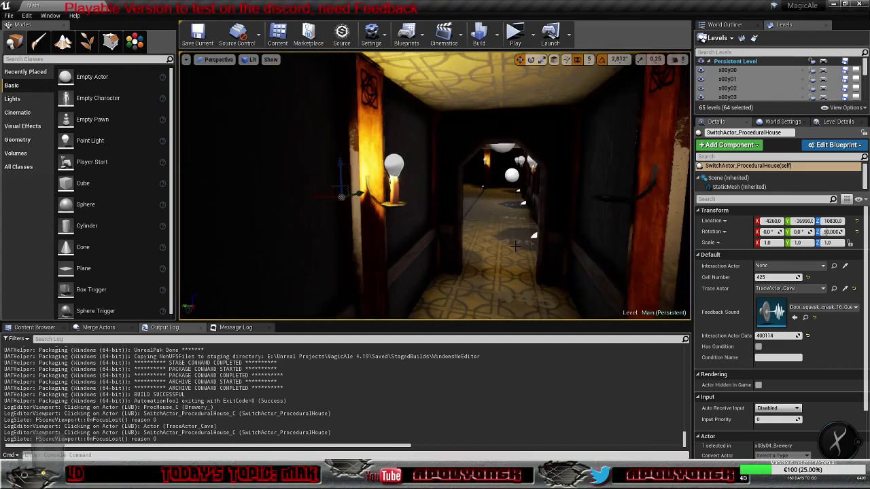
right_click_drag(522, 248, 617, 240)
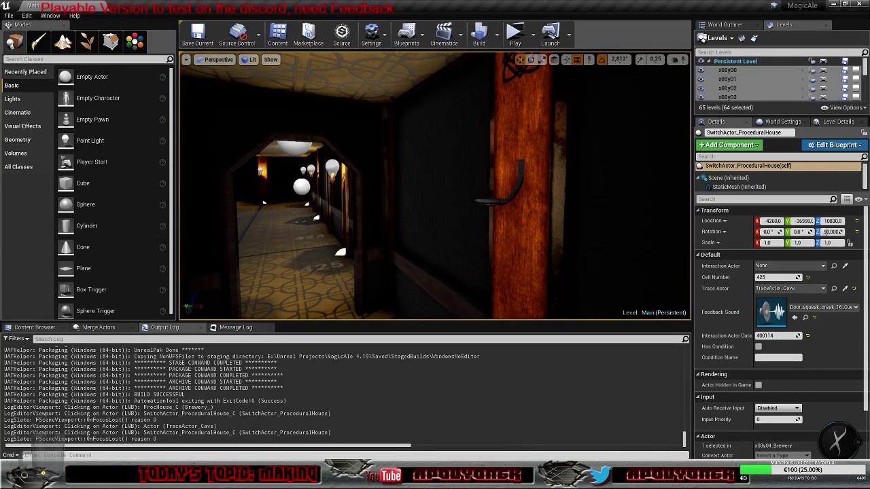
left_click(507, 197)
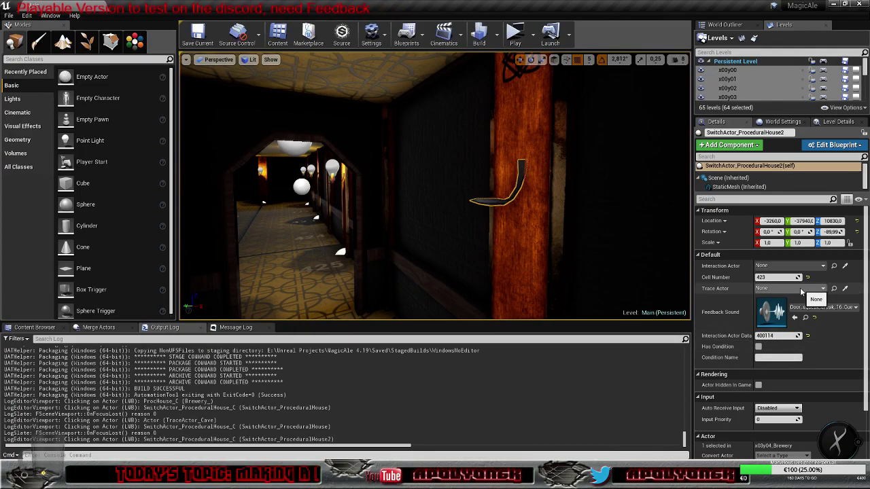
left_click(845, 289)
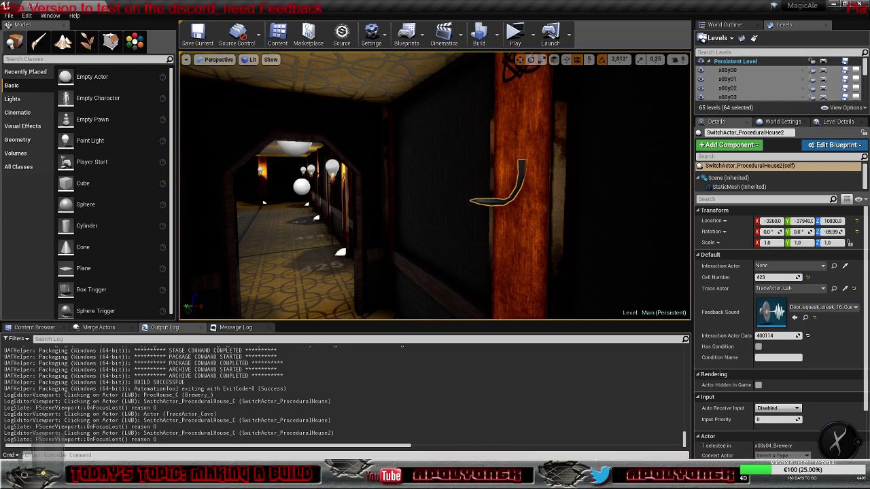
Start a standalone game preview at the Brewery's wooden staircase and walk down the stairs into the cellar.
right_click_drag(435, 197, 386, 231)
right_click_drag(675, 291, 682, 309)
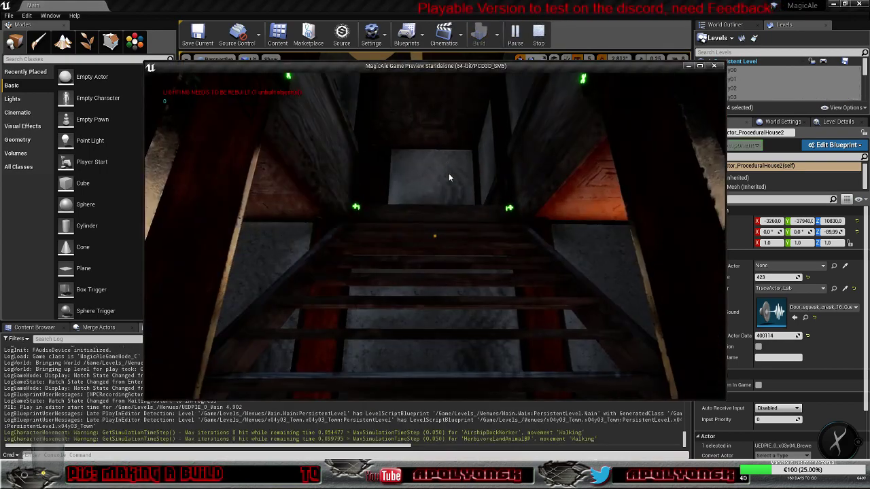
key("w")
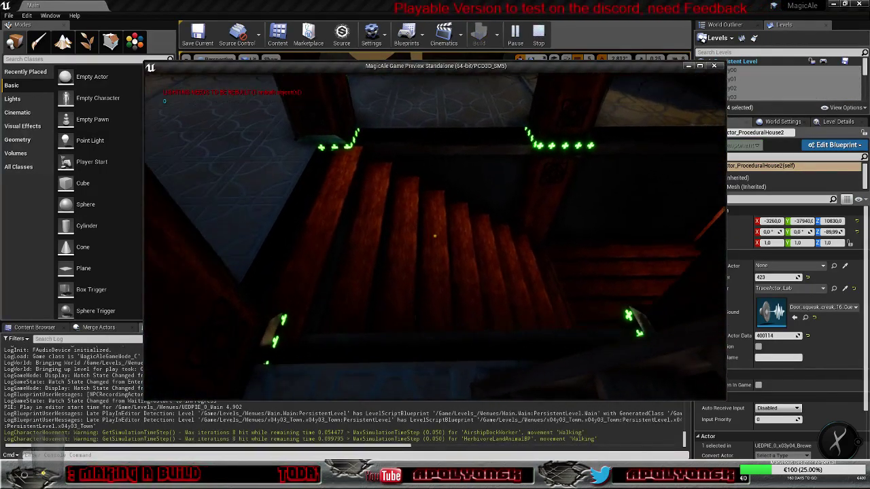
key("w")
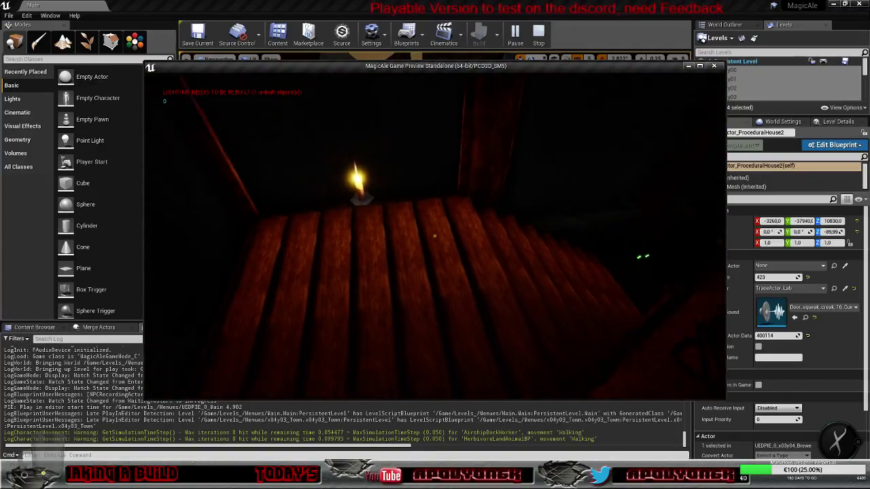
key("w")
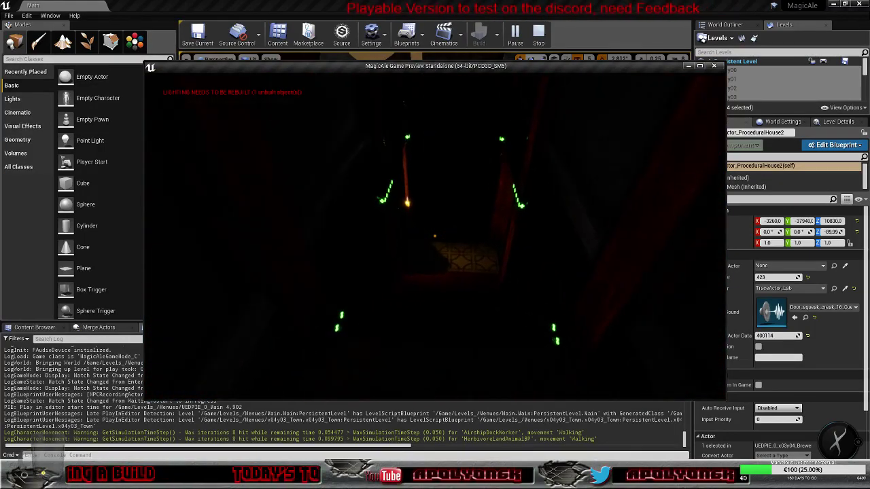
Walk through the torch-lit cellar corridors to the wall lever, try to operate it, and end the game preview.
key("w")
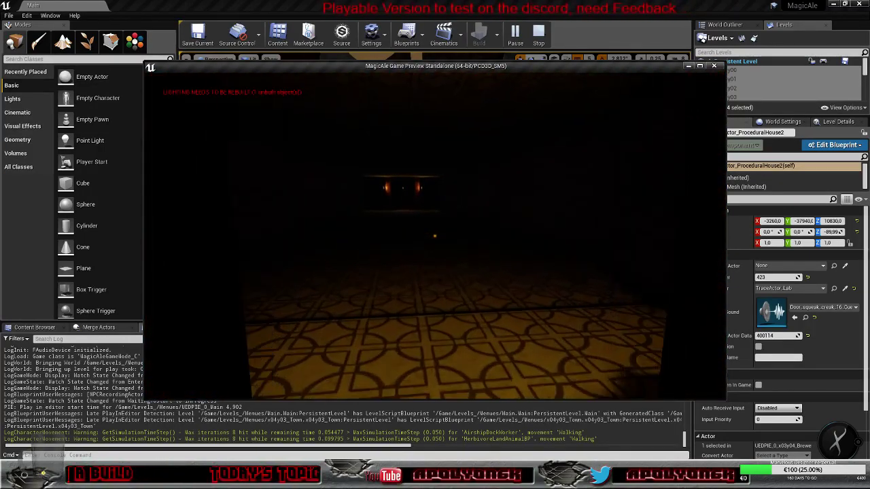
key("w")
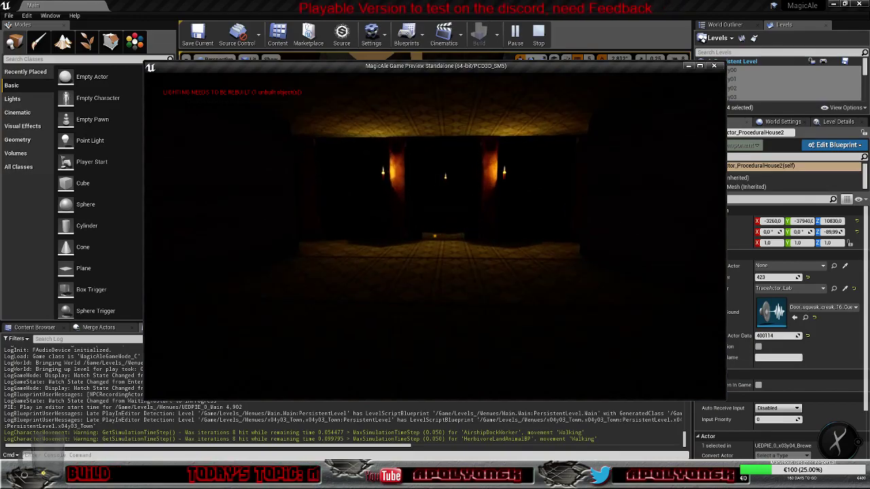
key("w")
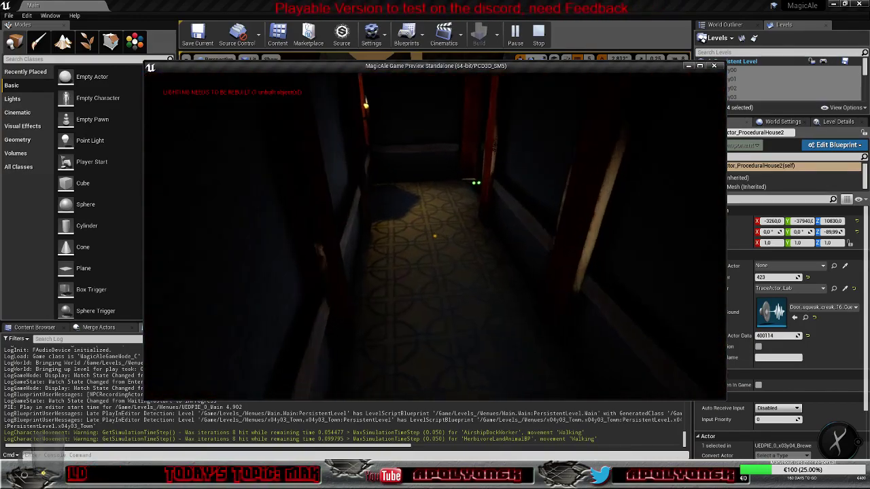
key("w")
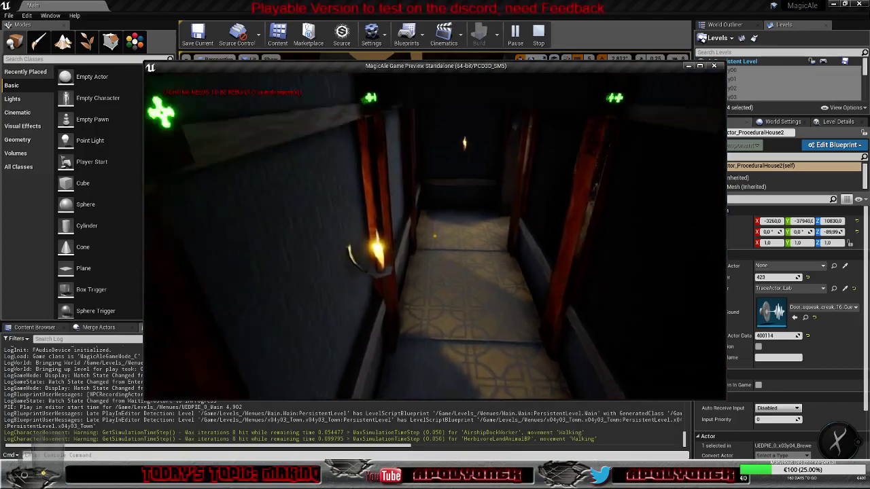
key("w")
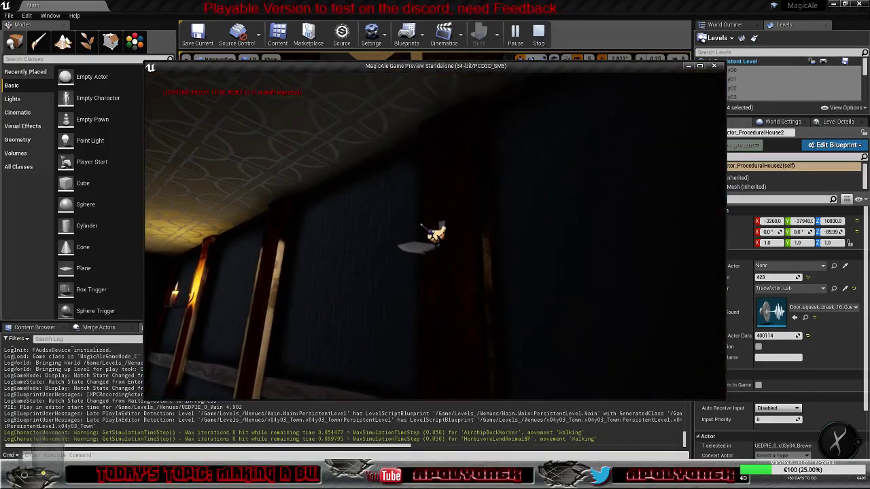
key("w")
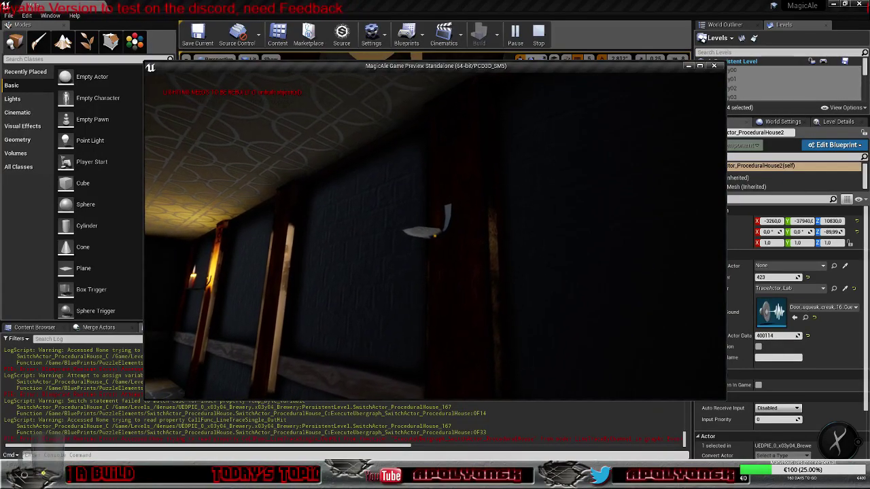
key("Escape")
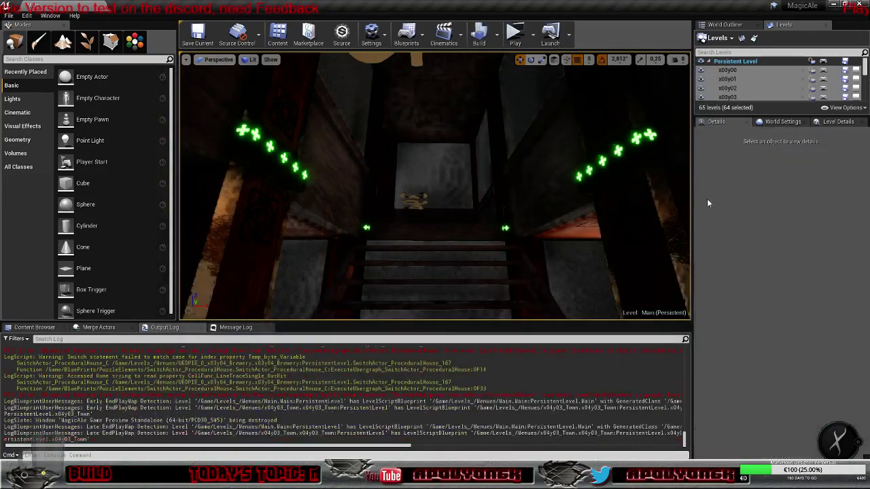
Enlarge the actor list, select SwitchActor_ProceduralHouse and review its Default properties.
right_click_drag(632, 236, 593, 231)
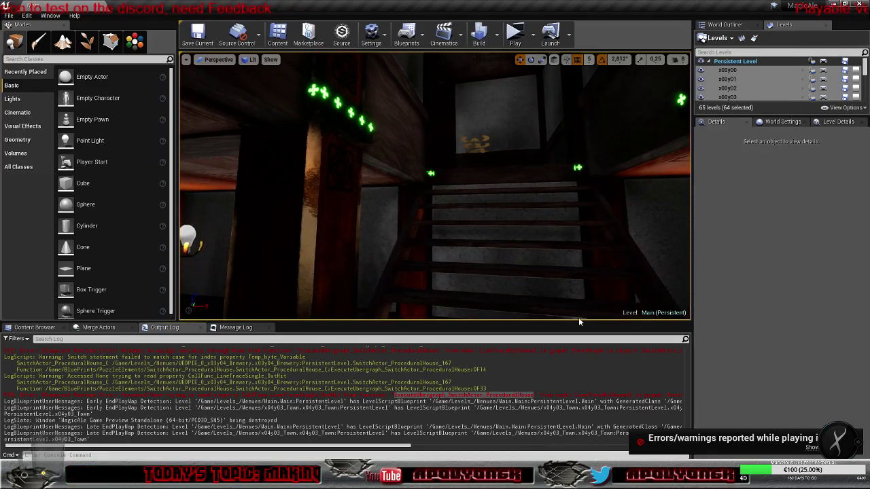
left_click(725, 25)
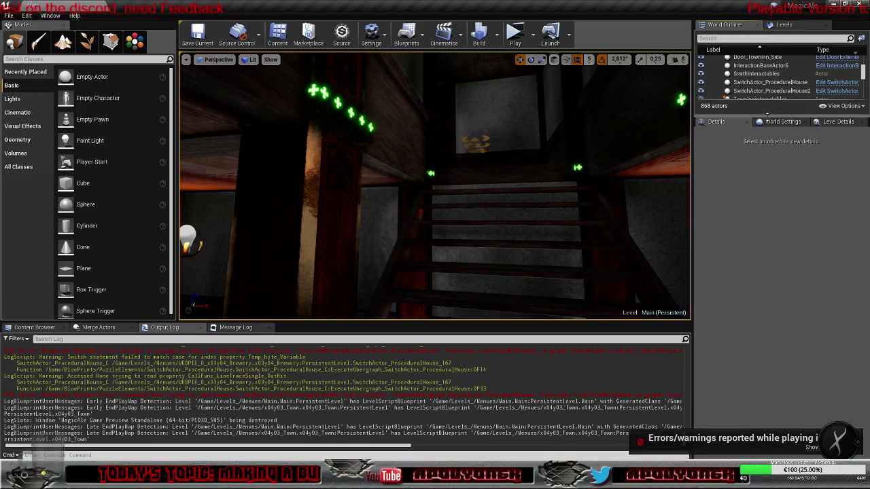
left_click_drag(767, 114, 768, 237)
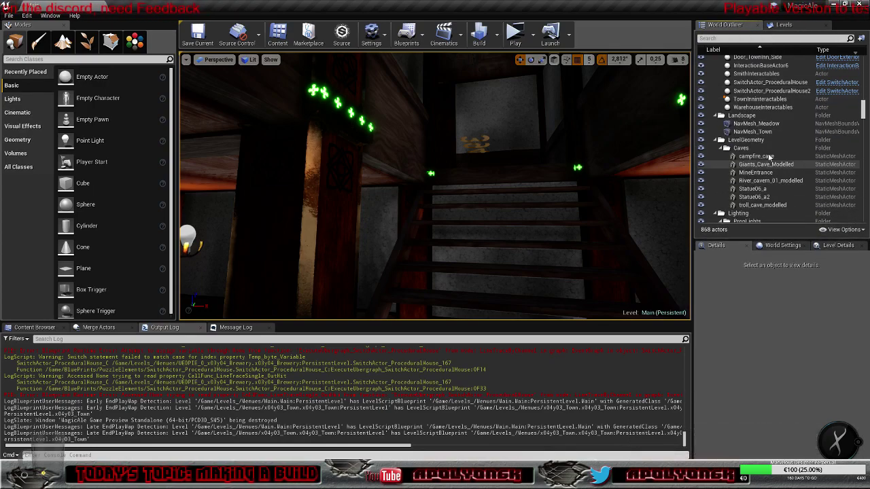
left_click(756, 83)
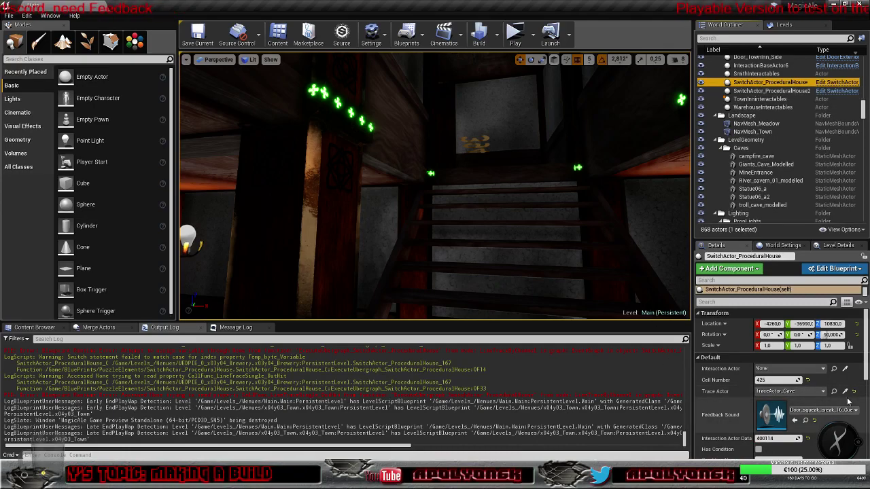
scroll(854, 395, "down", 1)
scroll(849, 401, "down", 2)
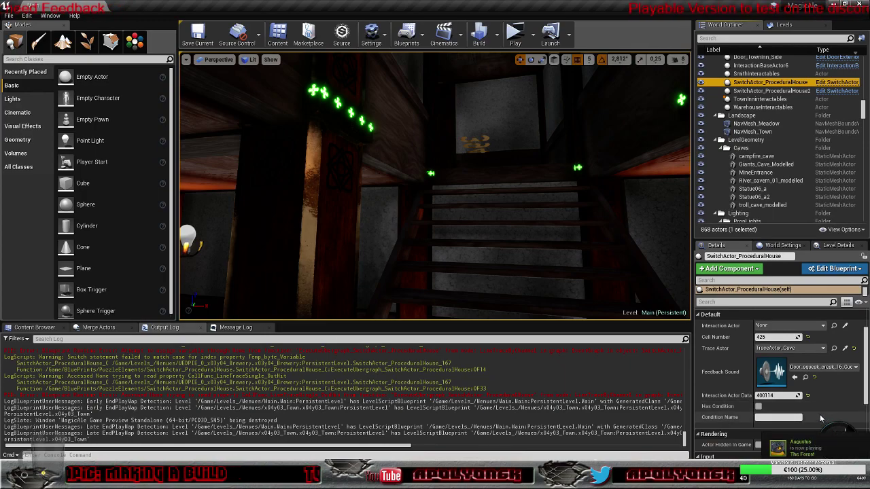
scroll(819, 408, "down", 3)
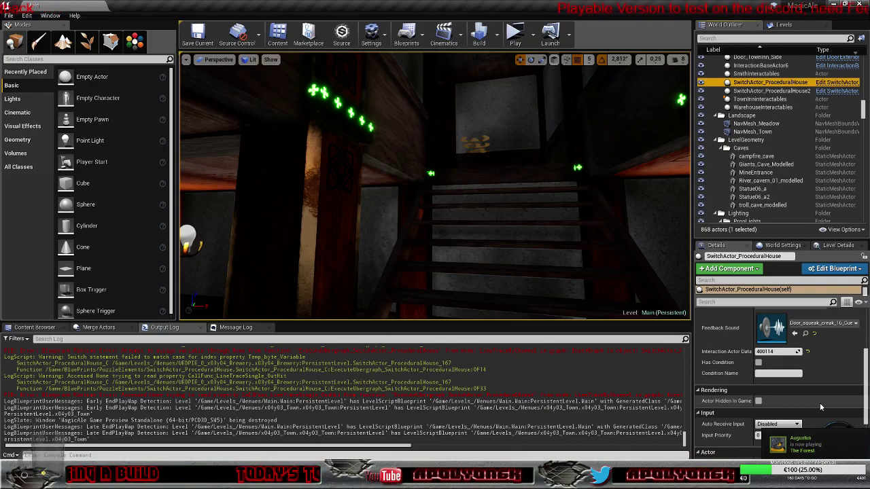
scroll(820, 403, "up", 5)
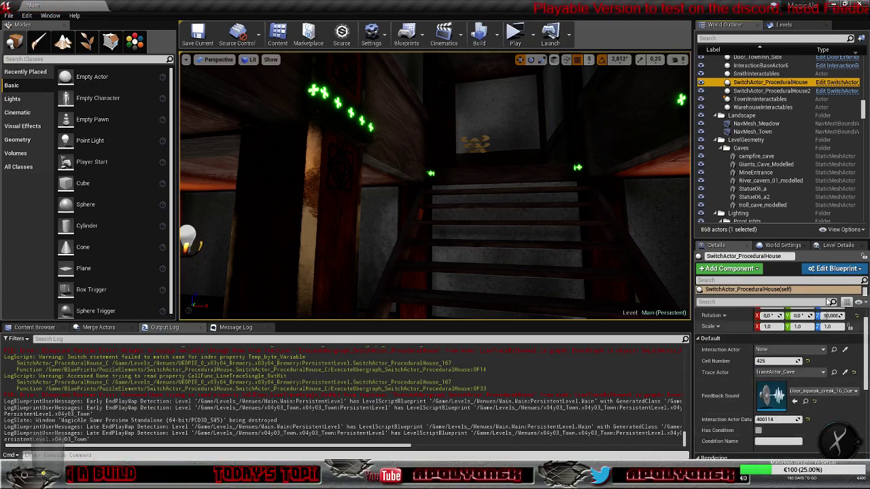
Open the SwitchActor_ProceduralHouse blueprint and examine how Event On Interaction Actor Clicked uses Interaction Actor and Cell Number.
left_click(833, 83)
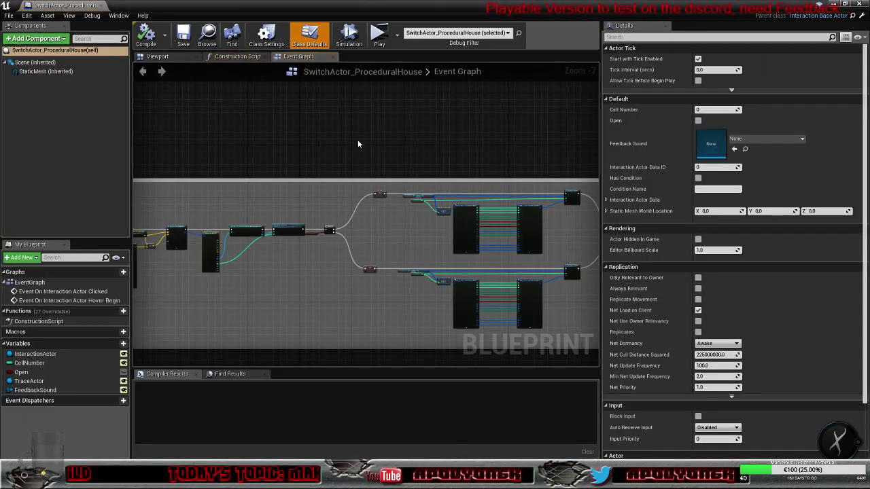
right_click_drag(358, 144, 554, 145)
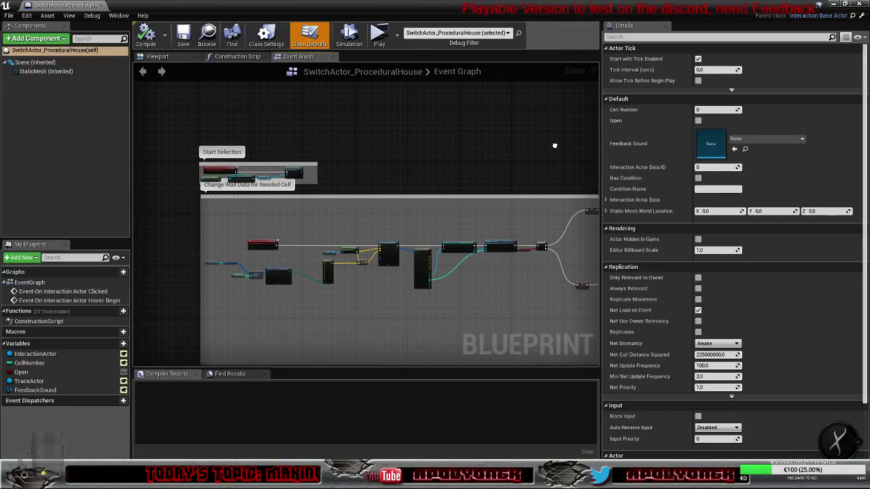
scroll(315, 204, "up", 6)
right_click_drag(318, 218, 480, 119)
scroll(268, 204, "up", 3)
right_click_drag(251, 204, 279, 138)
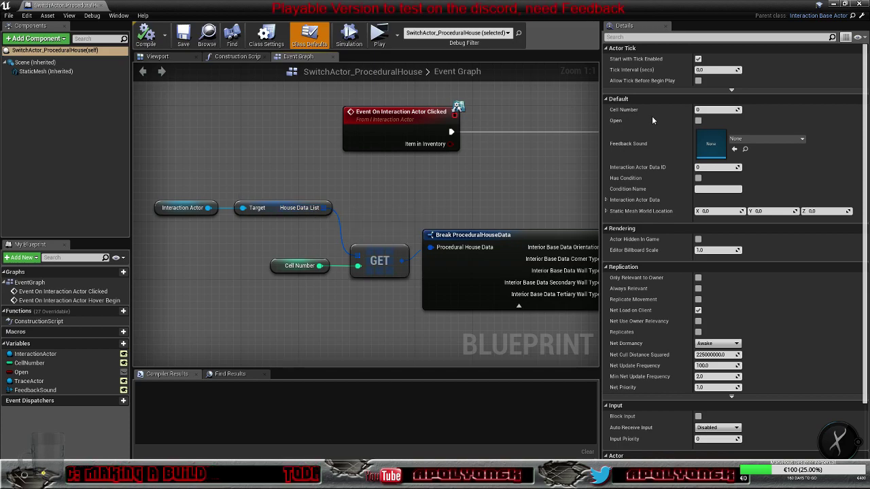
Set the Interaction Actor of both SwitchActor_ProceduralHouse and SwitchActor_ProceduralHouse2 to the Brewery building.
left_click(834, 4)
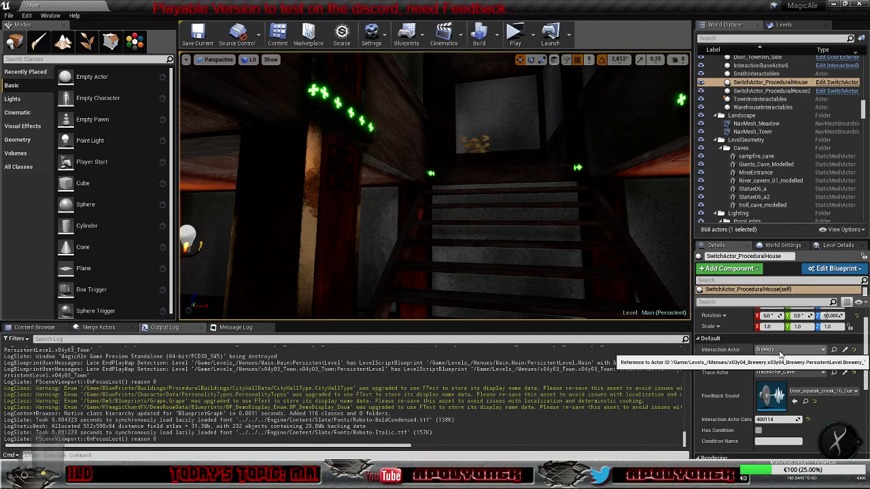
left_click(788, 91)
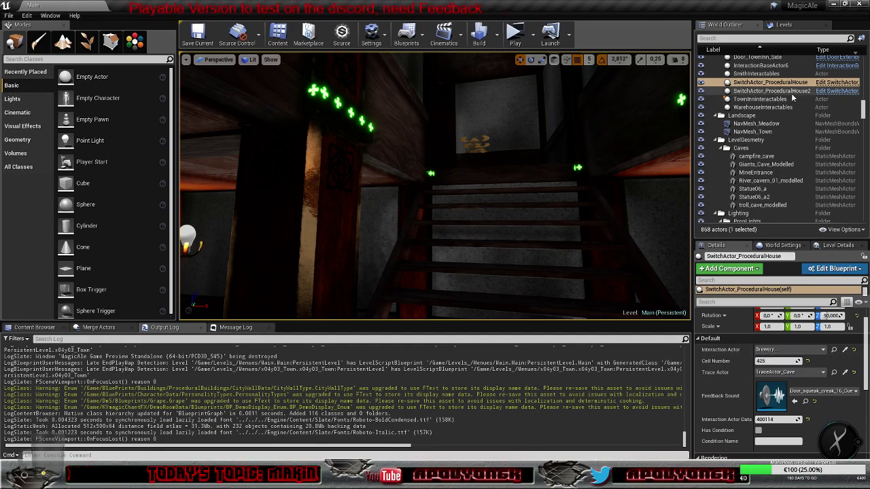
left_click(846, 350)
left_click(382, 229)
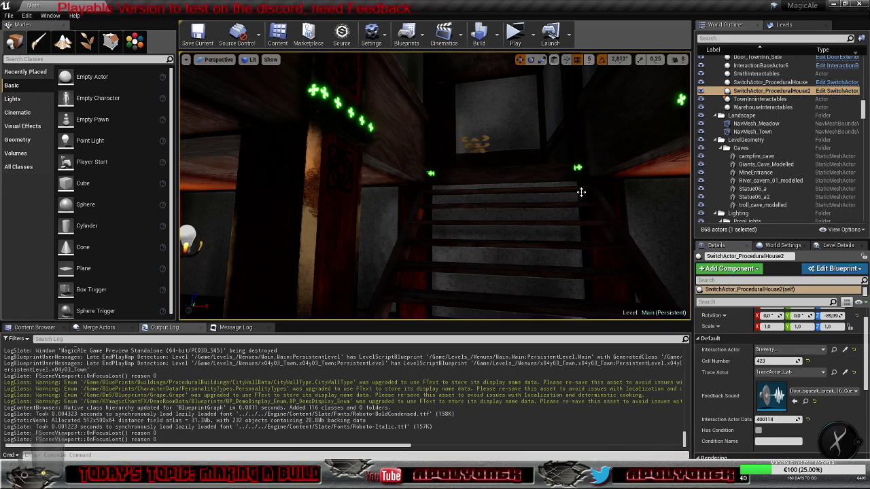
Start a standalone game preview at the staircase, walk down through the cellar corridors and operate the wall lever.
left_click(514, 41)
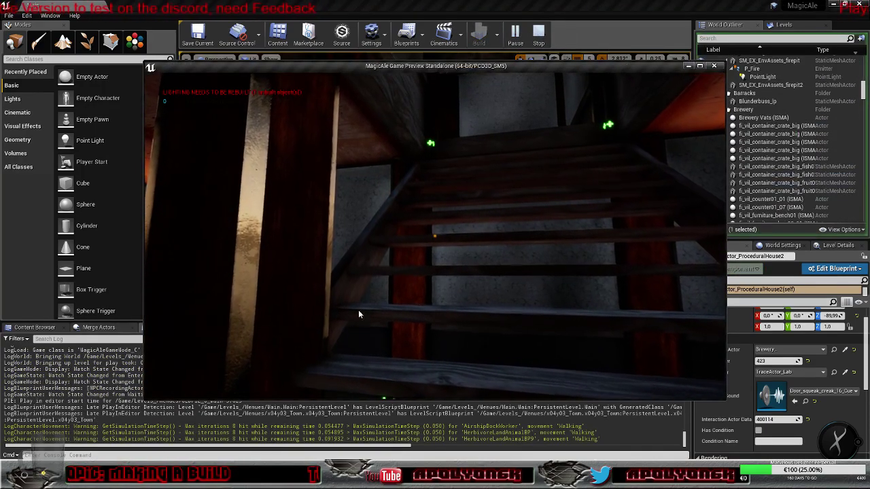
left_click(359, 314)
key("w")
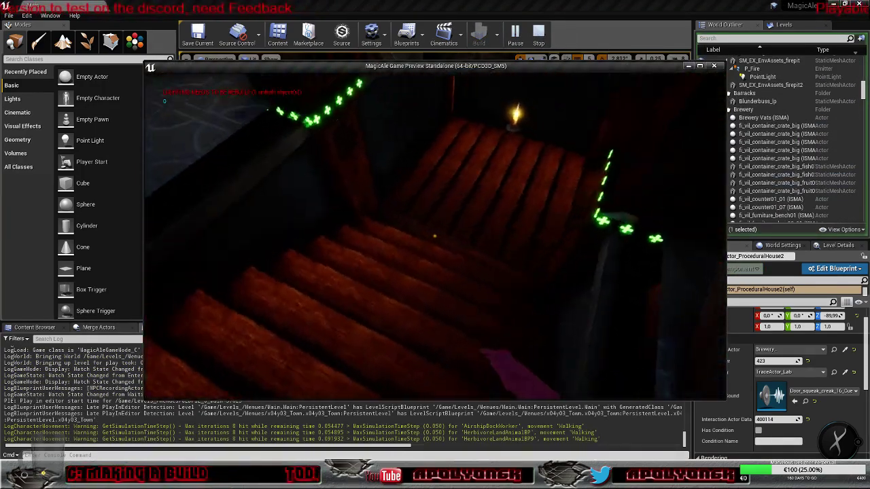
key("w")
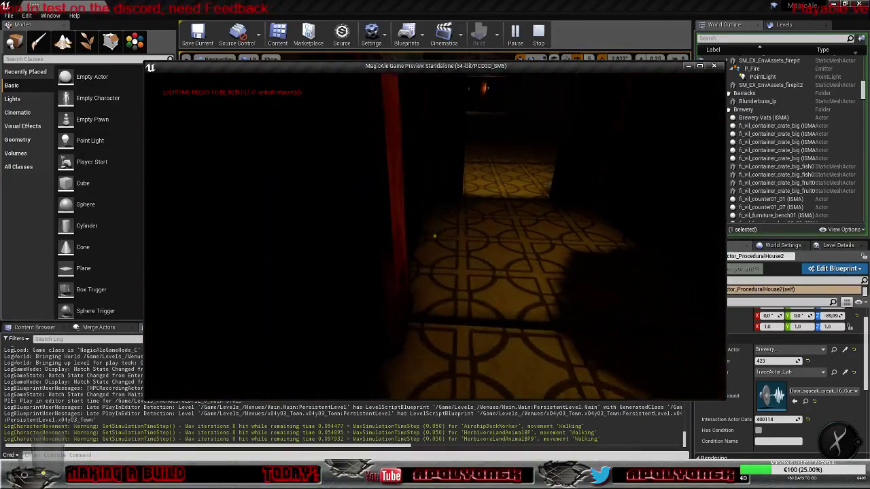
key("w")
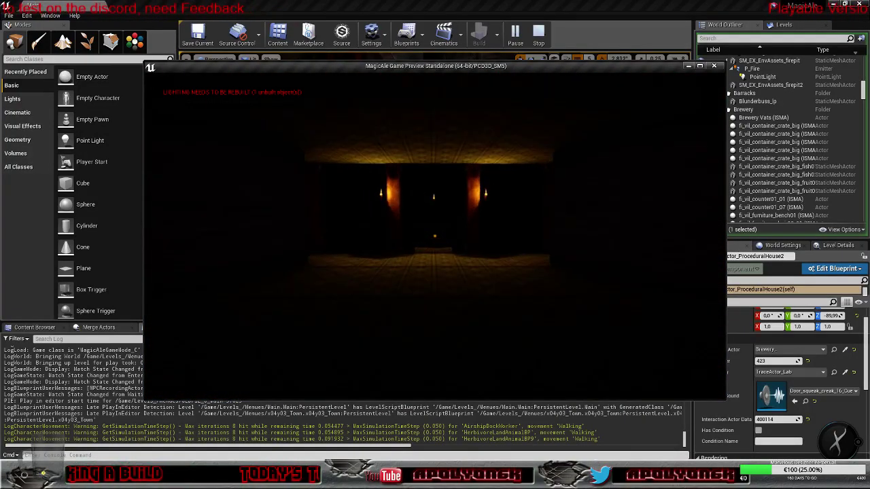
key("w")
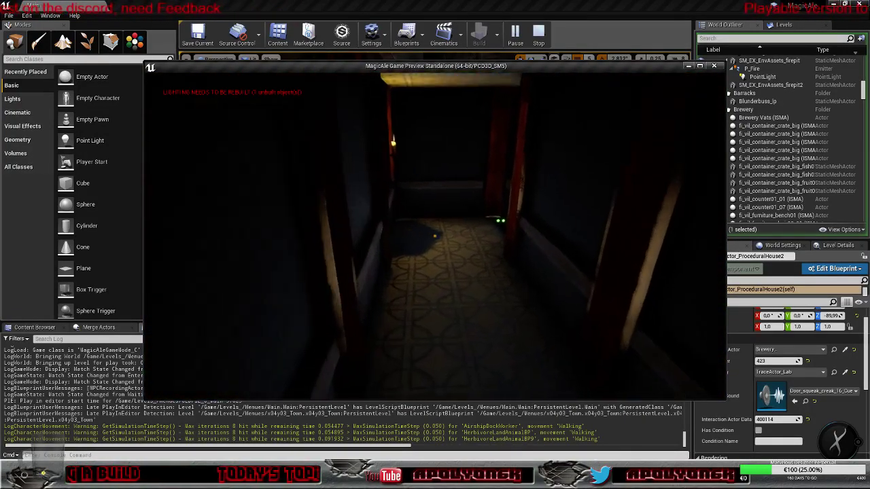
key("w")
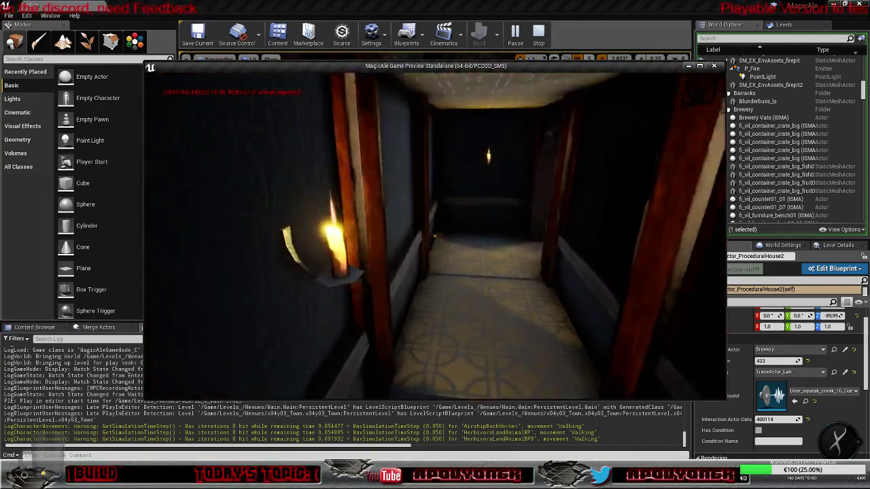
key("w")
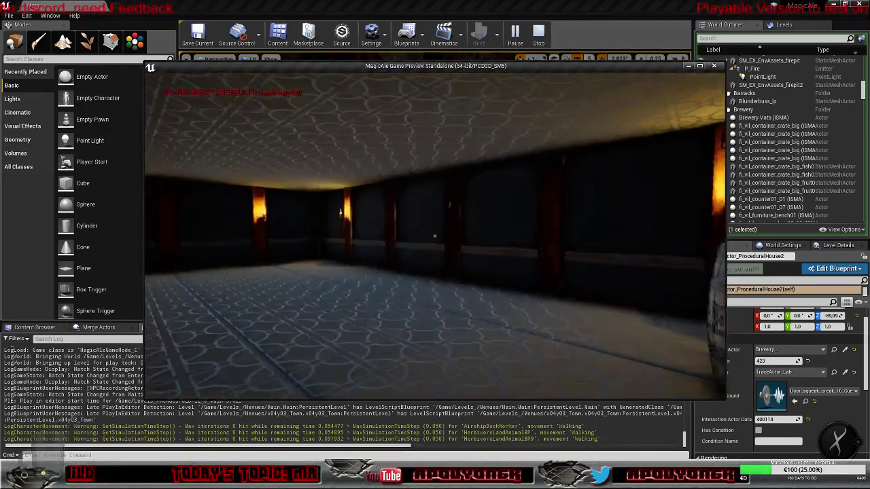
key("w")
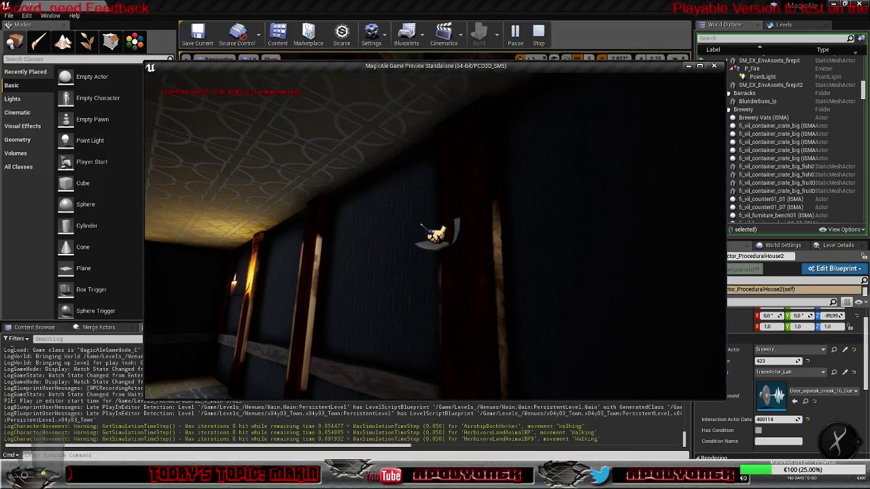
Walk through the arched cellar doorway, inspect the scroll on the wooden table, and end the game preview.
key("w")
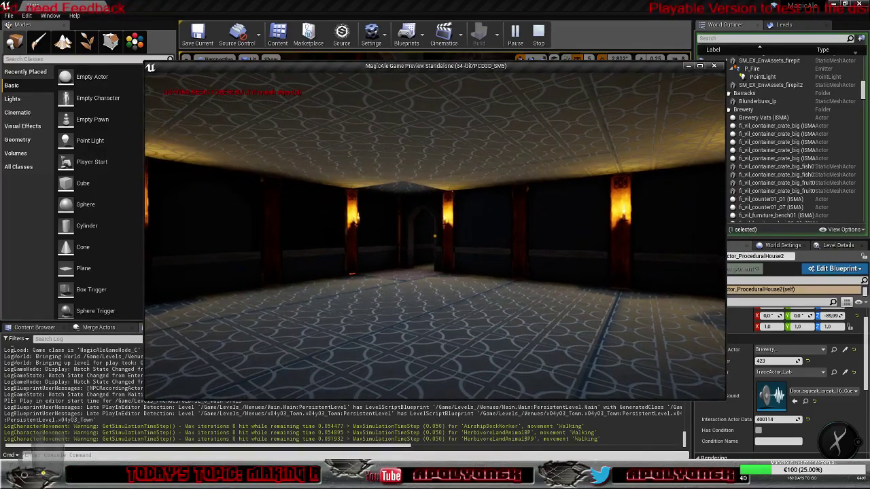
key("w")
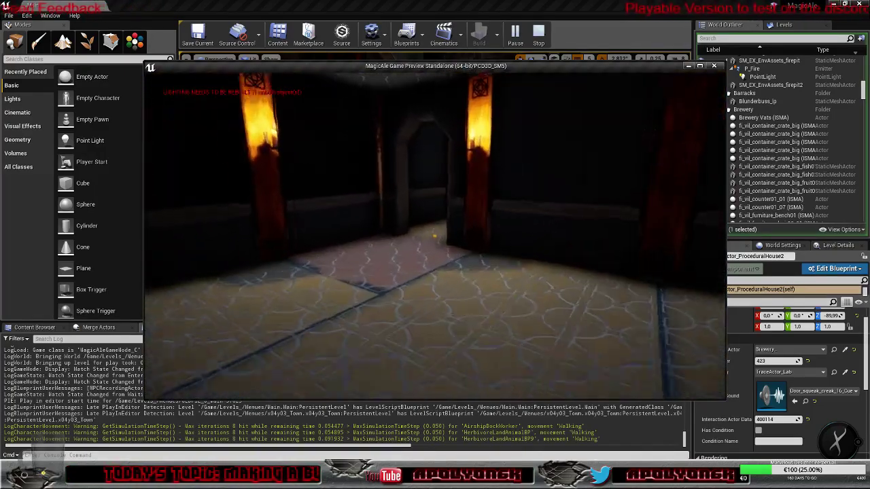
key("w")
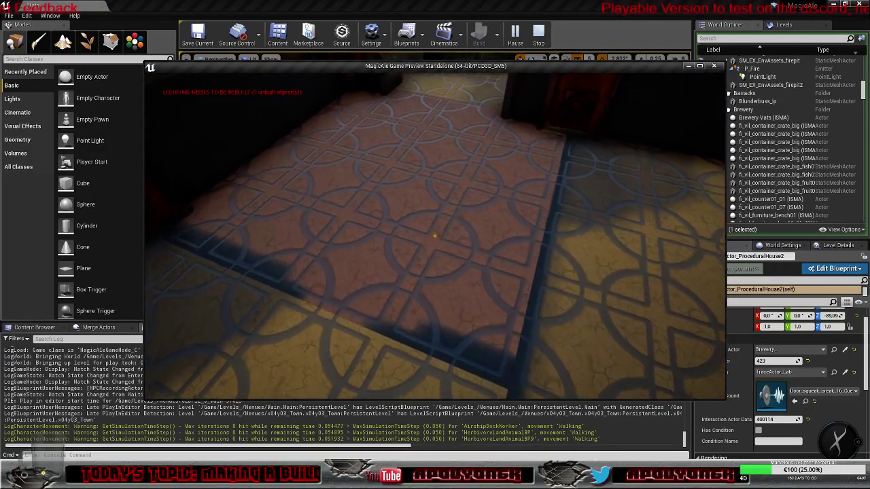
key("w")
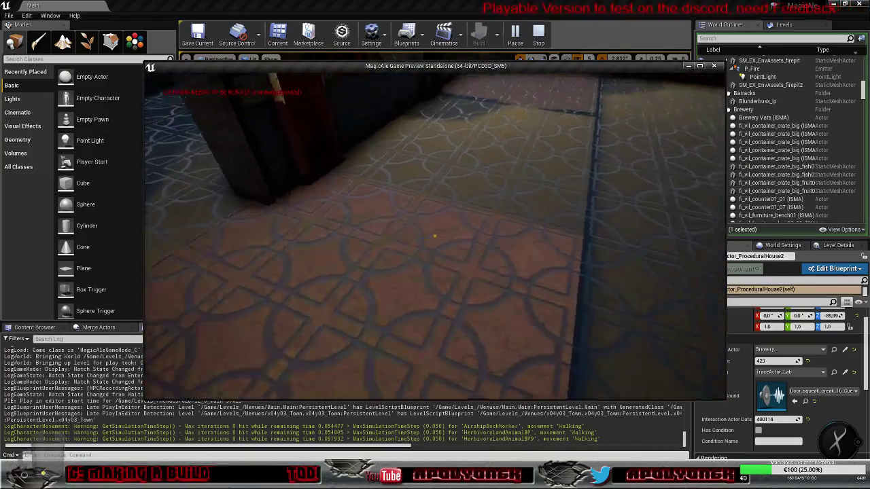
key("w")
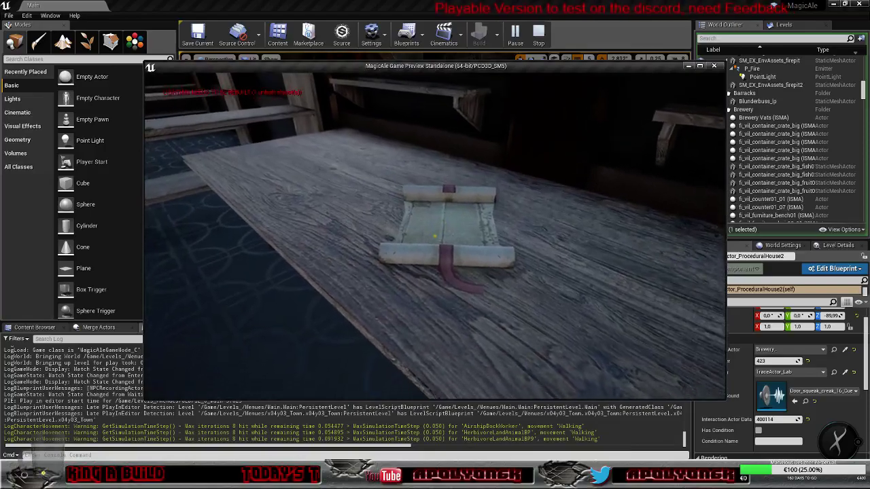
key("a")
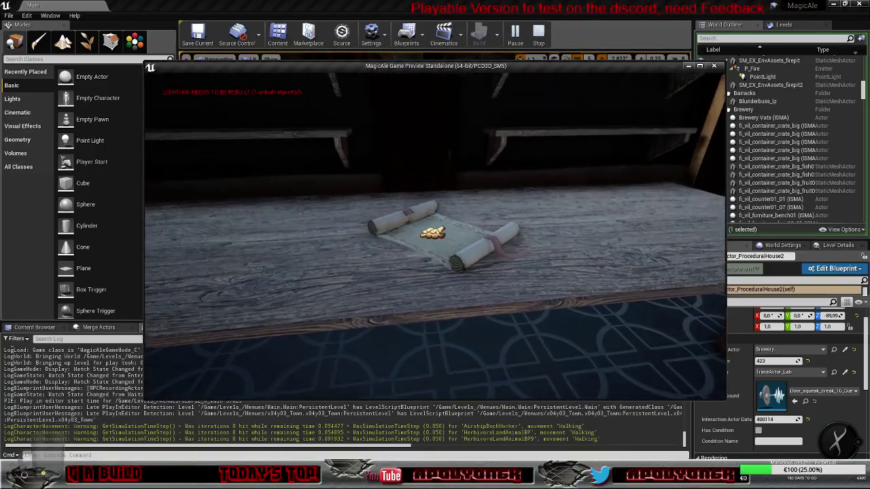
key("w")
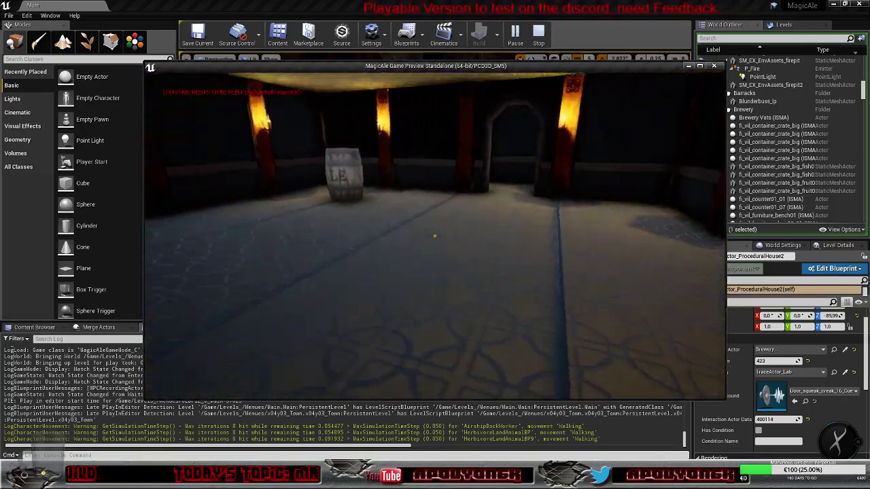
key("Escape")
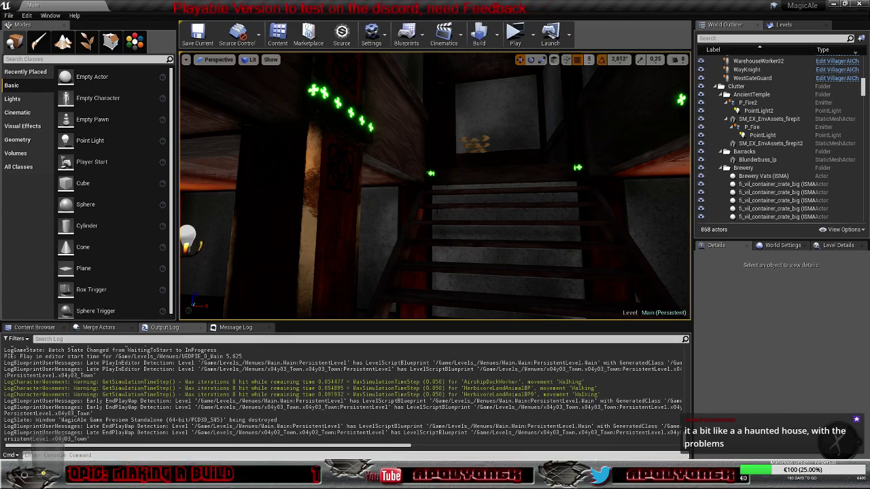
right_click_drag(437, 216, 435, 183)
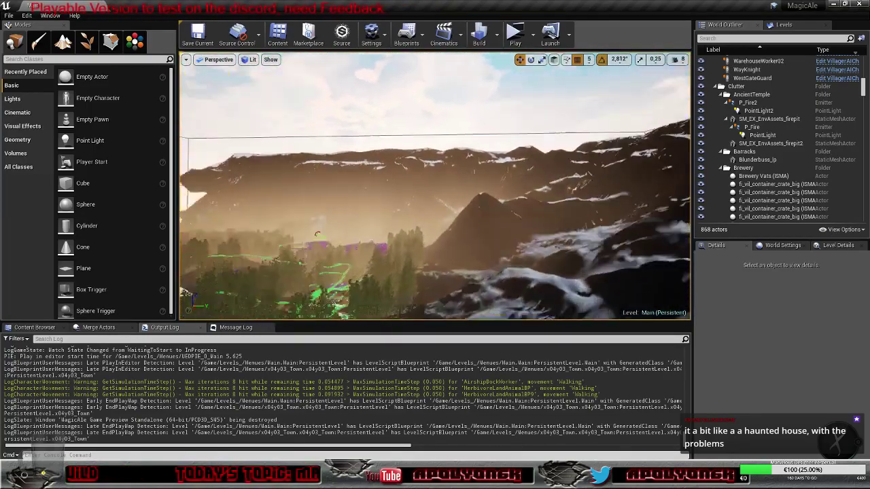
right_click_drag(435, 186, 316, 192)
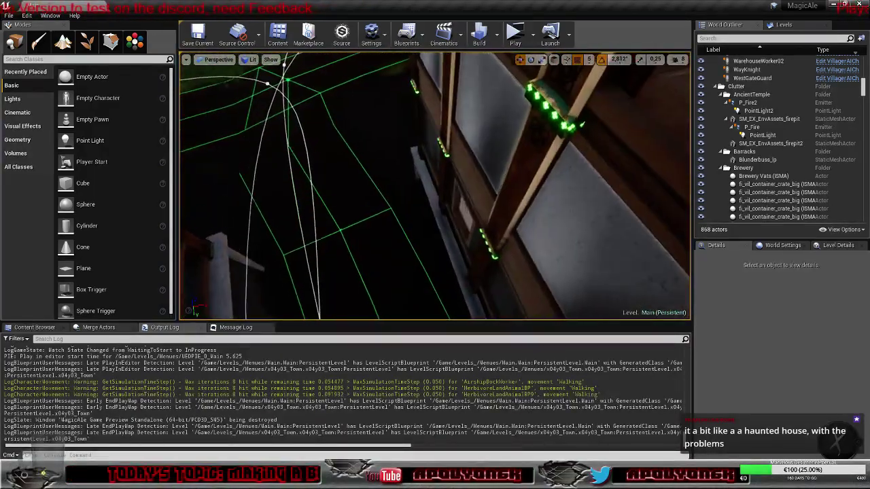
right_click_drag(437, 217, 464, 224)
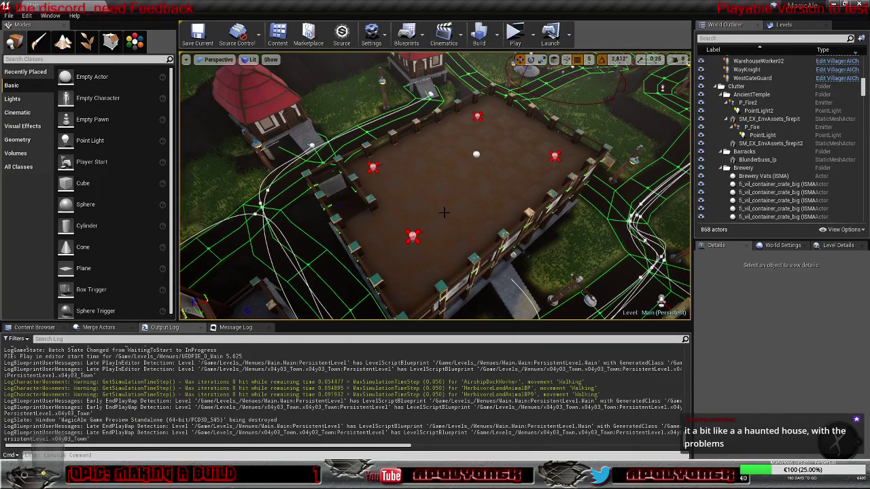
right_click_drag(435, 187, 435, 102)
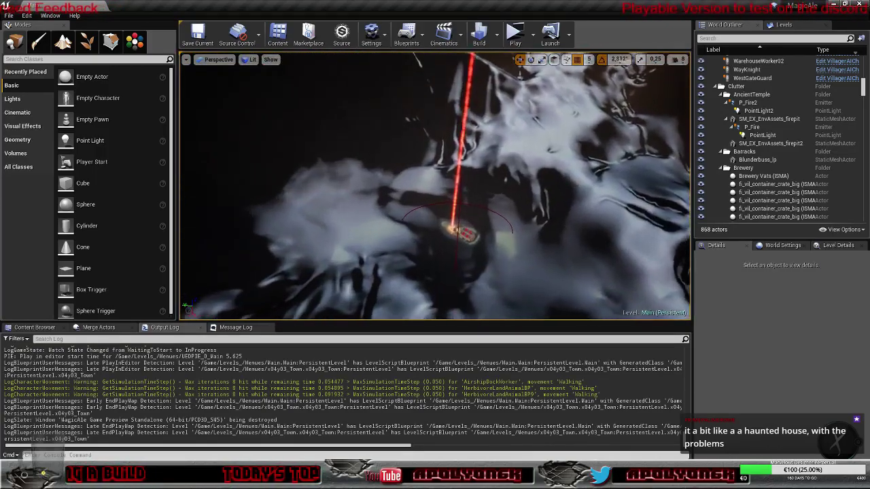
right_click_drag(435, 187, 466, 206)
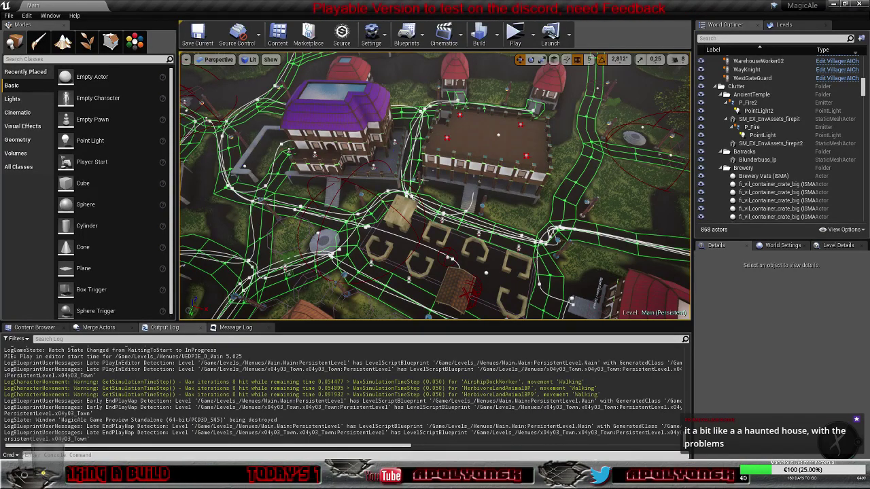
mouse_move(234, 479)
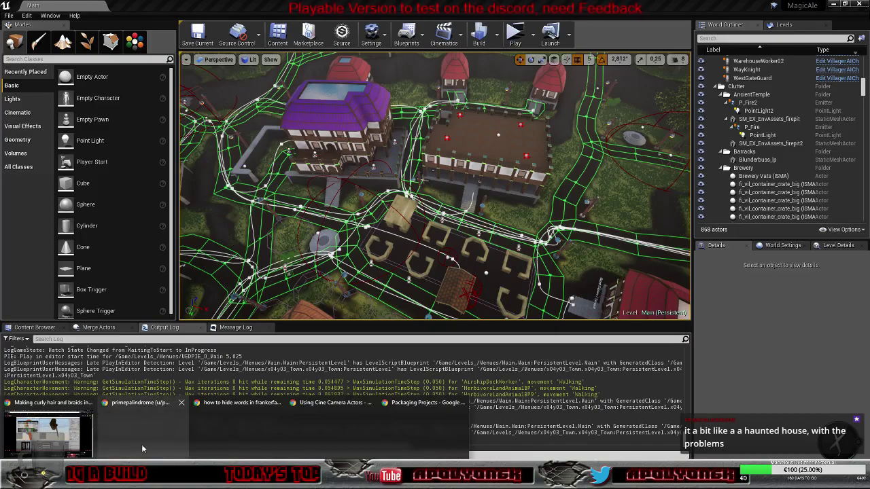
Switch to the Chrome browser and search Google for "ue4 navmesh not generating on build".
mouse_move(344, 432)
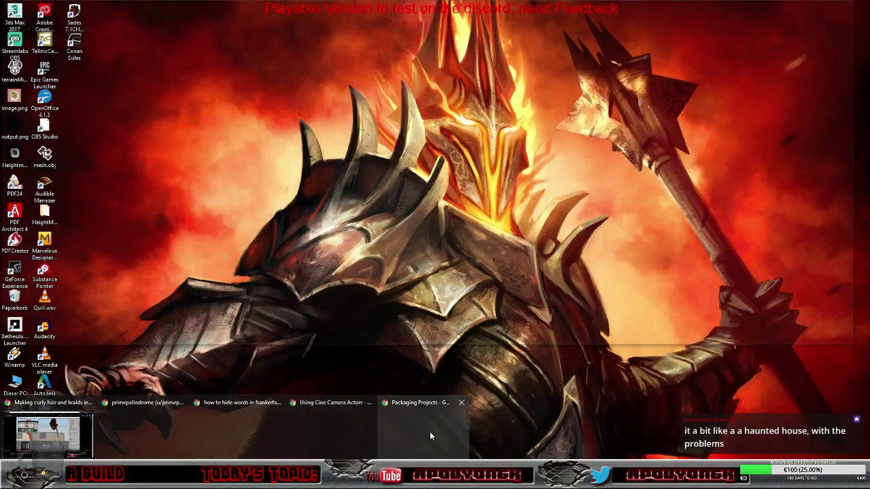
left_click(346, 421)
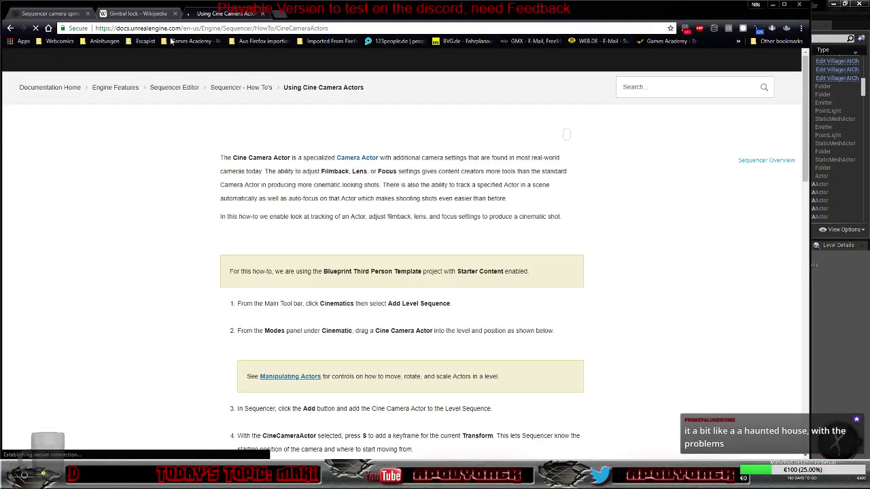
left_click(244, 29)
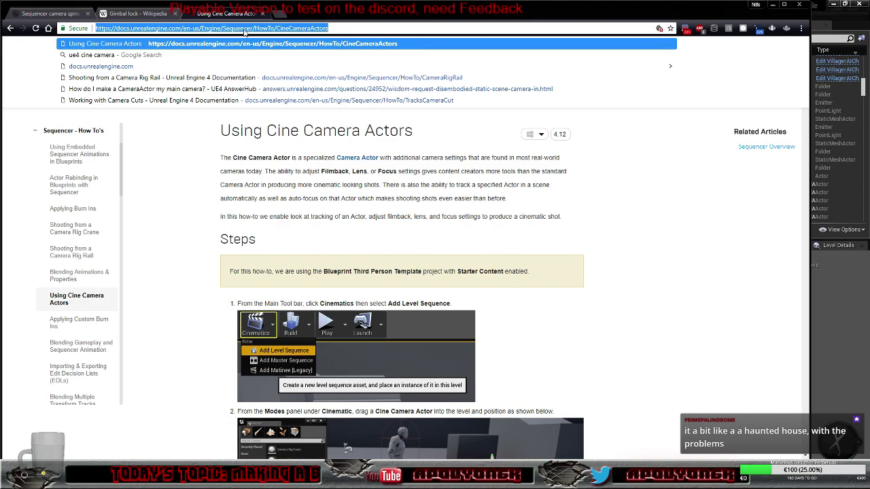
type("ue4 ")
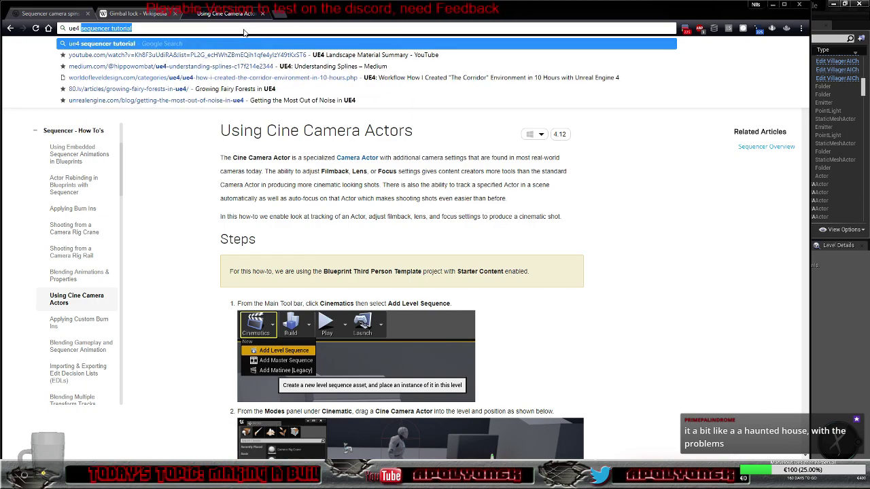
type("navemesh")
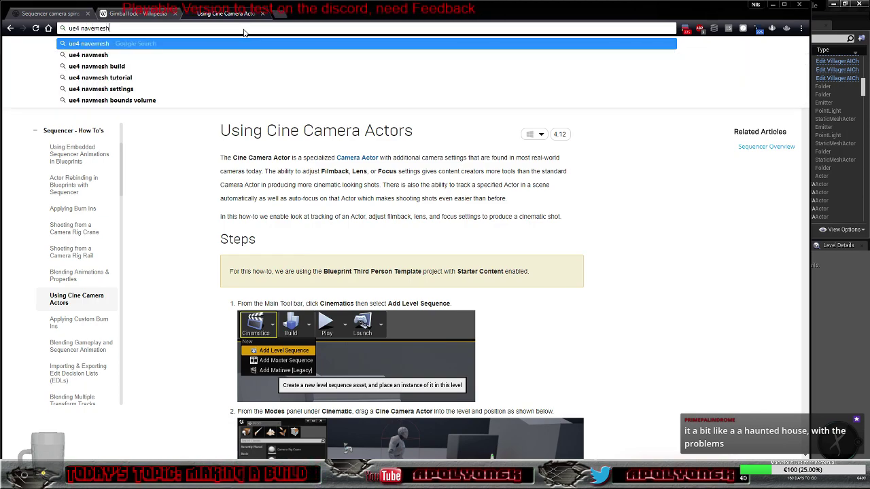
type(" not ")
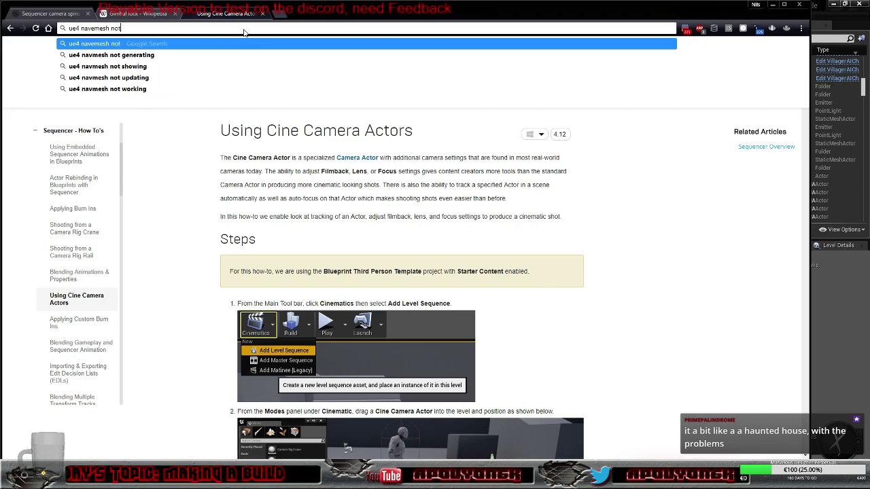
type("gen")
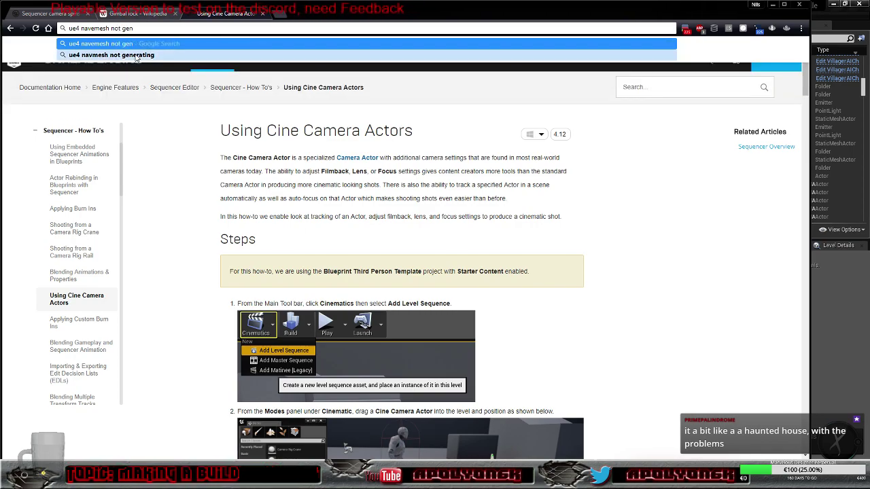
left_click(172, 54)
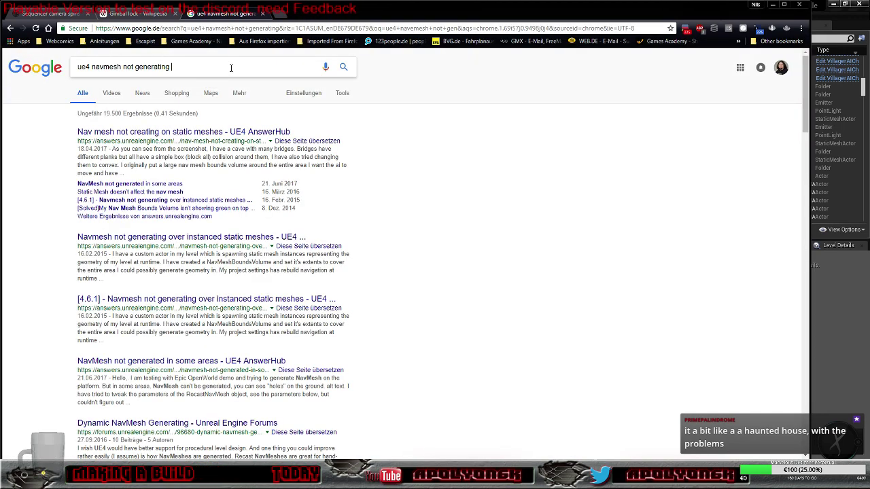
type("on build")
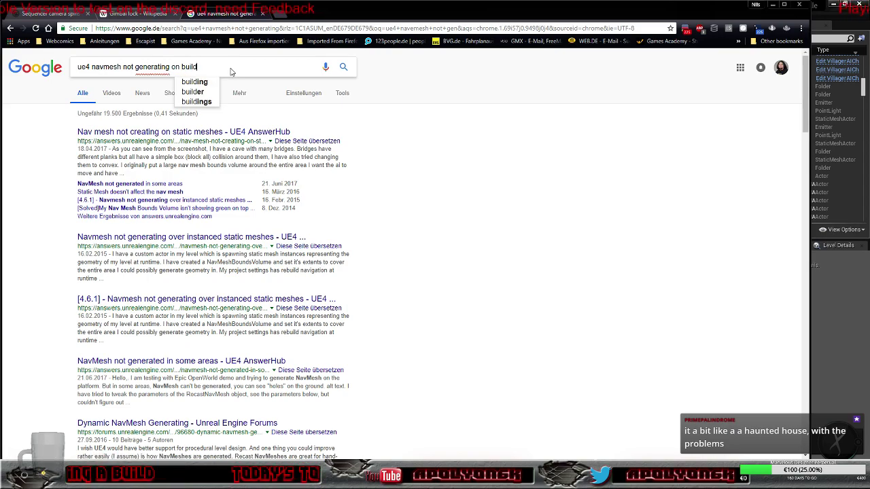
key("Return")
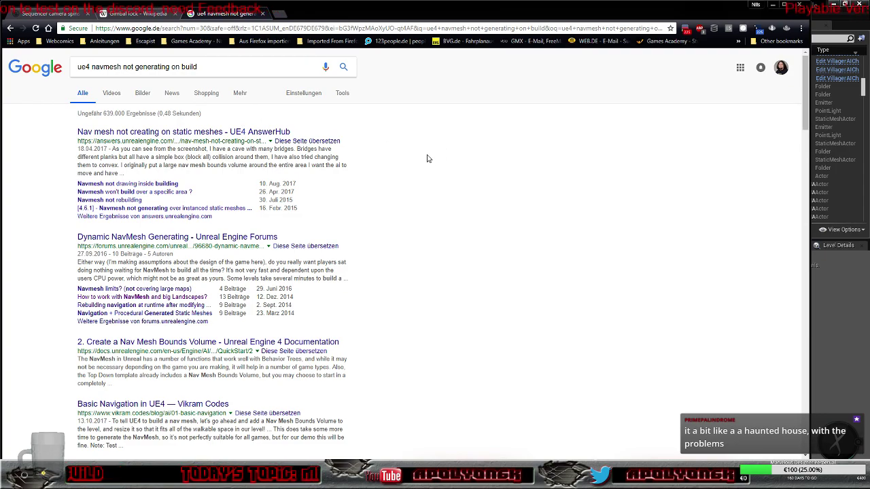
Look through the search results for an explanation of navmesh generation problems in builds, and return to the Unreal Editor.
scroll(397, 162, "down", 4)
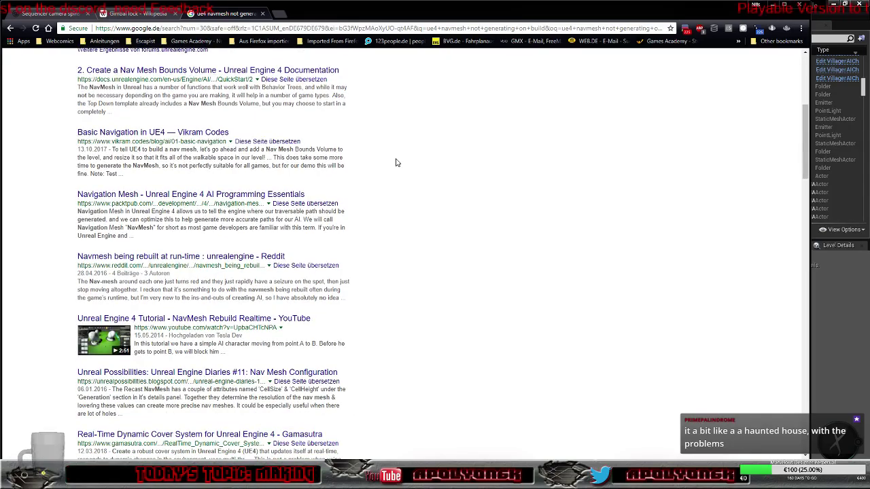
scroll(397, 162, "down", 2)
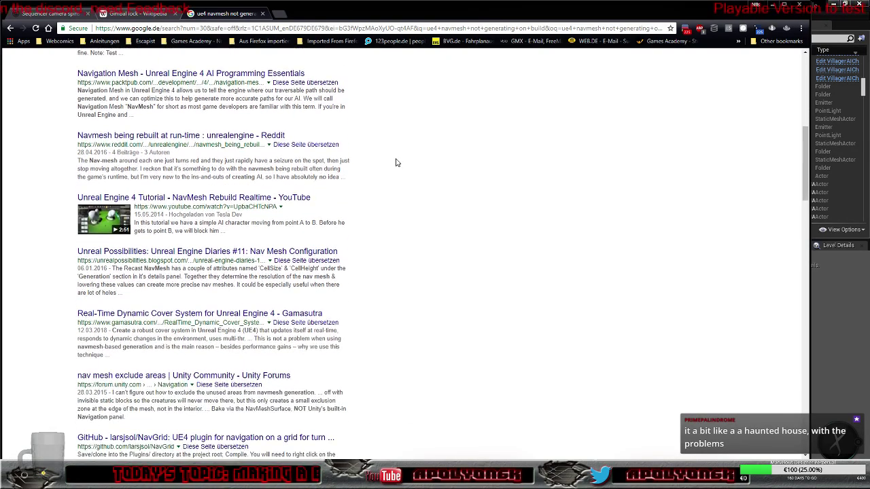
scroll(397, 162, "down", 2)
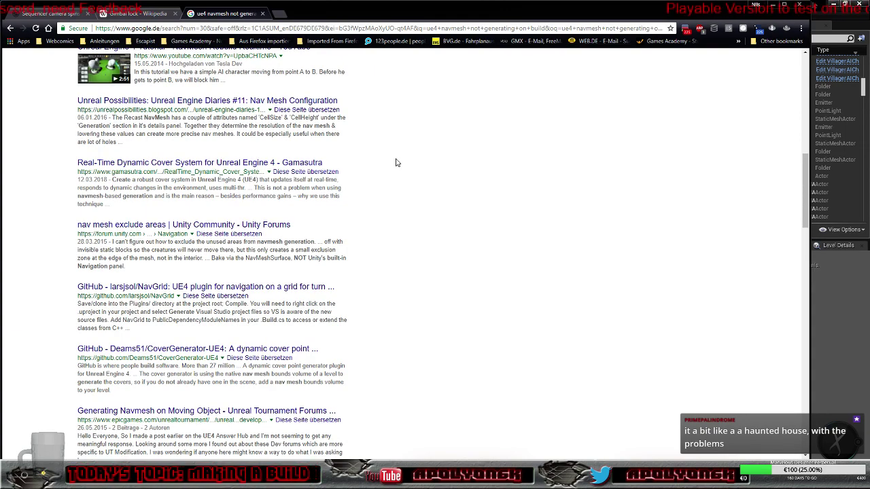
scroll(397, 162, "down", 2)
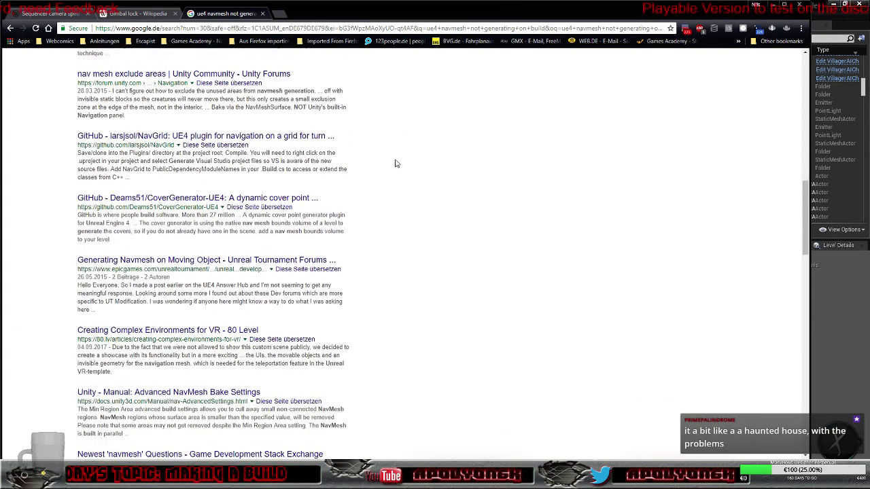
scroll(397, 163, "down", 2)
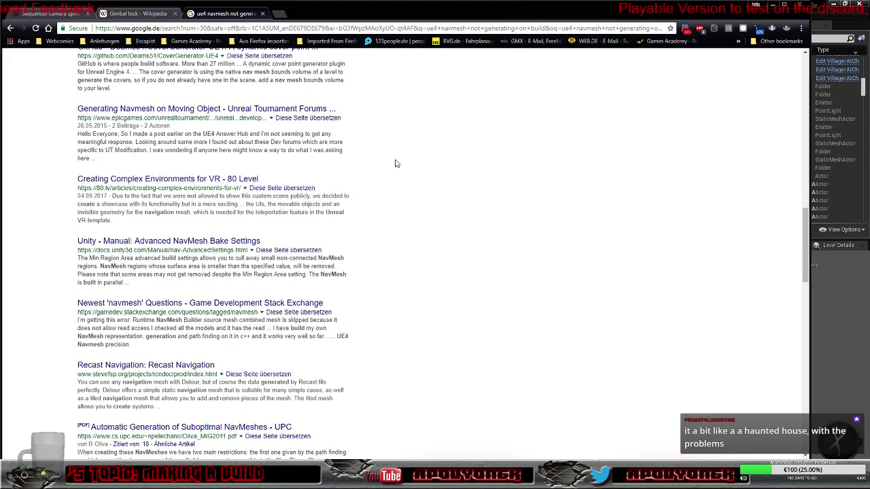
scroll(396, 163, "down", 2)
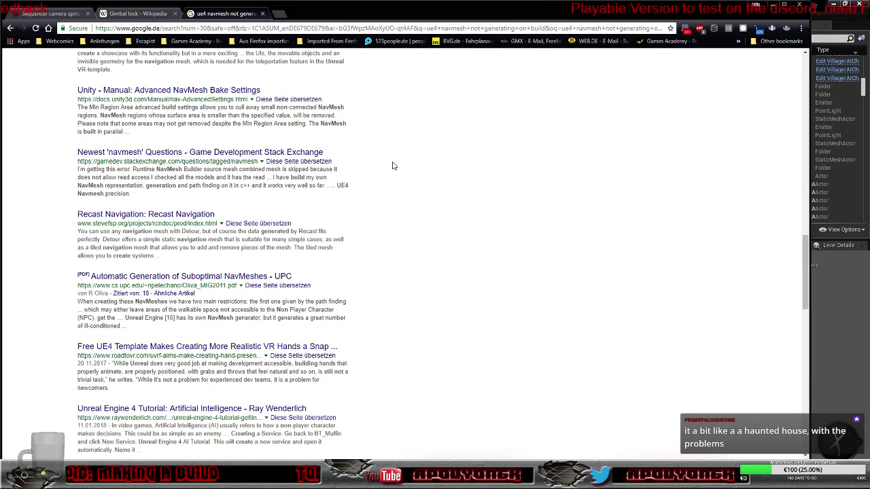
scroll(393, 165, "up", 2)
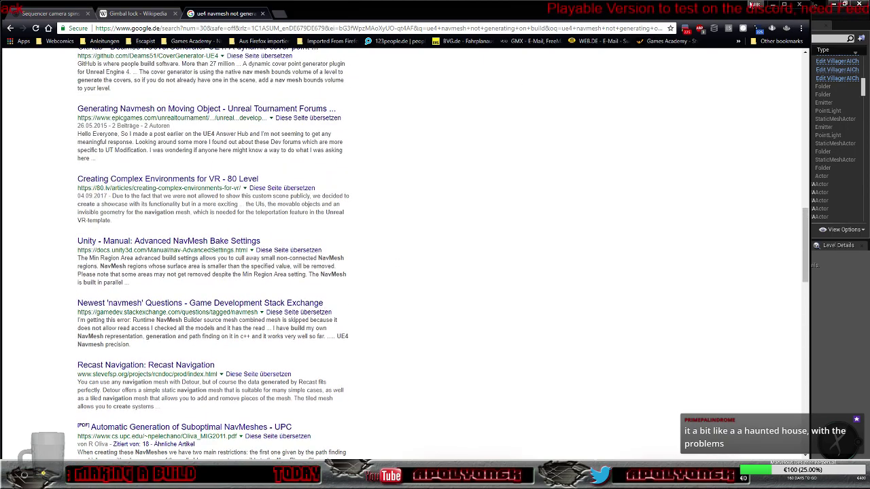
left_click(770, 5)
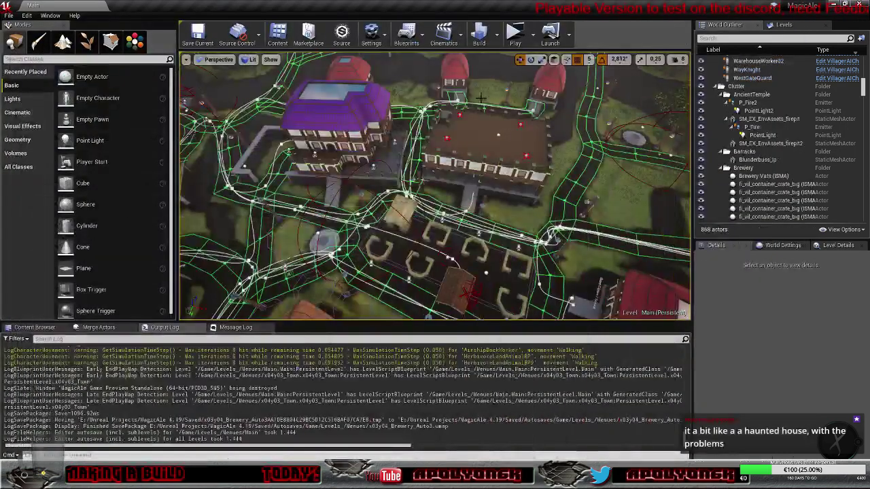
In the project's Navigation Mesh settings, enable Force Rebuild on Load for runtime navigation.
left_click(371, 33)
left_click(394, 70)
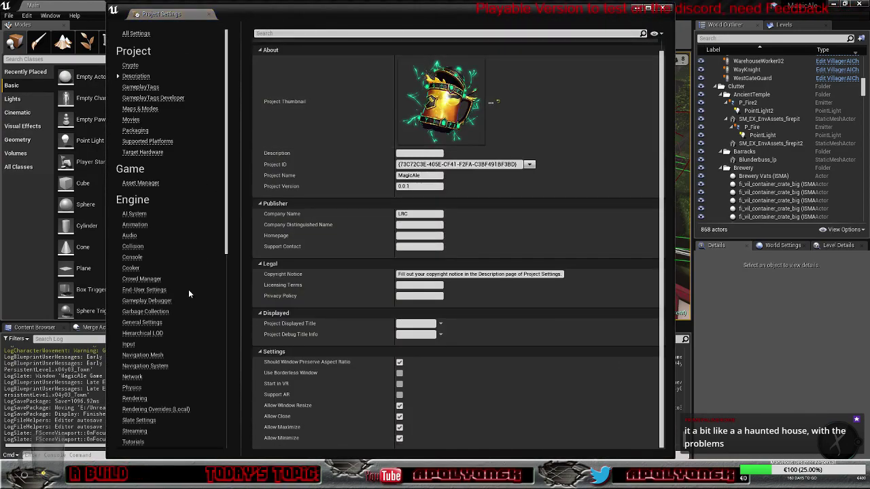
left_click(155, 356)
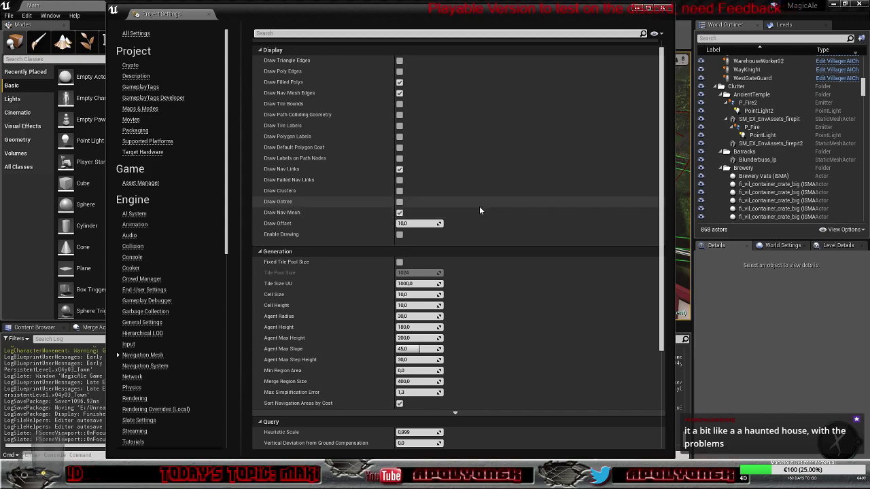
scroll(479, 207, "up", 2)
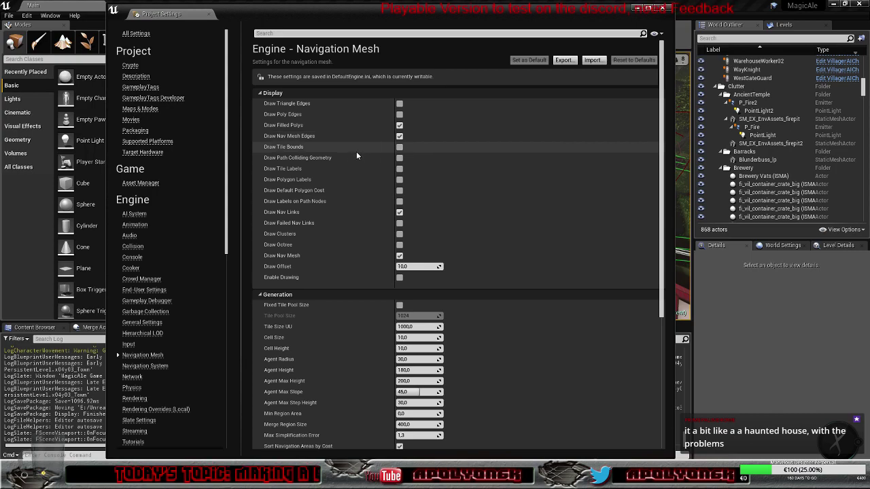
scroll(345, 180, "down", 3)
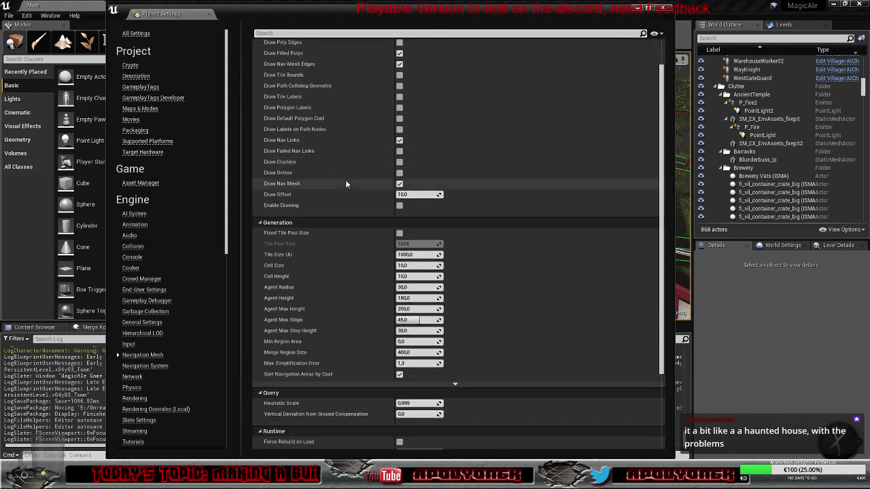
scroll(345, 180, "down", 2)
scroll(345, 179, "down", 2)
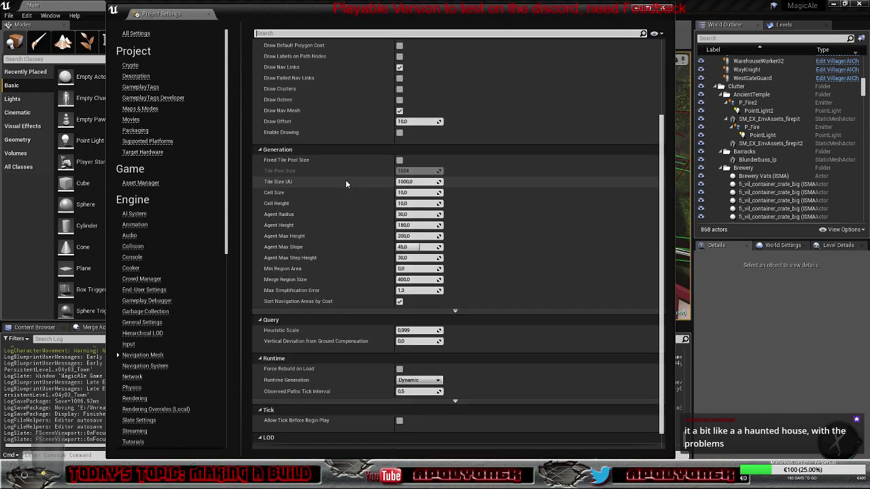
scroll(346, 180, "down", 1)
scroll(345, 180, "down", 1)
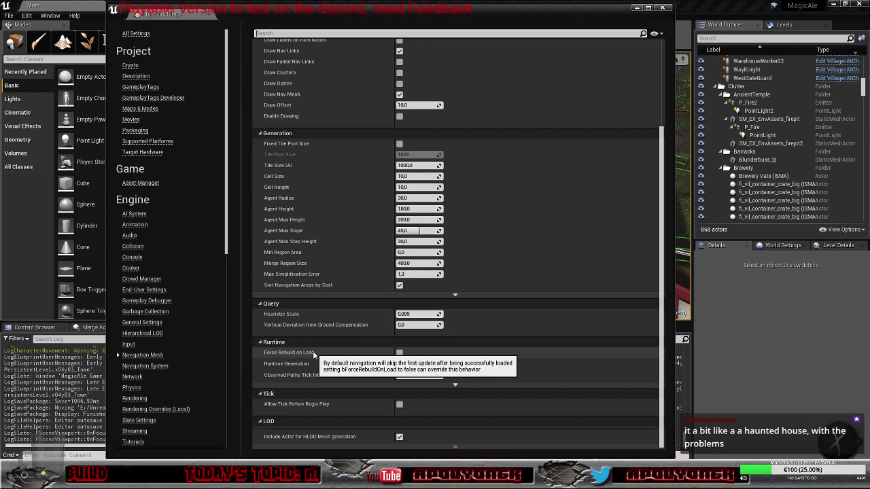
left_click(400, 354)
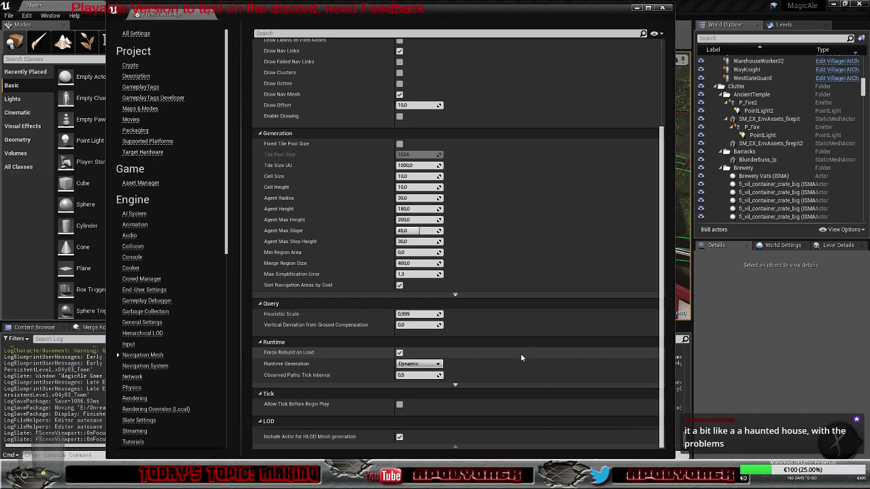
In the project's Packaging settings, set Build Configuration to Shipping and enable For Distribution.
scroll(521, 353, "up", 2)
scroll(520, 354, "up", 3)
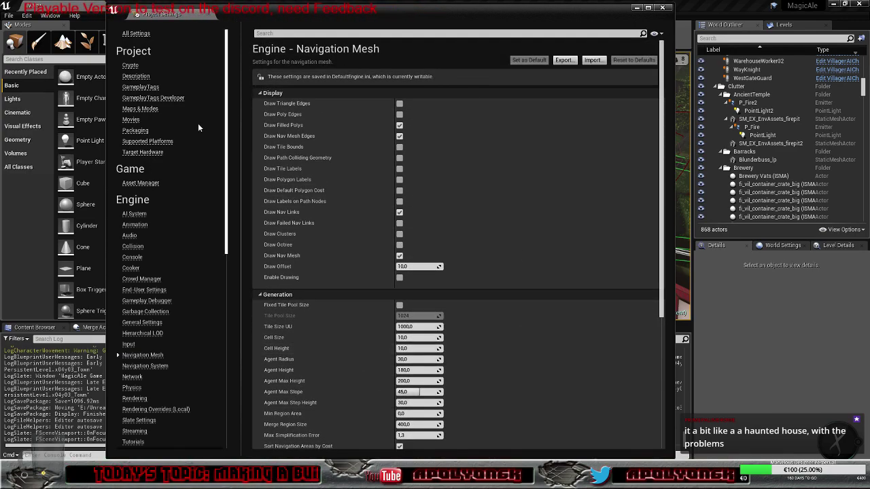
left_click(136, 130)
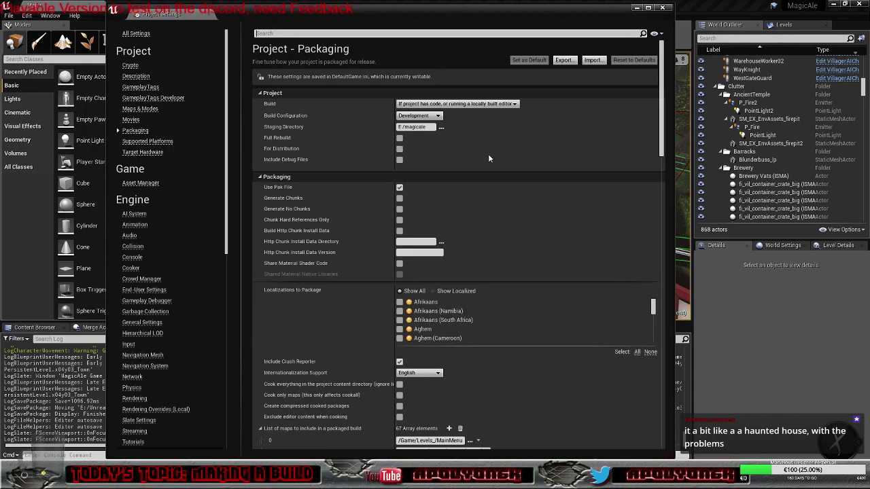
left_click(419, 115)
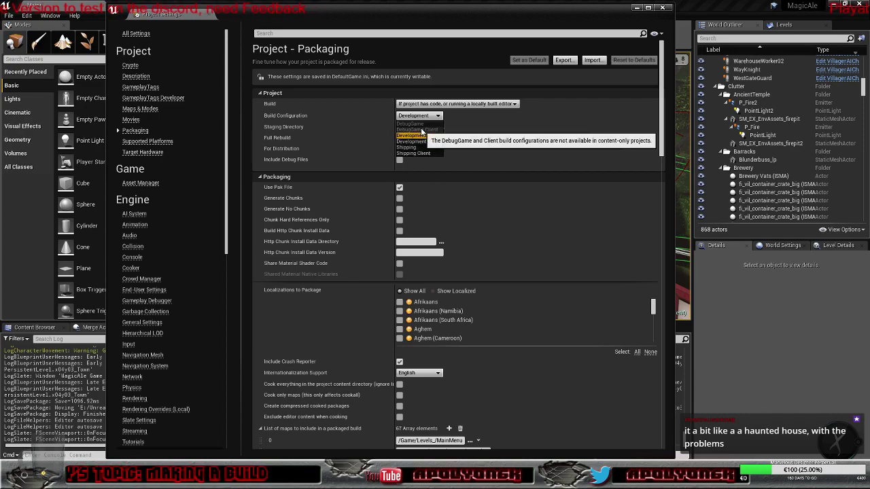
left_click(419, 148)
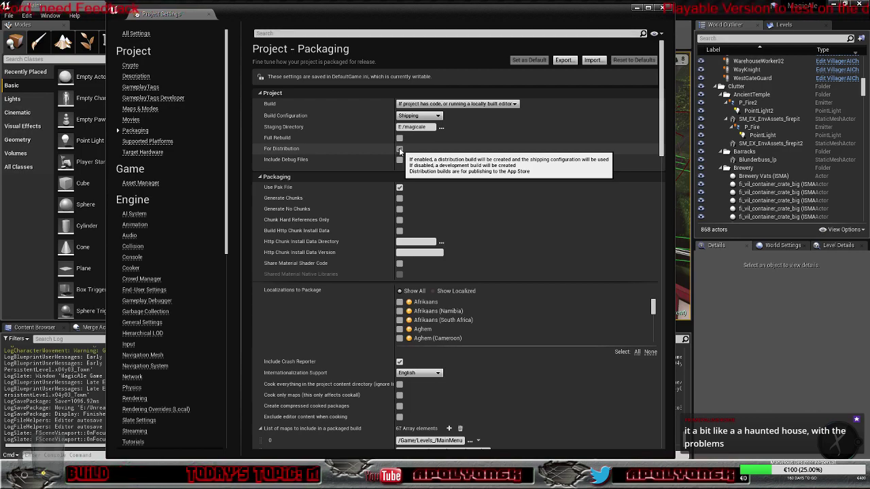
left_click(399, 149)
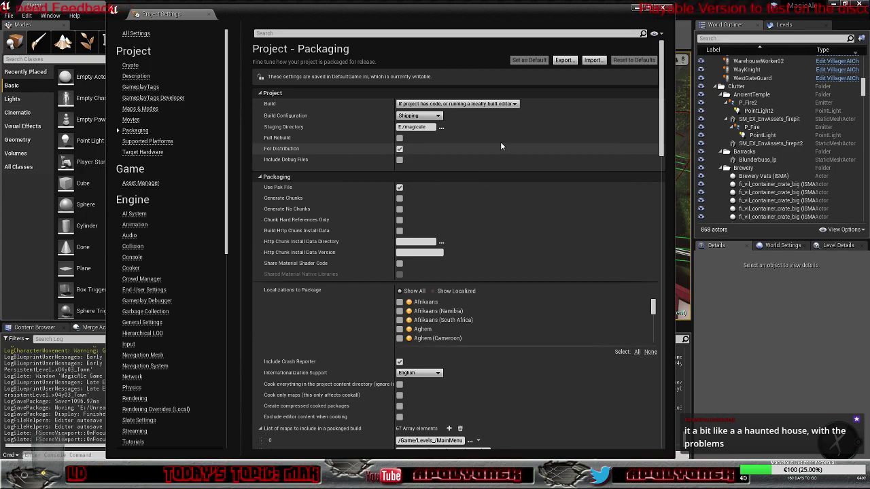
left_click(638, 9)
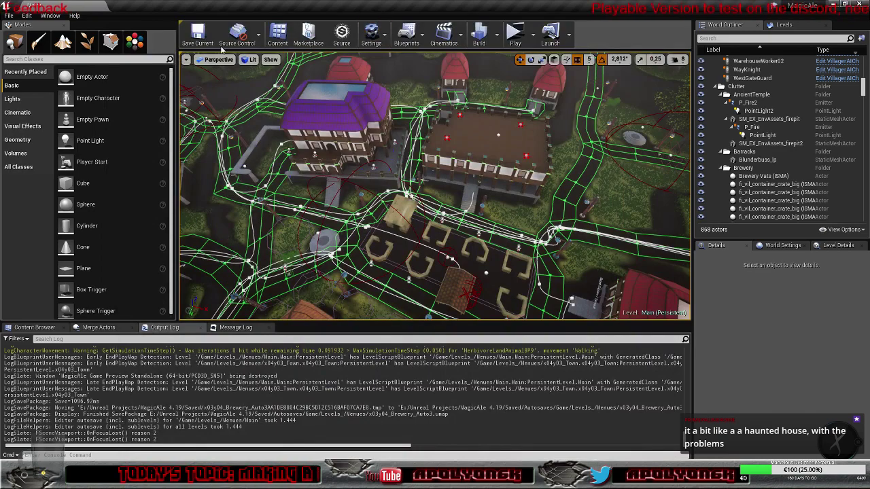
Save all modified levels and assets of the project.
left_click(8, 15)
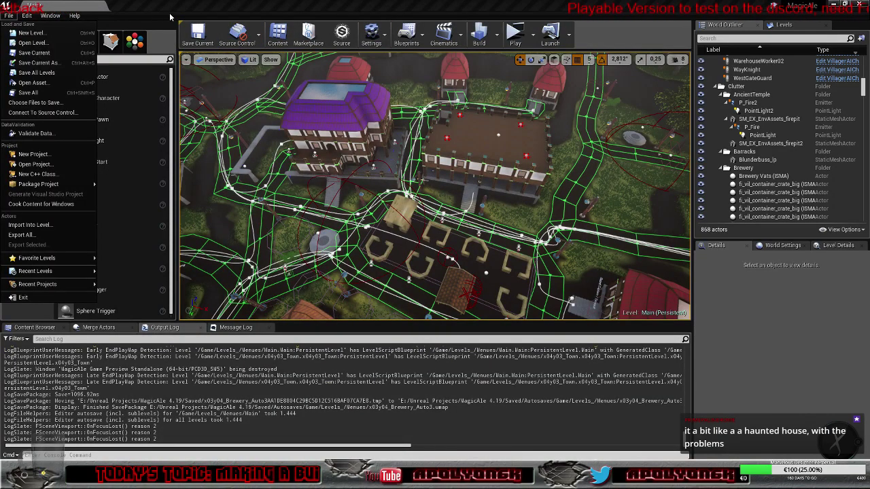
left_click(148, 58)
left_click(35, 327)
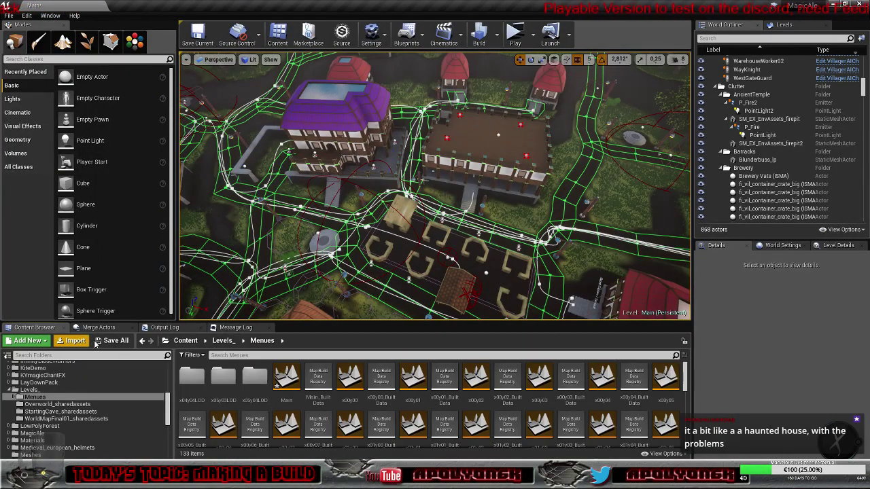
left_click(102, 341)
left_click(509, 317)
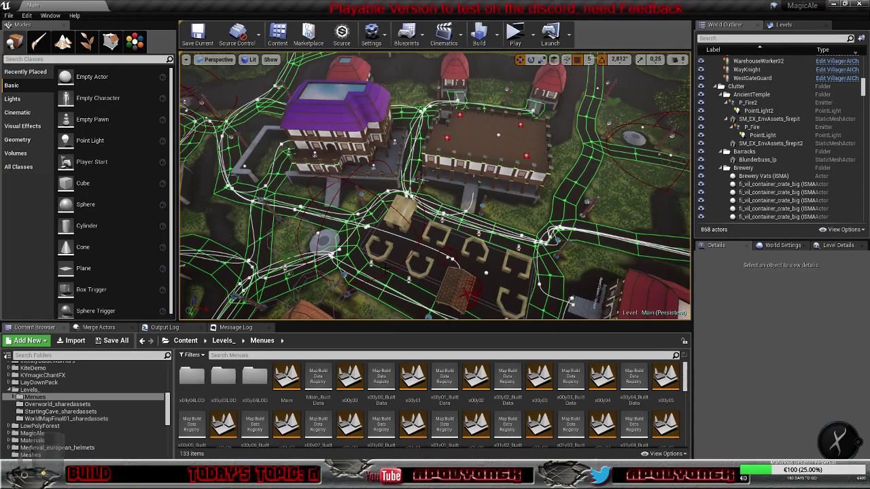
Package the project for Windows (64-bit) into the magicale folder on drive E and display the output log.
left_click(11, 16)
mouse_move(47, 184)
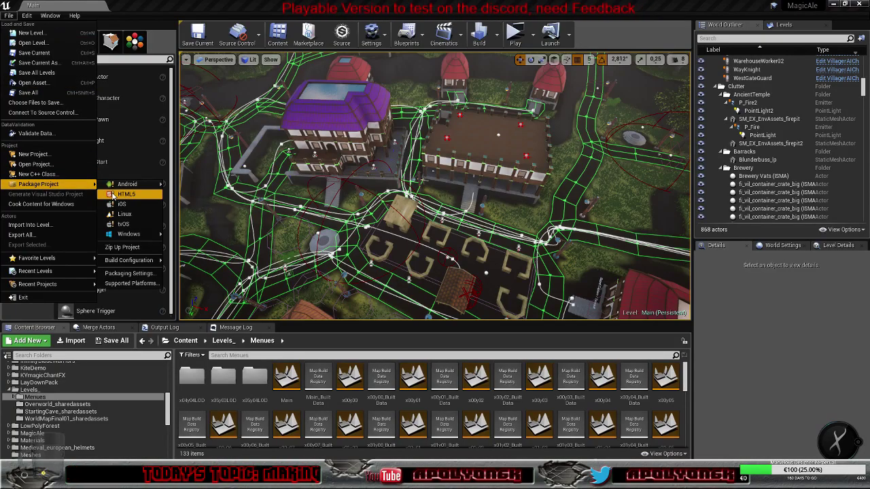
mouse_move(133, 235)
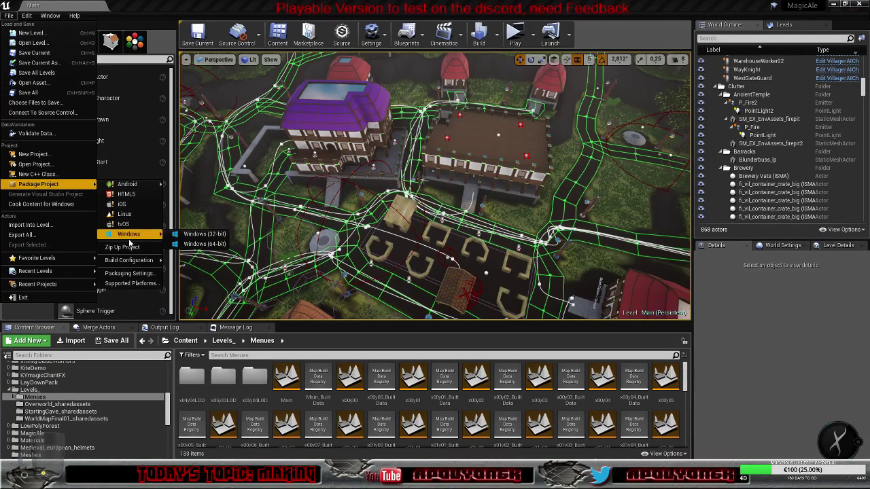
left_click(223, 244)
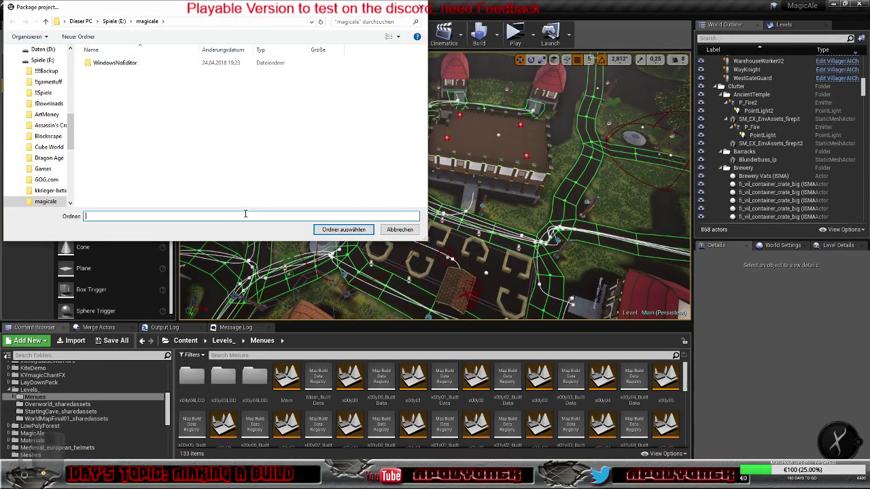
left_click(340, 230)
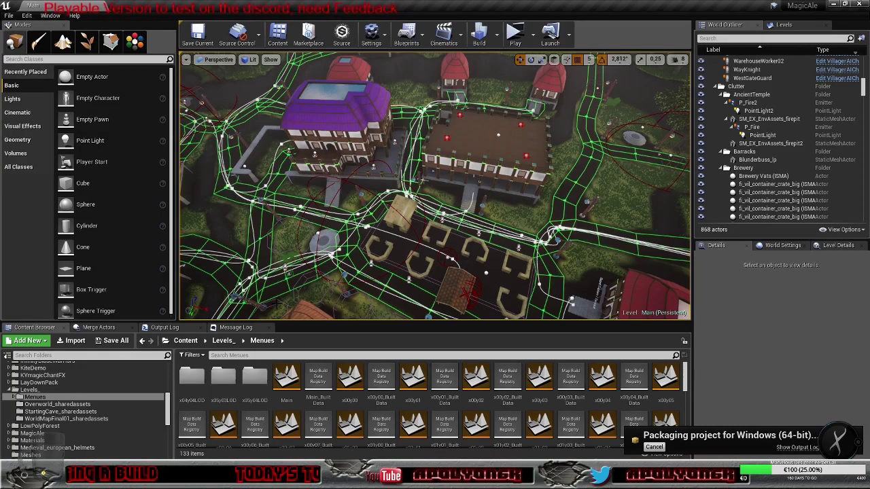
left_click(182, 331)
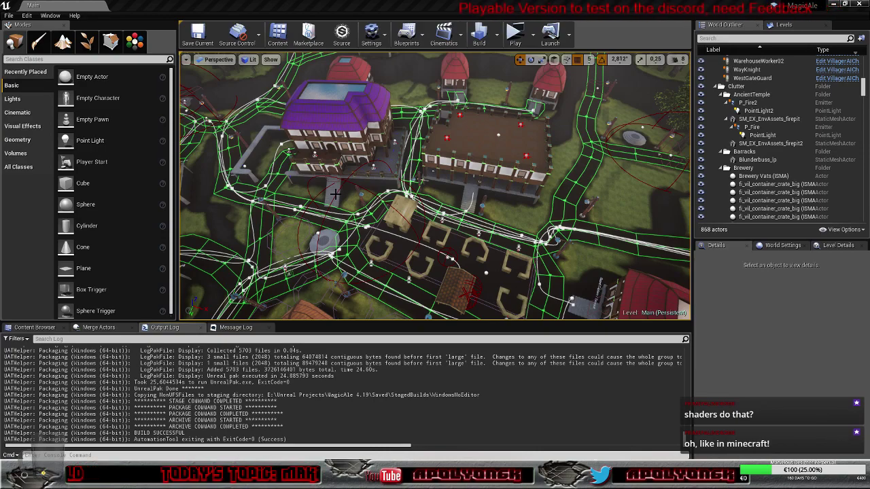
Launch the packaged MagicAle.exe from the WindowsNoEditor folder and allow it through the Windows firewall on private networks.
left_click(8, 15)
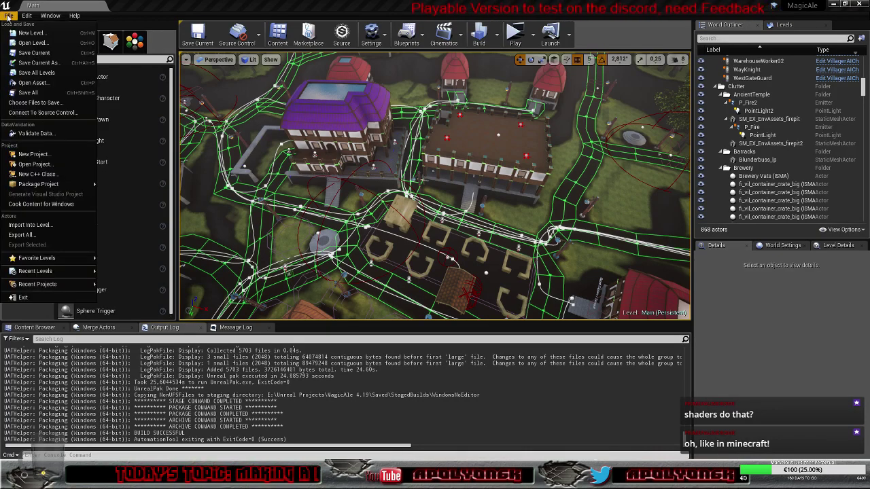
left_click(8, 15)
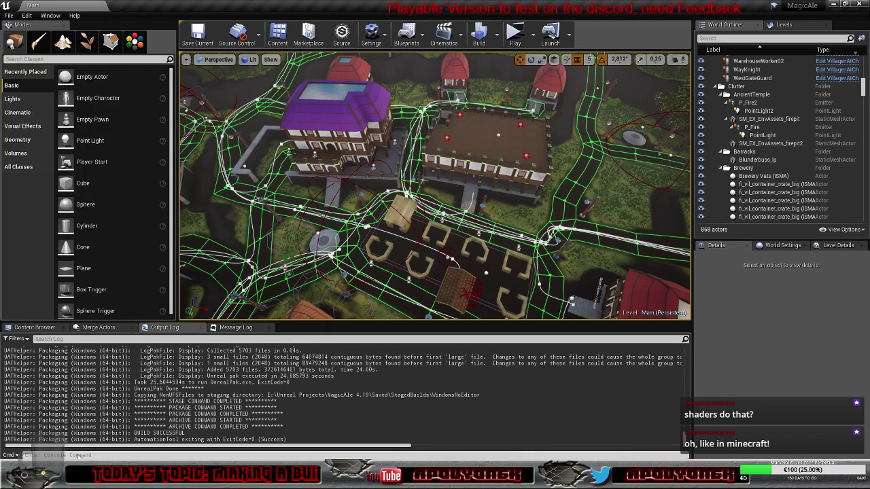
left_click(45, 477)
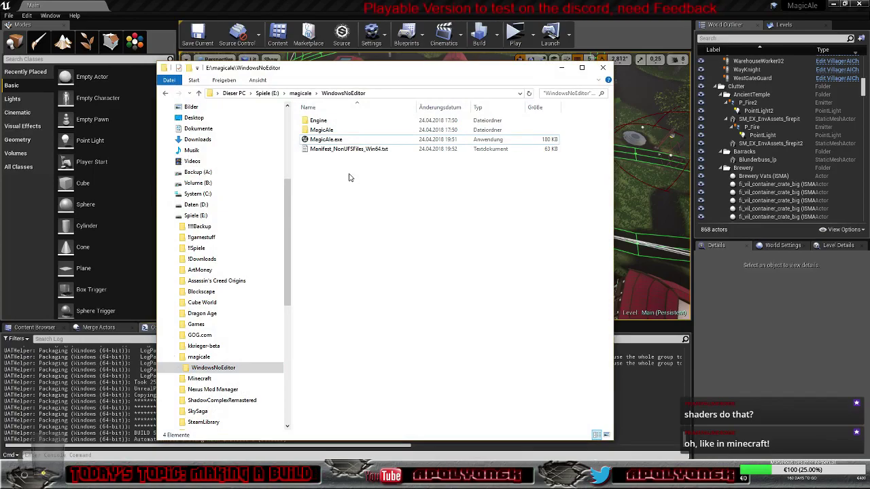
double_click(335, 140)
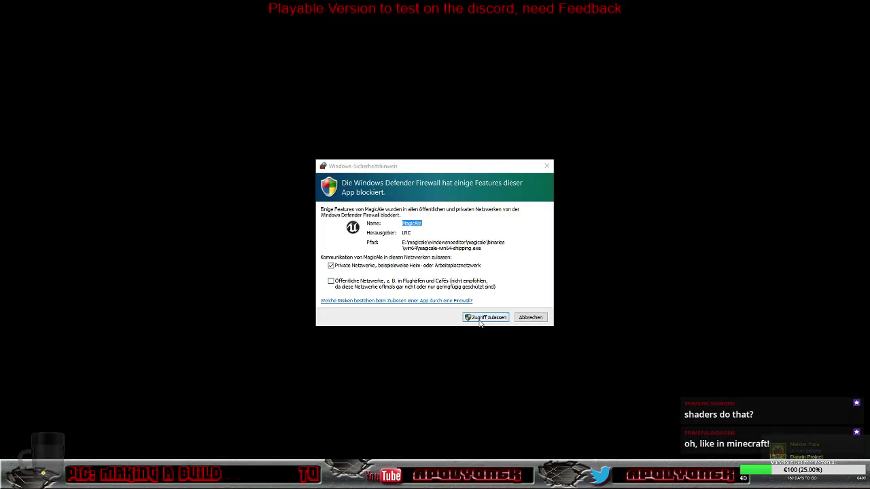
left_click(476, 319)
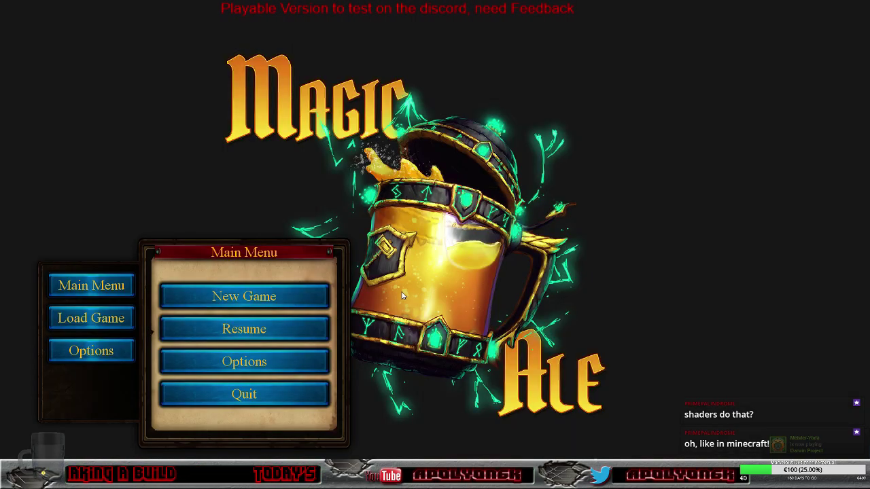
Start a new game, answering the character questions with the warehouse break-in, the way around the gentlemen and the alchemy skill.
left_click(244, 303)
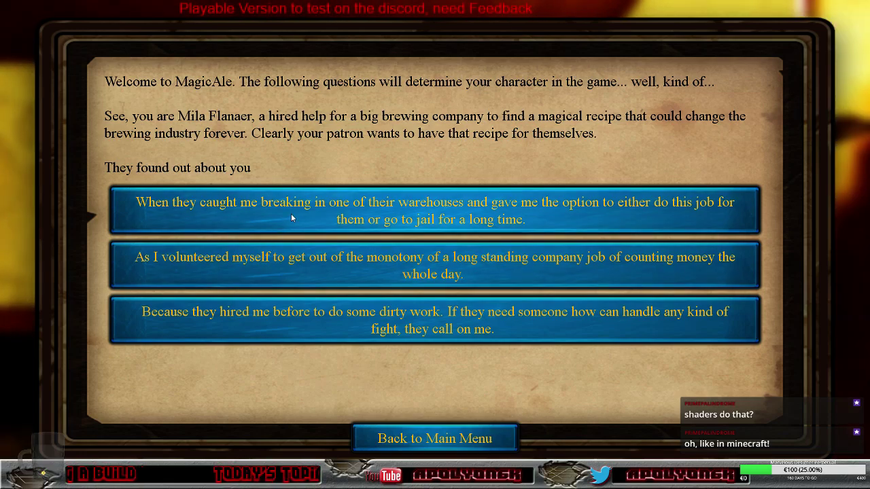
left_click(291, 214)
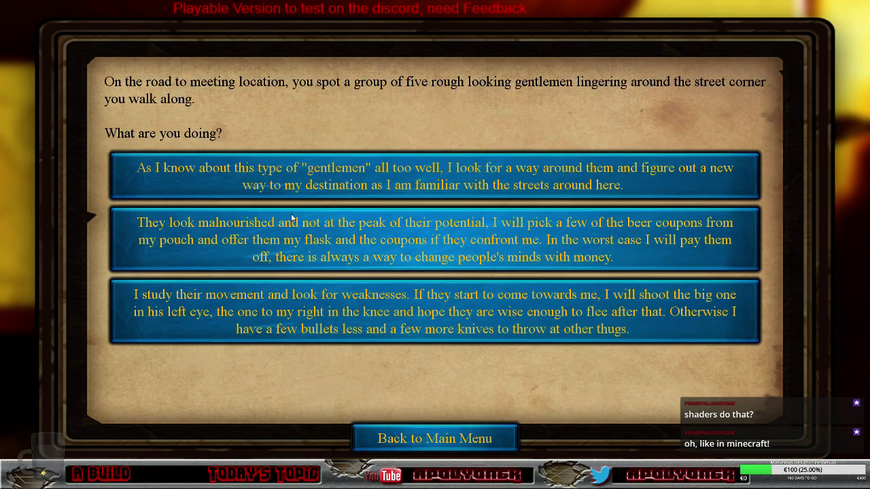
left_click(288, 185)
left_click(294, 140)
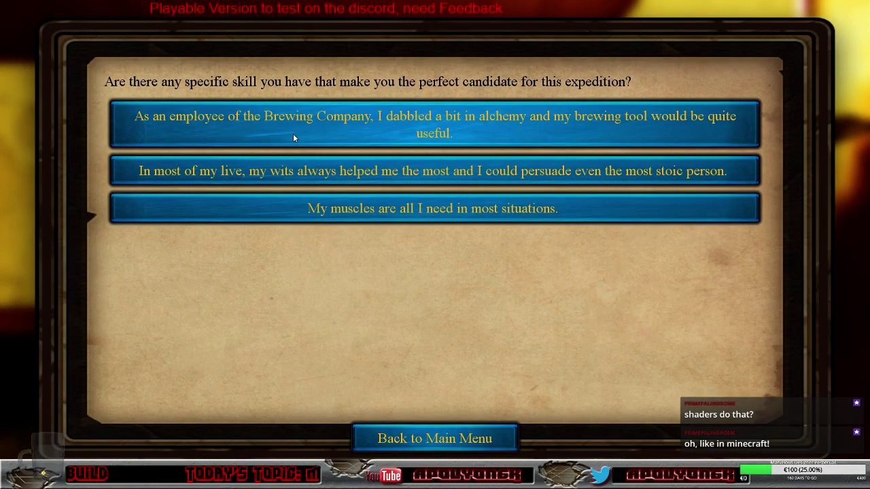
left_click(294, 139)
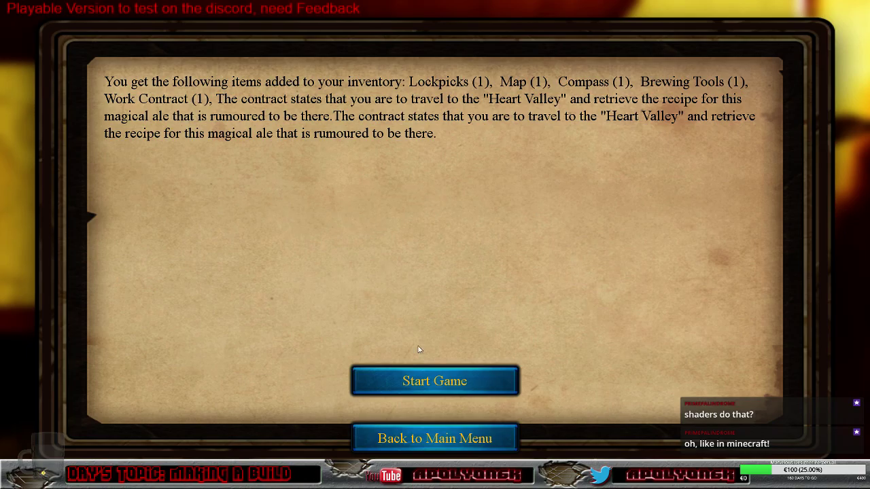
left_click(428, 384)
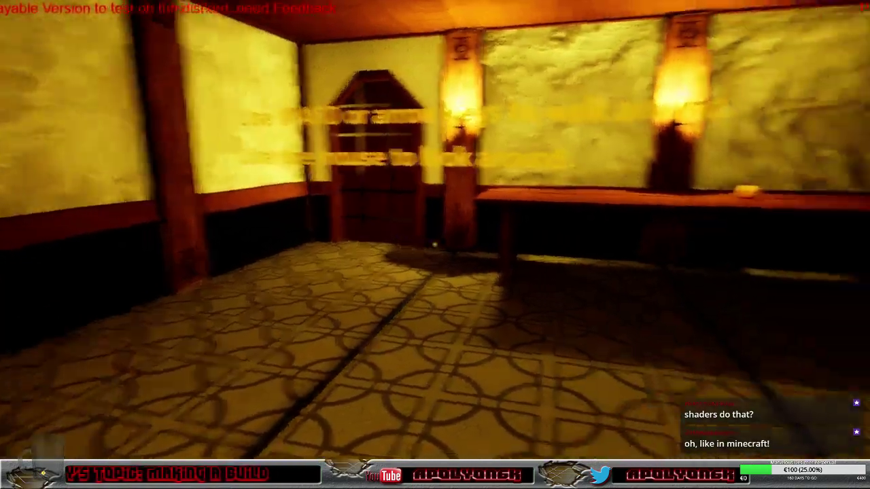
Walk to the tutorial table, examine the Fire Potion for its description and close the information window.
key("w")
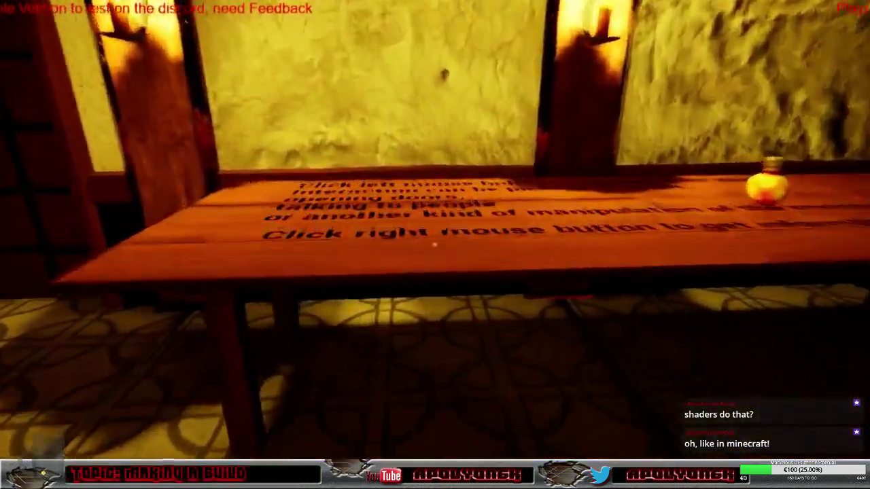
key("w")
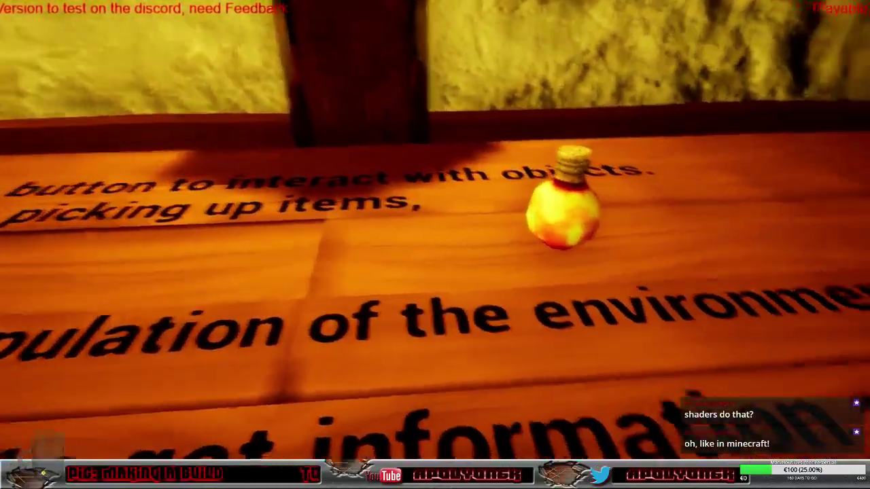
right_click(435, 244)
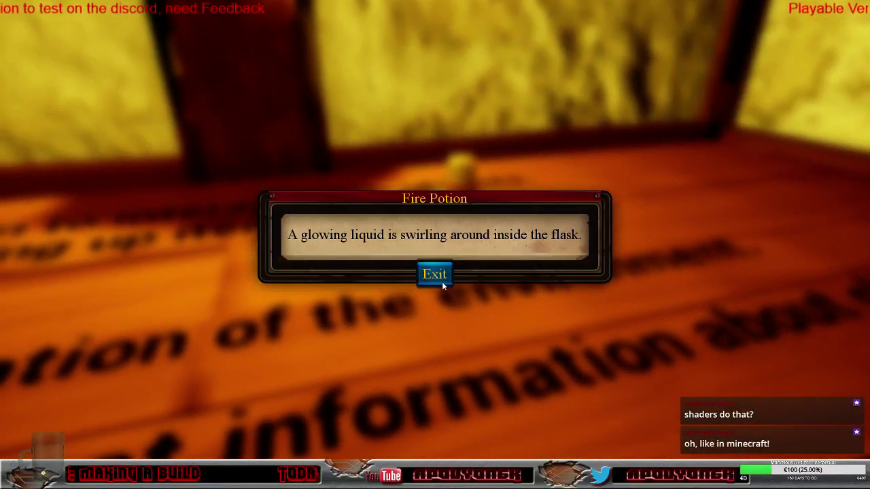
left_click(442, 282)
right_click(435, 244)
left_click(447, 281)
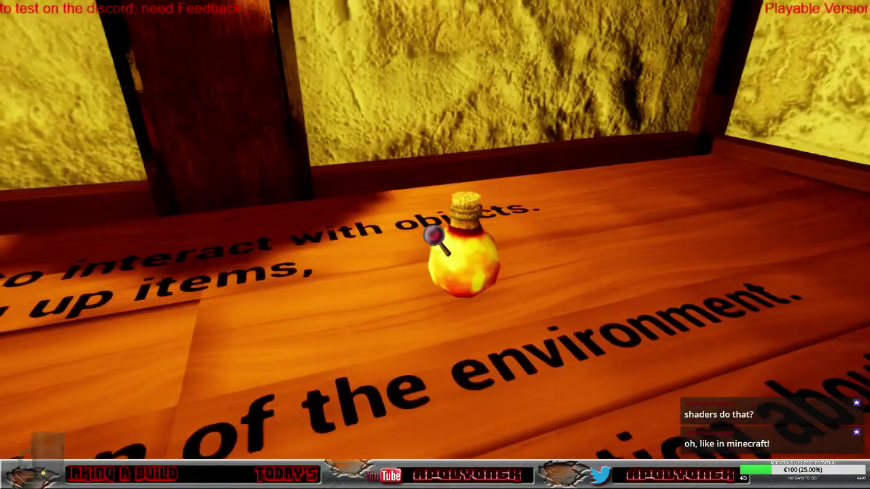
Open the first room's door and go past the light crystal and the jump obstacle into the next tutorial room.
key("w")
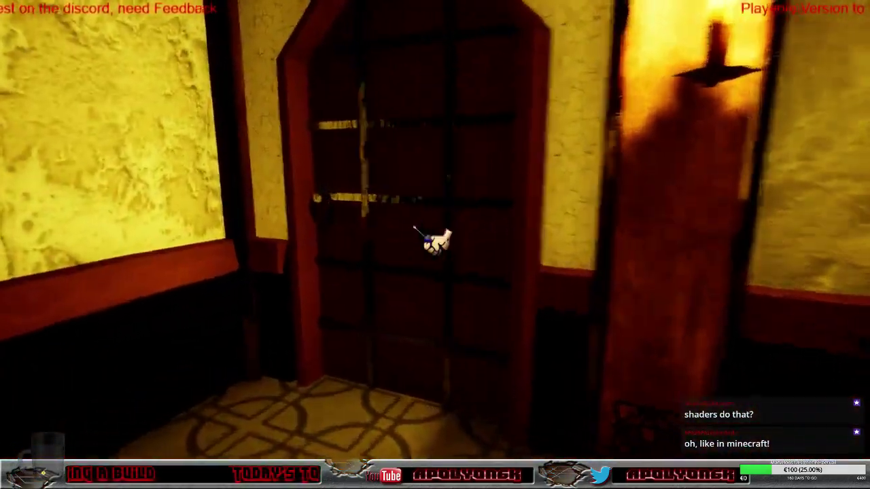
left_click(435, 241)
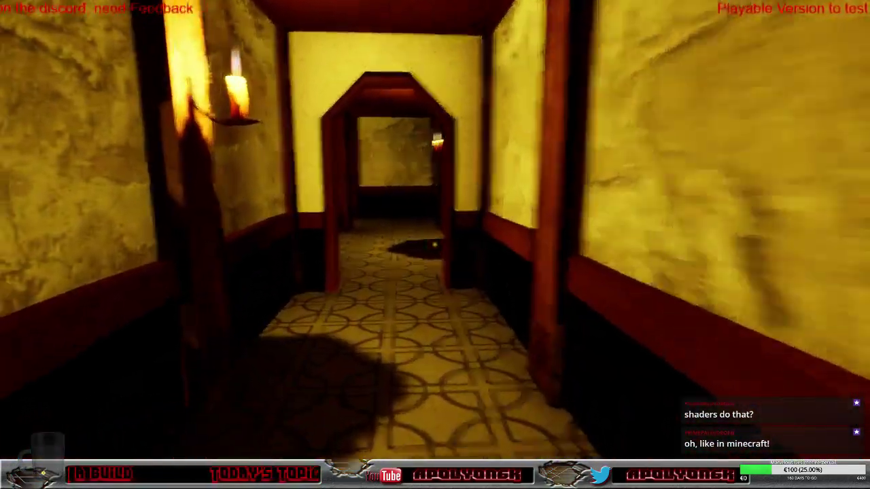
key("w")
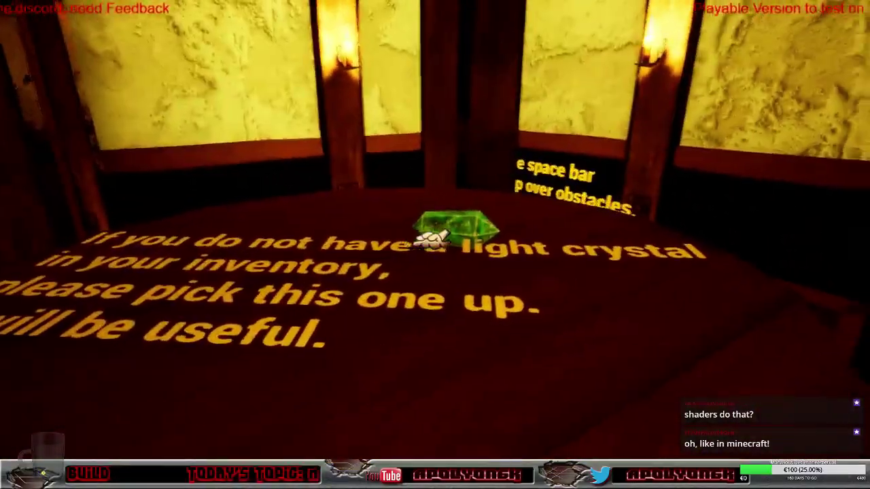
key("w")
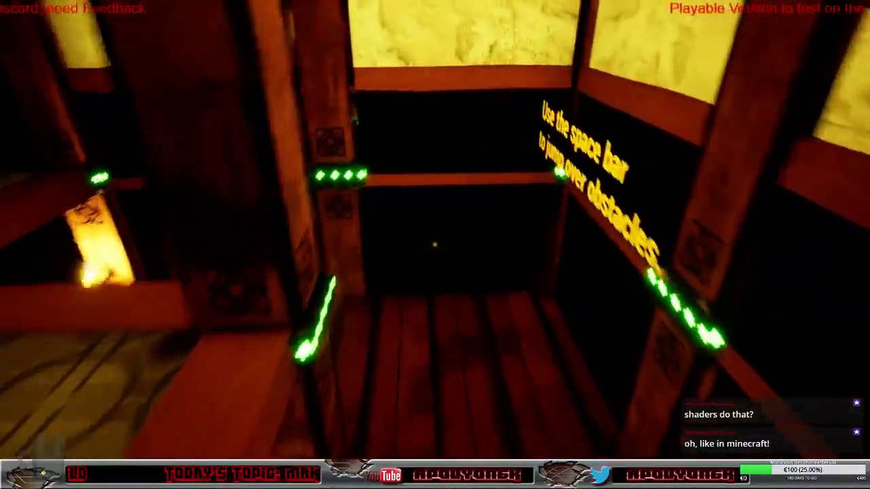
key("w")
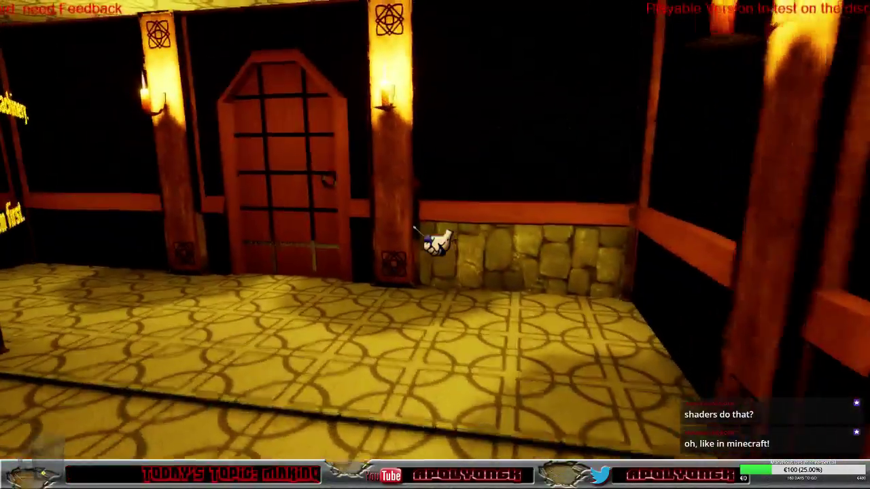
Explore the tutorial room with the inventory item hint and the adjoining dark area, and return to the lit room.
key("d")
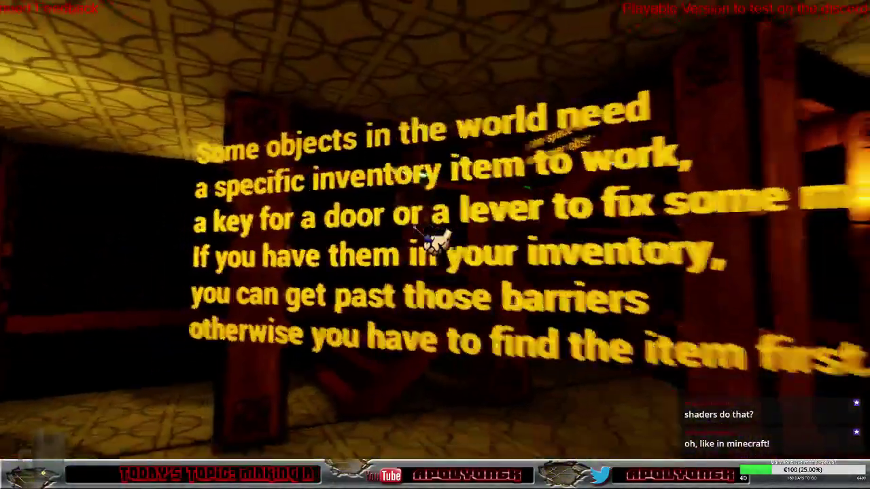
key("a")
key("w")
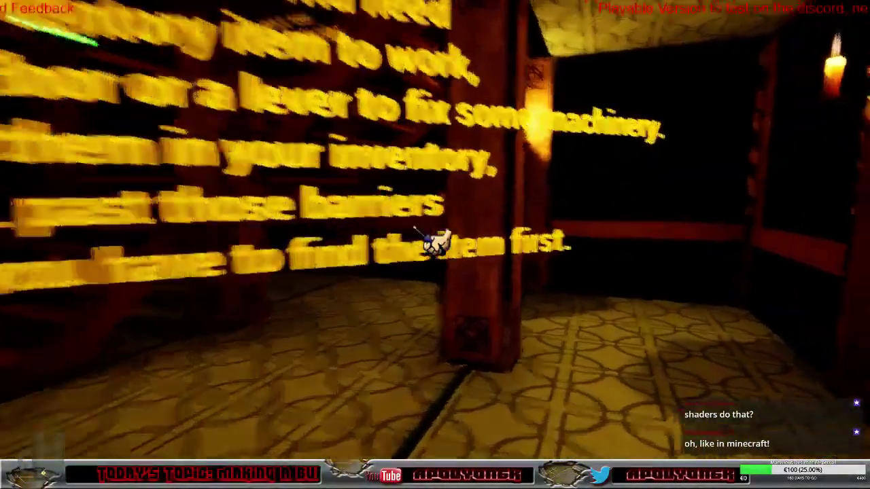
key("w")
key("w")
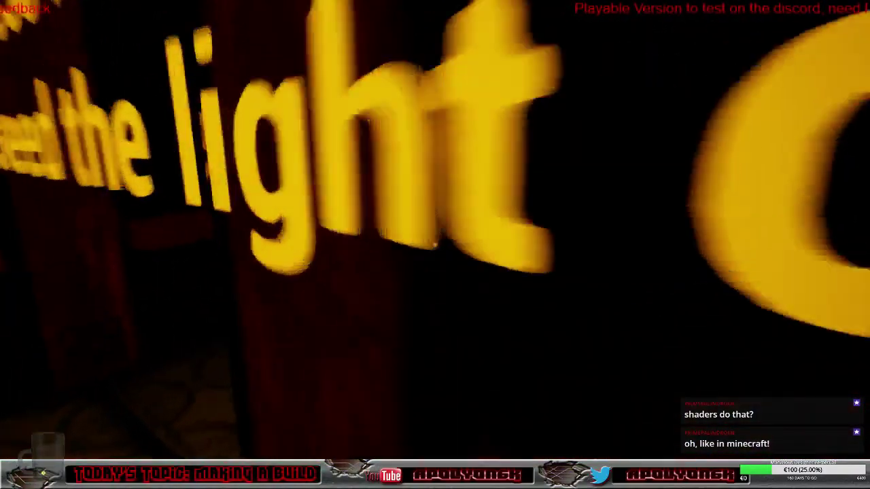
key("w")
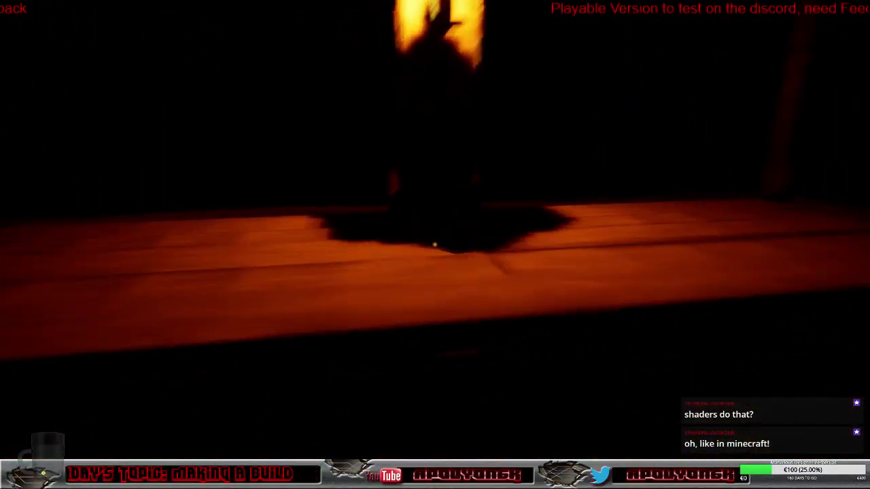
key("w")
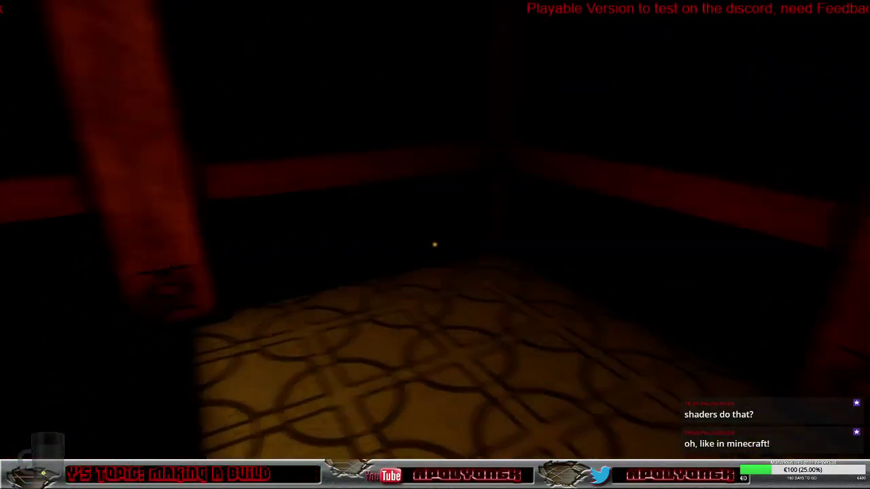
key("w")
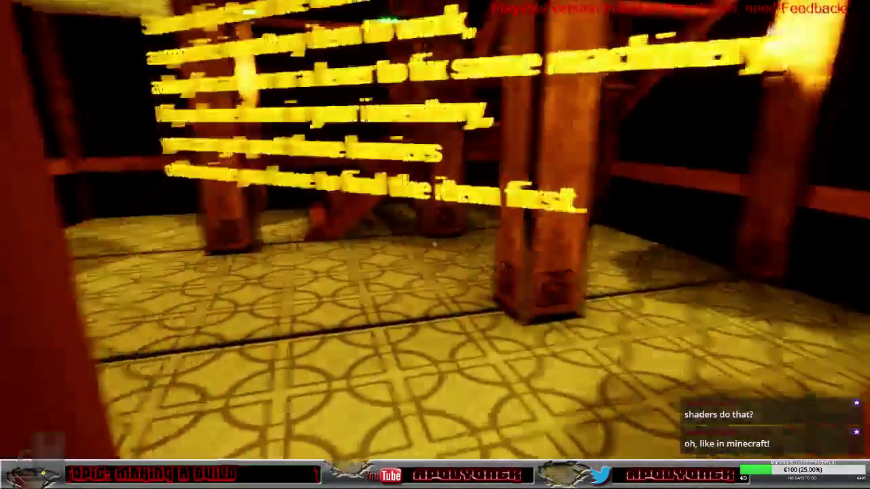
key("w")
Go through the wooden door and the corridor into the next room, and pick up the barrel there.
left_click(435, 245)
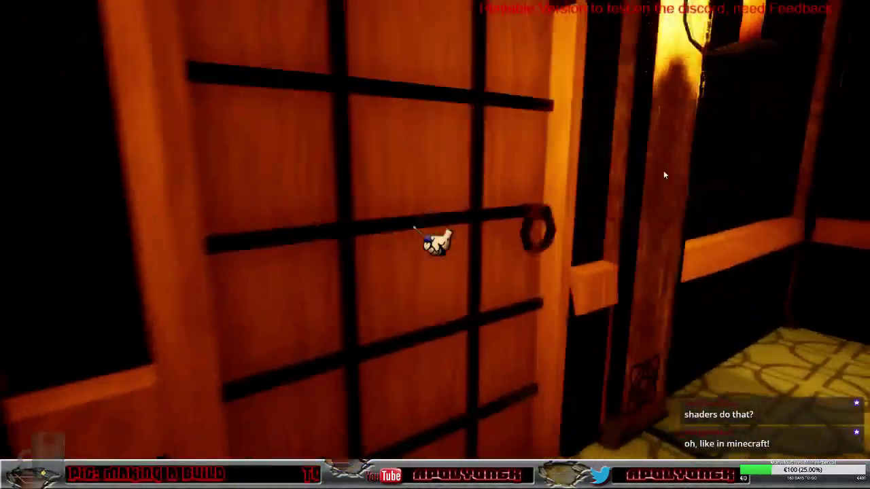
left_click(438, 276)
key("w")
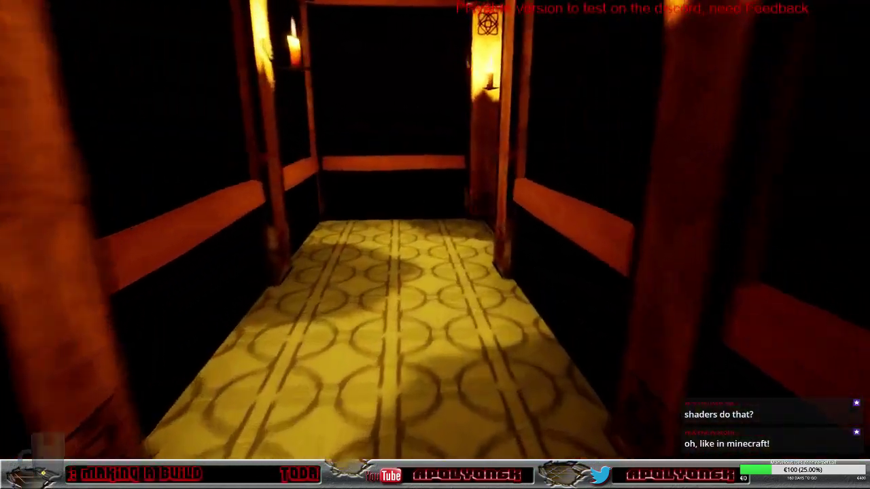
key("w")
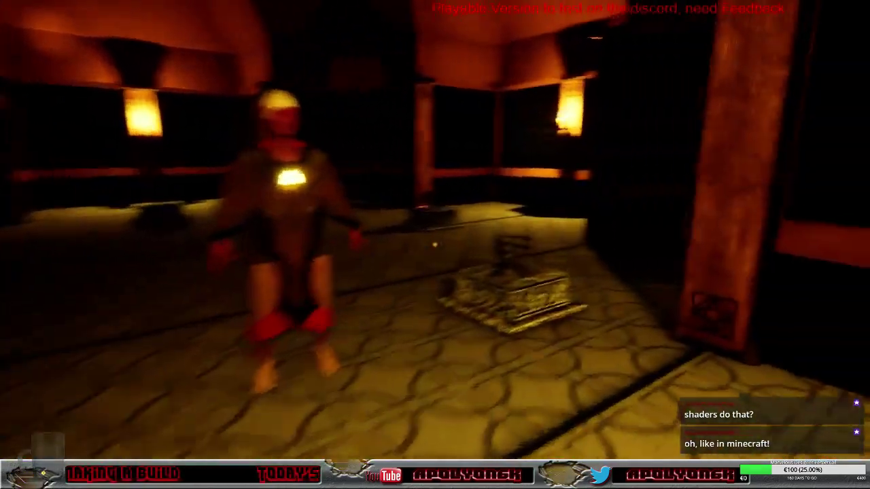
key("w")
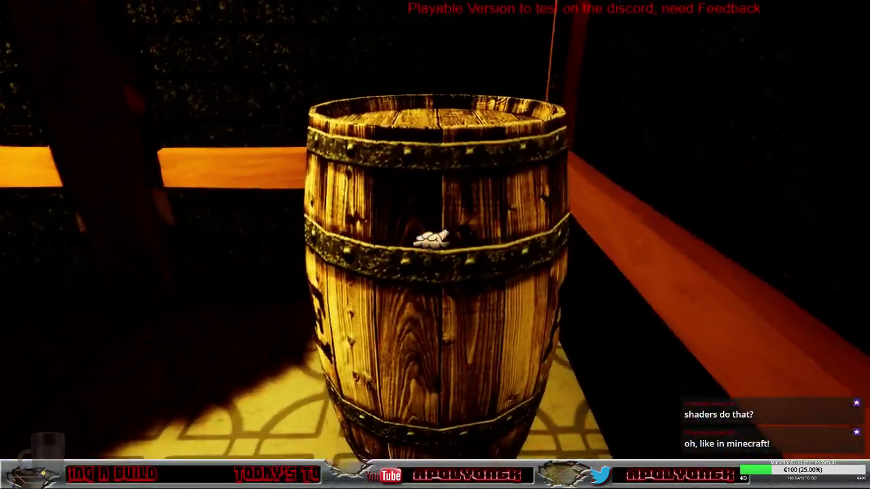
left_click(433, 239)
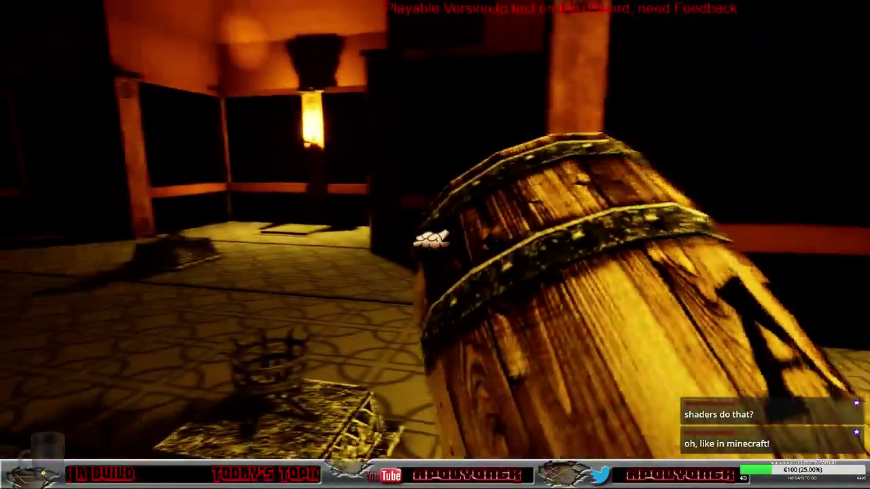
Carry the held barrel across the room to the floor plate in the candle-lit alcove and set it down there.
key("w")
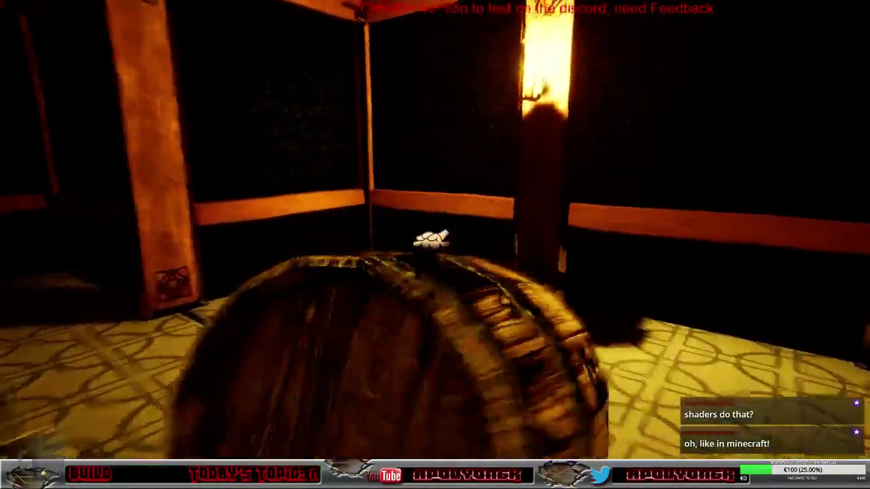
key("w")
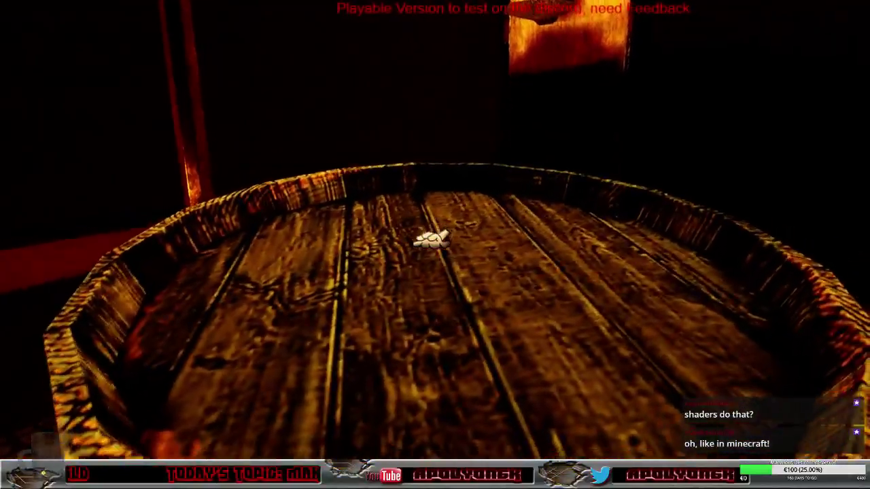
key("s")
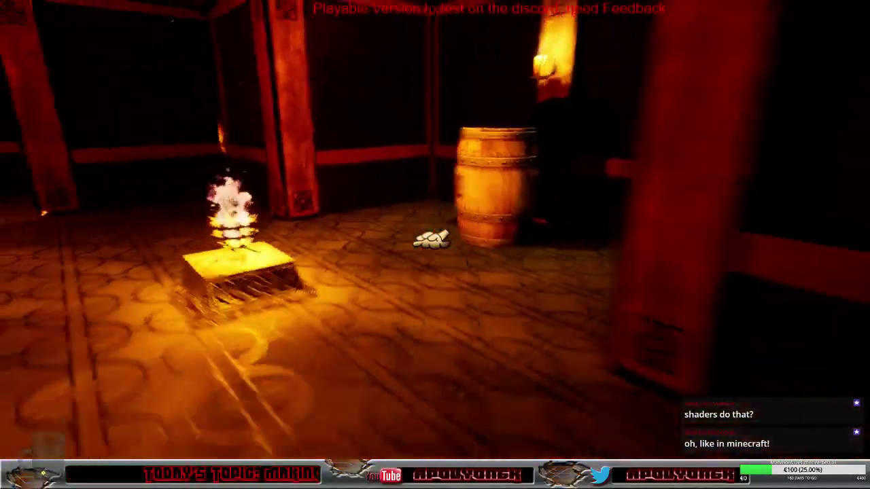
Fetch the upright ALE barrel beside the brazier and carry it towards an alcove's floor plate.
key("w")
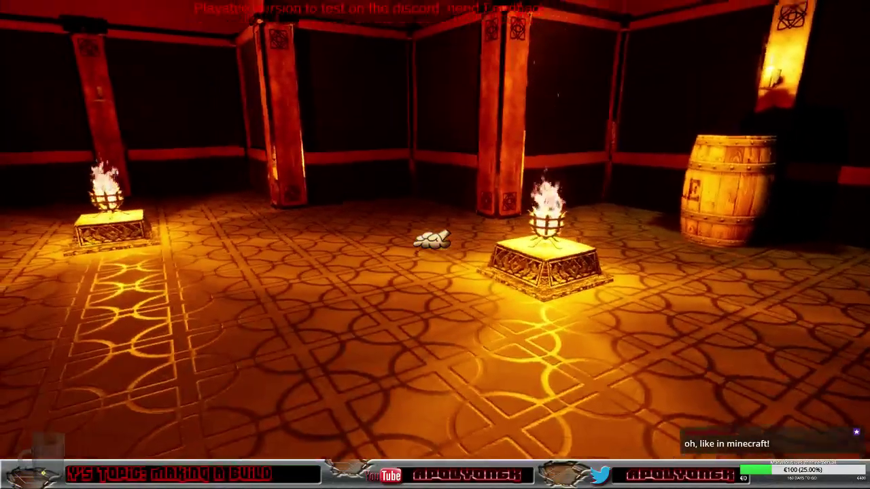
key("w")
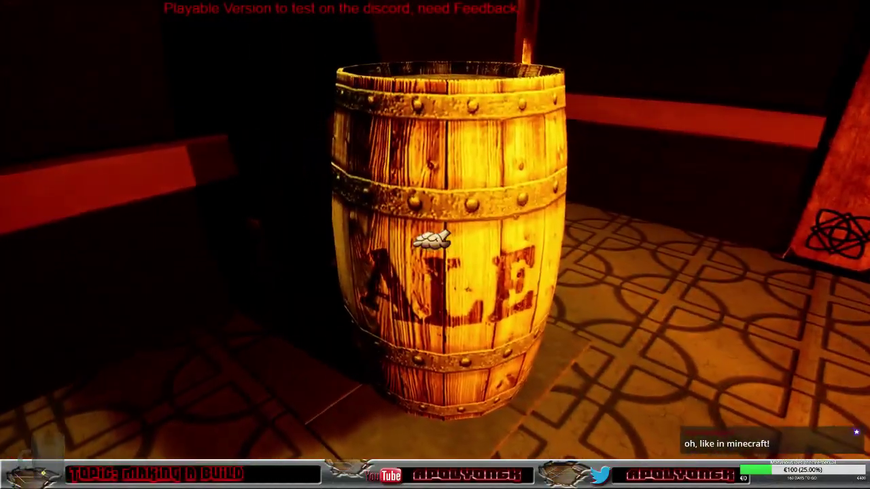
left_click(432, 239)
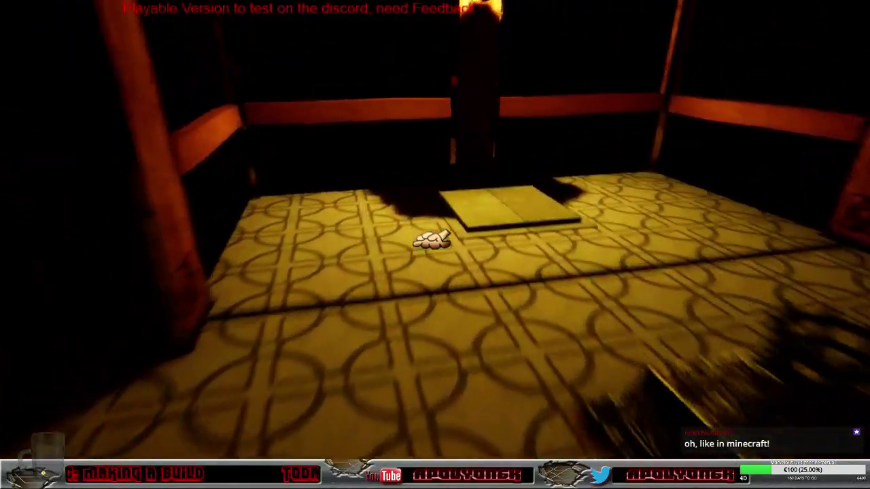
key("w")
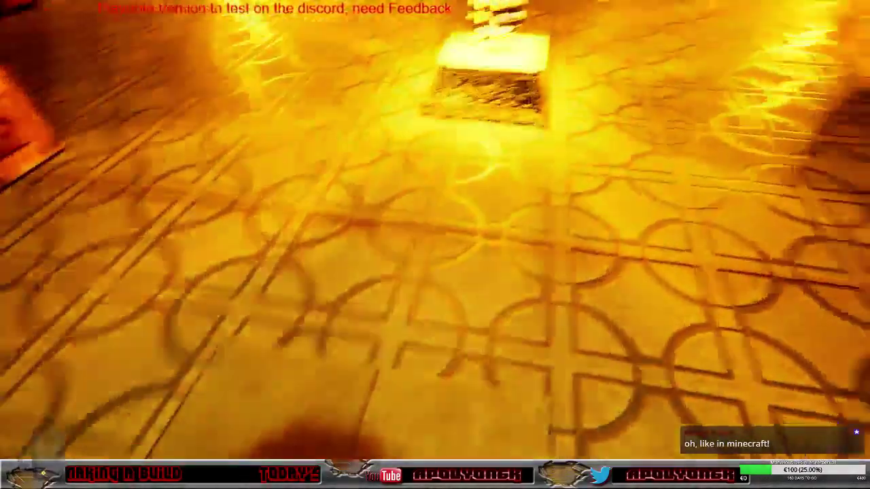
key("a")
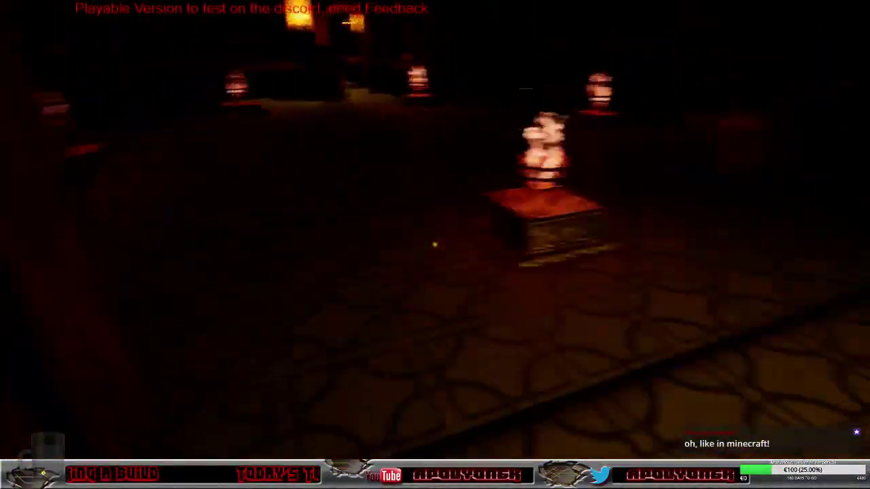
Cross the brazier hall and move another barrel onto its floor plate to start the magic circle.
key("d")
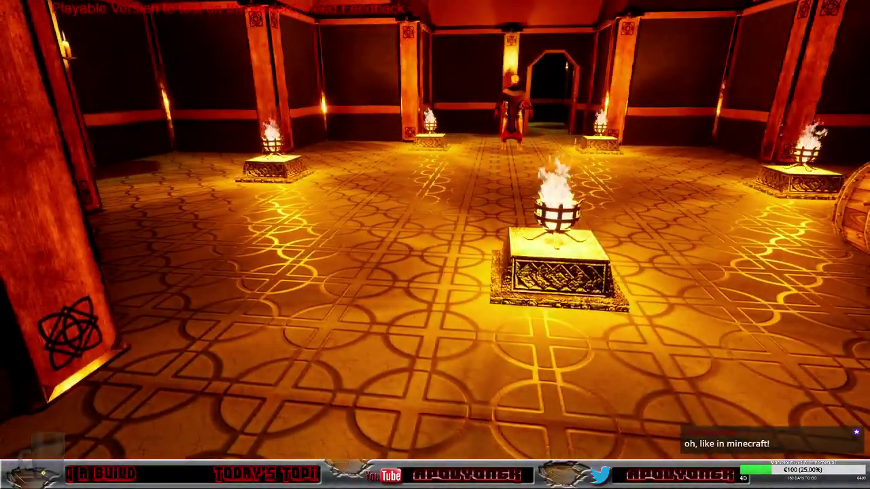
key("a")
key("d")
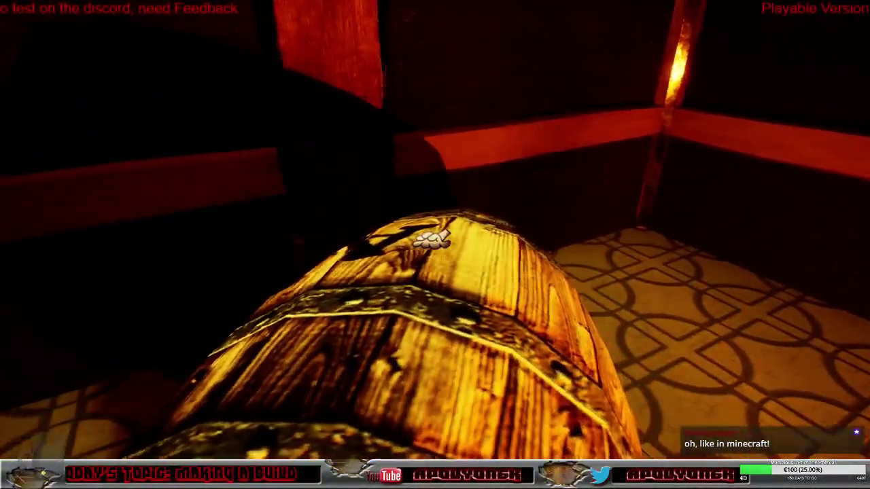
left_click(431, 239)
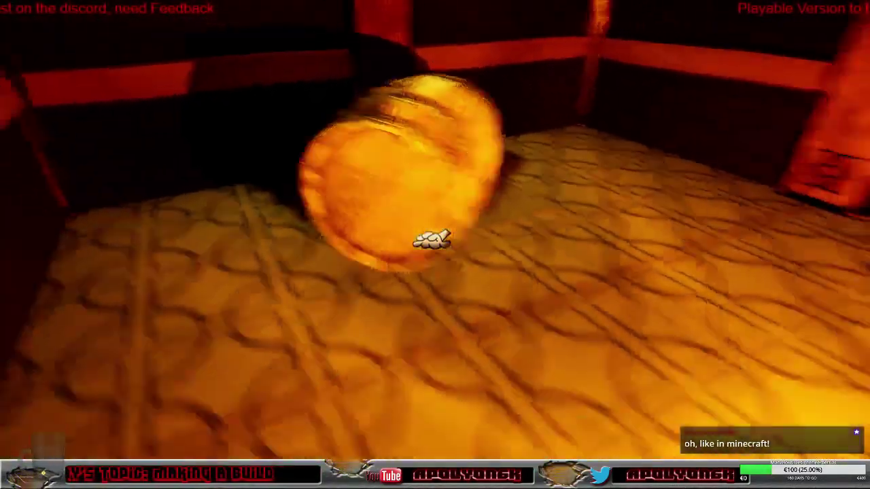
key("w")
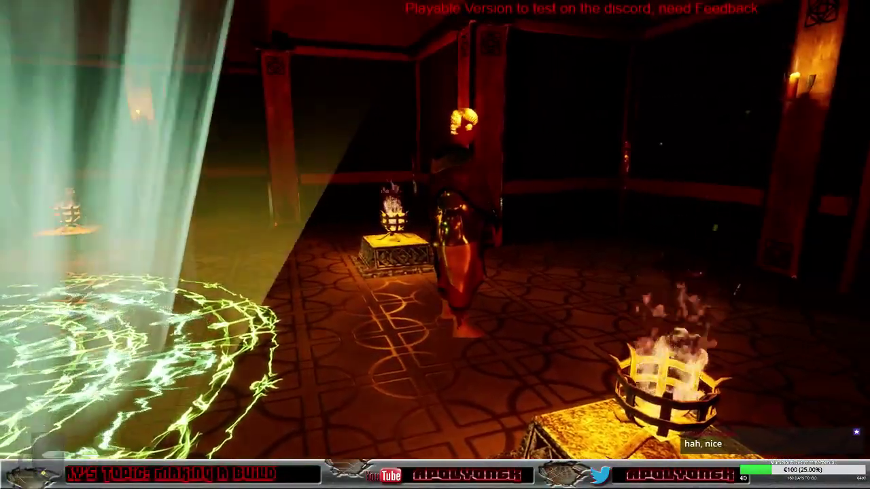
Talk to the CorporateWizard, give "Heart Valley" as the destination and finish the conversation.
key("e")
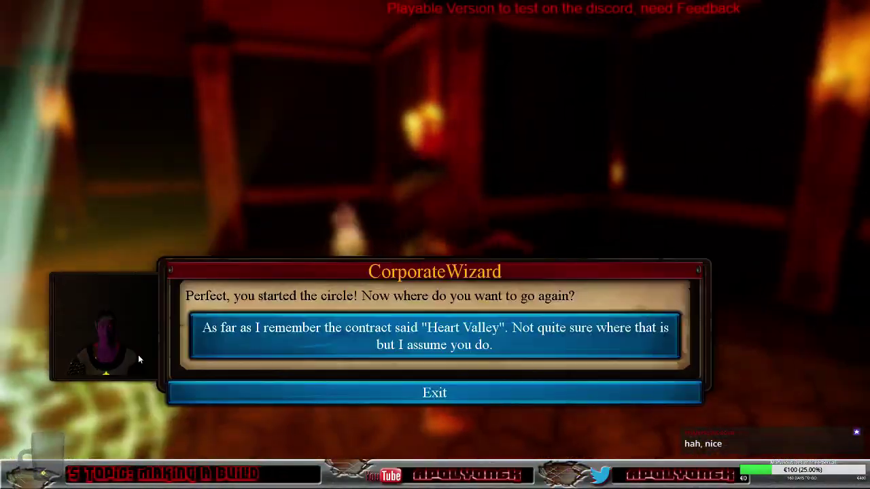
left_click(317, 344)
left_click(318, 332)
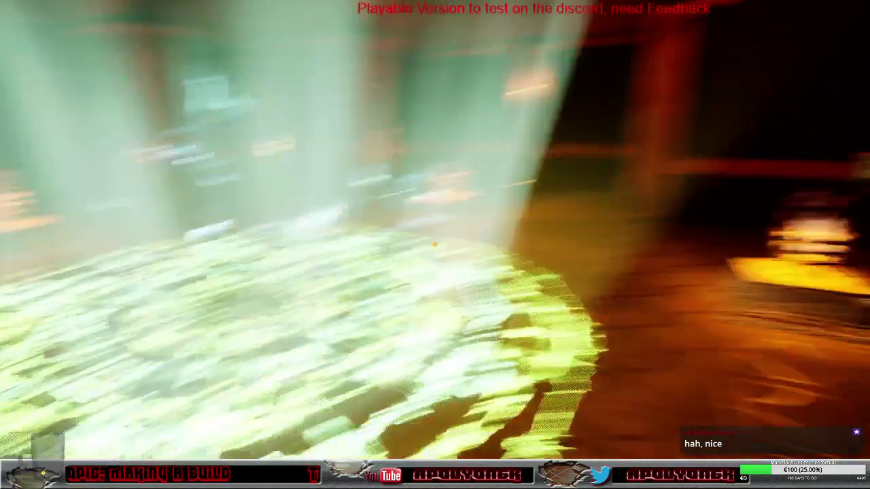
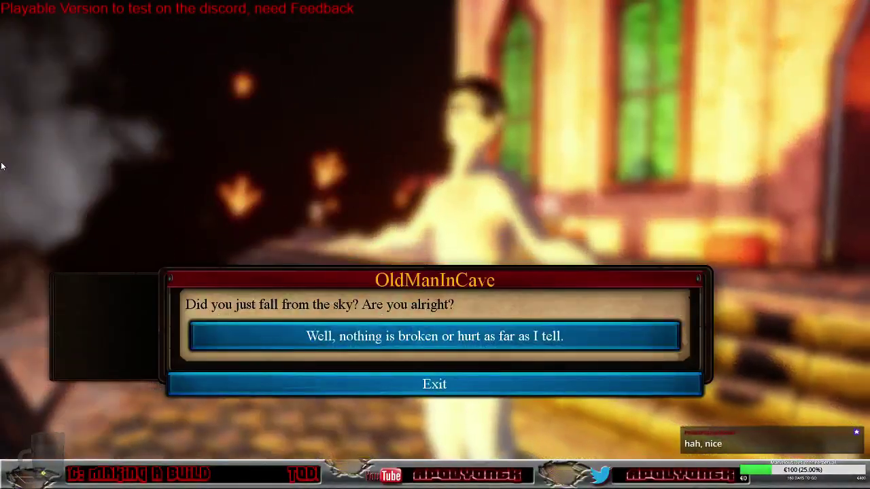
Talk through OldManInCave's dialogue, denying any magic and asking where this place is, and close the Quests window.
left_click(391, 339)
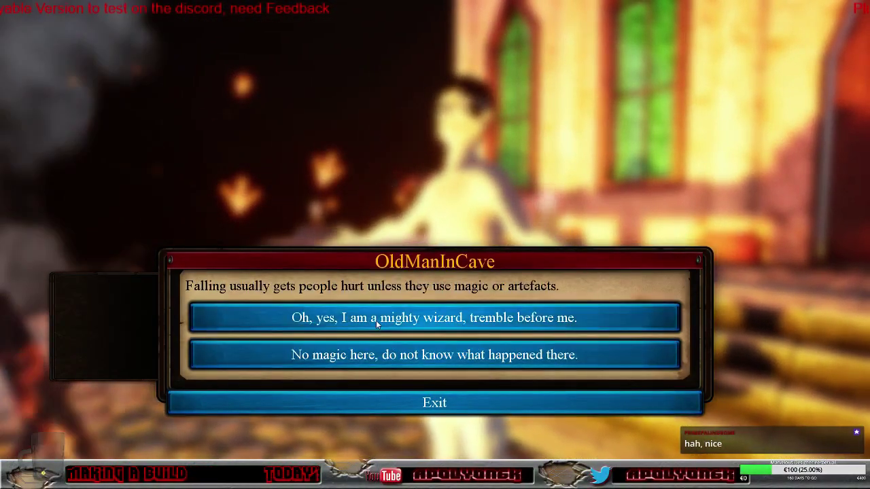
left_click(370, 356)
left_click(359, 338)
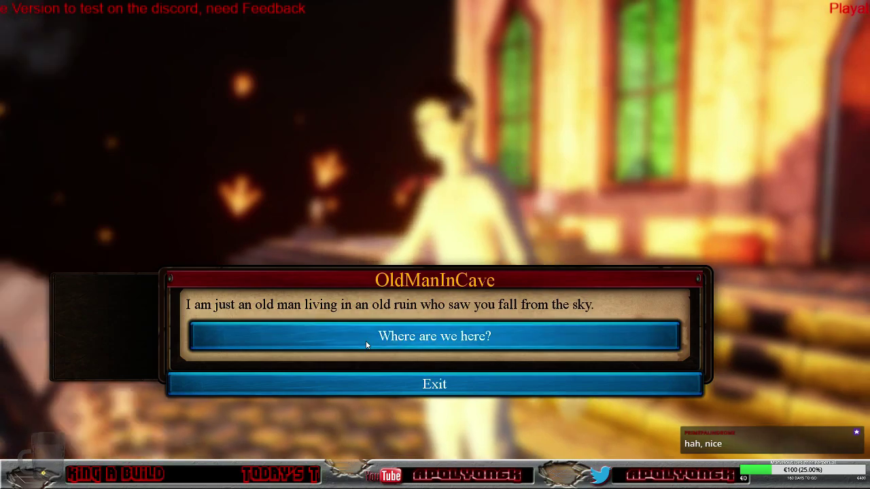
left_click(365, 343)
left_click(361, 345)
left_click(362, 337)
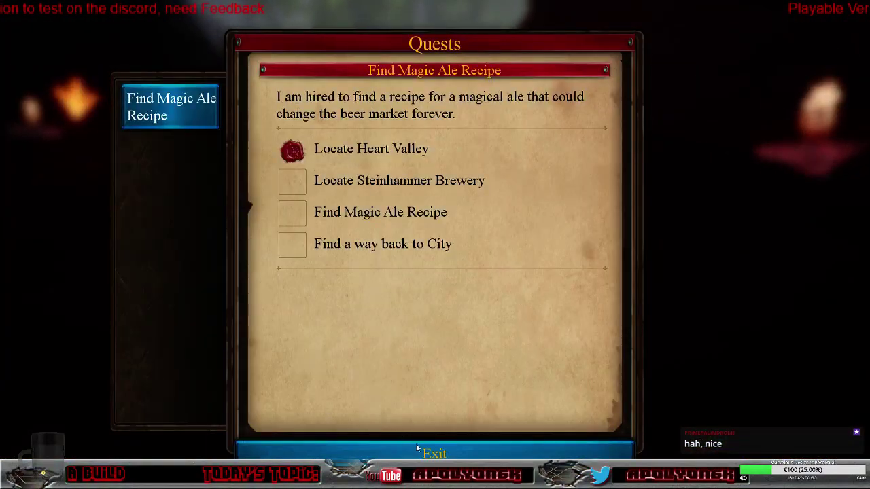
left_click(418, 448)
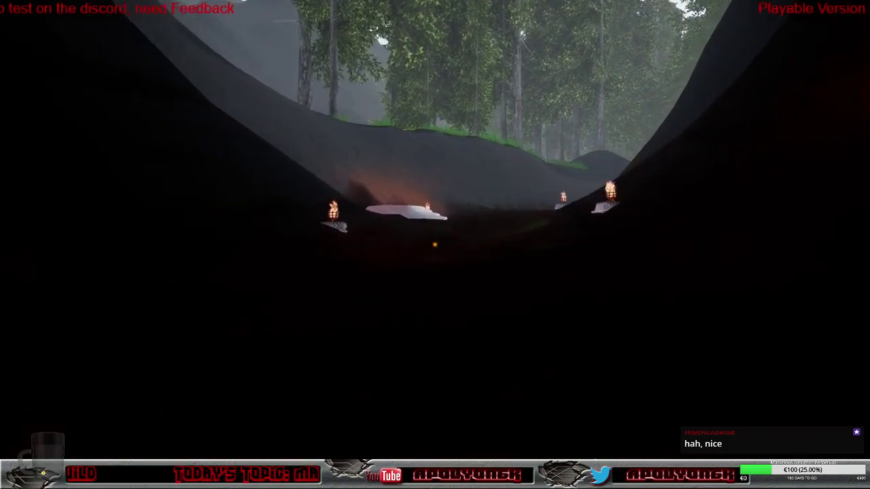
Walk out of the cave along the path to the village, speak to the WestGateGuard and exit the dialogue without answering.
key("w")
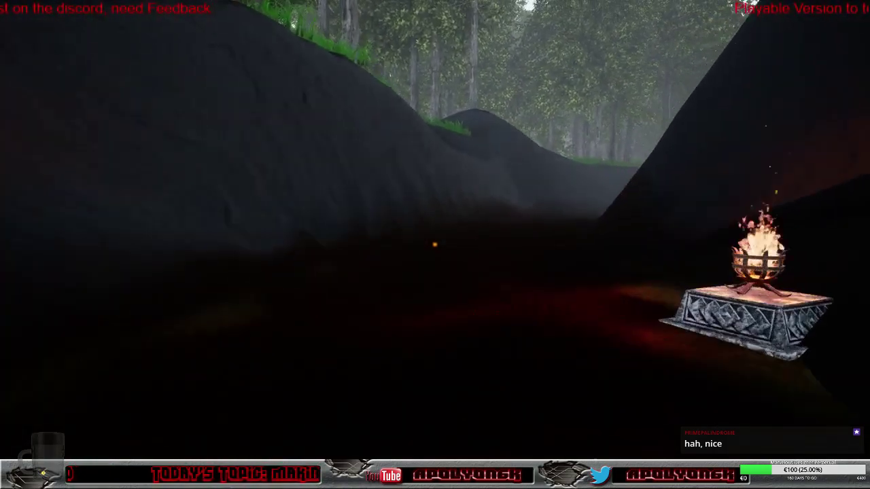
key("w")
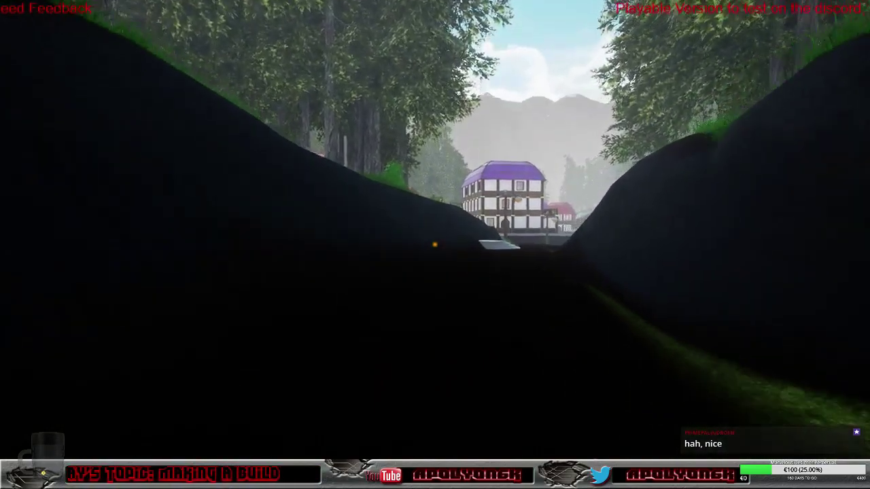
key("w")
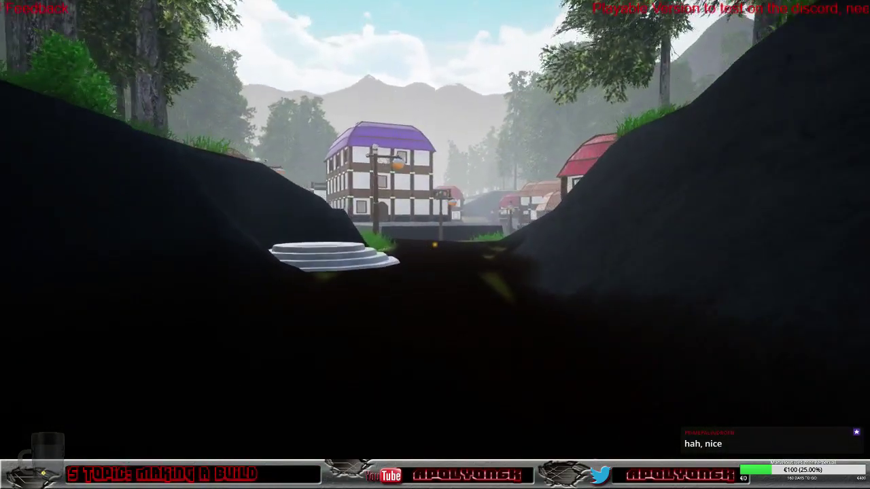
key("w")
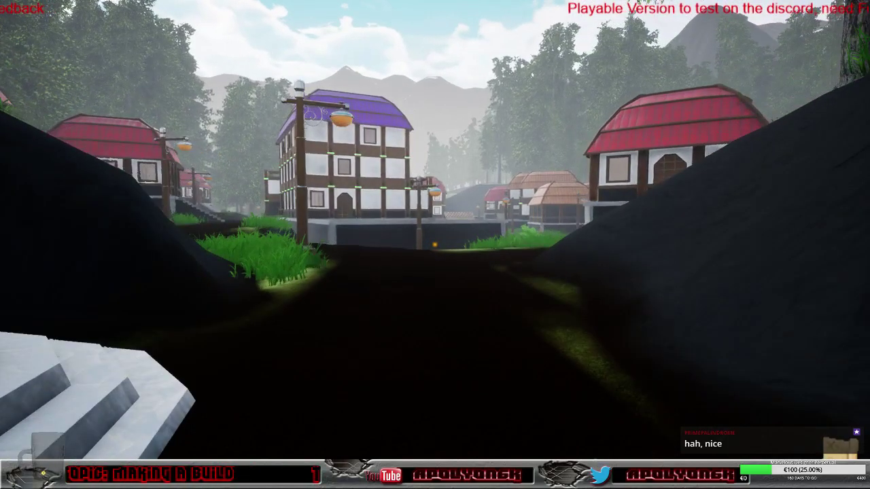
key("e")
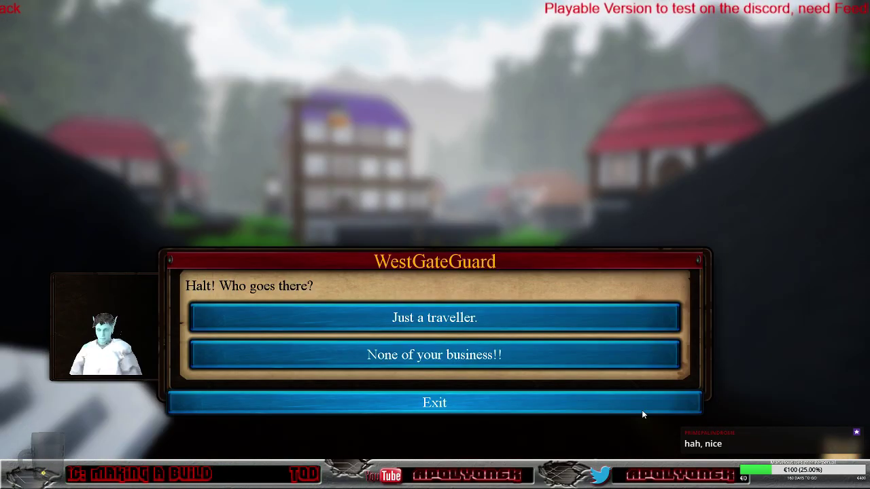
left_click(445, 407)
Go up to the red-roofed house by the village entrance, open its door with the lockpick and dismiss the message.
key("w")
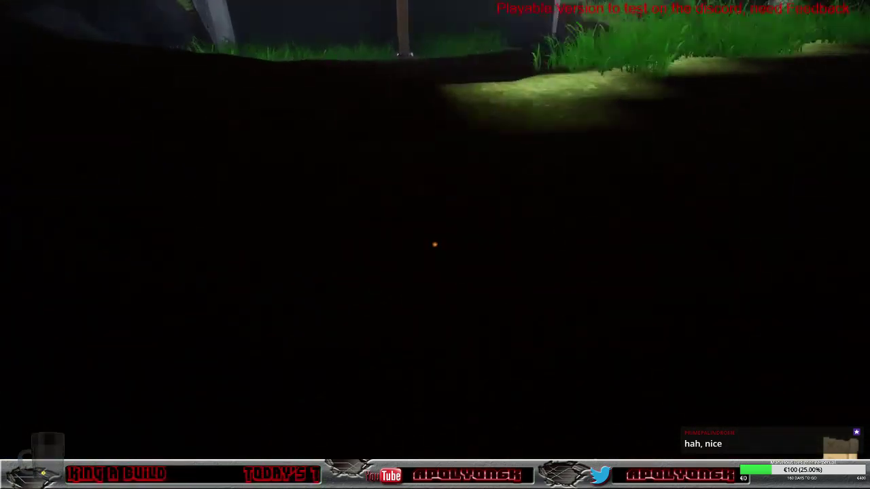
key("w")
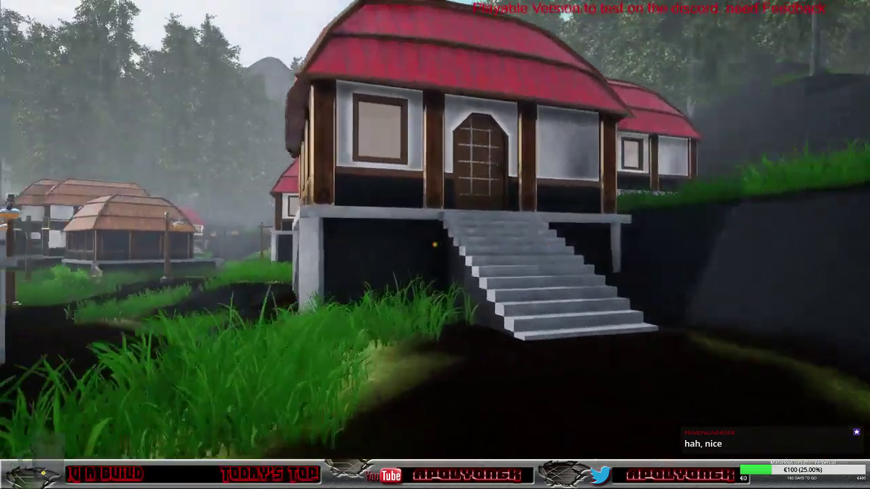
key("w")
key("e")
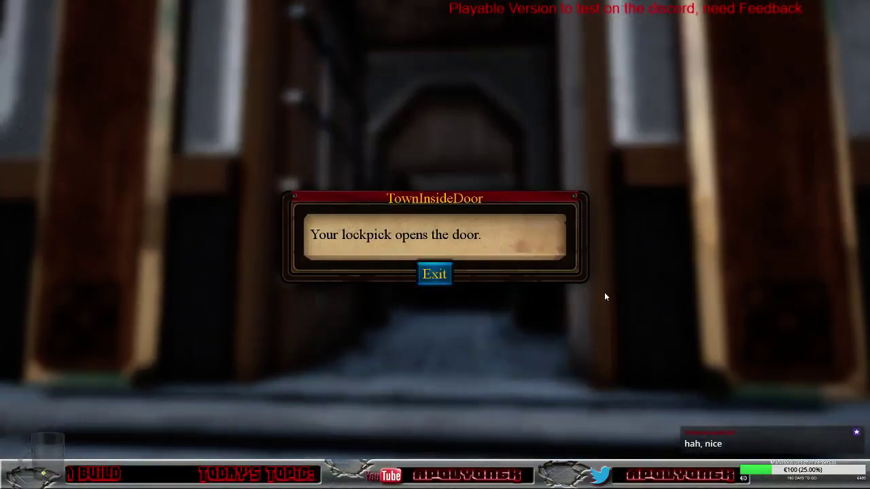
left_click(434, 274)
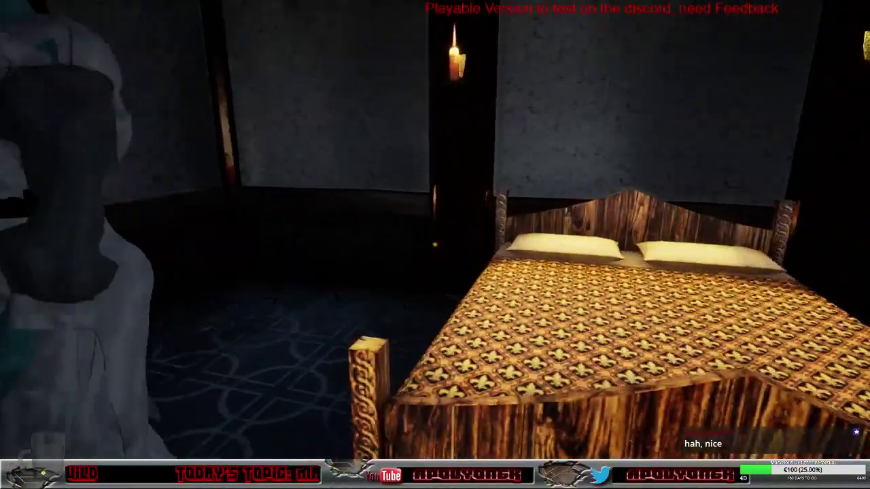
Back out of the bedroom, use the house door on the way out and return to the grass outside.
key("s")
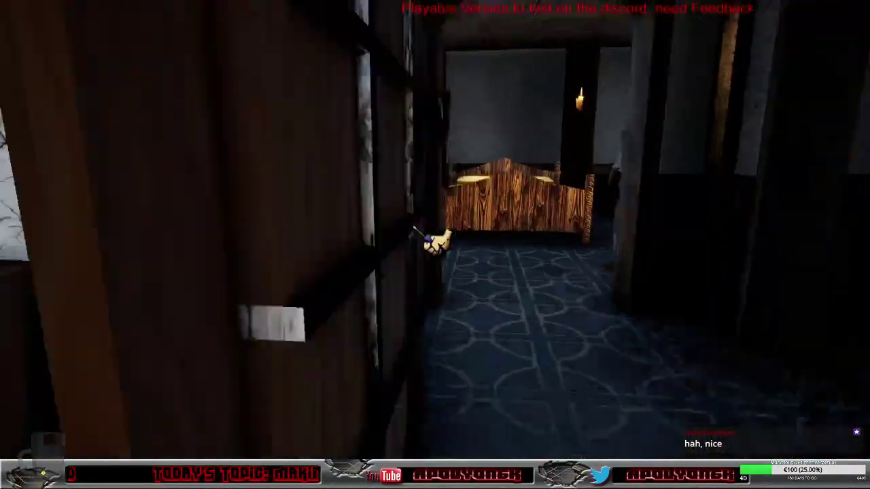
key("e")
key("s")
key("w")
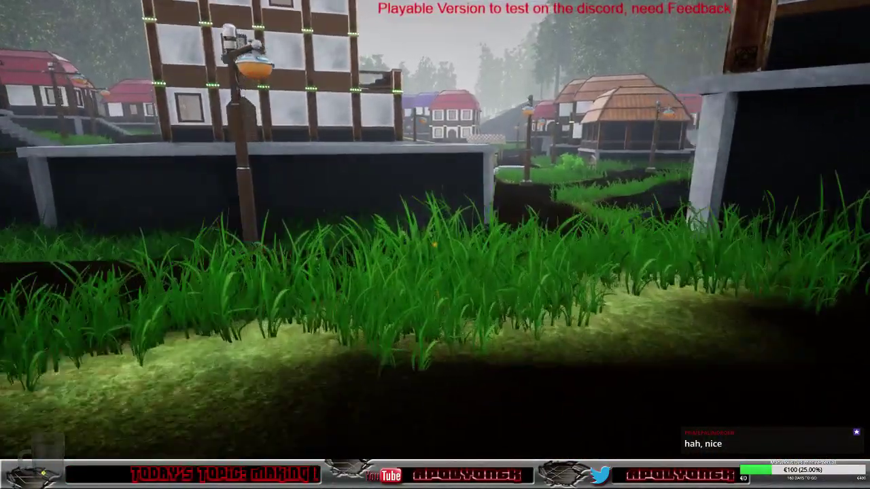
key("w")
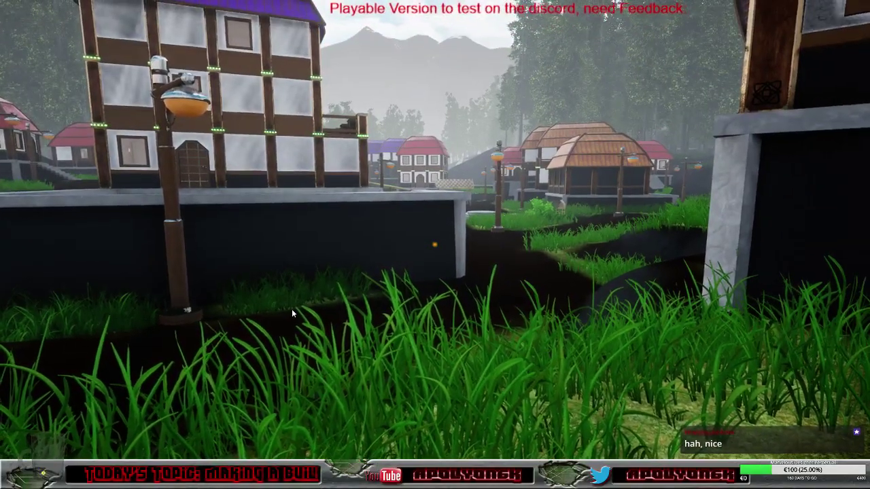
Quit the play-test to the main menu, exit the game and minimise the WindowsNoEditor folder window to show the Unreal Editor.
key("Escape")
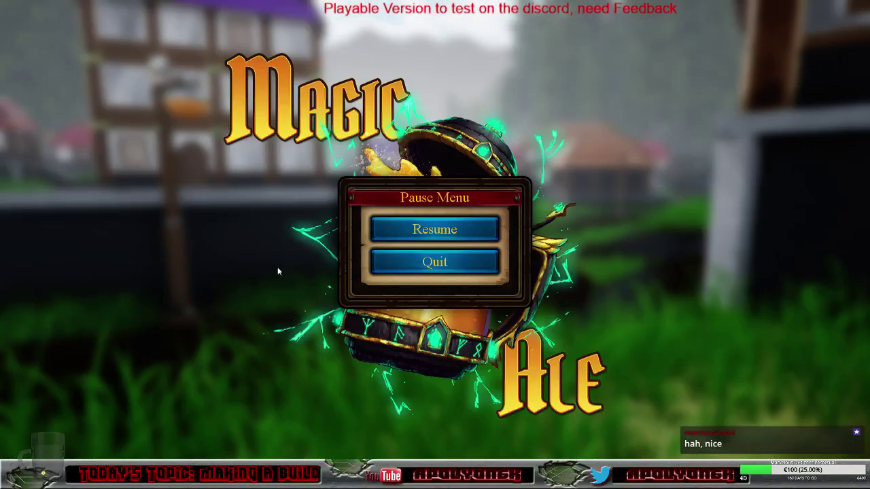
left_click(449, 265)
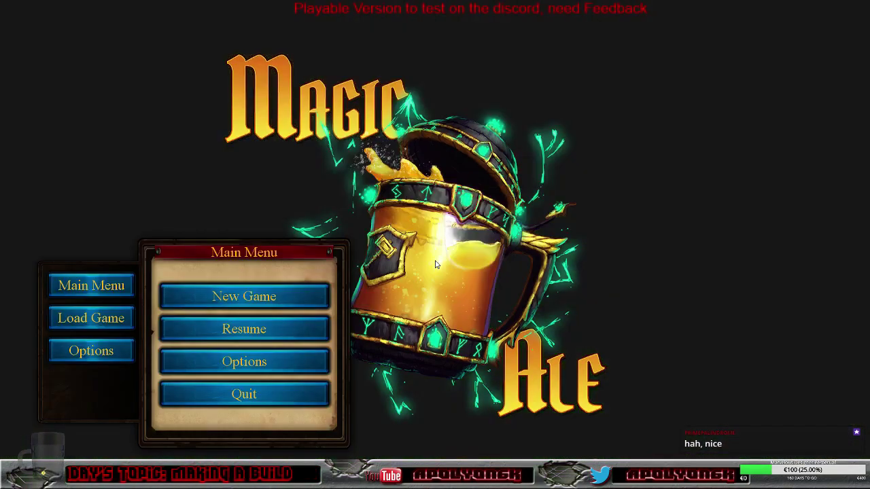
left_click(264, 394)
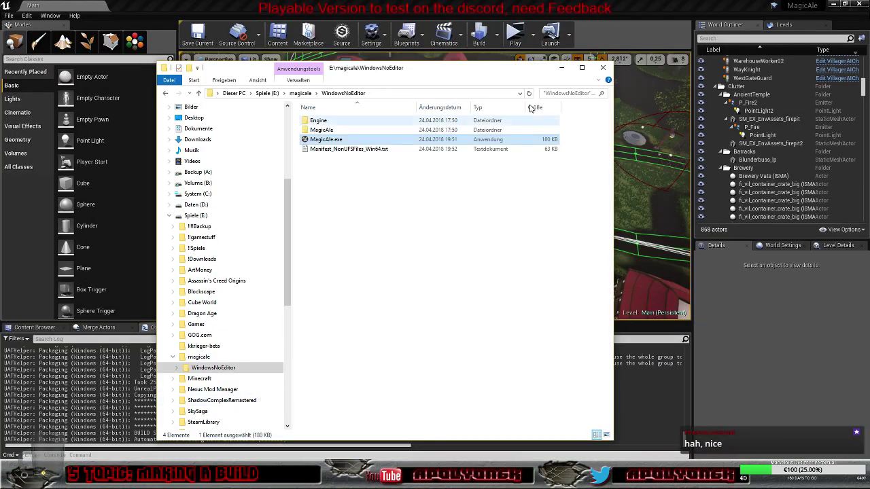
left_click(561, 67)
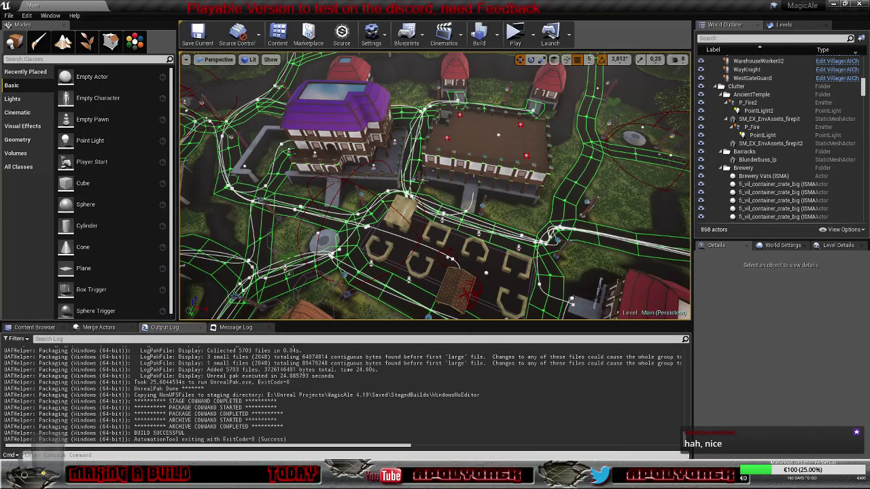
Switch to Chrome and open the forum result on rebuilding navigation at runtime after modifying geometry in a new tab from the navmesh search.
left_click(119, 475)
left_click(327, 434)
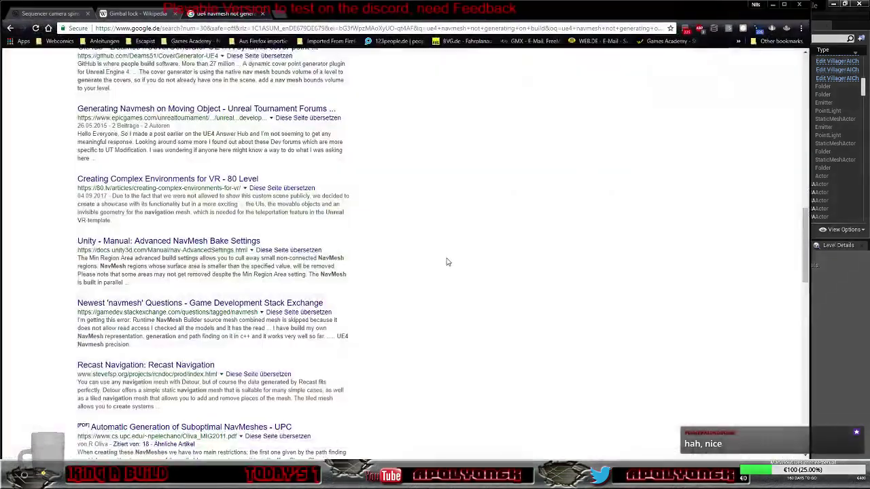
scroll(402, 189, "up", 8)
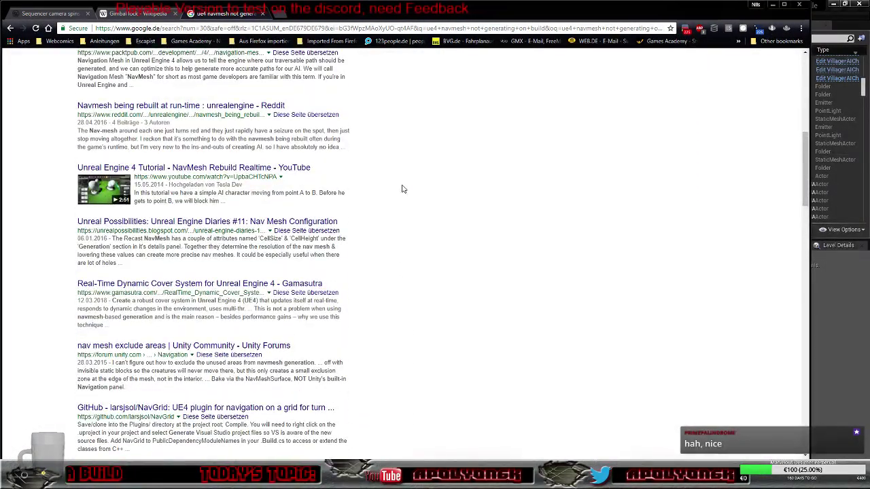
scroll(401, 189, "up", 4)
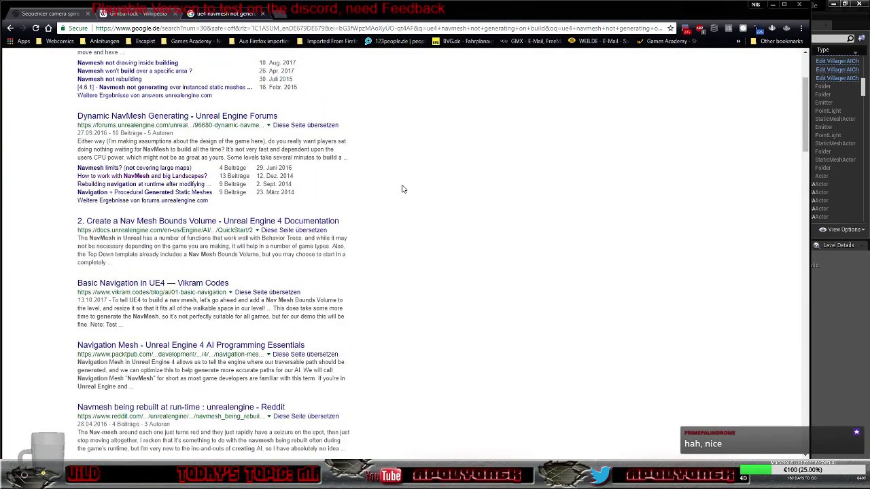
scroll(402, 189, "up", 2)
scroll(402, 189, "up", 1)
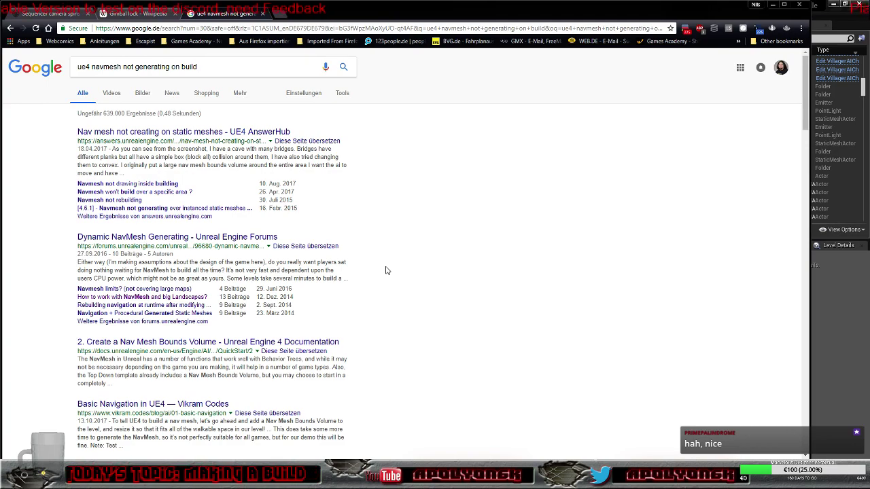
right_click(189, 305)
left_click(216, 316)
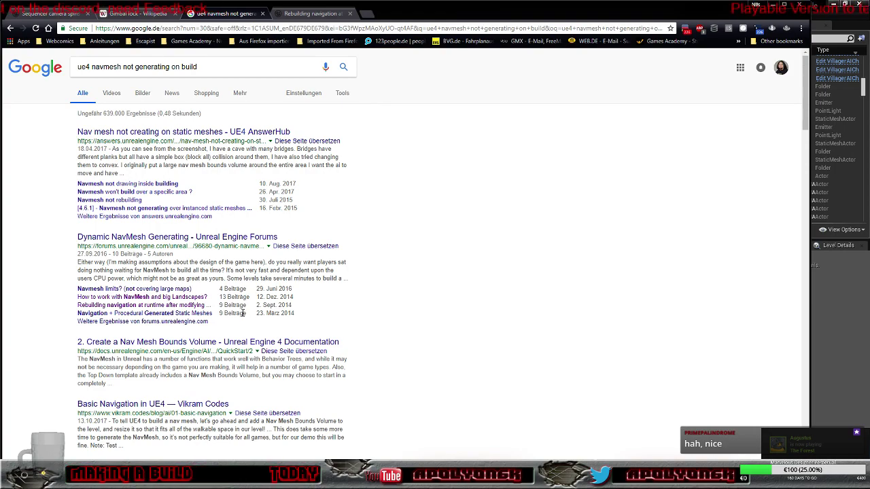
left_click(294, 14)
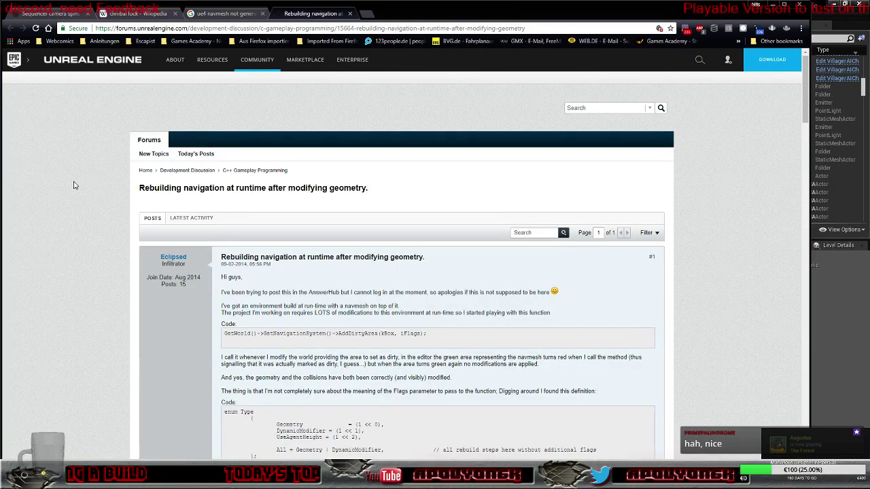
Read through the forum thread for advice on getting the navmesh to rebuild at runtime and in packaged games.
scroll(75, 185, "down", 3)
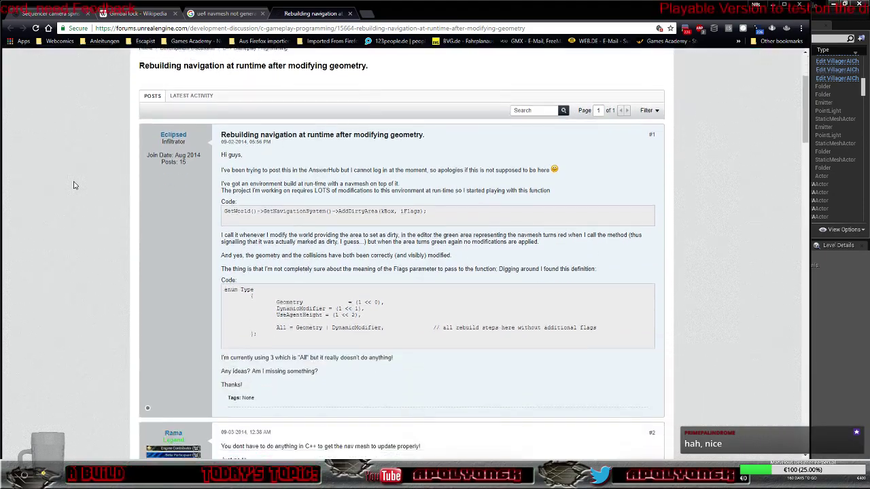
scroll(74, 185, "down", 5)
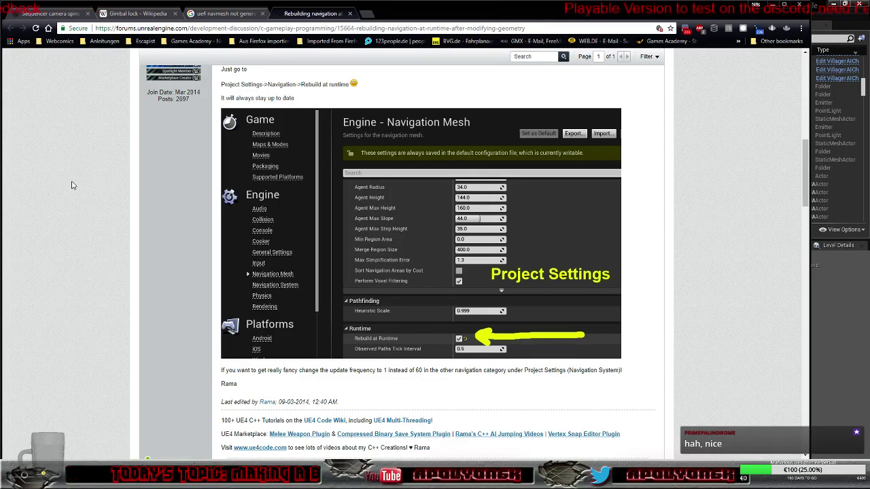
scroll(73, 185, "down", 2)
scroll(70, 185, "up", 2)
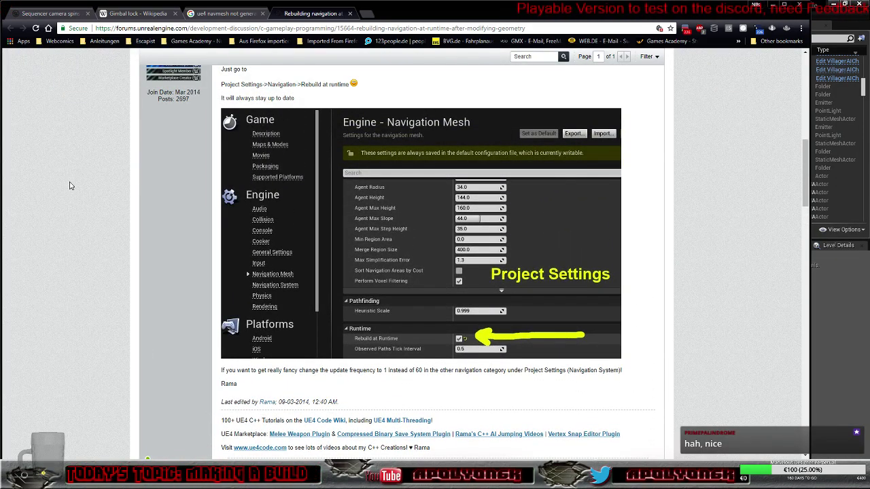
scroll(69, 185, "down", 3)
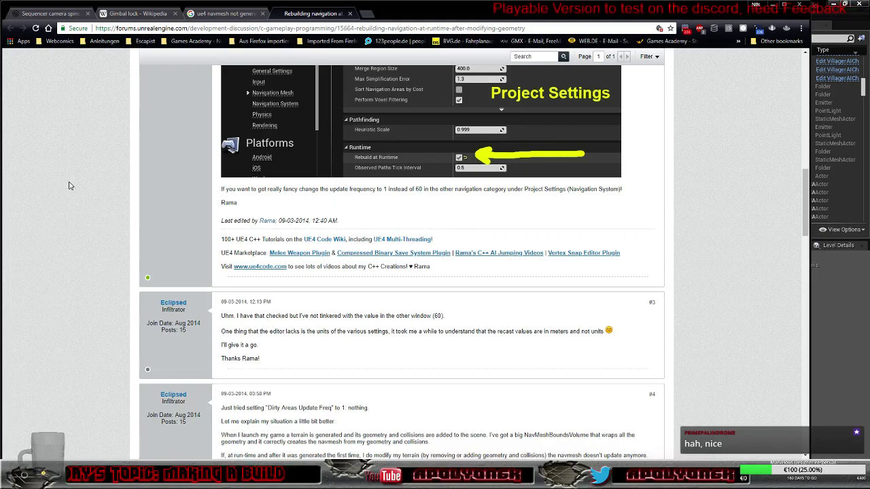
scroll(69, 186, "down", 1)
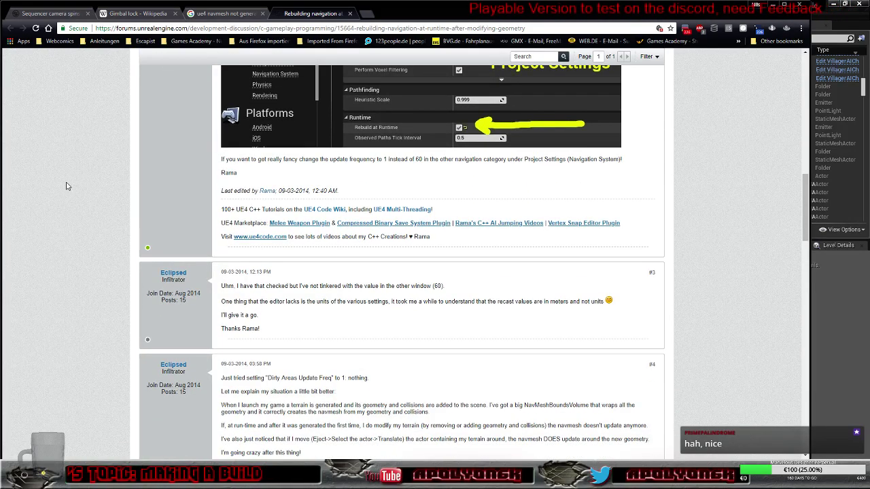
scroll(66, 186, "down", 2)
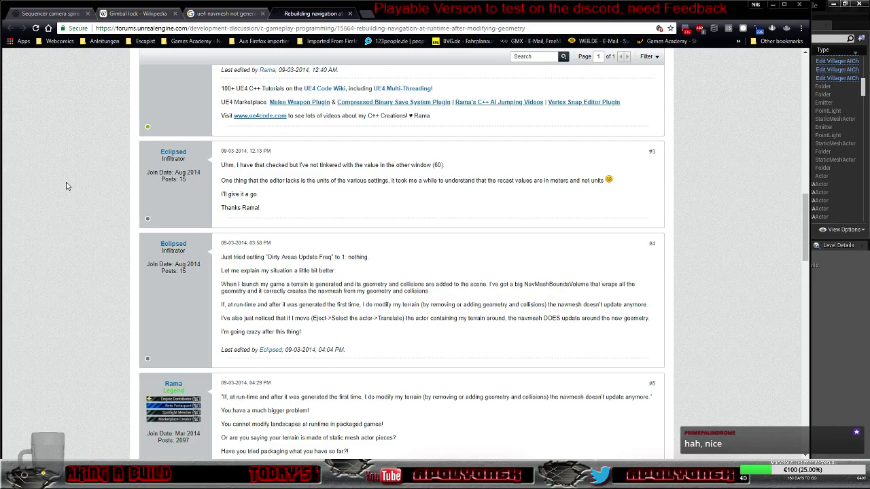
scroll(67, 186, "down", 1)
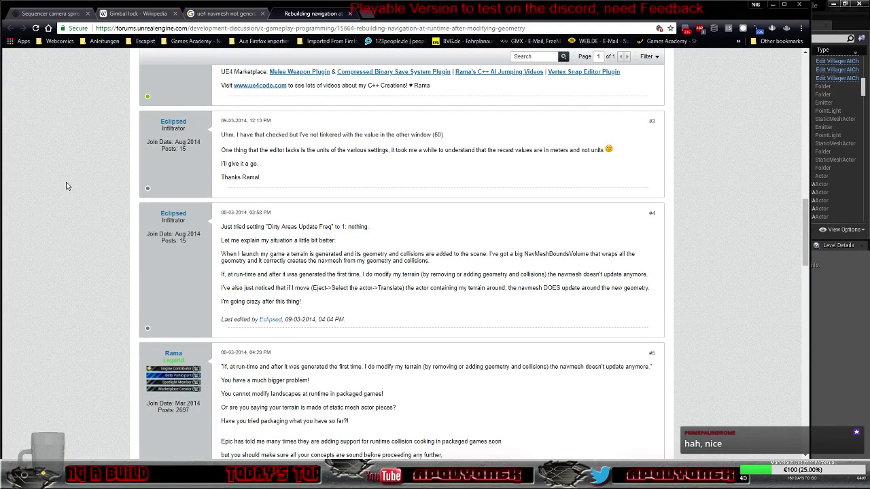
scroll(67, 186, "down", 2)
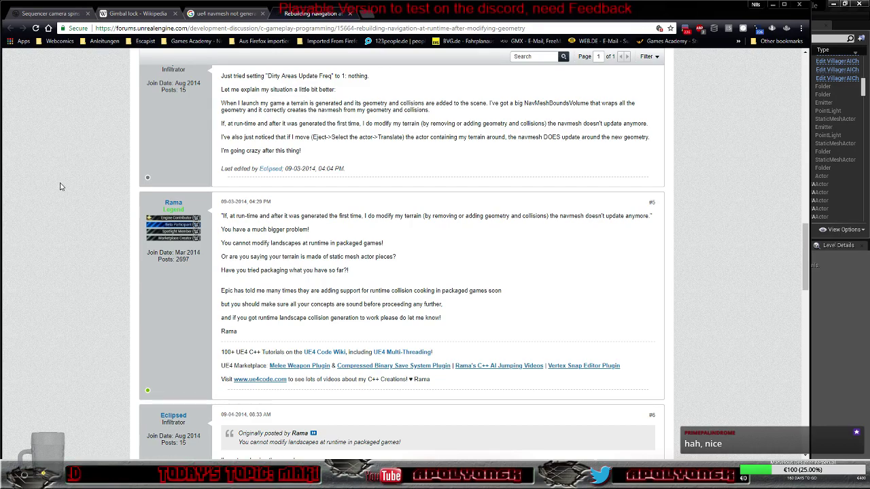
scroll(60, 186, "down", 7)
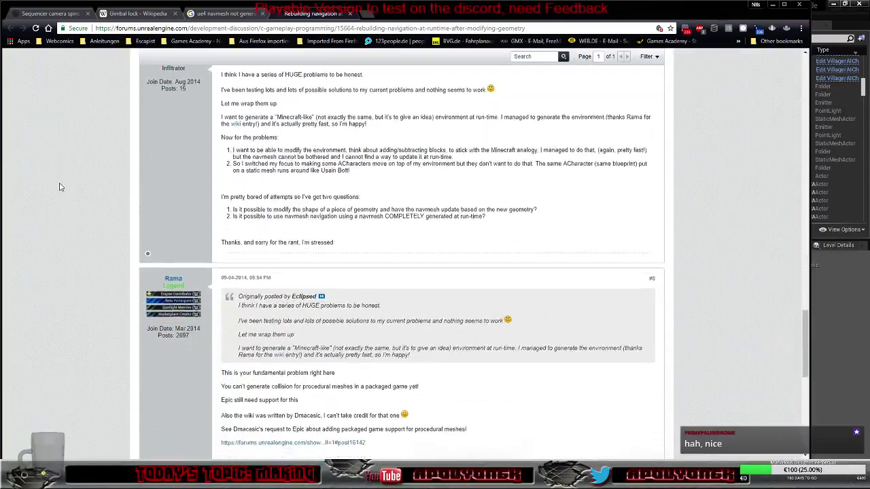
scroll(60, 187, "down", 2)
Switch to the Unreal Project Settings and examine the Navigation Mesh settings, including the advanced Runtime and Generation options.
mouse_move(143, 476)
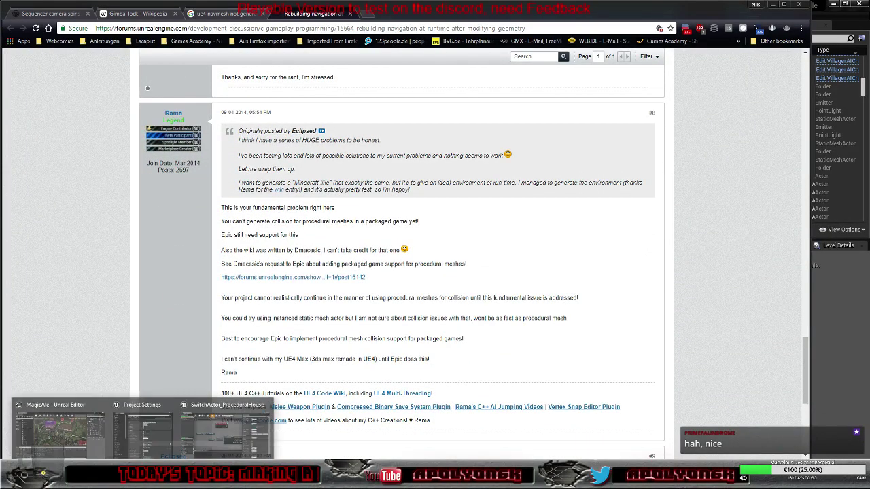
left_click(141, 444)
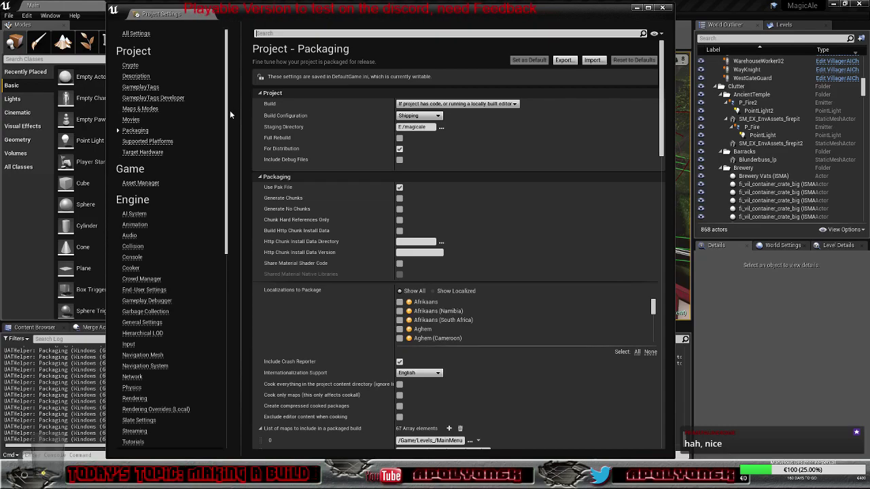
left_click(144, 354)
scroll(357, 209, "down", 5)
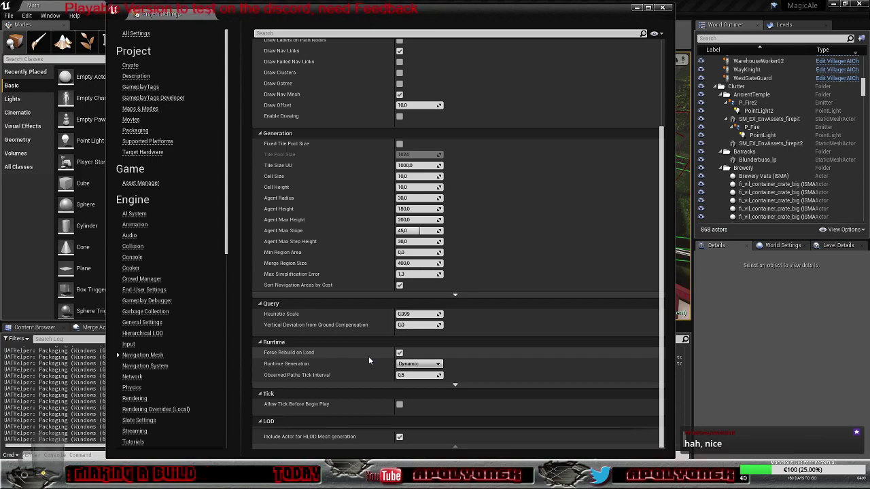
left_click(455, 387)
scroll(474, 344, "down", 1)
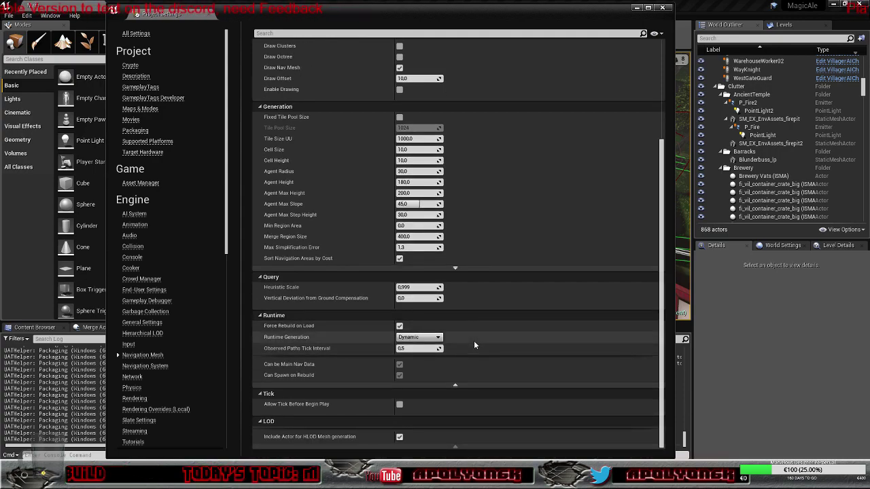
left_click(457, 268)
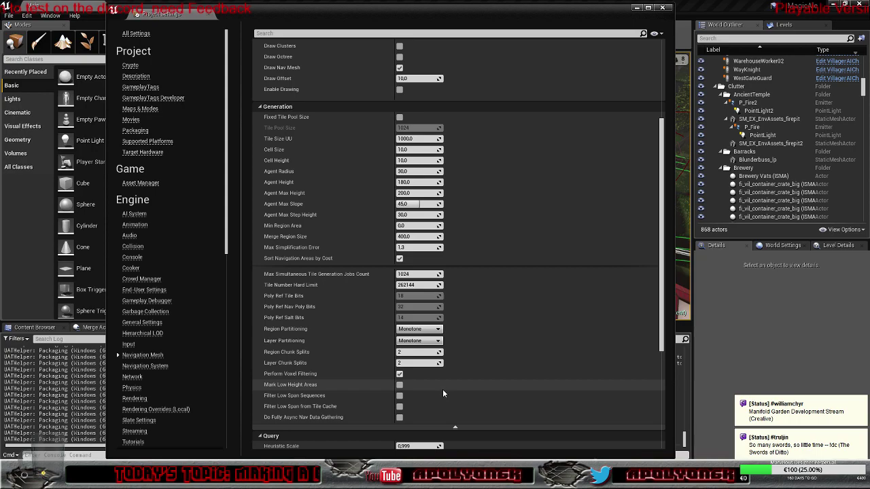
left_click(455, 427)
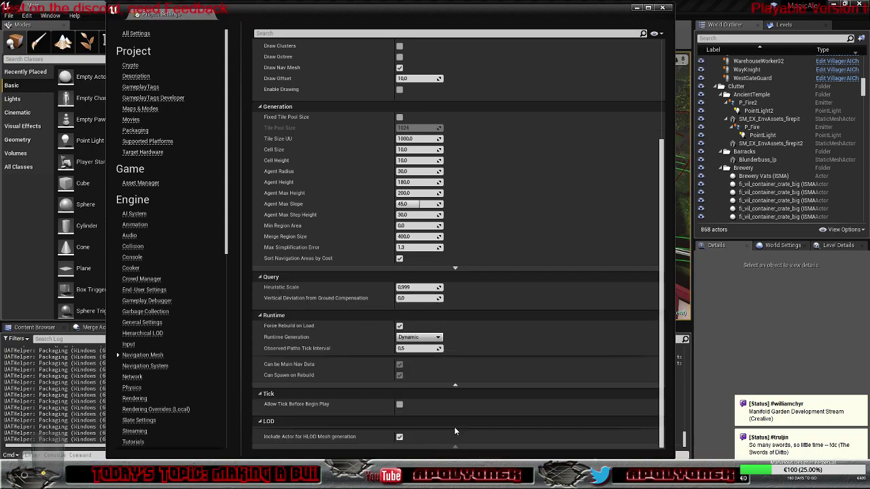
Disable Force Rebuild on Load in the navigation mesh's Runtime settings and collapse the advanced Runtime options.
scroll(476, 371, "up", 5)
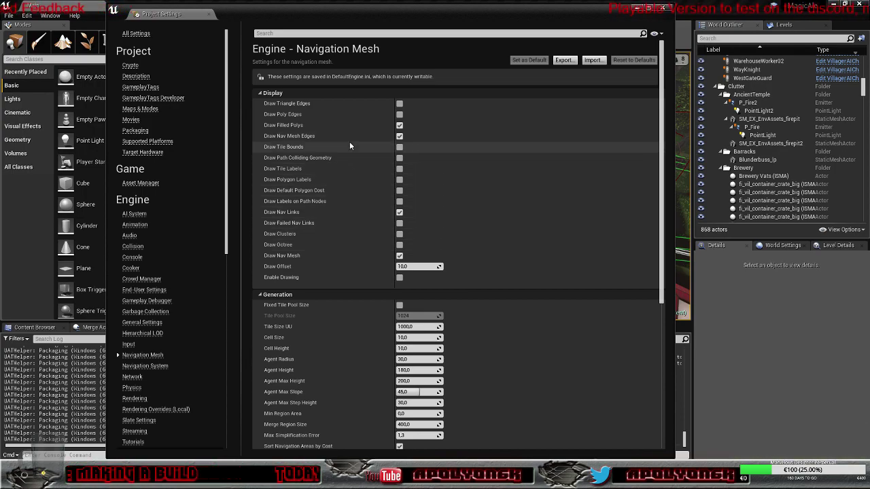
scroll(349, 144, "down", 3)
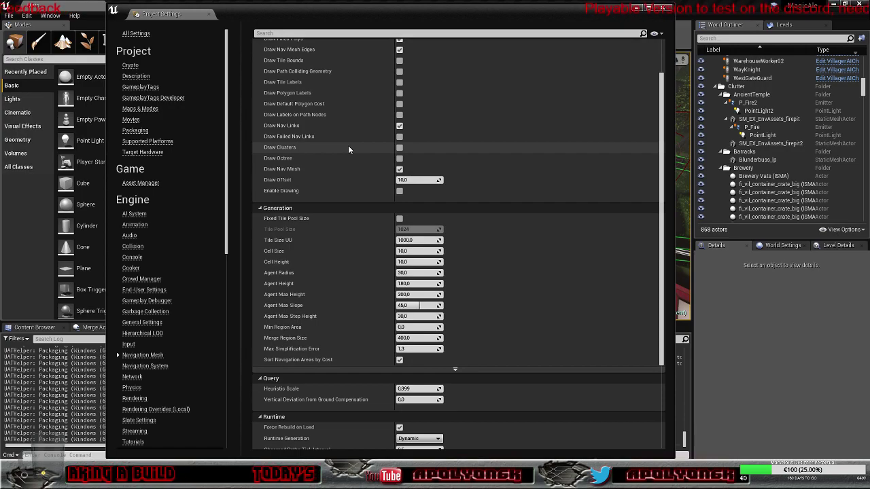
scroll(348, 148, "down", 3)
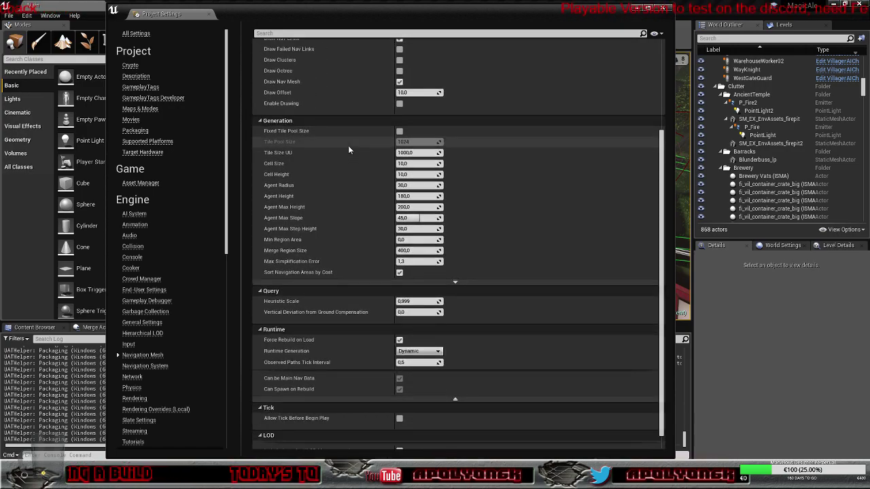
scroll(347, 146, "down", 3)
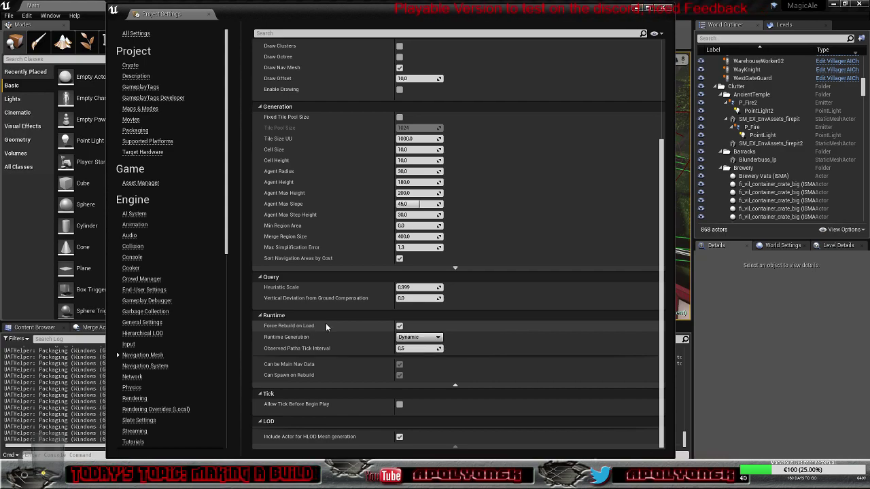
left_click(399, 327)
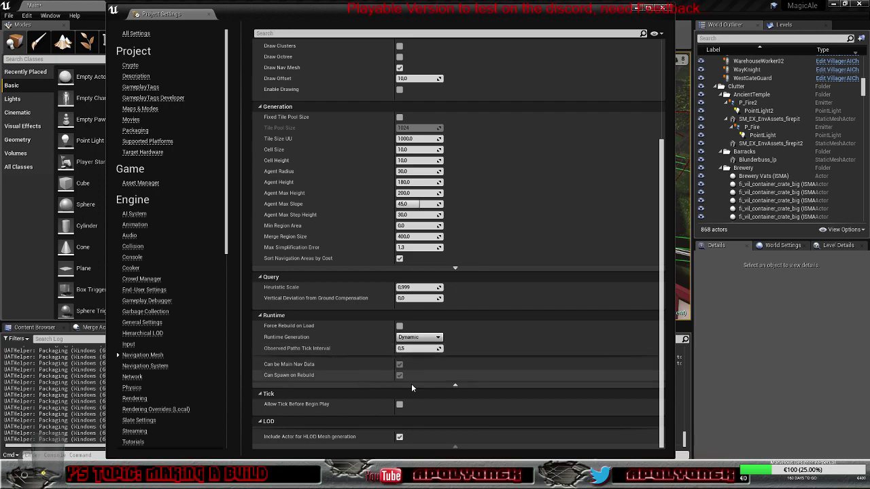
left_click(455, 386)
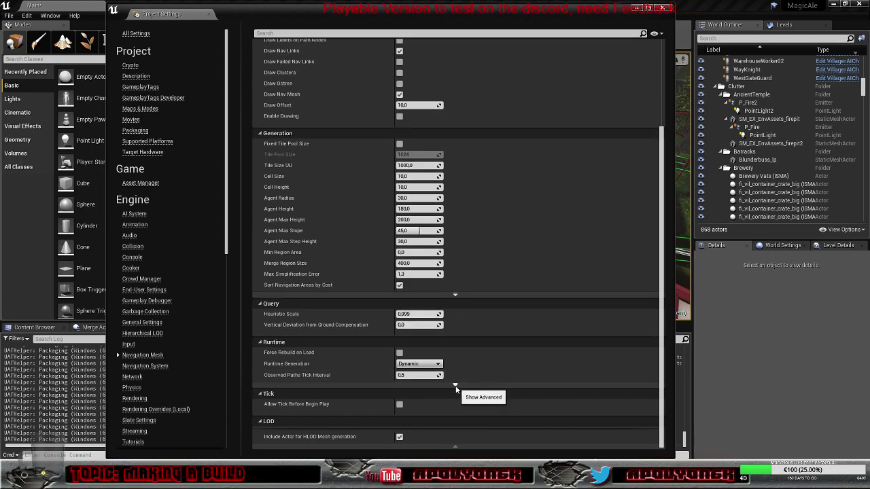
Review the engine's Navigation System settings, including Initial Building Locked, and close the Project Settings.
scroll(472, 386, "up", 5)
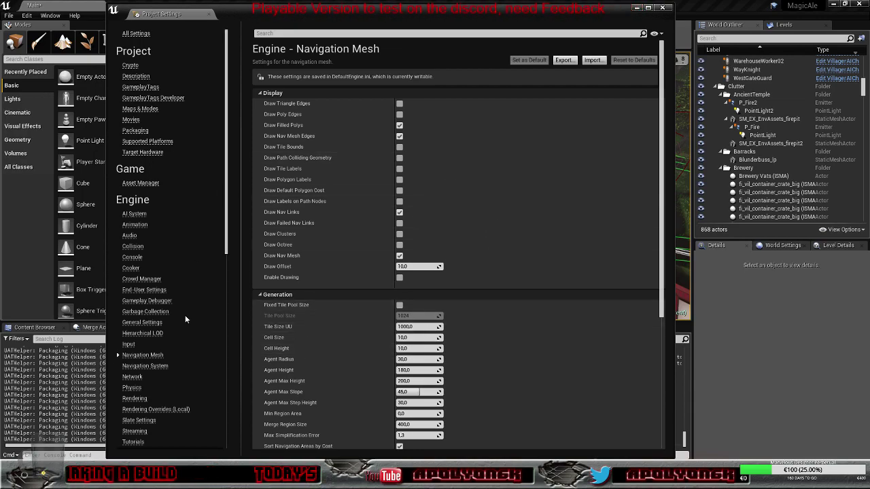
left_click(153, 365)
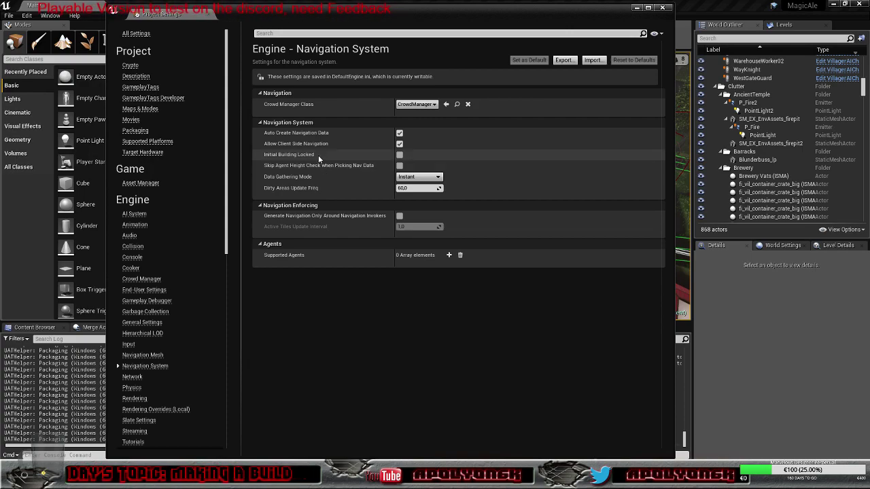
mouse_move(309, 156)
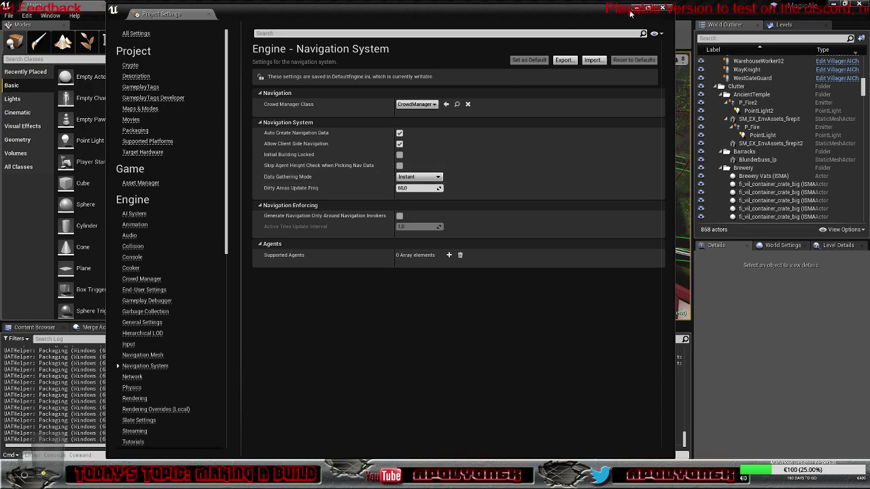
left_click(662, 7)
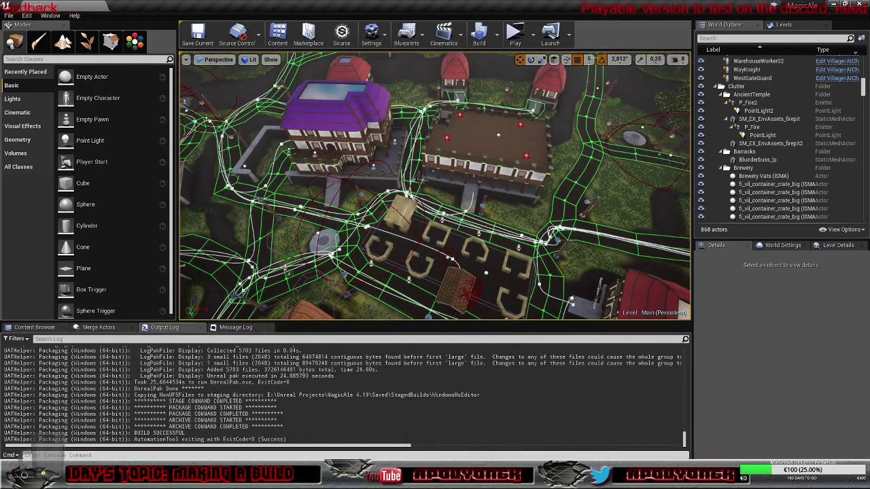
Switch to Chrome and rerun the Google search with the engine version specified: "ue 4.19 navmesh not generating on build".
left_click(175, 478)
left_click(356, 420)
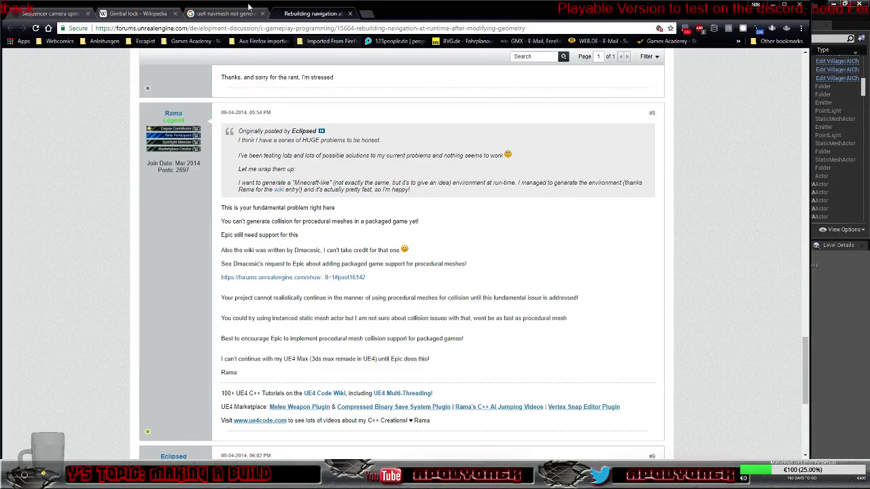
left_click(224, 13)
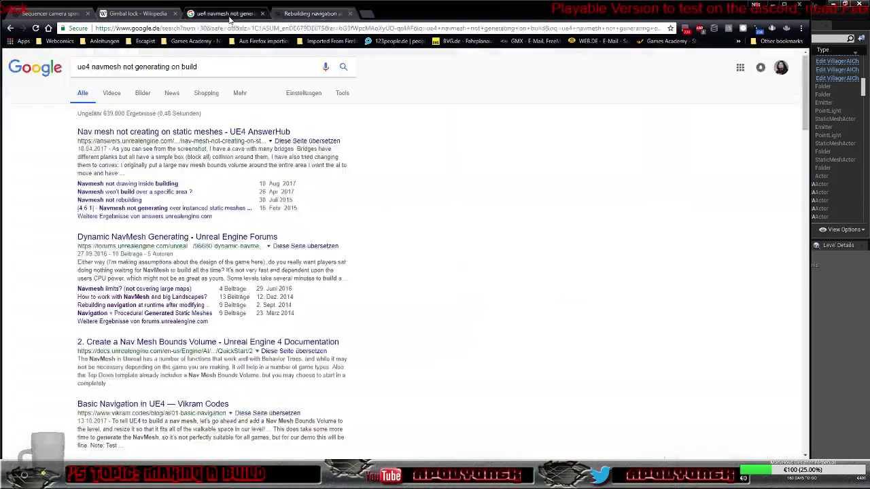
left_click(93, 67)
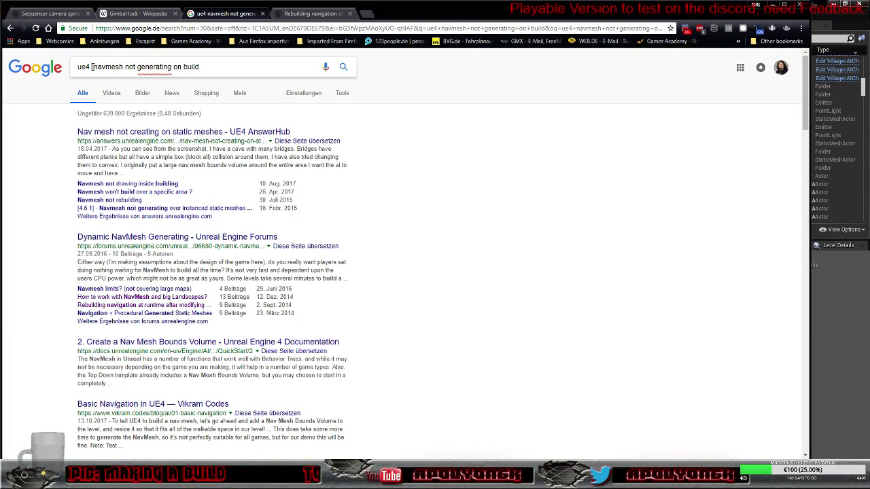
type("d")
key("BackSpace")
key("BackSpace")
key("BackSpace")
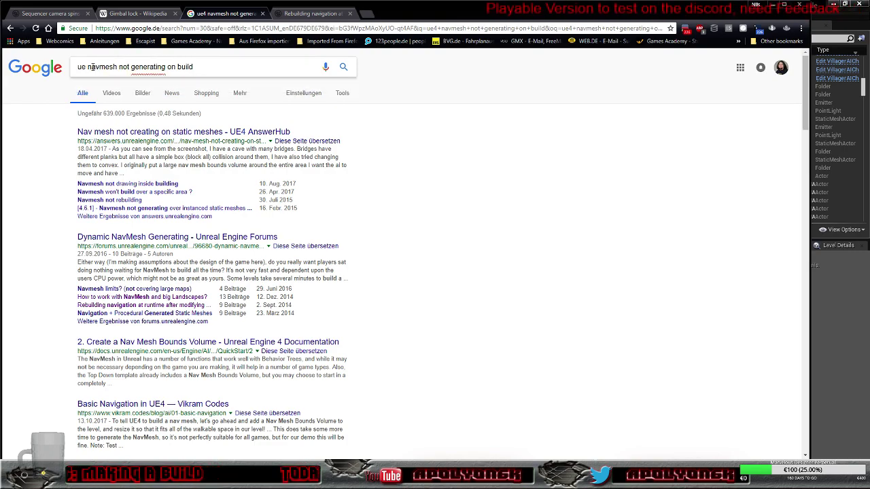
type("4.19")
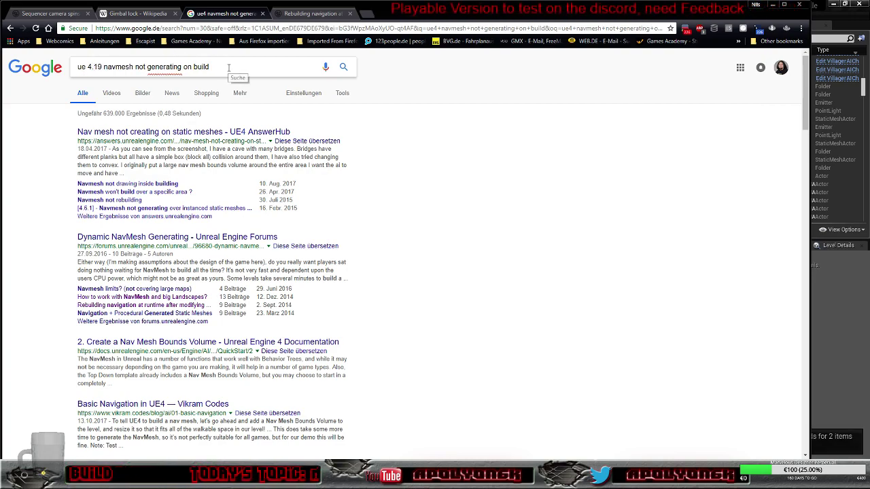
left_click(344, 70)
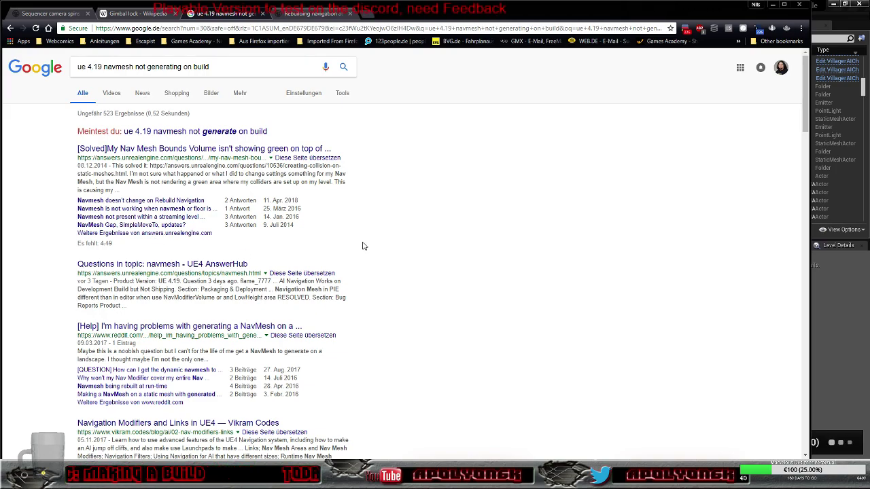
Look through the page of search results for threads about the navmesh not generating in Unreal 4.19 builds.
scroll(364, 246, "down", 3)
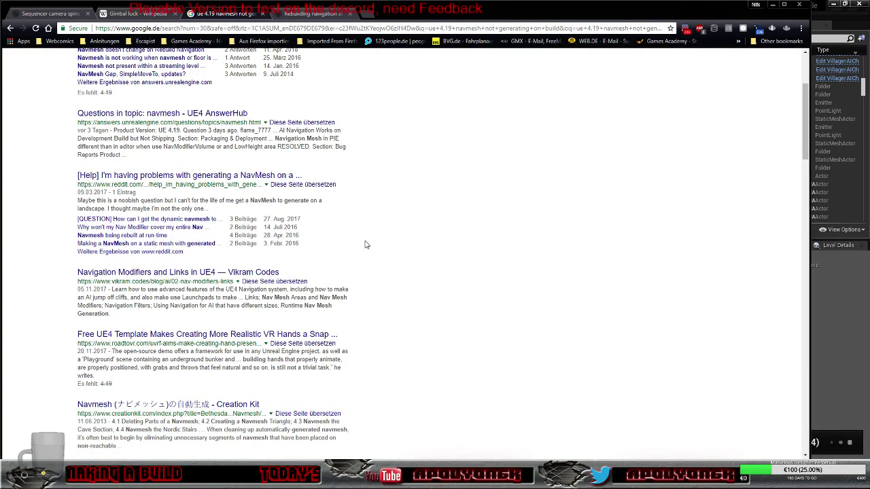
scroll(365, 245, "down", 2)
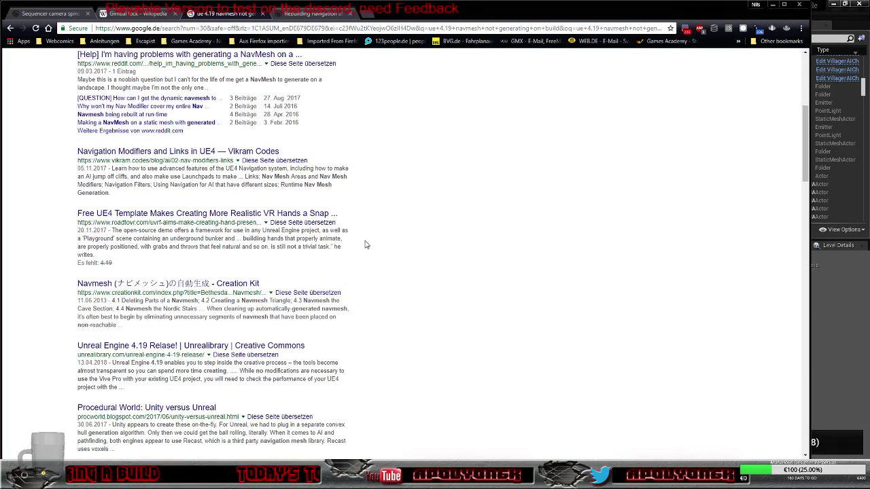
scroll(364, 244, "down", 3)
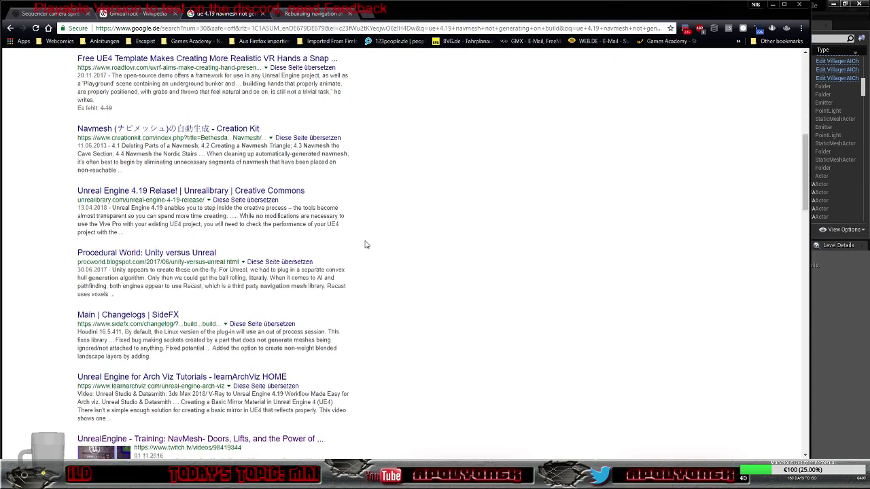
scroll(364, 245, "down", 2)
scroll(365, 245, "down", 3)
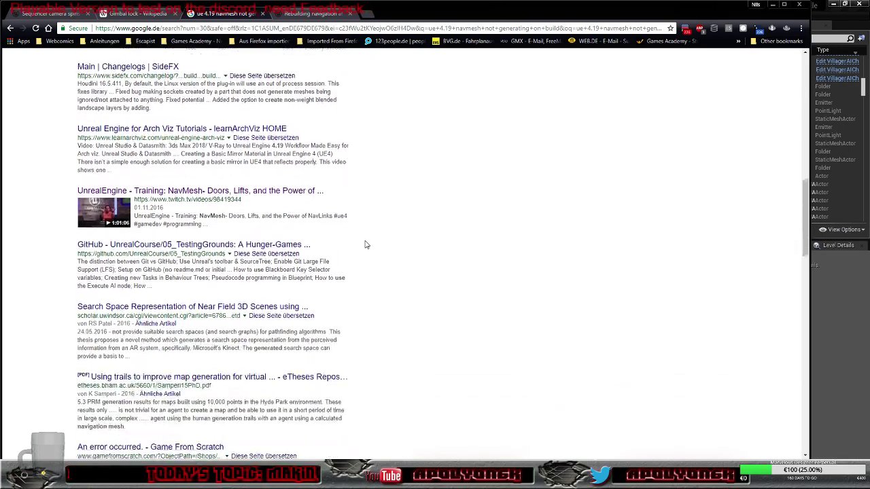
scroll(365, 245, "down", 3)
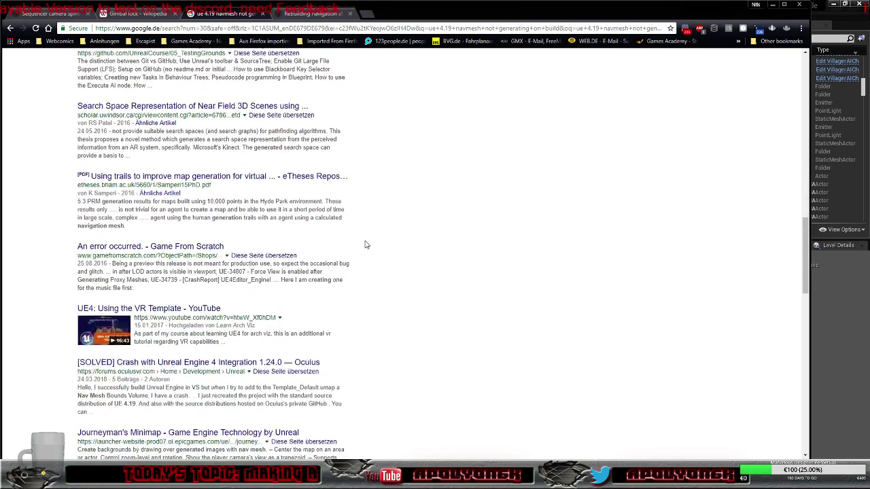
scroll(364, 245, "down", 3)
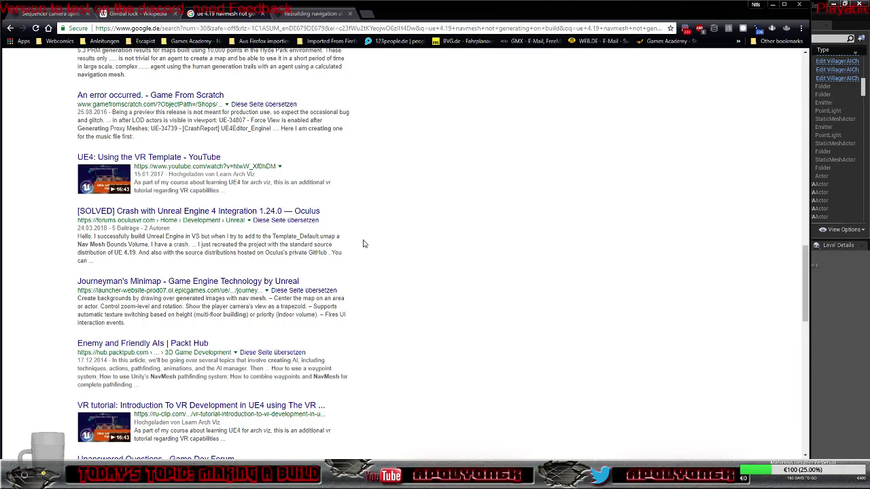
scroll(363, 243, "up", 20)
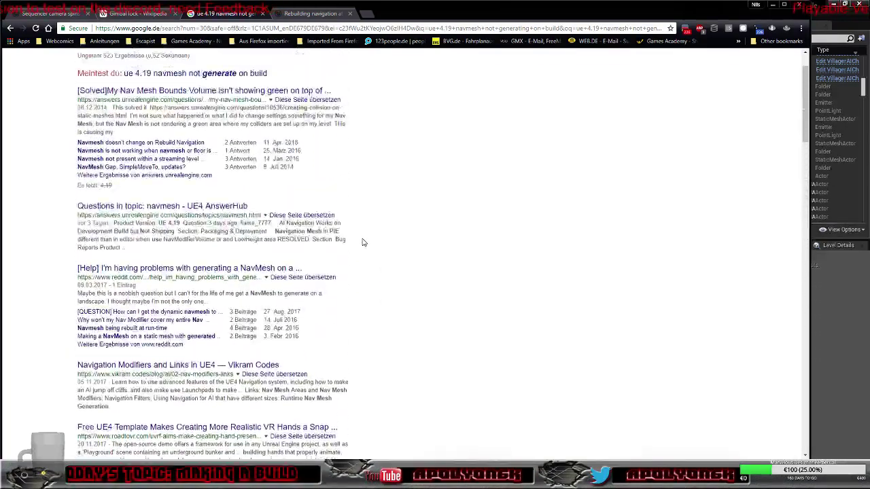
scroll(364, 243, "up", 2)
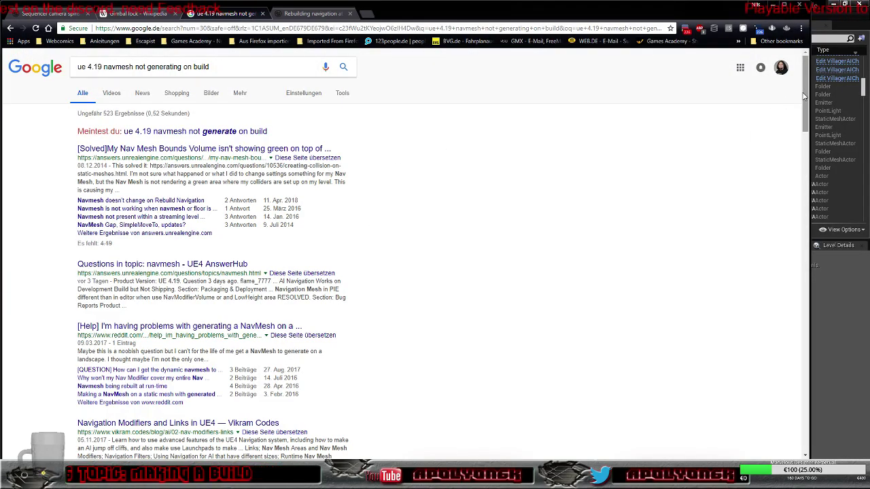
left_click_drag(804, 96, 766, 207)
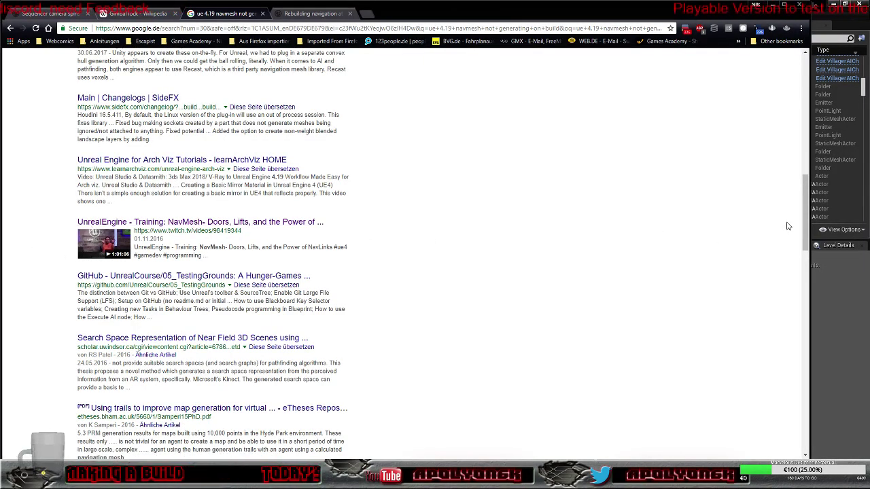
left_click_drag(805, 228, 808, 93)
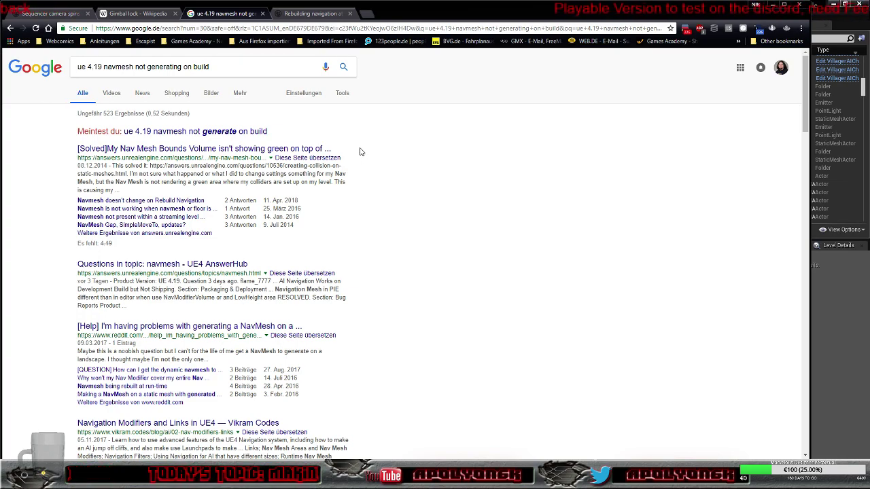
Search with Google's suggested wording "ue 4.19 navmesh not generate on build" and scan the results.
left_click(237, 132)
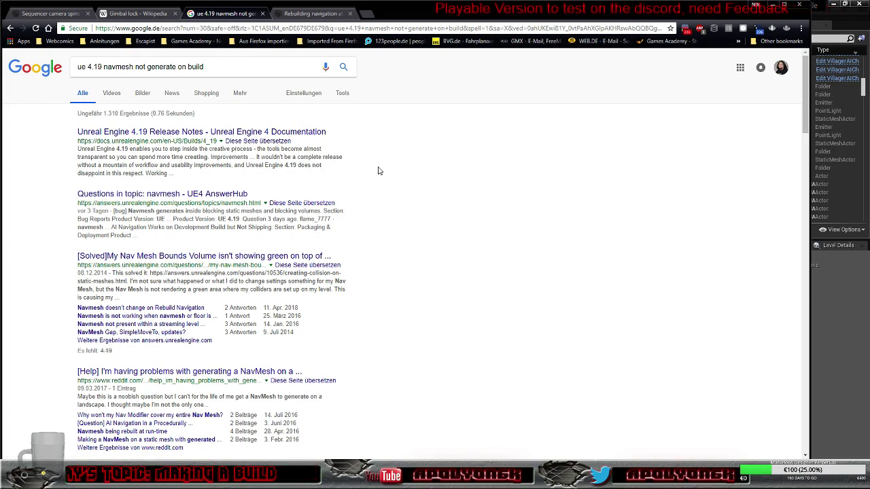
scroll(380, 171, "down", 2)
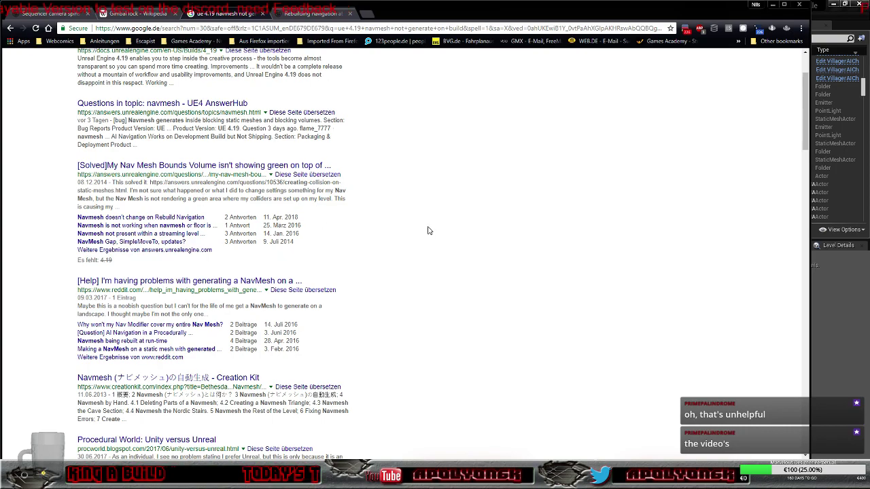
scroll(420, 235, "down", 7)
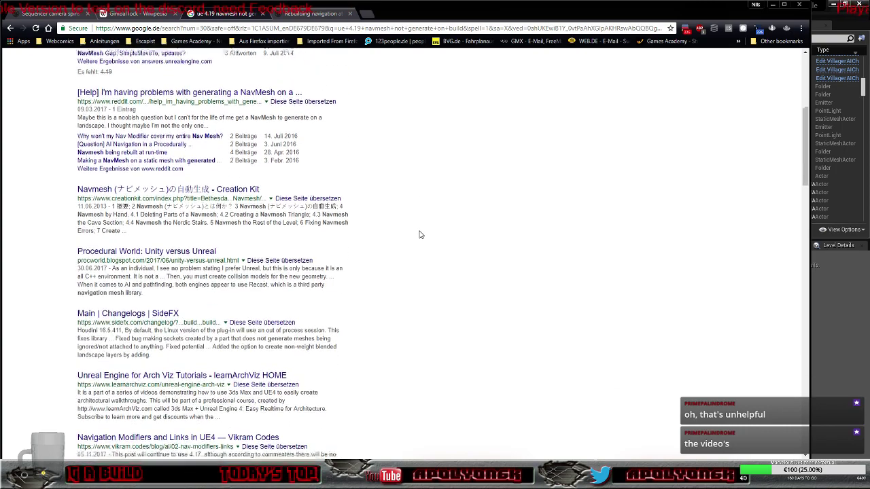
scroll(420, 234, "down", 1)
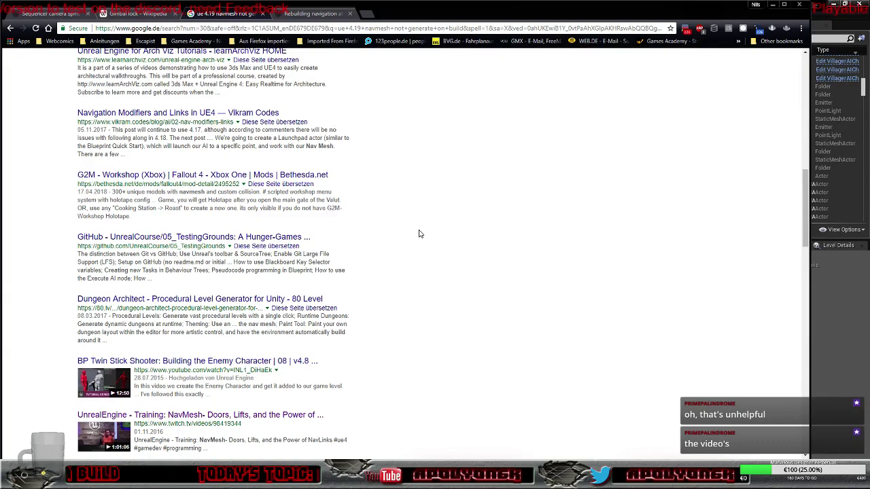
scroll(419, 235, "up", 2)
scroll(420, 234, "up", 6)
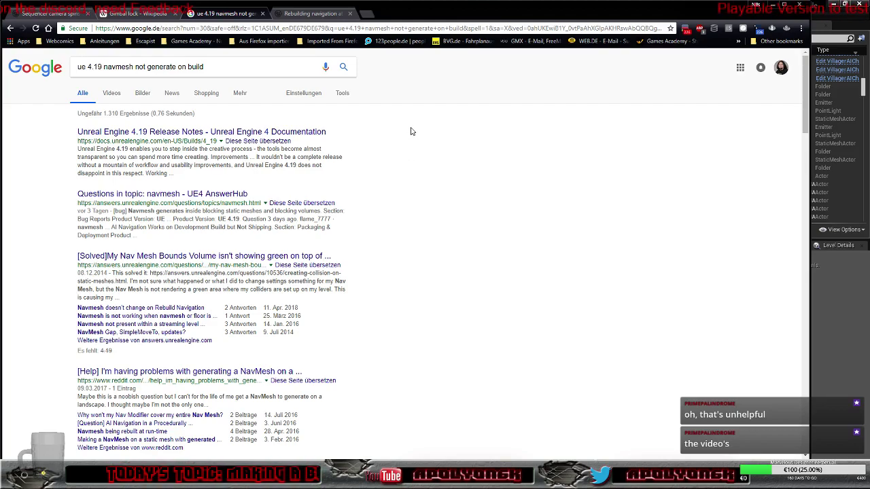
Recheck the forum thread on rebuilding navigation at runtime, including its post dates and recommended project settings, and close it.
left_click(308, 9)
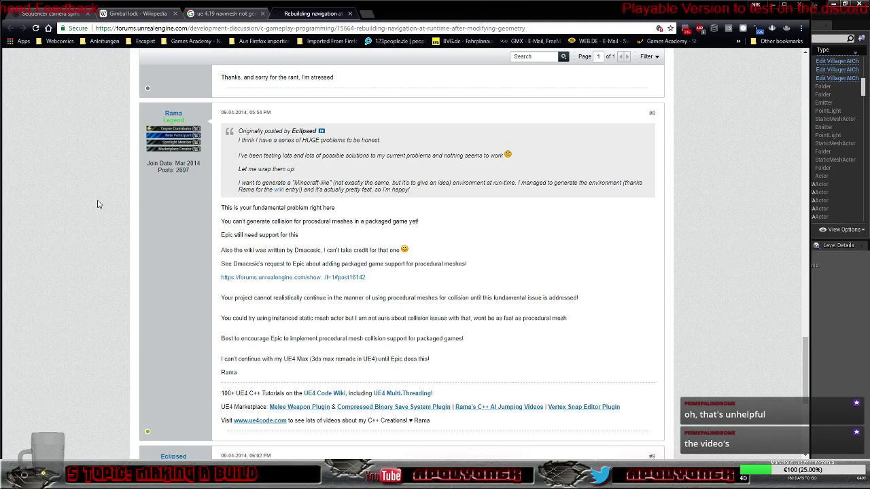
scroll(97, 203, "down", 2)
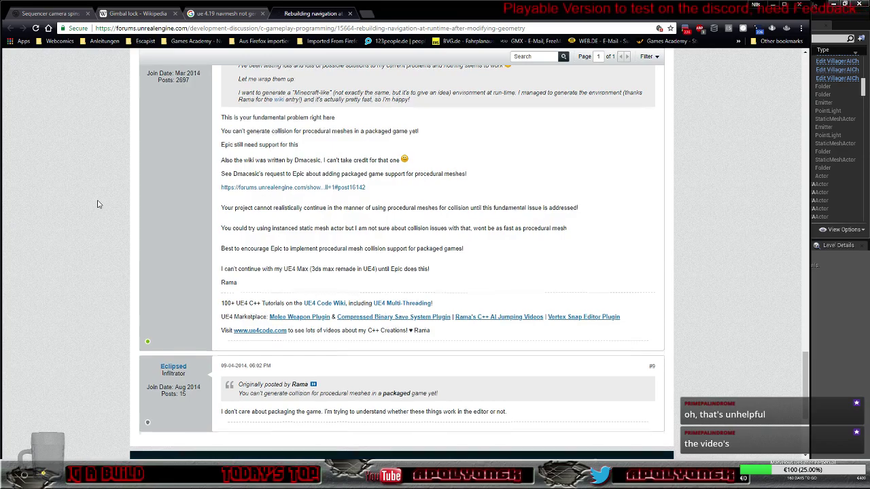
scroll(97, 204, "up", 1)
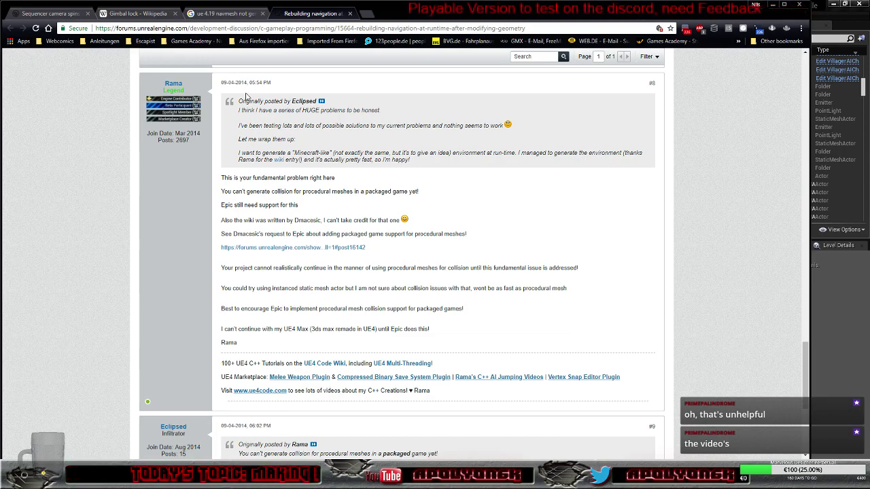
left_click_drag(236, 82, 249, 83)
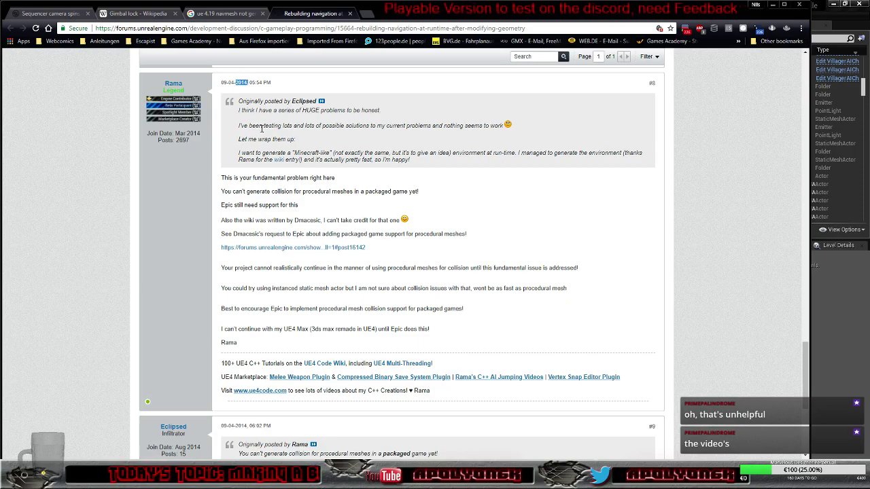
left_click(484, 201)
scroll(505, 211, "down", 3)
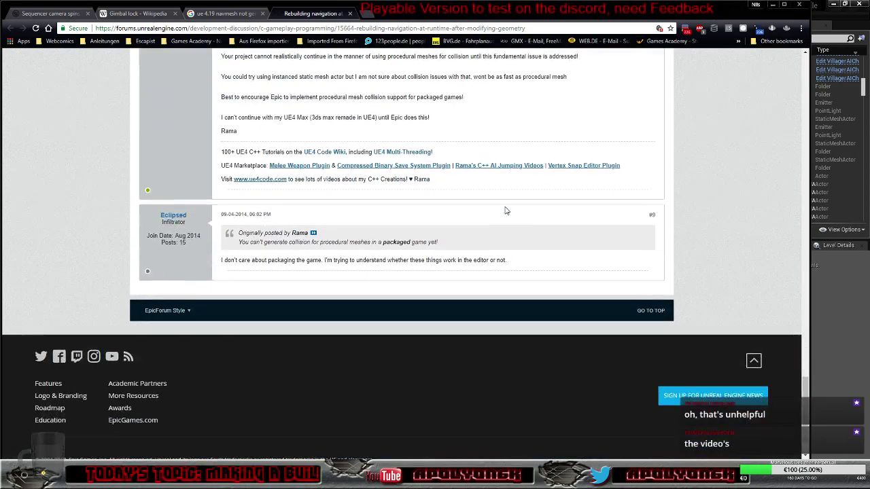
scroll(506, 214, "up", 2)
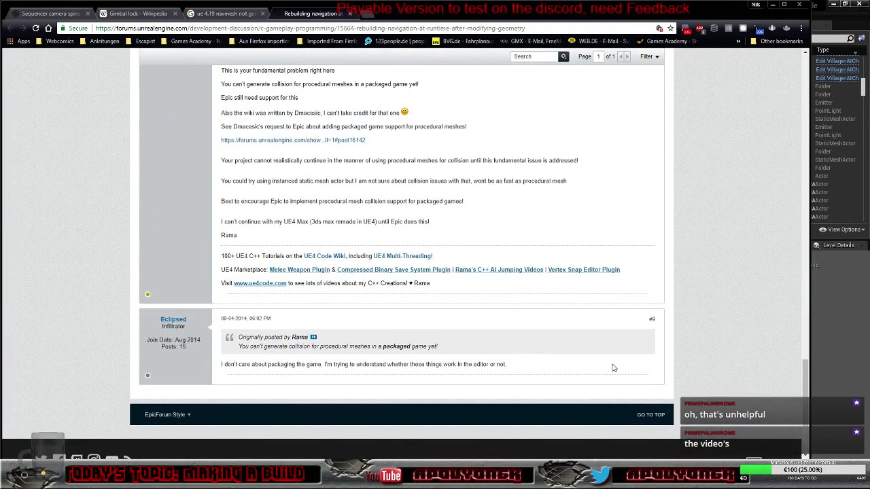
left_click_drag(805, 393, 791, 103)
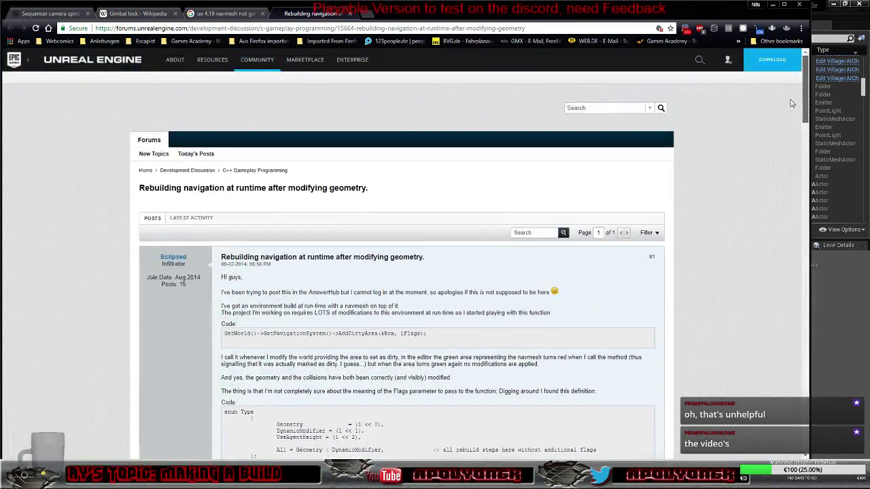
scroll(782, 146, "down", 8)
scroll(773, 189, "up", 1)
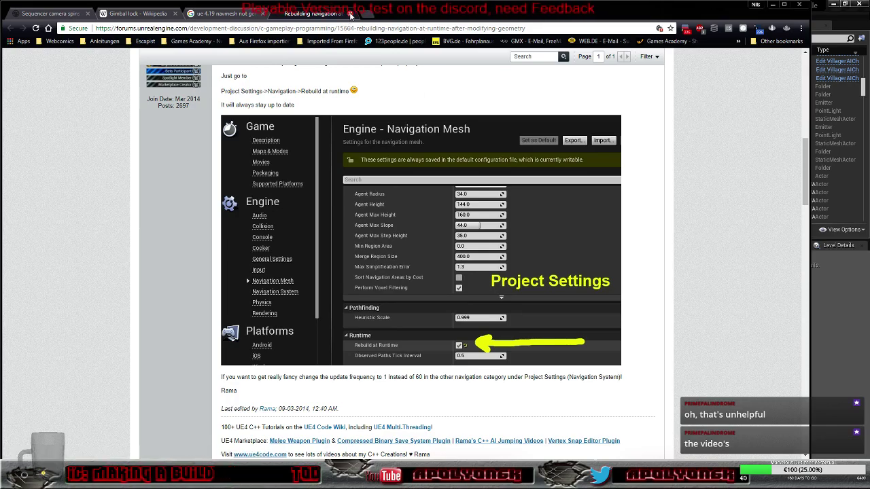
left_click(349, 15)
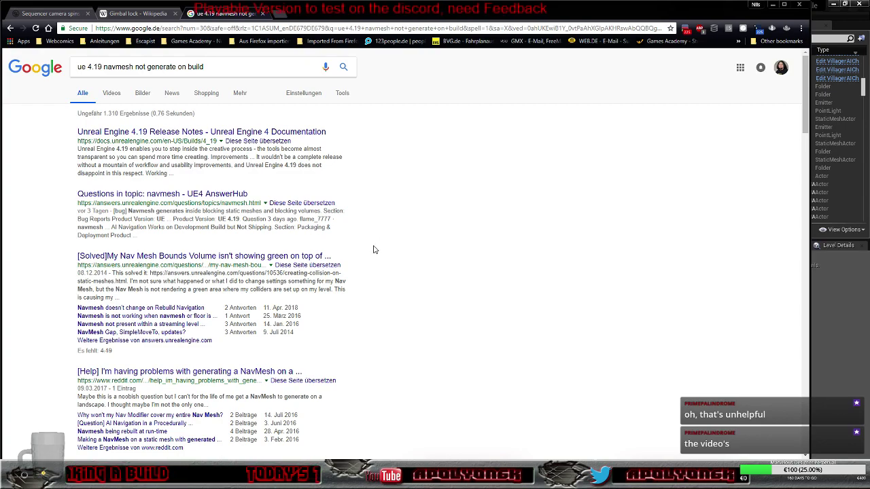
Open the AnswerHub question "Navmesh doesn't change on Rebuild Navigation" in a new tab and read the question and its replies.
right_click(193, 309)
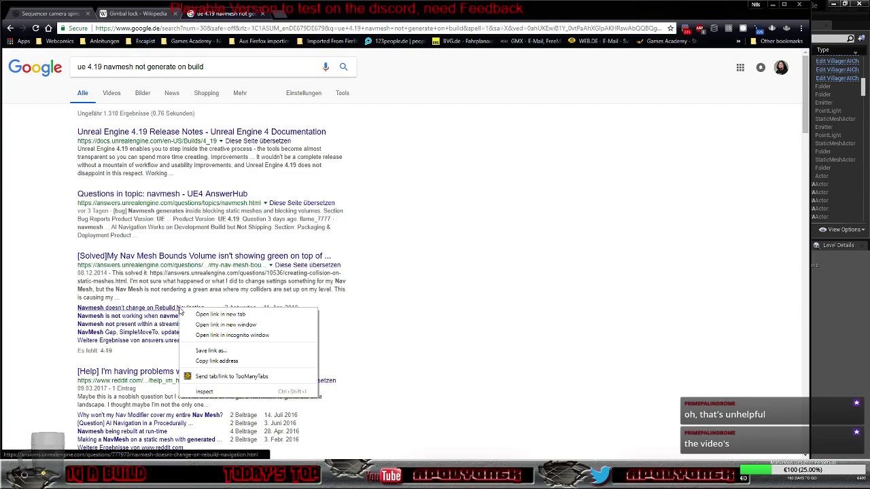
left_click(219, 315)
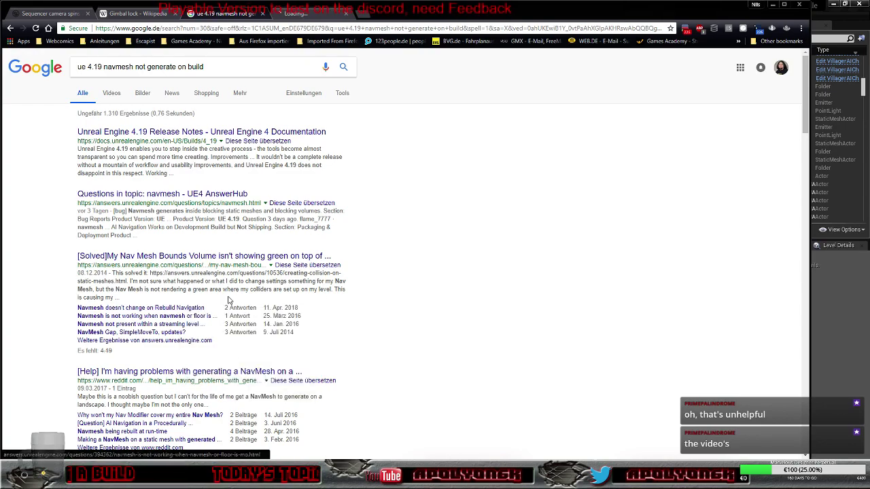
left_click(300, 13)
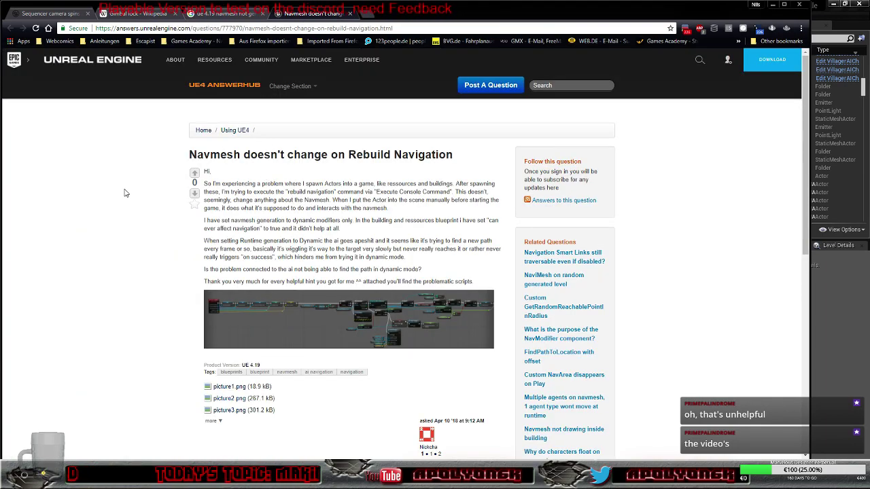
scroll(124, 193, "down", 2)
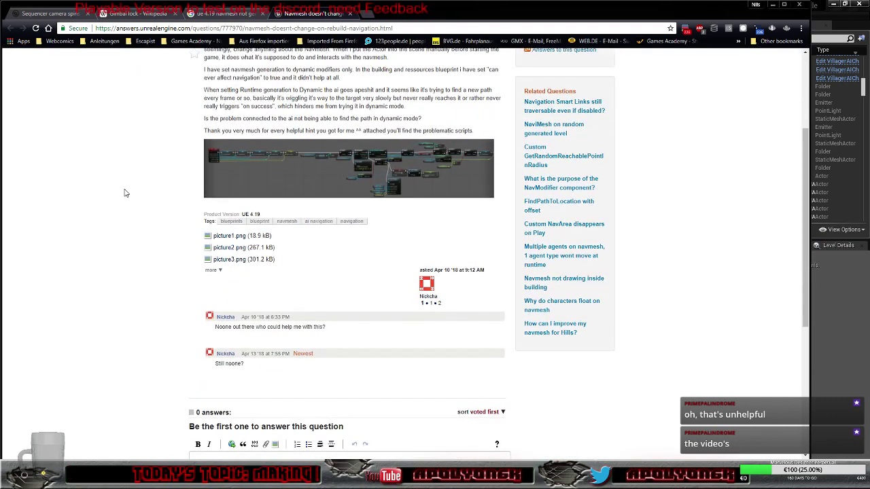
scroll(124, 193, "down", 2)
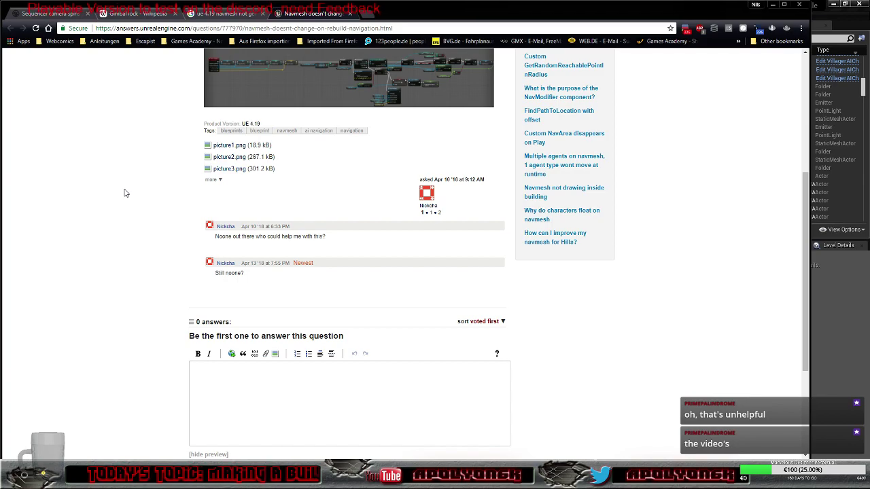
scroll(124, 193, "up", 3)
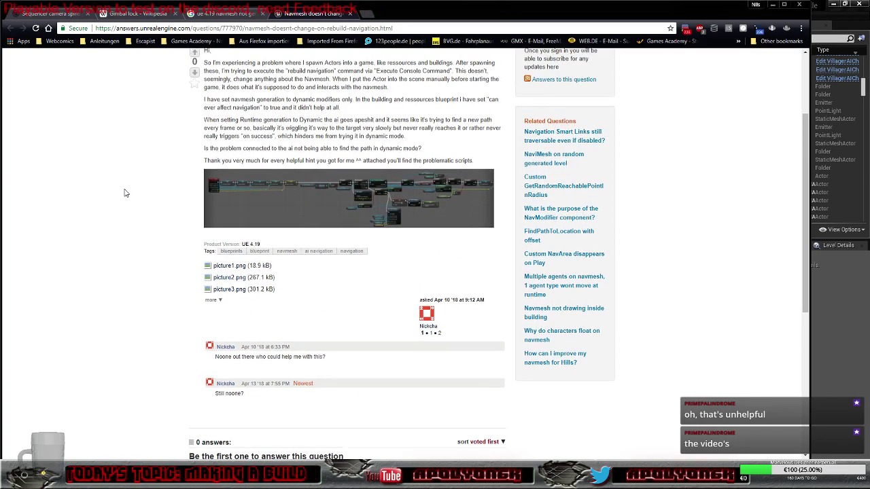
Close the Rebuild Navigation thread and open the search result "Navmesh not present within a streaming level" in a new tab.
scroll(125, 193, "up", 1)
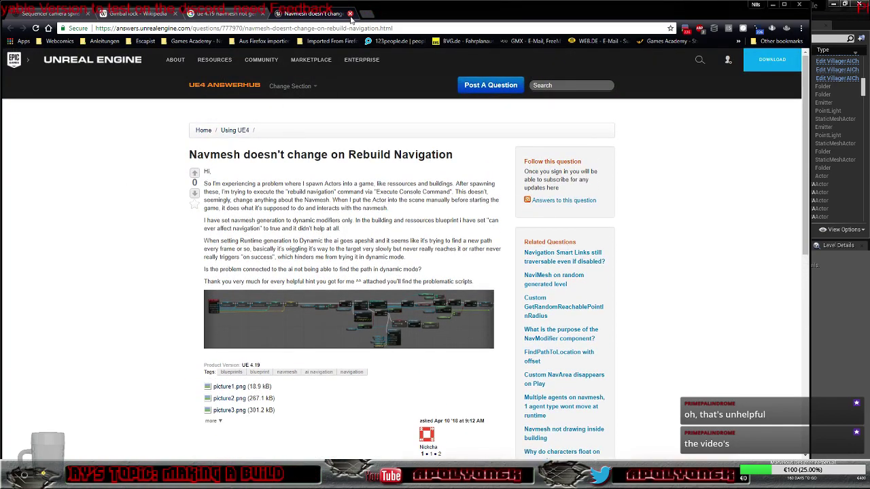
key("ctrl+w")
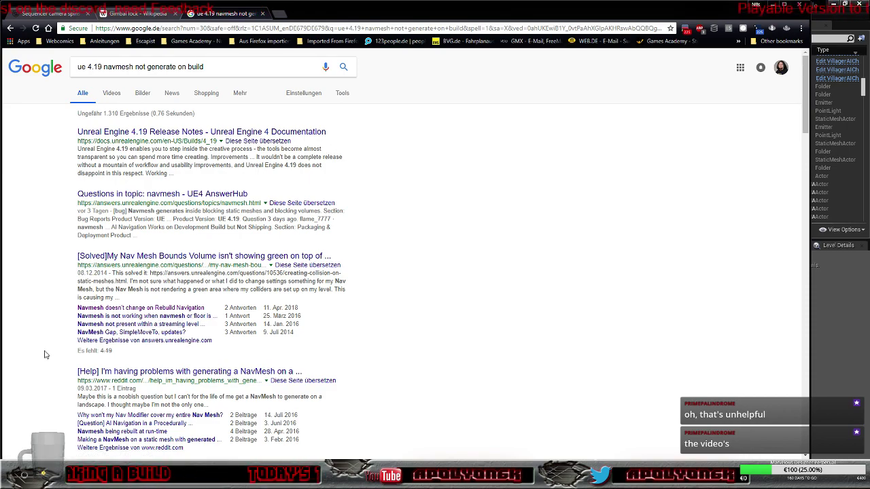
right_click(145, 326)
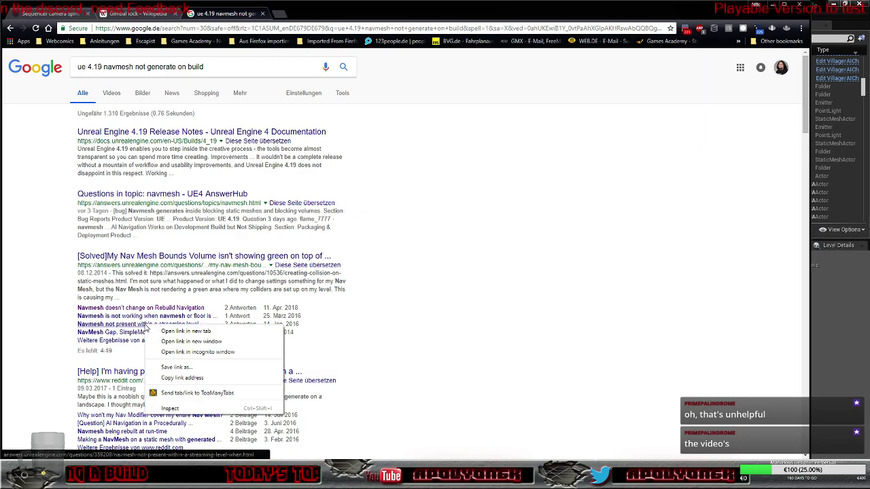
left_click(163, 333)
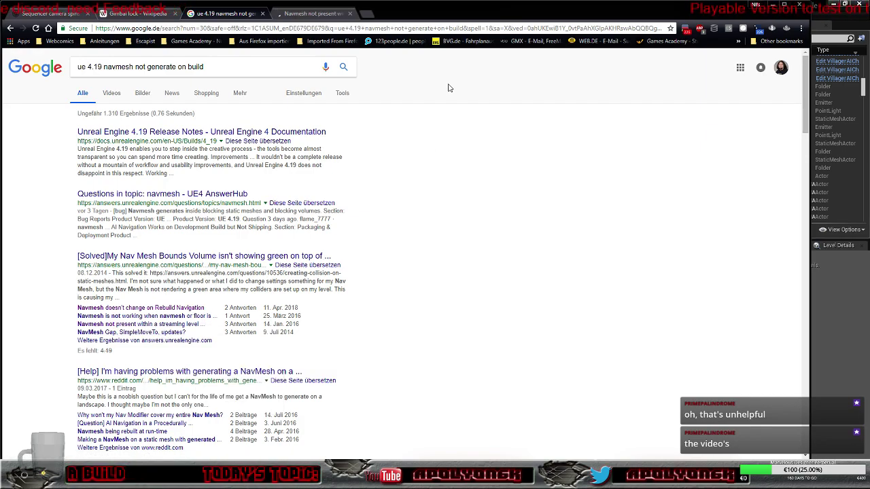
left_click(307, 14)
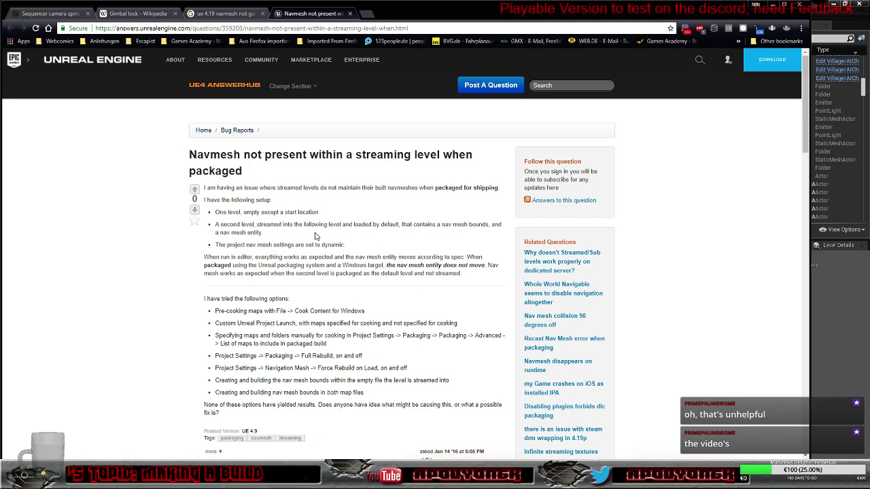
Read through the question, comments and answer about navmesh missing in packaged streaming levels.
scroll(181, 247, "down", 2)
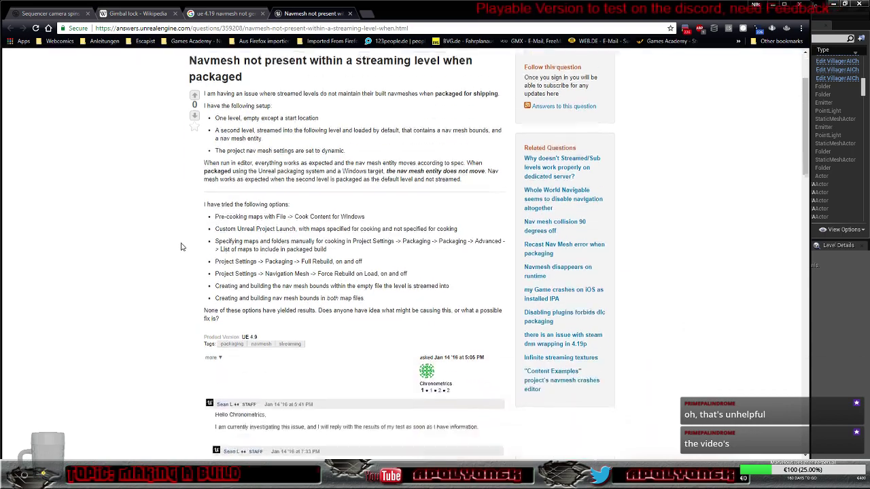
scroll(181, 247, "down", 2)
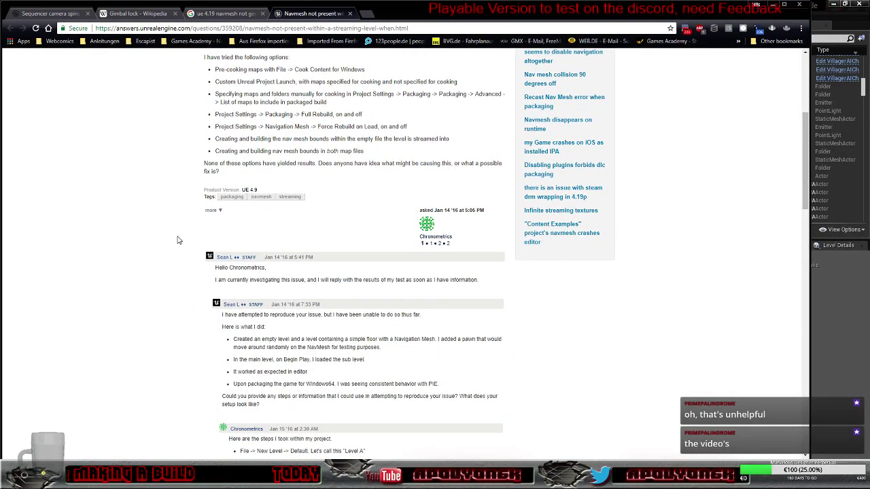
scroll(178, 240, "down", 2)
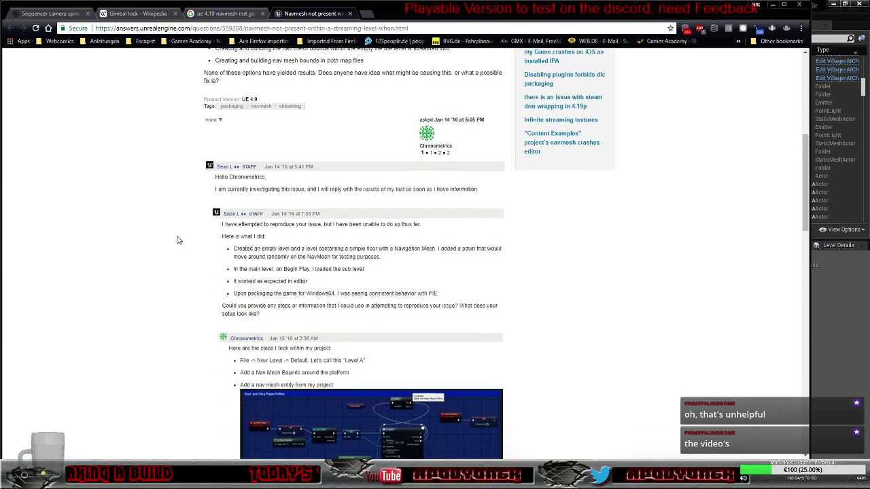
scroll(178, 240, "down", 2)
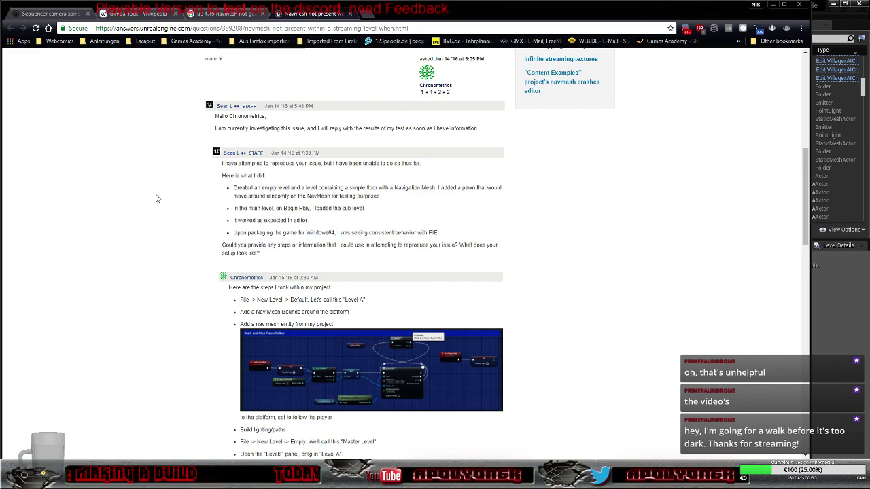
scroll(155, 200, "down", 2)
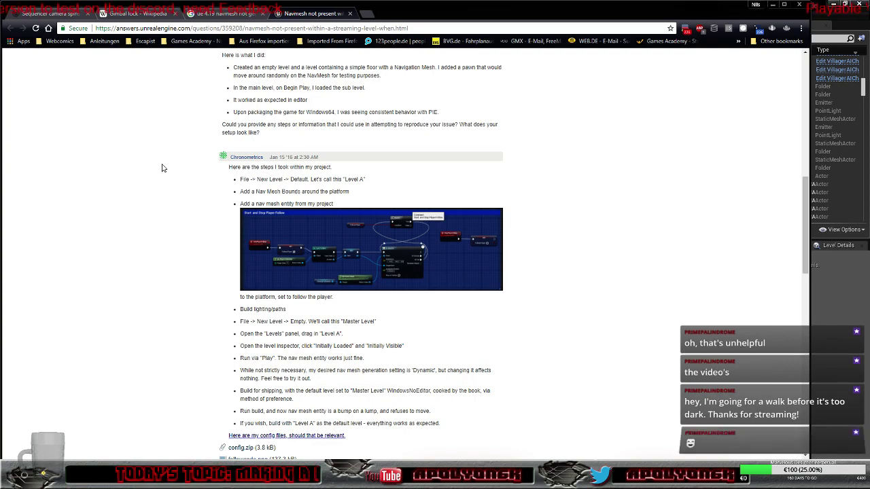
scroll(162, 167, "down", 2)
scroll(161, 168, "down", 1)
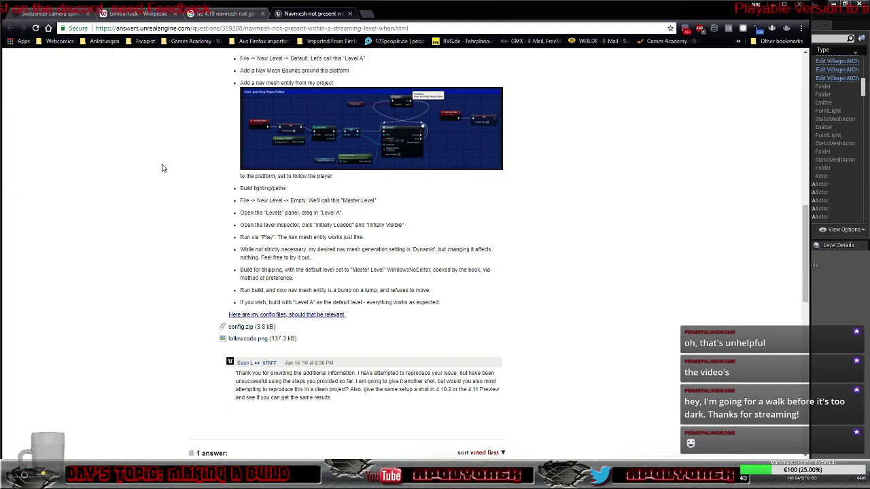
scroll(162, 168, "down", 3)
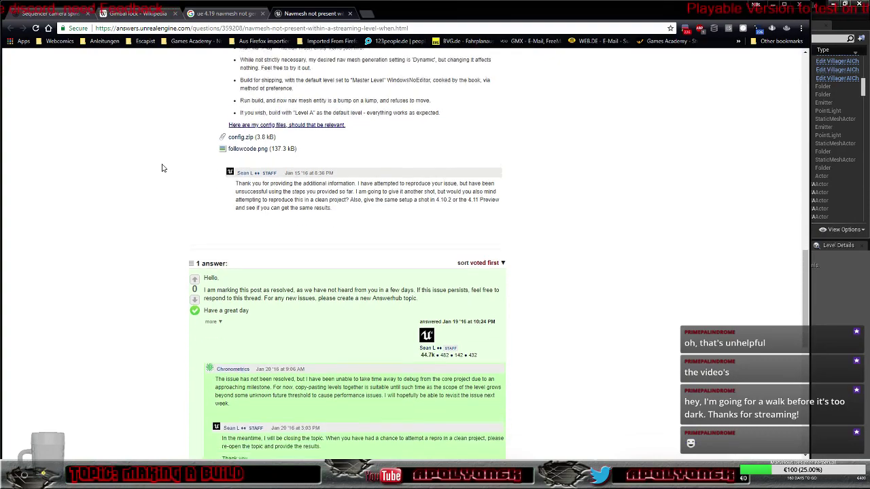
scroll(162, 168, "down", 2)
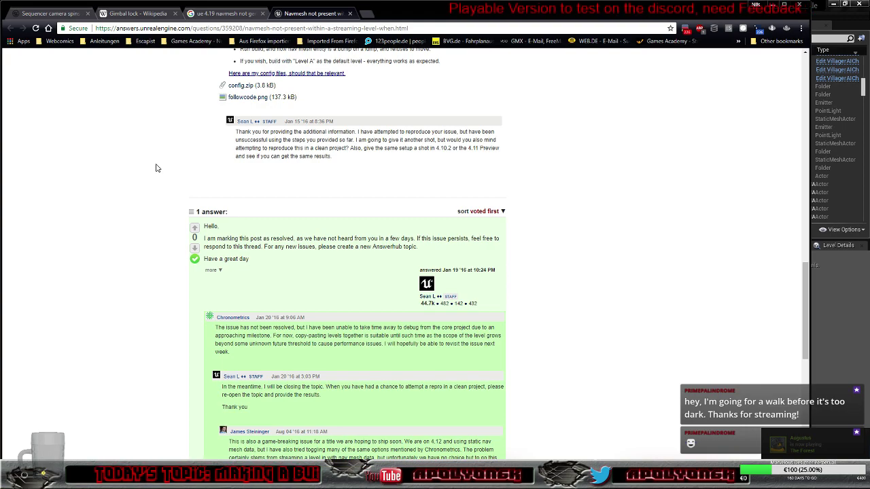
scroll(155, 168, "down", 2)
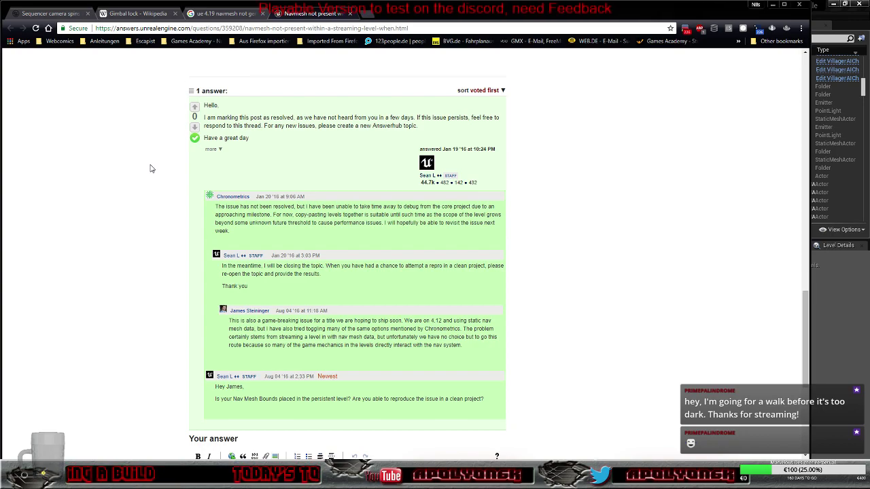
scroll(151, 169, "down", 4)
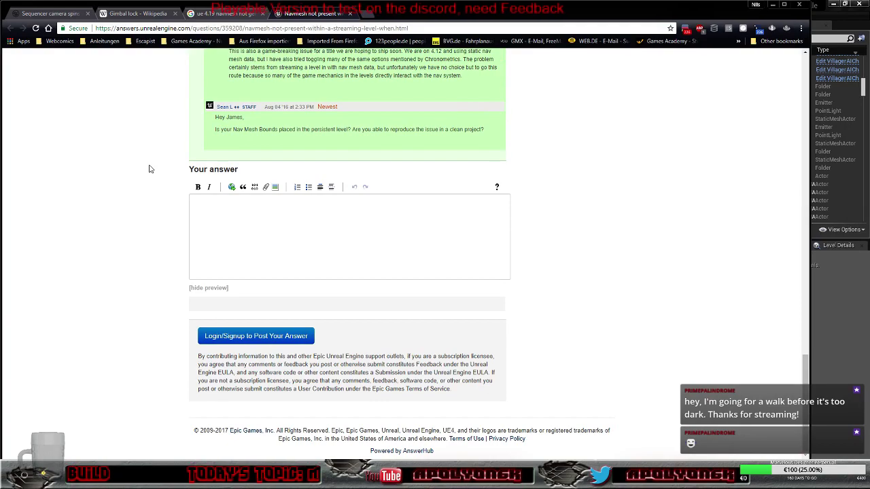
scroll(151, 169, "up", 2)
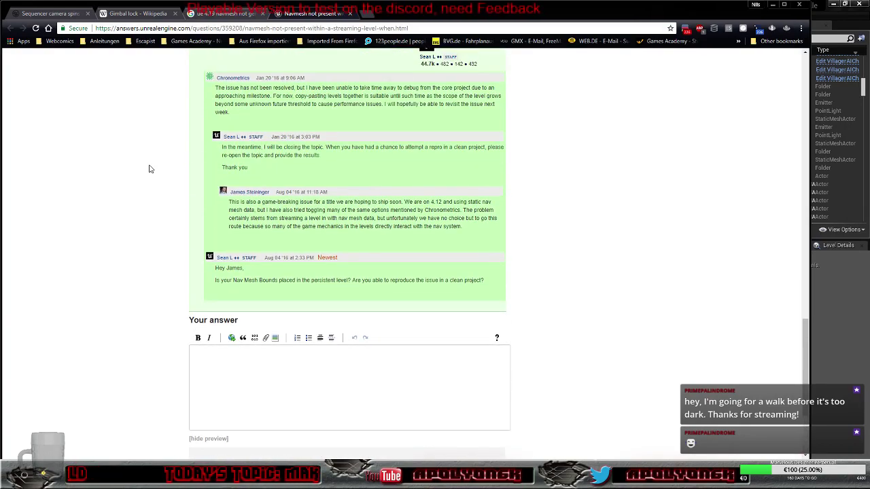
scroll(147, 170, "up", 2)
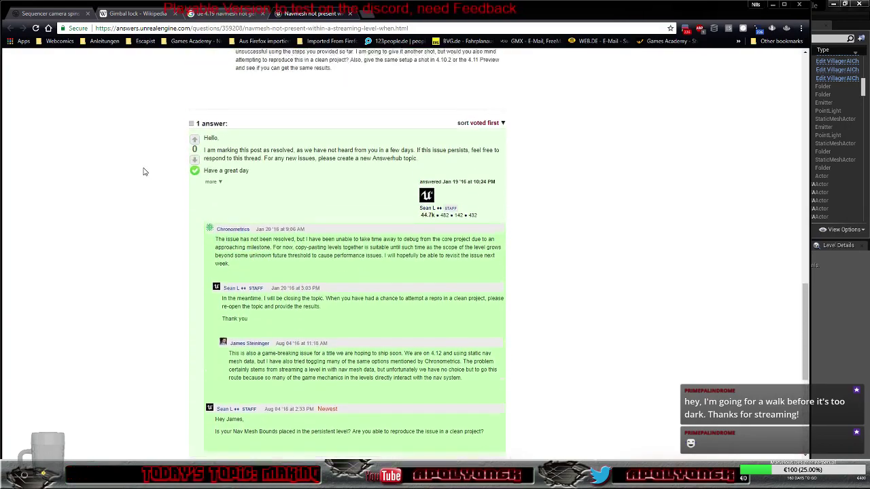
Switch to the Unreal Editor and select the Persistent Level in the list of levels.
left_click(772, 4)
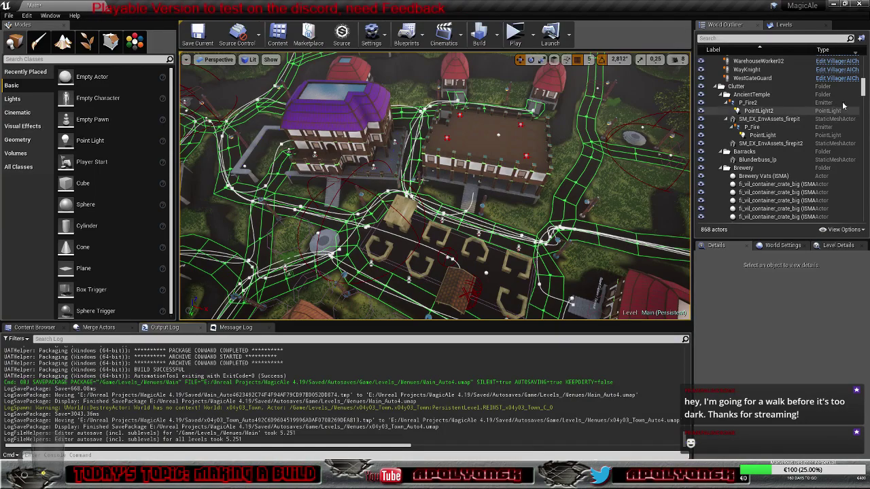
left_click_drag(864, 87, 864, 64)
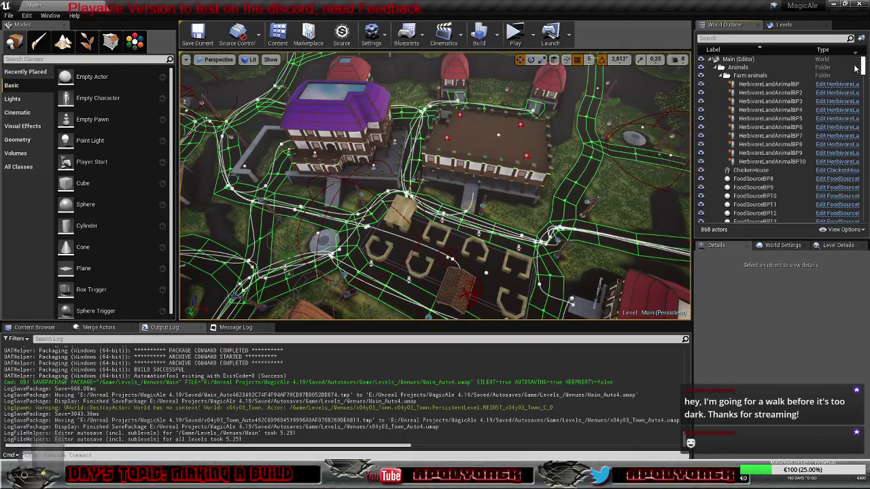
left_click(784, 25)
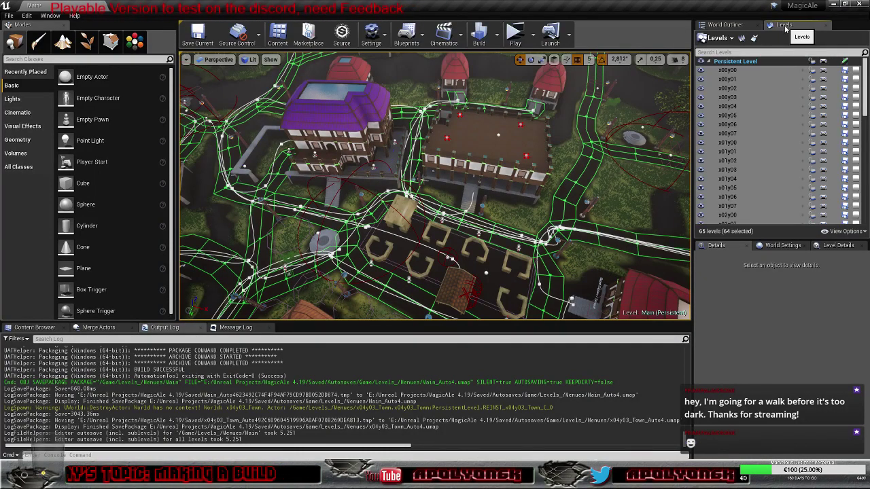
left_click(747, 61)
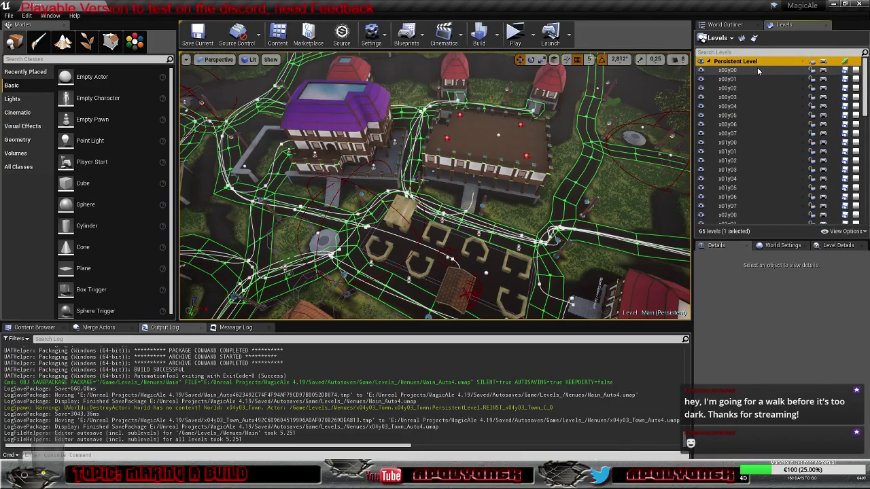
Collapse the Farm animals folder in the World Outliner and filter its actors by "nav".
left_click(724, 24)
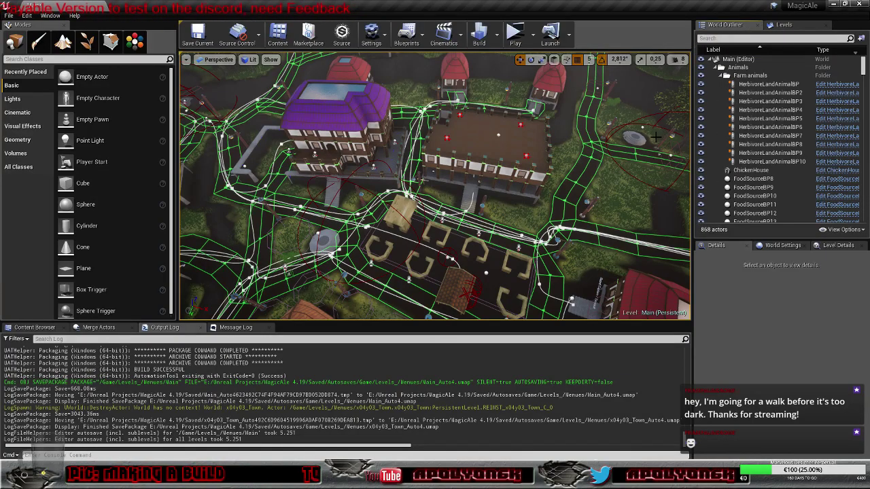
left_click(721, 76)
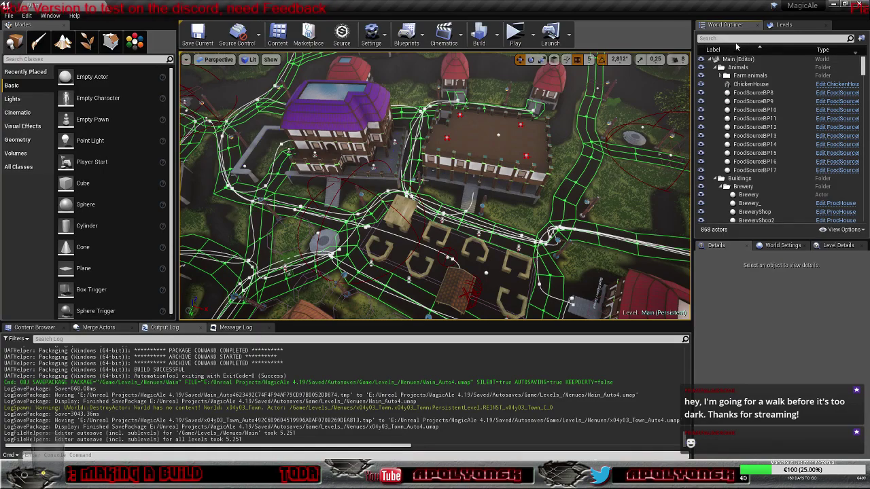
left_click(736, 40)
type("nave")
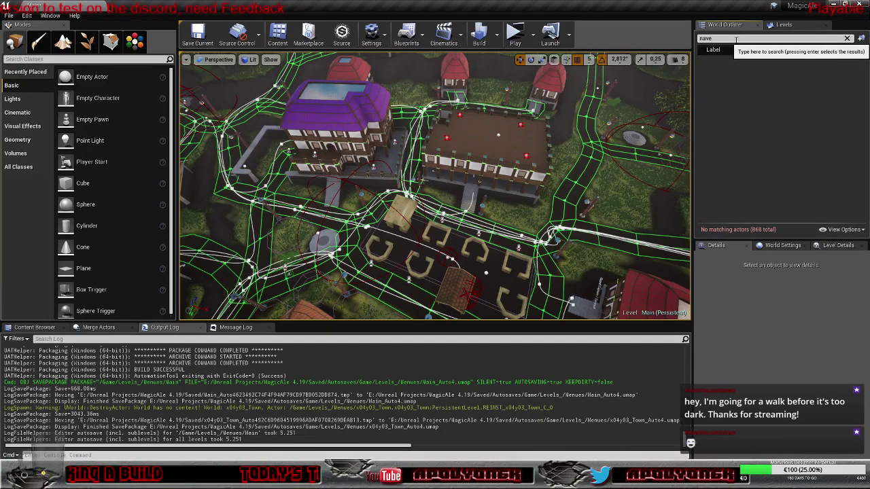
key("BackSpace")
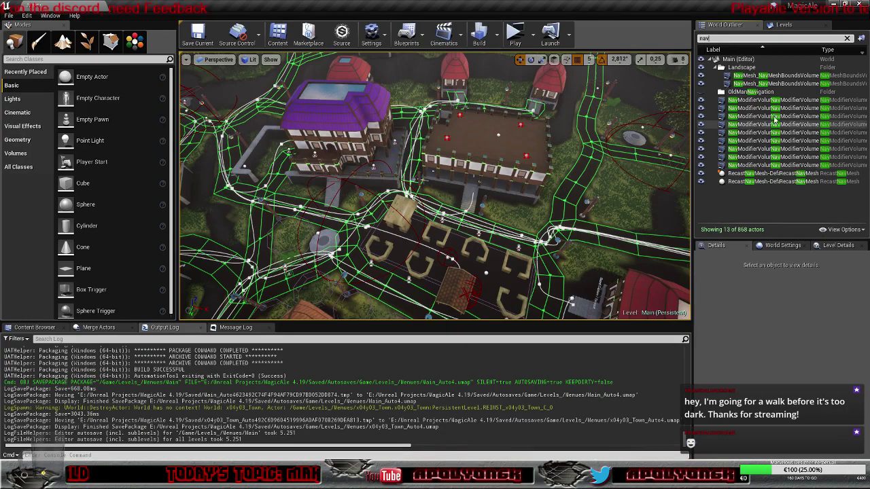
Select both NavMeshBoundsVolume actors in the Landscape folder and move them to the current level.
left_click(769, 75)
left_click(769, 84, "ctrl")
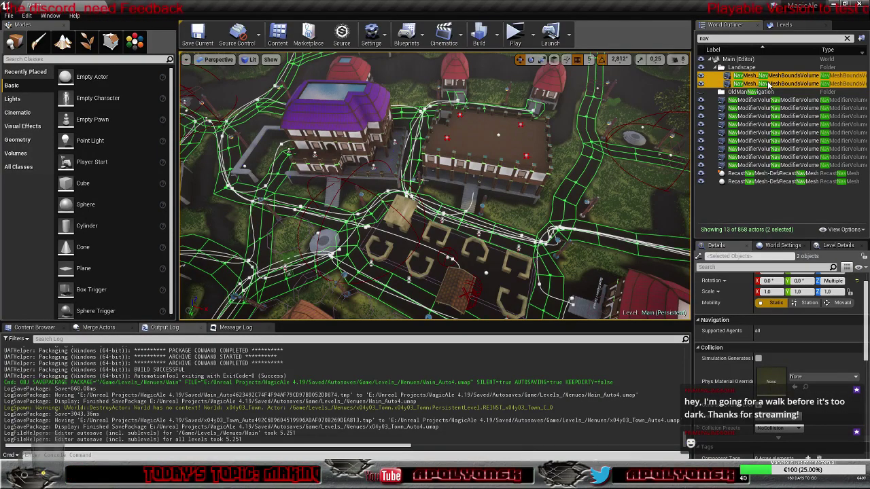
right_click(768, 85)
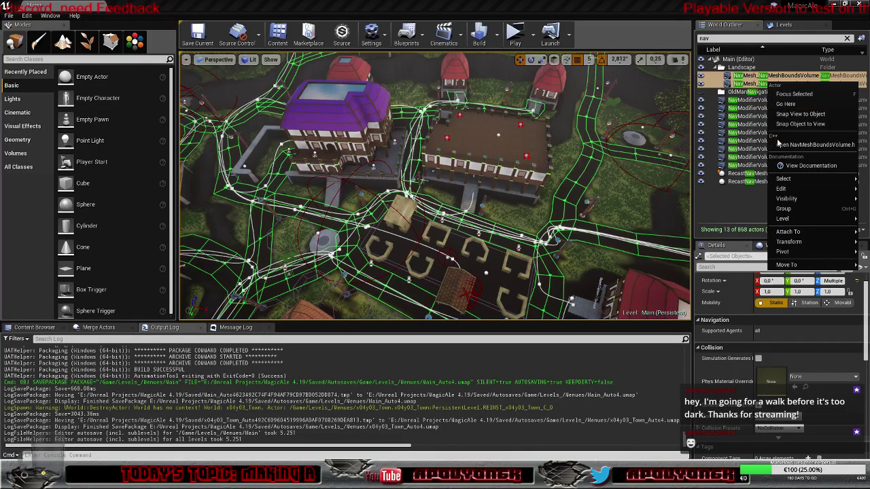
mouse_move(780, 189)
mouse_move(783, 218)
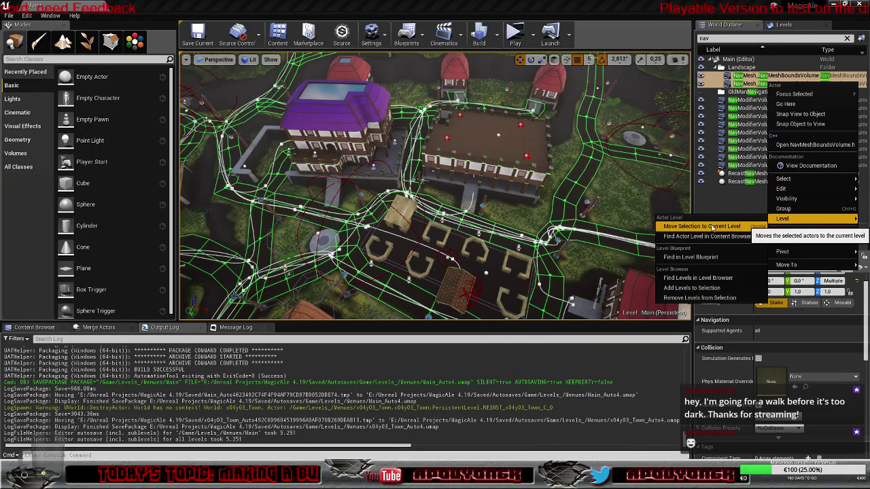
left_click(690, 227)
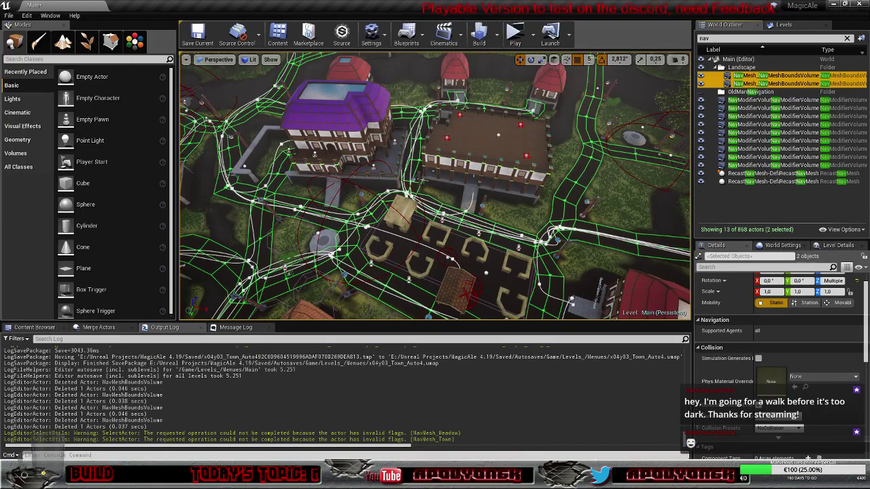
Save all modified content, including the Main, x04y03_Town and x04y04 levels.
left_click(34, 327)
left_click(116, 341)
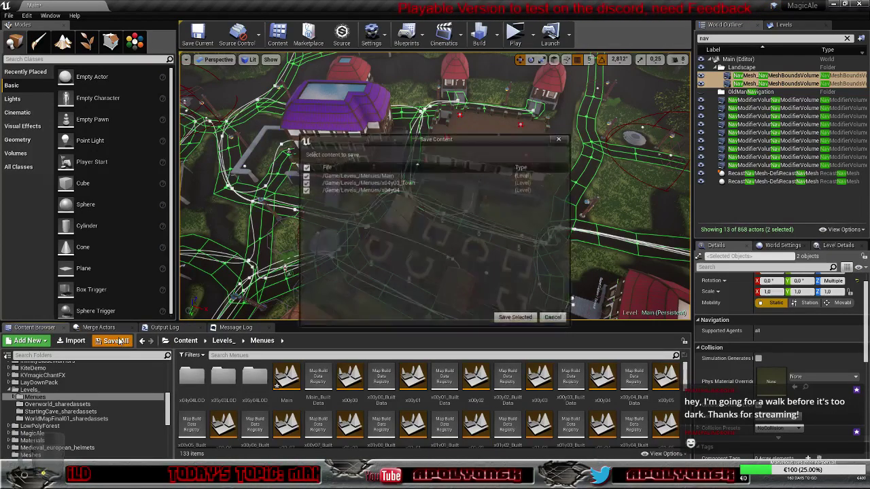
left_click(516, 318)
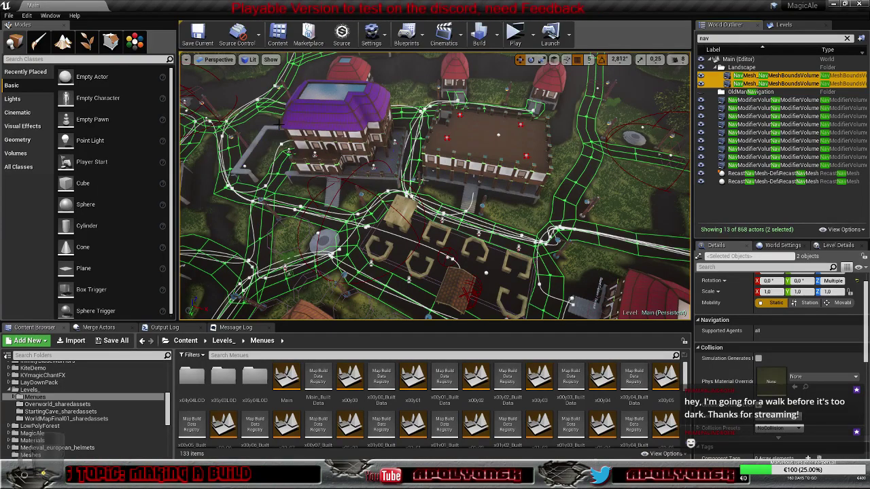
Play the game in a standalone preview, walk forward briefly through the town, and end the session.
left_click(9, 15)
mouse_move(41, 184)
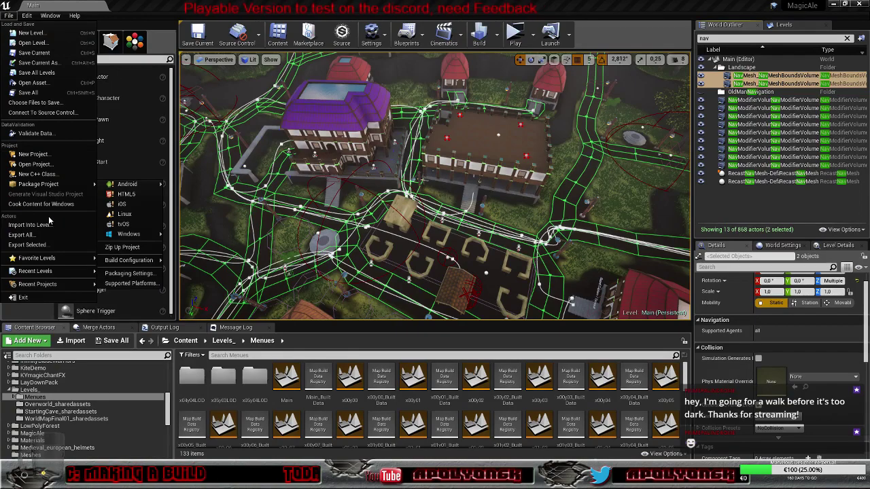
left_click(515, 38)
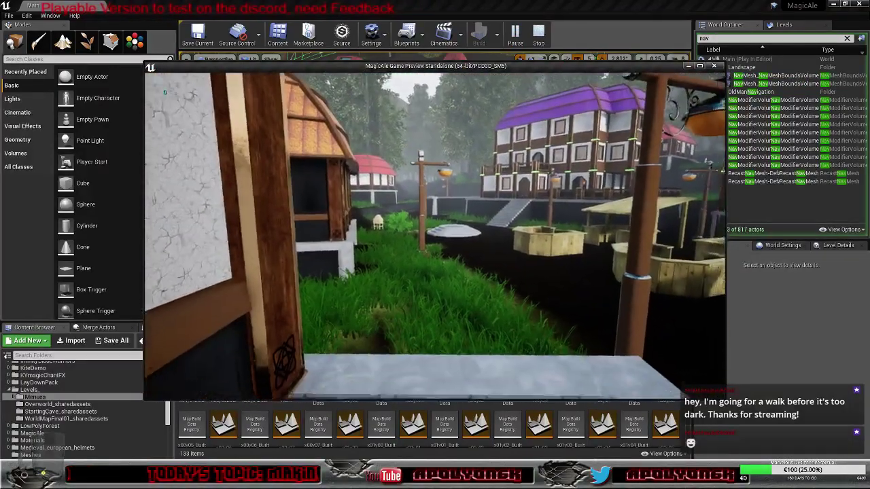
key("w")
key("w")
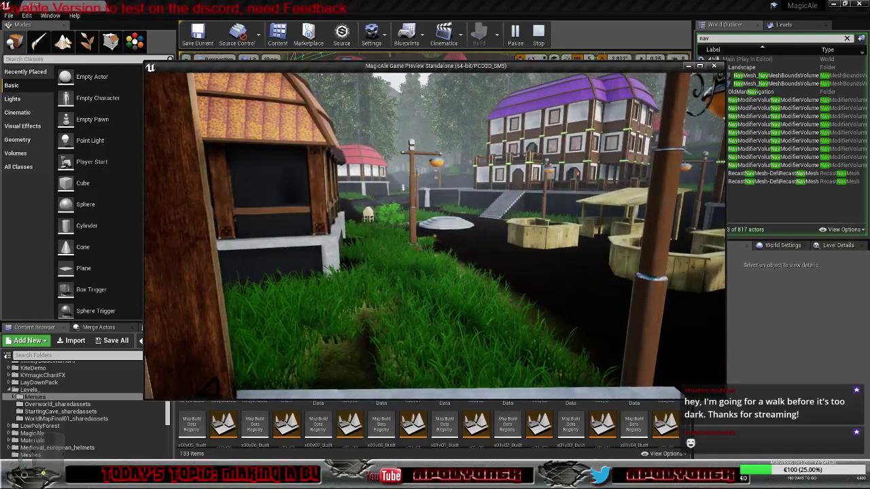
key("Escape")
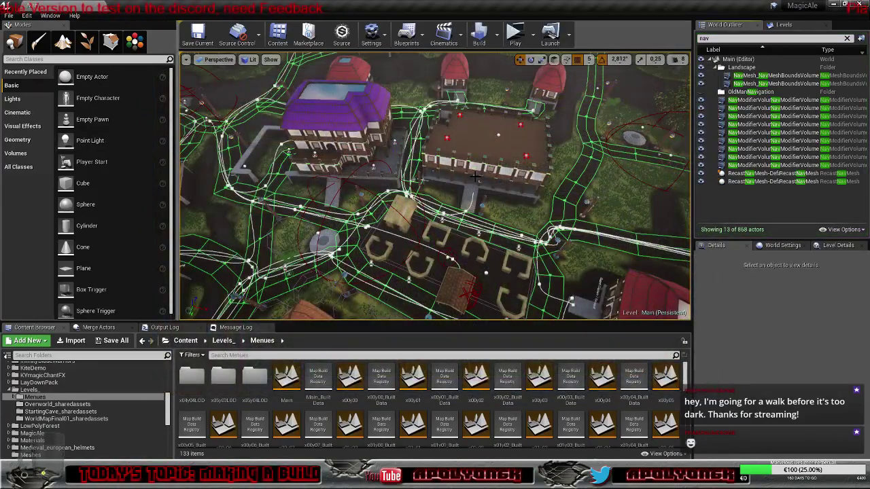
Package the project for Windows (64-bit) and confirm the output folder.
left_click(8, 15)
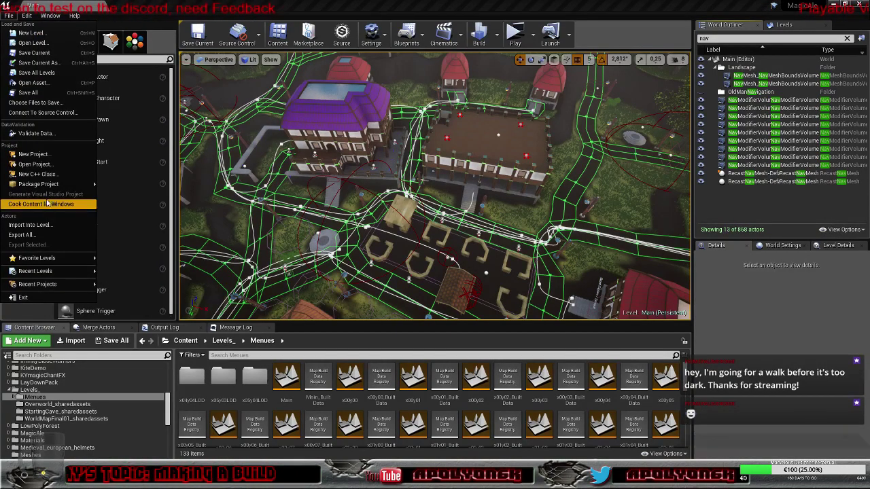
mouse_move(134, 184)
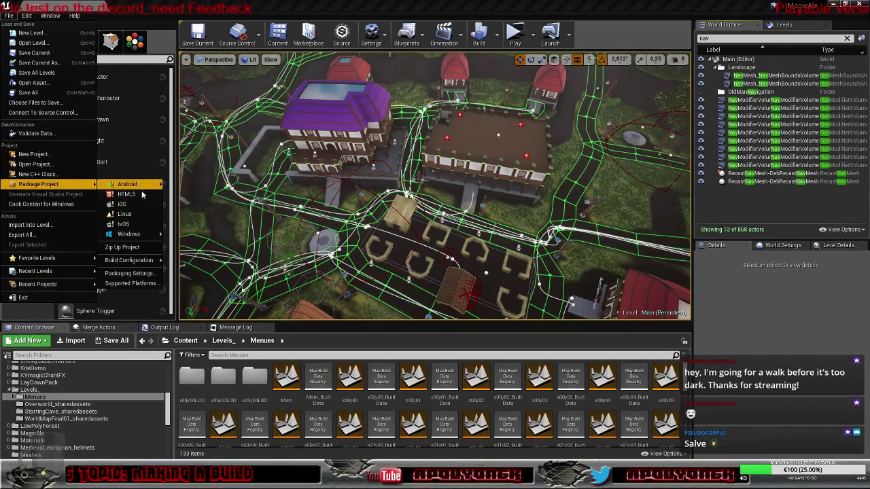
mouse_move(139, 235)
left_click(200, 246)
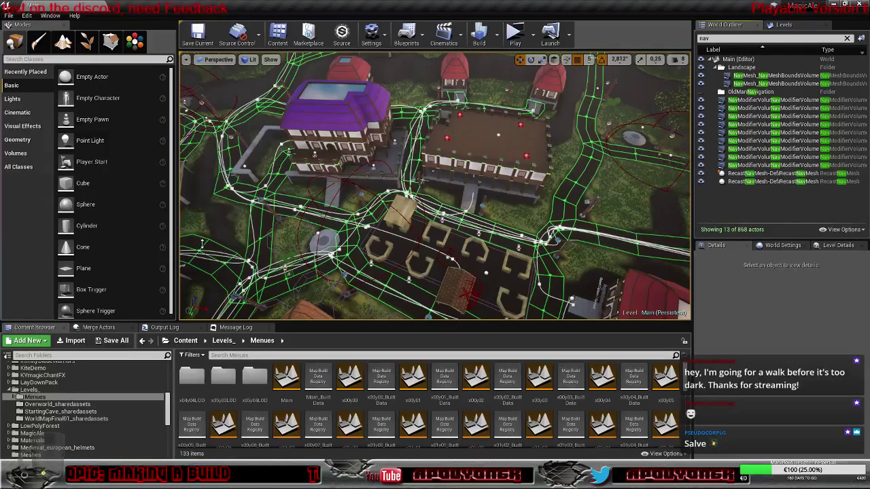
left_click(343, 230)
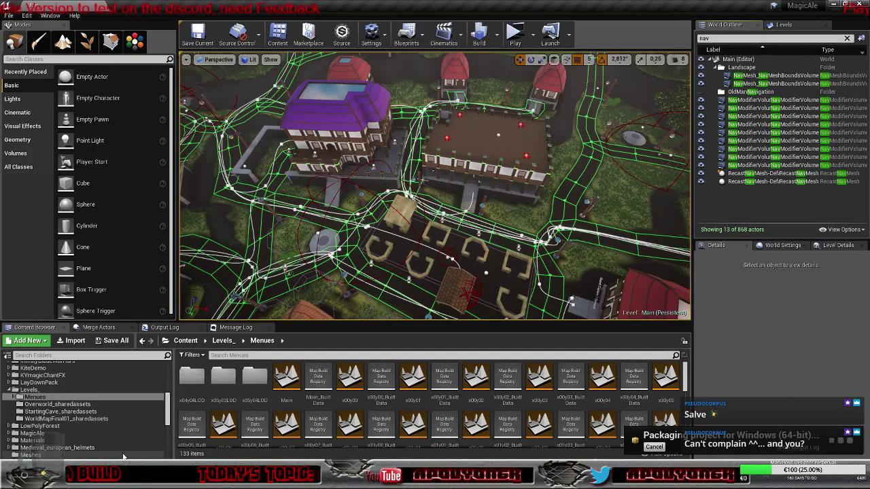
left_click(129, 477)
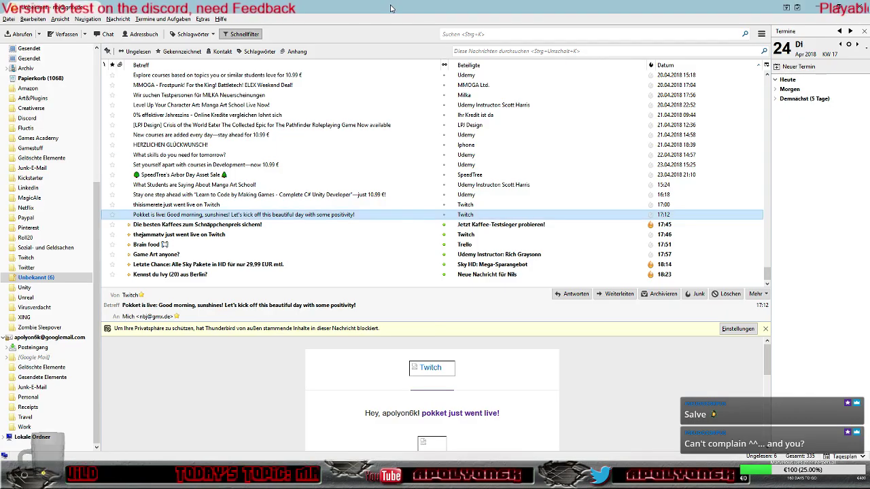
left_click_drag(390, 8, 869, 7)
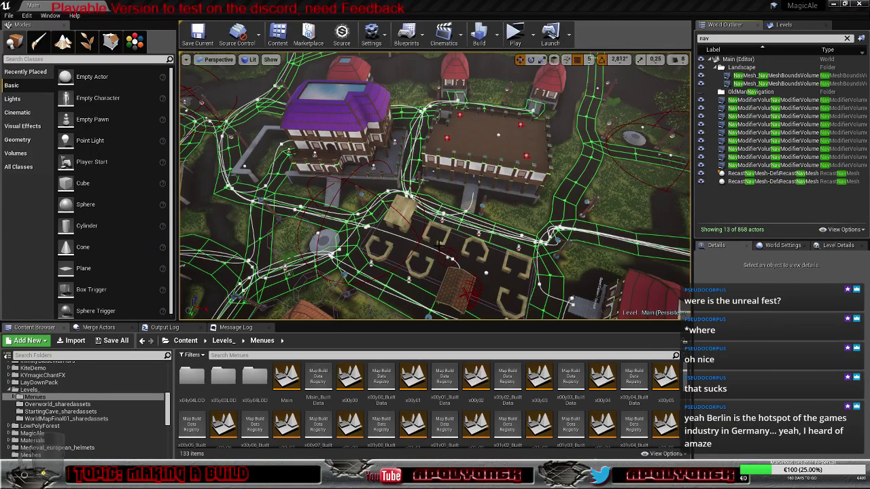
Switch to the WindowsNoEditor folder, launch MagicAle.exe, load the saved game and close the Quests window.
key("alt+Tab")
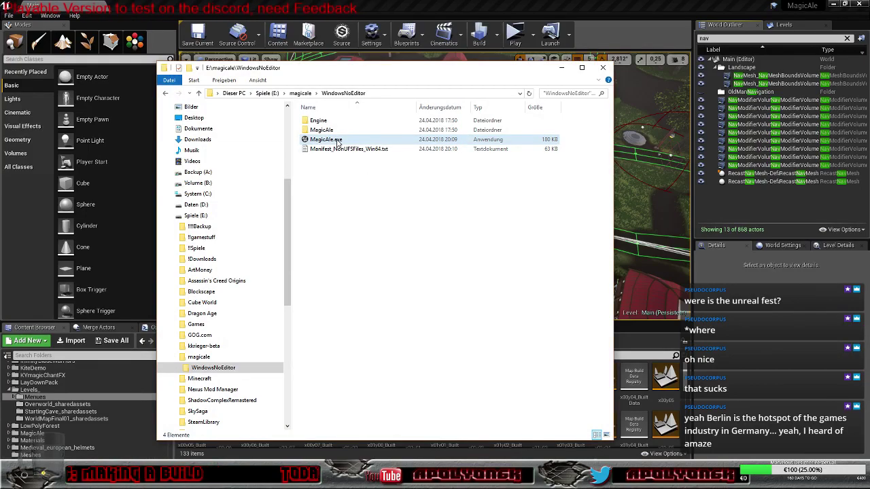
double_click(336, 140)
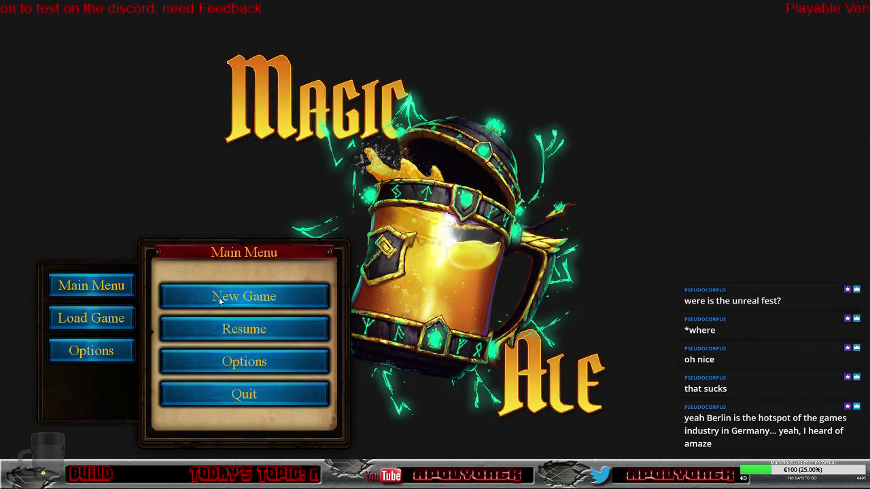
left_click(229, 332)
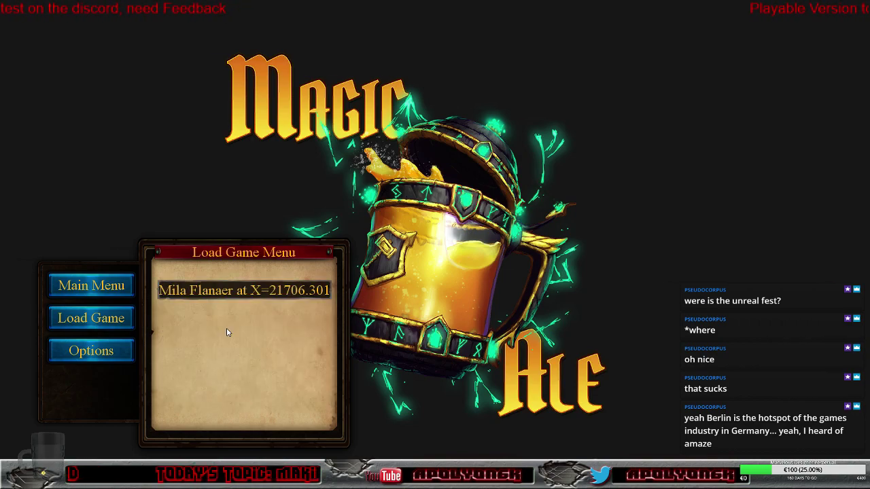
left_click(223, 287)
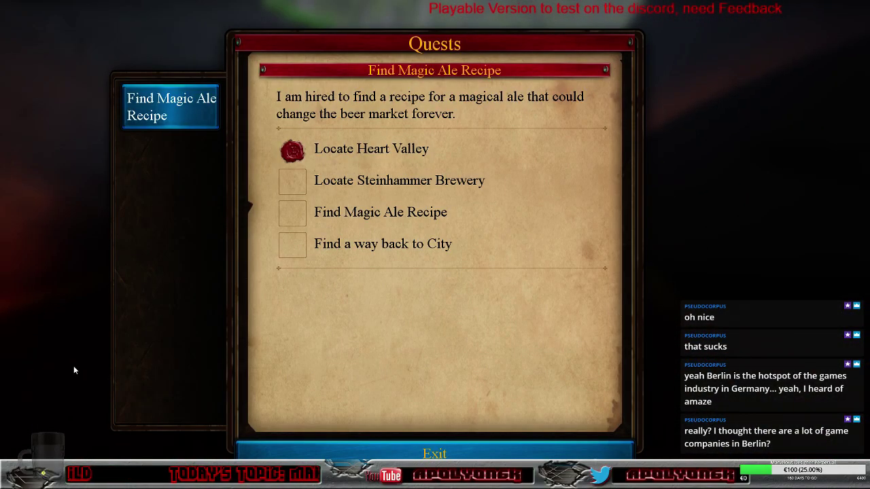
left_click(394, 453)
Walk along the forest path to the town entrance and exit the WestGateGuard's dialogue.
key("w")
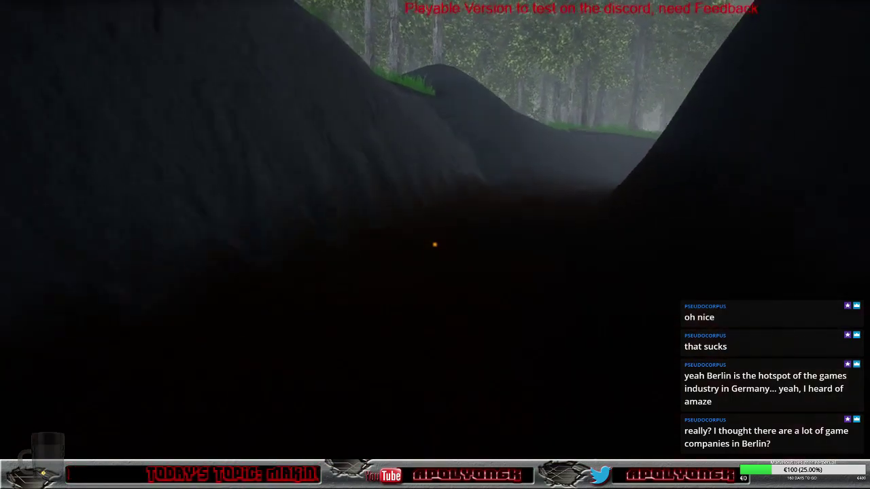
key("w")
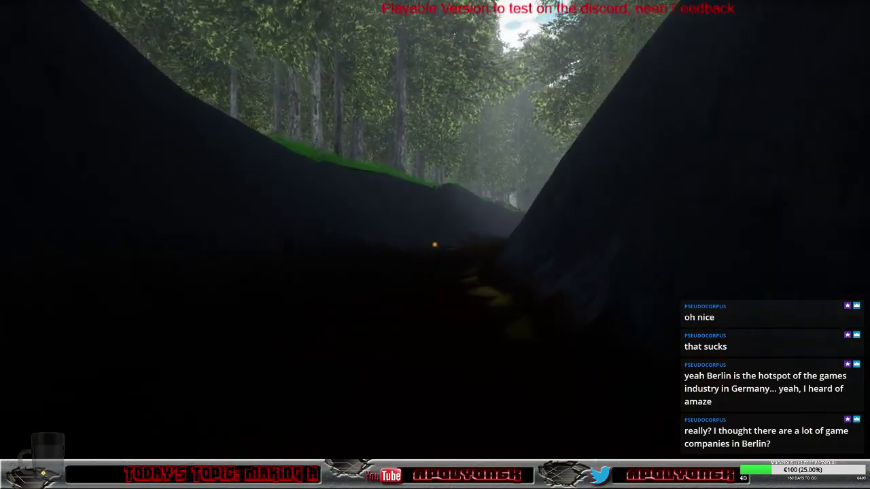
key("w")
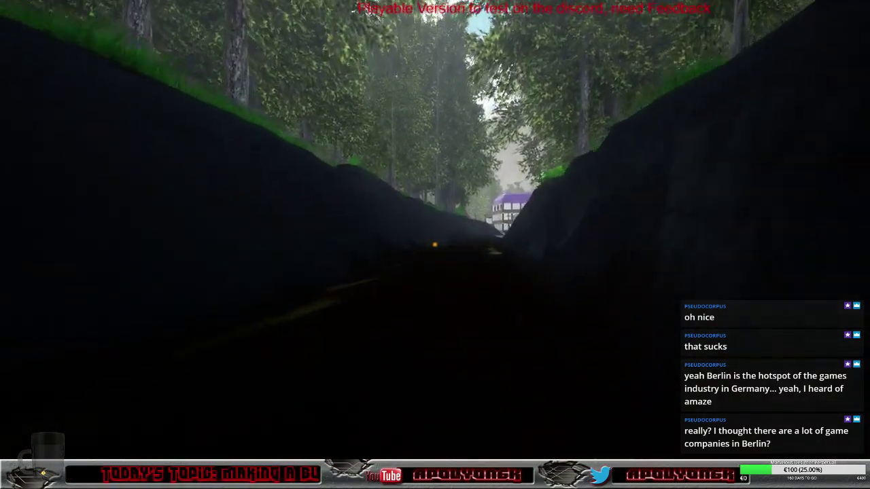
key("w")
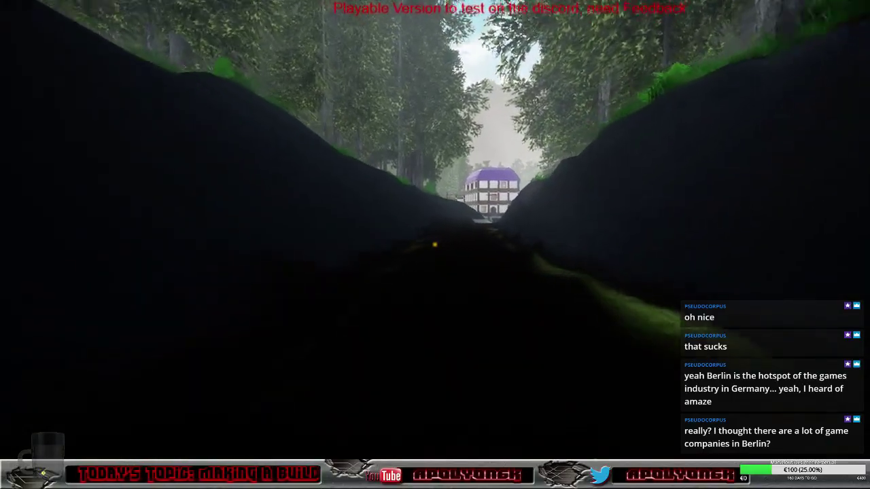
key("w")
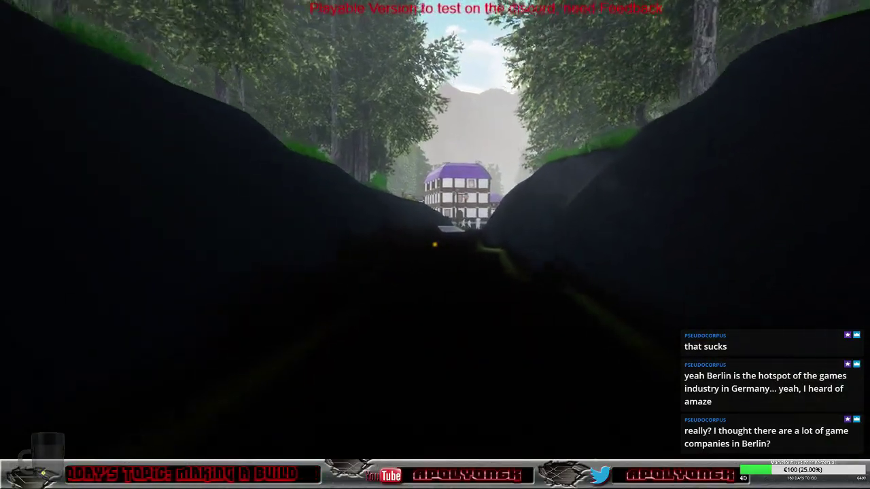
key("w")
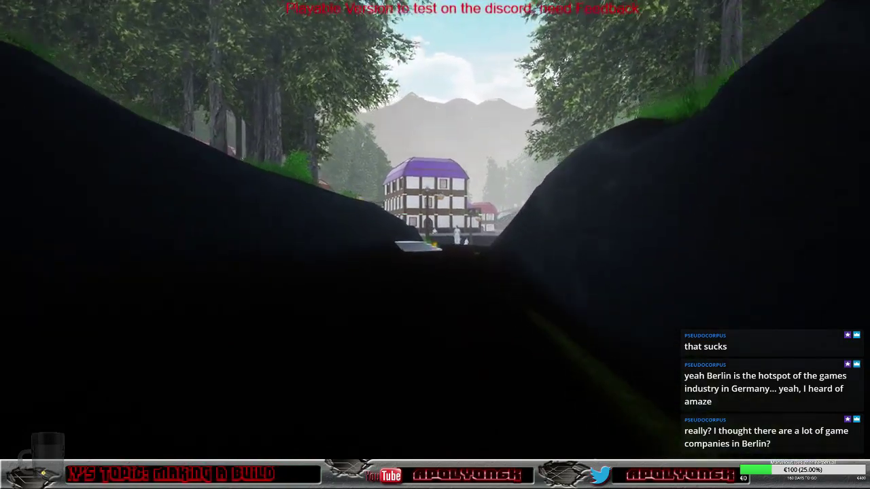
key("w")
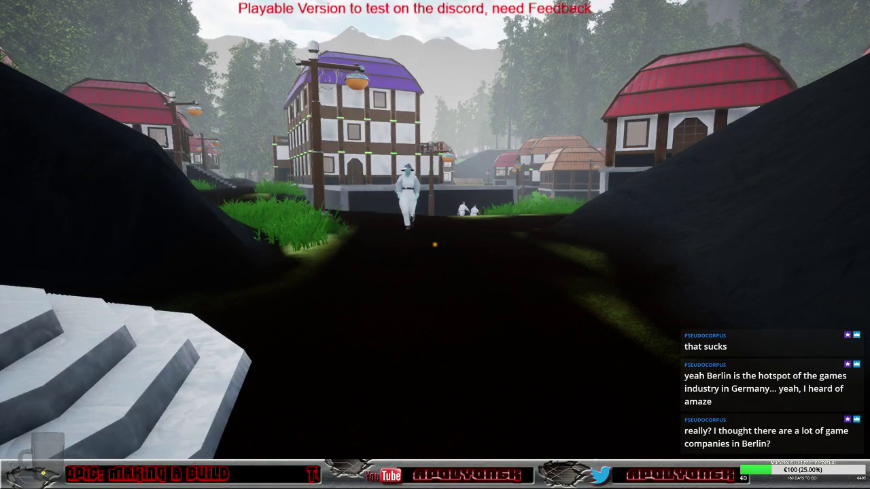
key("e")
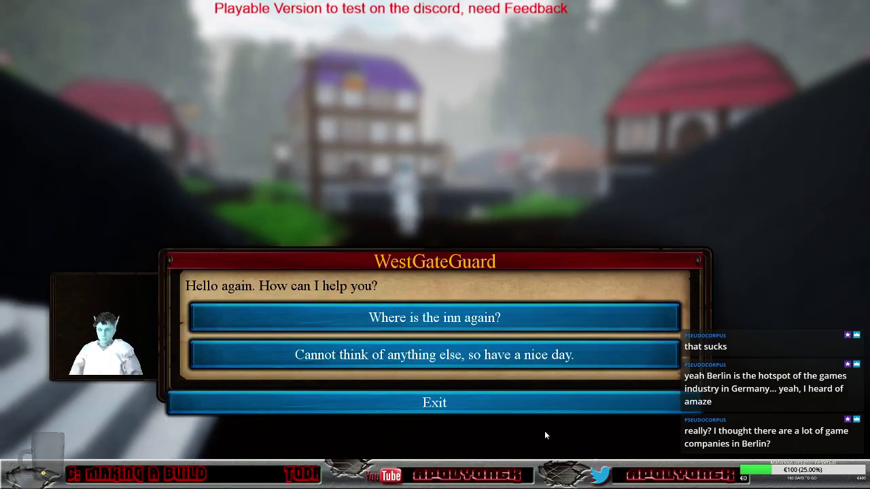
left_click(514, 406)
Walk through the town streets and market stalls to examine how the villagers move in the packaged build.
key("w")
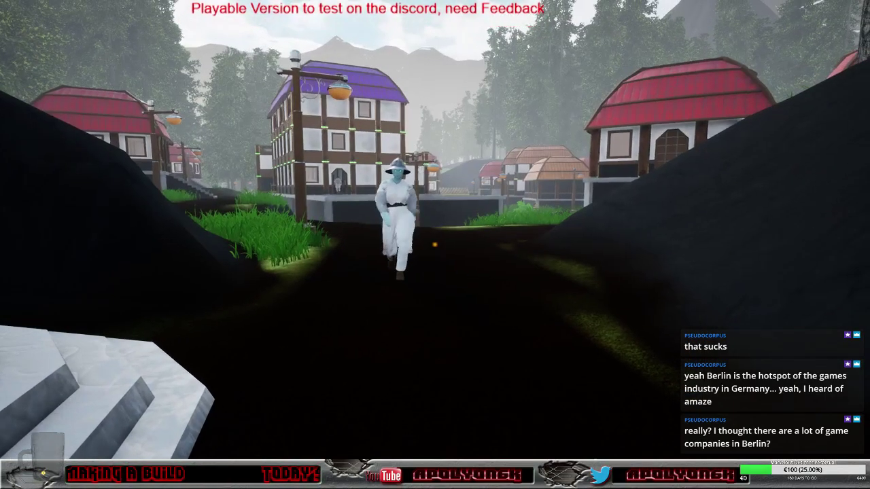
key("w")
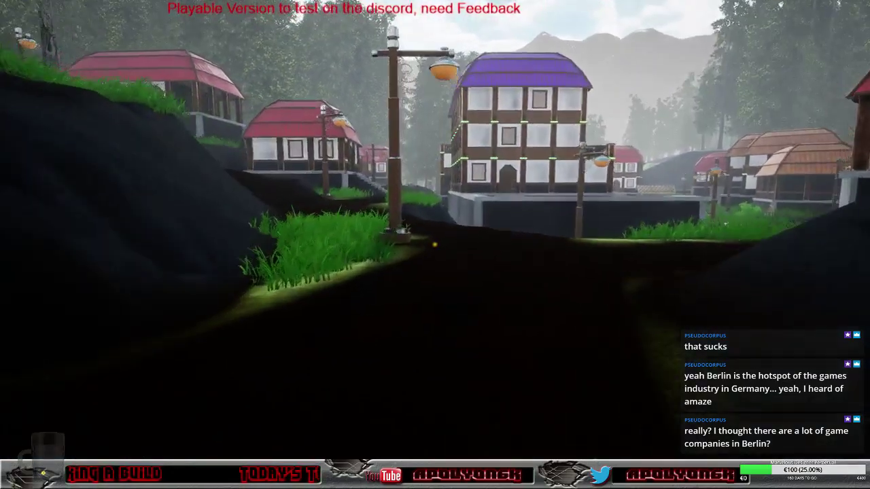
key("w")
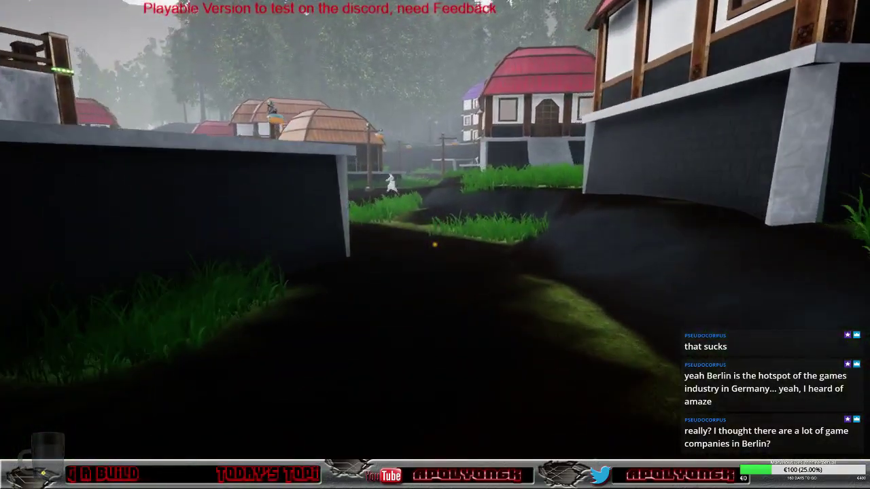
key("w")
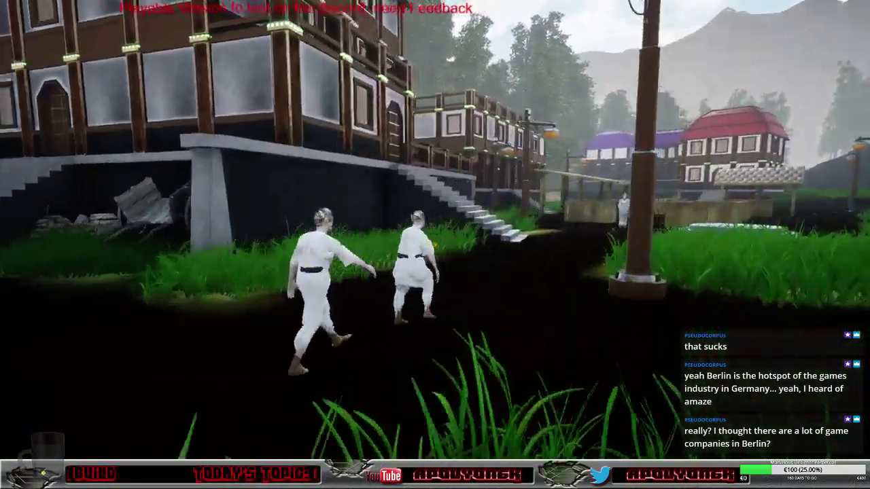
key("w")
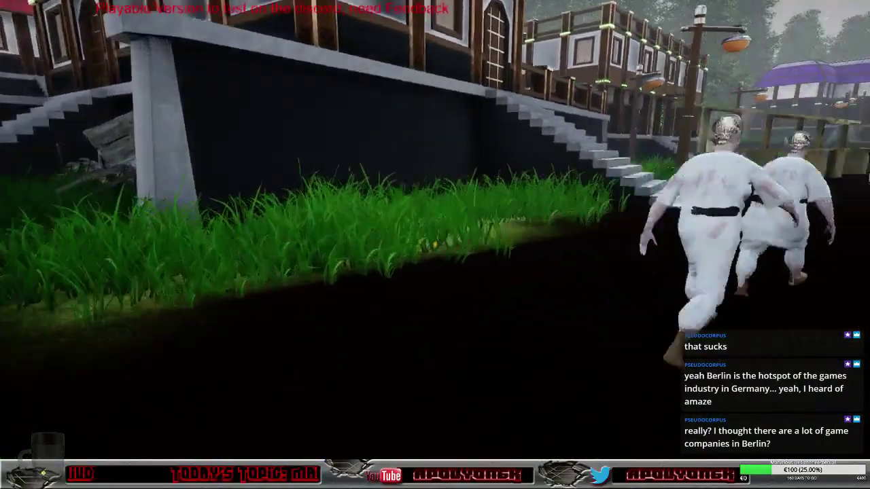
key("w")
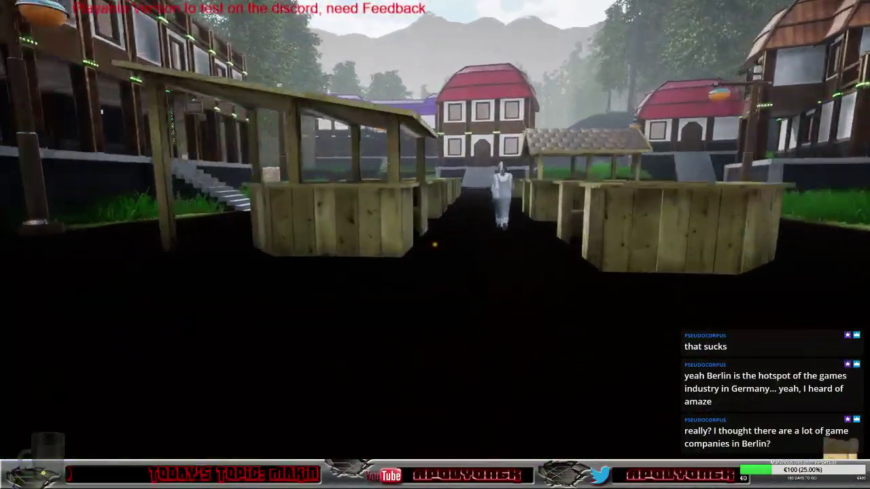
key("w")
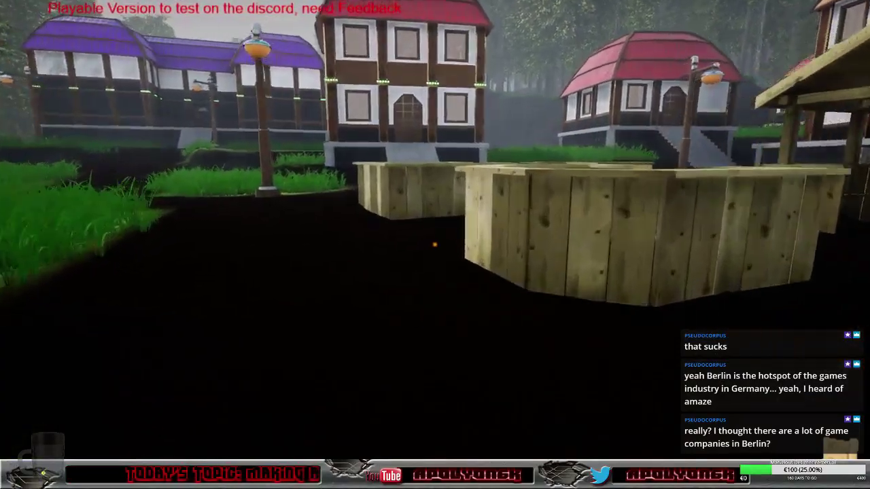
key("w")
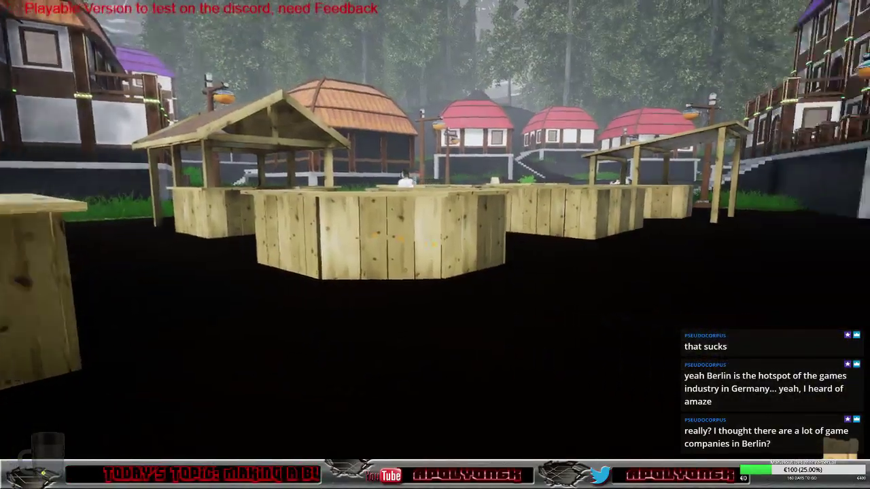
key("w")
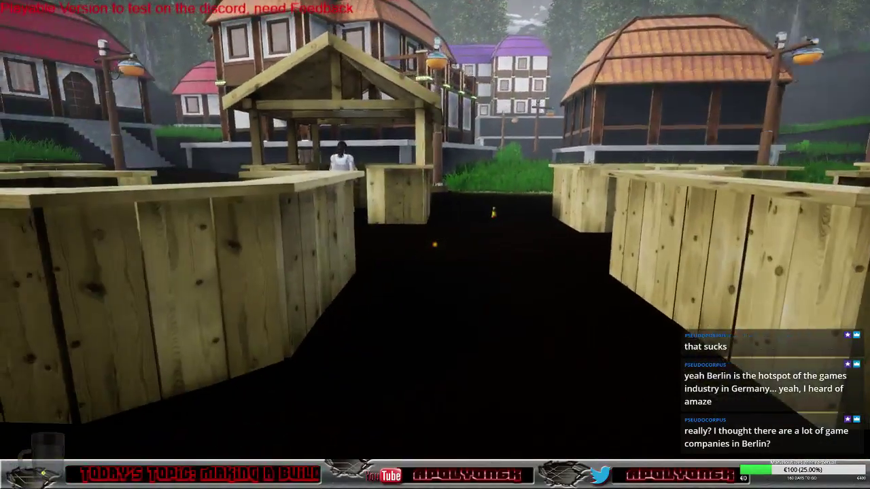
key("w")
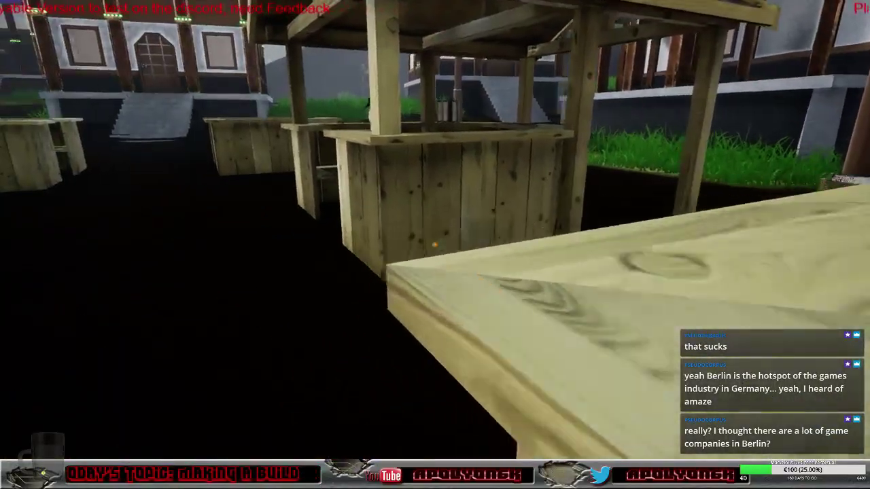
key("w")
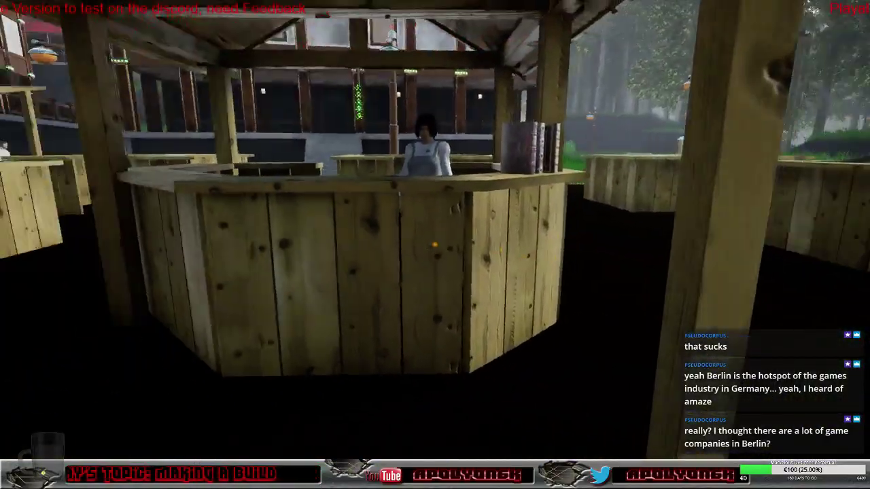
key("w")
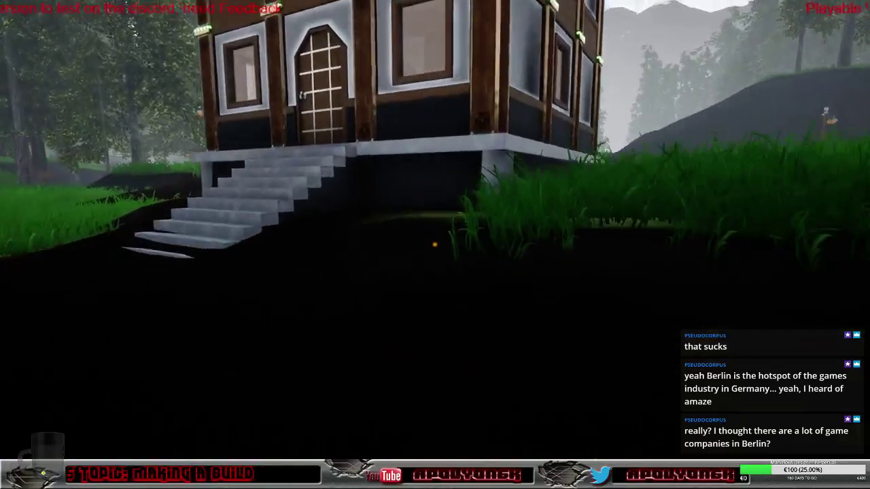
key("w")
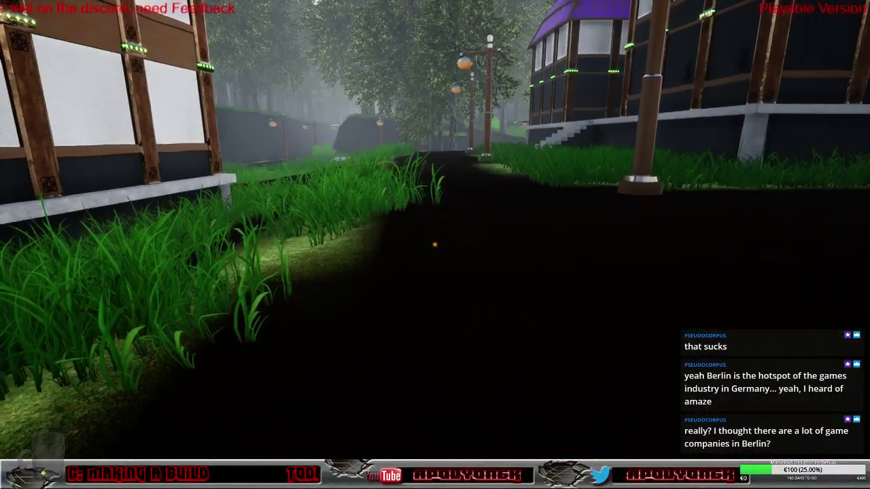
Quit the running game to its main menu, exit it completely, and minimize the build folder window.
key("Escape")
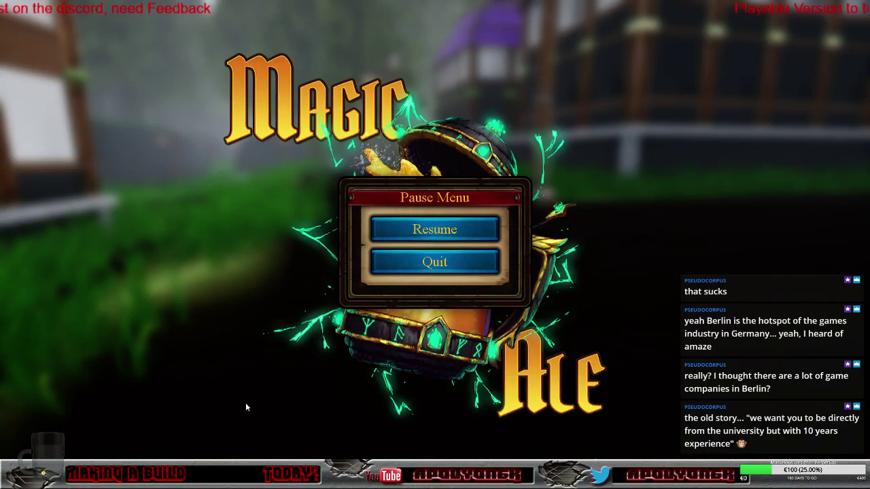
left_click(455, 268)
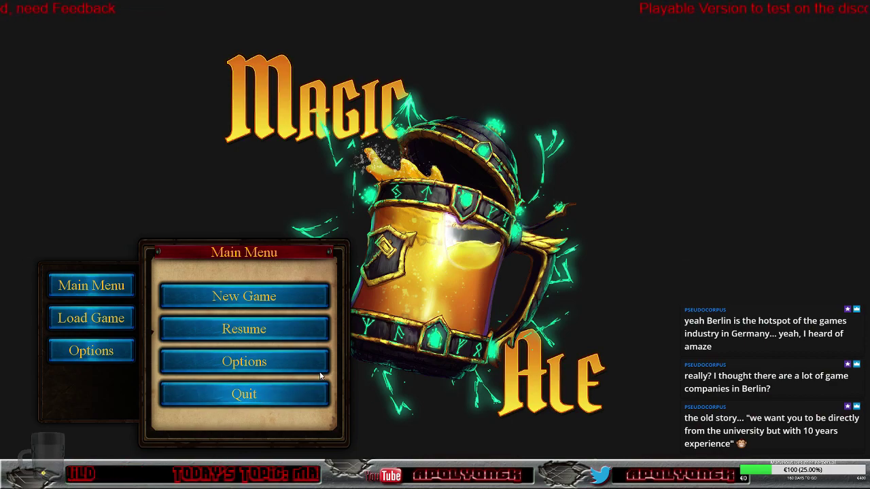
left_click(299, 393)
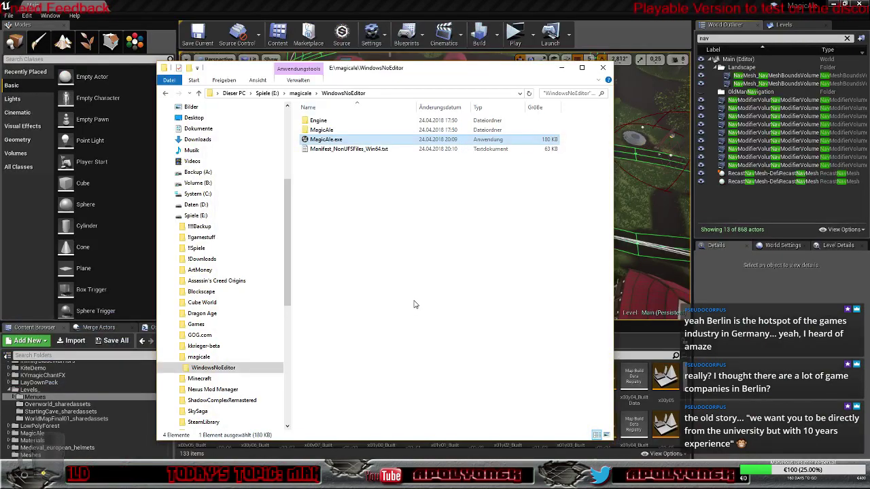
left_click(561, 67)
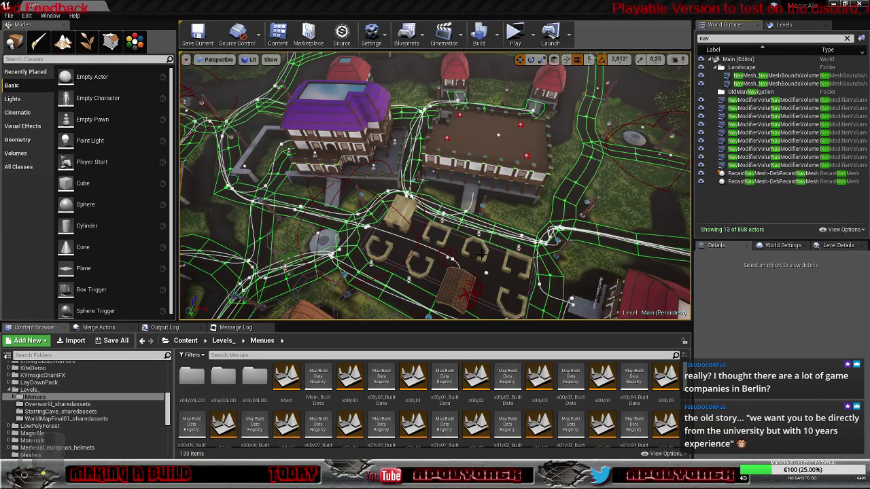
Fly through the level to examine the road grids and villager route lines around the town, the stone stairways and the forest path.
right_click_drag(496, 260, 435, 251)
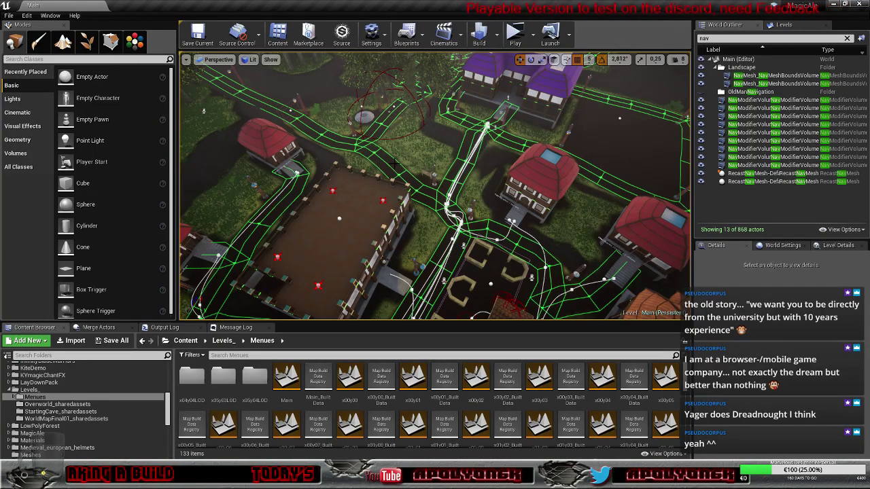
left_click_drag(396, 214, 406, 197)
right_click_drag(406, 197, 424, 156)
key("w")
key("s")
key("w")
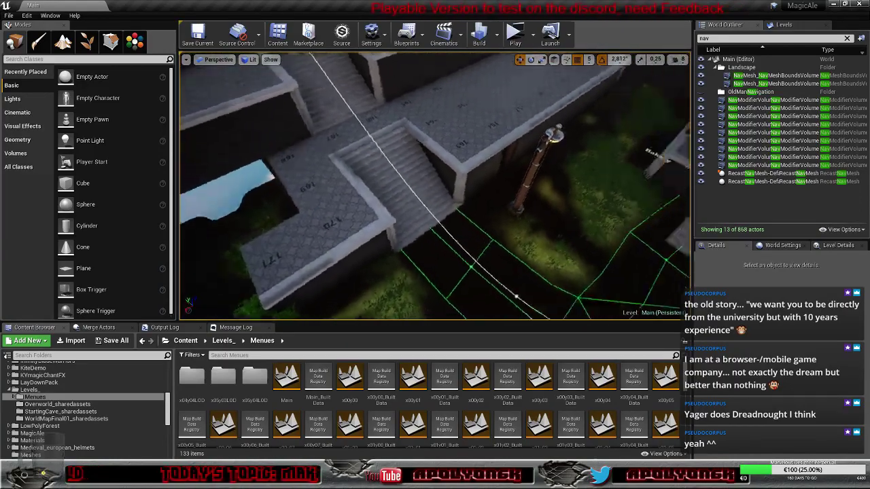
right_click_drag(435, 185, 456, 164)
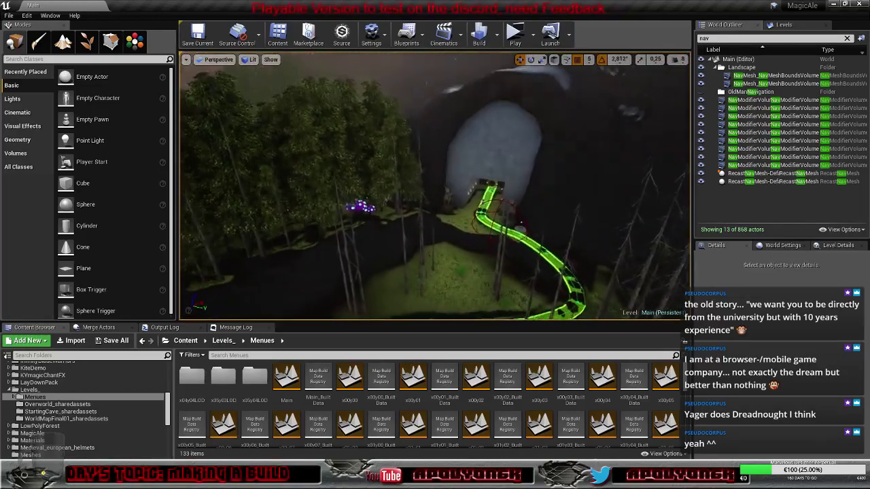
key("w")
right_click_drag(435, 185, 280, 186)
key("s")
key("w")
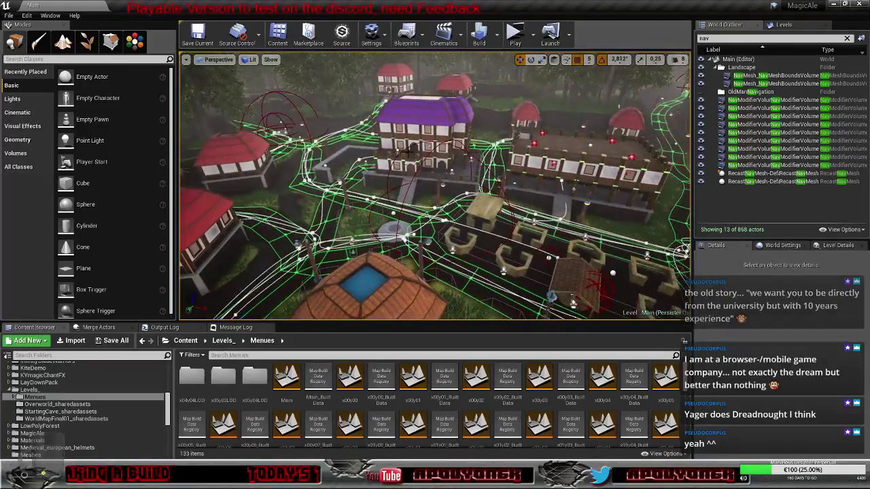
Open the engine Input page of the project settings and find the Pause action mapping.
left_click(379, 38)
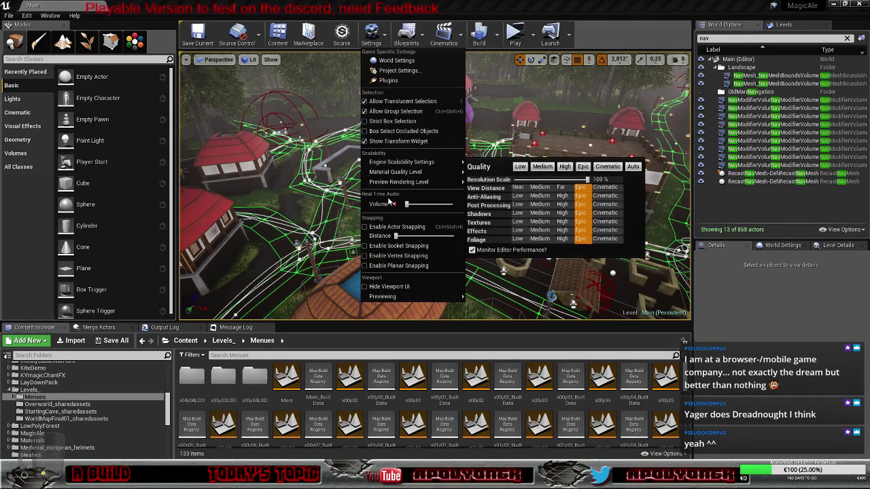
left_click(399, 70)
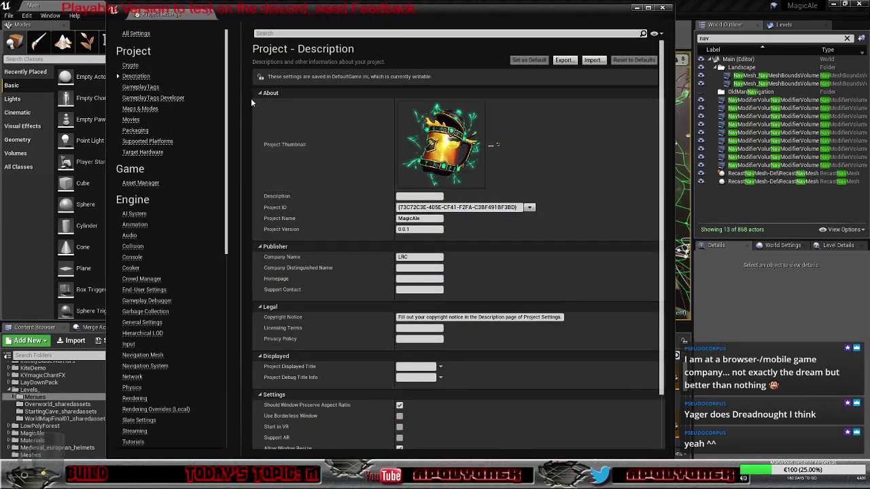
left_click(129, 344)
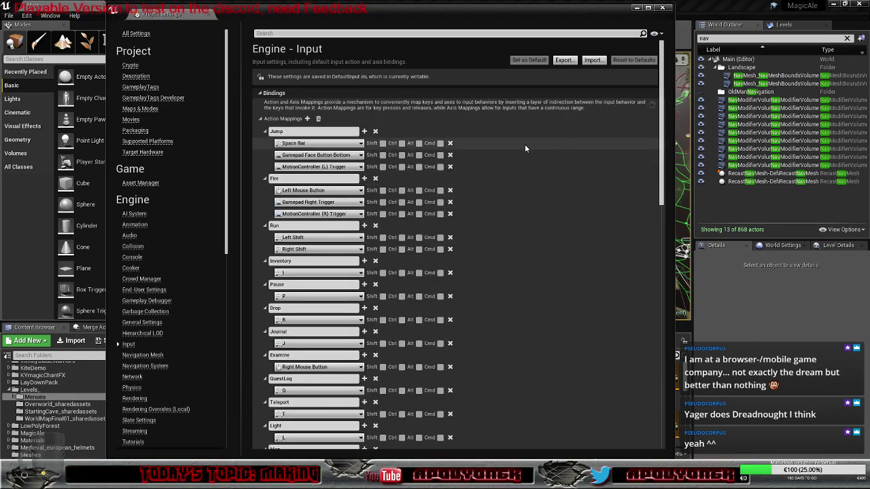
scroll(484, 145, "down", 3)
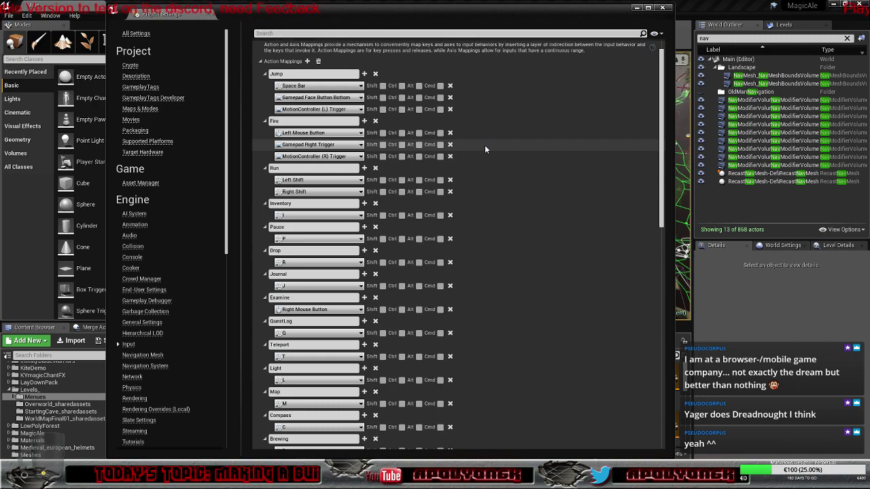
scroll(484, 146, "down", 4)
scroll(484, 149, "down", 3)
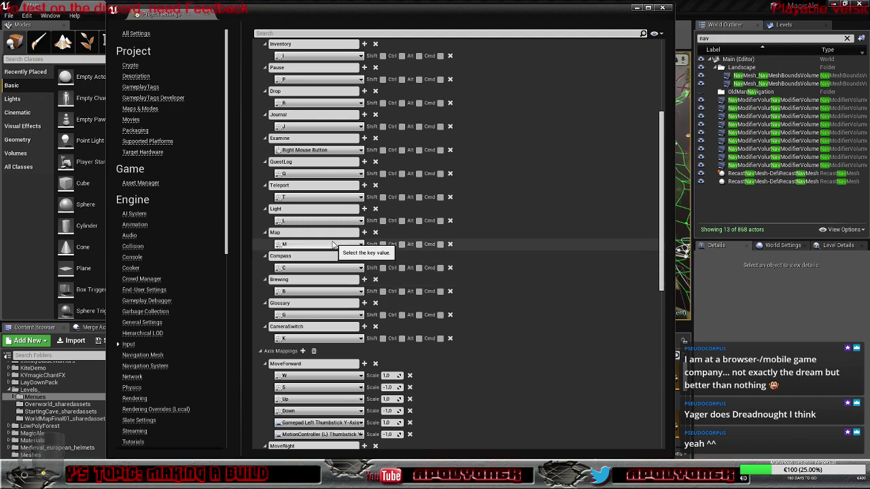
scroll(333, 245, "up", 5)
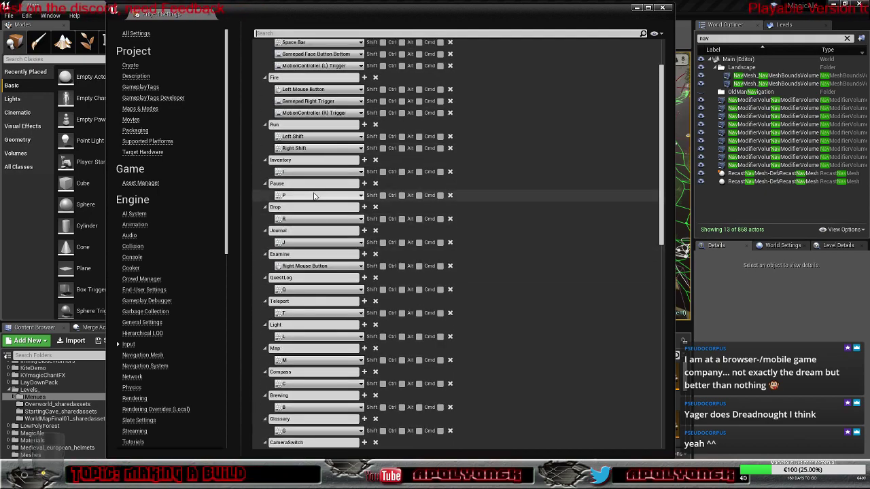
Add a second key binding to the Pause action mapping and set it to Escape.
left_click(365, 184)
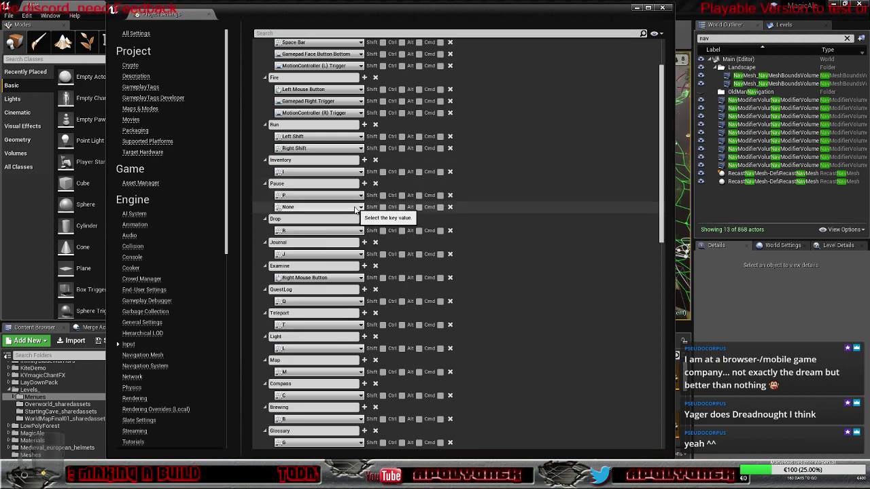
left_click(354, 207)
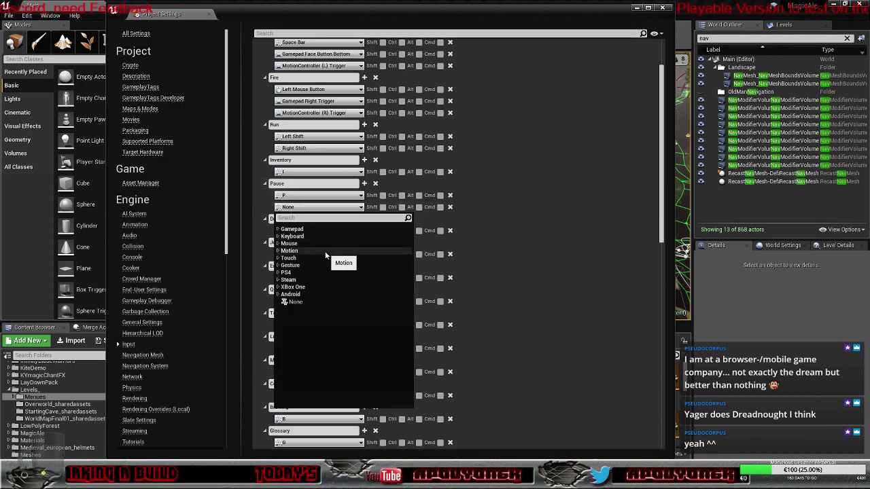
type("es")
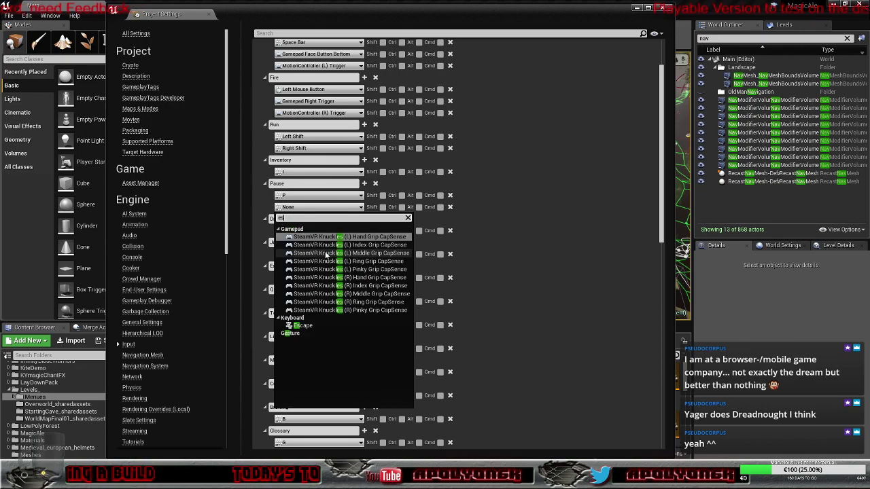
left_click(319, 325)
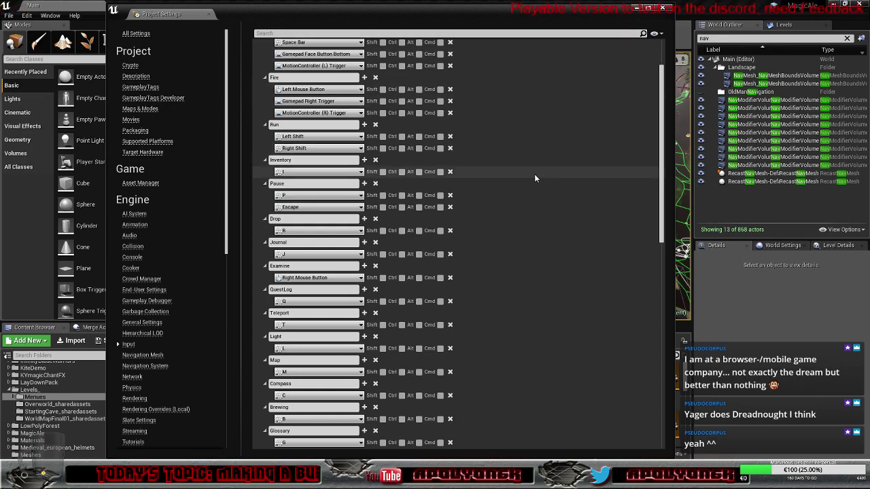
Review the key bindings of the action mappings from Jump to CameraSwitch, and close the project settings.
scroll(534, 177, "up", 3)
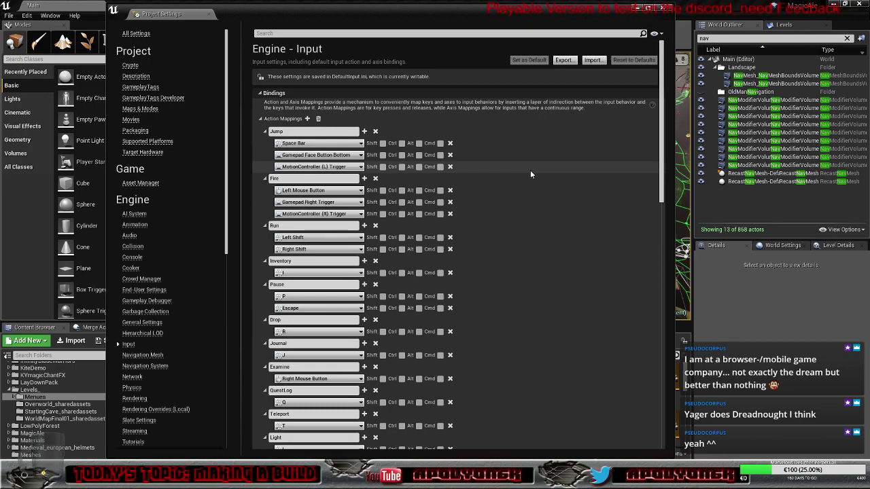
scroll(530, 173, "down", 5)
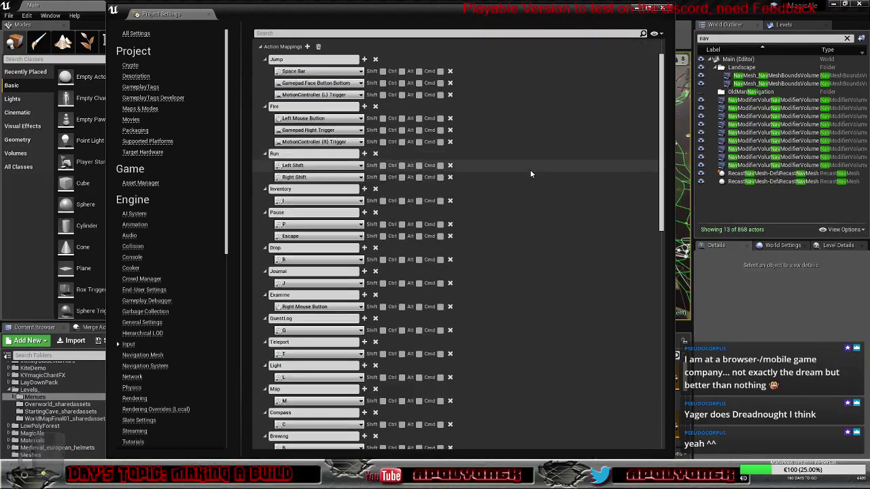
scroll(529, 168, "down", 1)
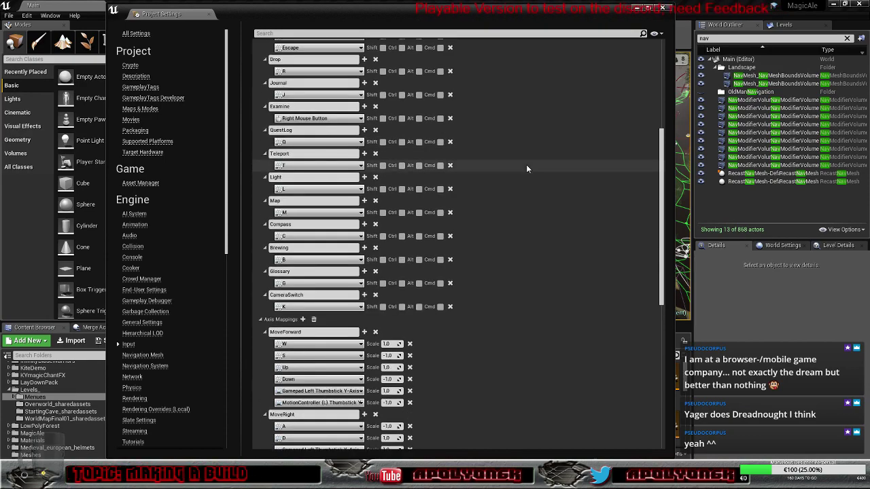
scroll(526, 169, "up", 2)
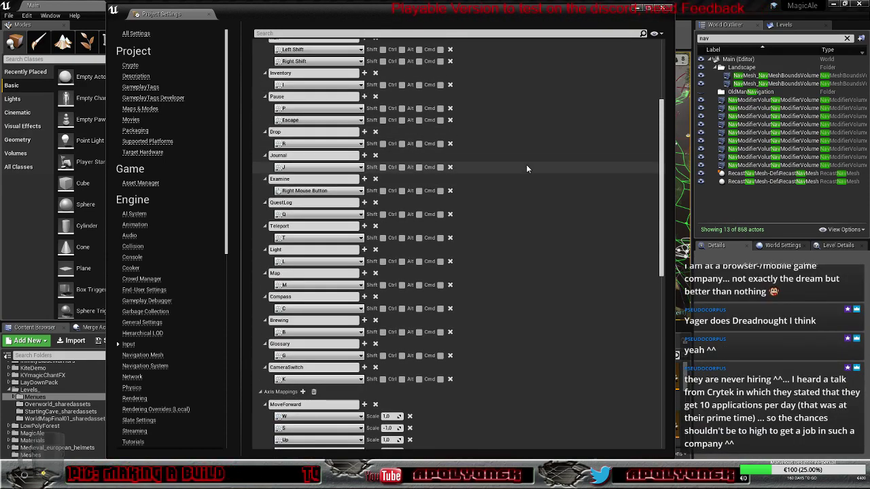
scroll(526, 168, "up", 4)
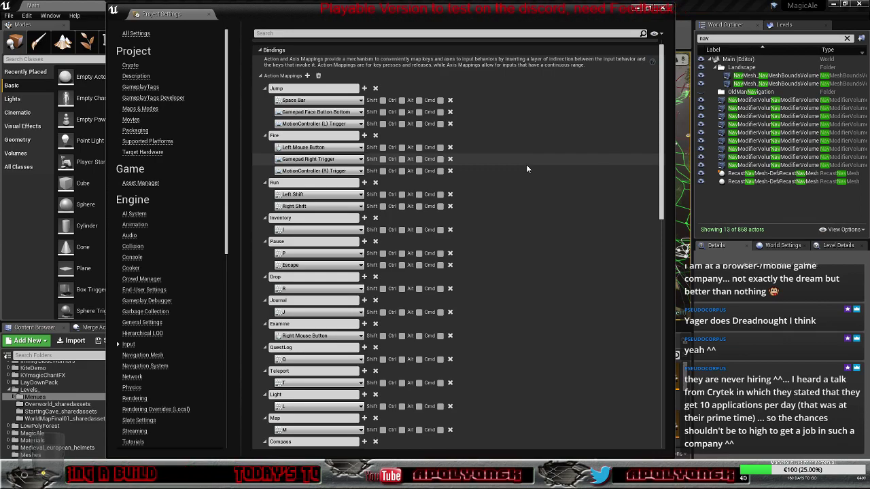
scroll(526, 165, "down", 2)
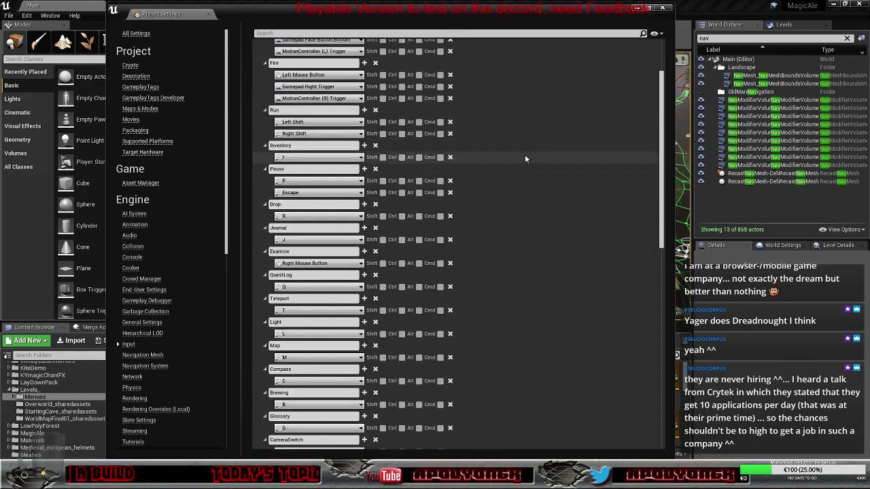
scroll(534, 129, "down", 2)
scroll(530, 128, "down", 3)
scroll(531, 128, "up", 3)
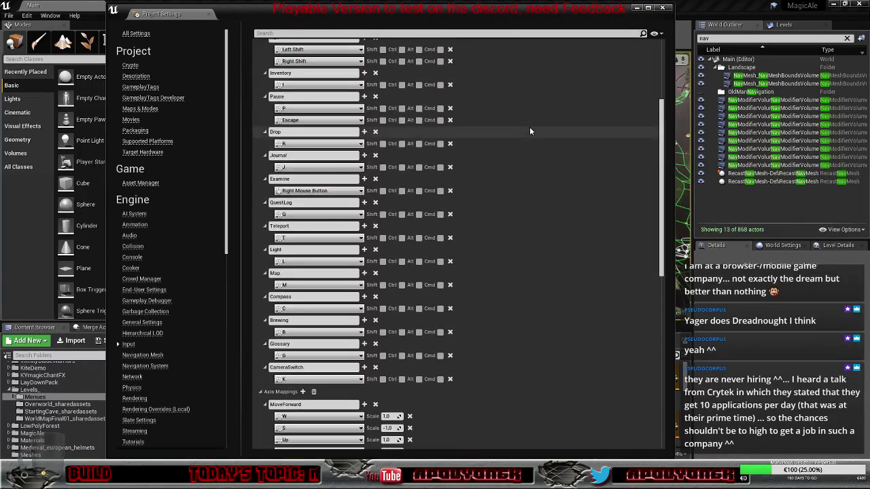
scroll(530, 131, "up", 2)
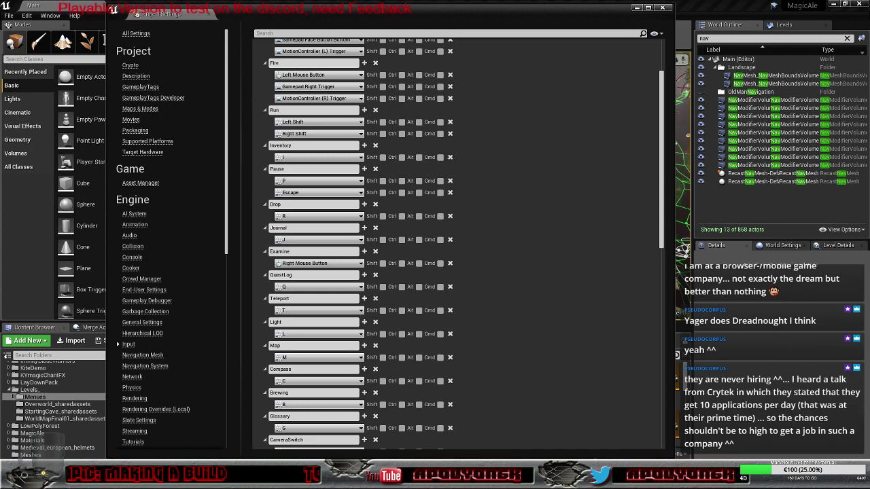
left_click(668, 9)
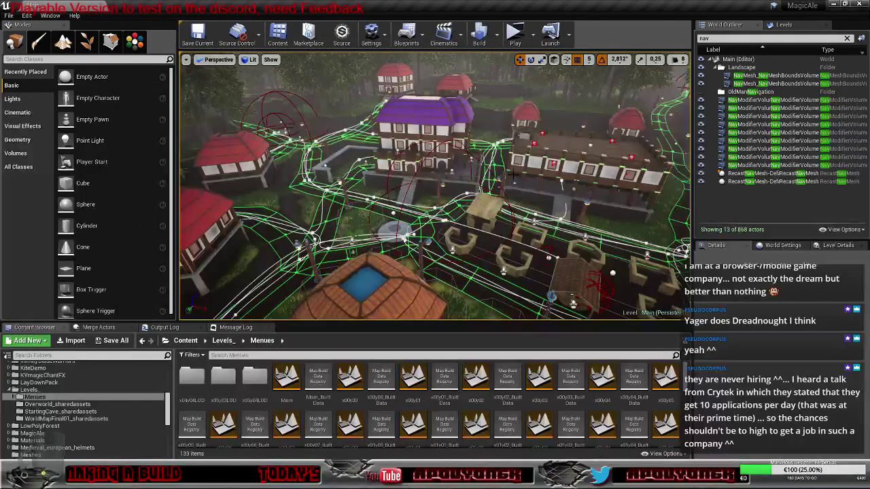
Examine the town's roads, houses and market stalls along with the villager route lines in the level.
right_click_drag(531, 248, 531, 248)
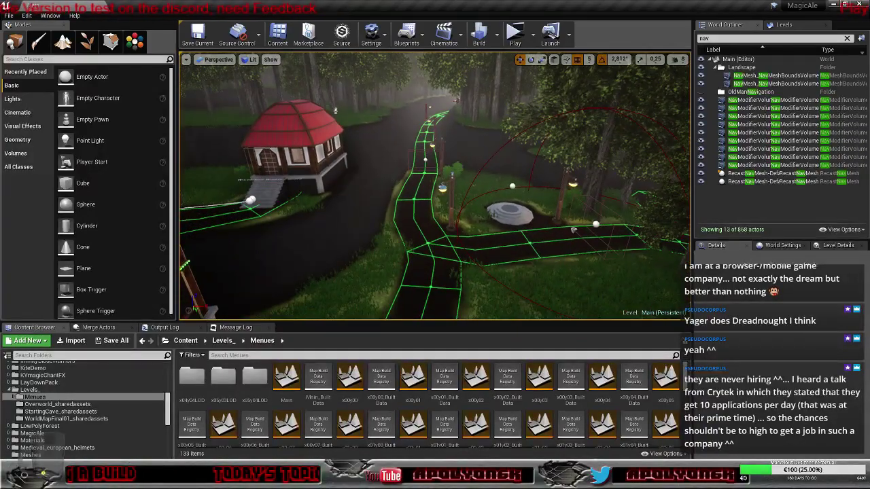
right_click_drag(531, 249, 532, 248)
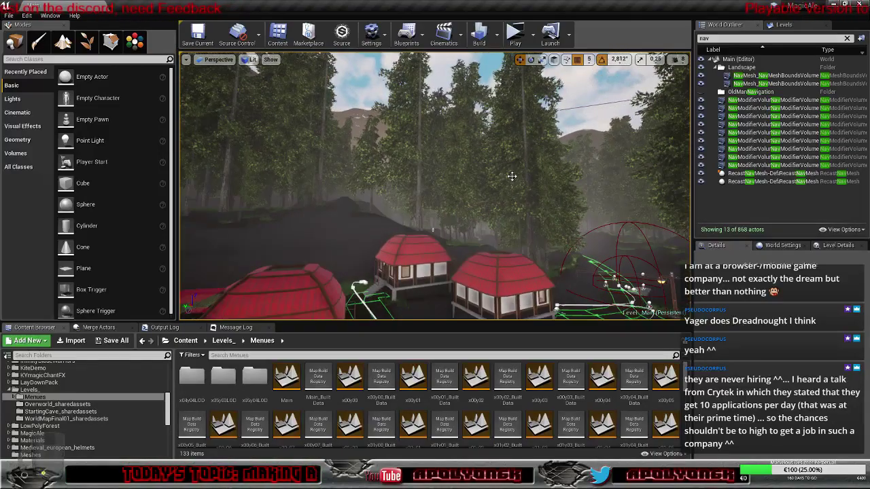
right_click_drag(553, 129, 421, 176)
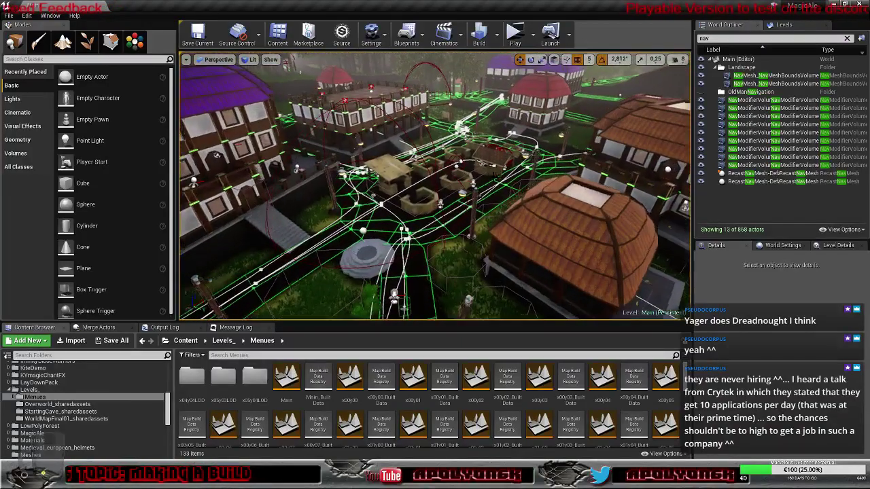
right_click_drag(421, 177, 422, 163)
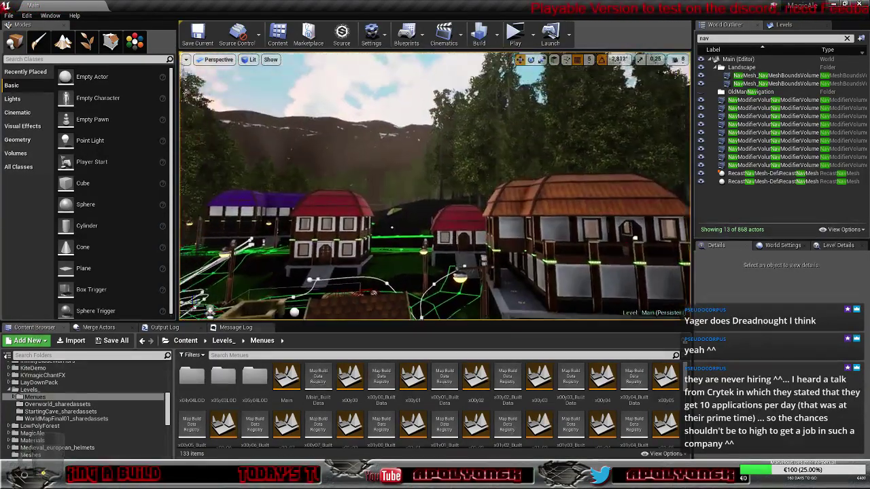
right_click_drag(421, 177, 354, 180)
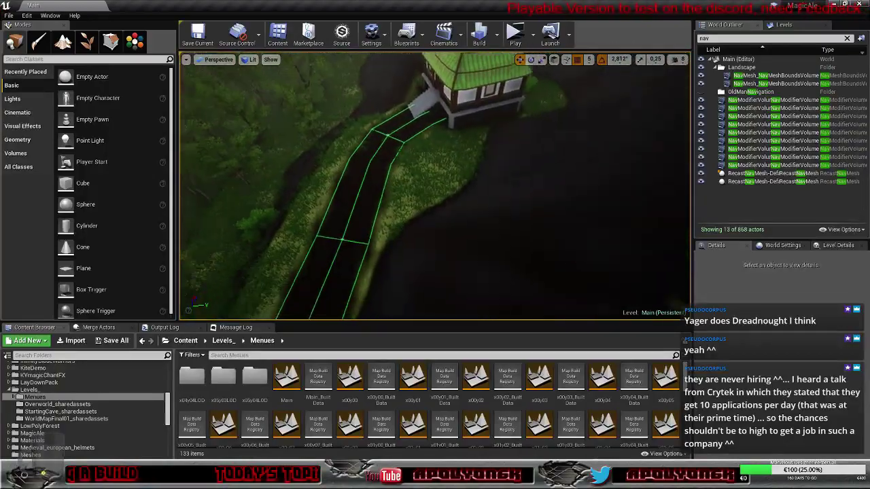
right_click_drag(354, 180, 366, 129)
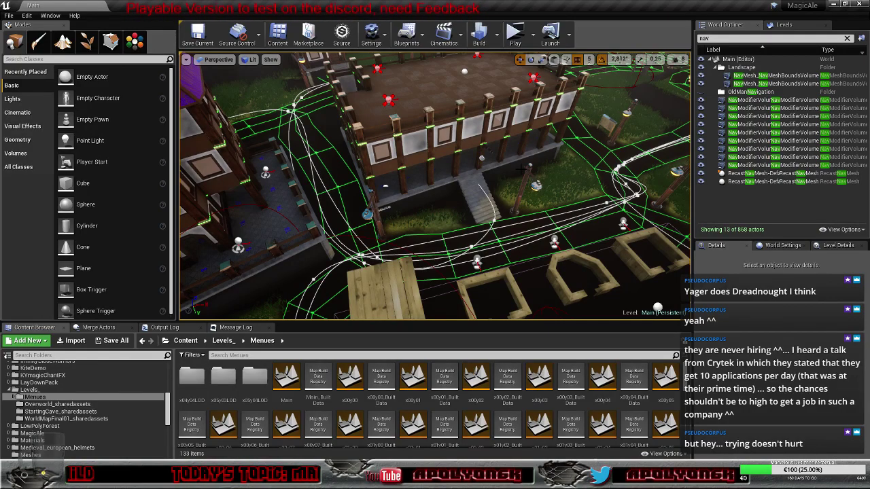
right_click_drag(552, 207, 528, 204)
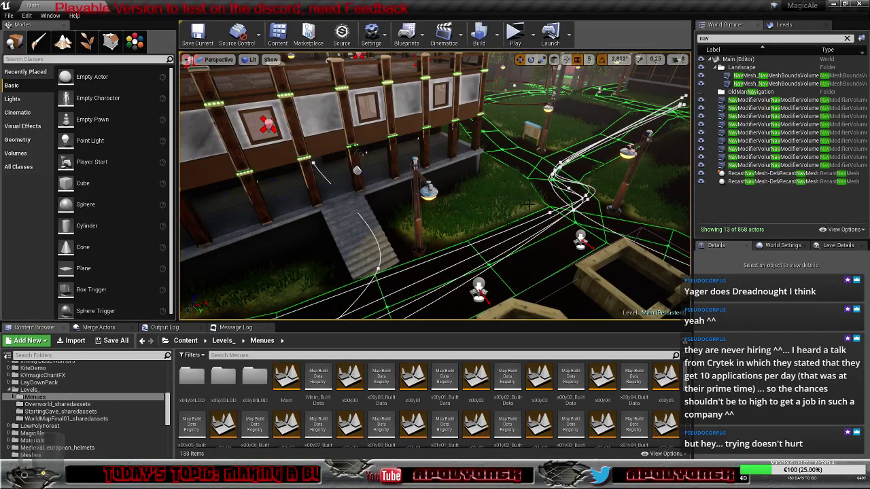
right_click_drag(497, 200, 434, 204)
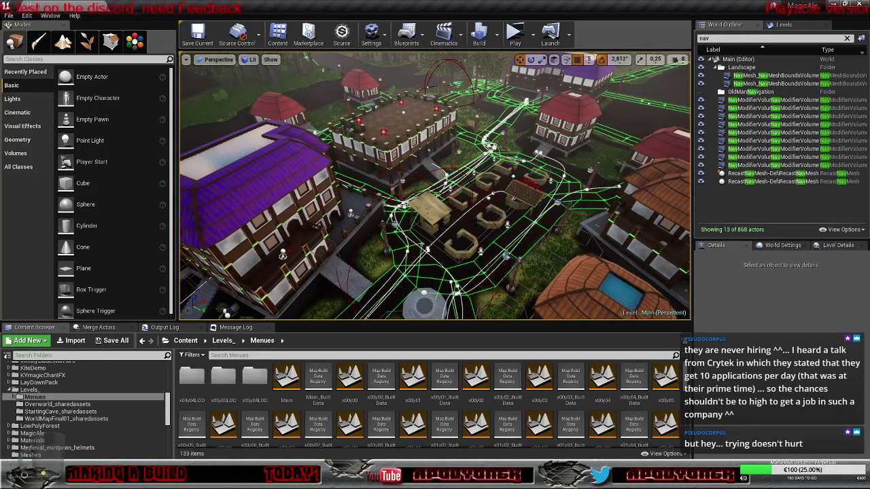
right_click_drag(435, 183, 364, 178)
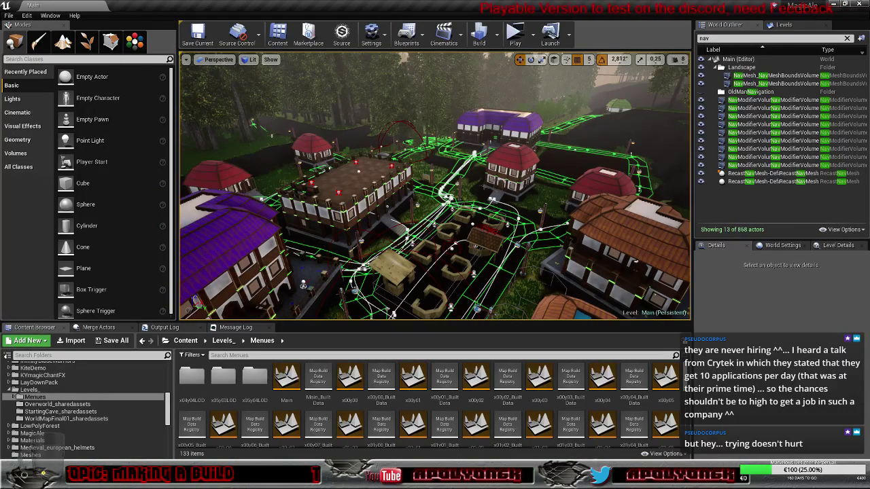
Examine the road network of the whole map from high above, from the town across to the lake shore.
key("w")
right_click_drag(435, 185, 251, 180)
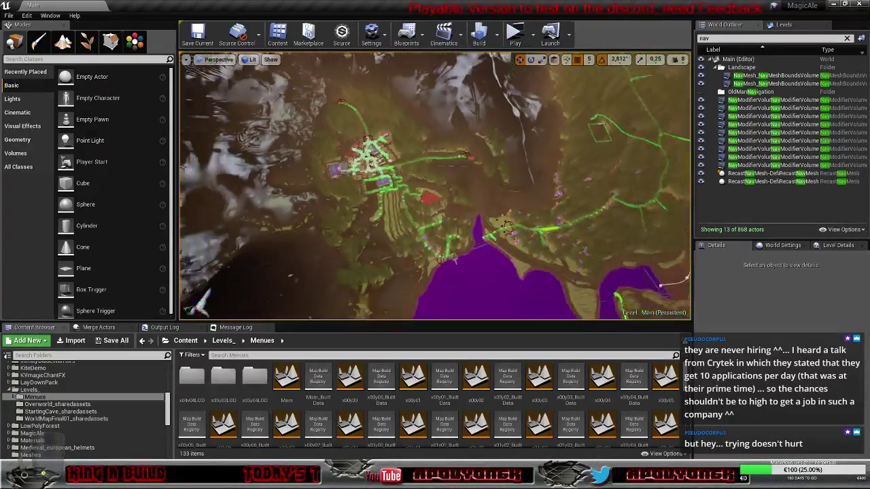
right_click_drag(435, 185, 448, 116)
key("w")
right_click_drag(435, 186, 402, 252)
key("s")
key("s")
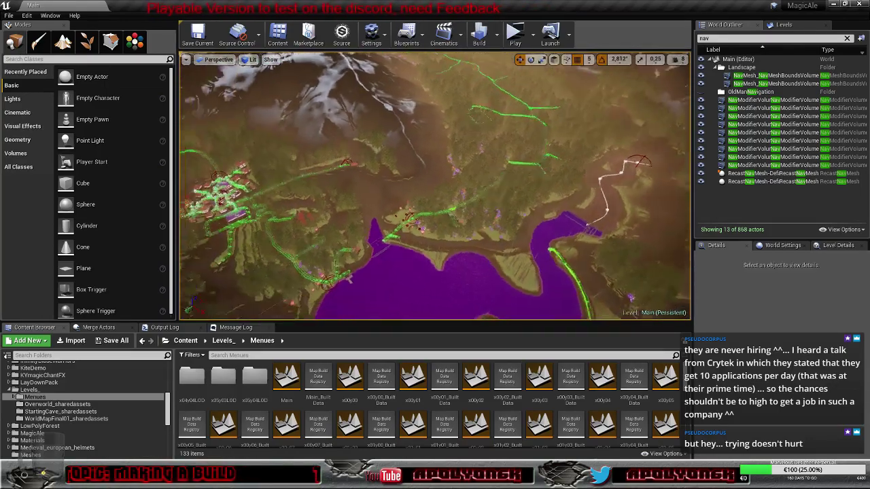
right_click_drag(402, 252, 355, 235)
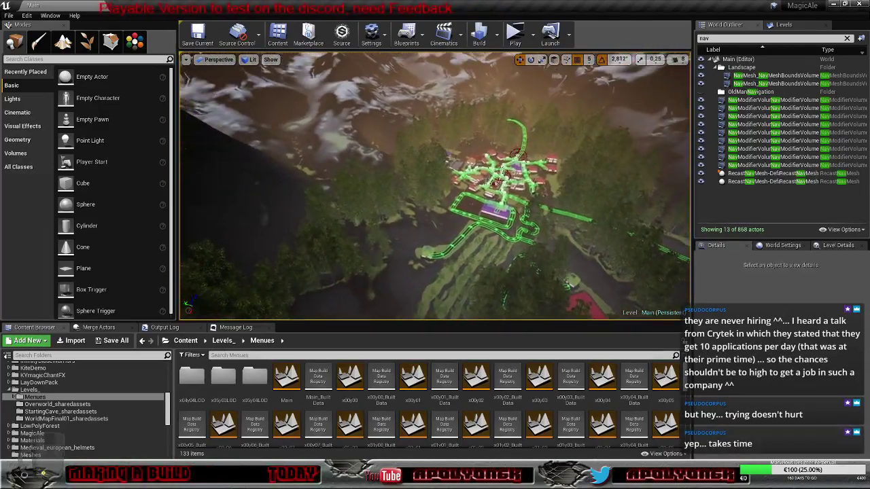
Examine the navmesh coverage around the town's houses and market square from several heights and directions.
key("w")
right_click_drag(435, 204, 493, 231)
key("s")
key("d")
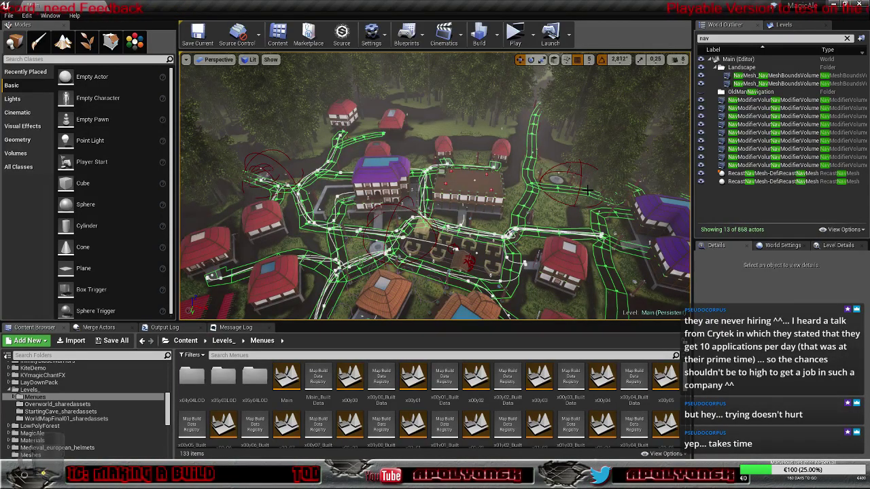
right_click_drag(559, 195, 602, 145)
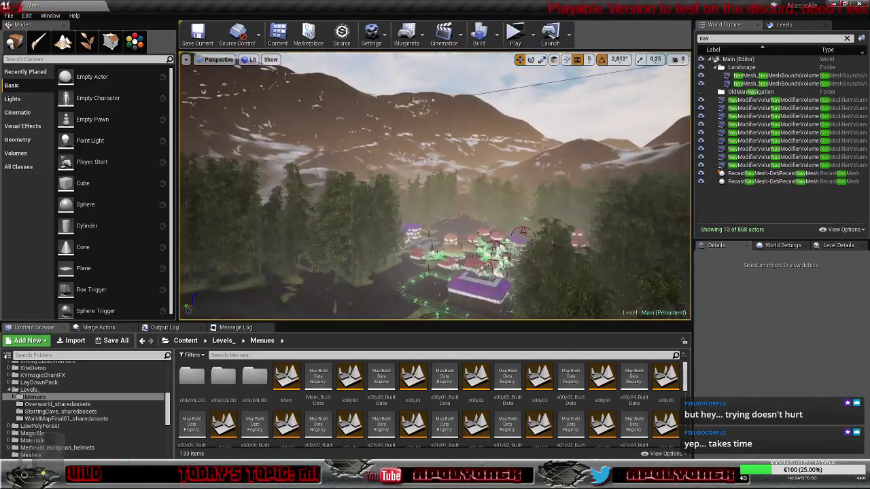
right_click_drag(602, 146, 553, 178)
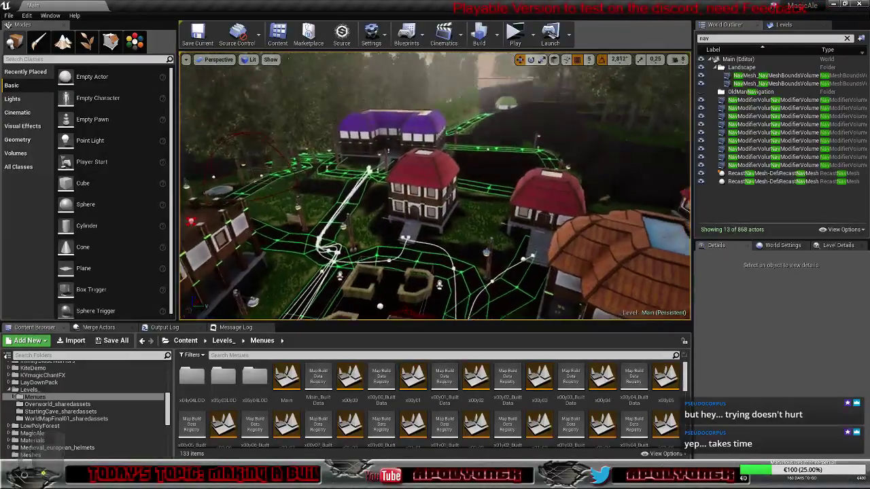
right_click_drag(554, 178, 530, 183)
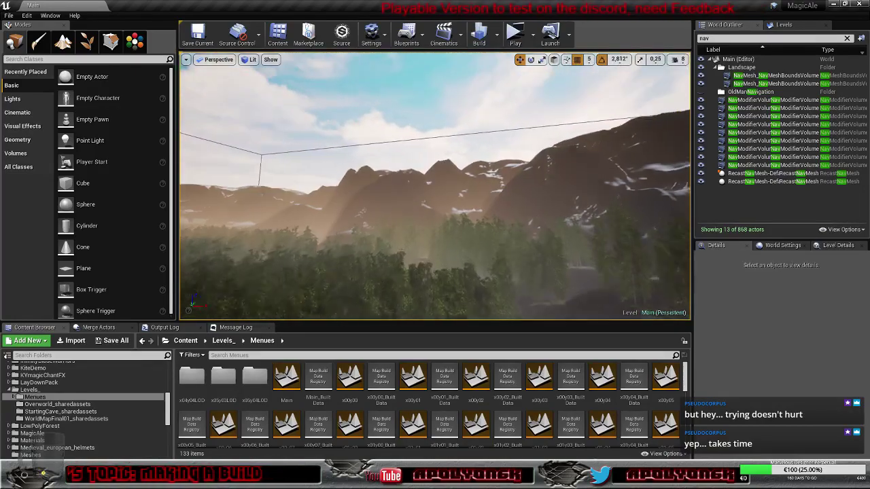
right_click_drag(530, 183, 530, 231)
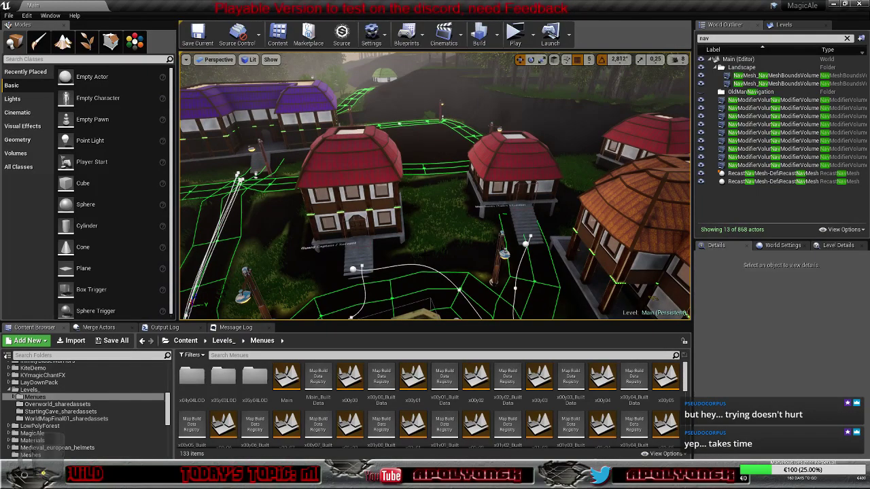
right_click_drag(435, 185, 543, 166)
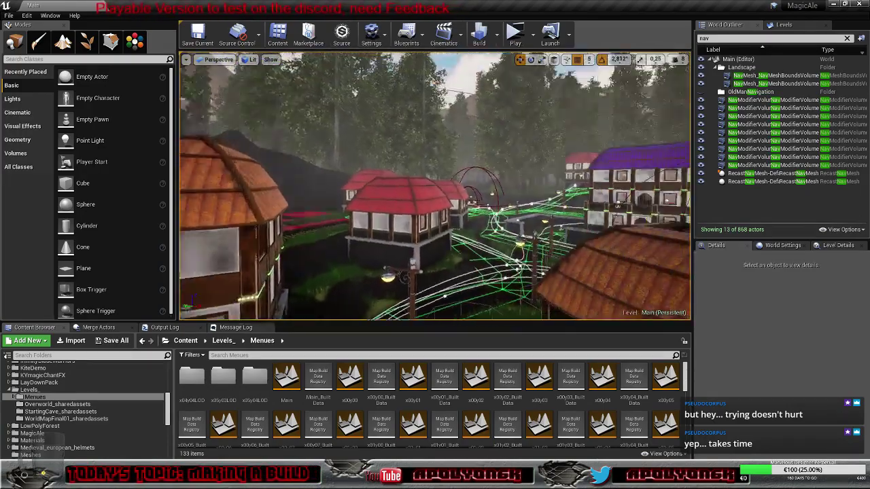
scroll(419, 274, "up", 2)
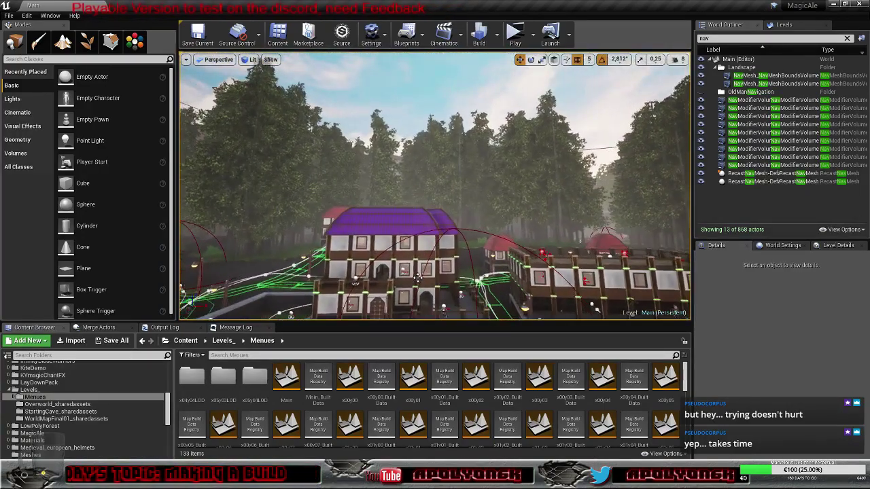
scroll(442, 263, "up", 1)
Examine the navmesh from the outlying orange-roofed building across the forest back to the town's houses.
right_click_drag(435, 204, 422, 149)
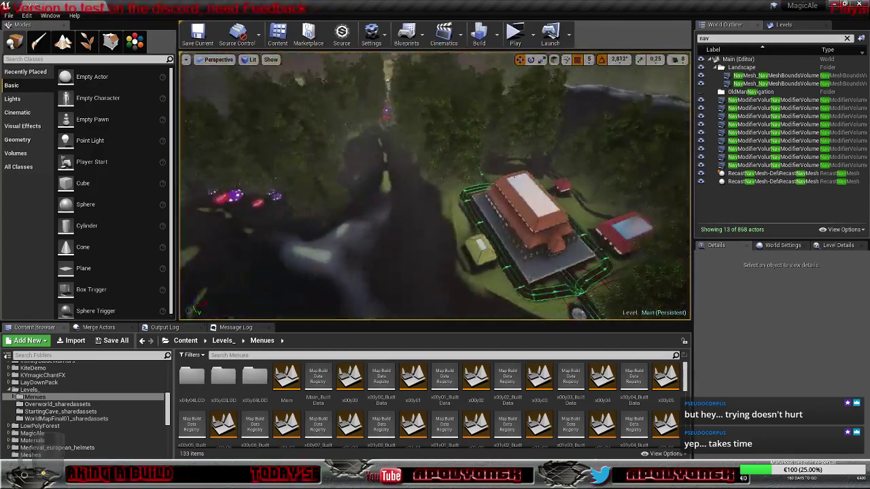
right_click_drag(435, 184, 435, 204)
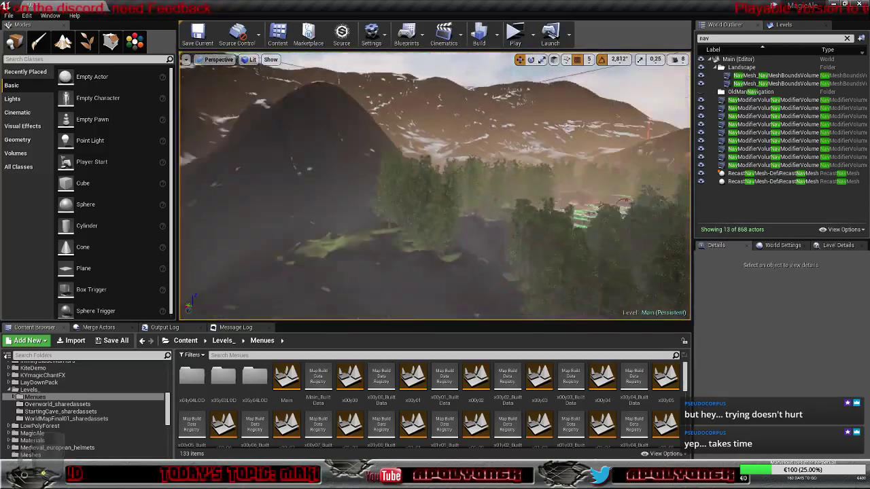
right_click_drag(435, 184, 452, 189)
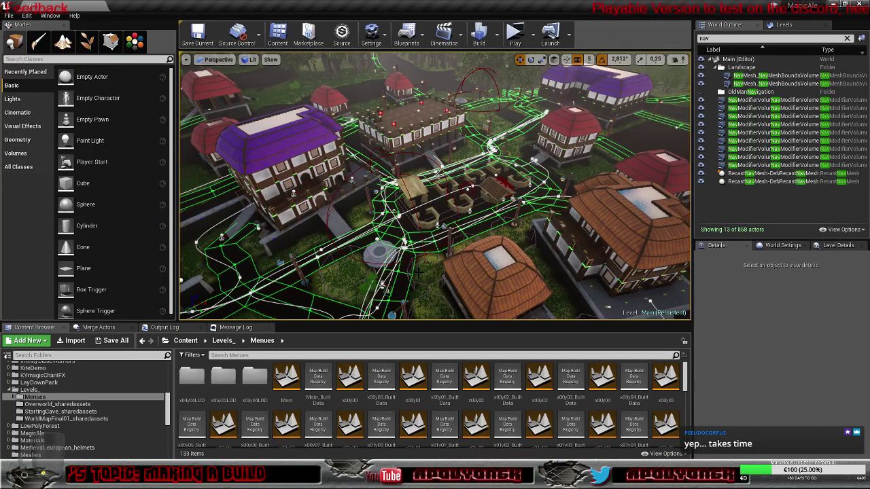
right_click_drag(419, 271, 414, 253)
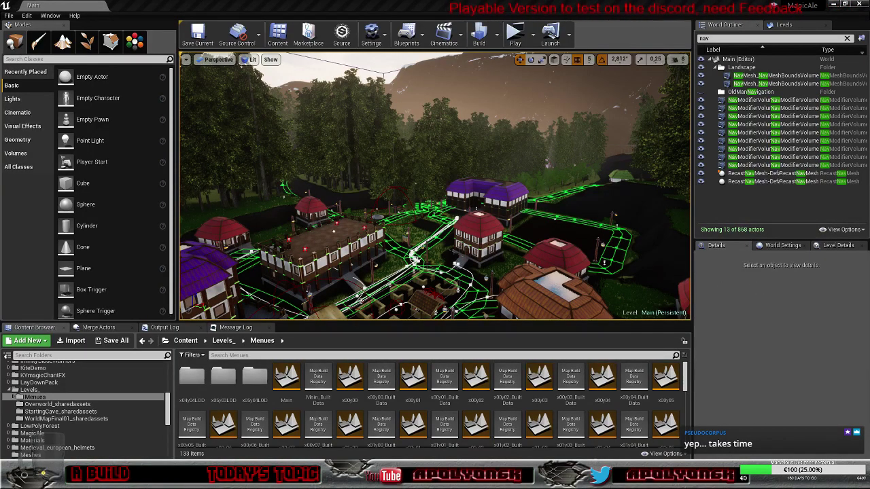
right_click_drag(535, 259, 629, 197)
key("w")
key("w")
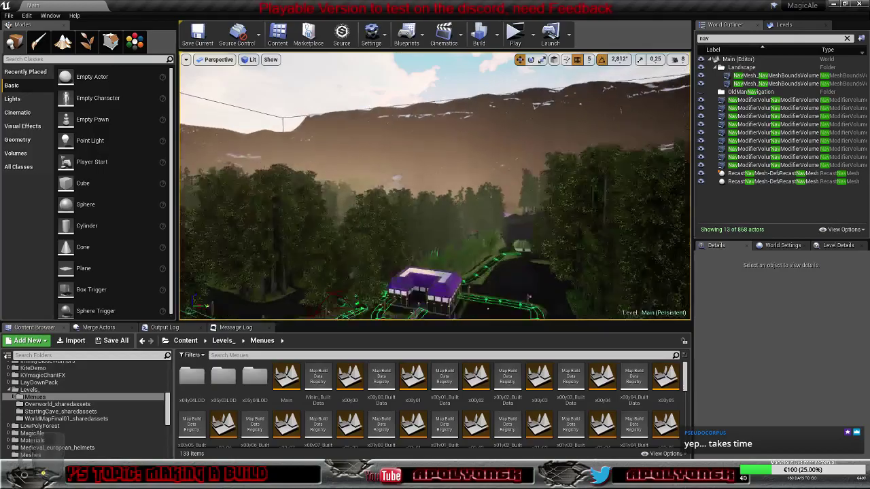
right_click_drag(435, 204, 367, 199)
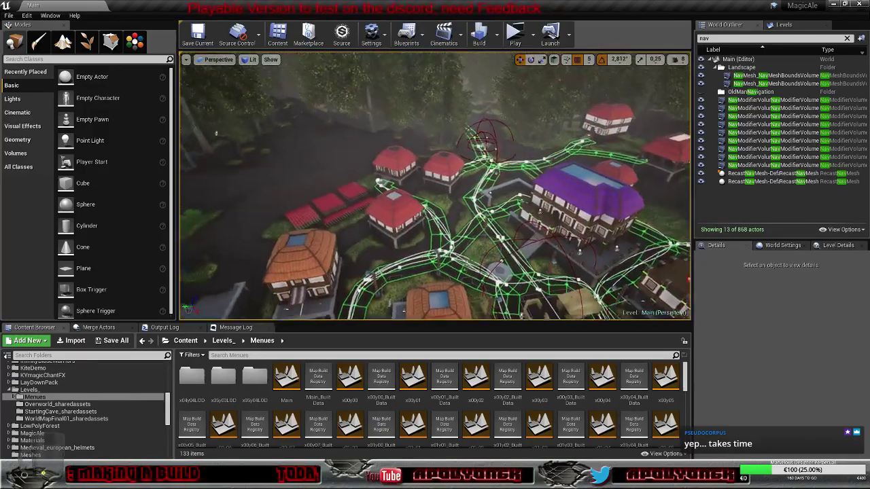
right_click_drag(258, 77, 253, 53)
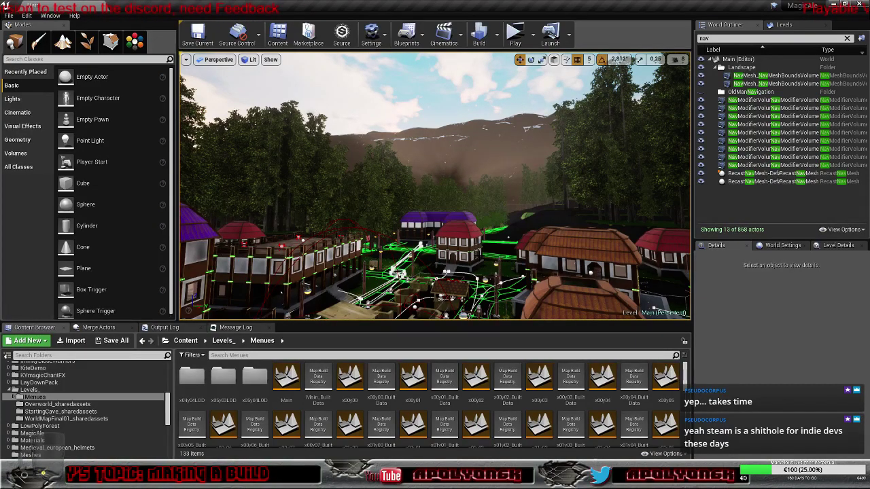
Examine the navmesh paths through the forest and mountains and along the lake shore outside the town.
right_click_drag(435, 185, 638, 154)
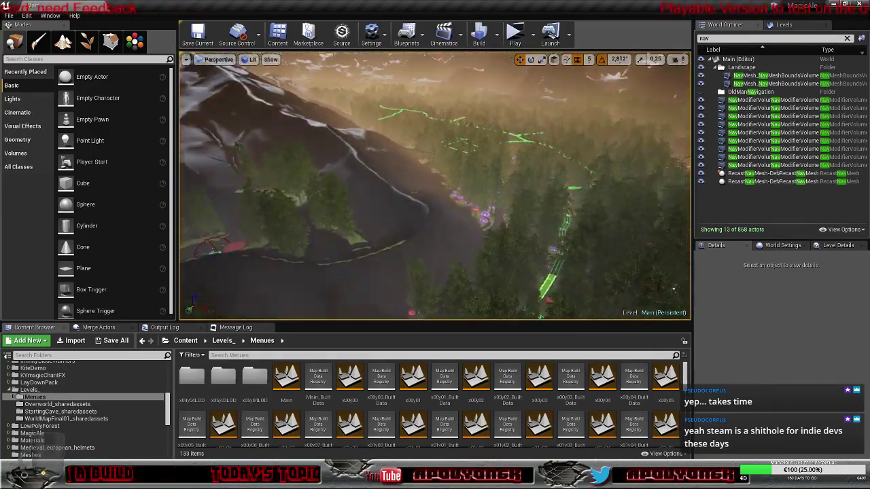
right_click_drag(435, 185, 326, 139)
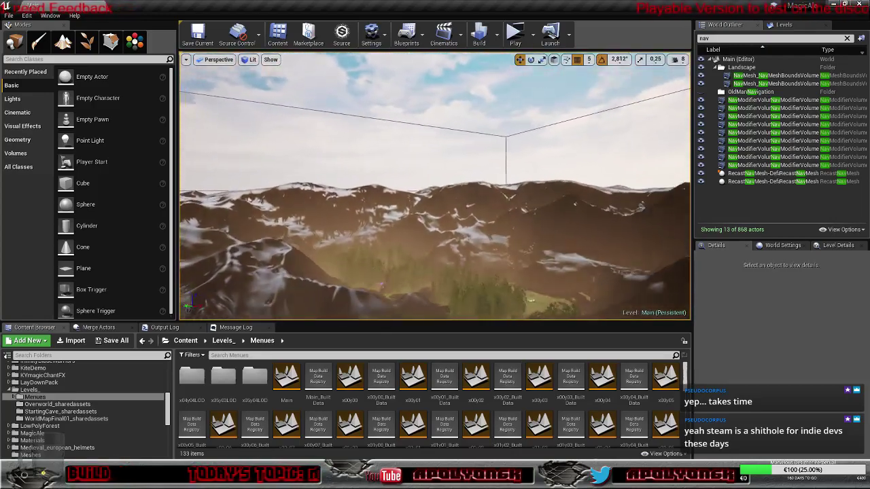
right_click_drag(435, 185, 557, 282)
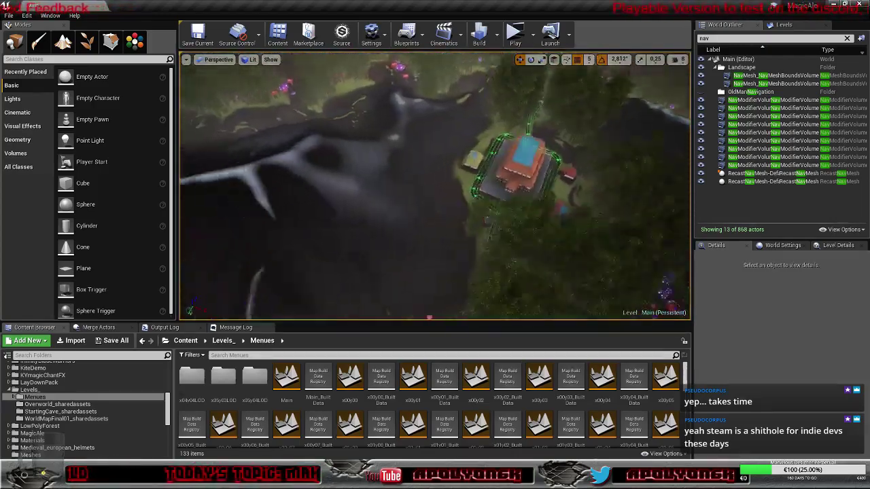
right_click_drag(435, 186, 452, 292)
key("w")
key("w")
key("w")
right_click_drag(435, 185, 598, 125)
right_click_drag(430, 161, 450, 224)
right_click_drag(435, 185, 591, 136)
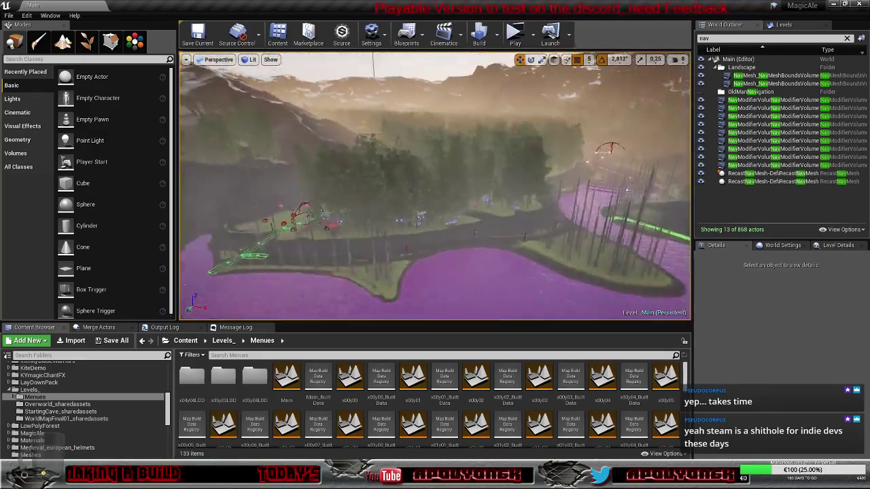
right_click_drag(592, 136, 424, 150)
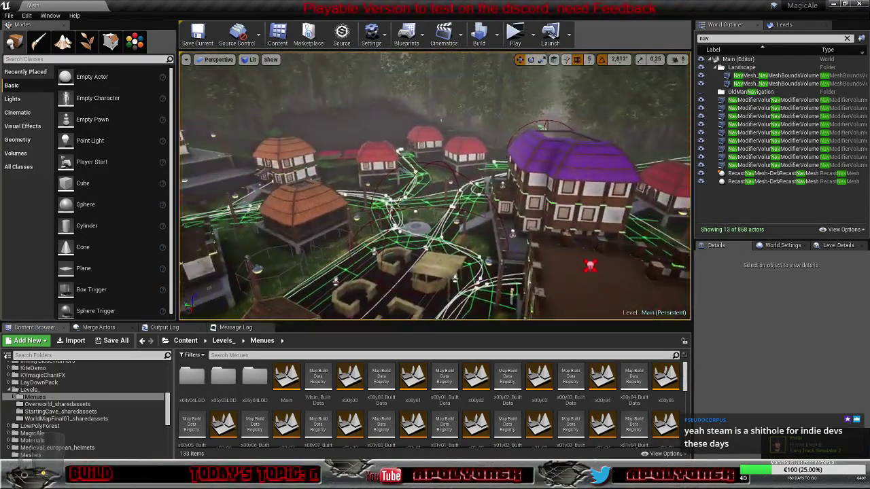
Examine the navmesh and villager routes up close at the stone stairs, the market stalls and the warehouse.
right_click_drag(415, 177, 288, 161)
right_click_drag(435, 177, 401, 245)
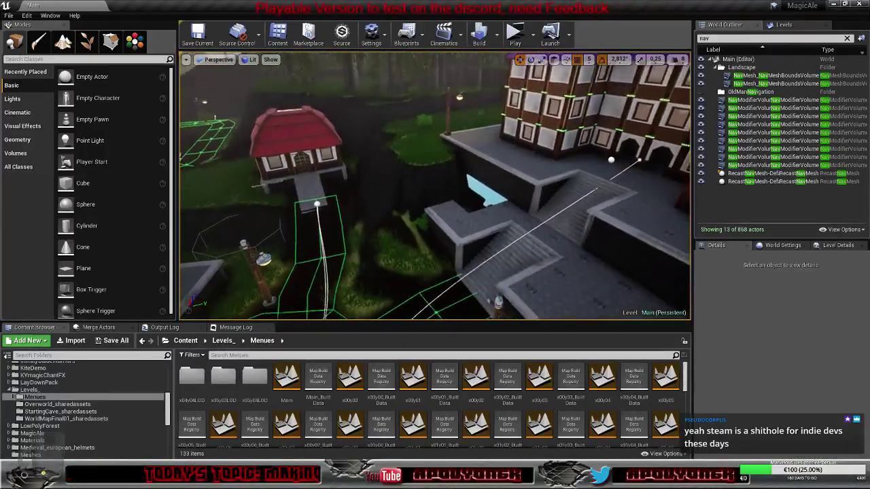
right_click_drag(435, 184, 343, 185)
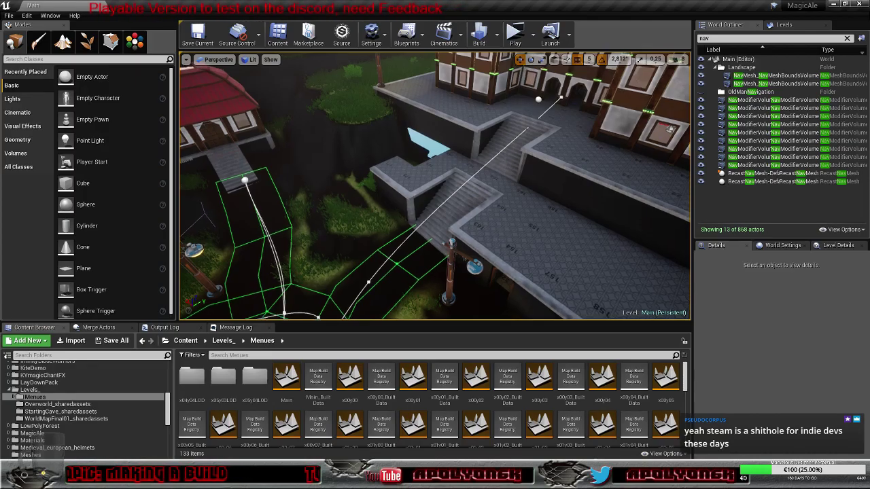
right_click_drag(435, 185, 311, 156)
right_click_drag(454, 235, 459, 240)
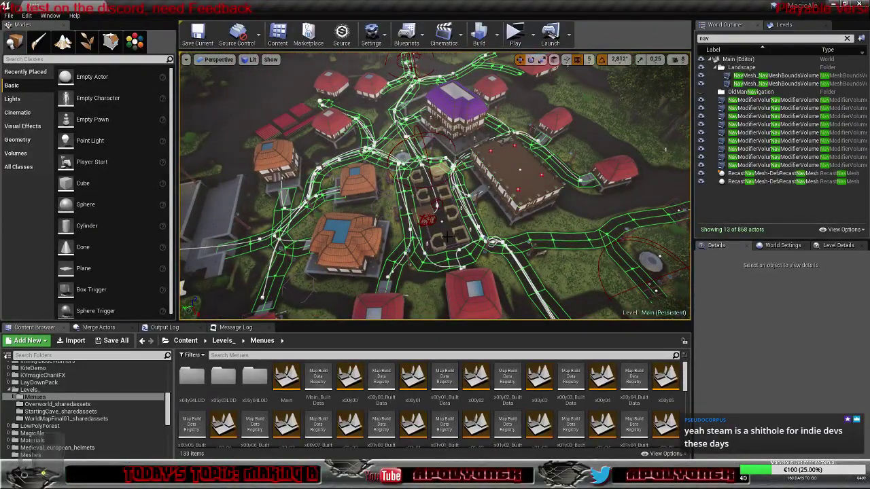
scroll(448, 237, "up", 4)
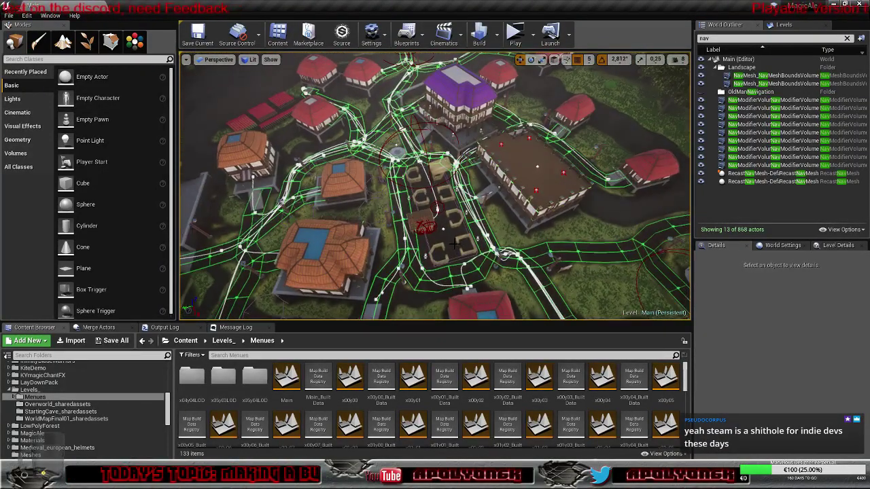
scroll(463, 244, "up", 5)
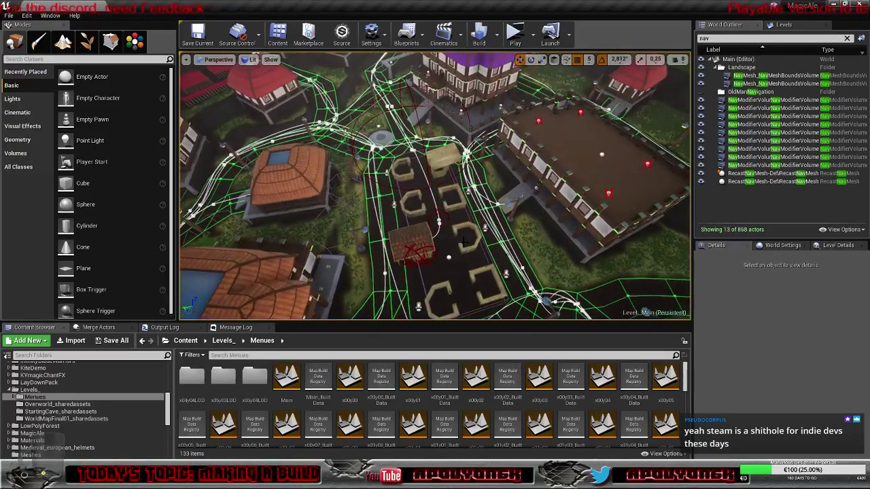
scroll(464, 244, "up", 5)
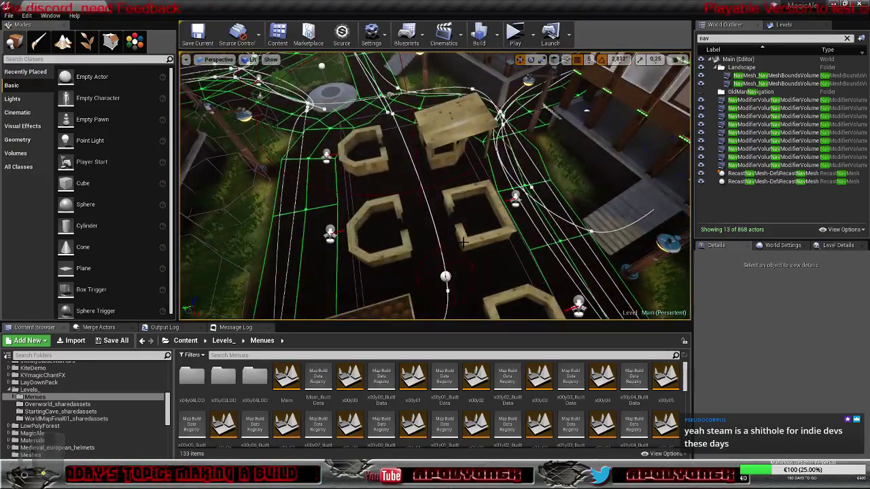
right_click_drag(465, 242, 435, 238)
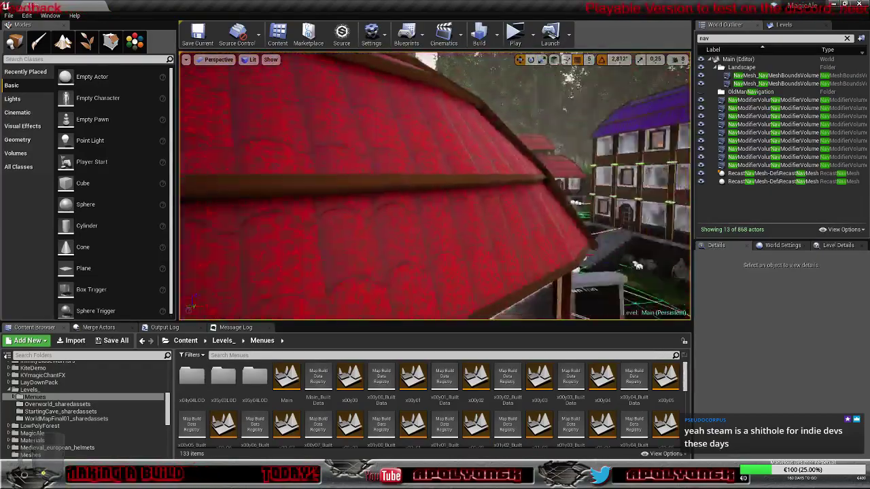
right_click_drag(435, 238, 426, 248)
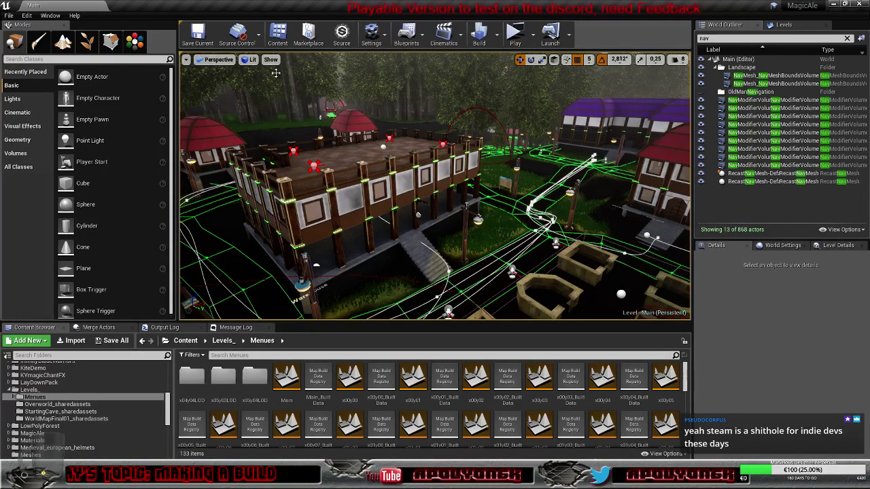
Package the project for Windows (64-bit) into the magicale folder on drive E:.
left_click(9, 15)
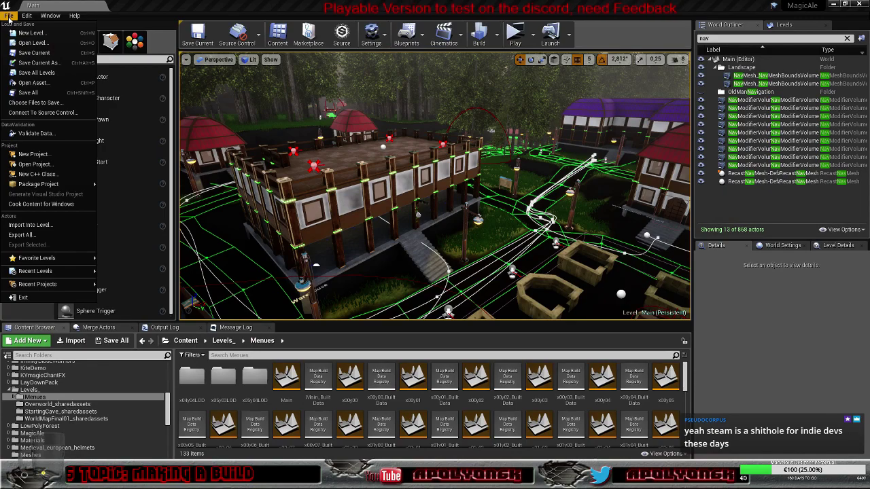
mouse_move(41, 184)
mouse_move(129, 185)
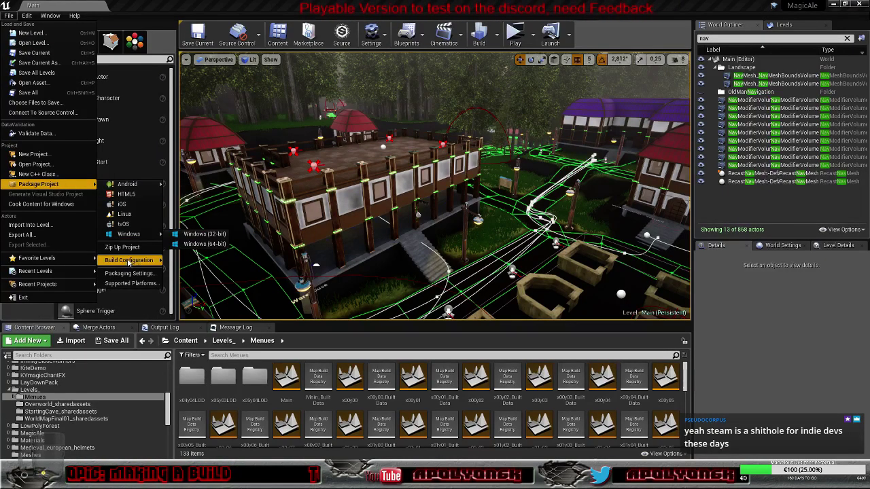
mouse_move(132, 261)
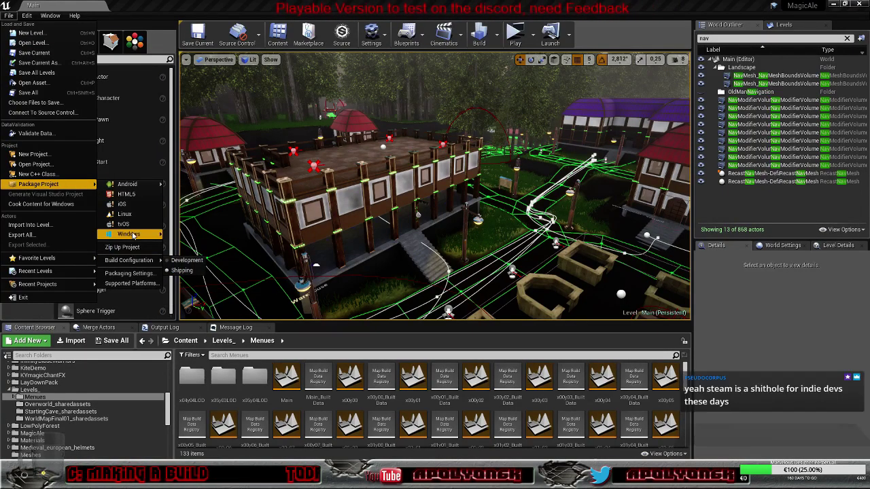
mouse_move(135, 235)
left_click(199, 244)
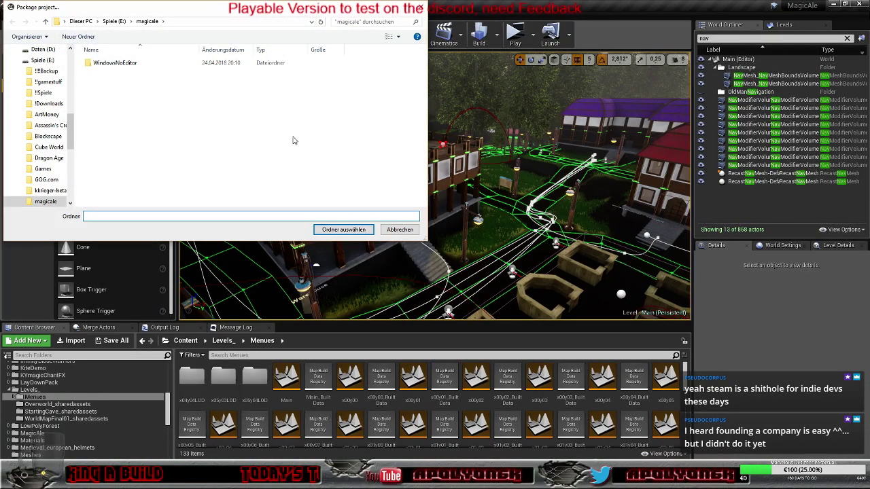
left_click(343, 229)
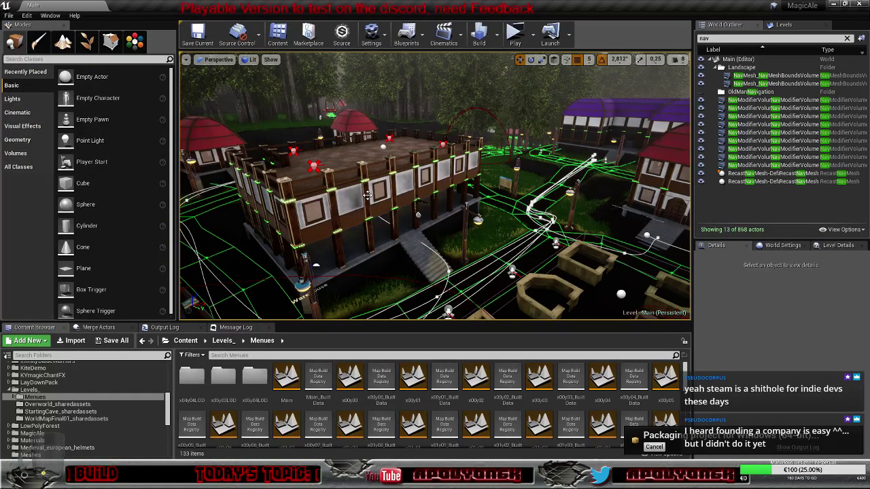
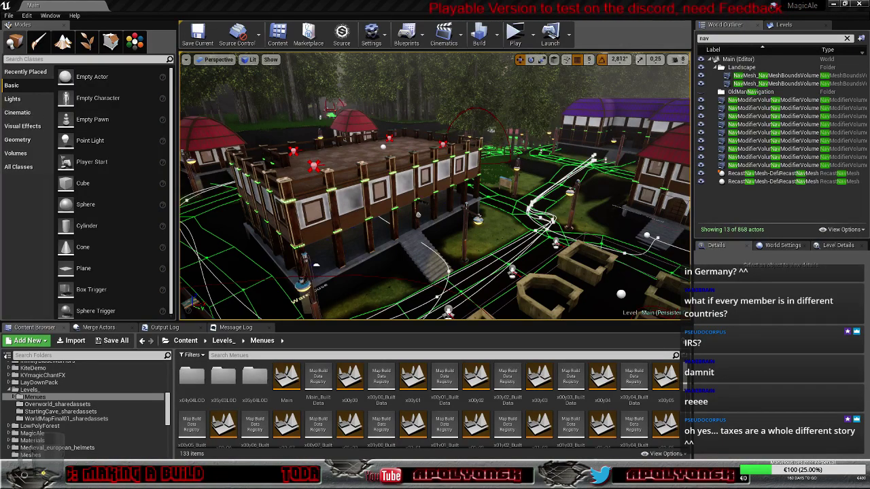
Launch the packaged MagicAle.exe from the E:\magicale\WindowsNoEditor folder and start a new game.
mouse_move(141, 484)
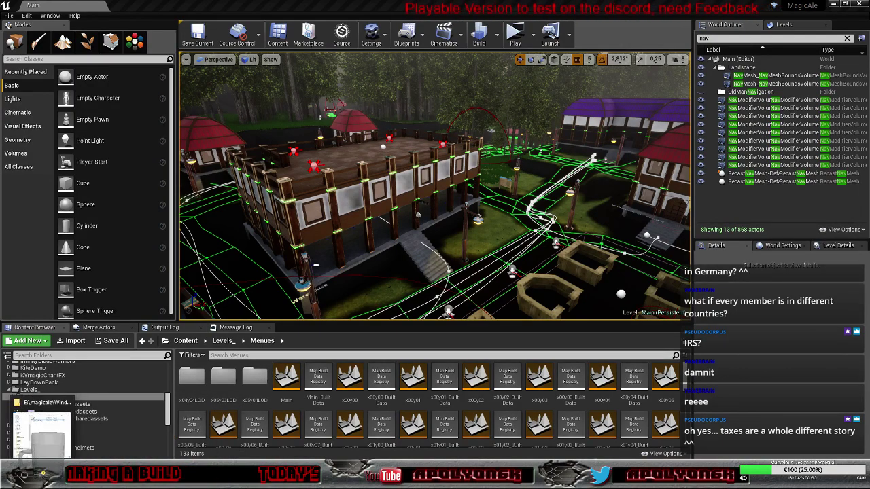
left_click(39, 476)
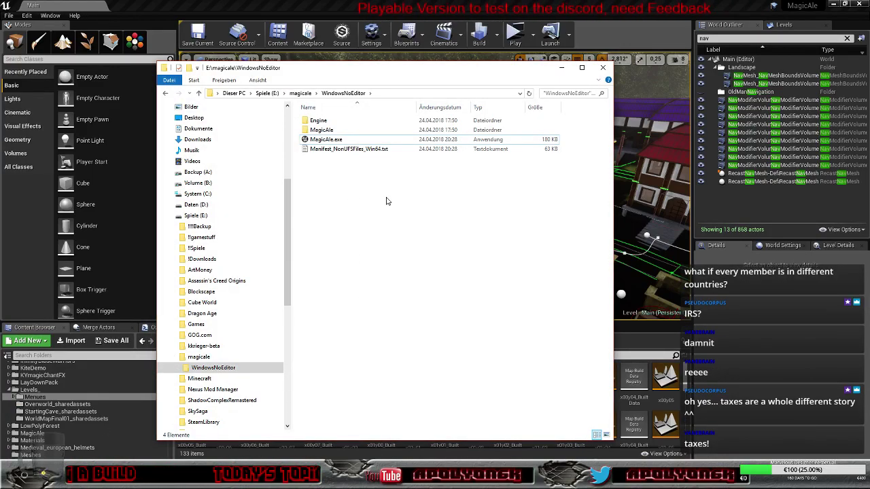
double_click(333, 140)
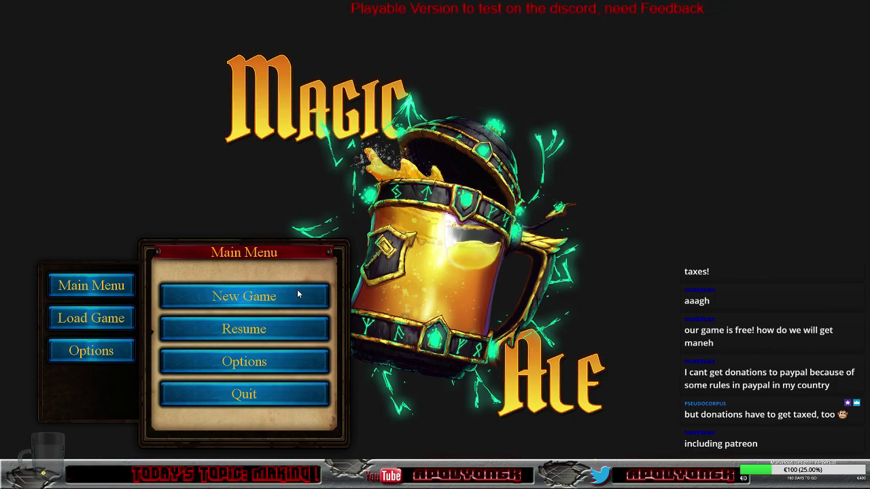
left_click(291, 296)
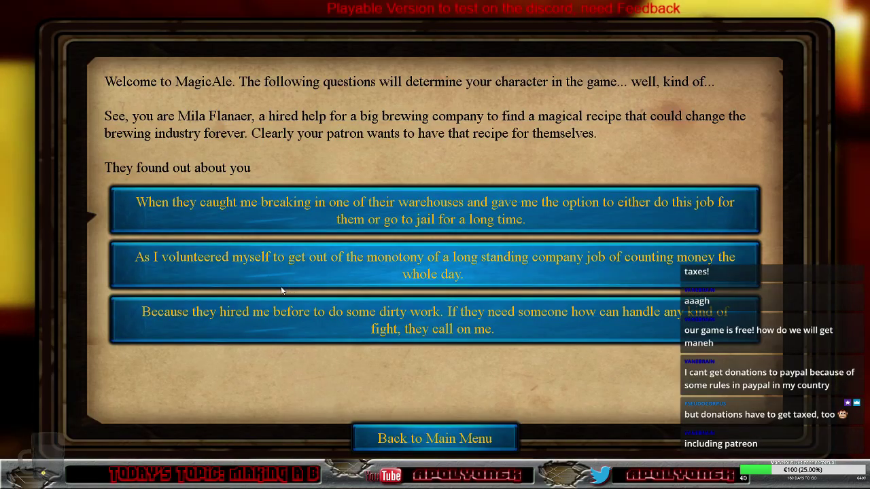
Answer the character questions with the warehouse break-in background, the compass and the alchemy skill, and enter the game.
left_click(277, 217)
left_click(283, 163)
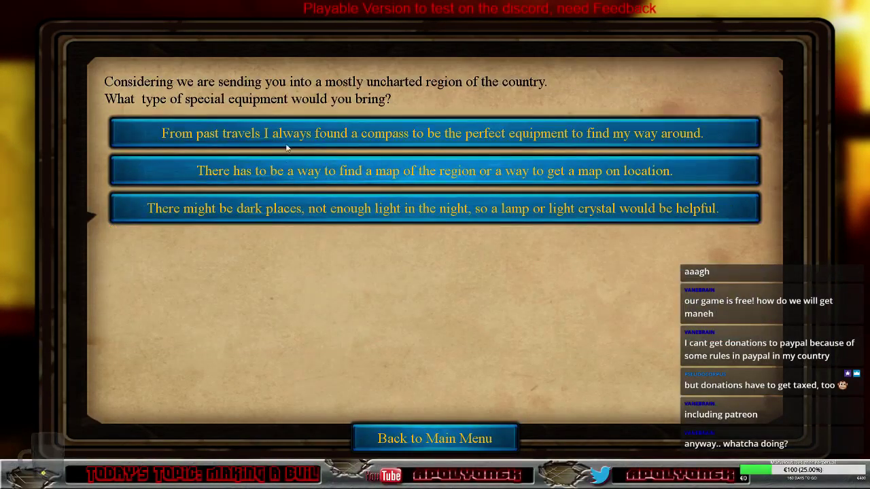
left_click(286, 145)
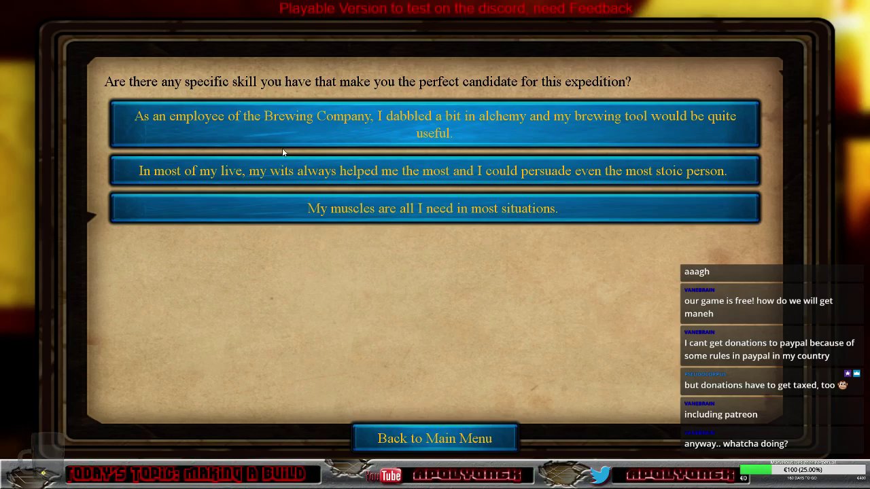
left_click(265, 136)
left_click(384, 379)
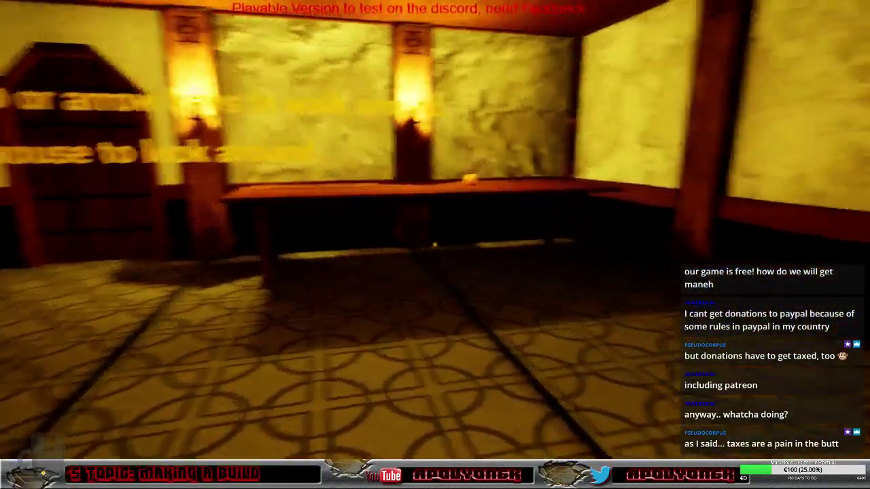
Walk through the first tutorial rooms to the doorway of the room with the light instructions.
key("w")
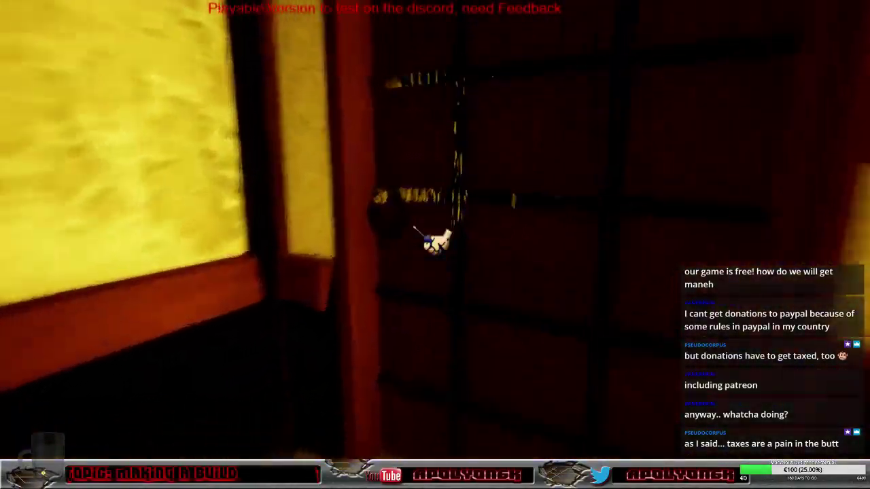
key("w")
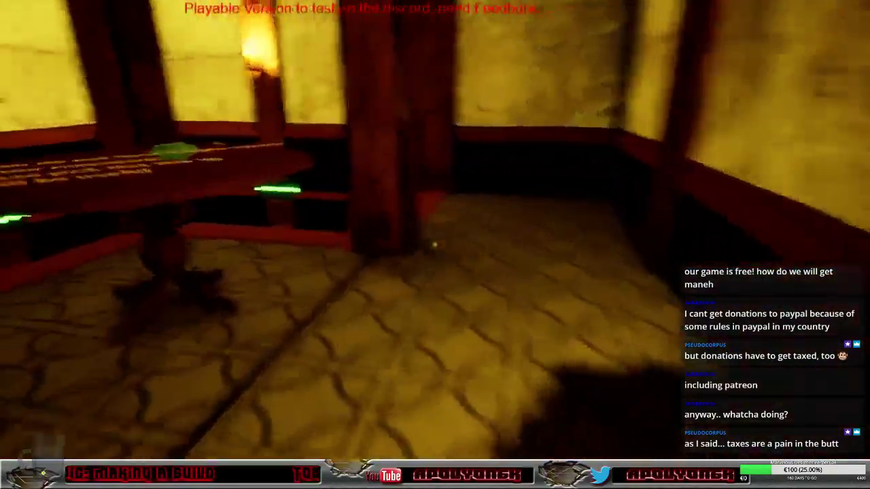
key("w")
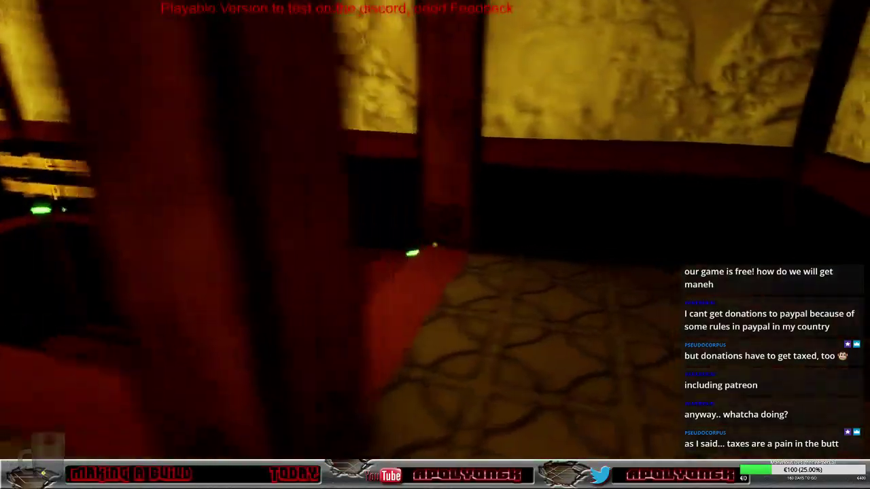
key("w")
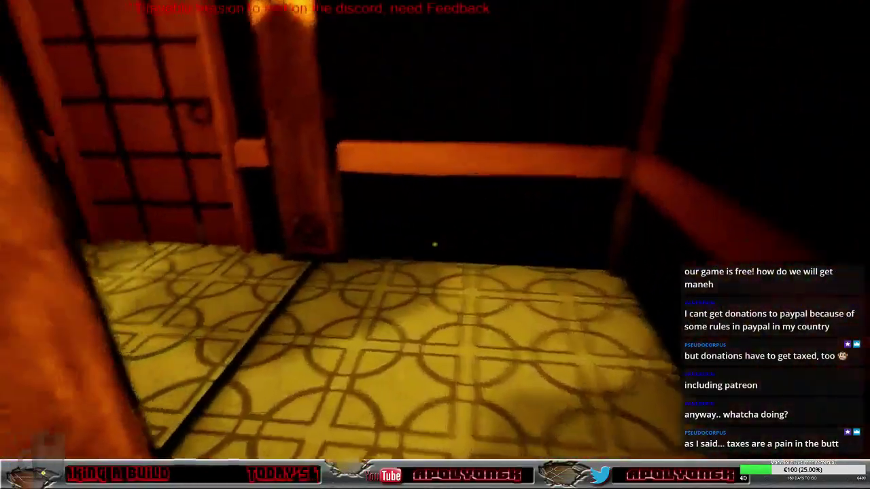
key("w")
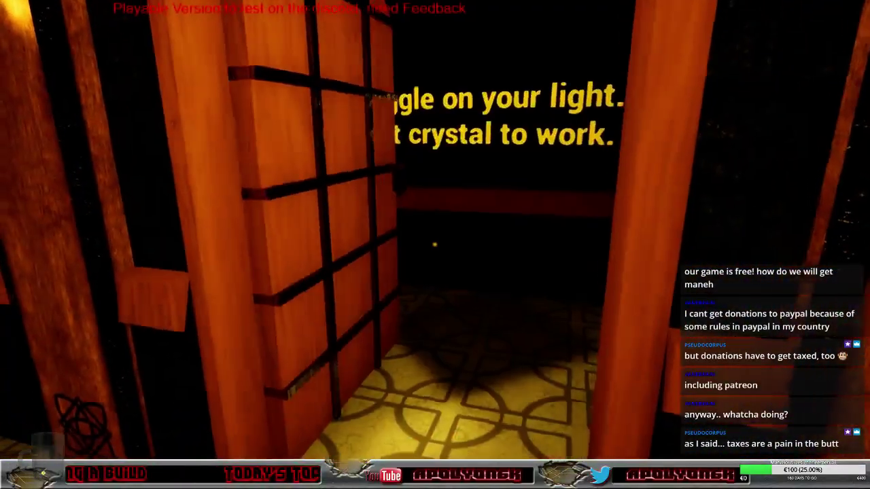
Continue through the dark tutorial rooms, unlock the door with the small crude key and dismiss its message.
key("w")
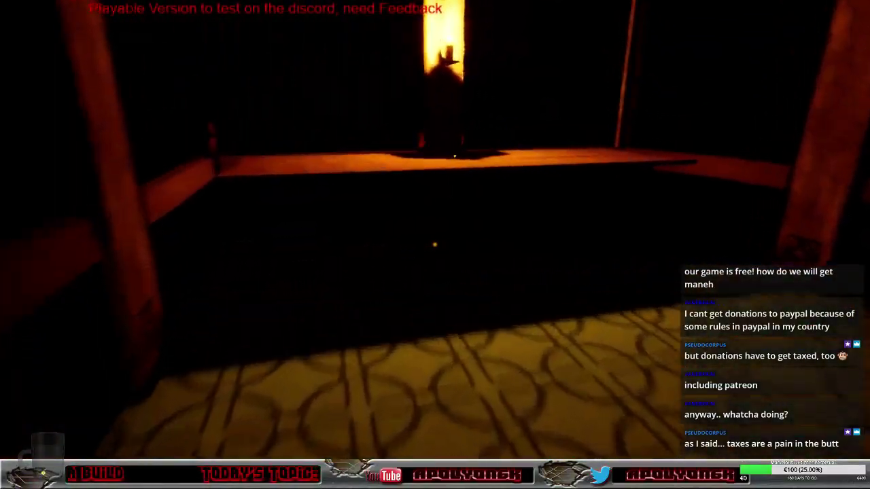
key("w")
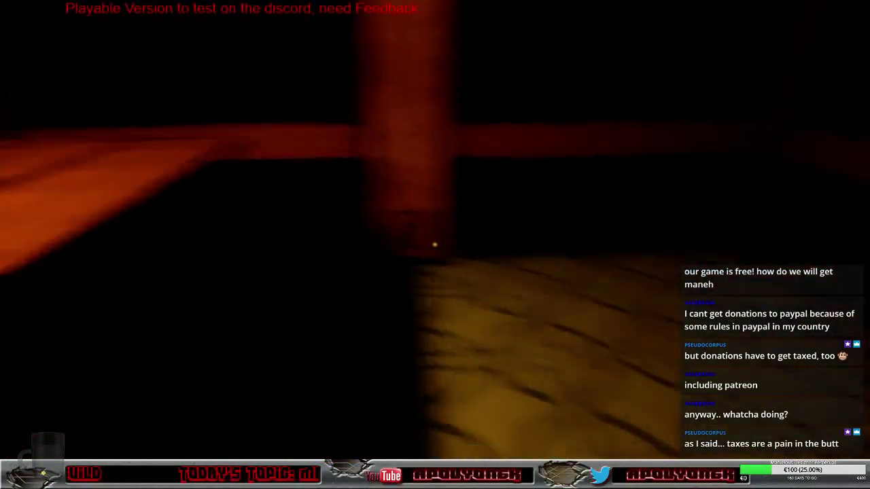
key("w")
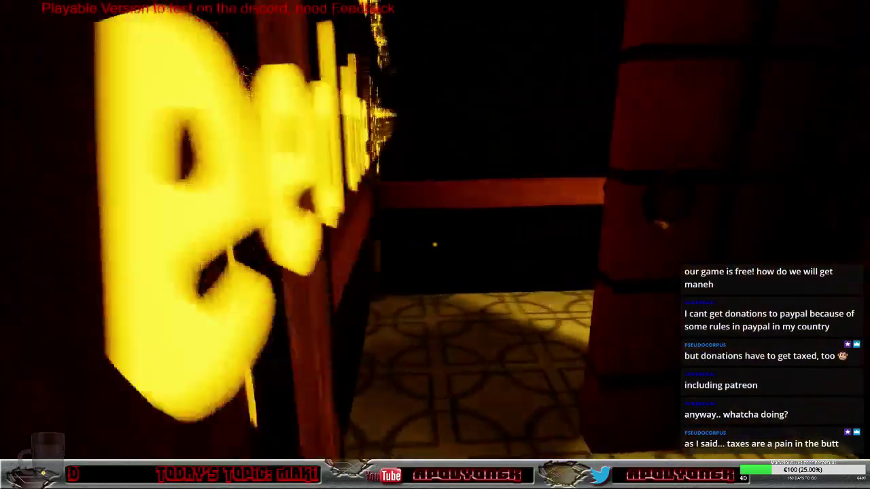
key("w")
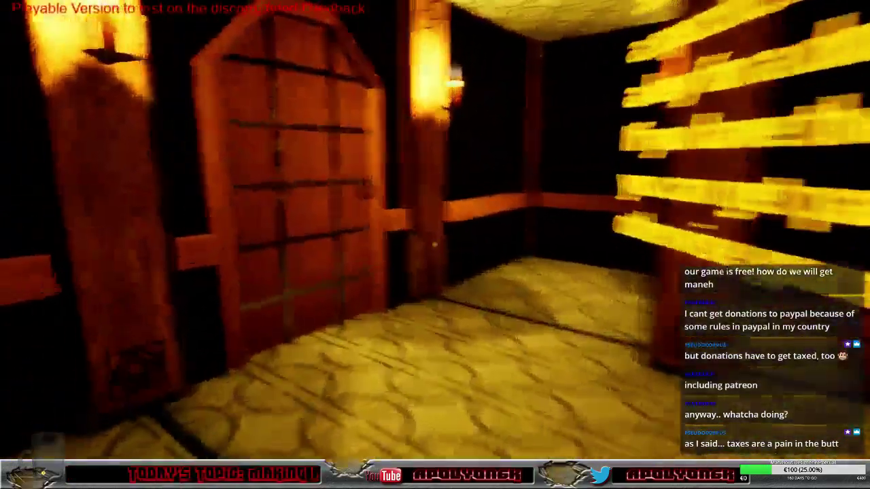
key("w")
left_click(435, 244)
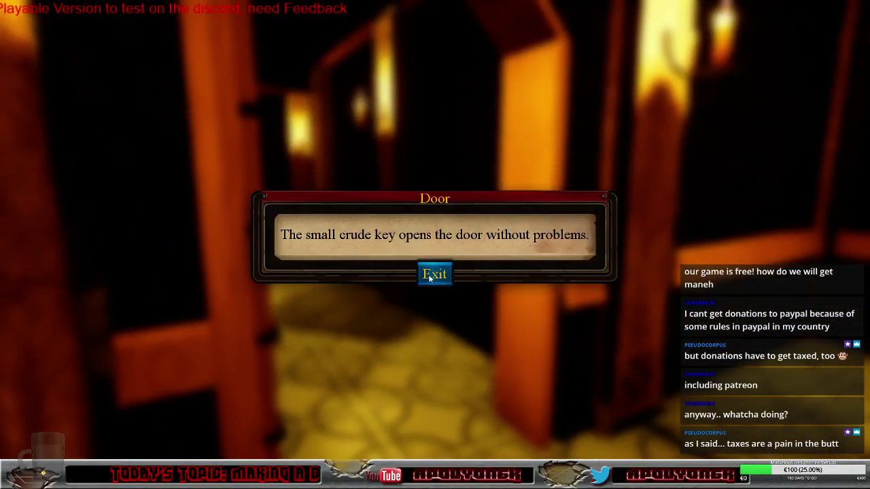
left_click(432, 378)
Walk through the unlocked door into the large hall and test moving the wooden barrel around.
key("w")
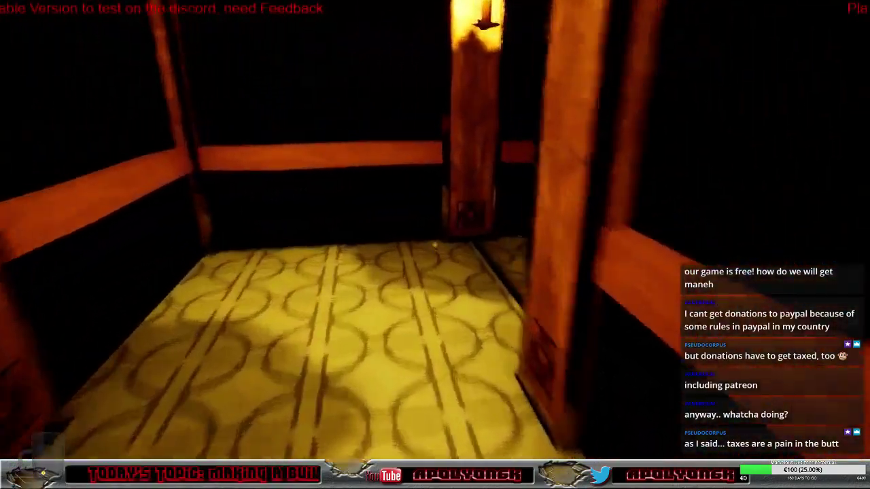
key("w")
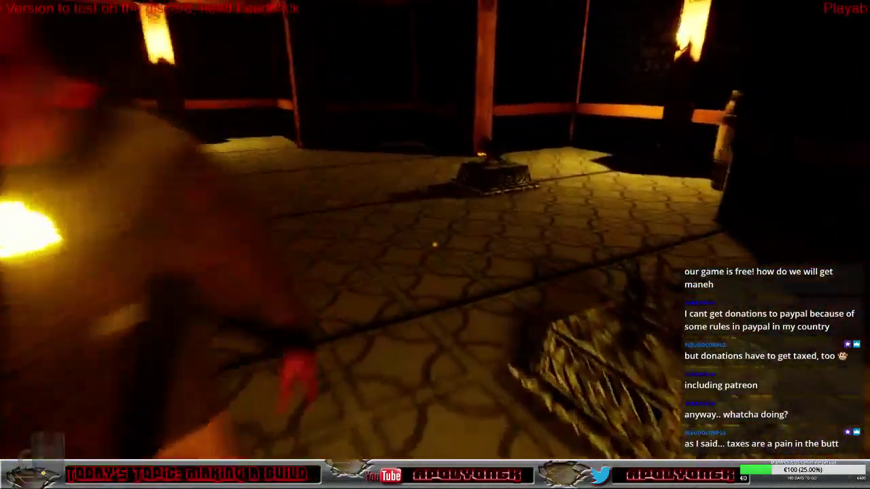
key("w")
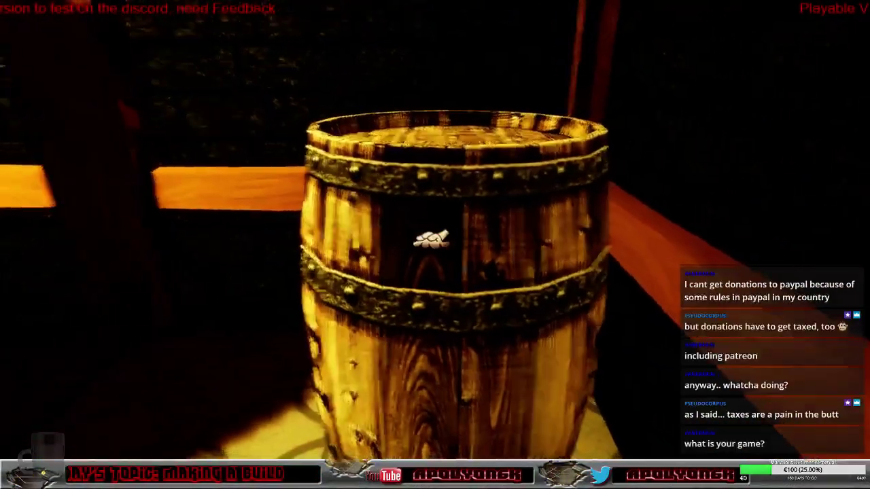
key("s")
key("w")
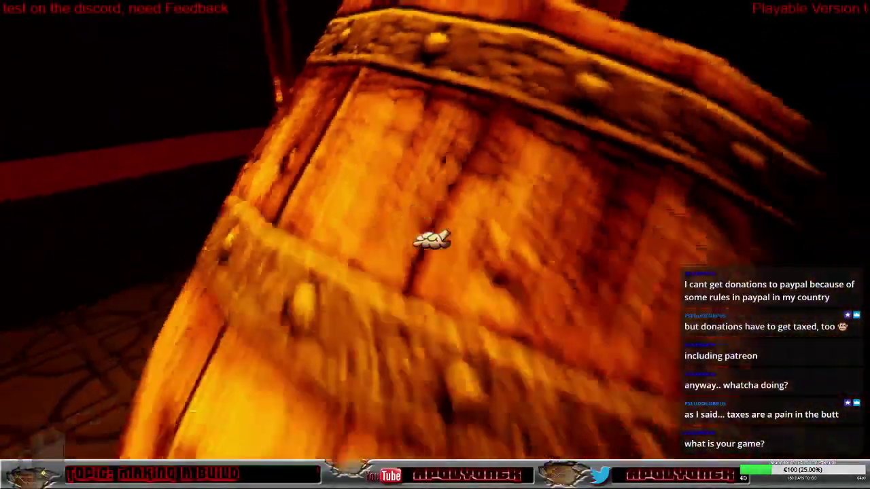
key("s")
key("s")
key("w")
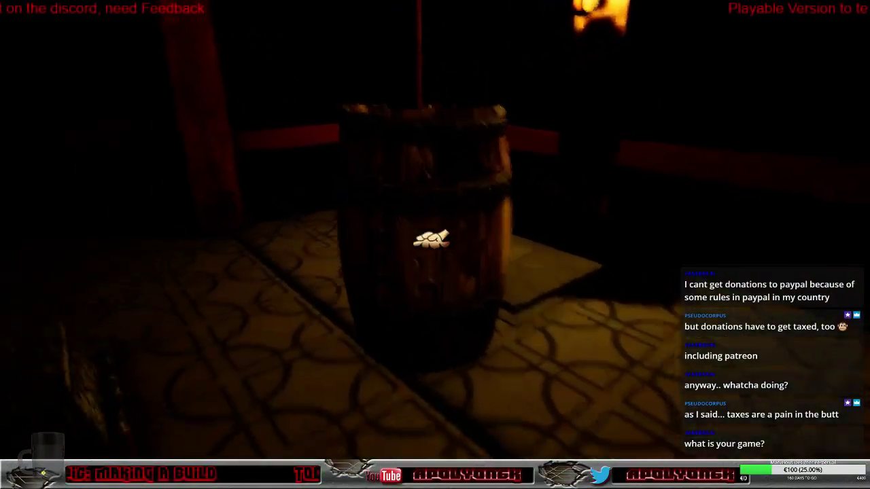
key("w")
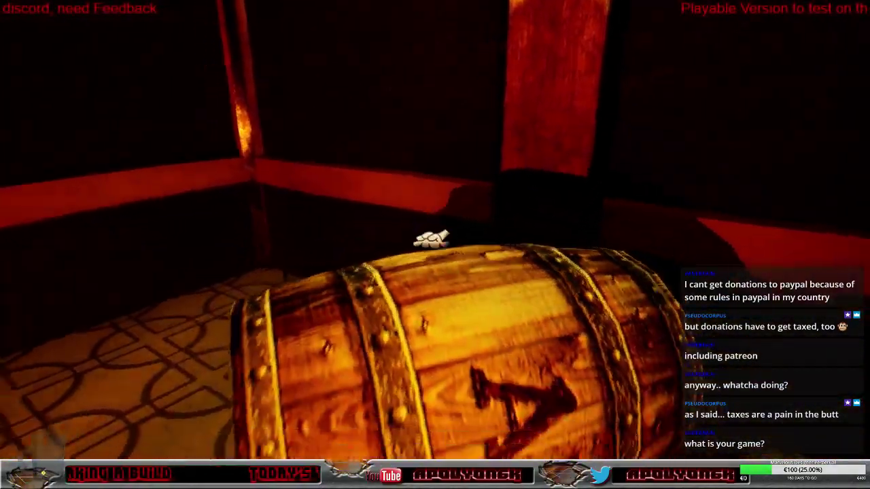
key("s")
Cross the brazier hall to the magic circle and tell the CorporateWizard "Let's get this over with...".
key("w")
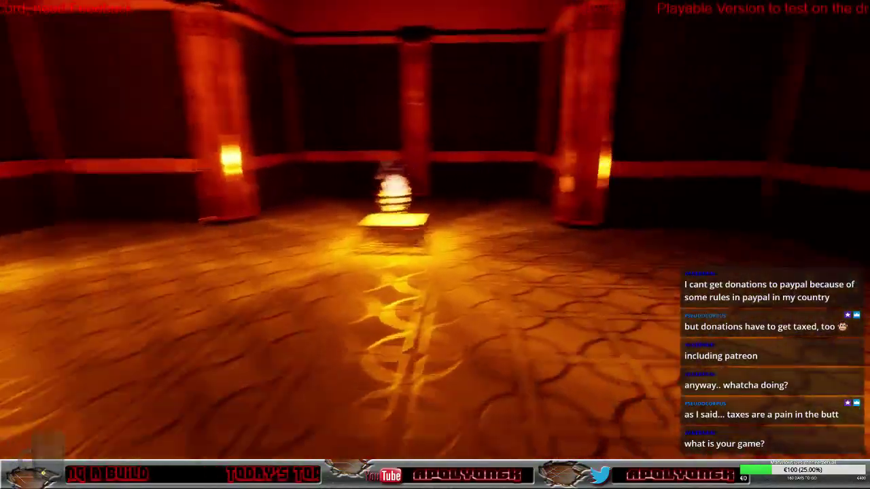
key("w")
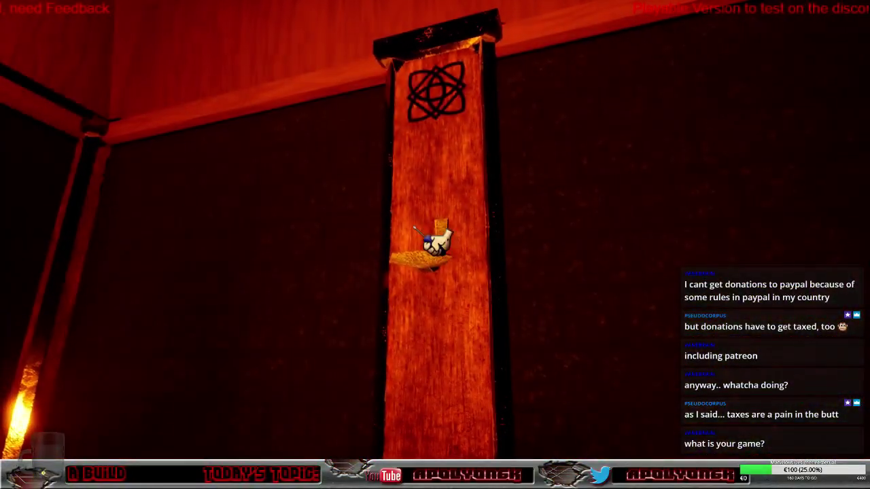
key("w")
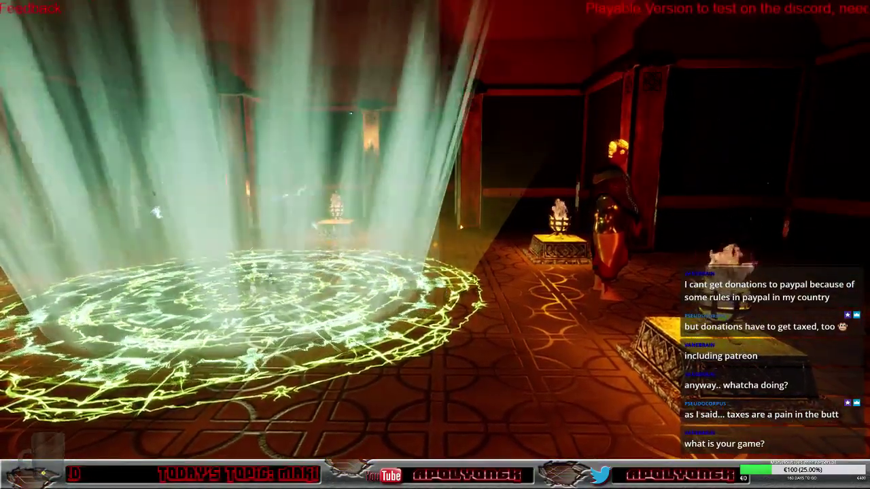
key("w")
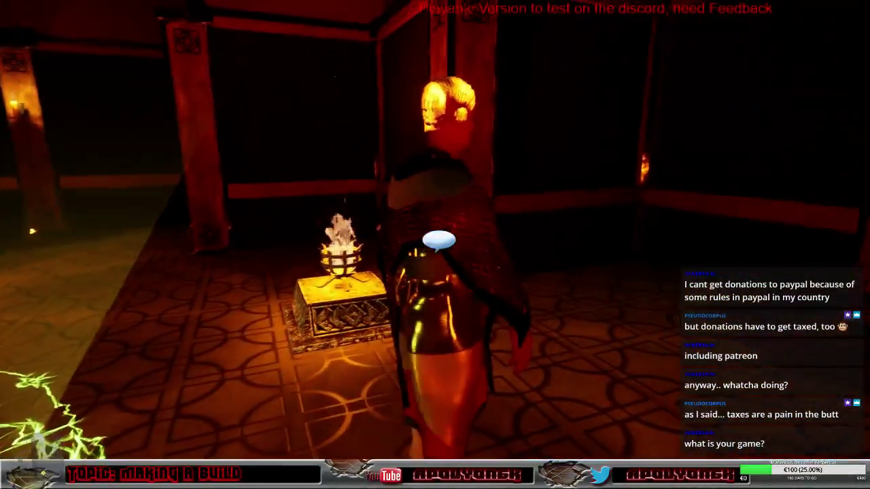
left_click(438, 240)
left_click(295, 340)
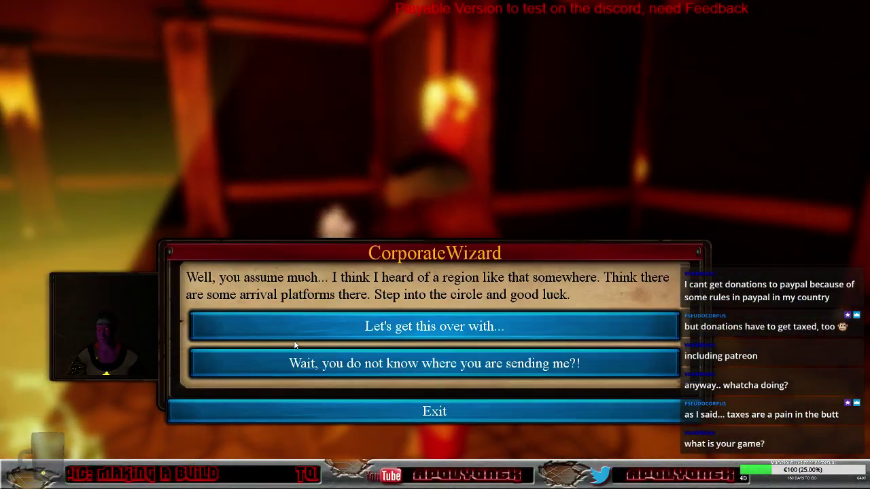
left_click(305, 327)
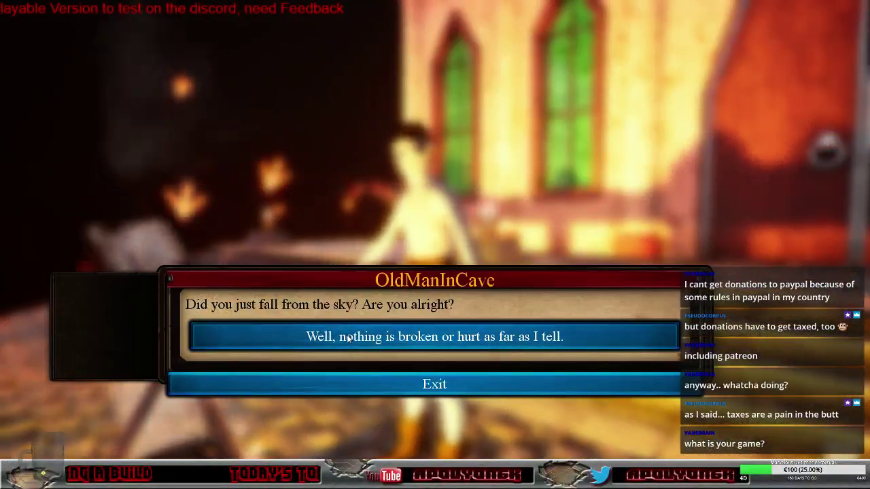
Talk to OldManInCave, denying any magic and asking where this is, and finish both conversations.
left_click(348, 338)
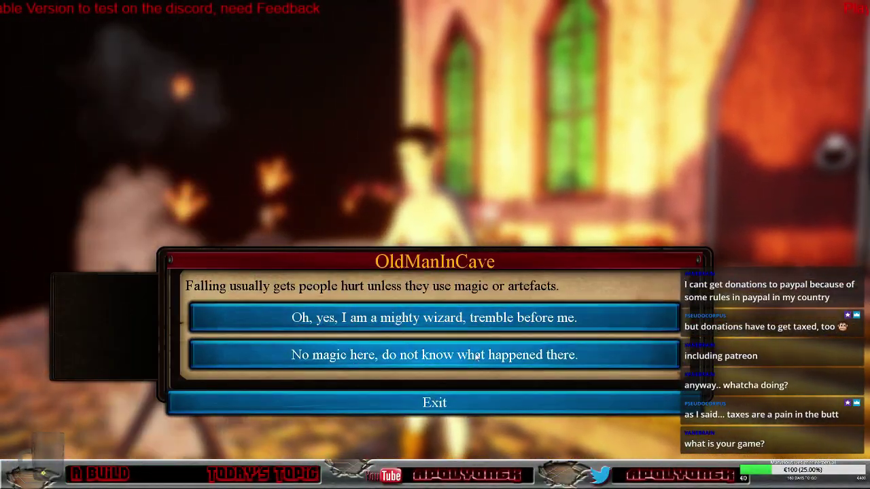
left_click(488, 356)
left_click(437, 336)
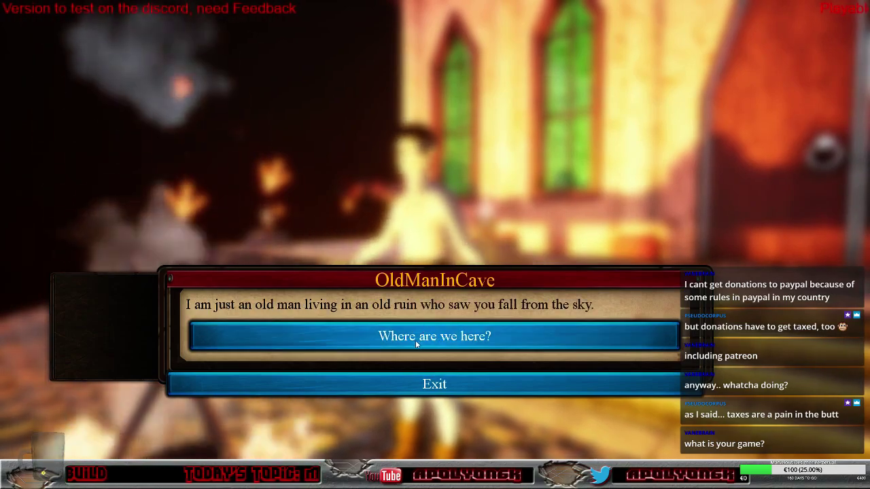
left_click(416, 343)
left_click(401, 347)
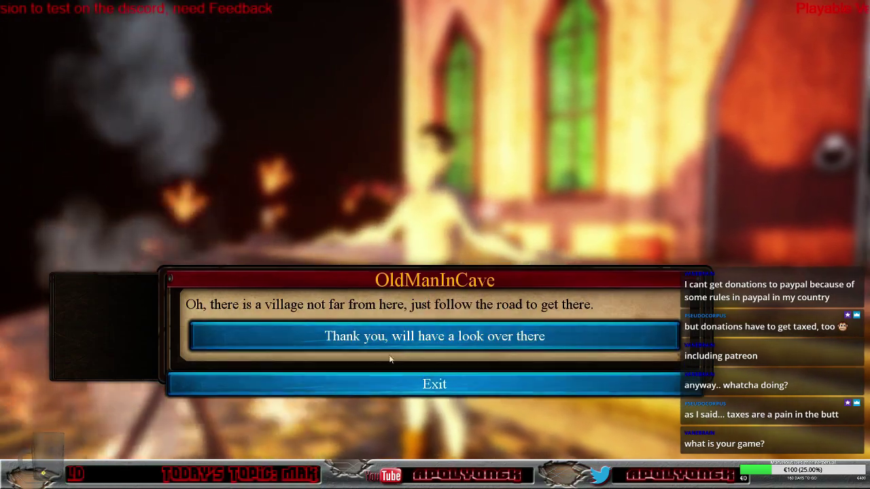
left_click(390, 343)
key("e")
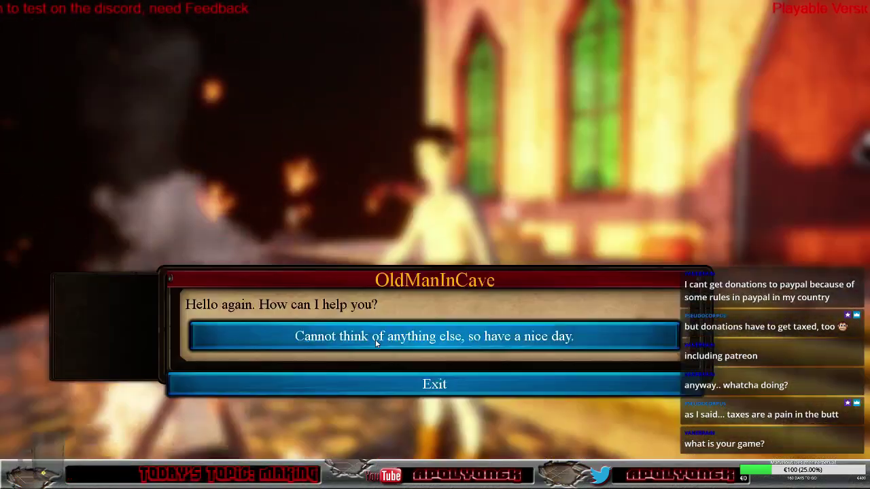
left_click(522, 334)
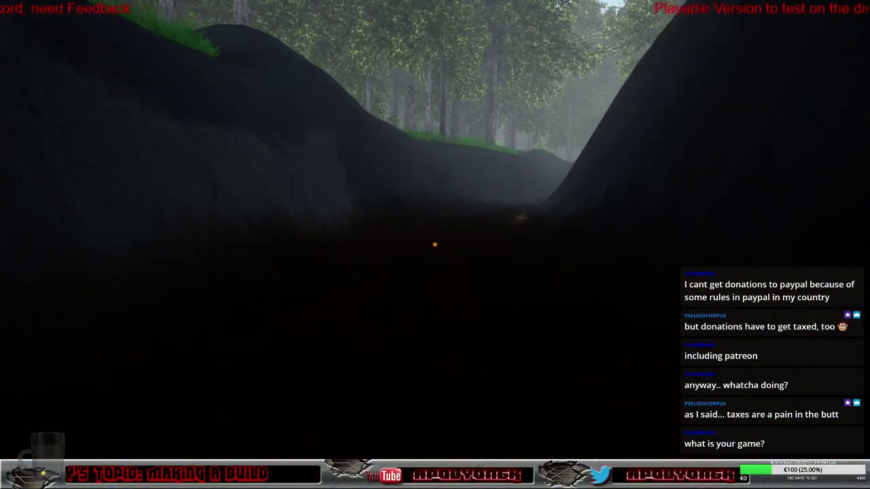
Follow the dark forest ravine path down to the town entrance beside the stone steps.
key("w")
key("w")
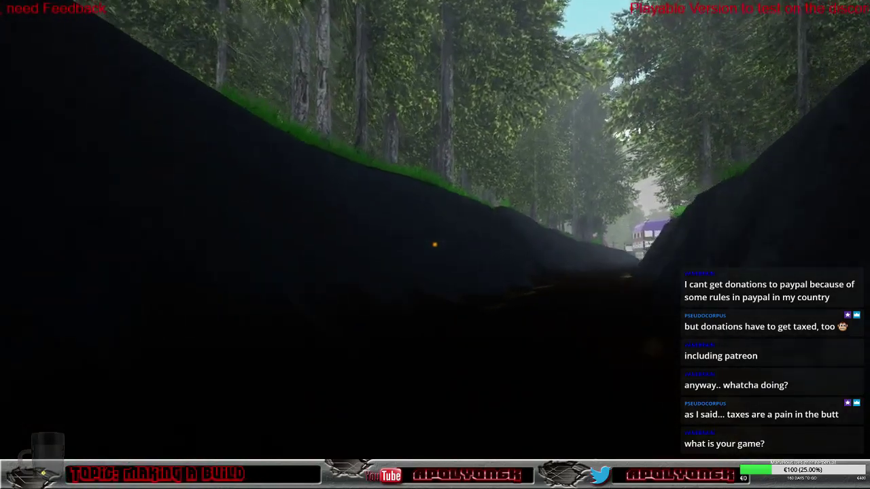
key("w")
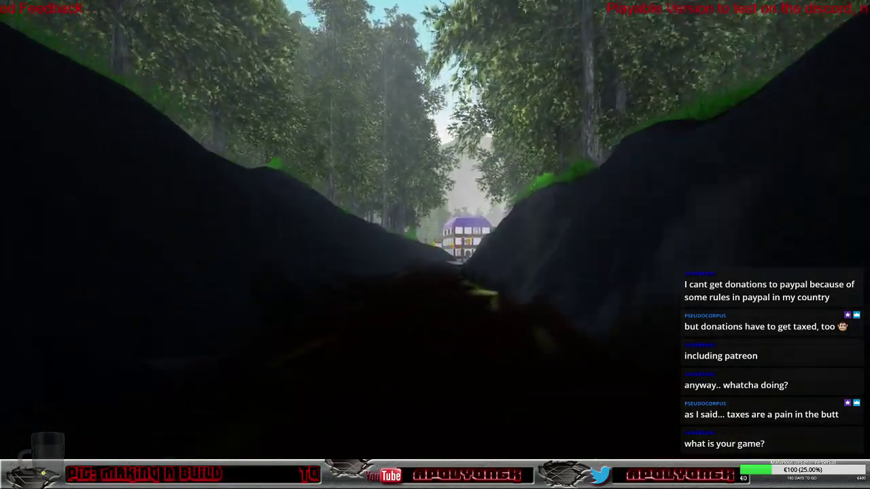
key("w")
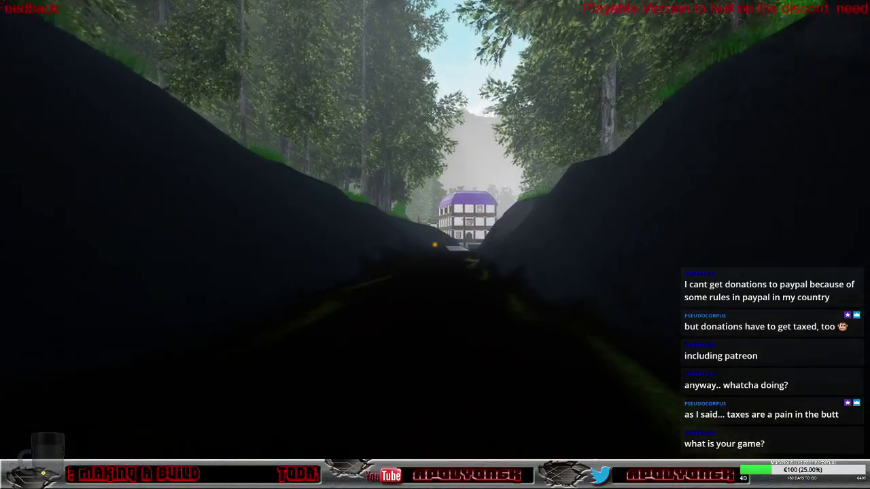
key("w")
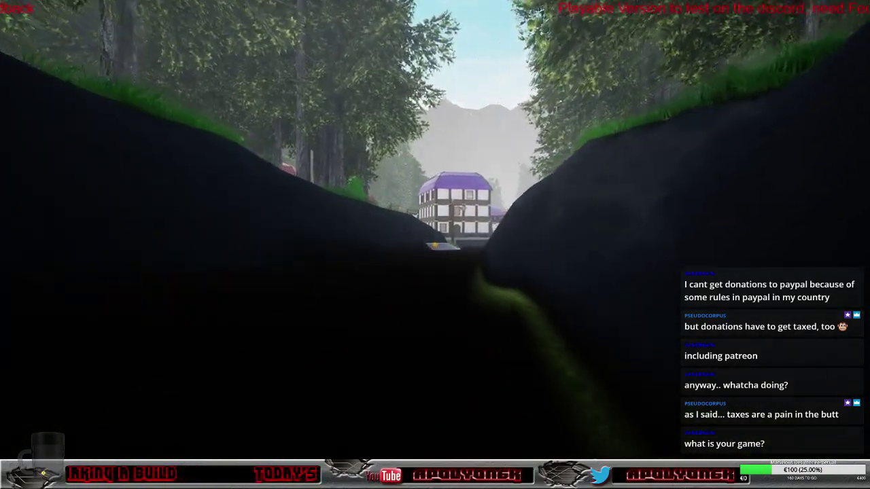
key("w")
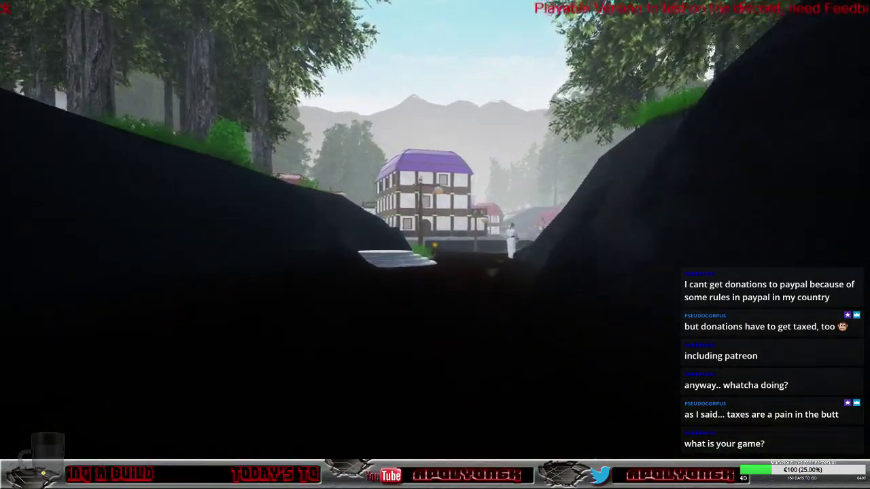
key("w")
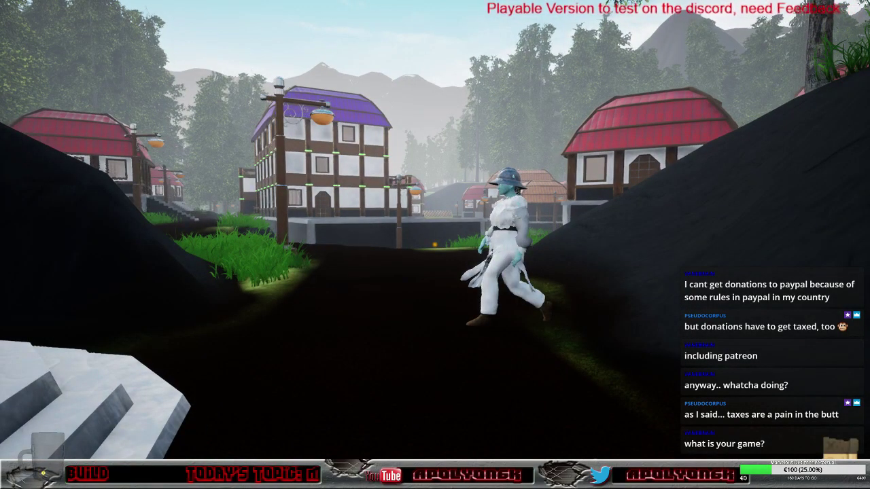
Talk to the WestGateGuard, answer "Just a traveller." and finish the conversation.
key("e")
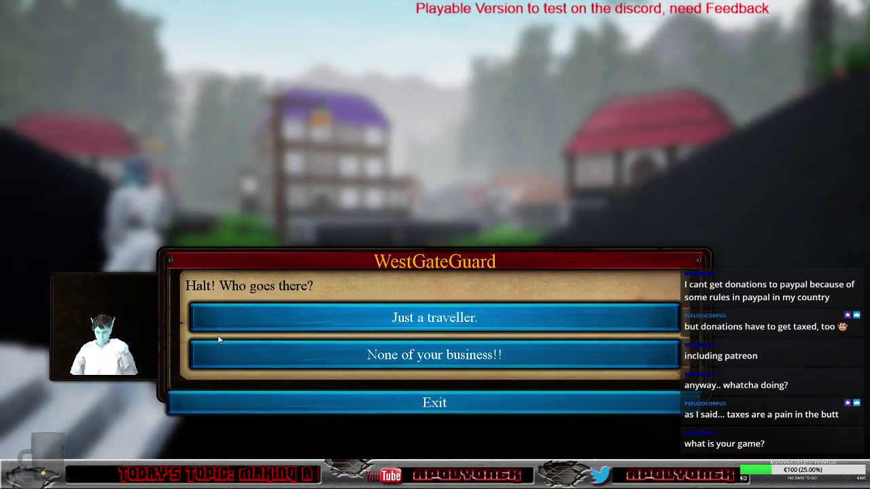
left_click(393, 319)
left_click(392, 335)
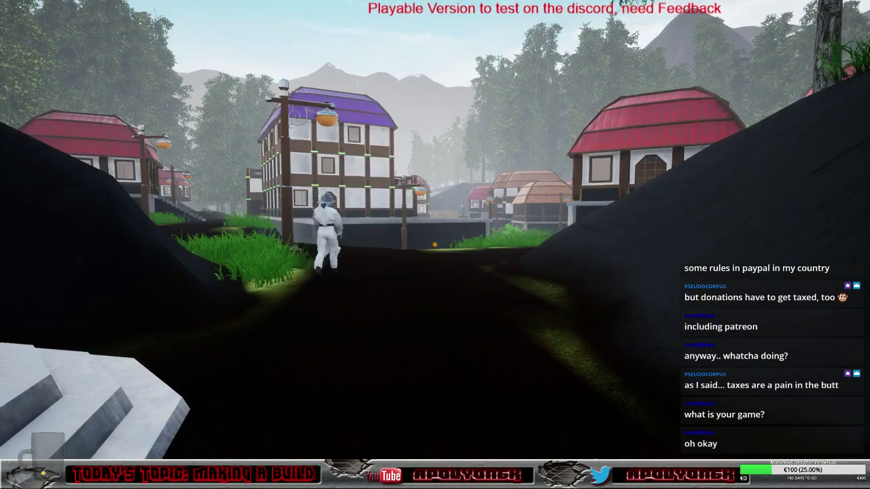
Walk from the gate into town, past the tall purple-roofed building, to the wooden market stalls.
key("w")
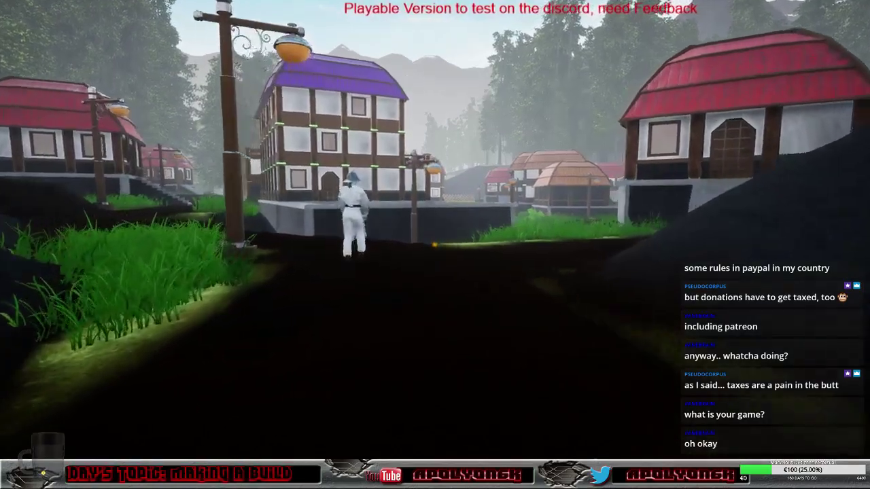
key("w")
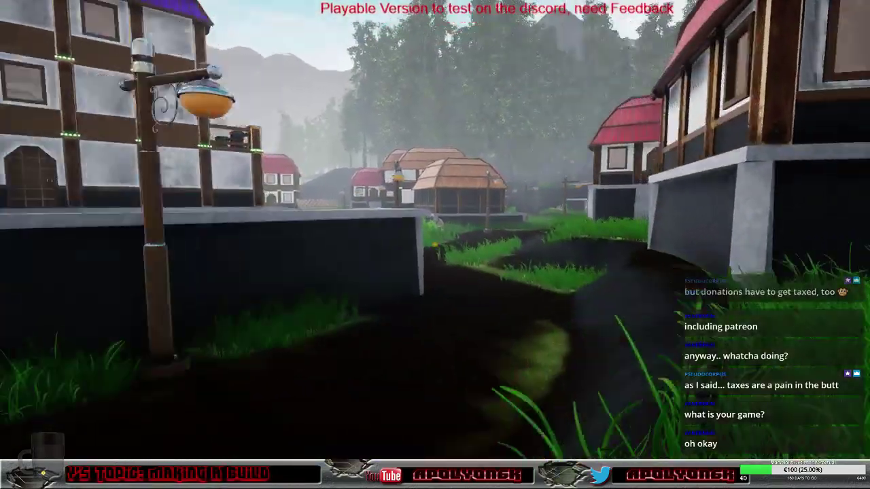
key("w")
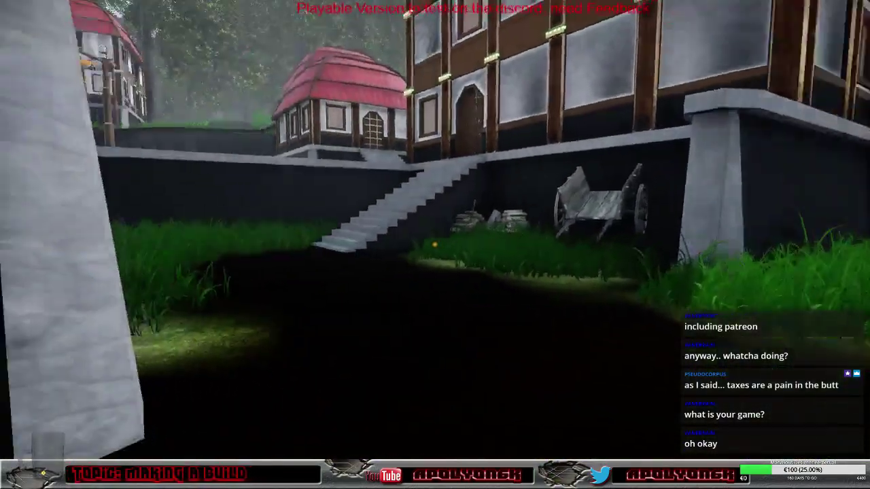
key("w")
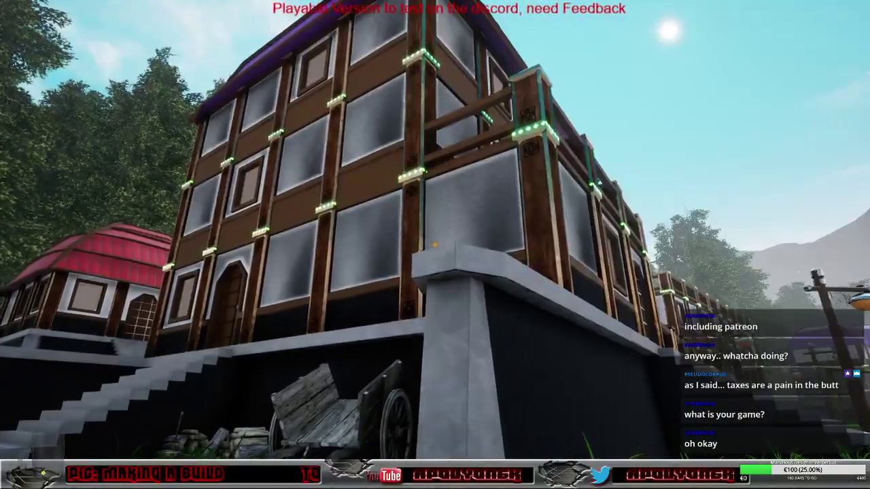
key("w")
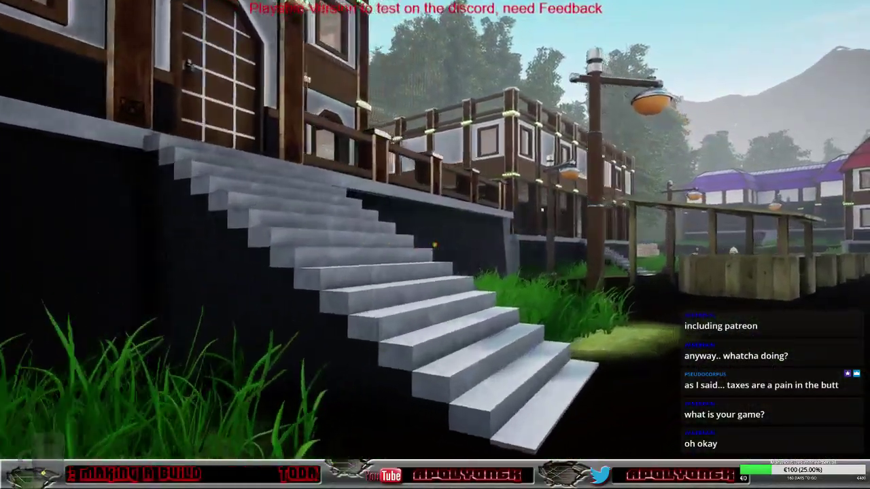
key("w")
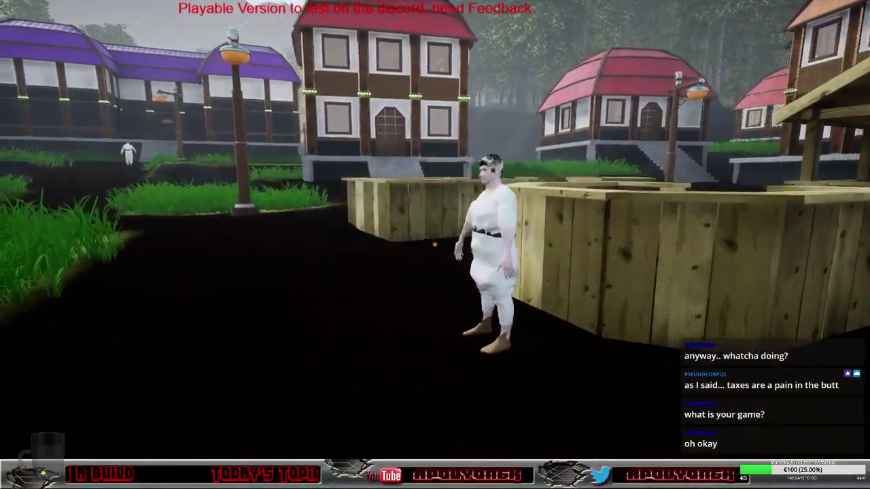
Explore the town square around the market stalls, the surrounding houses and the patterned round stone platform.
key("w")
key("w")
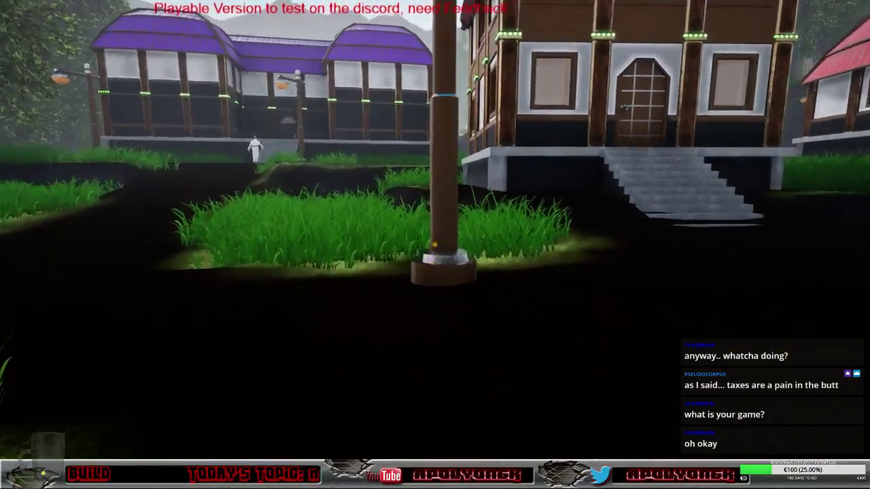
key("w")
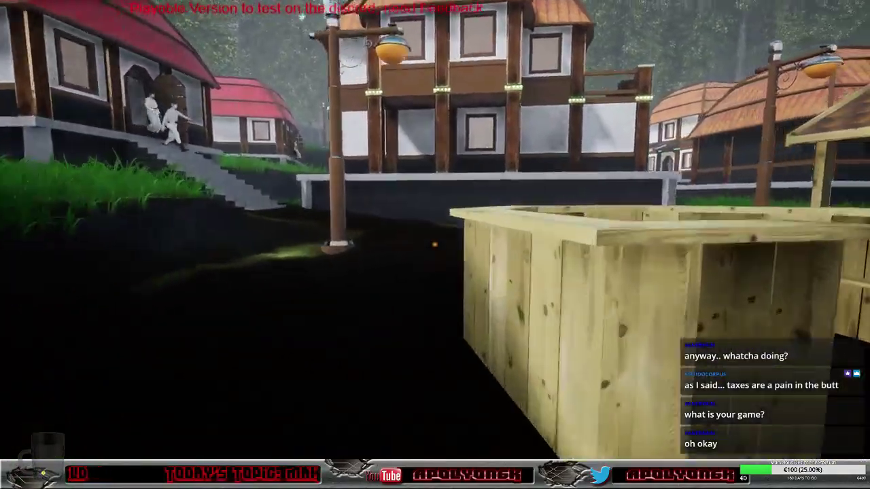
key("w")
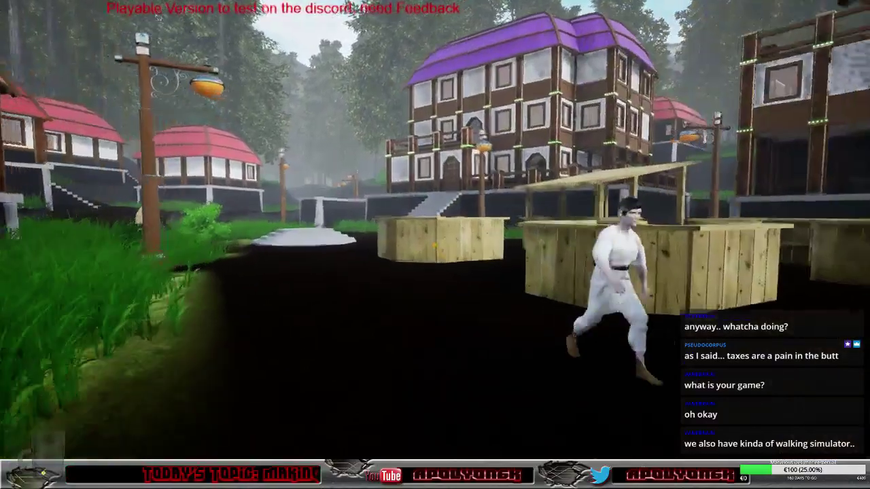
key("w")
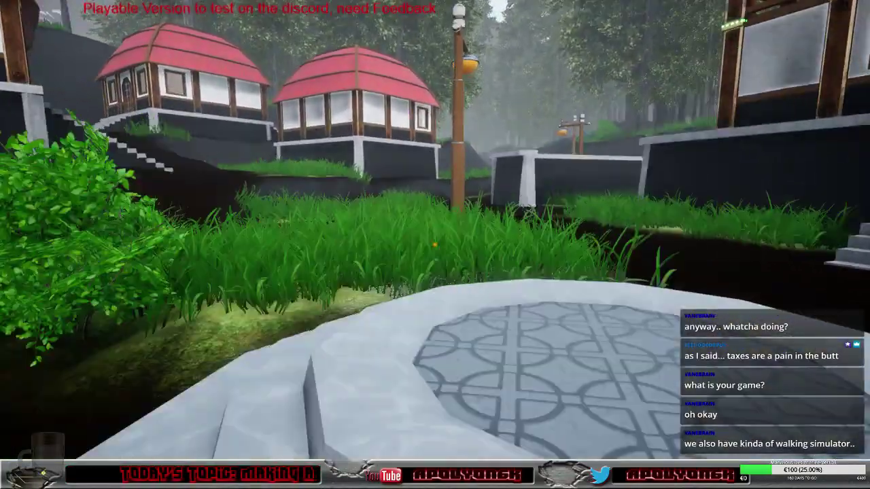
key("v")
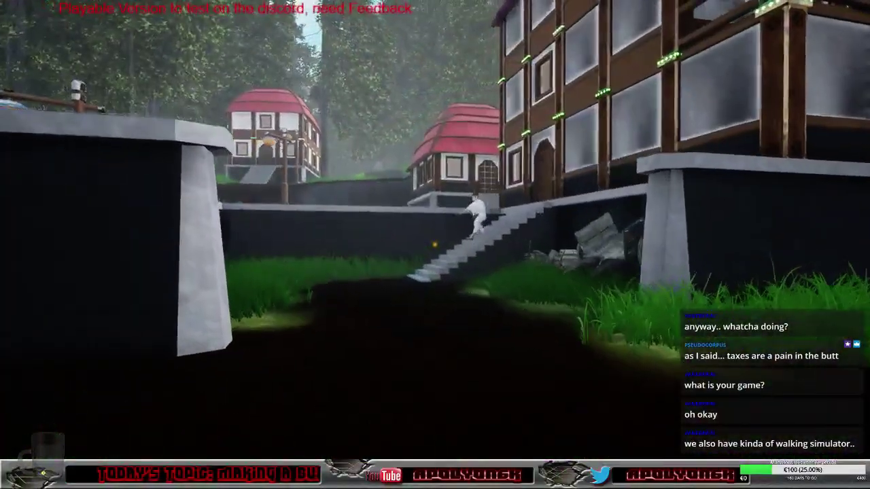
Approach the Innkeeper by the inn stairs, ask "That is terrible, where do you get your beer from?" and reply "Thanks.".
key("w")
key("w")
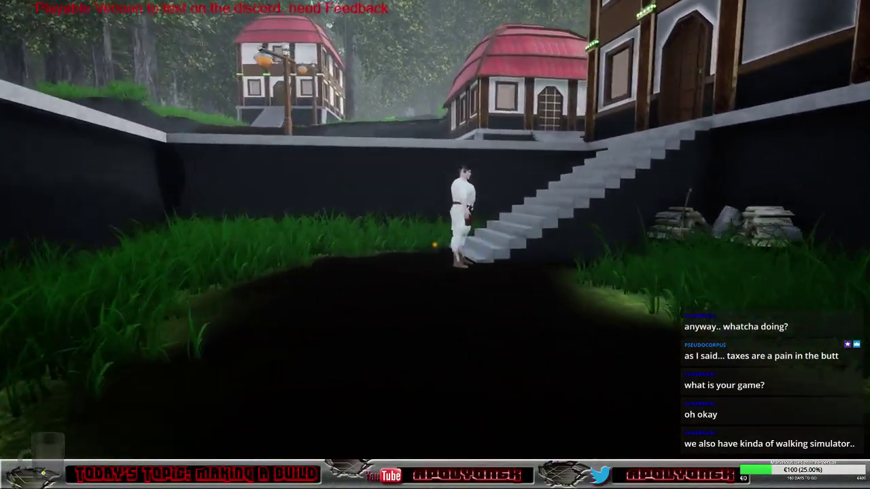
key("e")
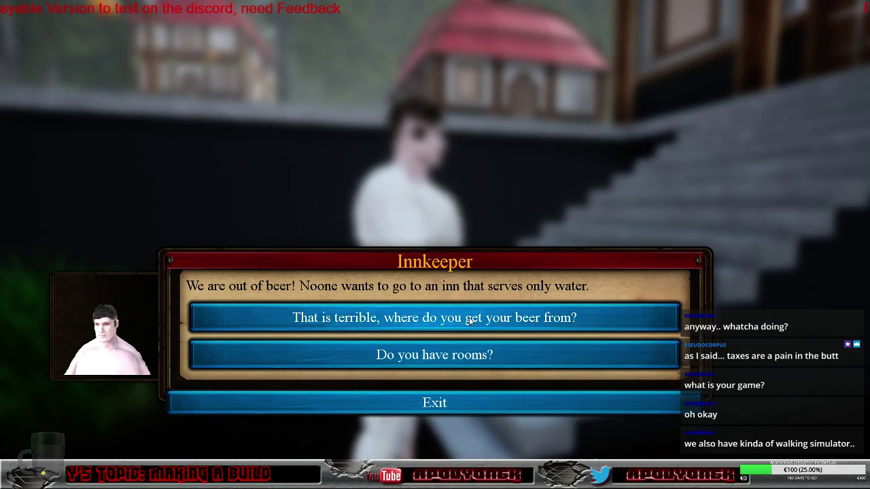
left_click(448, 323)
left_click(462, 330)
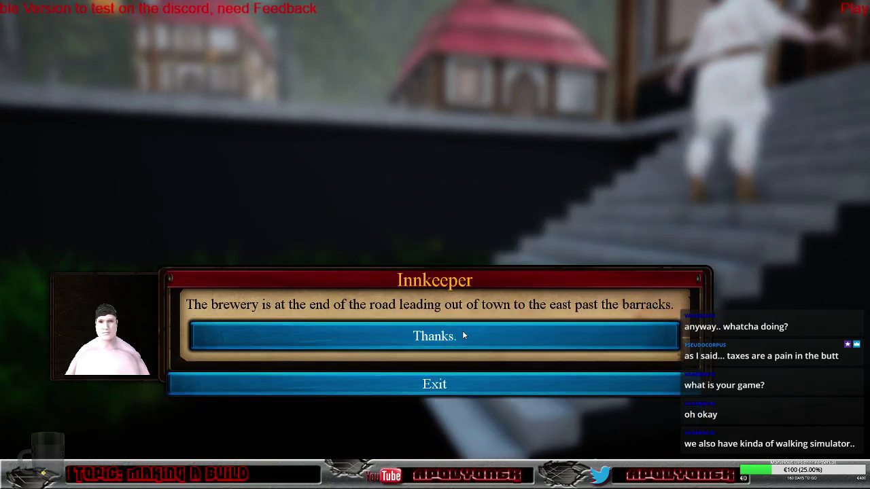
left_click(465, 330)
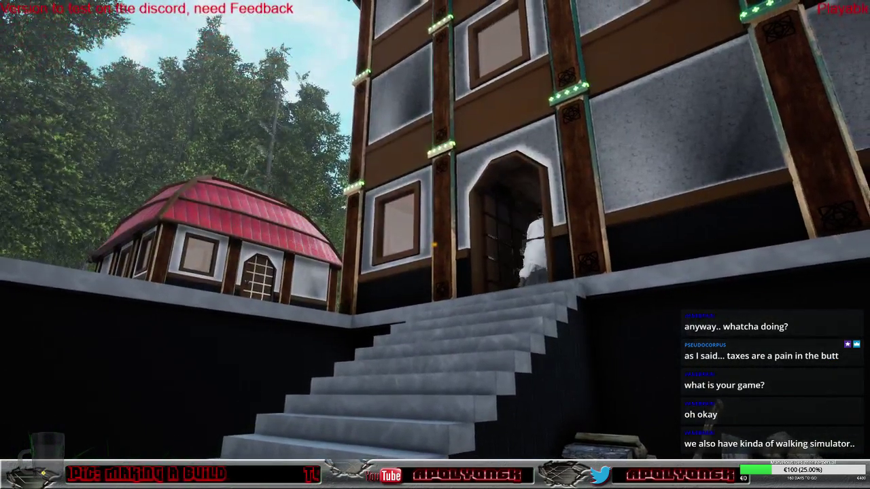
Check the inn's staircase and entrance, and walk back through town to the market stalls.
key("w")
key("s")
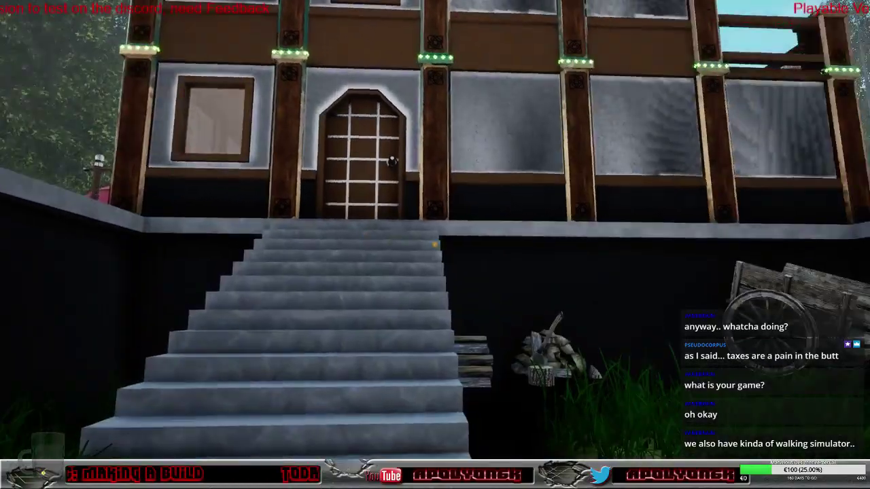
key("w")
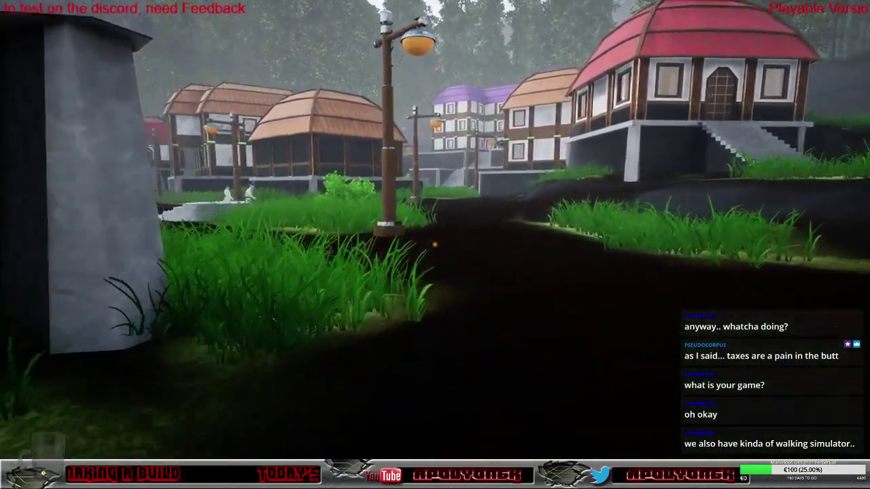
key("w")
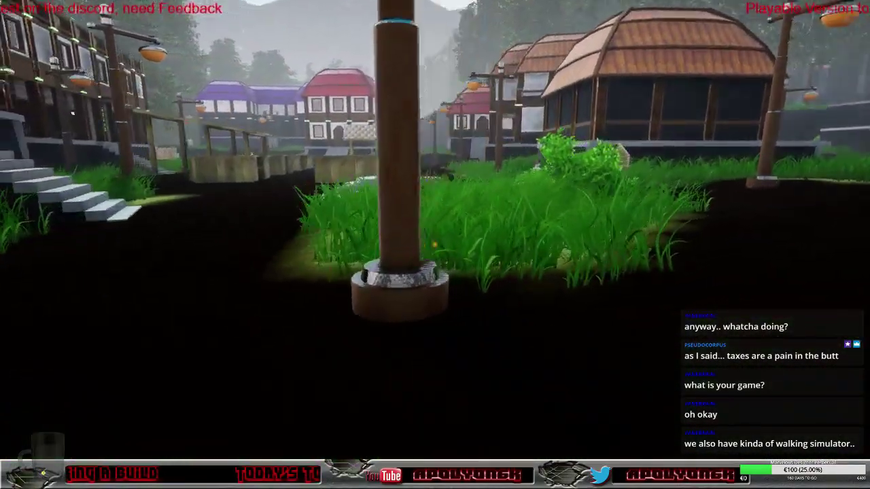
key("w")
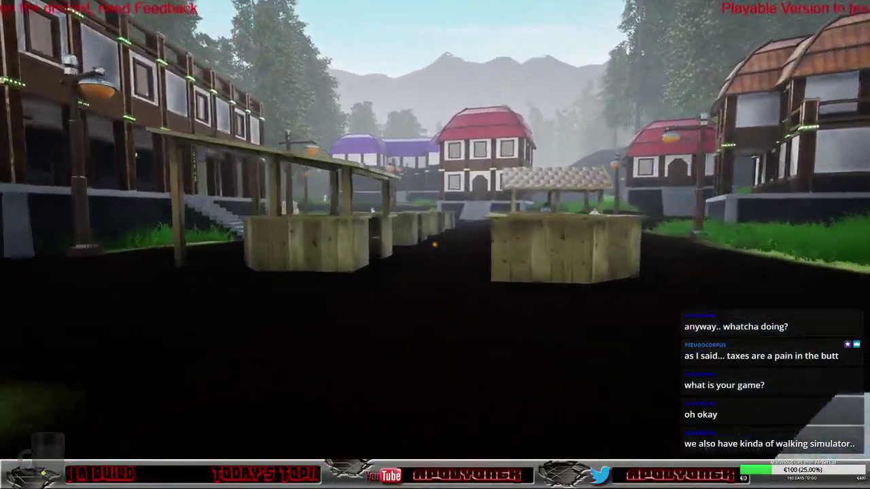
key("w")
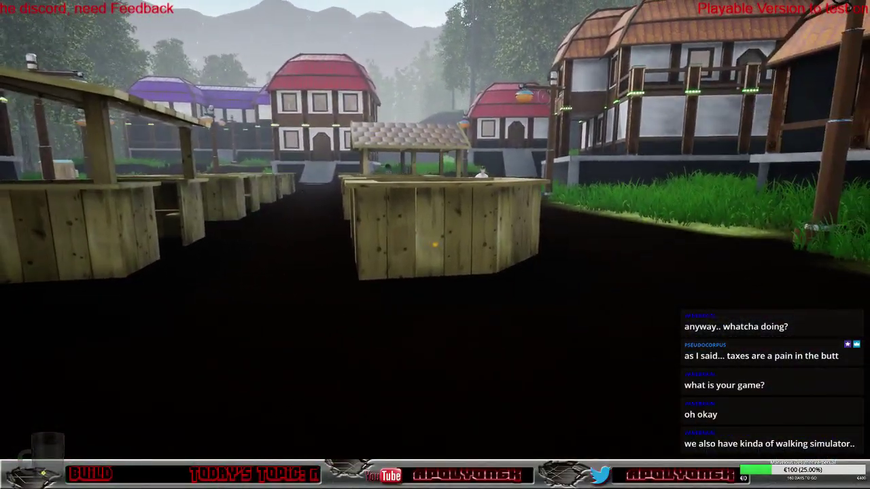
key("w")
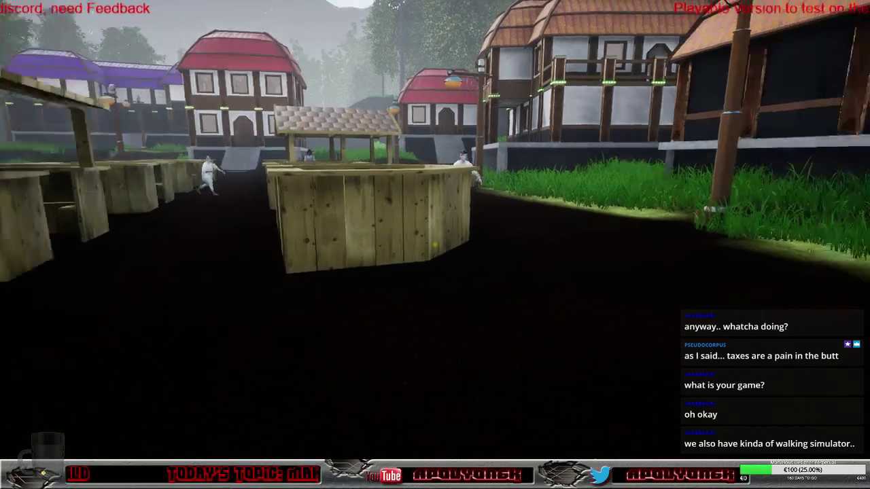
Walk up to the villagers beside the market stalls, talk to the OldMiner and exit the dialogue.
key("w")
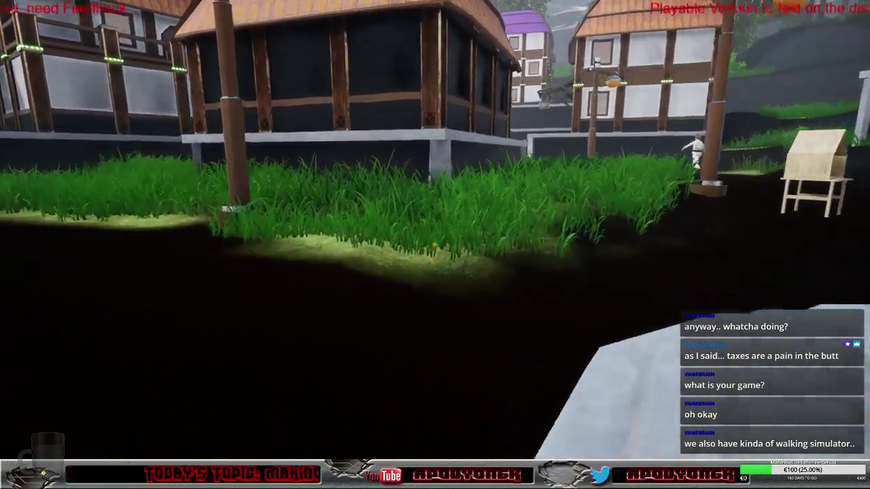
key("w")
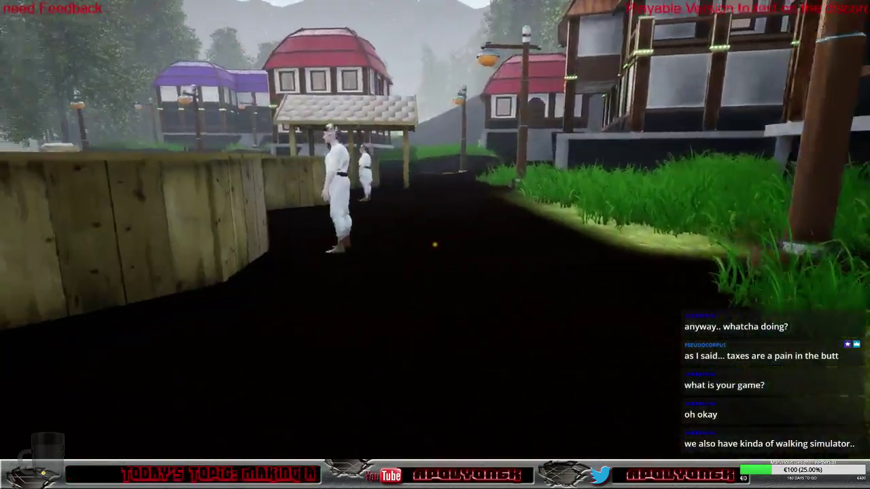
key("e")
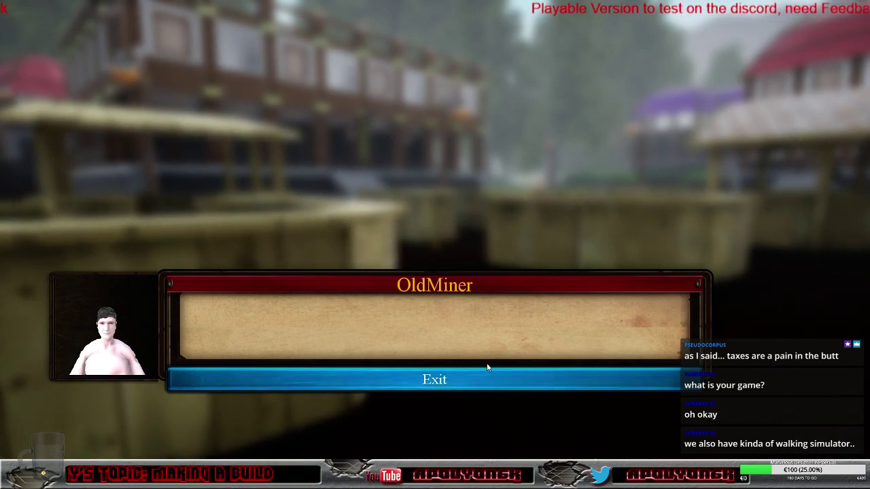
left_click(495, 379)
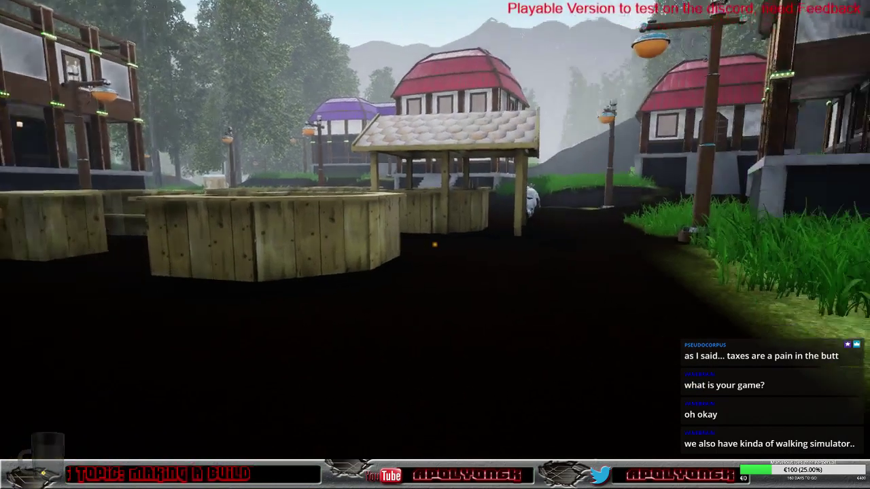
Walk past the market stalls and villagers to the notice board and try to examine its scrolls.
key("w")
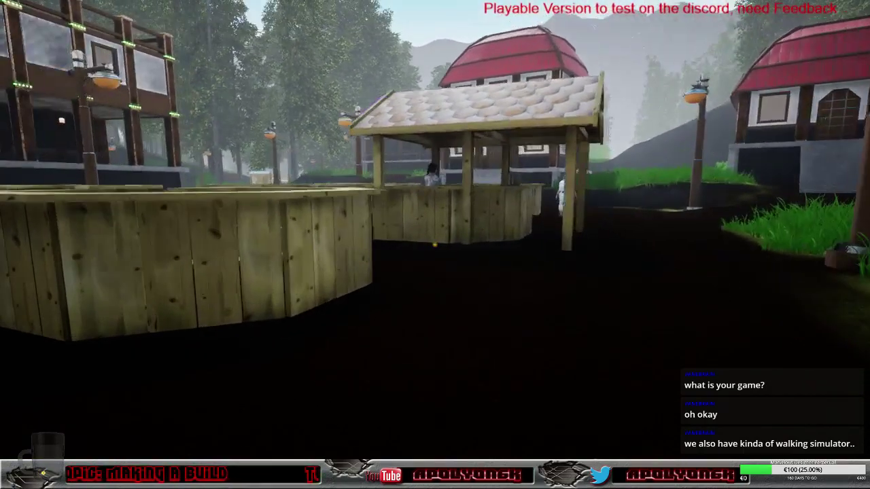
key("w")
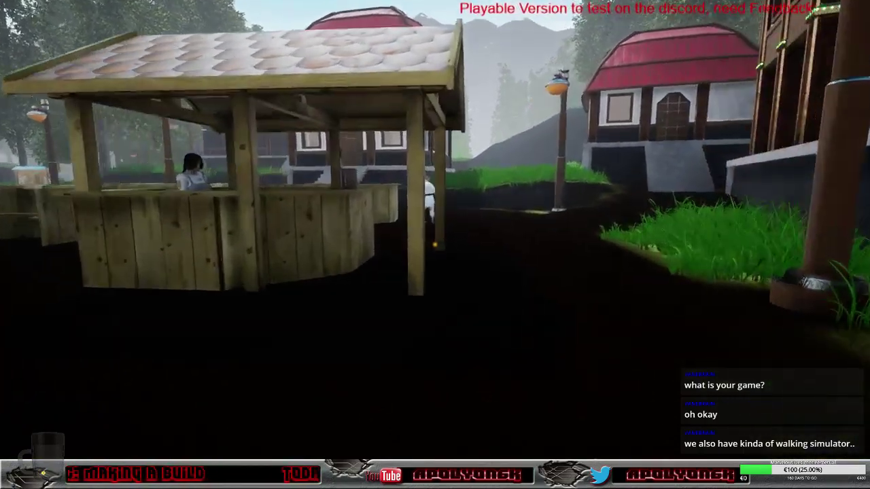
key("w")
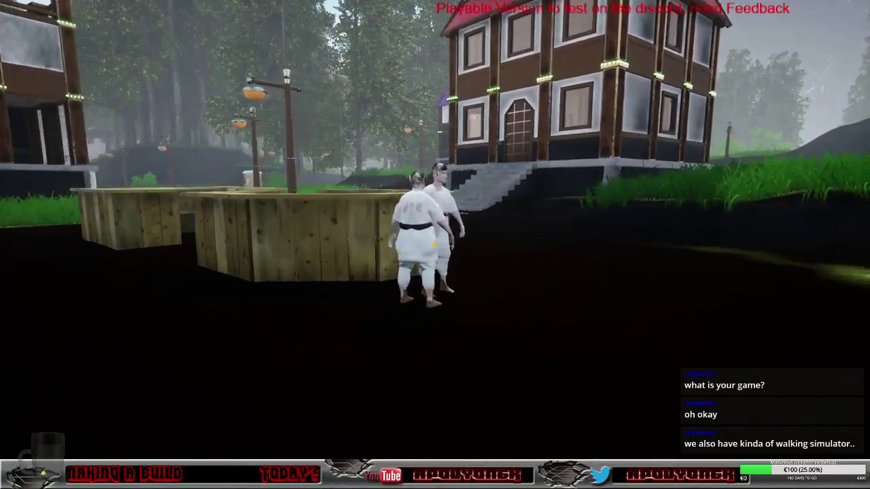
key("w")
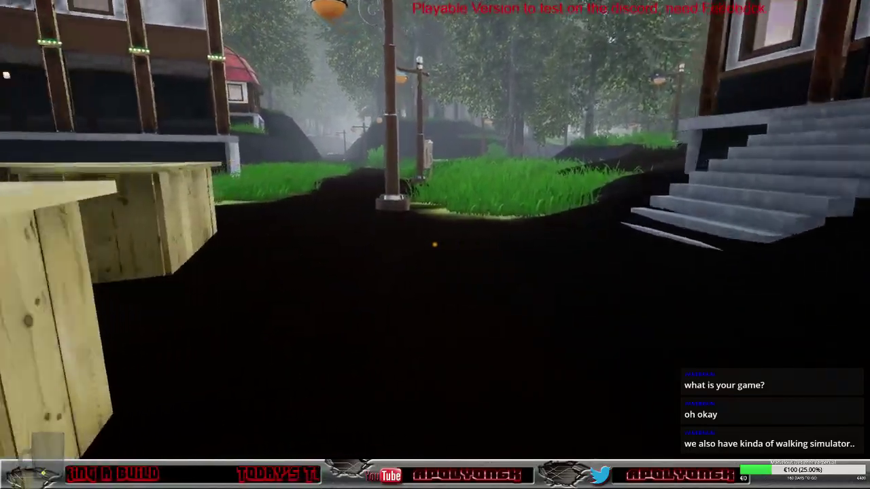
key("w")
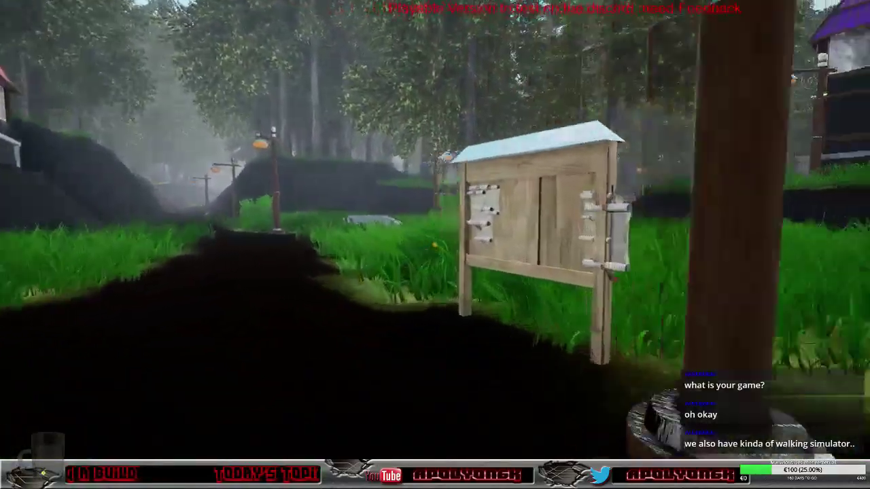
key("w")
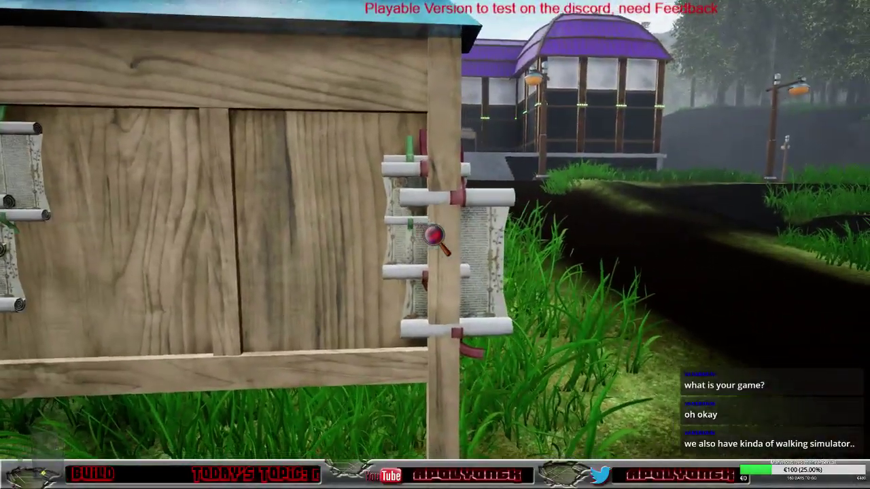
key("e")
left_click(445, 278)
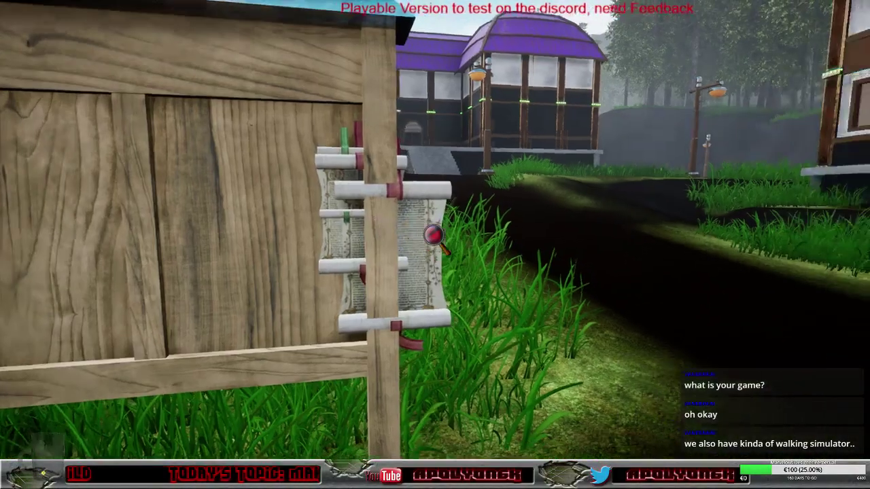
key("e")
left_click(439, 272)
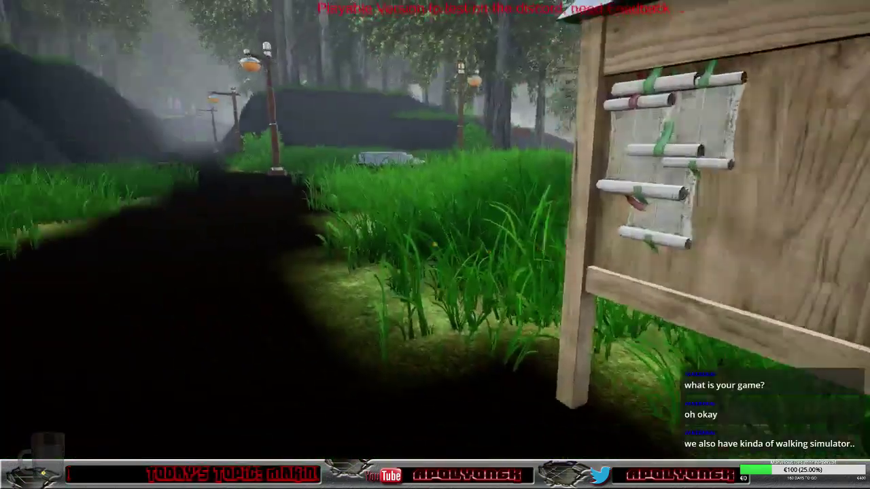
Follow the dirt path from the notice board past the round stone platform towards the edge of town.
key("w")
key("w")
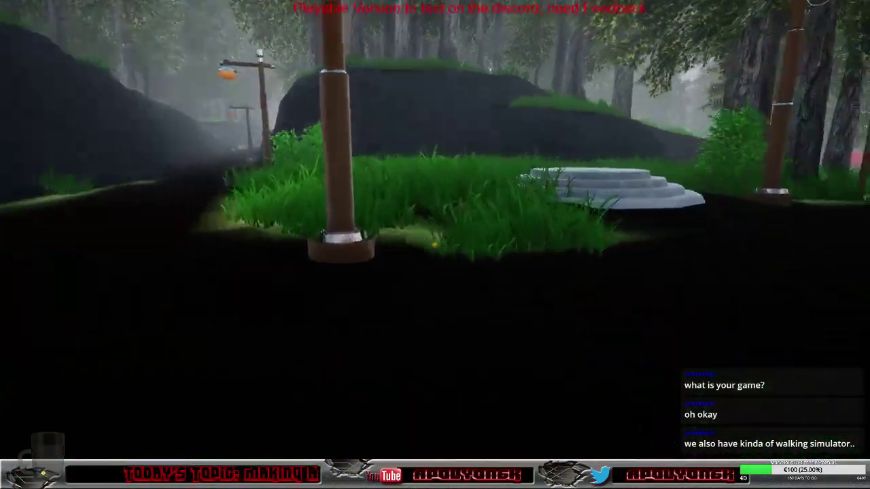
key("w")
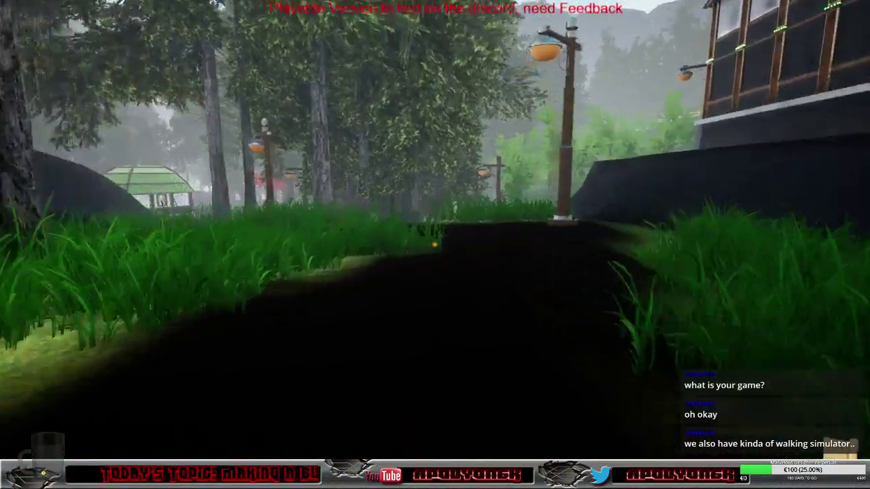
key("w")
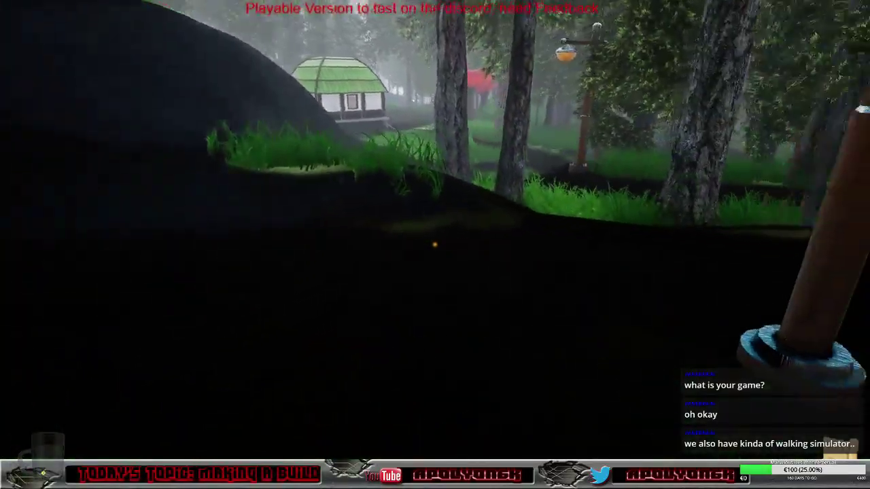
Review the objectives of the Get Beer and Find Magic Ale Recipe quests in the quest log and close it.
key("q")
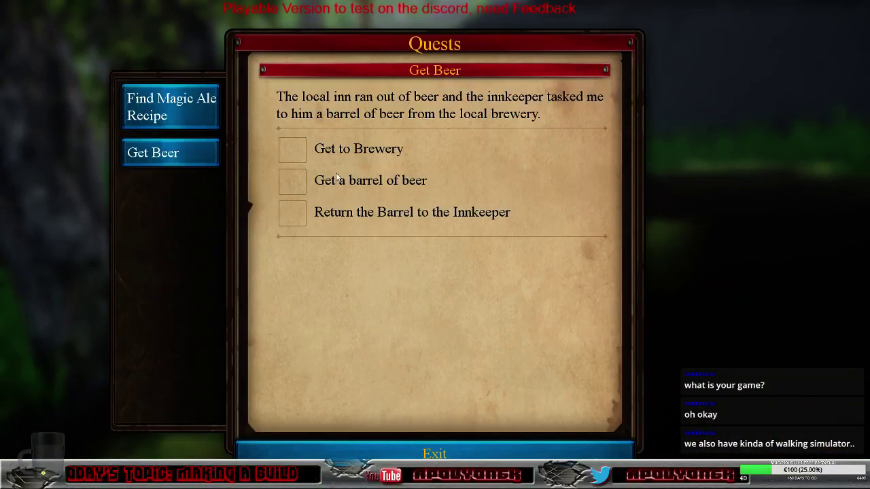
left_click(172, 114)
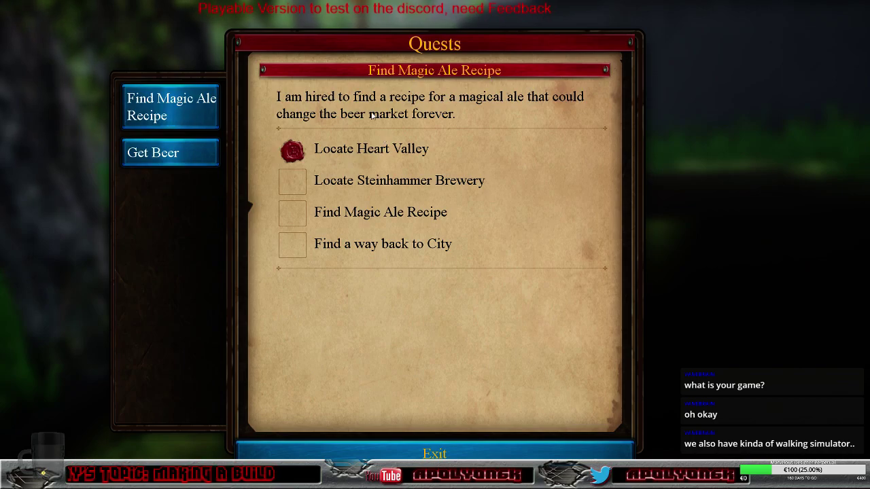
left_click(185, 148)
left_click(184, 123)
left_click(182, 150)
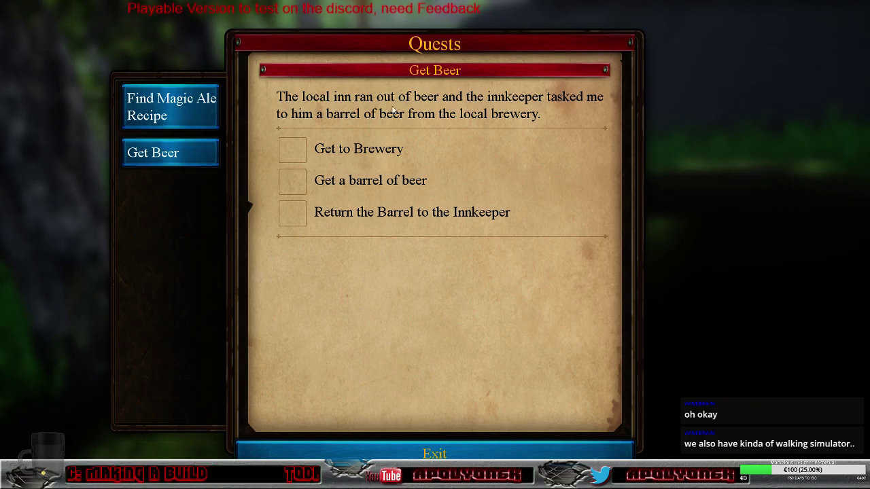
left_click(166, 115)
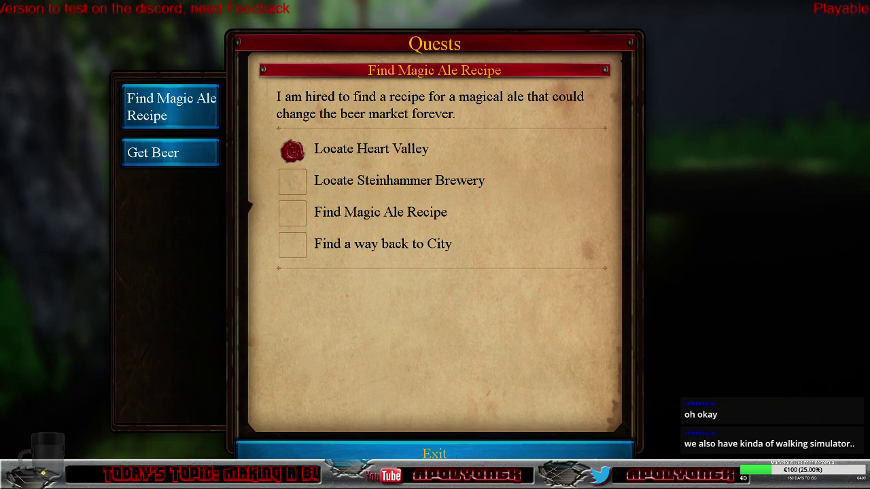
key("Escape")
Walk a little further, read the journal's "Fallen from the sky" and "Ancient Temple" entries, and close it.
key("w")
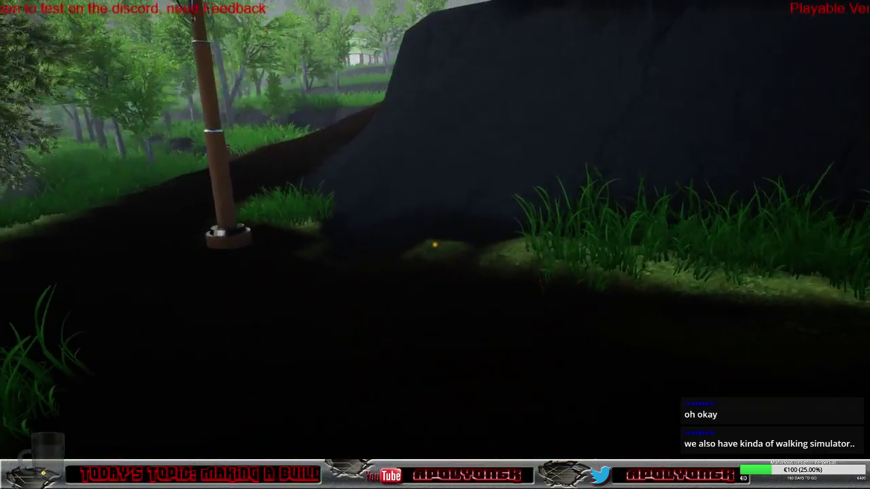
key("j")
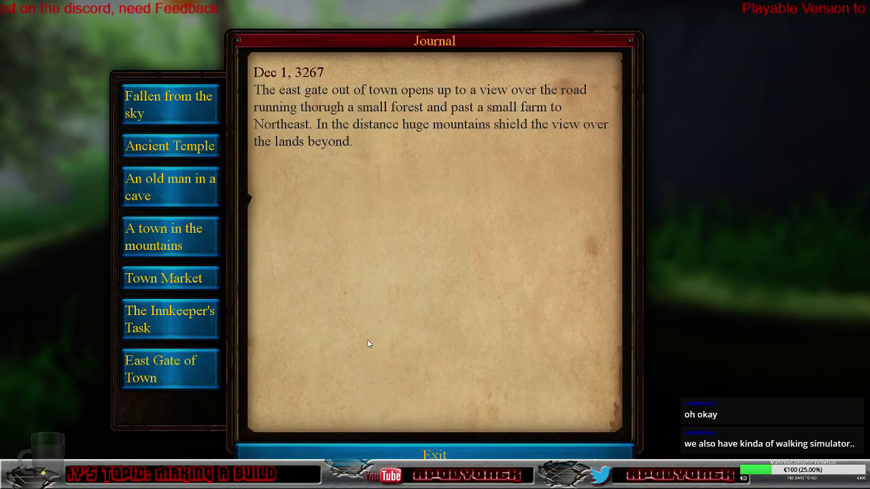
left_click(191, 125)
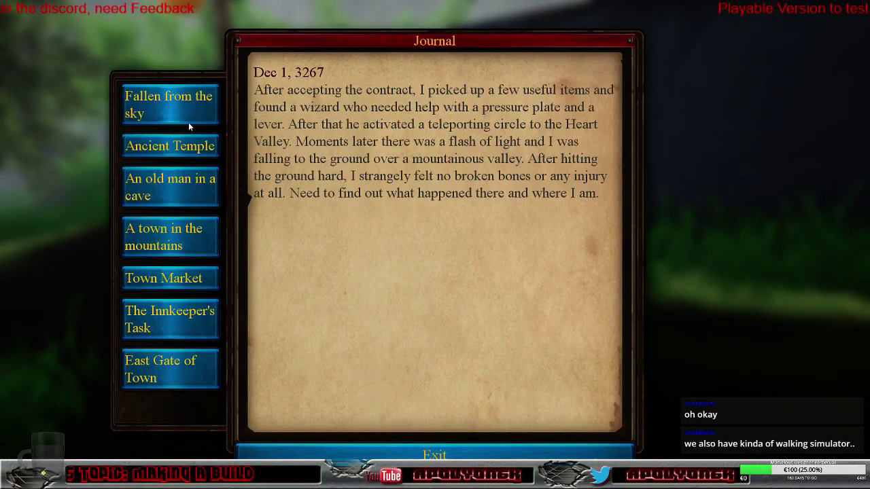
left_click(183, 144)
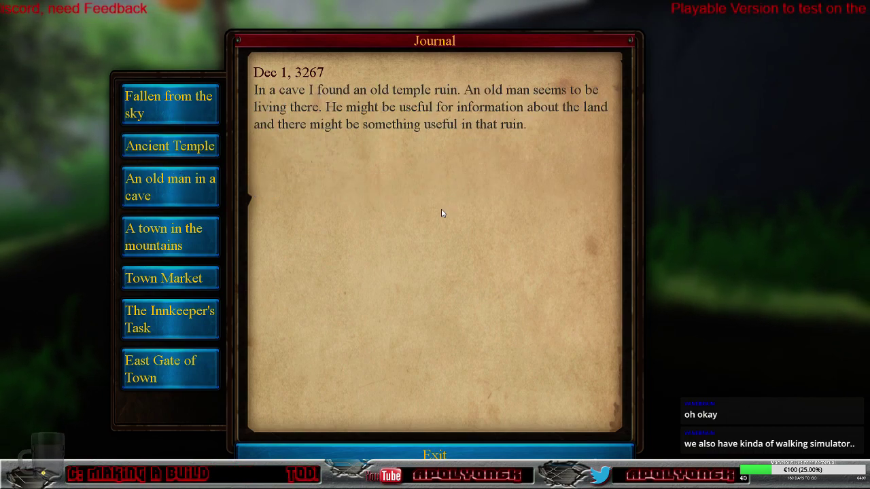
left_click(435, 453)
Read the Heart Valley and Town entries in the World Lore and close it.
key("l")
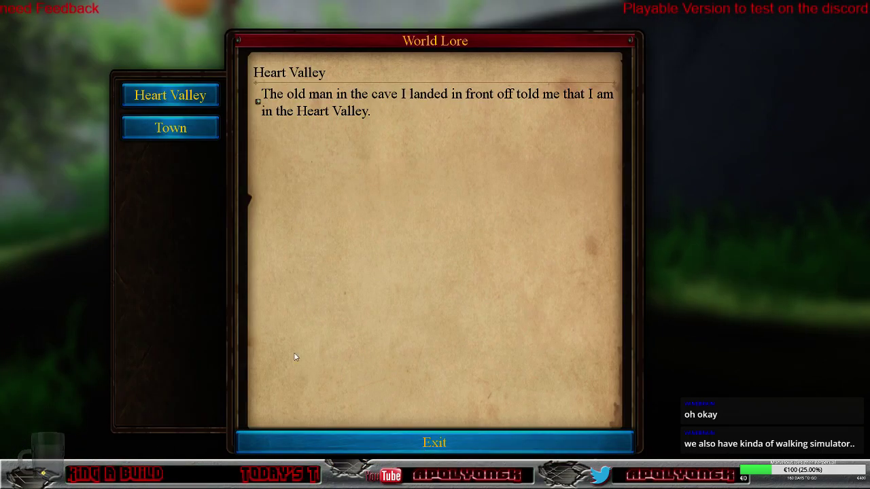
left_click(194, 129)
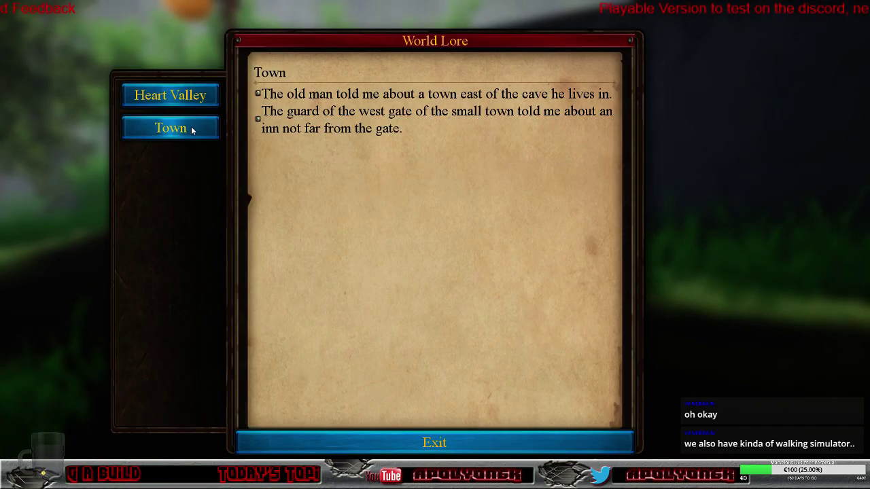
left_click(184, 108)
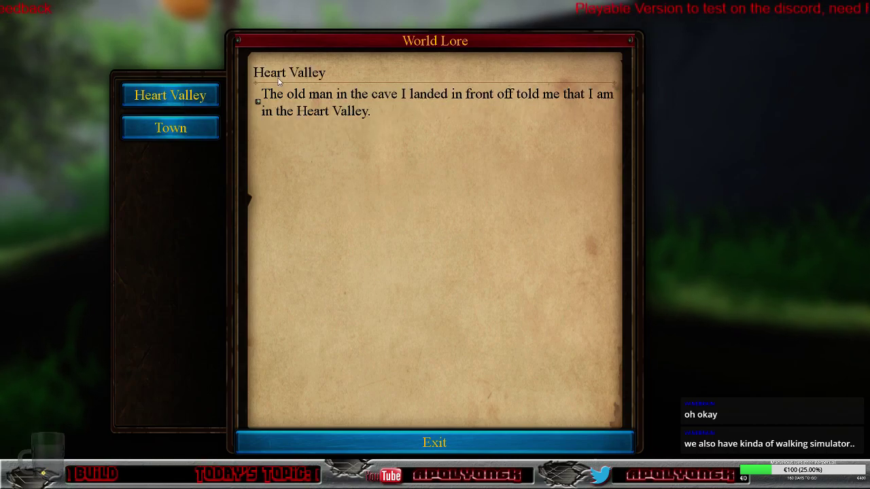
left_click(195, 134)
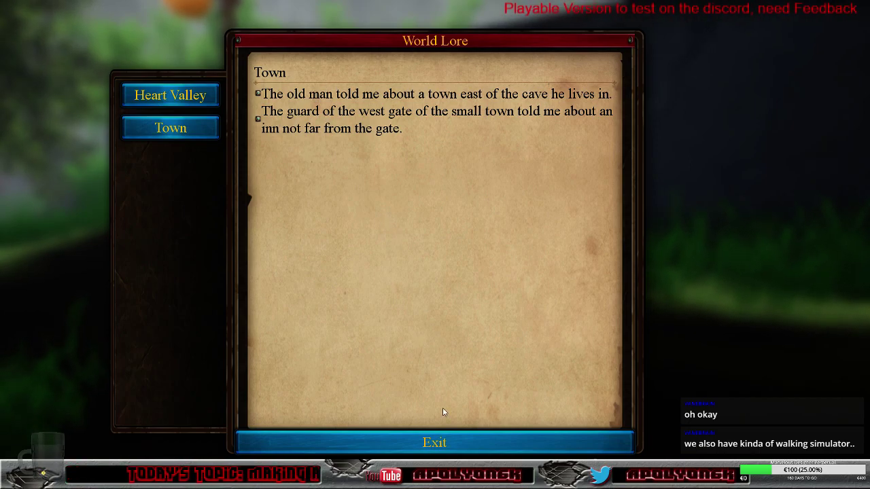
left_click(435, 443)
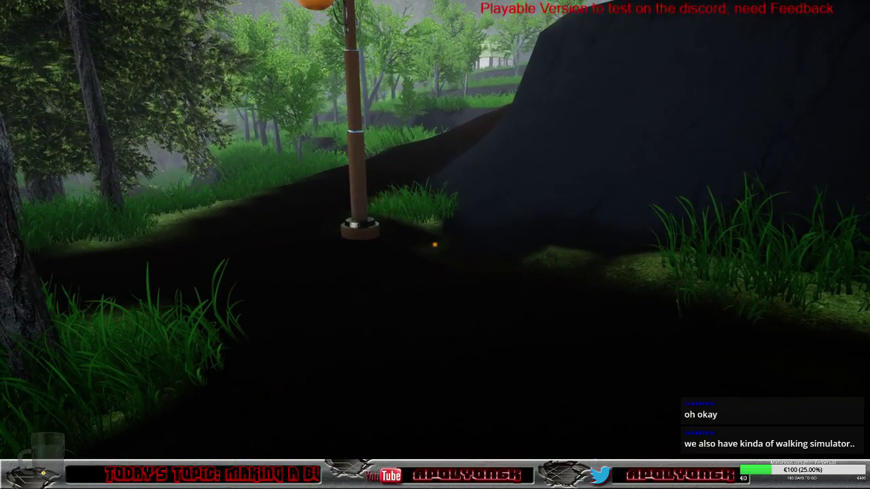
Inspect the Teleport Crystal, Tutorial Key and Light Crystal in the inventory, rotating each 3D preview.
key("i")
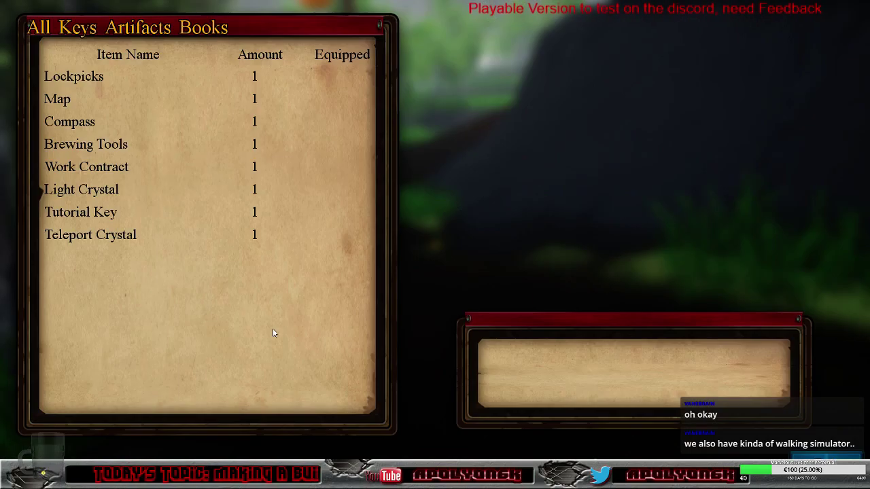
left_click(116, 238)
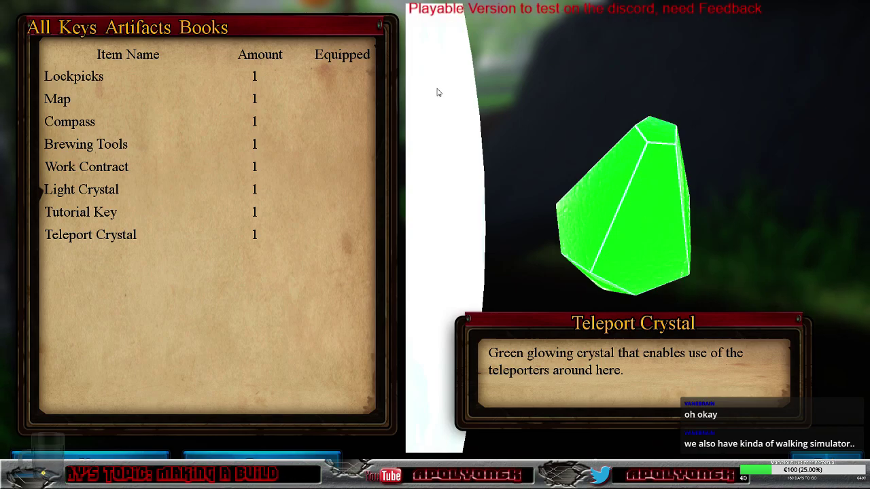
left_click_drag(659, 244, 576, 208)
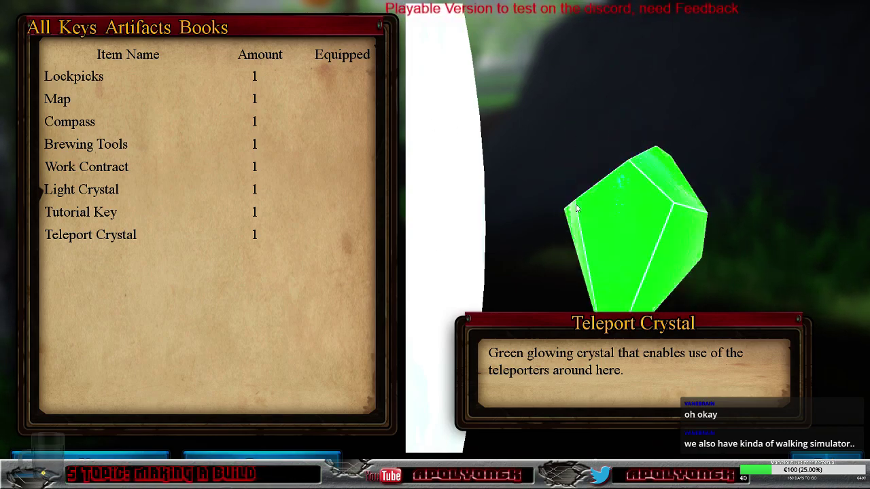
left_click(138, 209)
left_click_drag(701, 239, 651, 128)
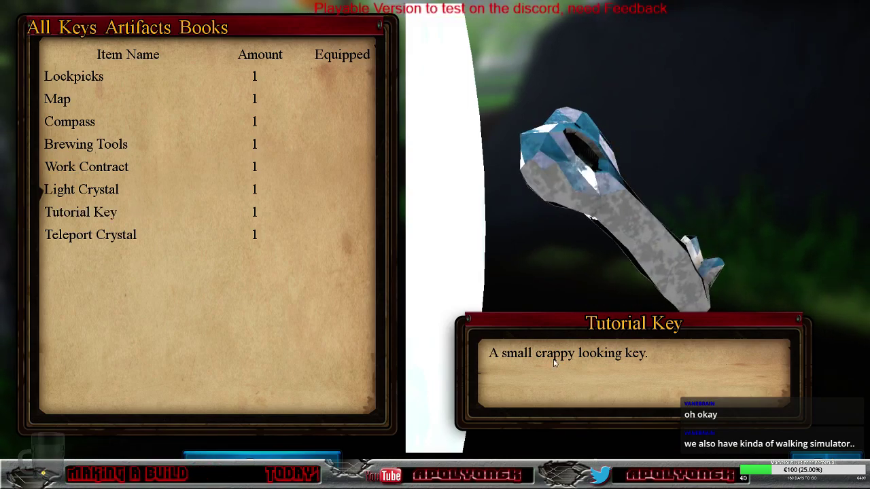
left_click(82, 190)
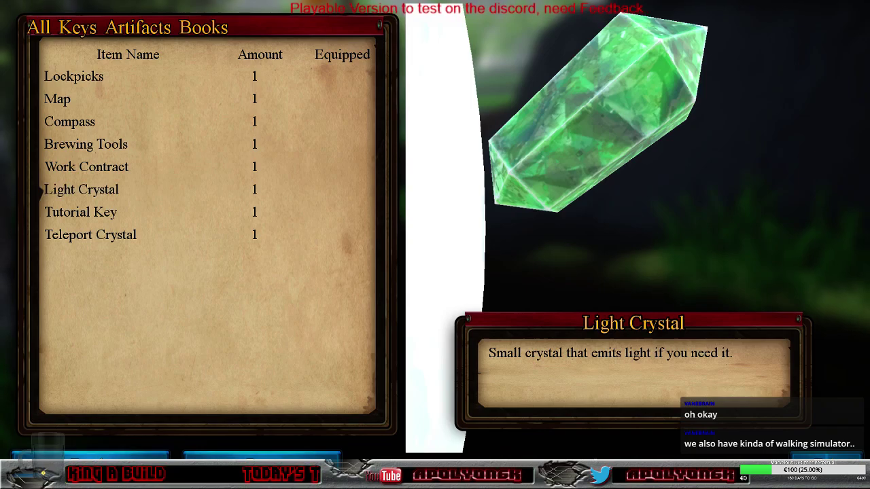
left_click_drag(658, 151, 530, 151)
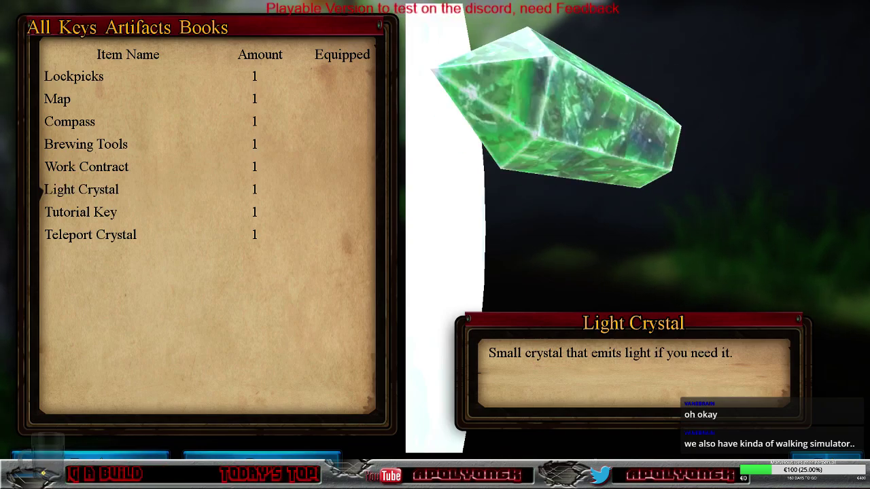
Rotate the Work Contract's preview, read its full text and return to the inventory.
left_click(107, 173)
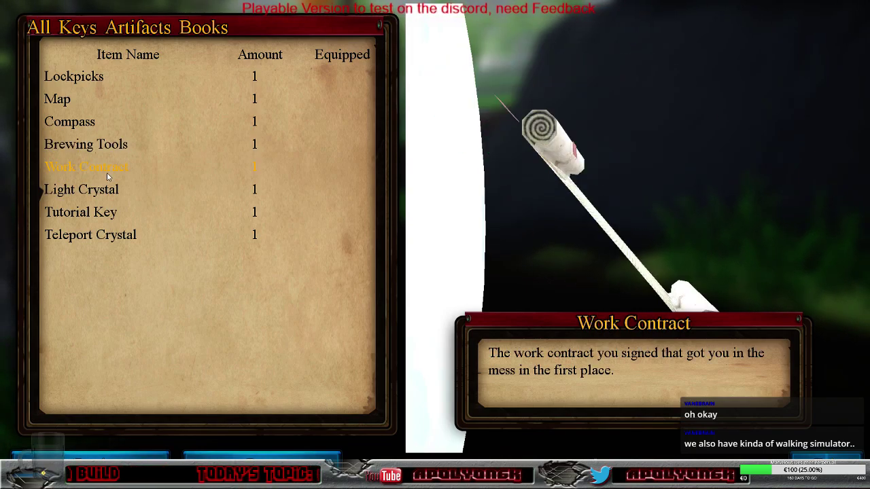
left_click_drag(605, 198, 469, 207)
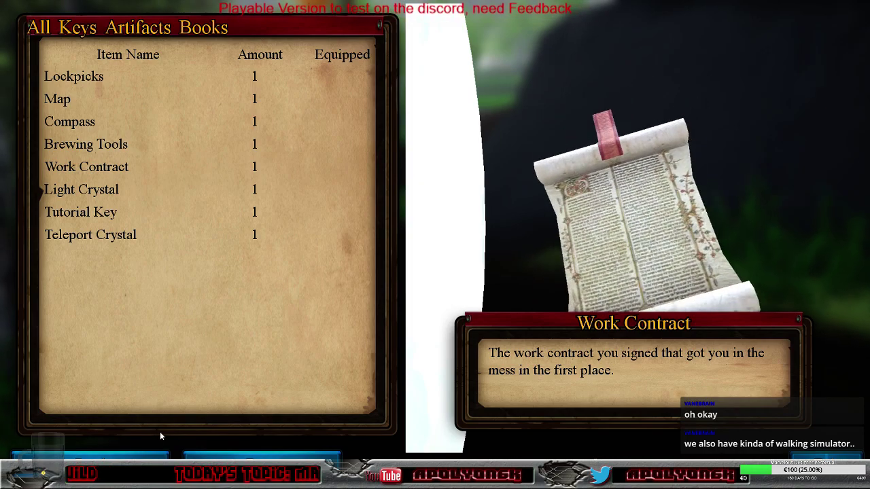
left_click(139, 459)
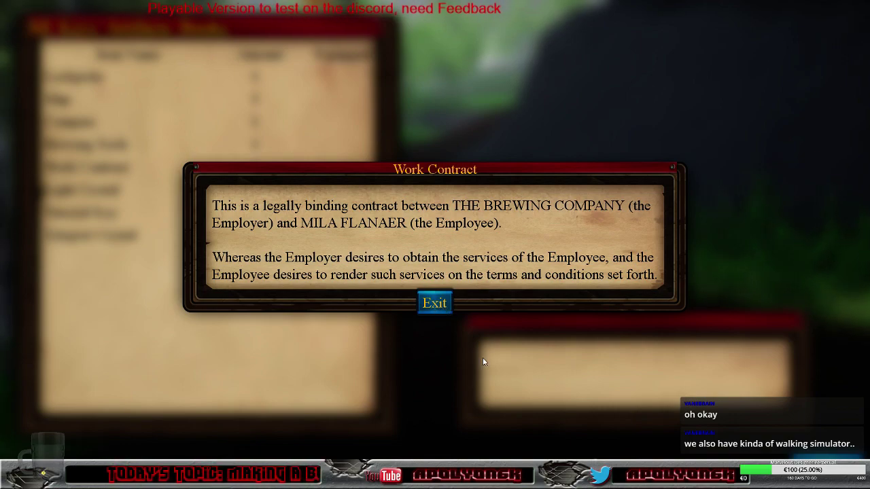
left_click(435, 304)
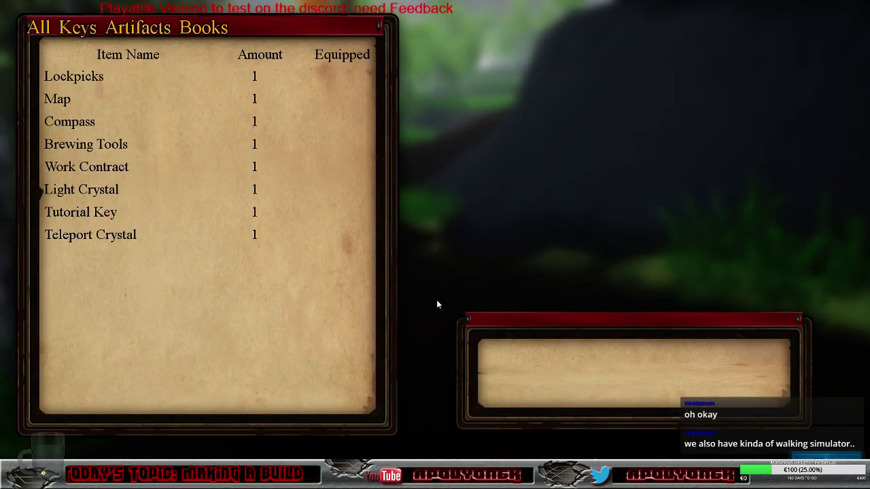
Inspect the Lockpicks and Map entries in the inventory and close it.
left_click(66, 98)
left_click(85, 80)
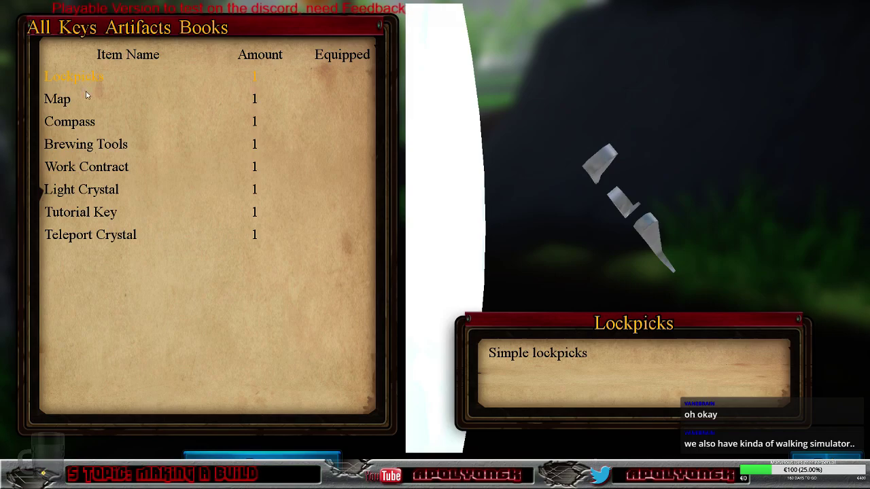
left_click(77, 101)
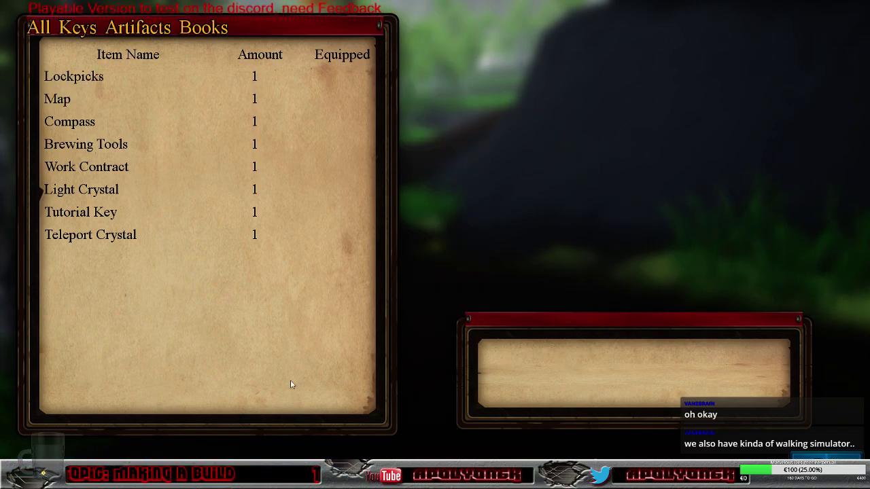
left_click(803, 457)
Walk through the town past the green-roofed house and along the large purple-roofed building to the lamp-lit forest path.
key("w")
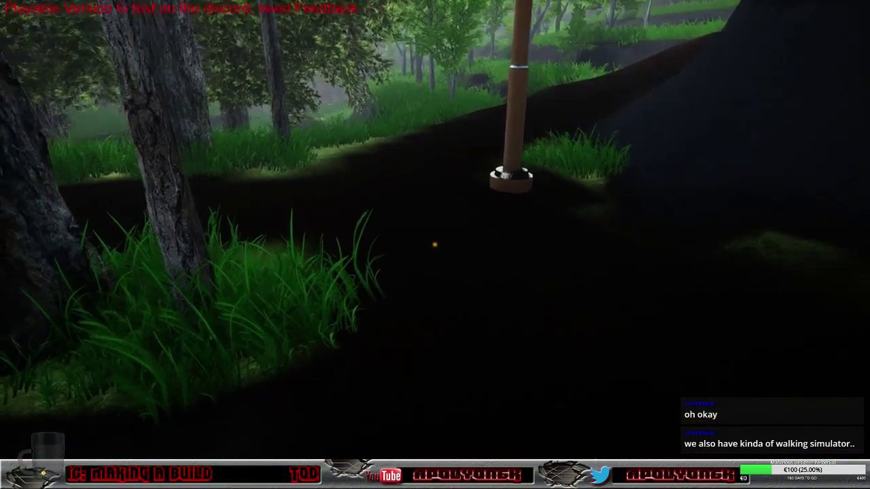
key("w")
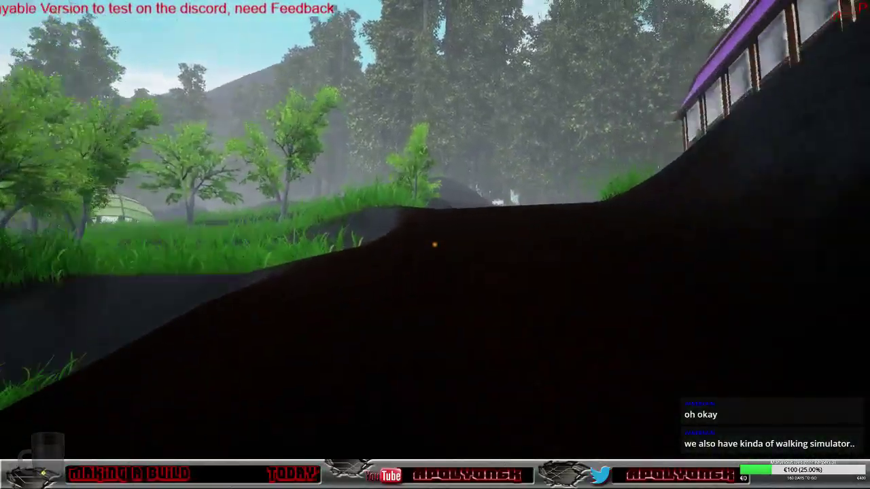
key("w")
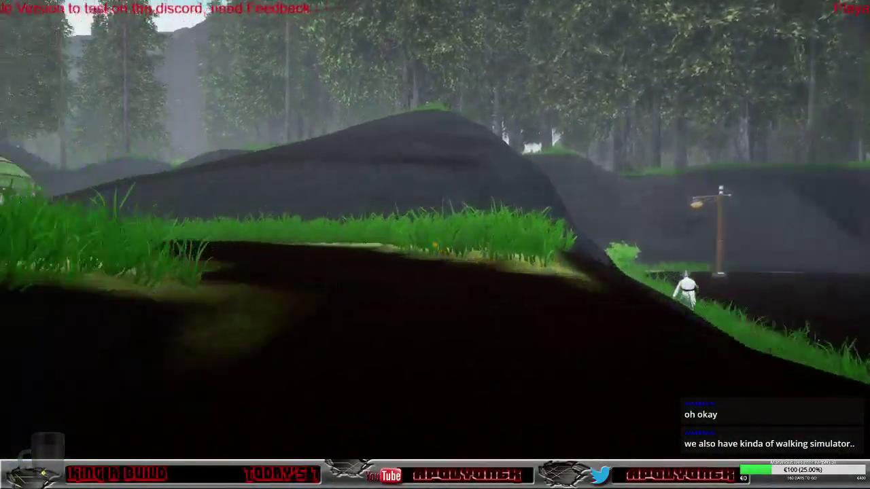
key("w")
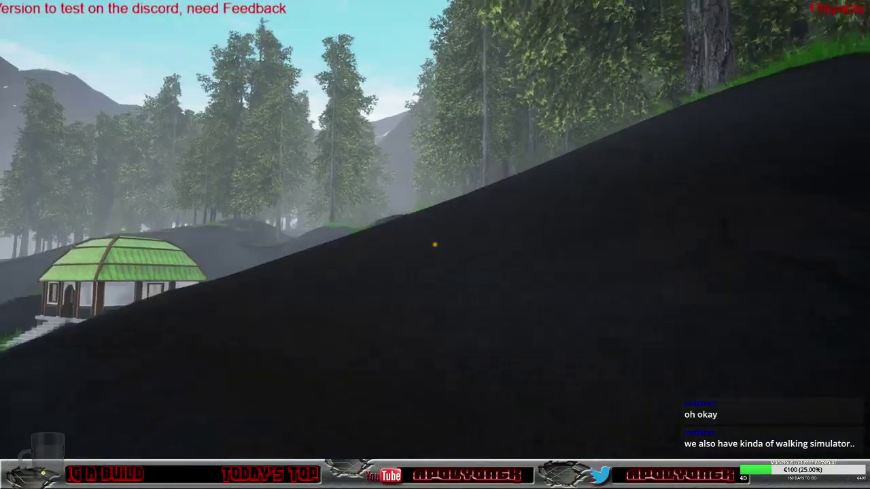
key("w")
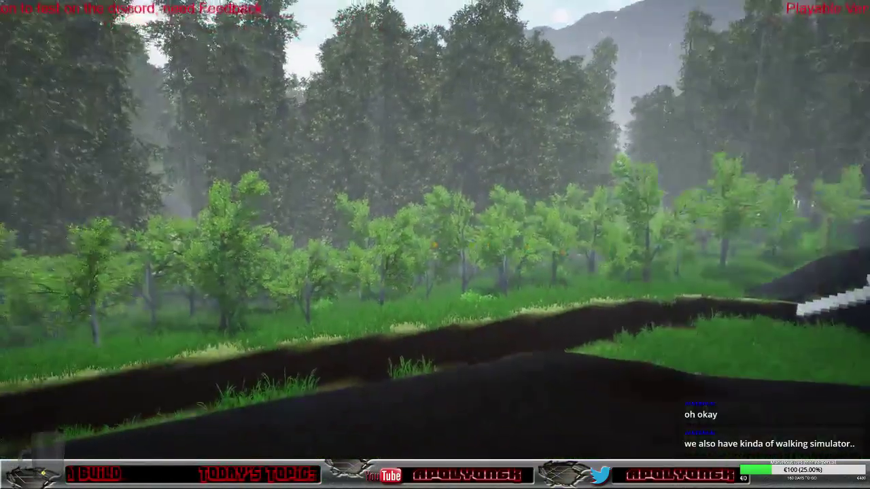
key("w")
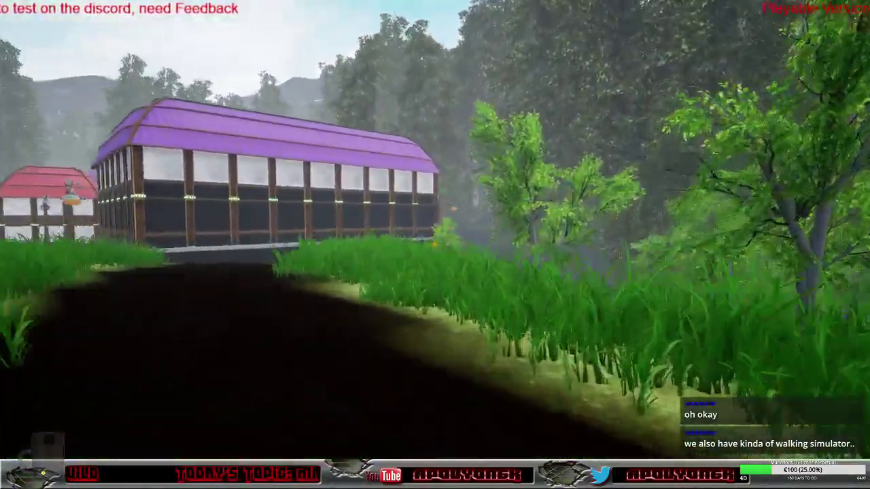
key("w")
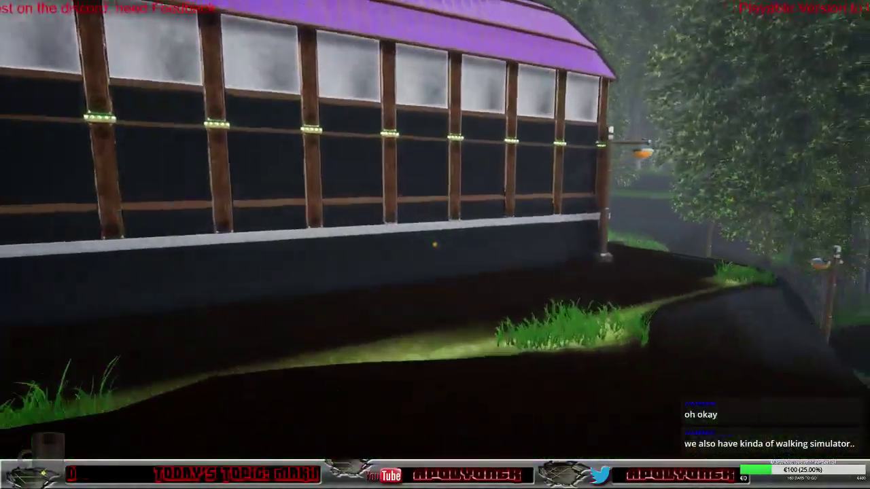
key("w")
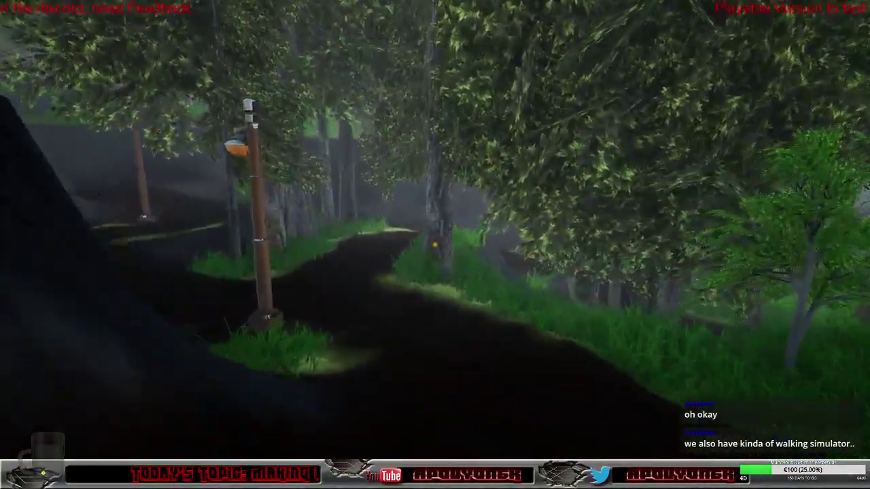
Follow the path past the street lamps through the forest and up to the dark rocky hill.
key("w")
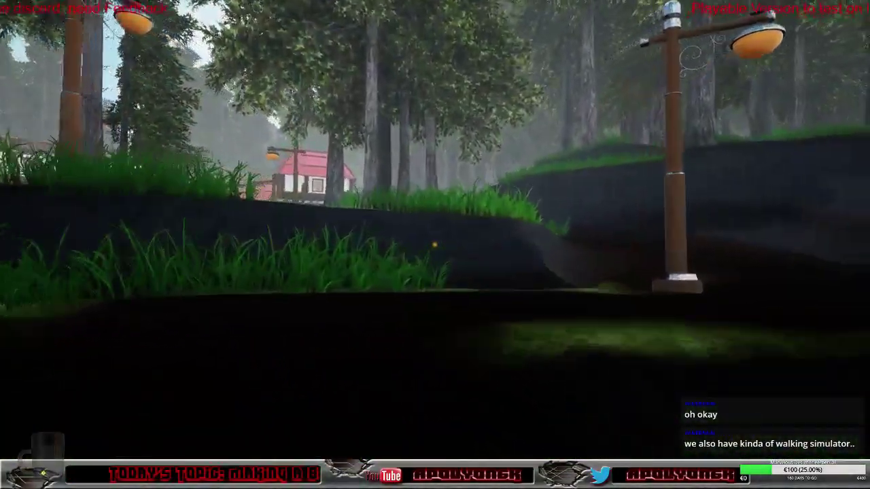
key("w")
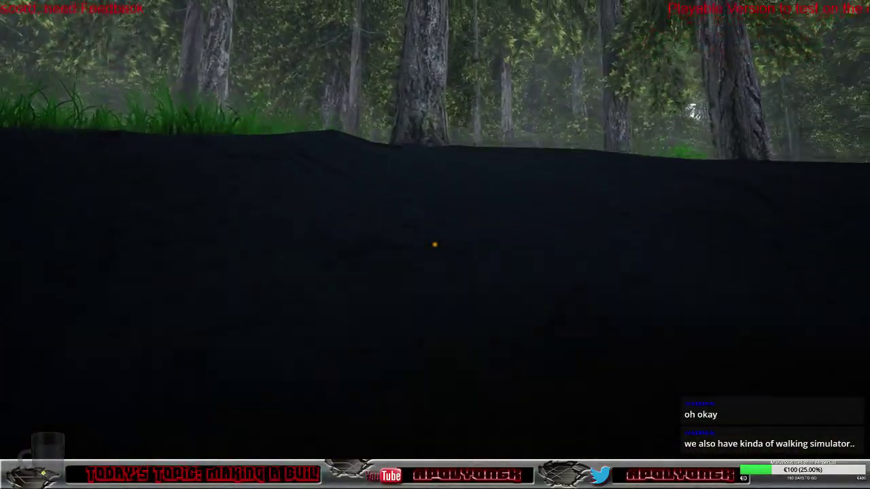
key("w")
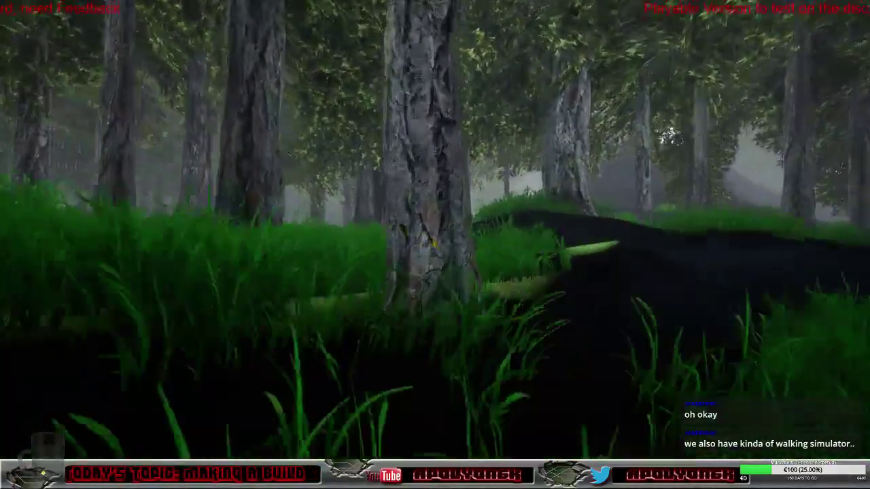
key("w")
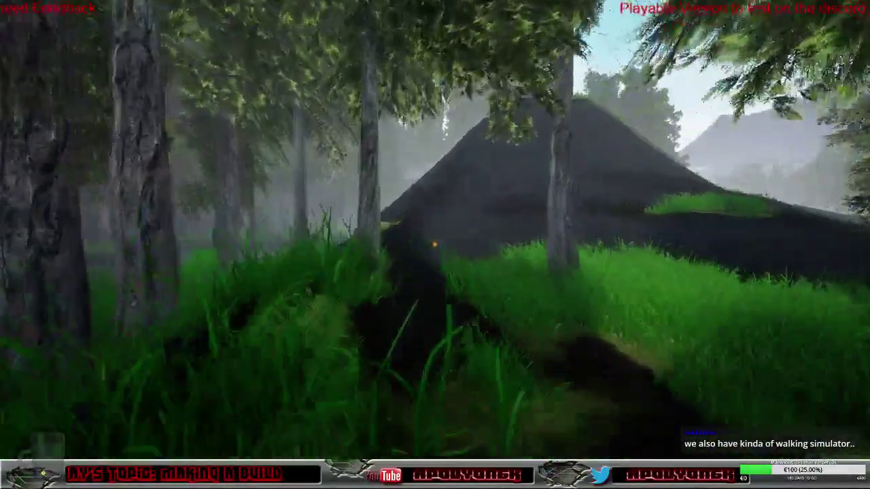
key("w")
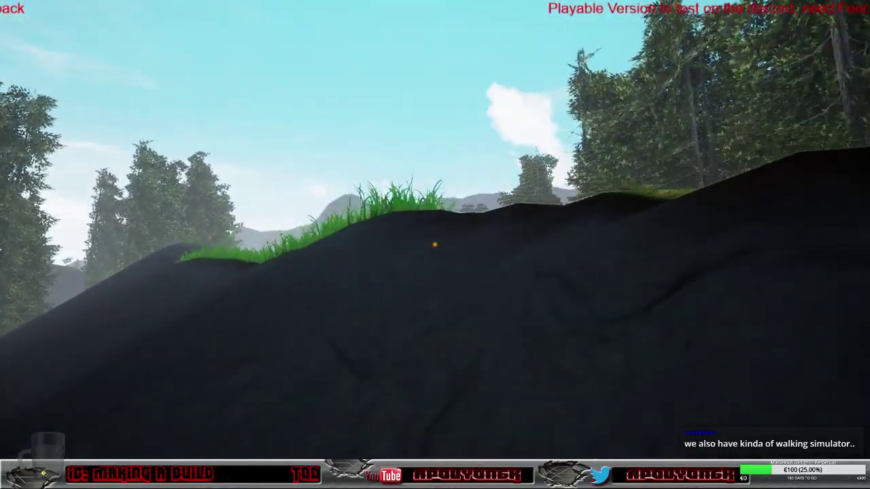
Walk along the grassy ridge above the purple lake and climb to the foot of the snowy mountain slope.
key("w")
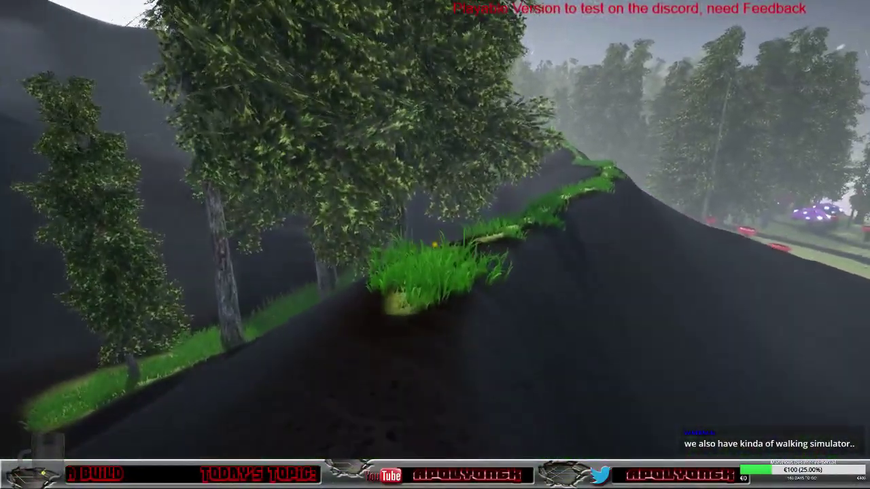
key("w")
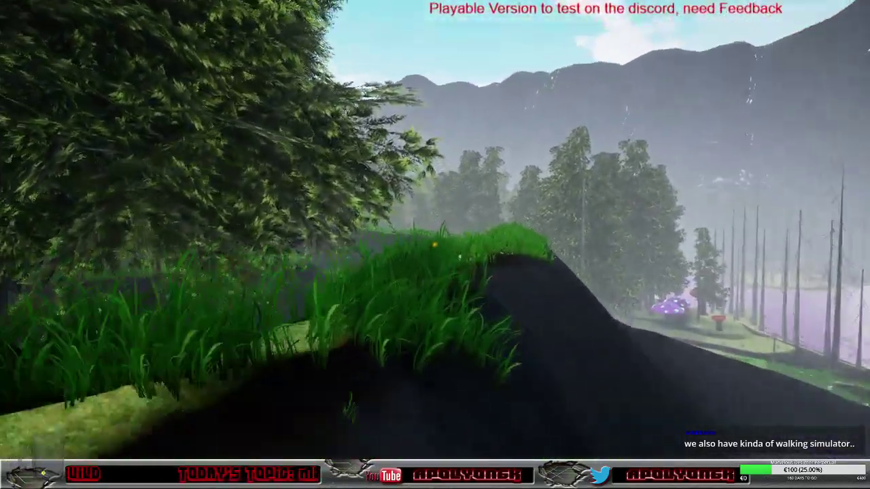
key("w")
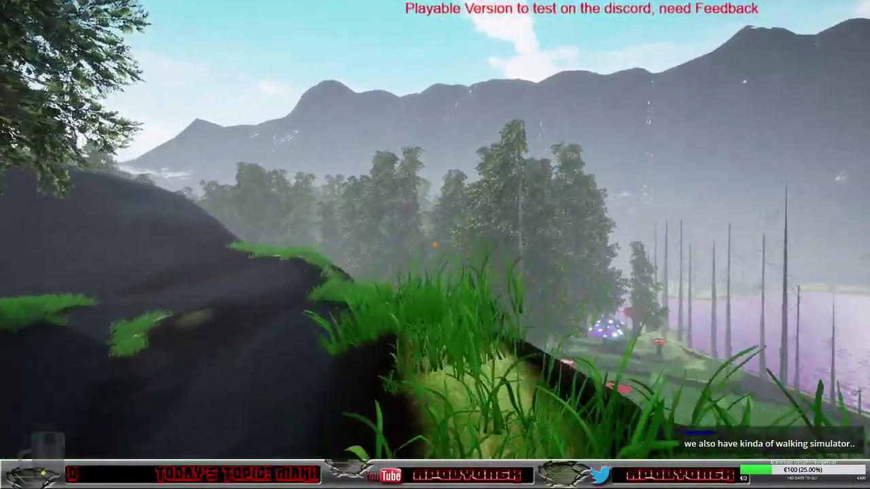
key("w")
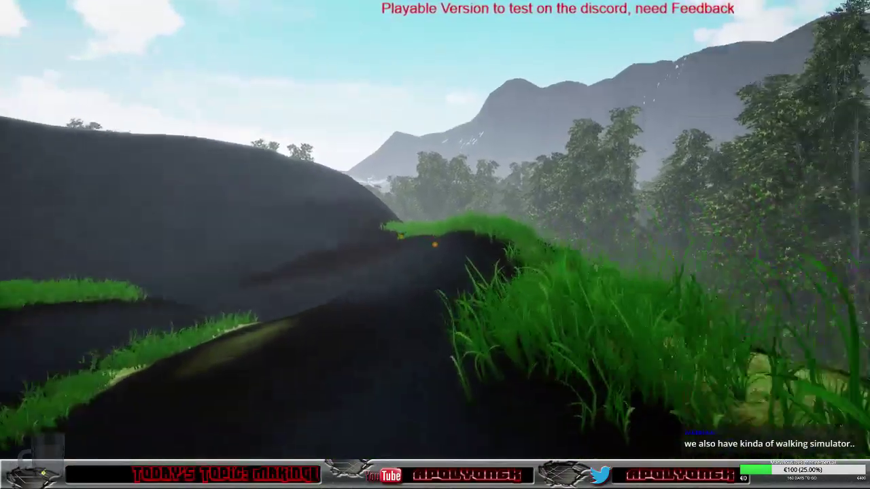
key("w")
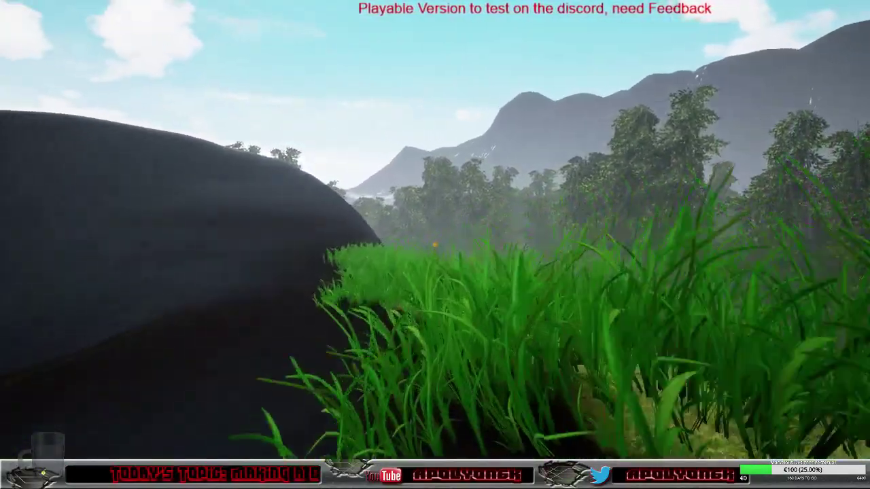
key("w")
key("w")
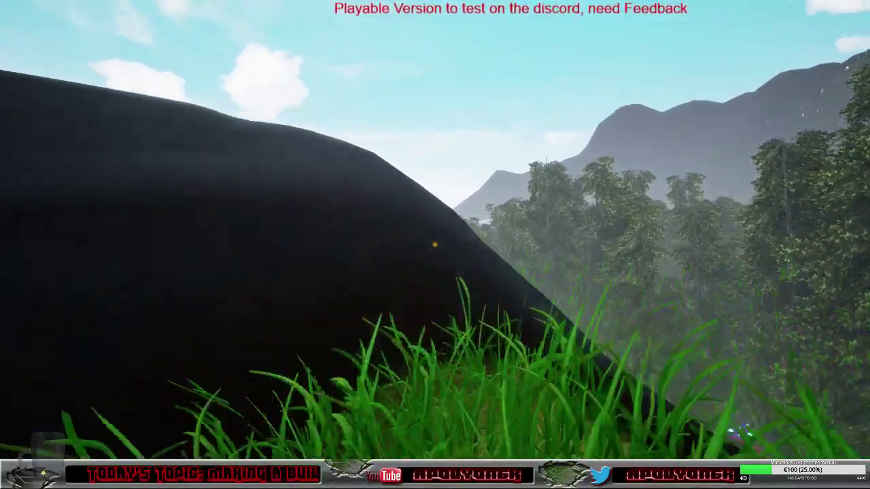
key("w")
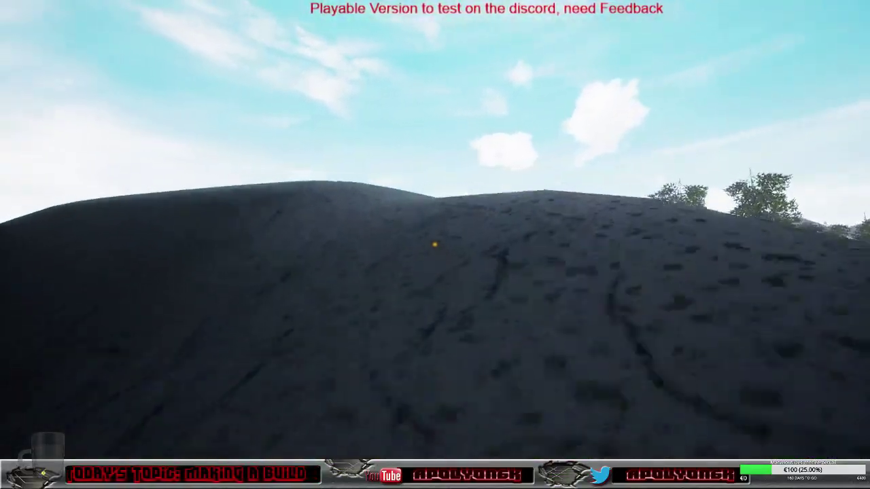
key("w")
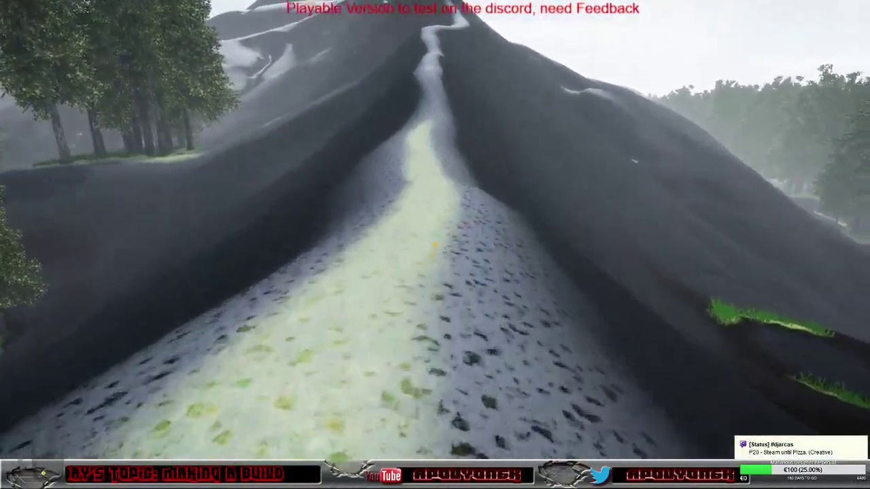
Descend the mountainside into the forest and walk among the giant red and glowing purple mushrooms.
key("w")
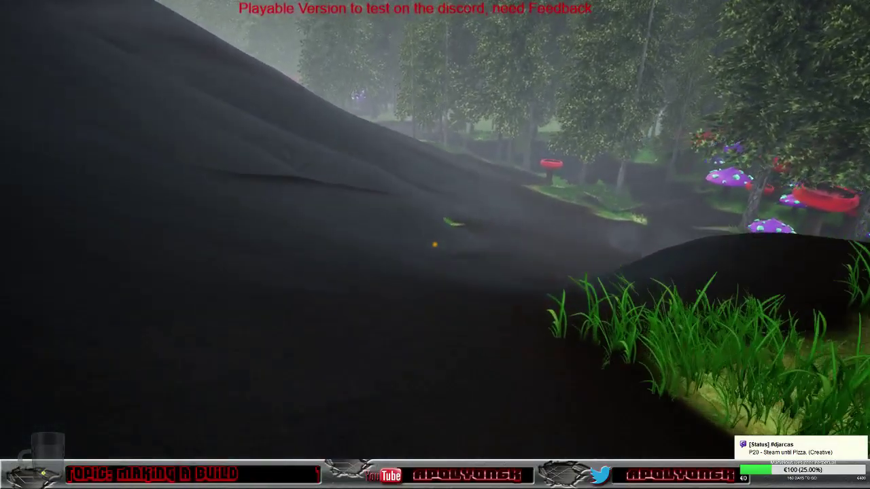
key("w")
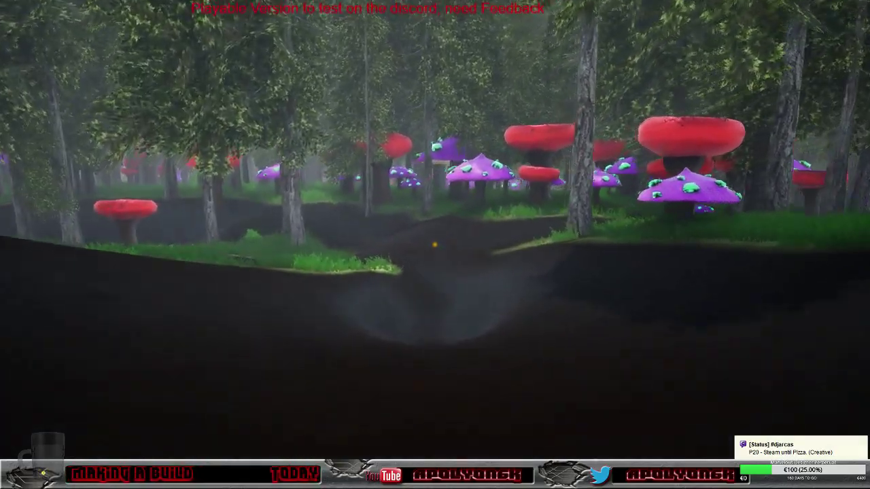
key("w")
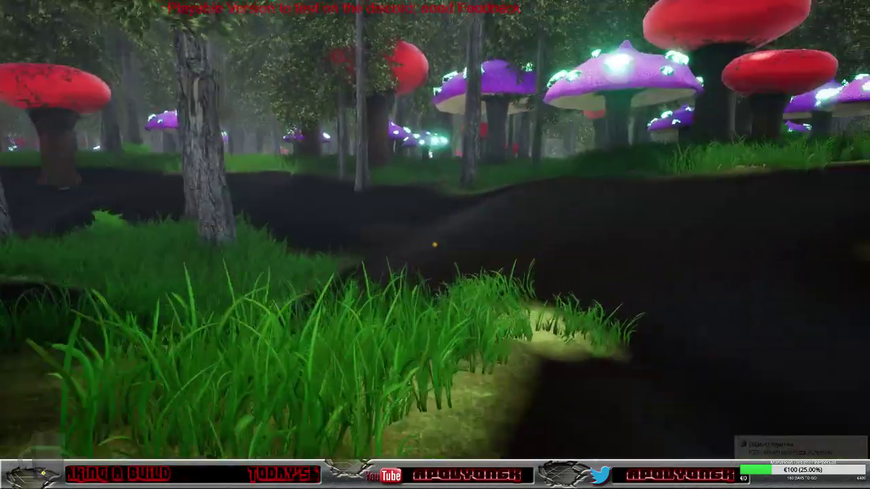
key("w")
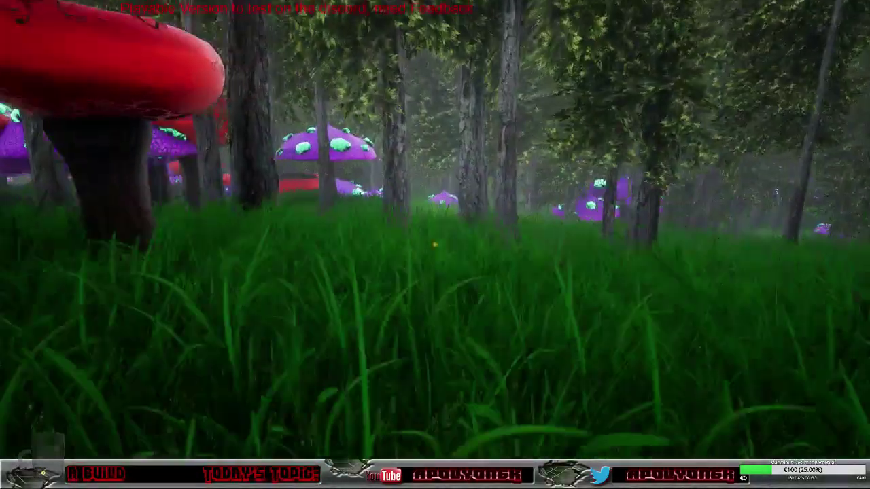
key("w")
key("w")
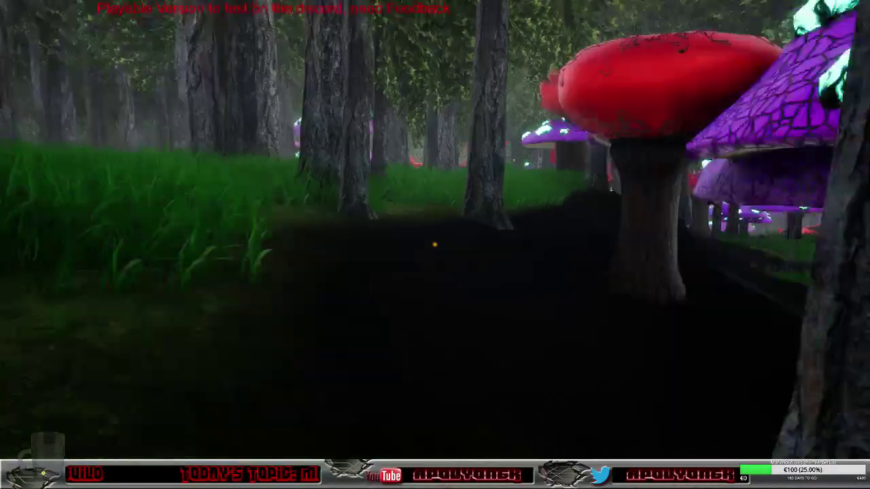
key("w")
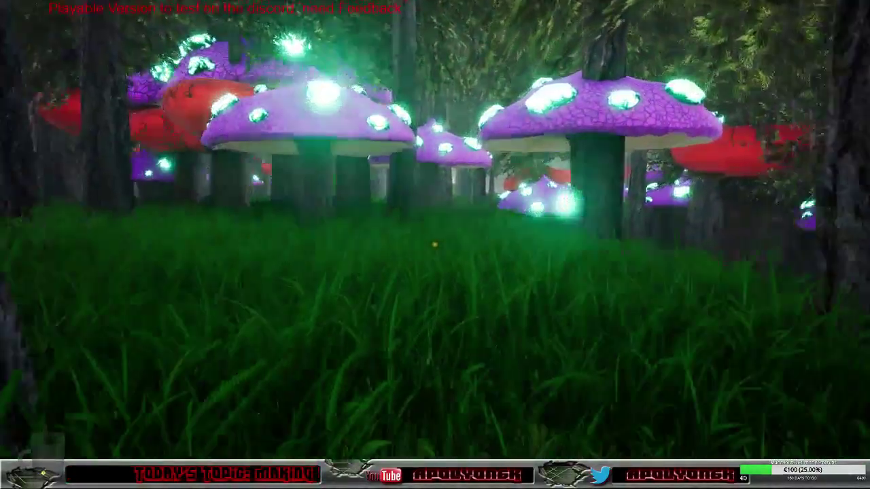
key("w")
Check the fenced pig enclosure by walking and jumping along its wooden fence towards the pigs.
key("w")
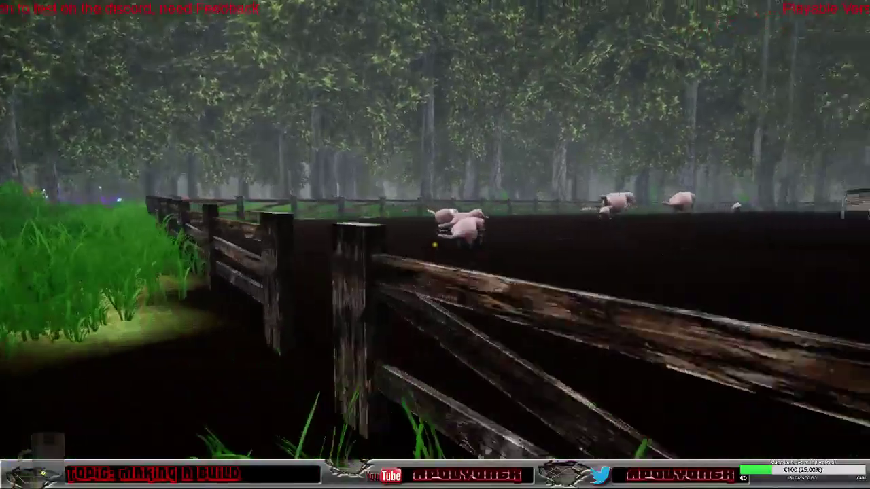
key("w")
key("space")
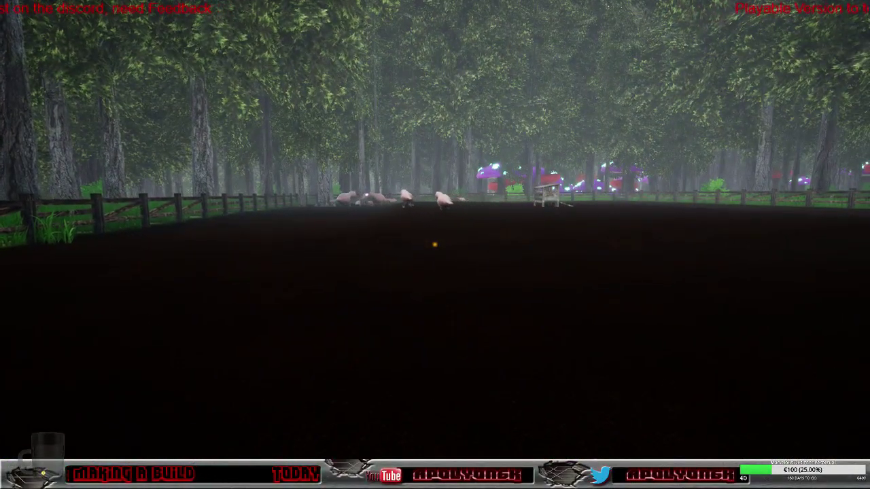
key("w")
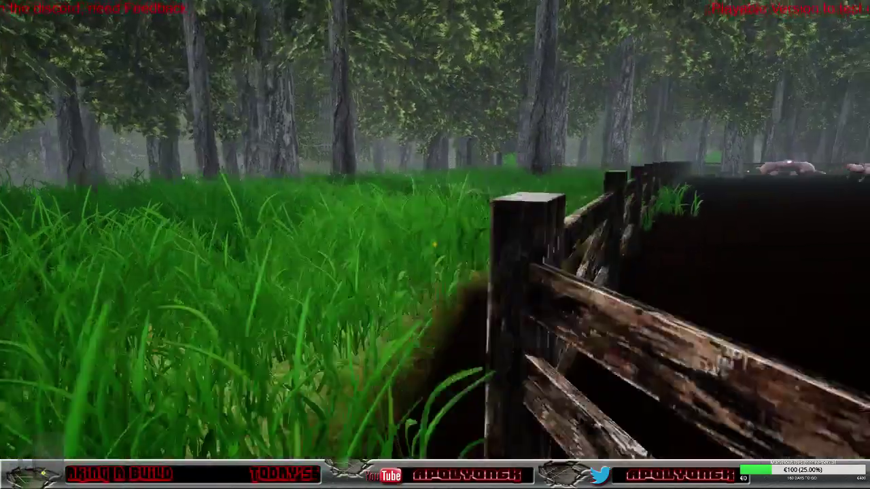
key("w")
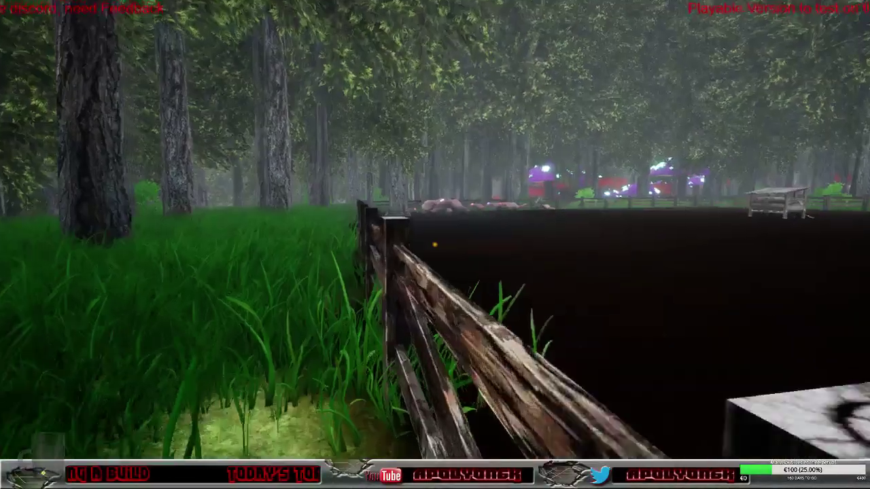
key("w")
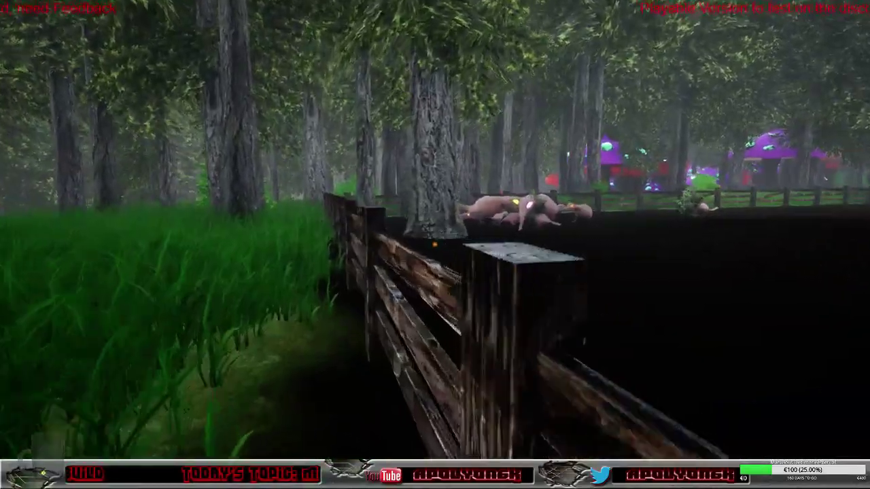
key("w")
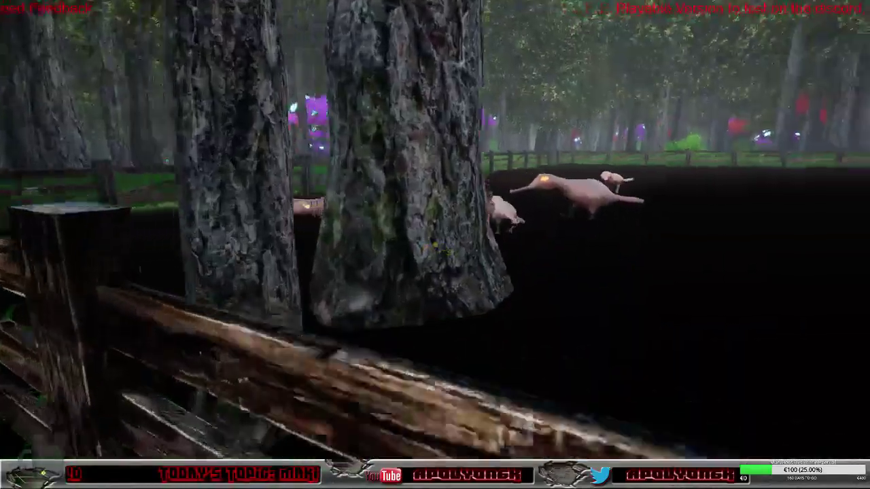
Walk along the wooden fence of the pig enclosure and inspect the pigs and the pen from several angles.
key("w")
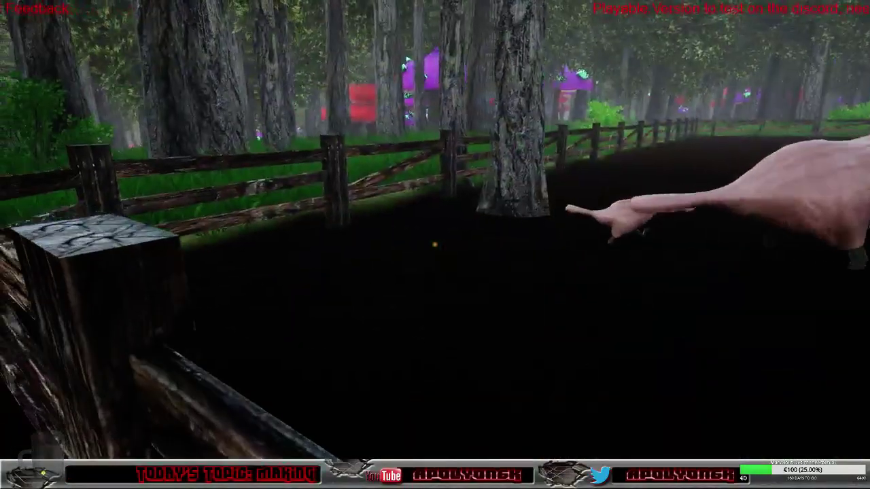
key("w")
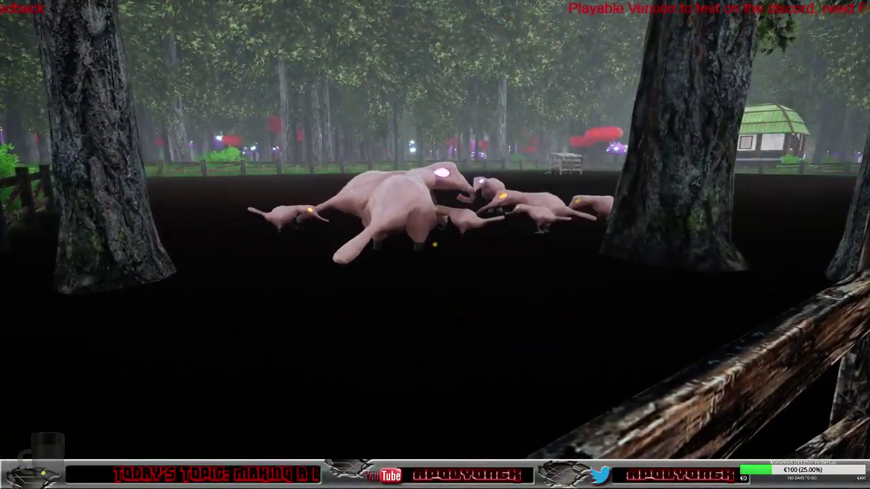
key("w")
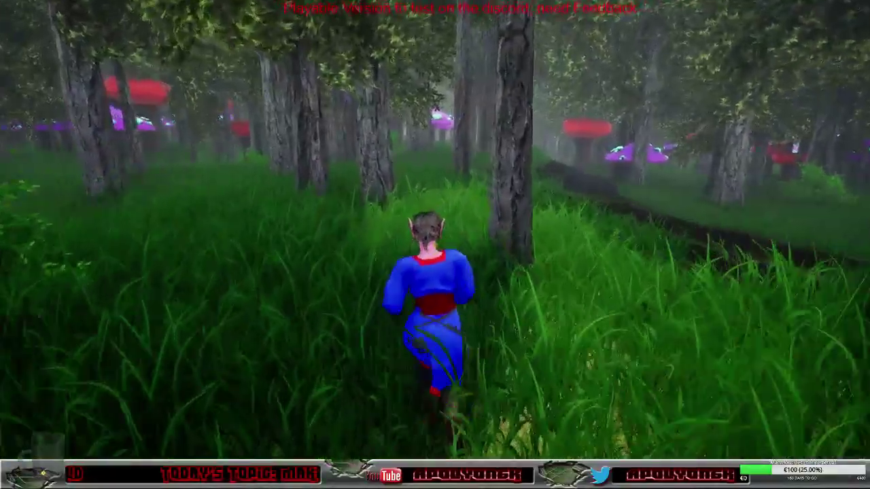
Run through the forest grass to the dark dirt path, switch to first-person view and follow the path between the trees.
key("w")
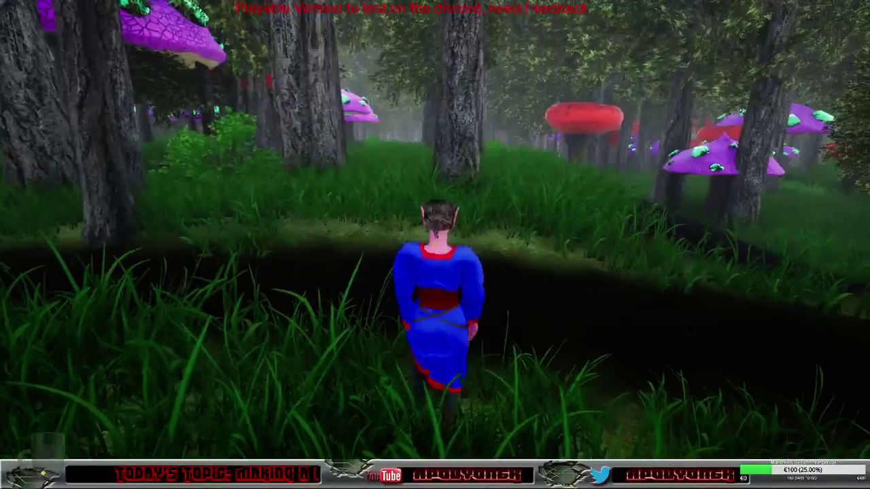
key("v")
key("w")
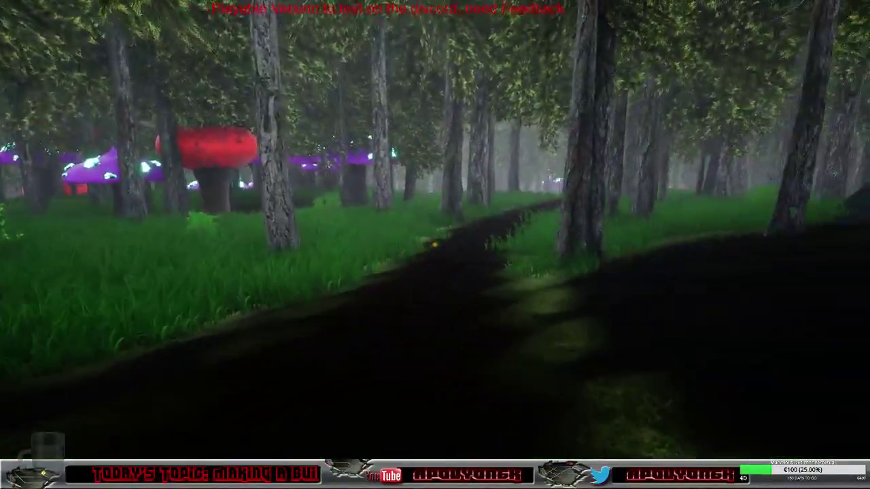
key("w")
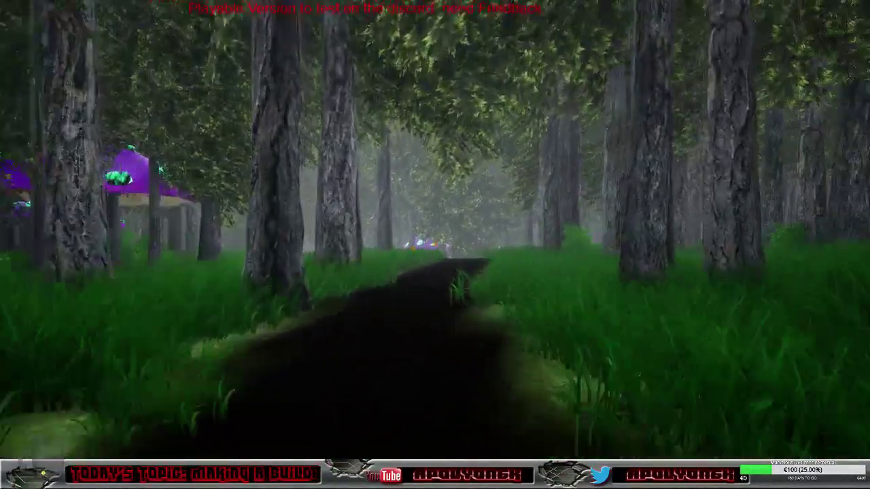
key("w")
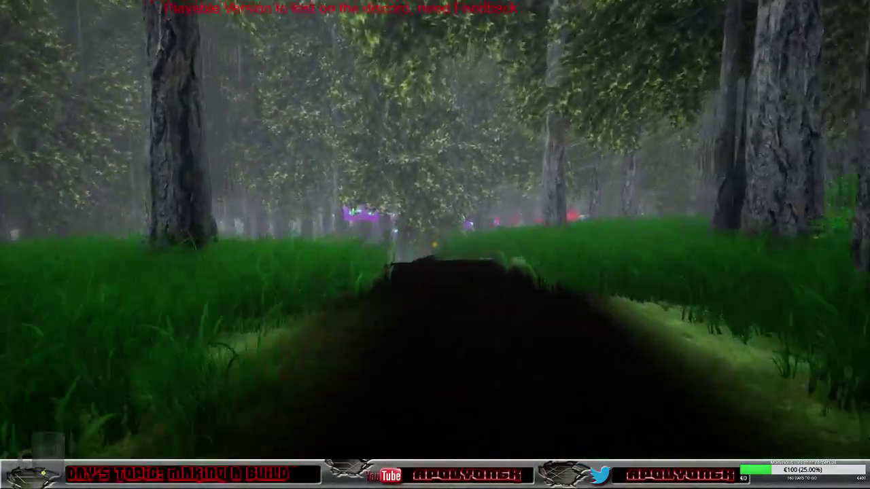
key("w")
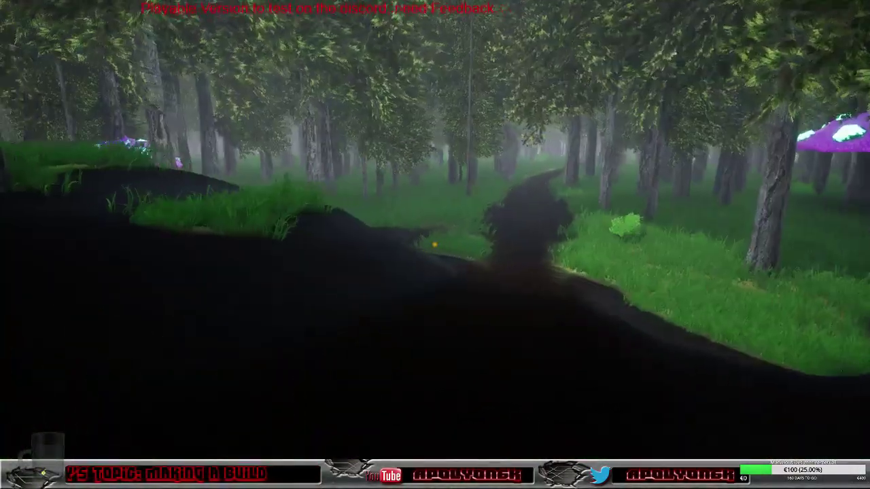
Quit the playtest through the pause and main menus, and move the build folder window off the editor.
key("Escape")
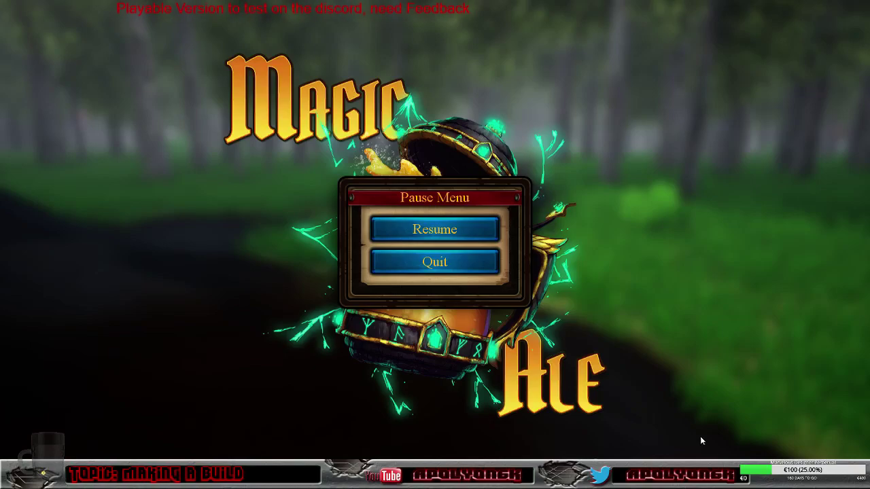
left_click(439, 265)
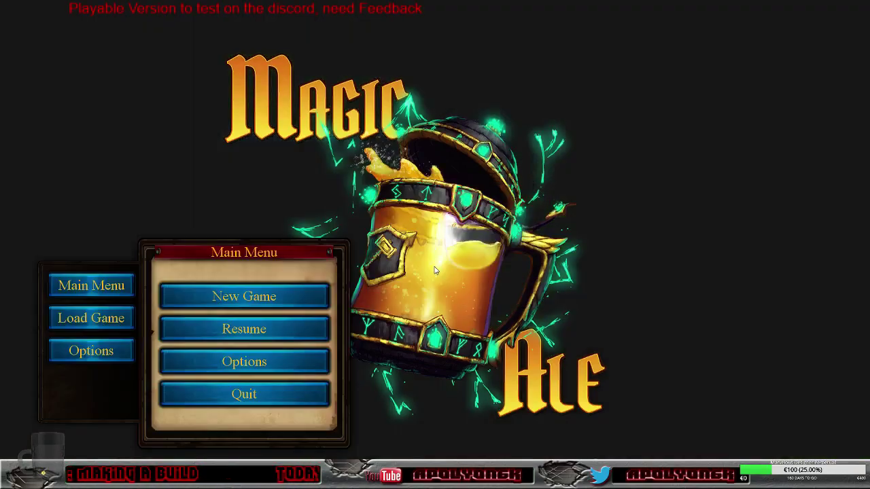
left_click(264, 398)
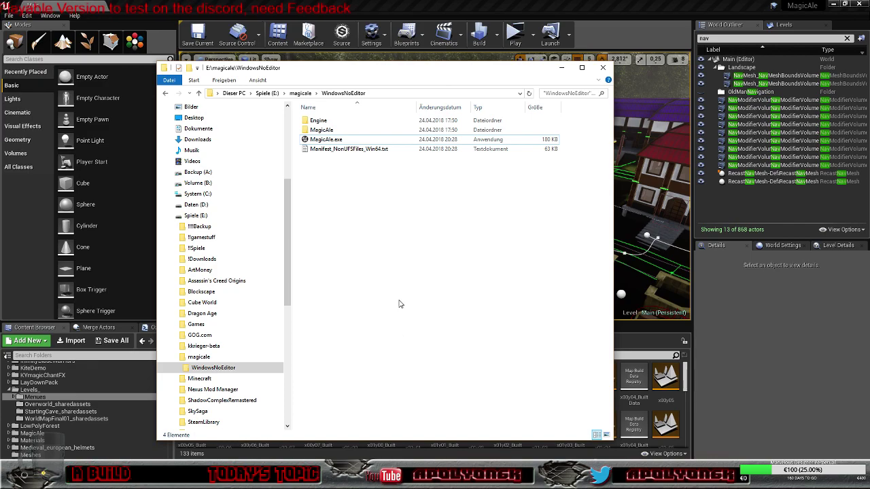
left_click_drag(446, 70, 869, 85)
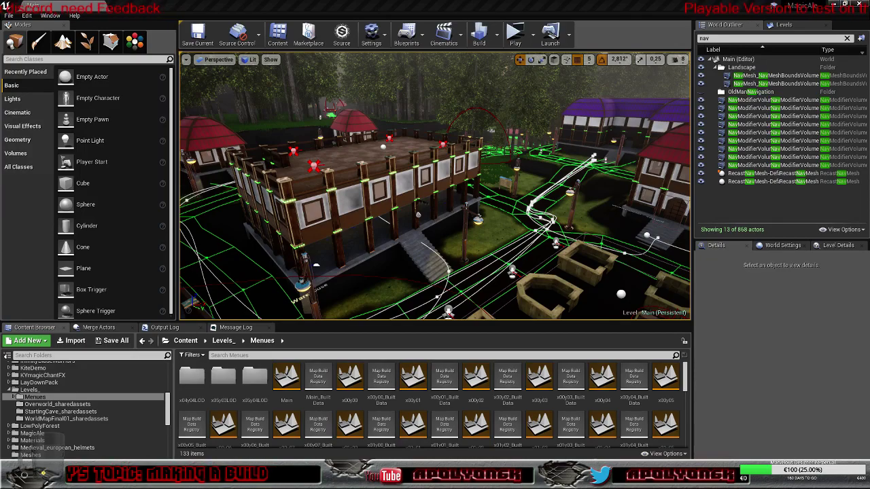
mouse_move(42, 474)
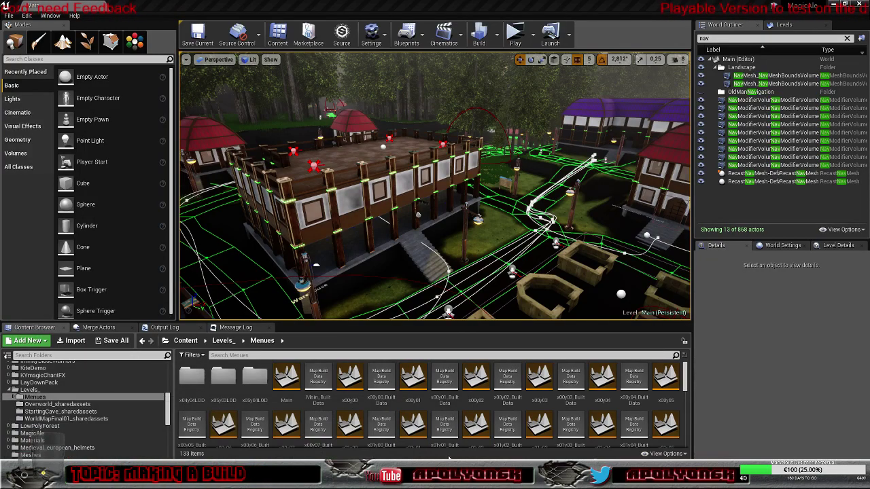
left_click(8, 16)
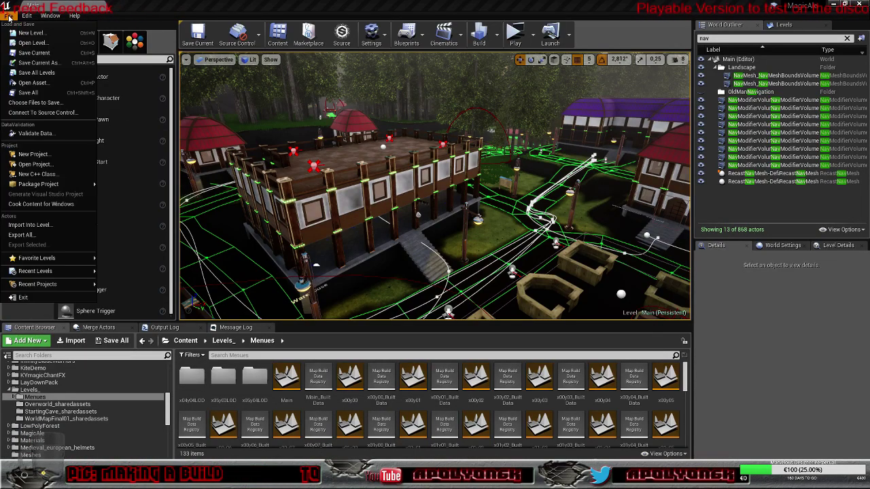
mouse_move(45, 184)
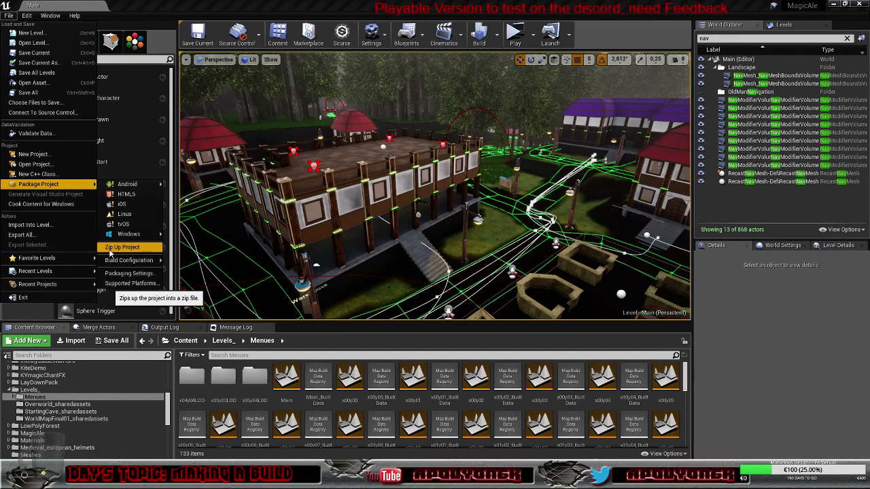
left_click(110, 249)
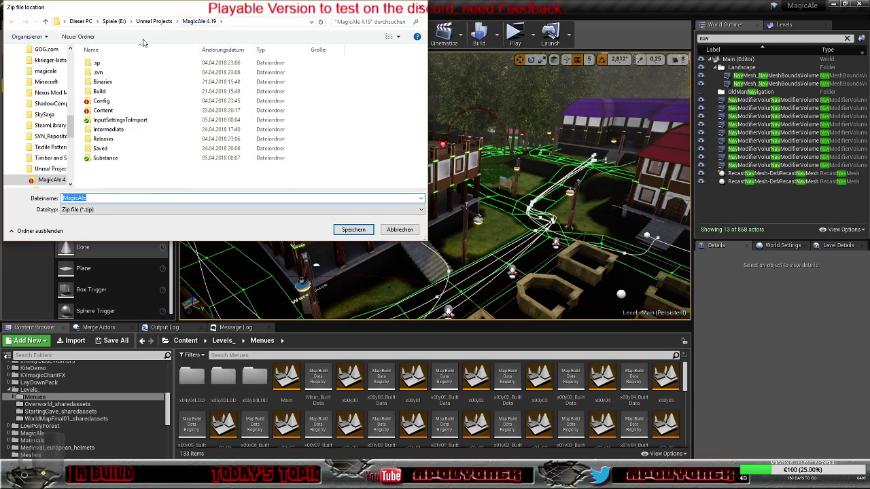
left_click(399, 230)
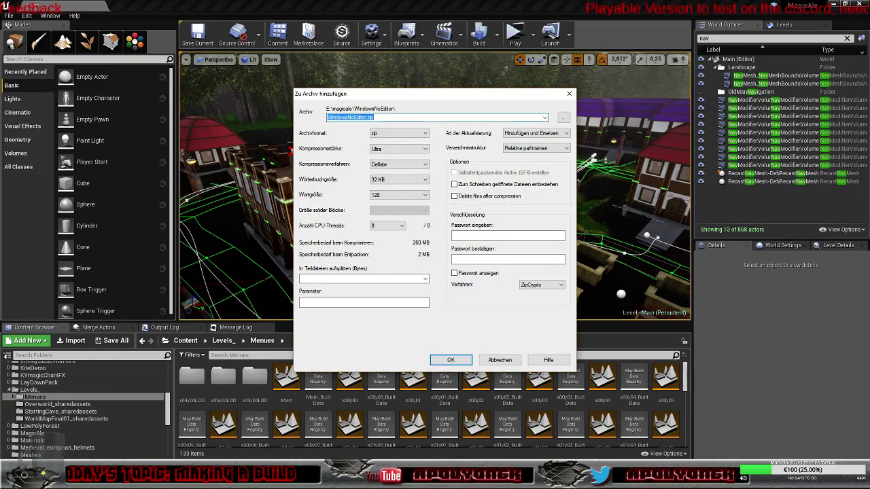
Name the new zip archive of the packaged WindowsNoEditor build MagicAle_v0.1.2.zip.
left_click(366, 118)
left_click_drag(366, 117, 326, 120)
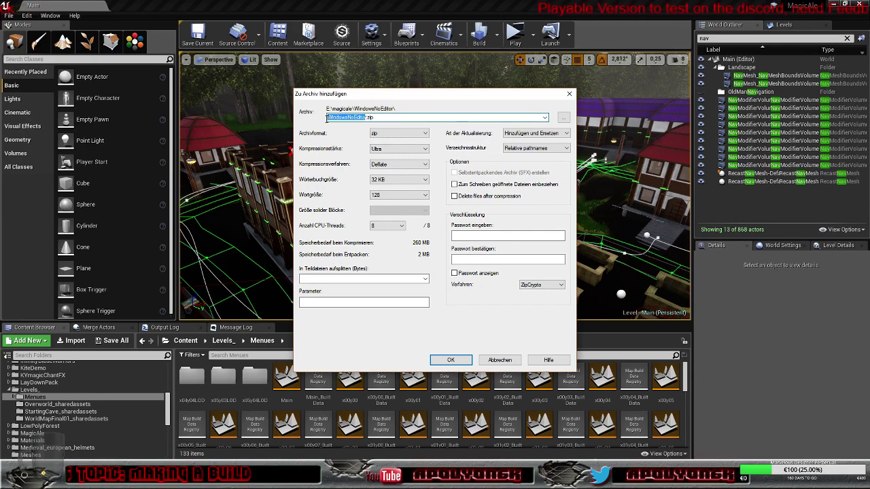
key("BackSpace")
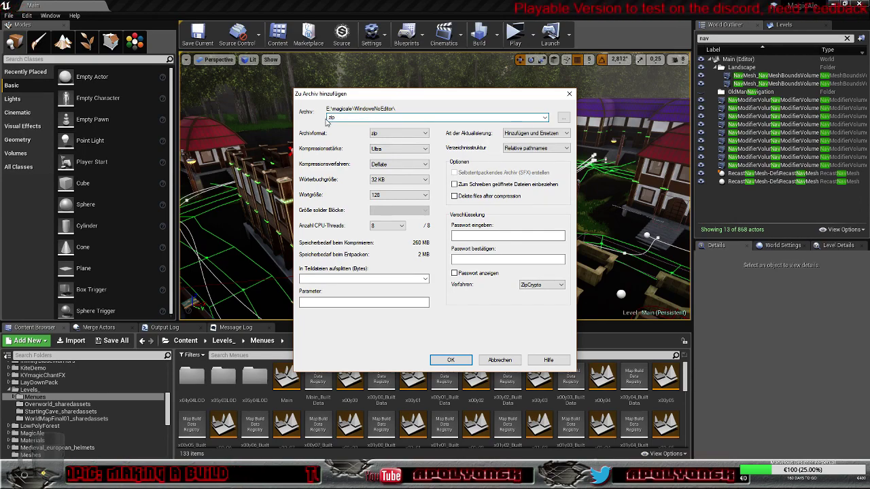
type("Magi")
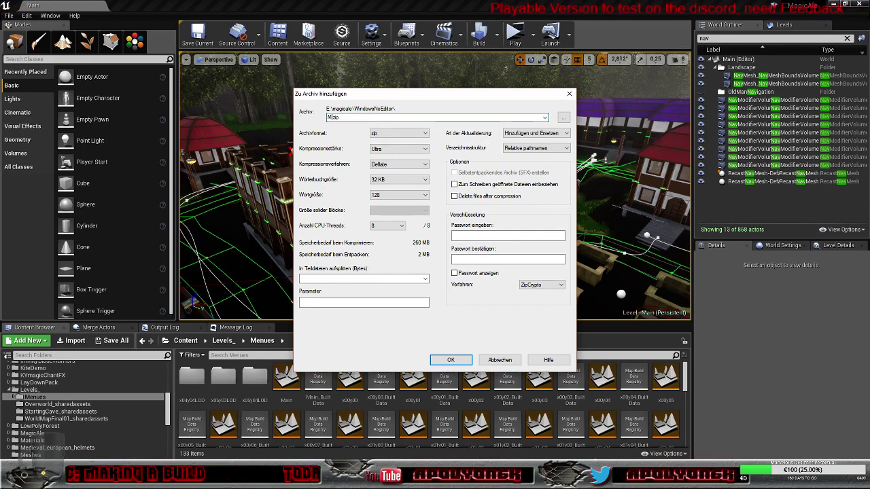
type("cAle")
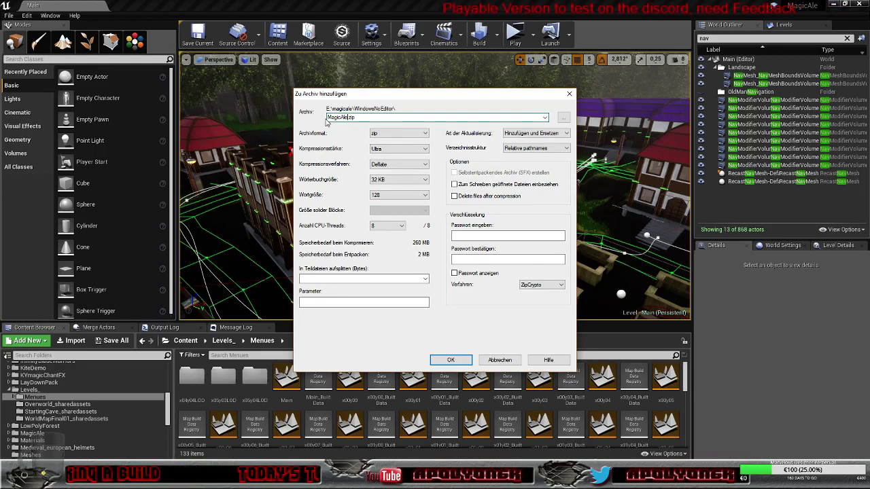
type("v")
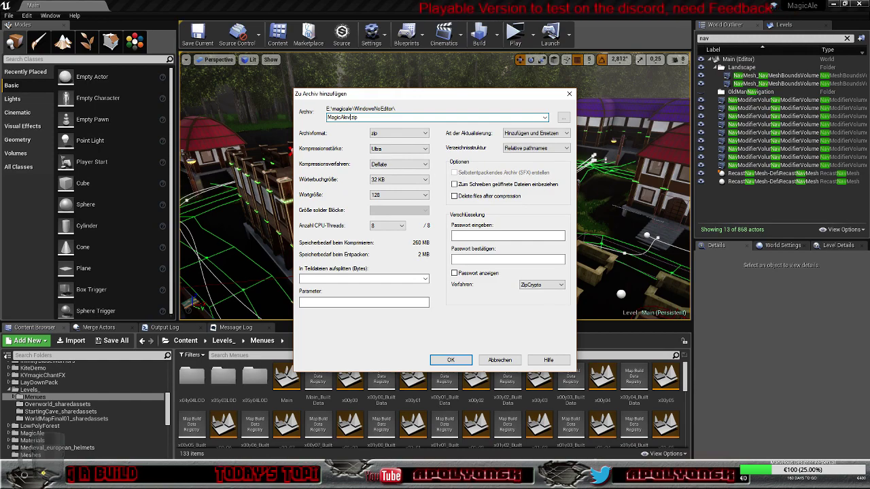
key("BackSpace")
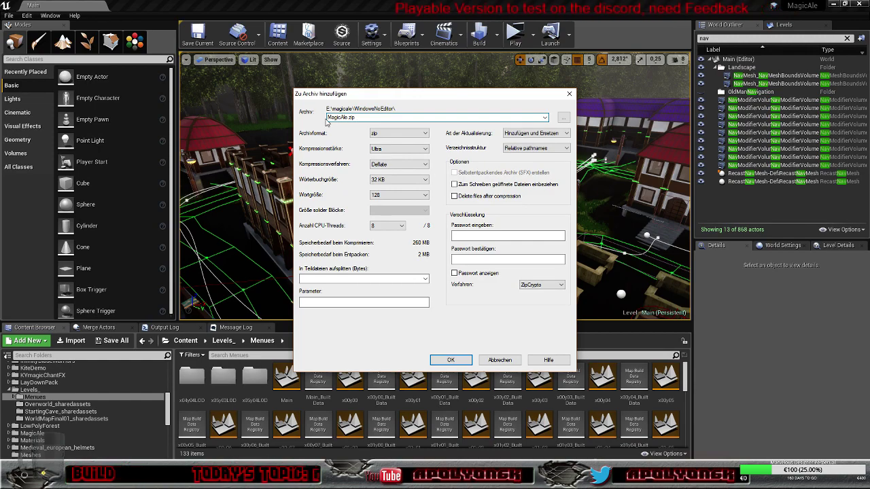
type("_v")
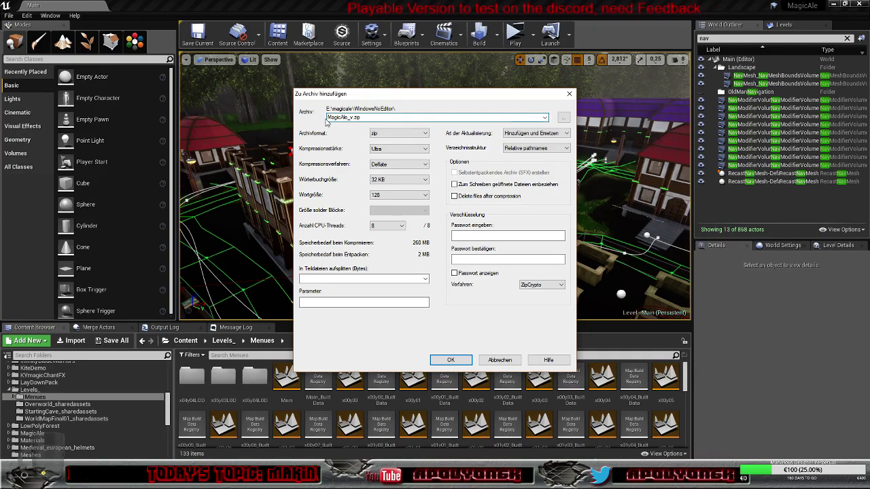
type("0.1")
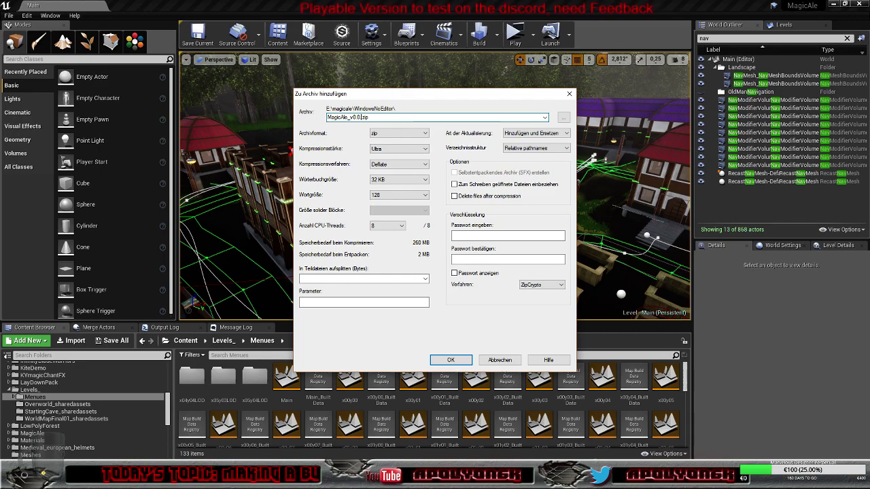
type("10.")
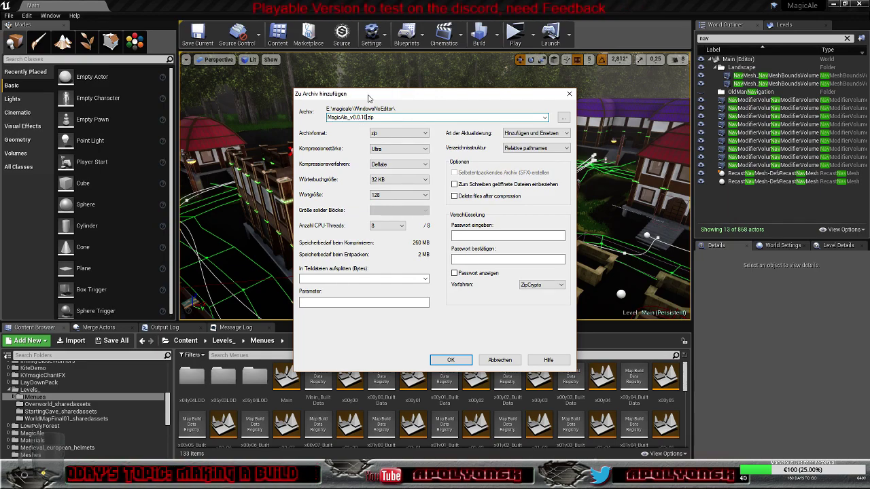
key("BackSpace")
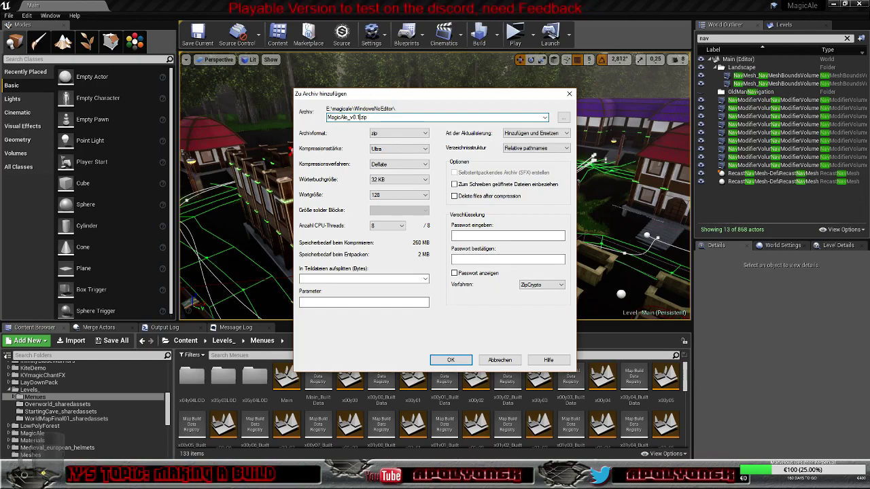
key("BackSpace")
type("1")
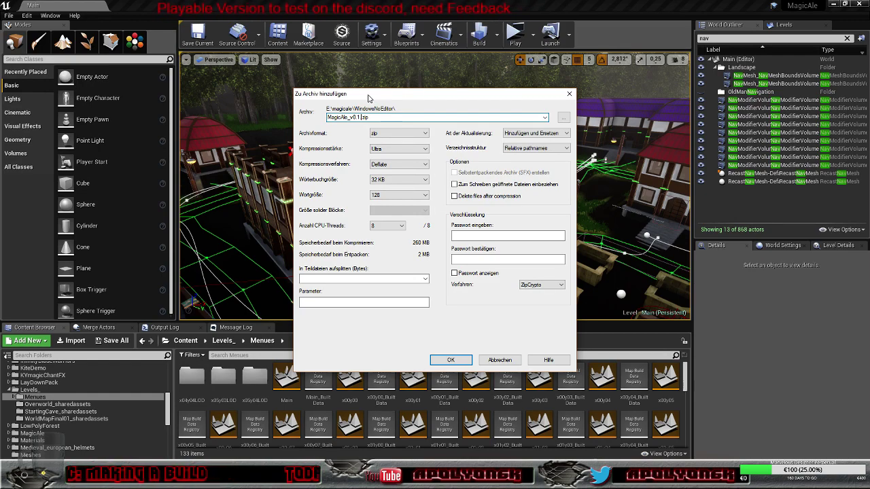
type(".2")
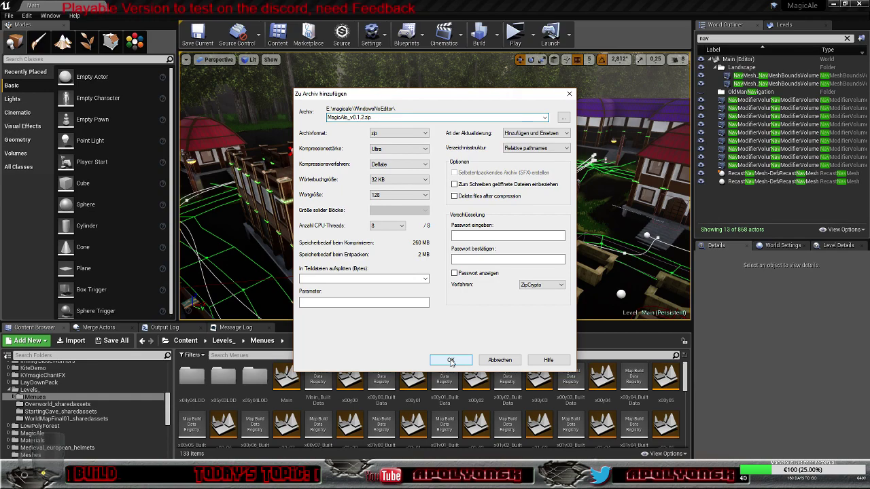
Start compressing the build archive, running it in the background with its progress window moved off the editor.
left_click(451, 360)
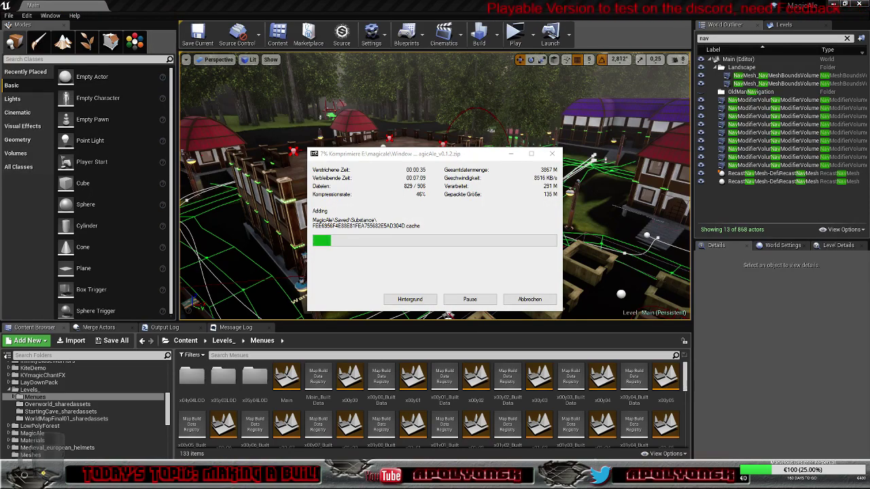
left_click(397, 302)
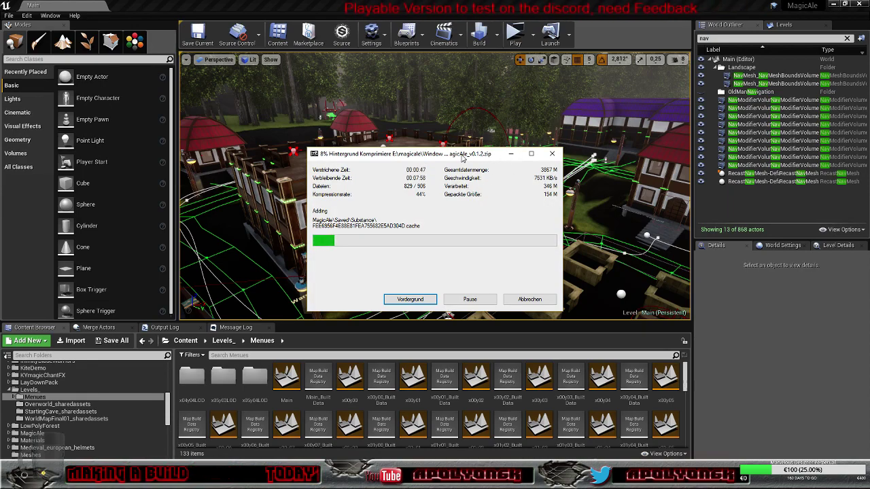
left_click_drag(462, 155, 869, 233)
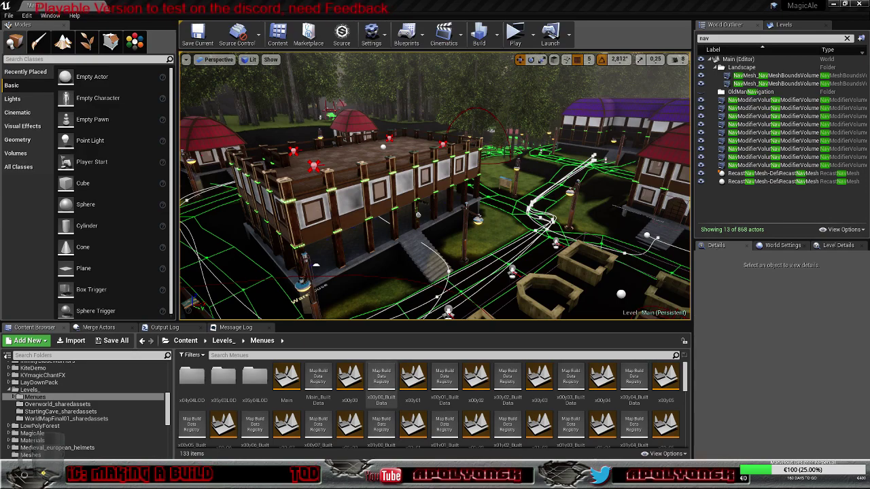
Switch to the Chrome window with the YouTube video on curly hair and braids in Blender and view its description.
mouse_move(88, 479)
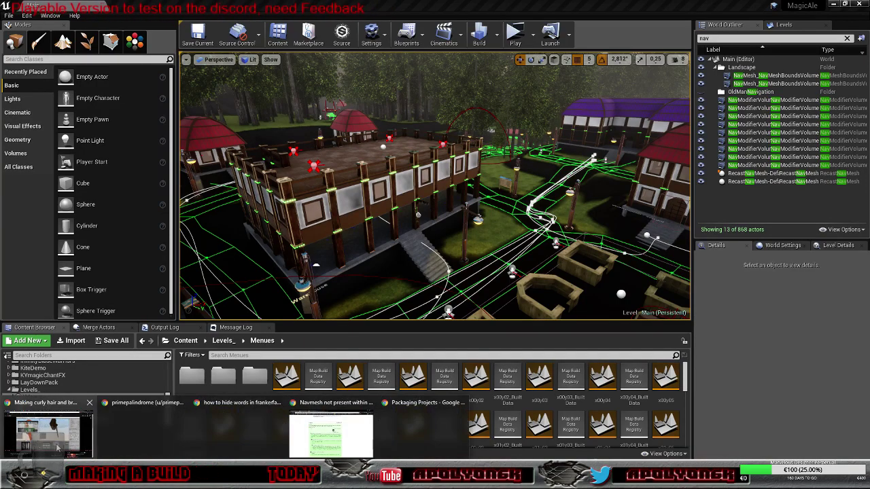
left_click(49, 433)
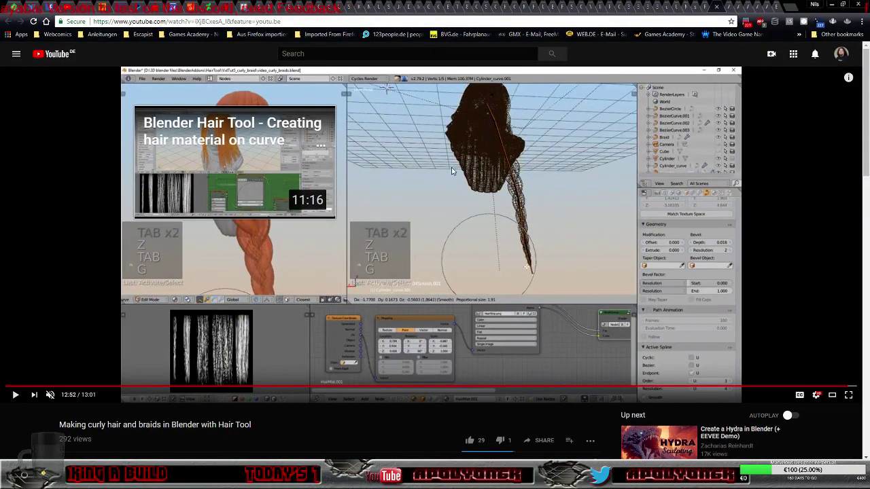
scroll(334, 311, "down", 4)
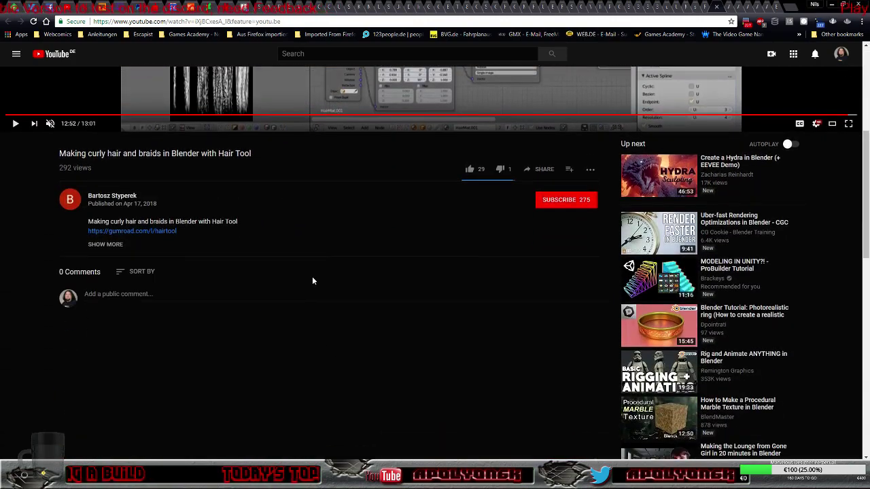
Open the video's Gumroad Hair Tool link in a new tab and download hair_tool_1.8.9.zip from the purchased product's page.
right_click(156, 236)
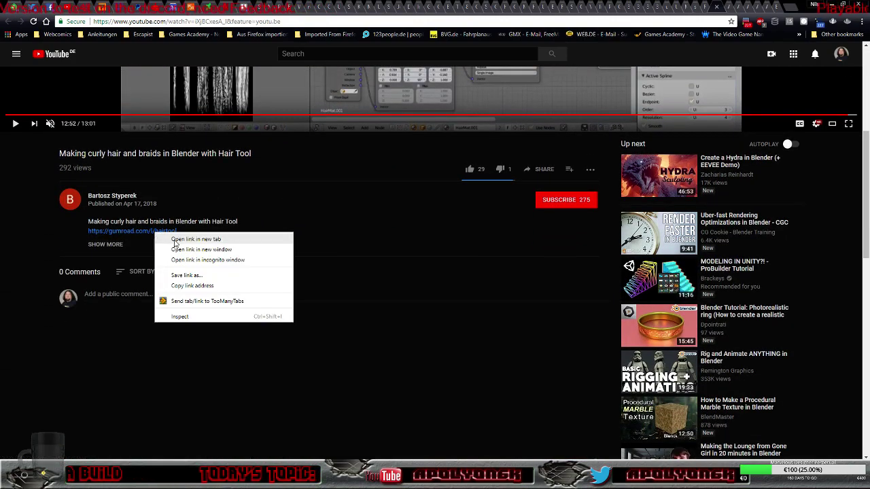
left_click(175, 239)
left_click(723, 10)
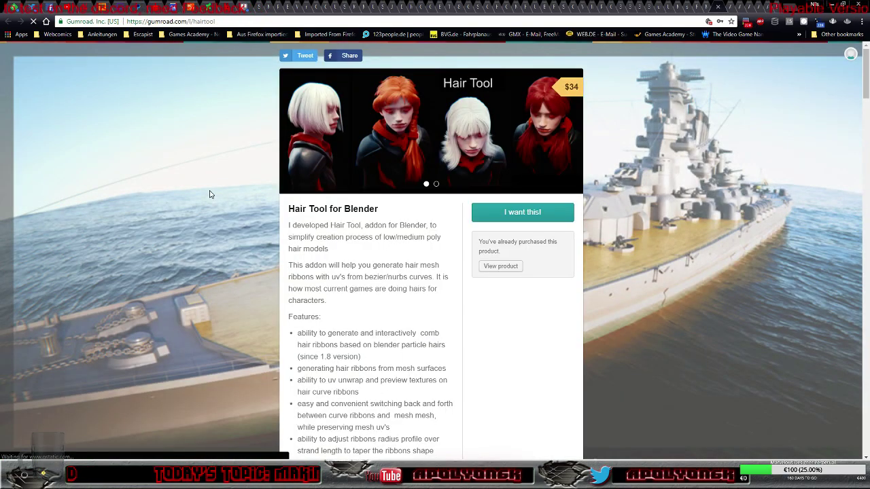
scroll(210, 194, "down", 3)
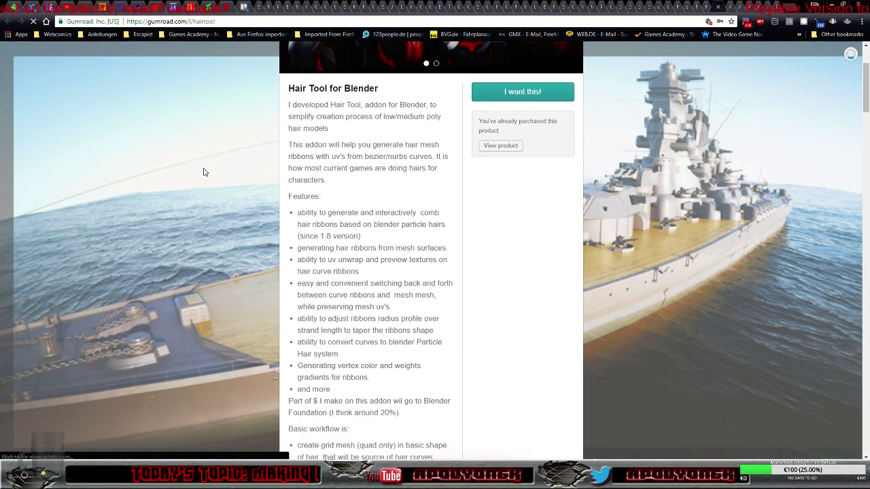
left_click(500, 146)
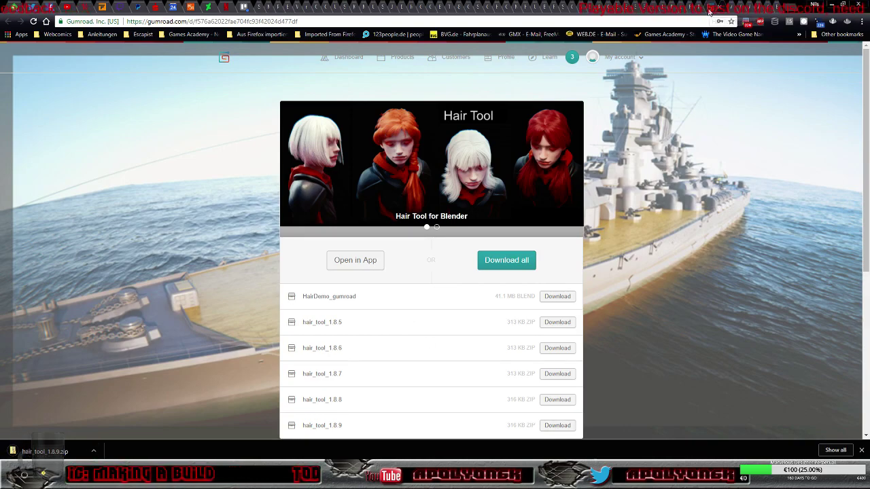
Return to the curly hair and braids video and play it from about 9:39 to view the braid section.
left_click(701, 9)
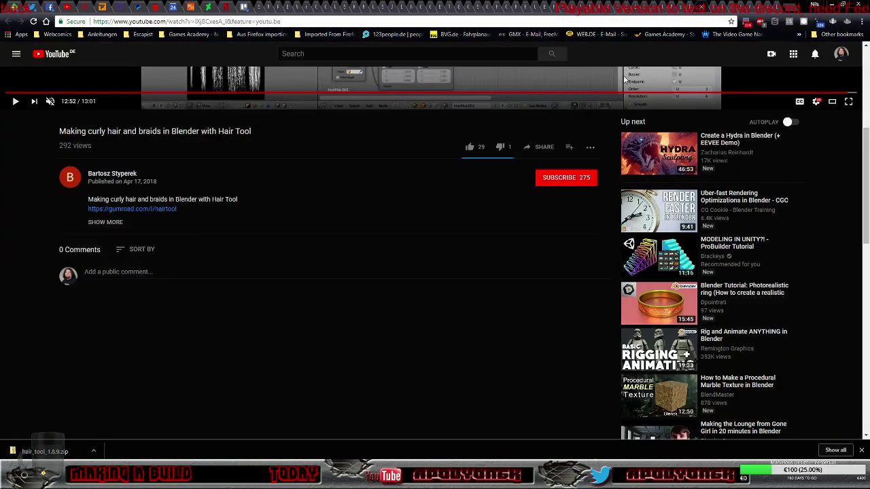
scroll(349, 248, "up", 4)
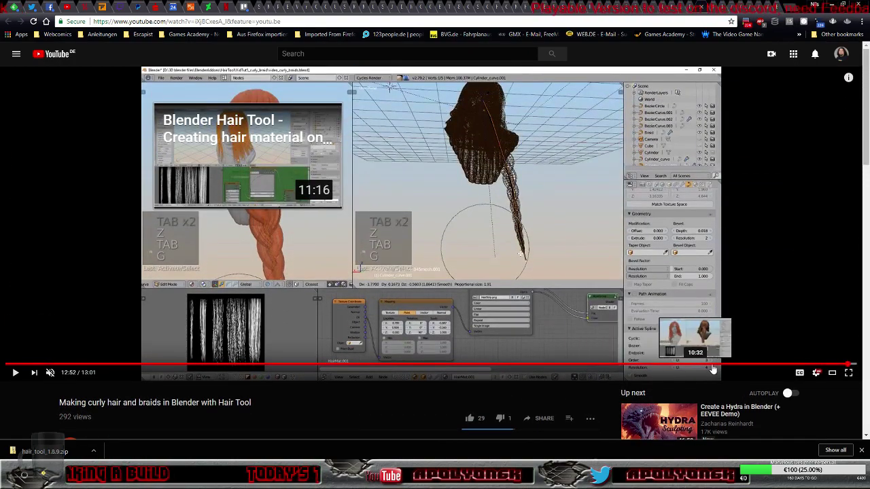
left_click_drag(820, 368, 637, 367)
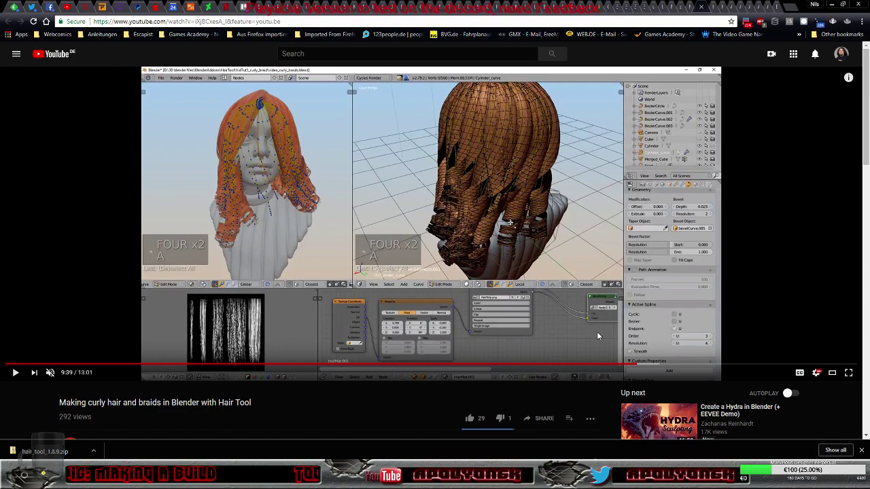
left_click(16, 374)
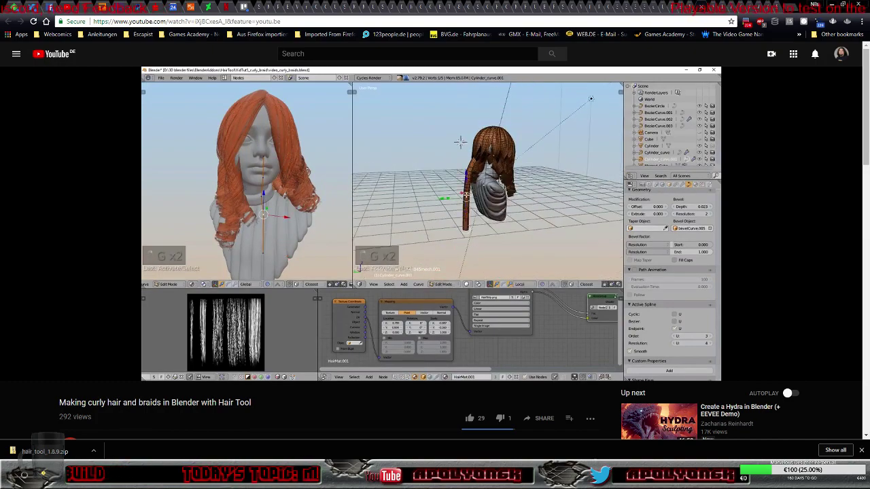
mouse_move(493, 216)
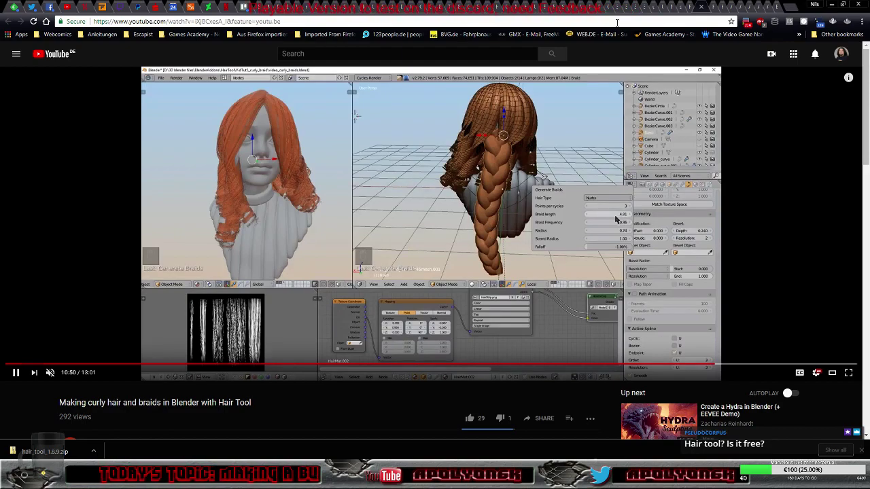
left_click(714, 10)
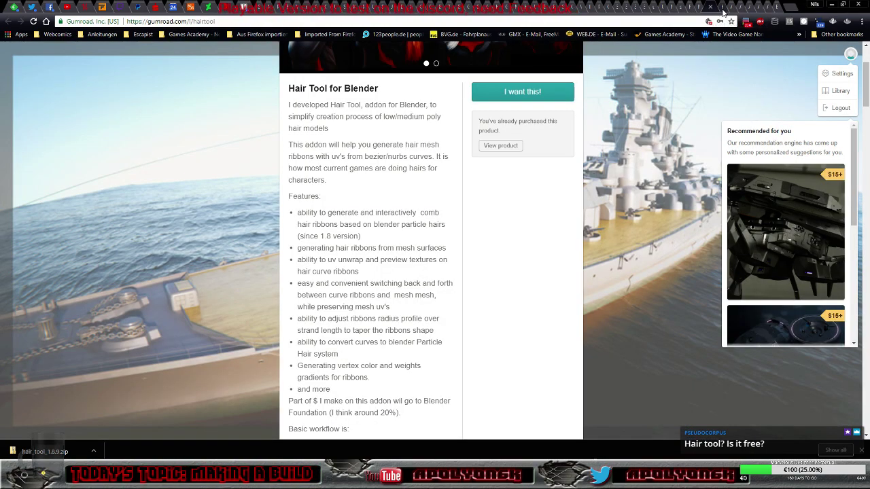
scroll(619, 202, "up", 3)
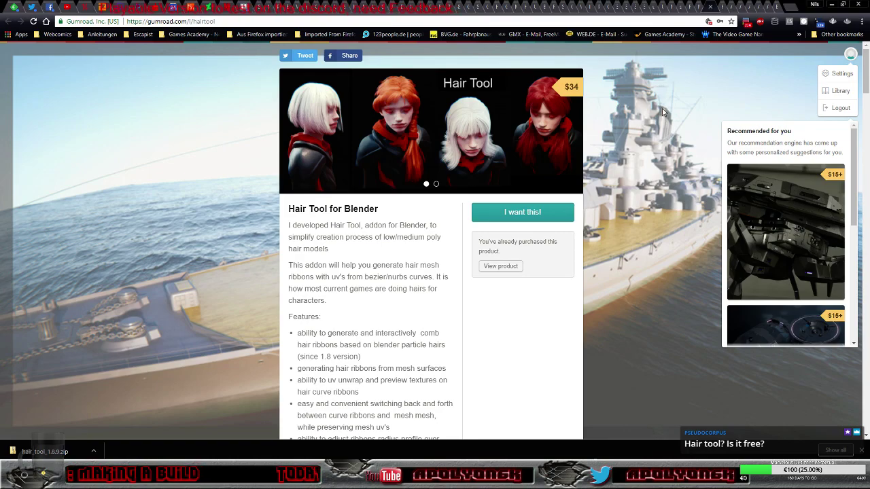
scroll(659, 111, "down", 2)
scroll(659, 111, "up", 2)
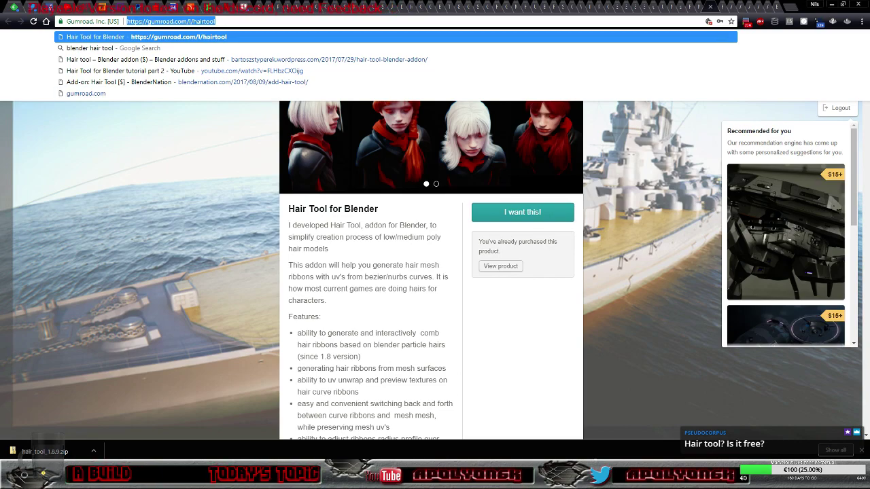
key("Return")
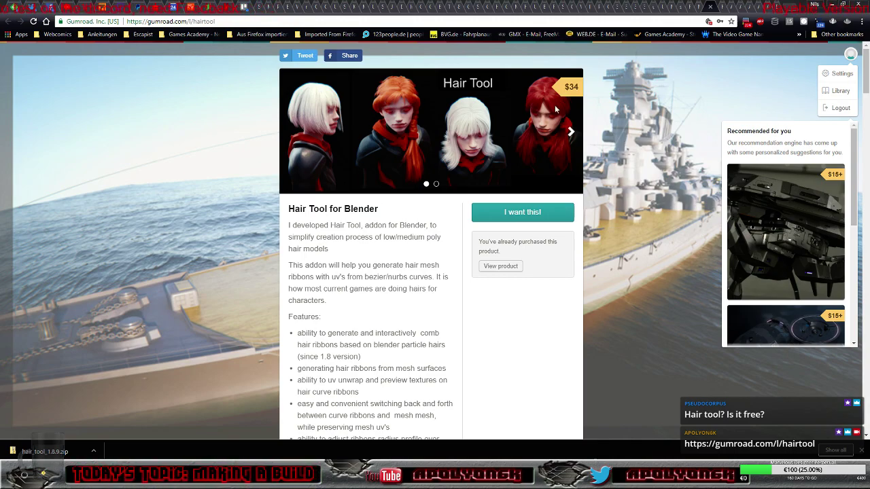
Watch more of the braid demonstration in the curly hair video and pause it at 12:08.
left_click(700, 10)
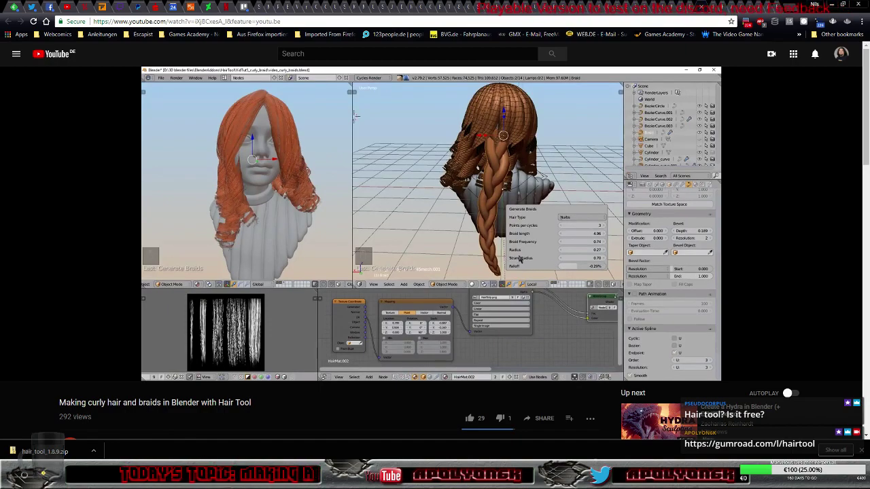
mouse_move(324, 254)
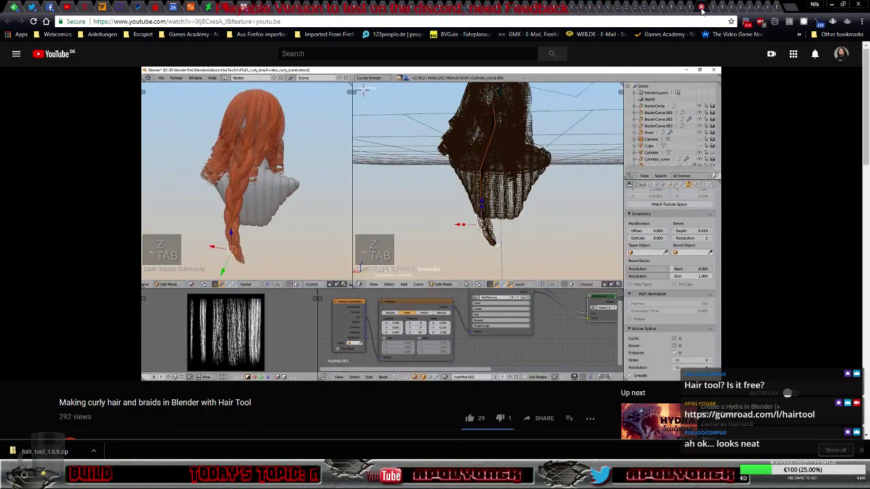
left_click(669, 105)
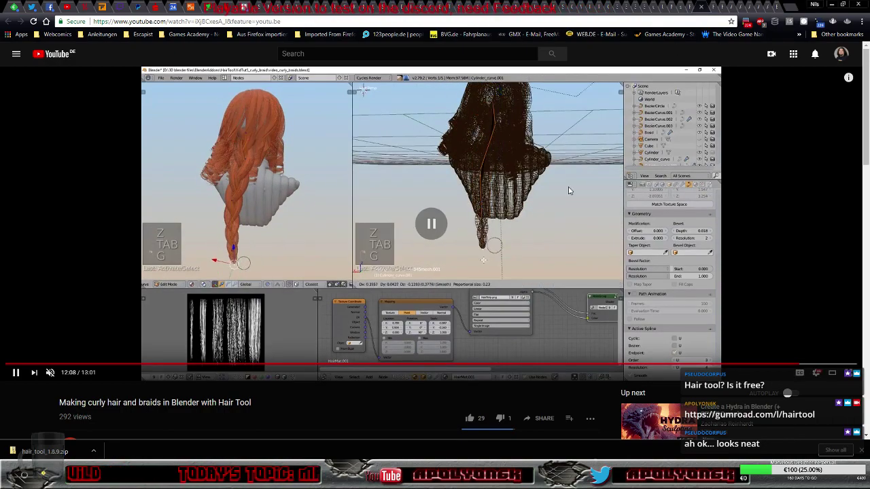
Look through the neighbouring browser tabs for the Hair Tool product page and review its feature list.
left_click(689, 8)
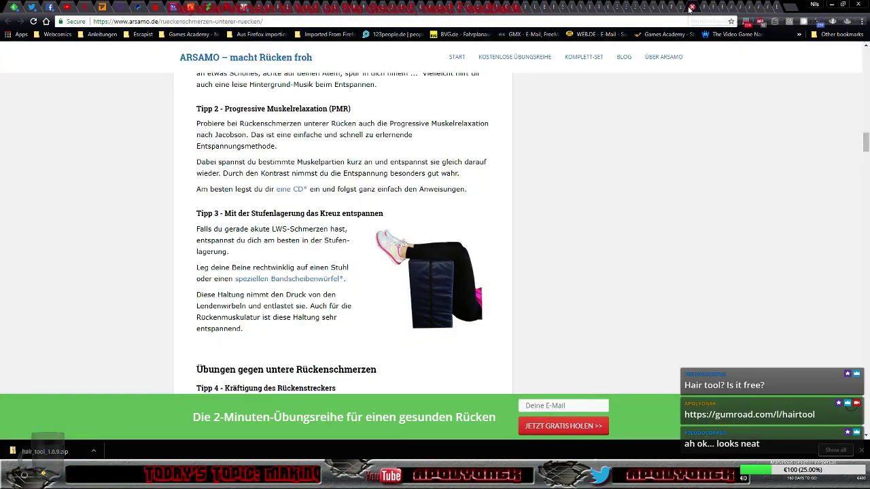
left_click(702, 8)
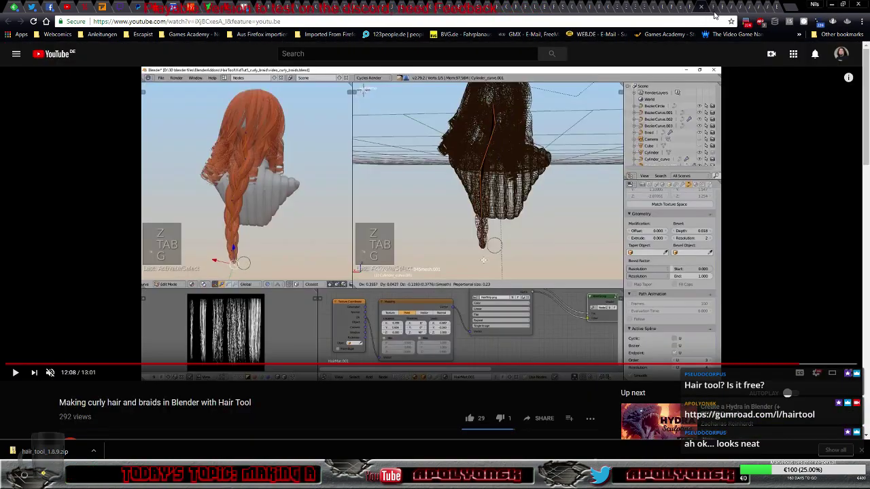
left_click(713, 9)
left_click(722, 9)
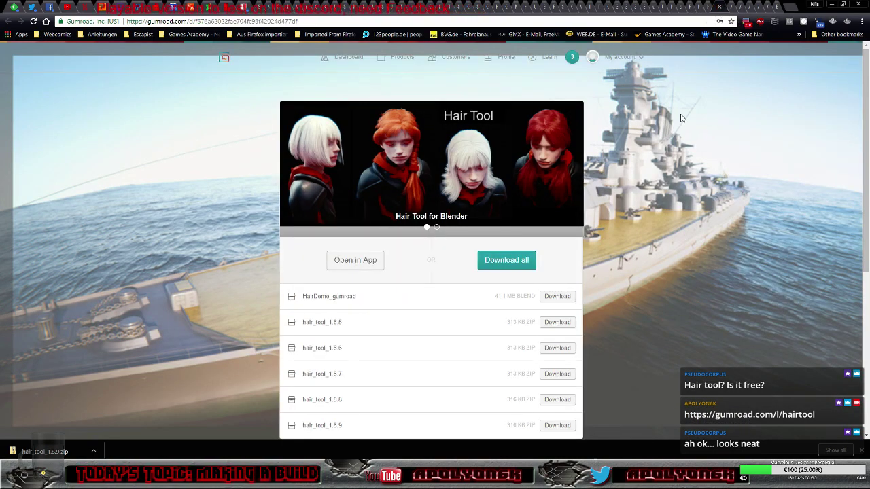
left_click(707, 9)
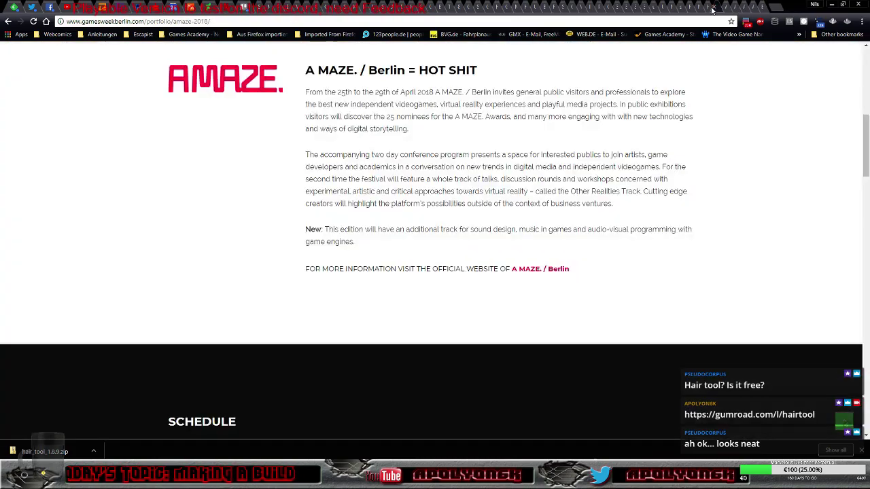
left_click(710, 9)
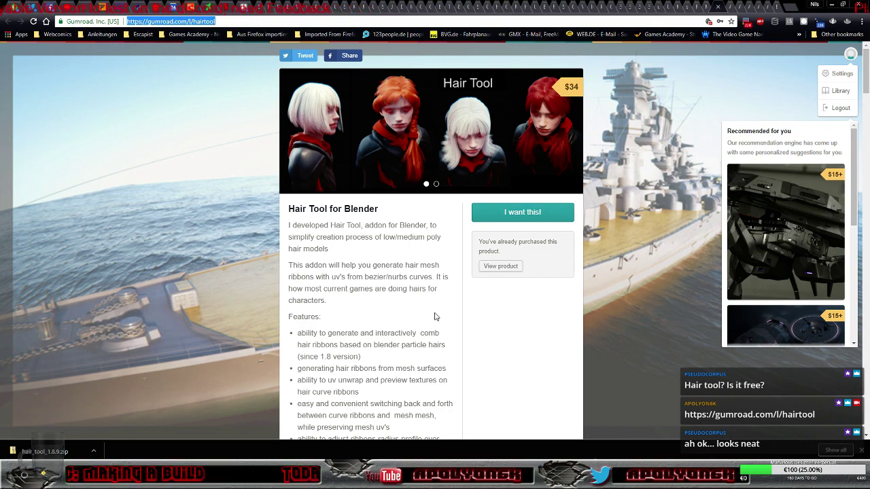
scroll(343, 303, "down", 4)
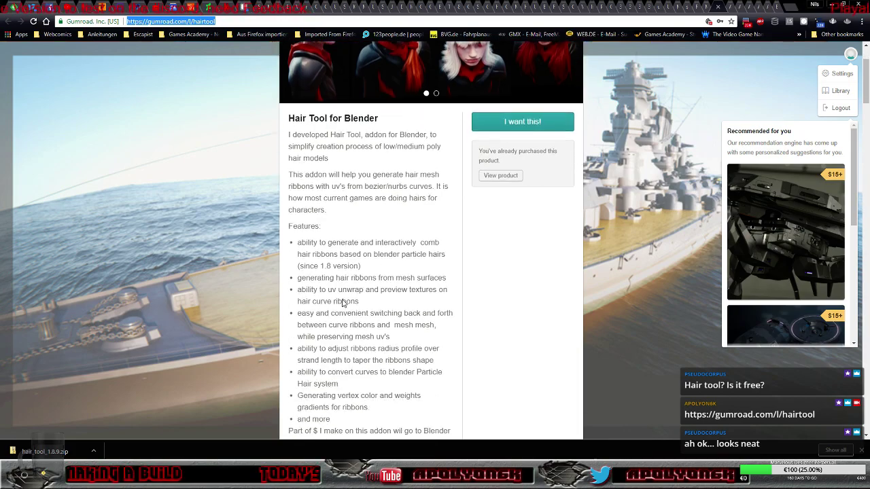
scroll(346, 303, "up", 1)
scroll(344, 303, "up", 3)
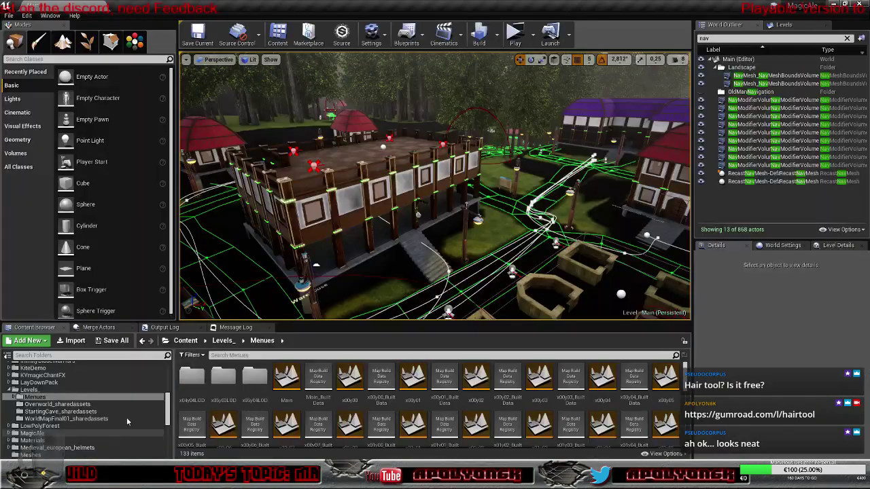
Switch to the Unreal Editor, close the SwitchActor_ProceduralHouse blueprint and return to the Main level's village view.
left_click(93, 427)
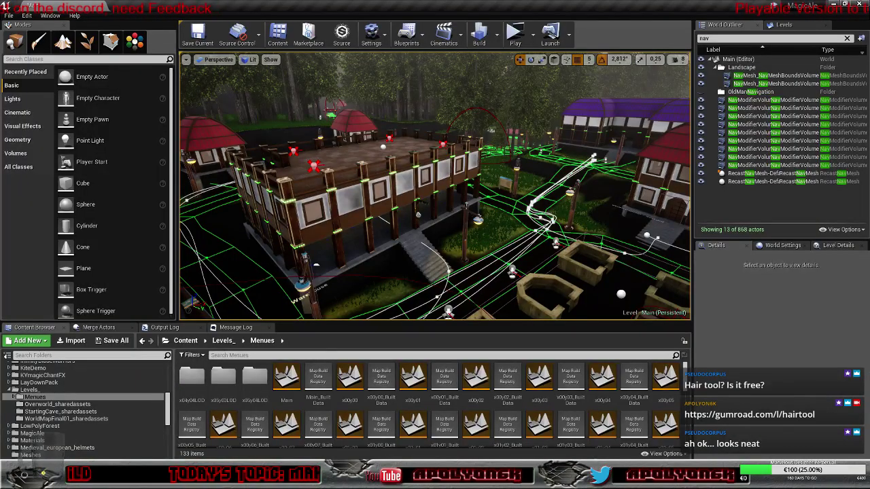
mouse_move(141, 474)
left_click(193, 428)
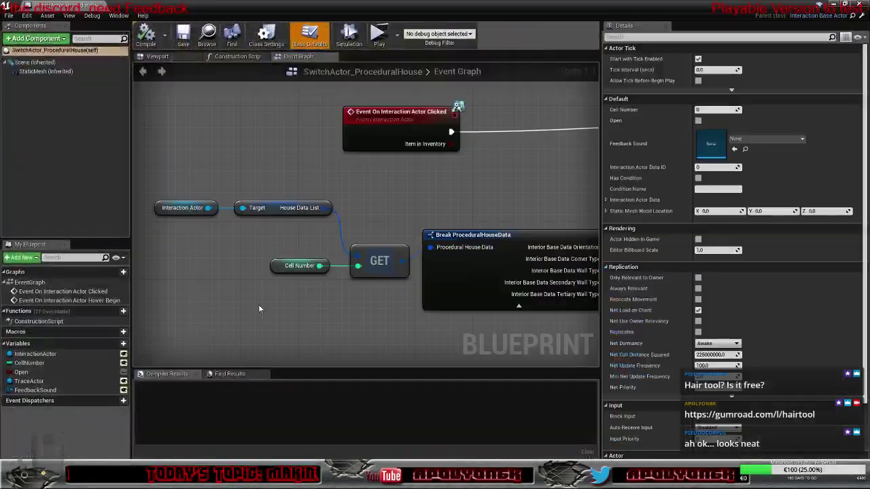
left_click(102, 8)
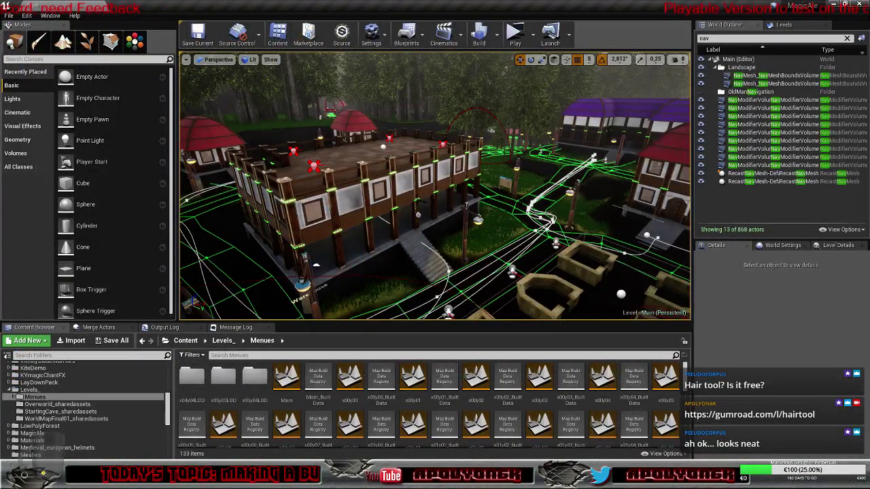
right_click_drag(448, 173, 587, 159)
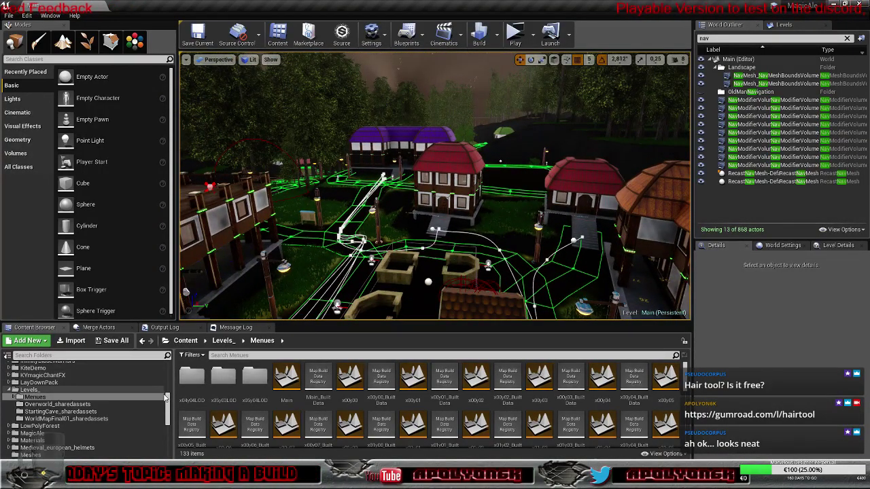
Open the Villagers folder under Models > Characters in the project content.
scroll(169, 410, "down", 3)
scroll(168, 411, "down", 4)
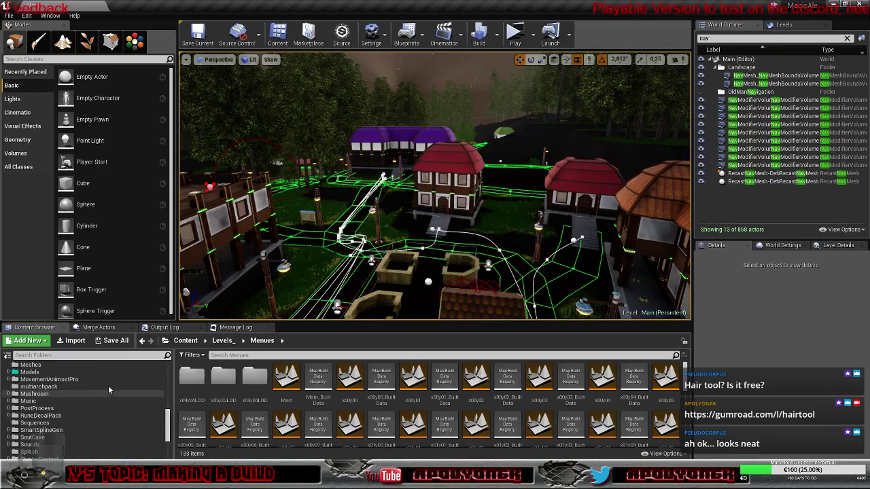
left_click(80, 374)
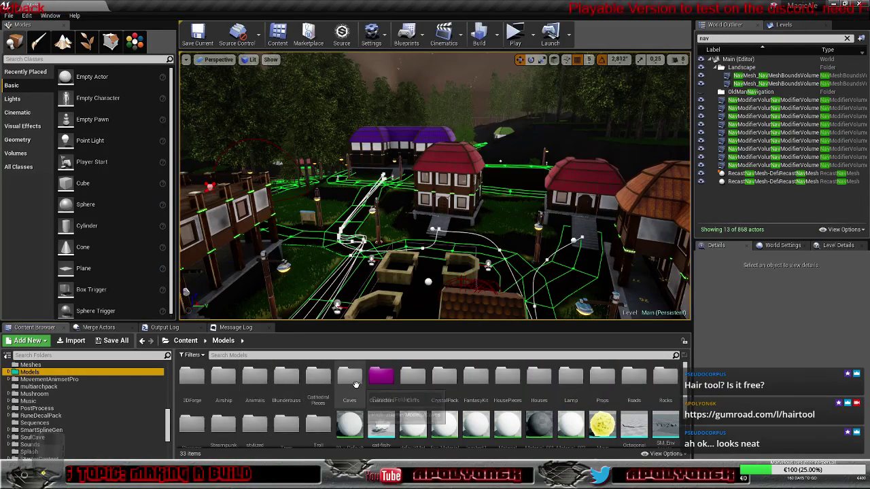
double_click(380, 378)
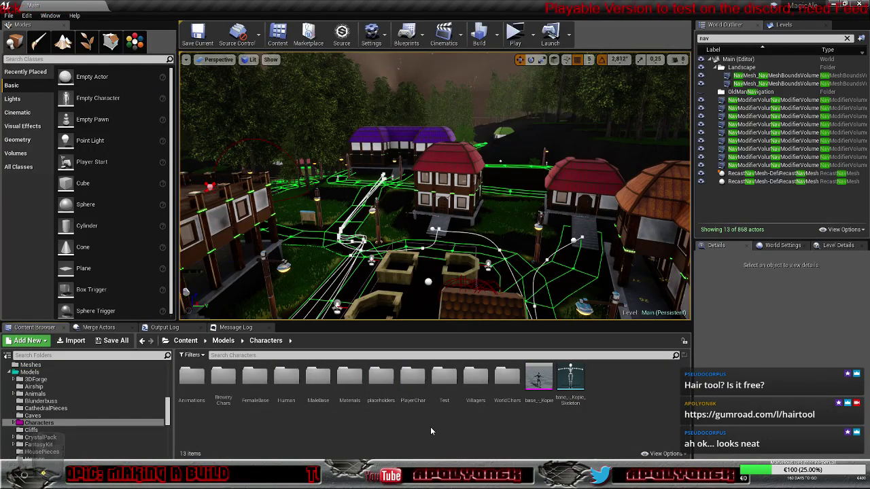
double_click(476, 378)
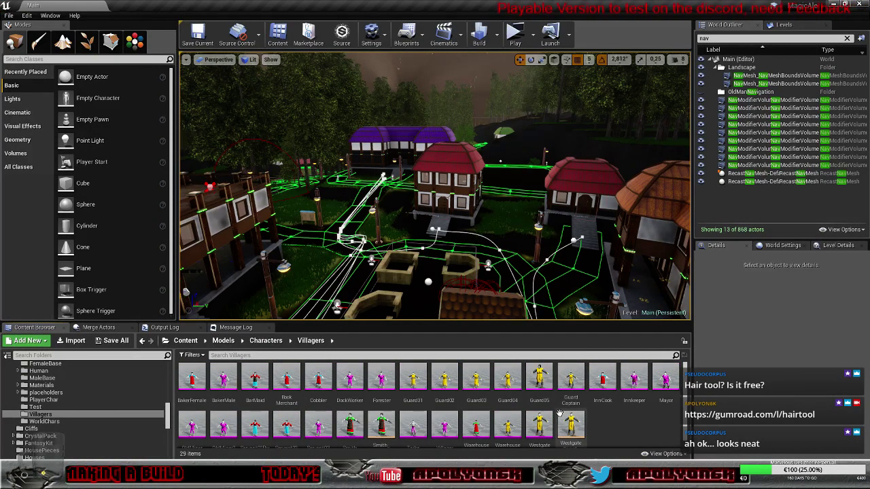
Open the BakerFemale skeletal mesh and inspect her hair up close from the front and side.
double_click(199, 382)
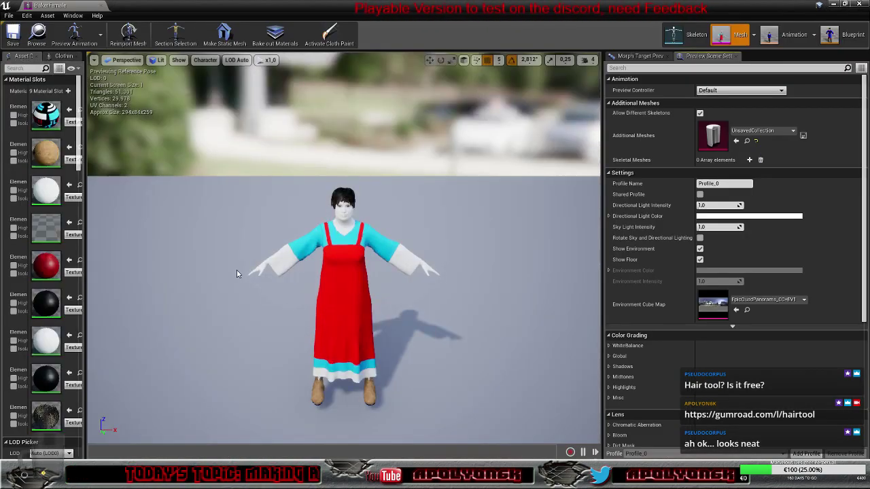
scroll(419, 226, "up", 5)
scroll(434, 203, "down", 5)
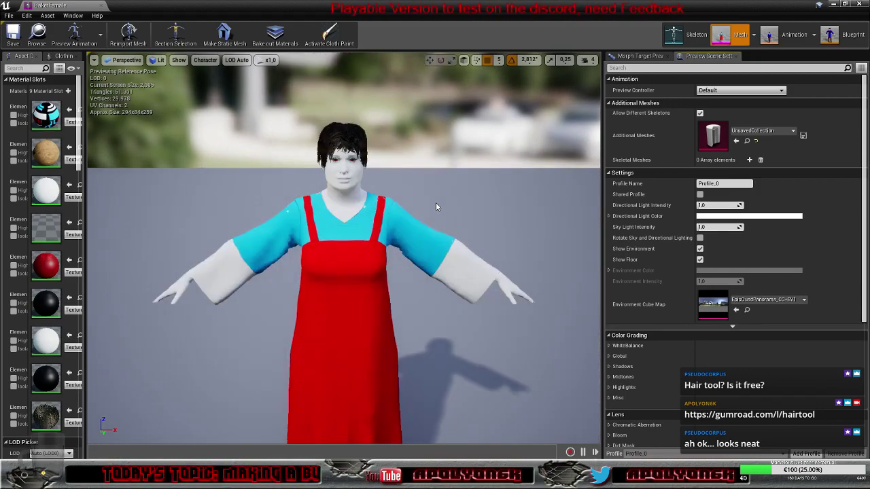
left_click_drag(434, 203, 403, 140)
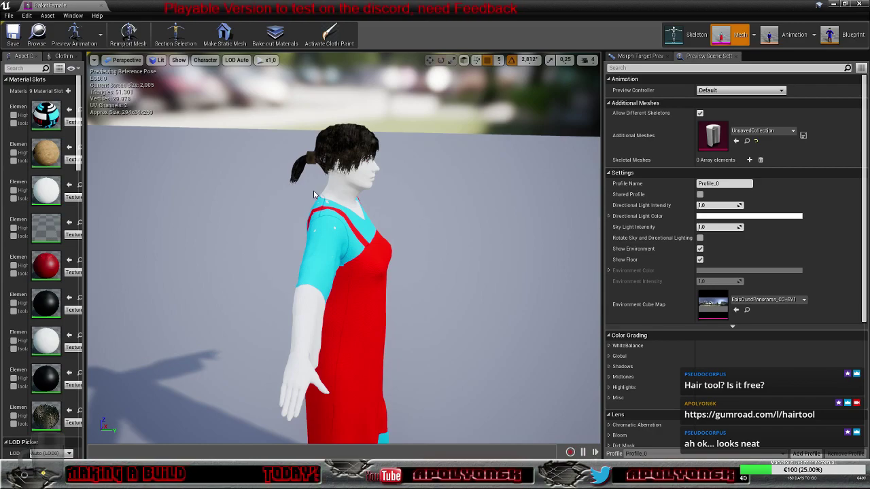
Open the WestgateGuard skeletal mesh from the Villagers folder and examine the character's face and hair up close.
left_click(833, 6)
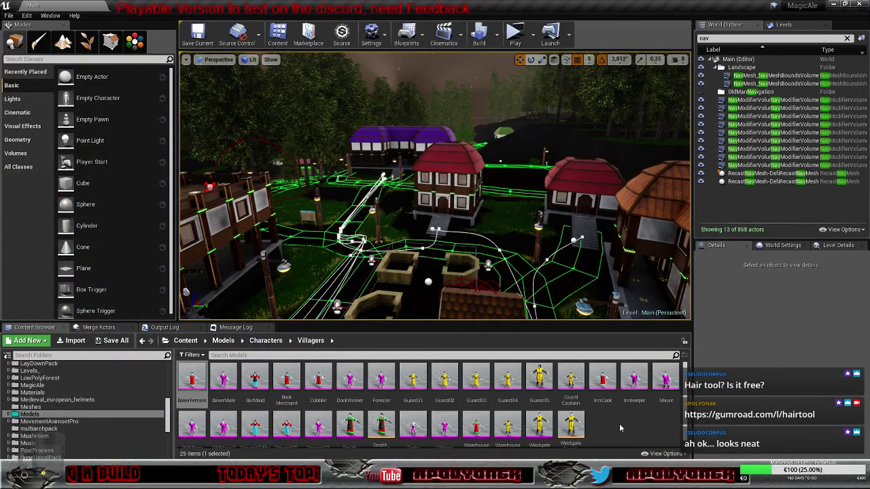
scroll(619, 423, "down", 1)
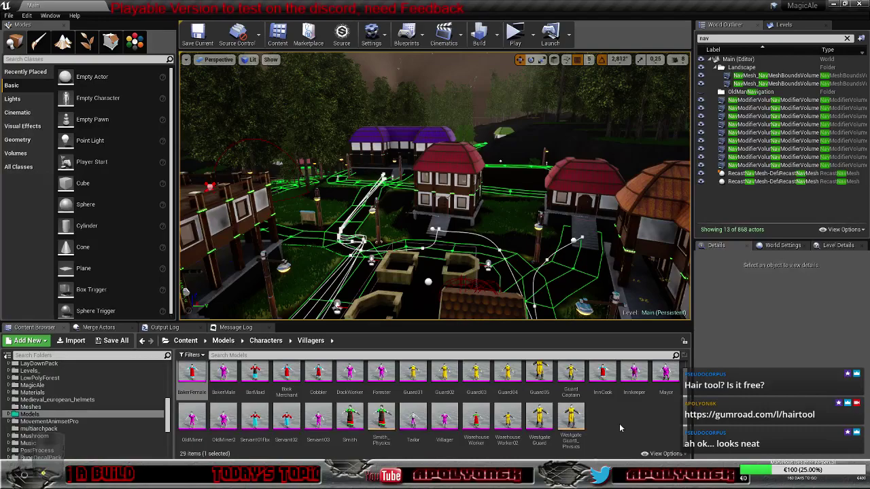
double_click(541, 425)
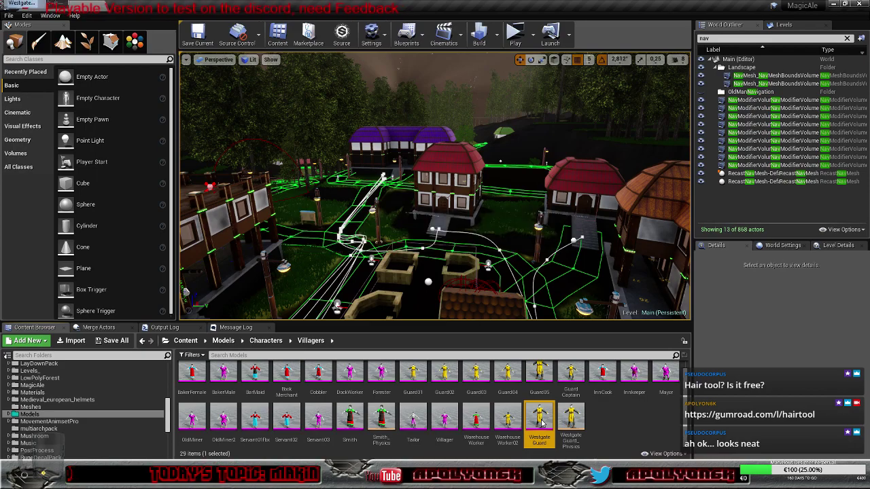
scroll(391, 227, "up", 4)
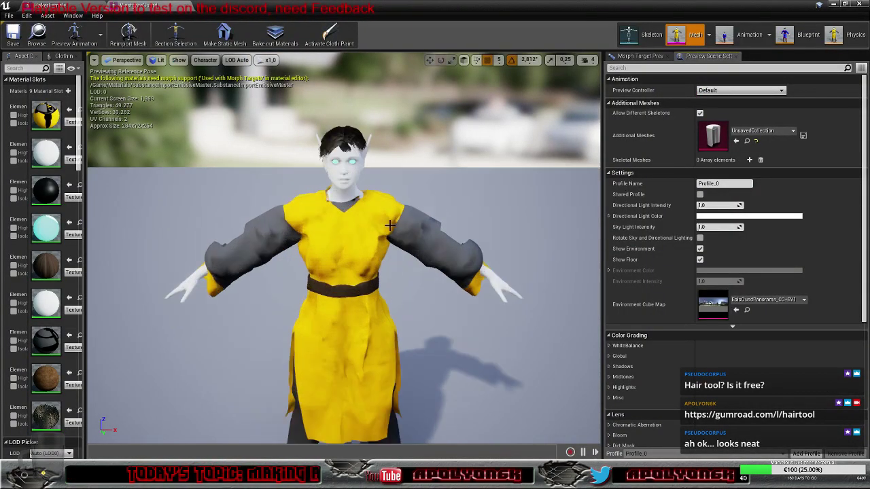
left_click_drag(344, 272, 404, 203)
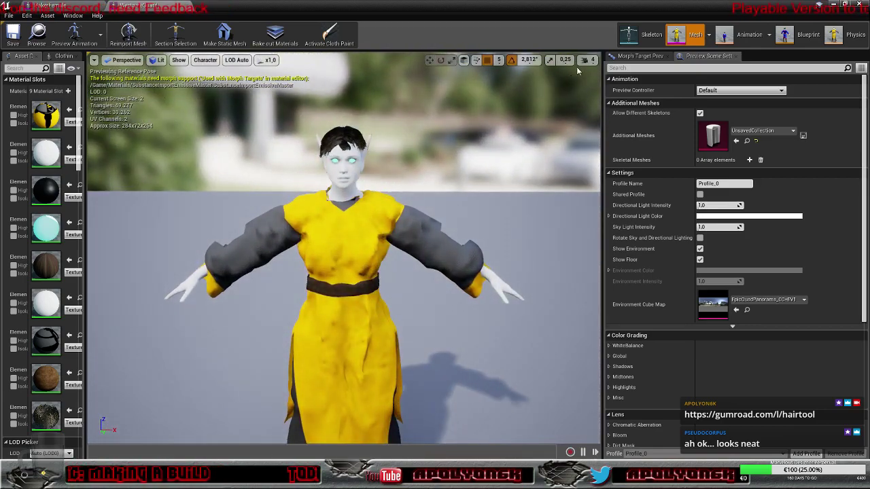
Open the Tailor skeletal mesh from the Villagers folder and examine the character's hair from the side.
left_click(834, 4)
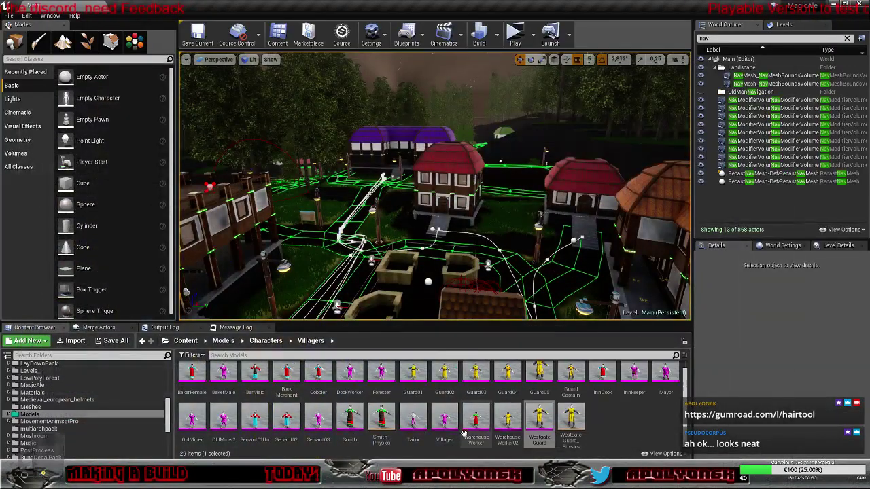
double_click(414, 420)
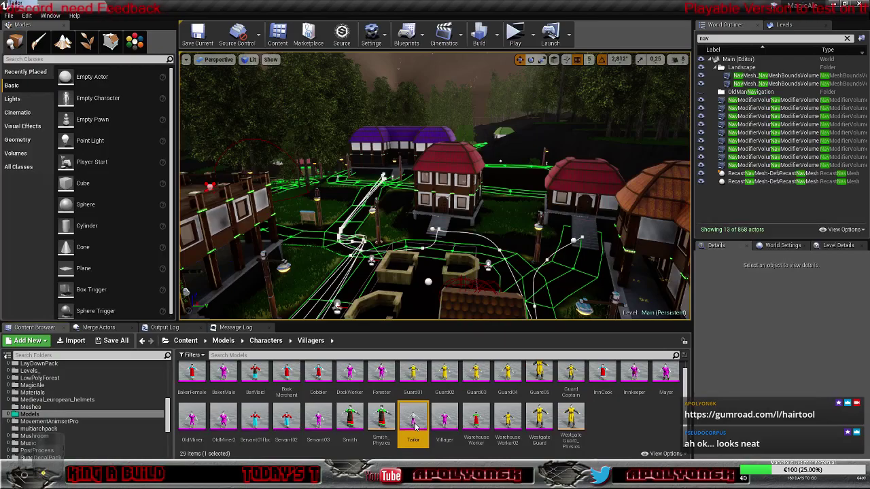
scroll(373, 212, "up", 3)
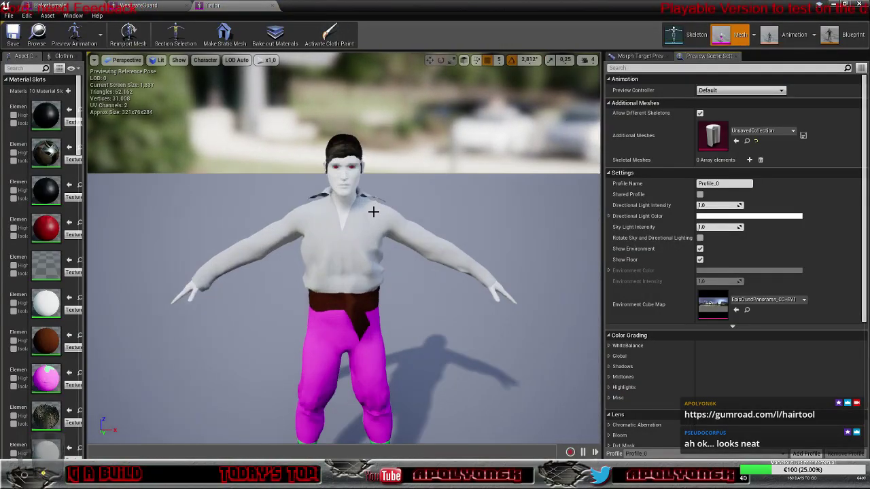
left_click_drag(344, 215, 612, 222)
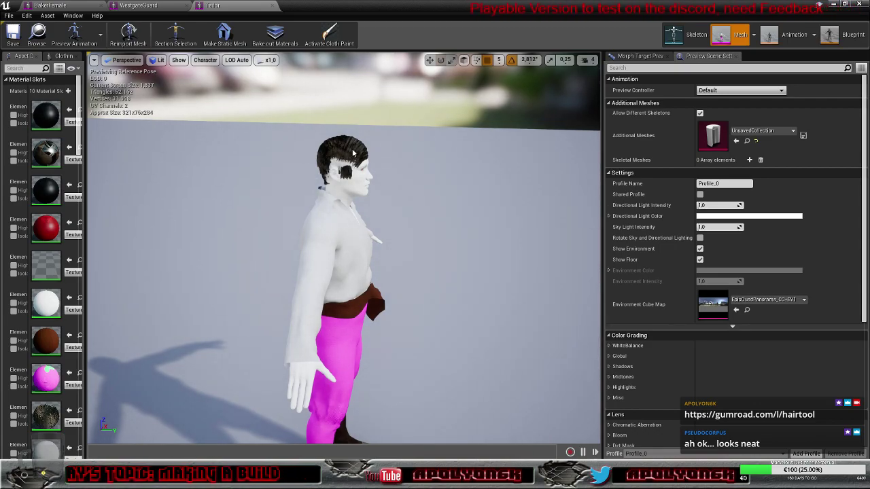
Compare the hairstyles of the BakerFemale, WestgateGuard and Tailor meshes by viewing each model from different sides.
left_click(128, 6)
left_click(59, 5)
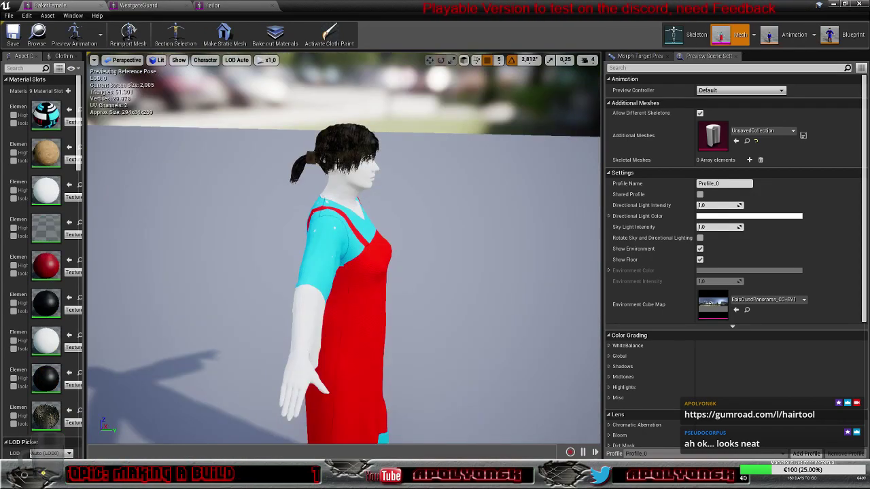
left_click_drag(344, 248, 284, 206, "alt")
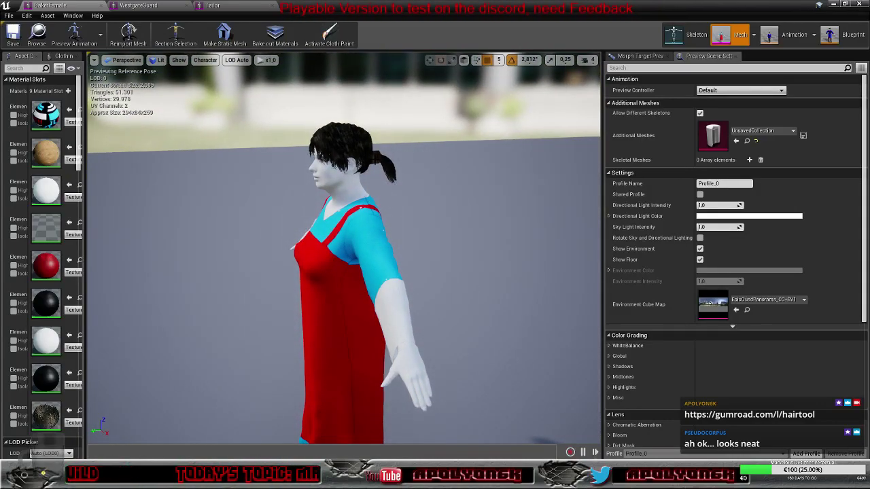
left_click(139, 6)
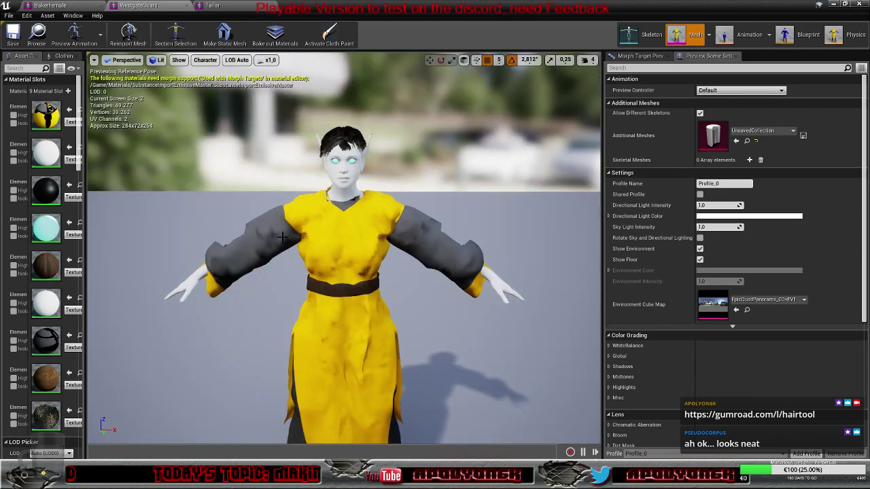
left_click_drag(282, 236, 150, 242, "alt")
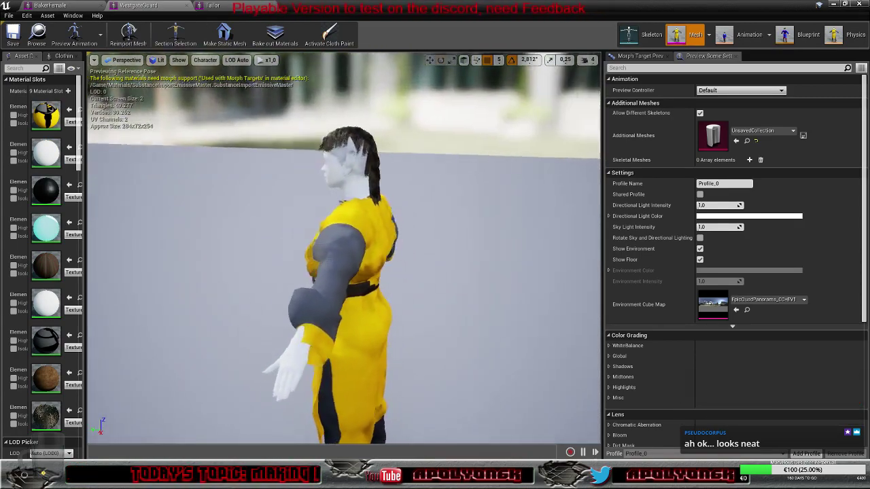
left_click(211, 6)
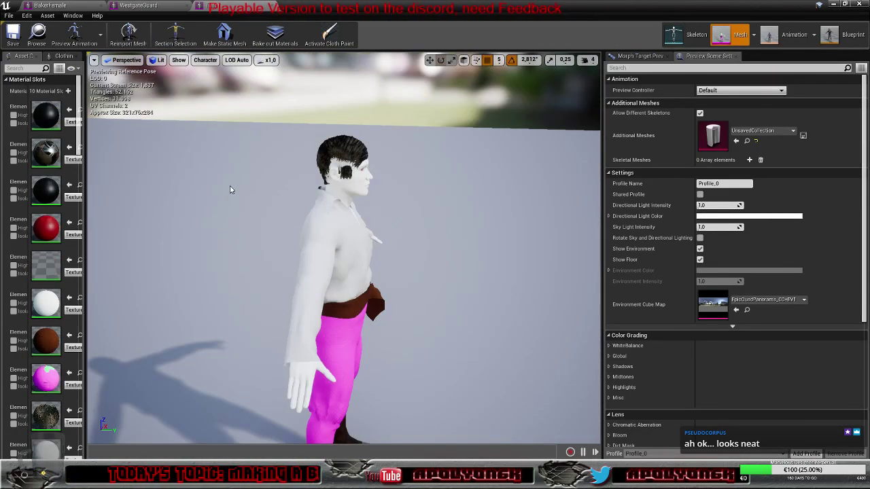
left_click_drag(230, 190, 256, 178, "alt")
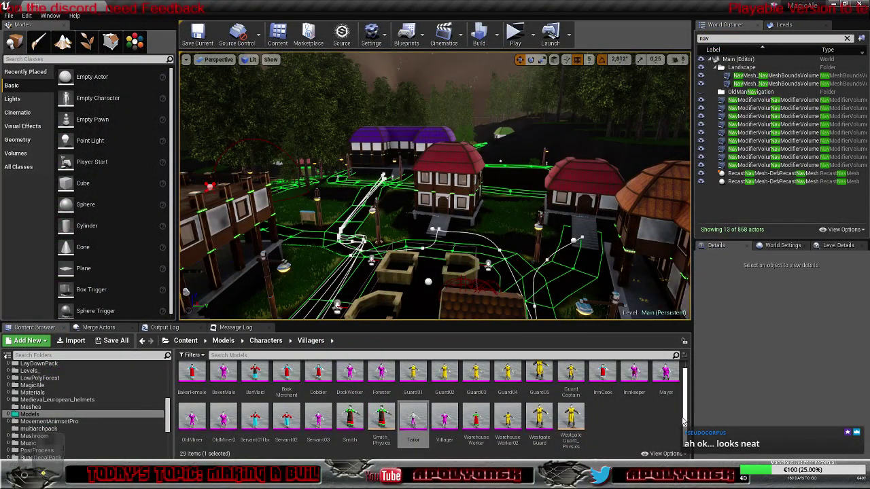
Enlarge the Content Browser so that both rows of villager assets fit with their names.
left_click_drag(685, 421, 684, 407)
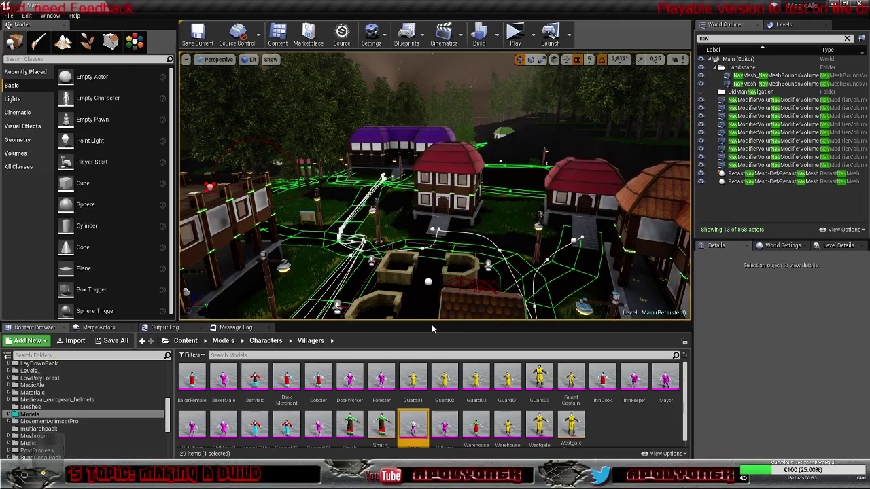
left_click_drag(425, 324, 427, 296)
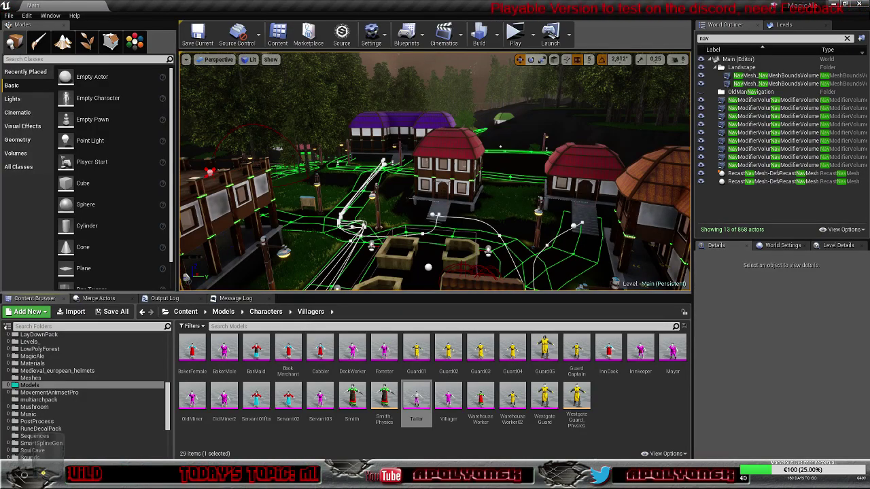
Survey the village from above and examine the gate path with the winged statues.
right_click_drag(408, 267, 632, 282)
key("w")
key("w")
key("w")
key("w")
key("s")
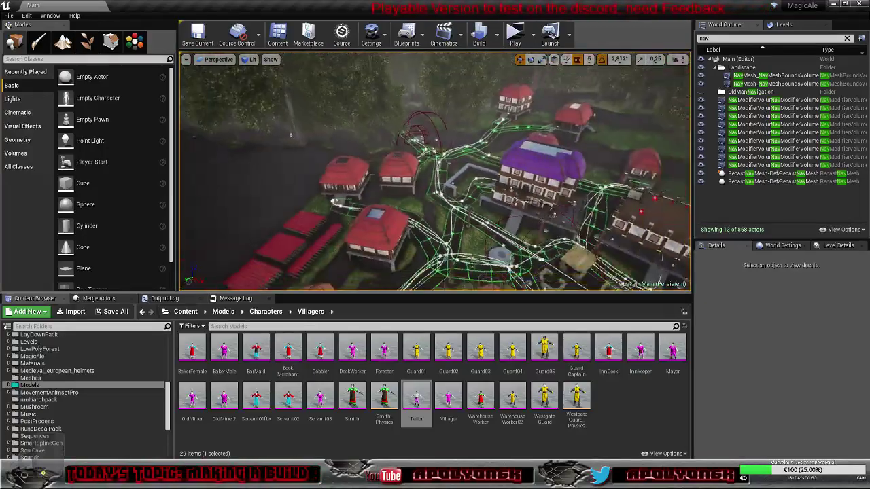
key("w")
right_click_drag(632, 282, 622, 289)
key("w")
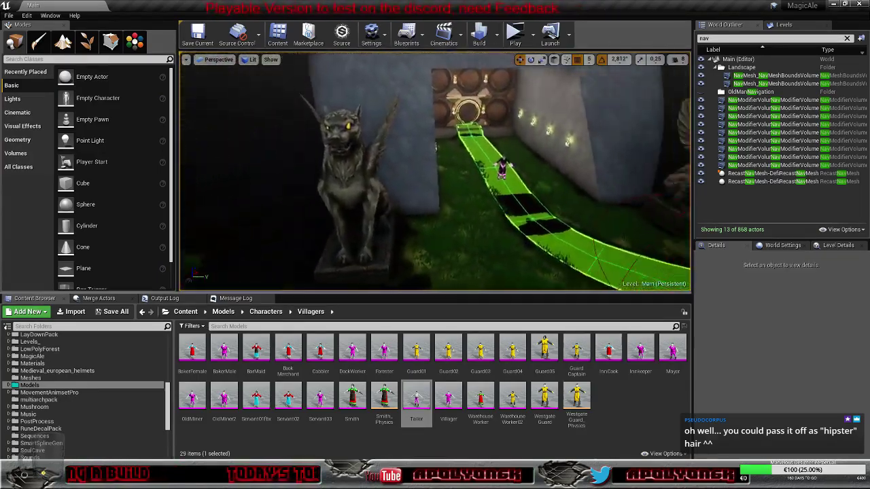
Return to the village and inspect its market square, houses, paths and navigation mesh.
key("1")
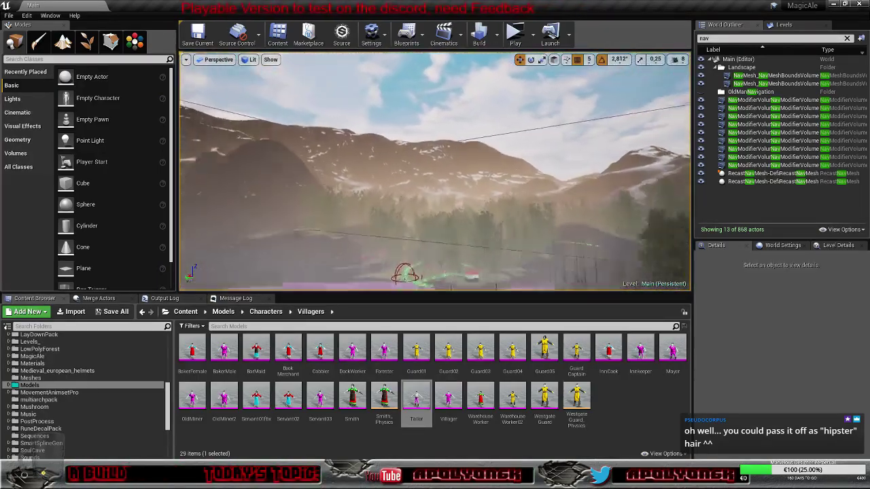
key("w")
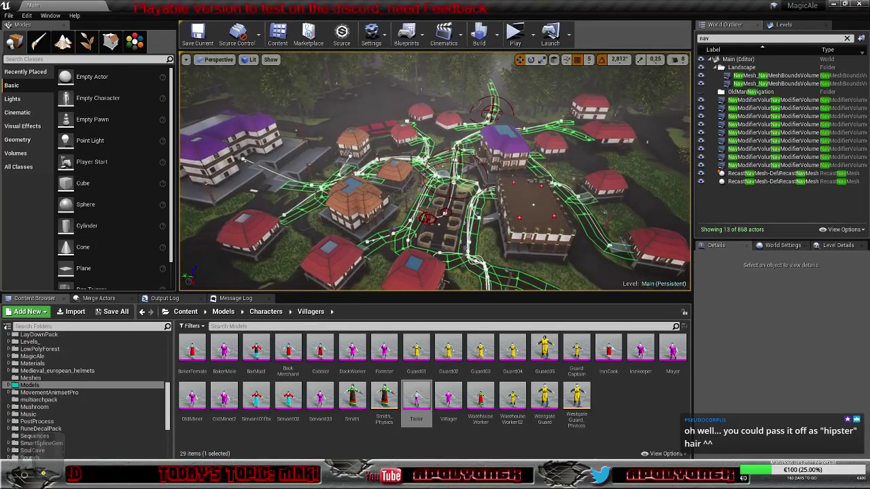
key("w")
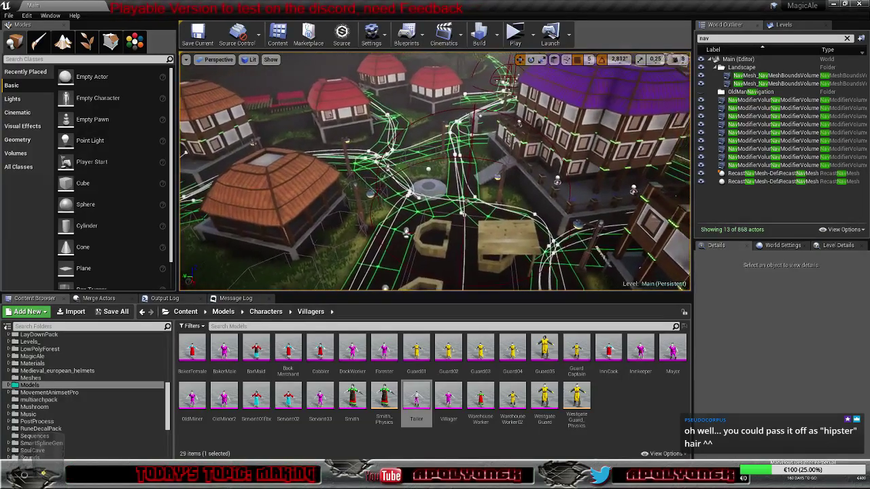
right_click_drag(435, 171, 407, 181)
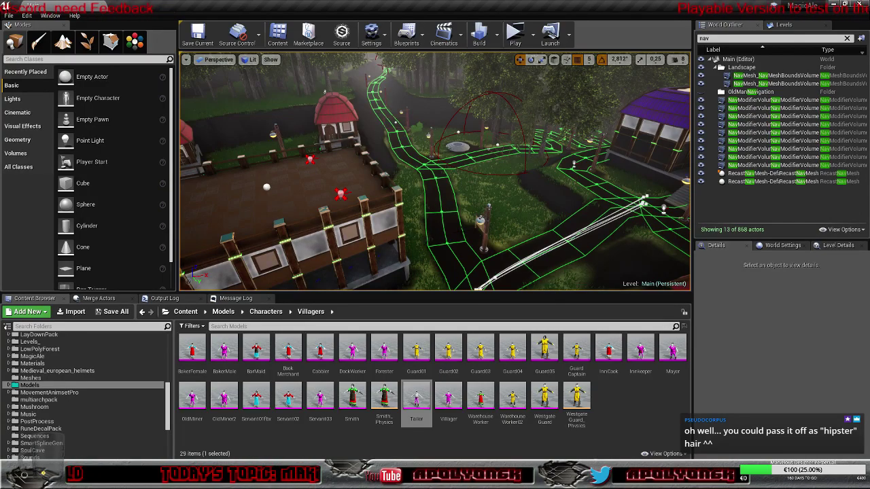
left_click_drag(421, 222, 319, 227, "alt")
key("w")
right_click_drag(435, 171, 483, 174)
right_click_drag(533, 109, 442, 76)
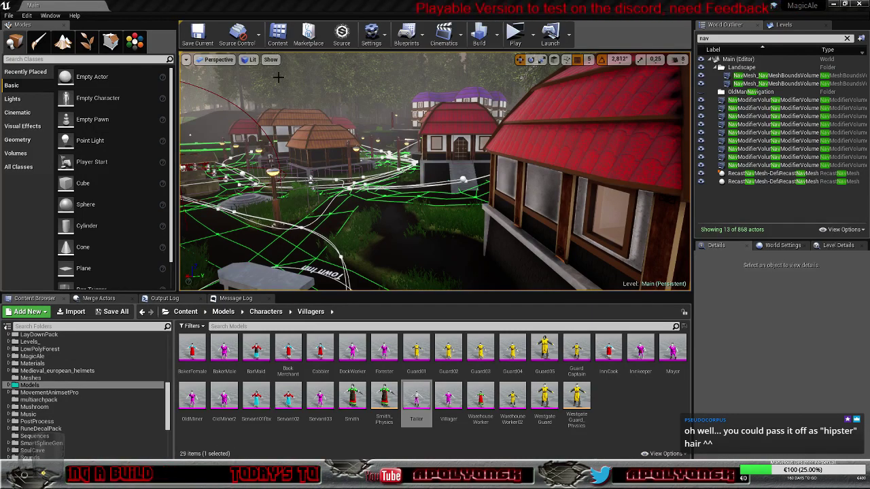
Switch to Steam and look at the Conan Exiles screenshot of the character with braided hair, then return to the level.
key("alt+Tab")
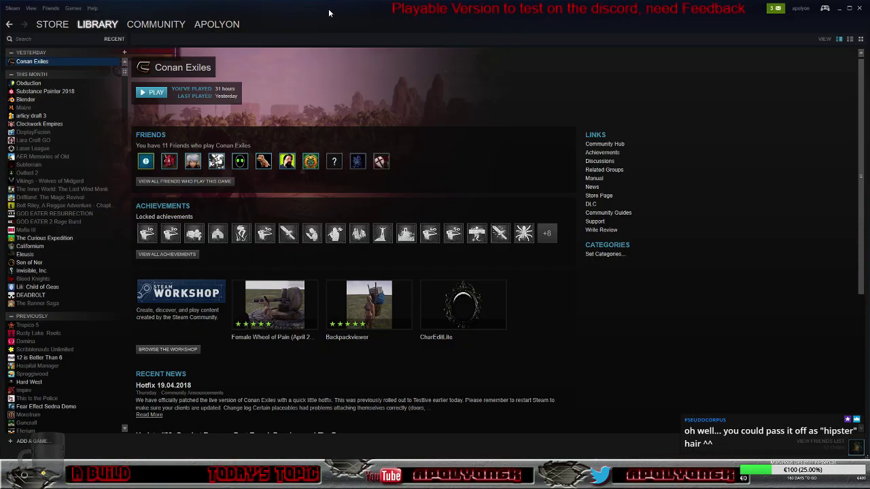
key("alt+Tab")
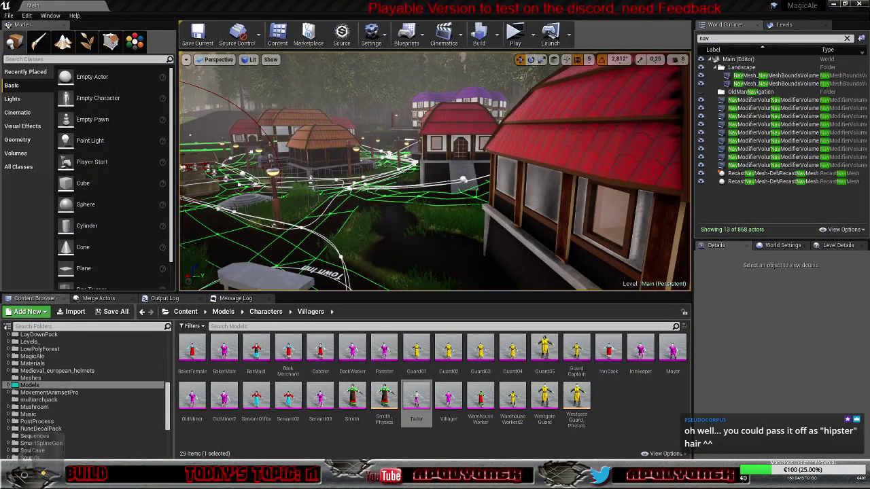
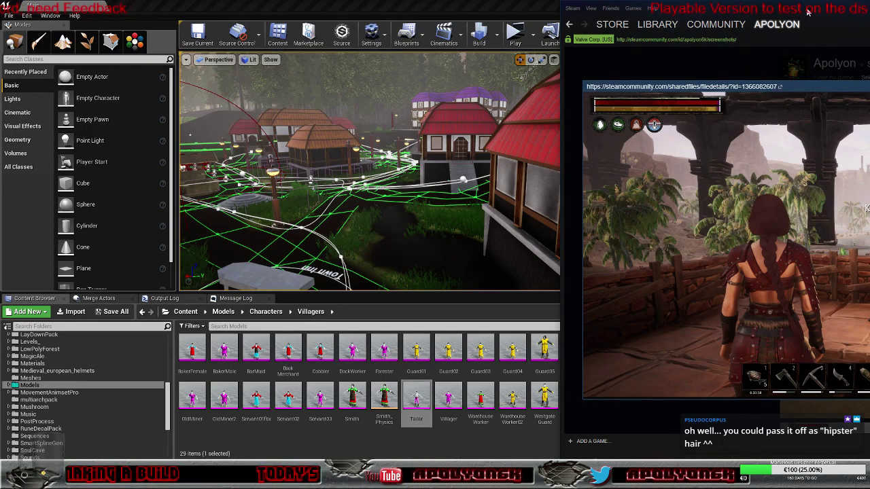
left_click_drag(808, 12, 869, 18)
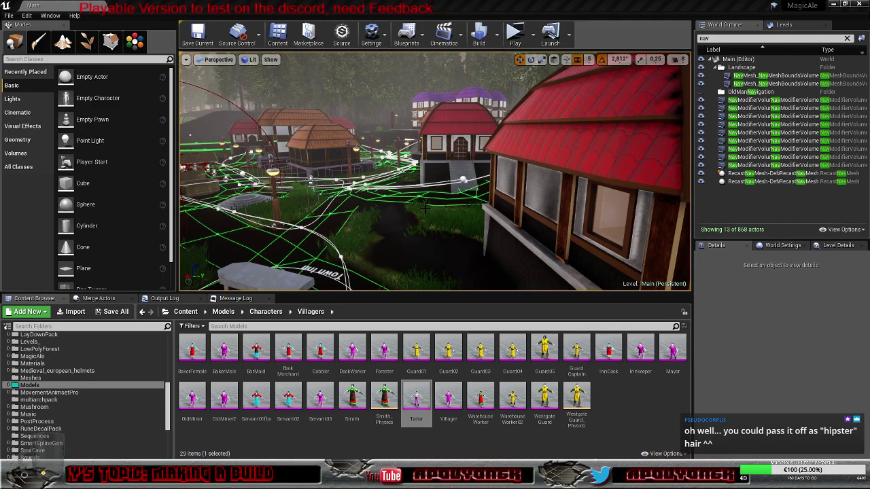
Go to the wooden cart and woodpile beside the building's stone stairs and reduce the camera speed to 3.
right_click_drag(424, 209, 327, 178)
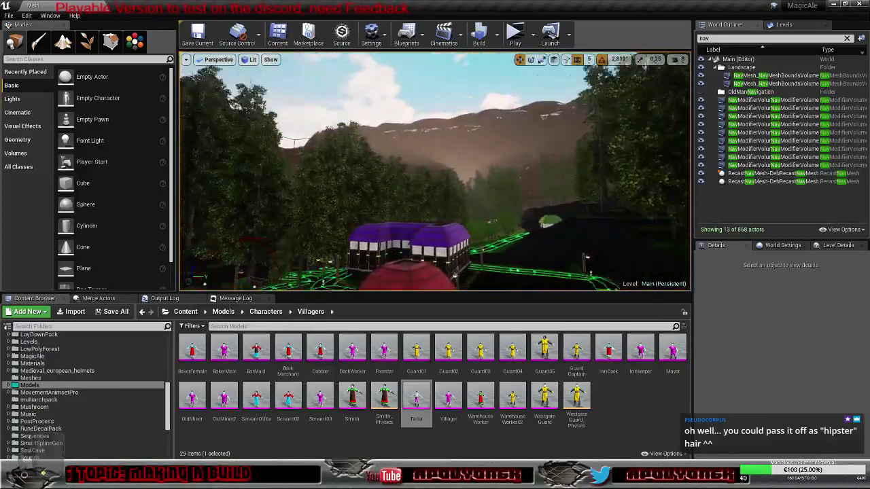
right_click_drag(434, 171, 375, 202)
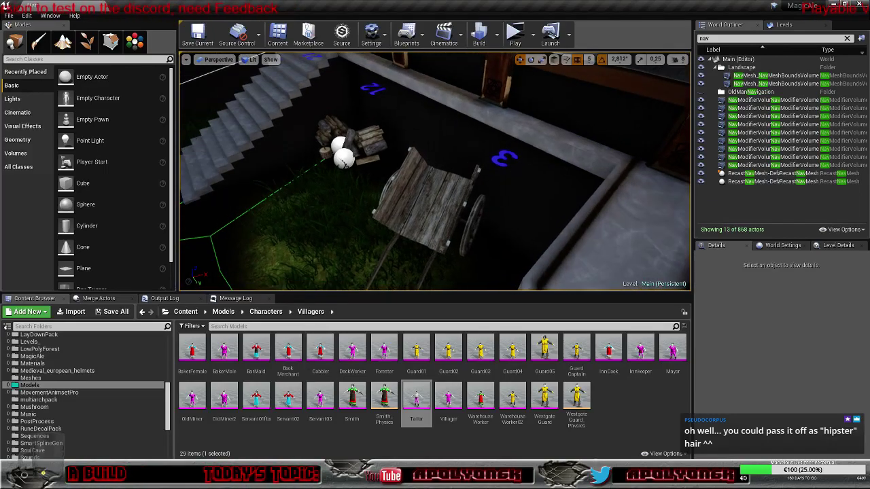
left_click(679, 61)
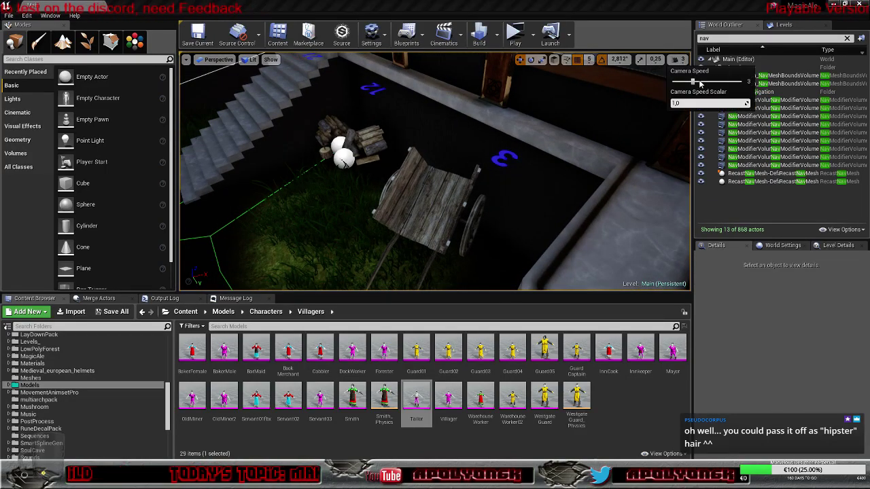
right_click_drag(345, 163, 287, 187)
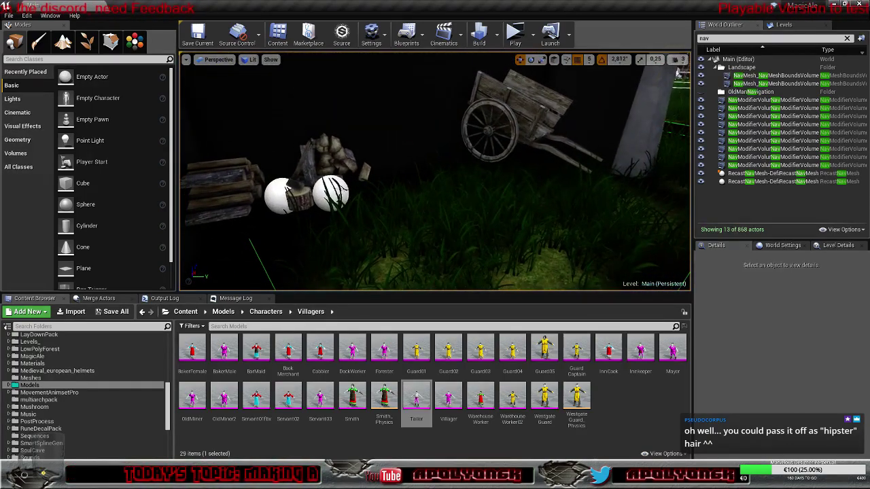
Adjust the height of the broken cart beside the woodpile so its wheels rest on the ground.
left_click(507, 144)
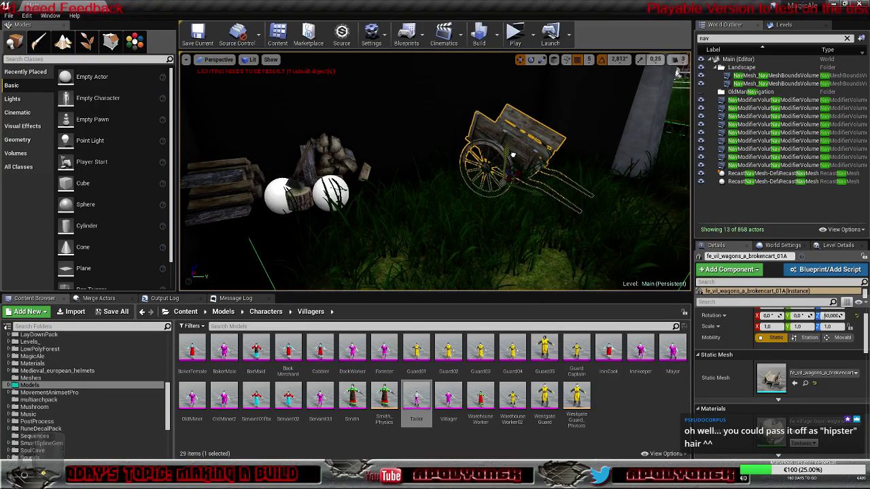
right_click_drag(534, 159, 598, 201)
scroll(534, 159, "up", 3)
right_click_drag(535, 159, 561, 62)
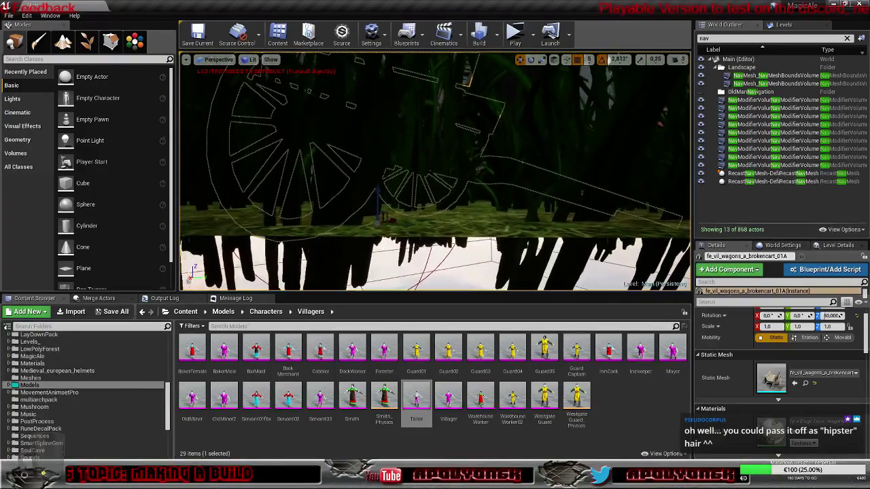
left_click_drag(380, 195, 384, 189)
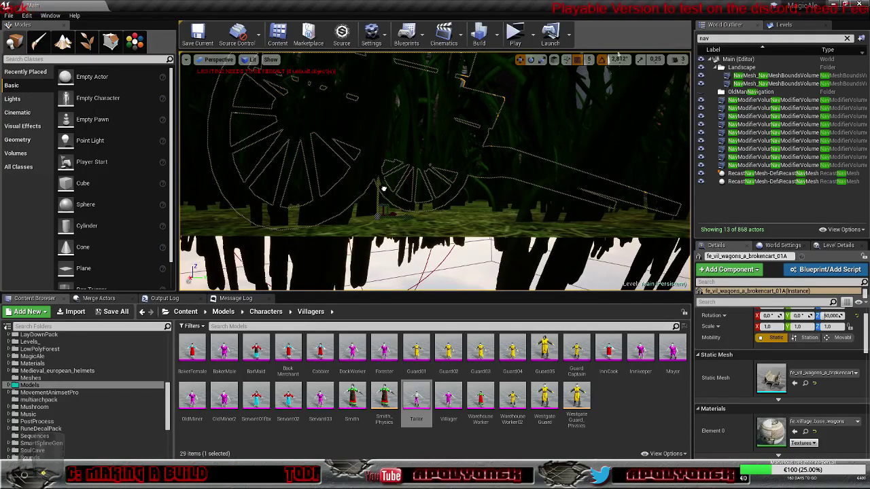
Select the two woodpiles, the axe block and the white spheres beside them, and lower the group onto the ground.
mouse_move(384, 189)
right_mouse_down()
mouse_move(238, 173)
mouse_move(211, 146)
mouse_move(293, 132)
mouse_move(384, 178)
right_mouse_up()
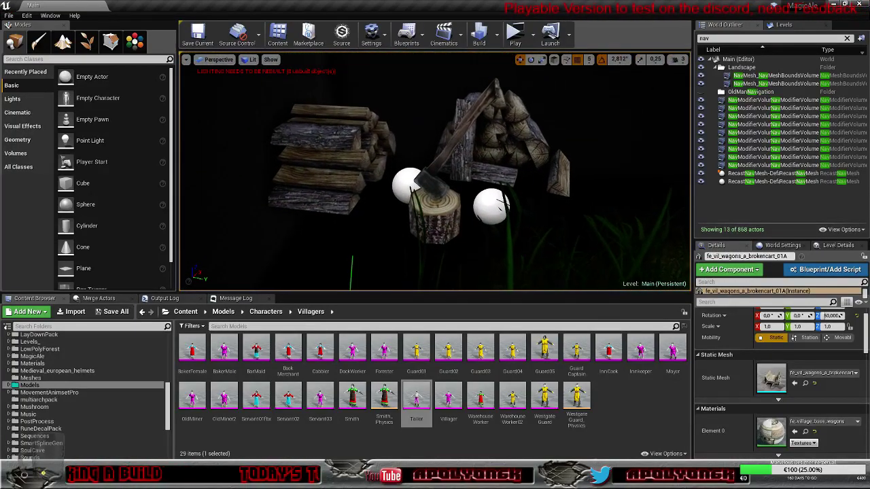
left_click(313, 144)
left_click(398, 179, "ctrl")
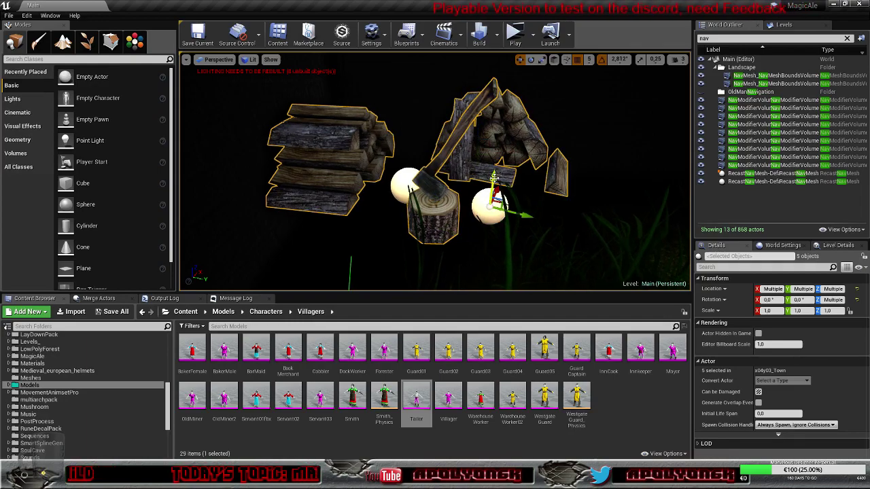
left_click_drag(494, 178, 494, 227)
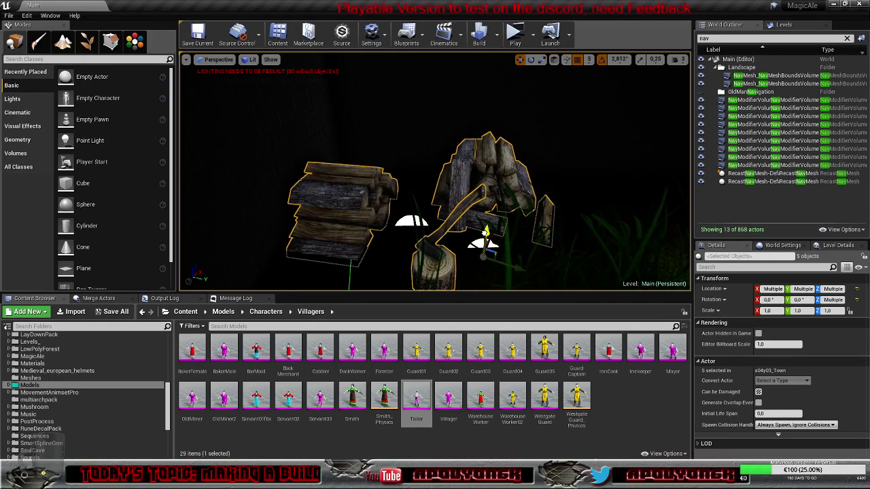
Set the position grid snap to 1 and lower the axe chopping block onto the ground at height 10618.
right_click_drag(487, 234, 598, 210)
key("f")
left_click(335, 249)
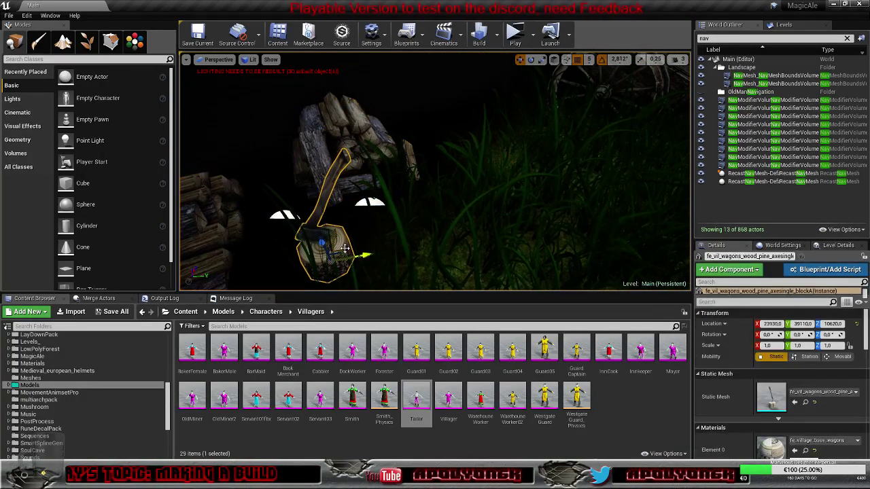
key("f")
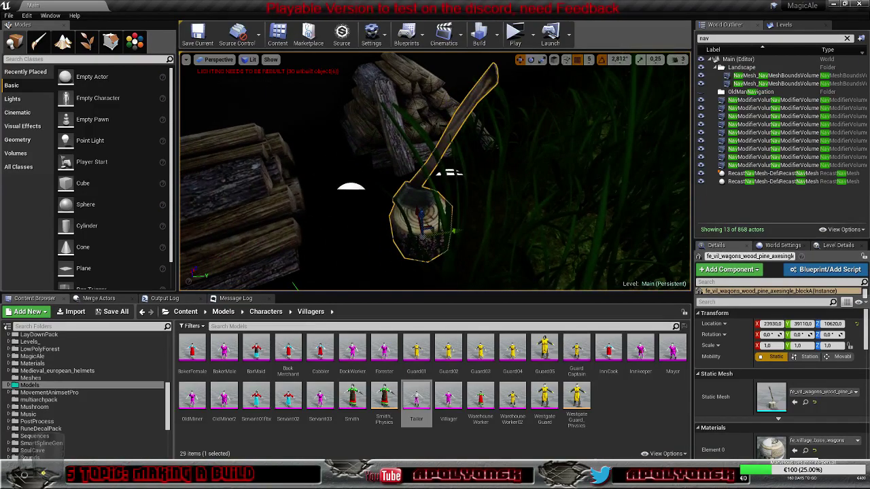
right_click_drag(464, 265, 434, 217)
key("f")
right_click_drag(464, 265, 408, 225)
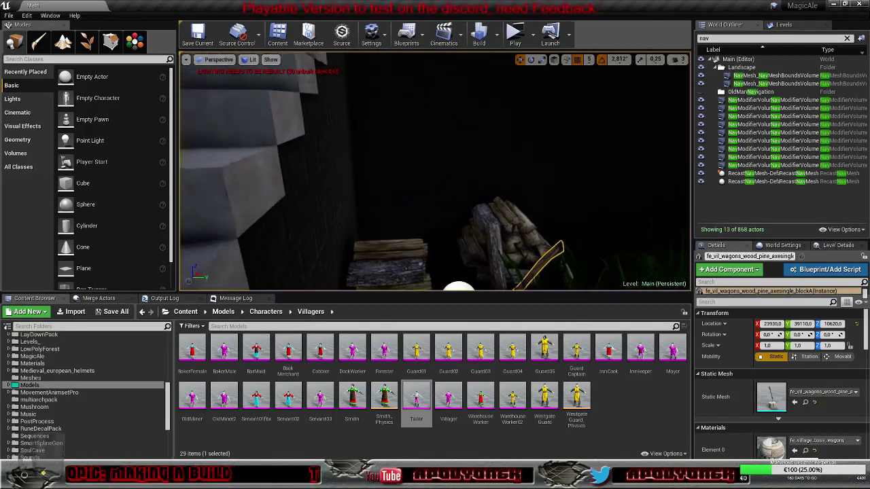
key("f")
left_click_drag(464, 264, 470, 206, "alt")
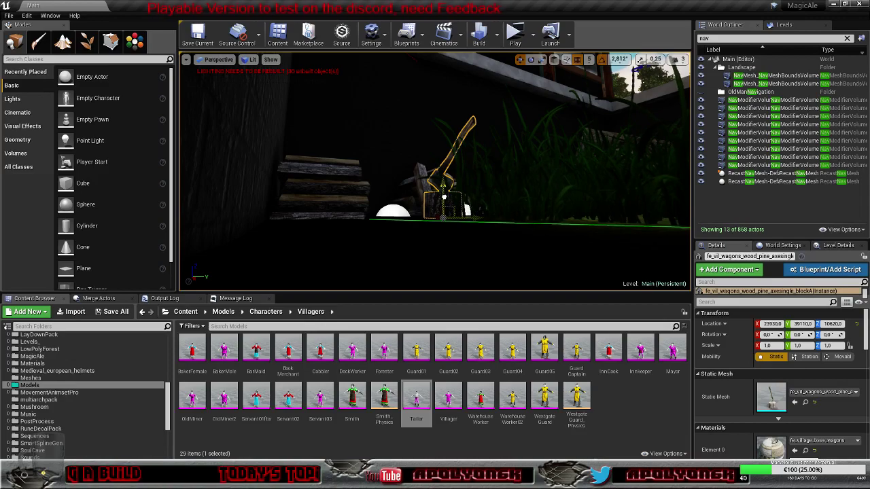
left_click(590, 60)
left_click(598, 80)
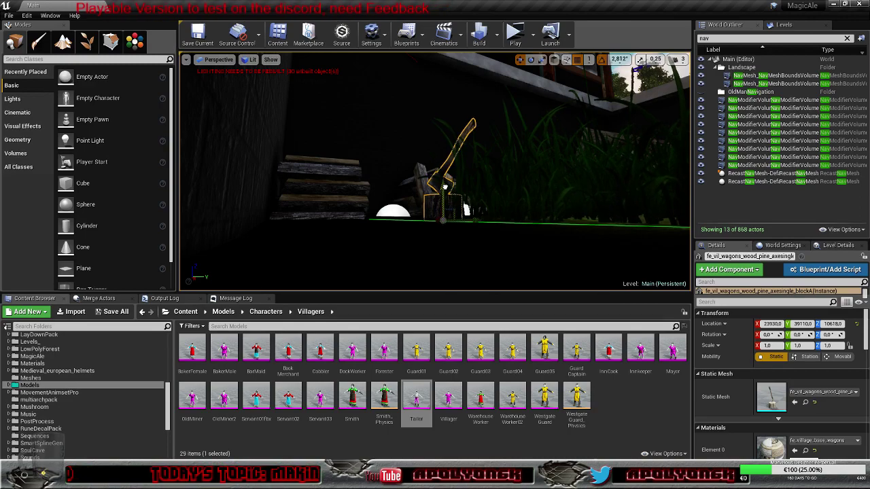
Move the ShrineHolder trigger box to the edge of the path at height 10625 and lower WanderPoint11 to about 10652.
right_click_drag(445, 187, 510, 159)
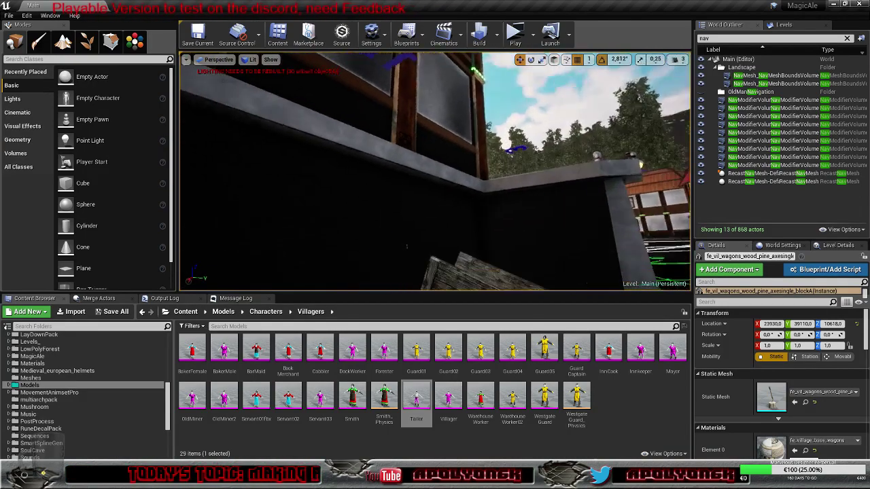
key("f")
right_click_drag(435, 177, 532, 183)
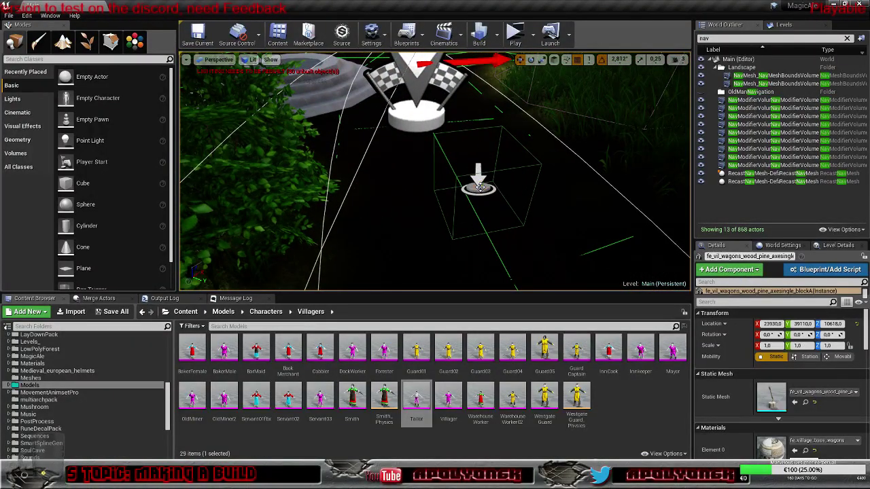
left_click(479, 188)
left_click_drag(482, 159, 481, 168)
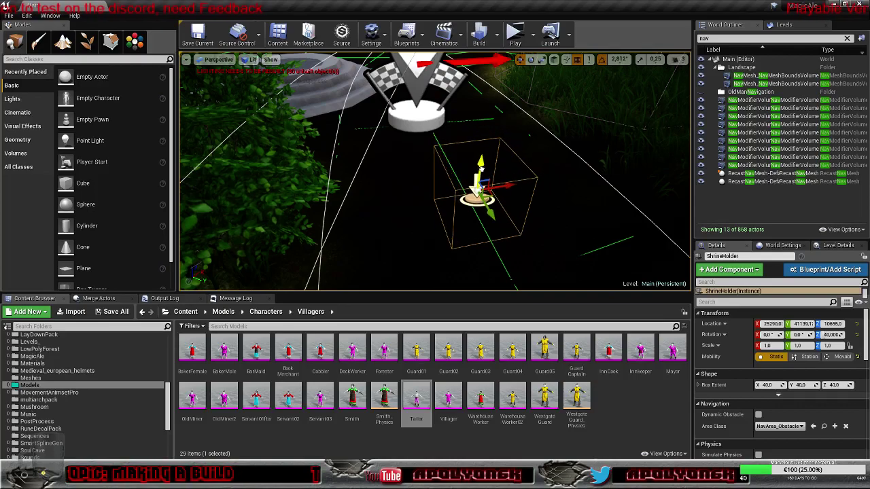
left_click_drag(524, 186, 602, 176)
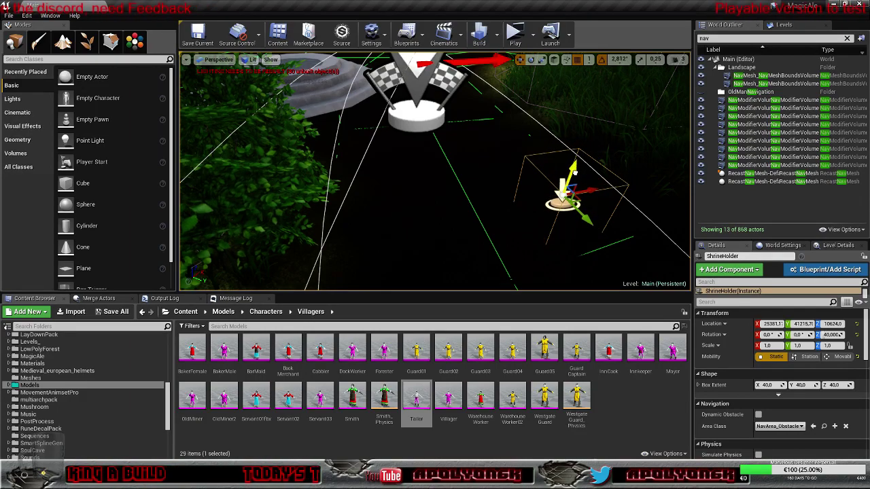
left_click_drag(573, 175, 577, 172)
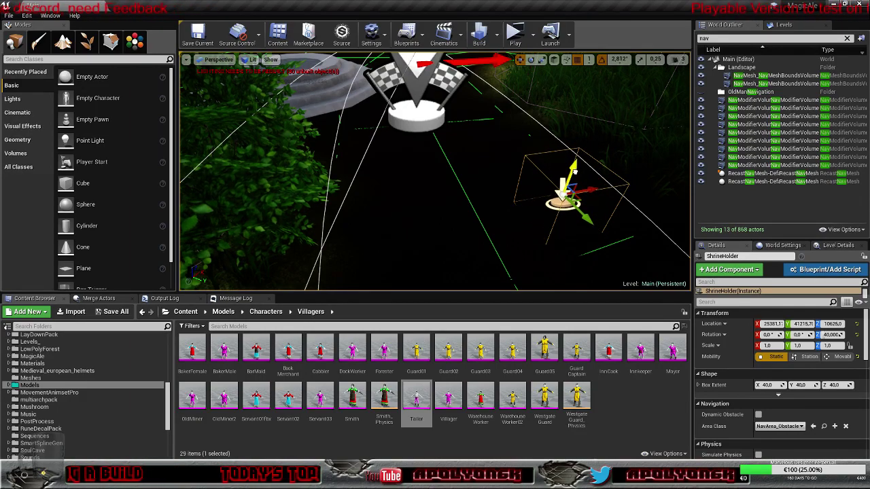
left_click(417, 113)
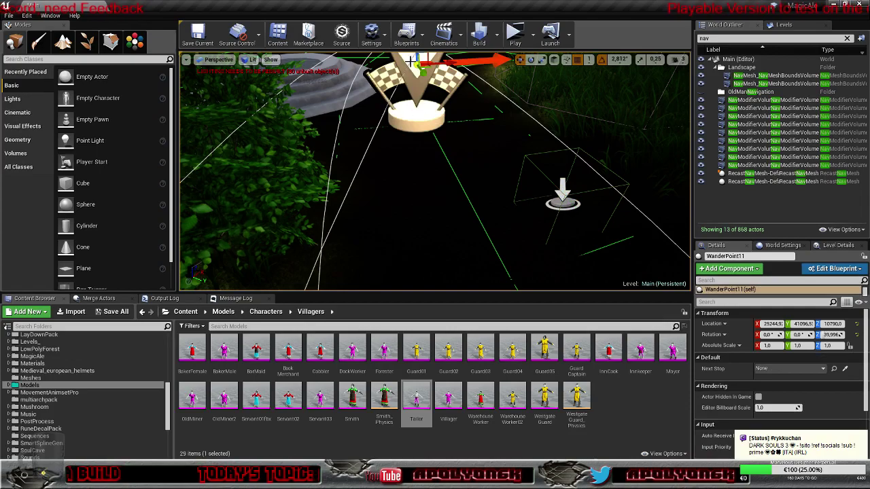
left_click_drag(411, 60, 475, 209)
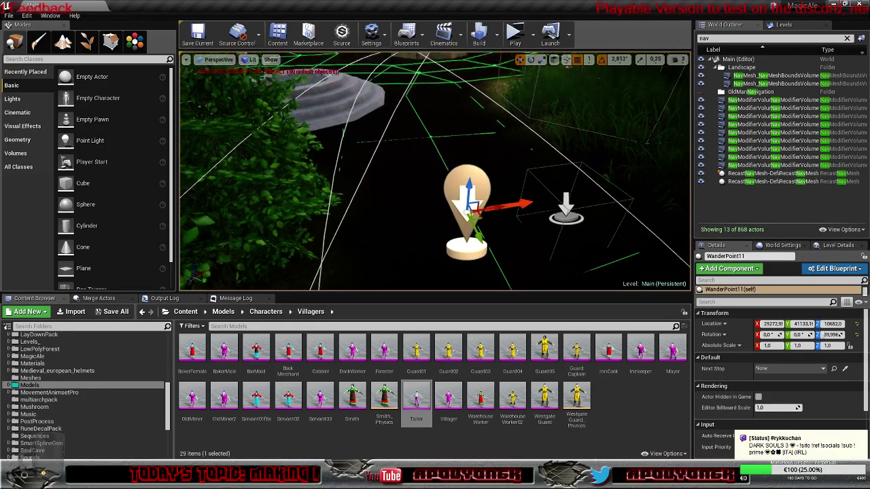
Flatten the grassy terrain around the round stepped stone platform with the landscape Flatten tool.
right_click_drag(476, 209, 443, 203)
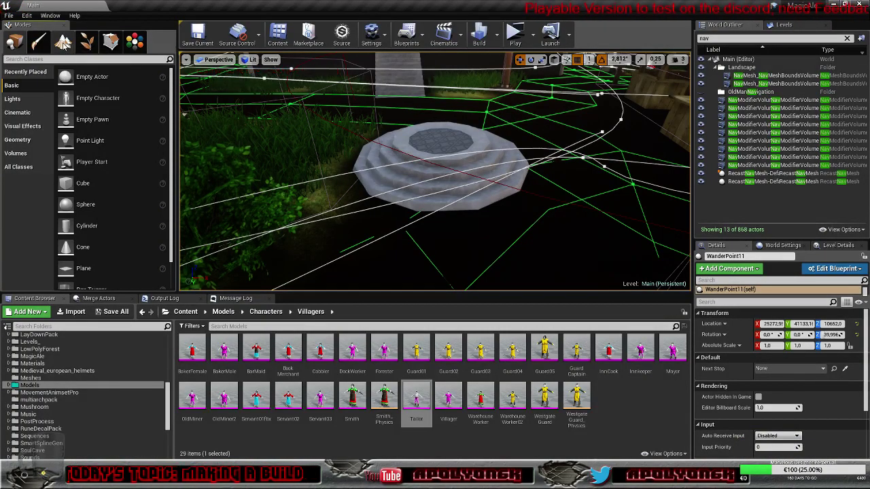
left_click(64, 42)
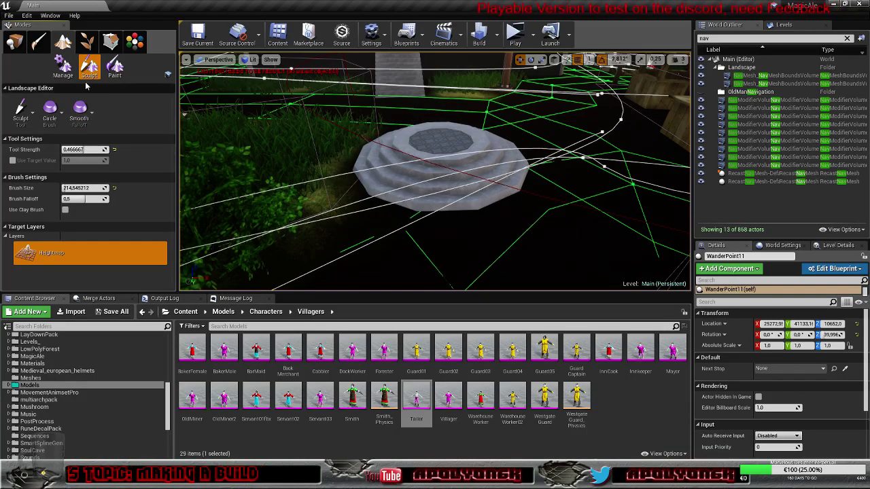
left_click(20, 110)
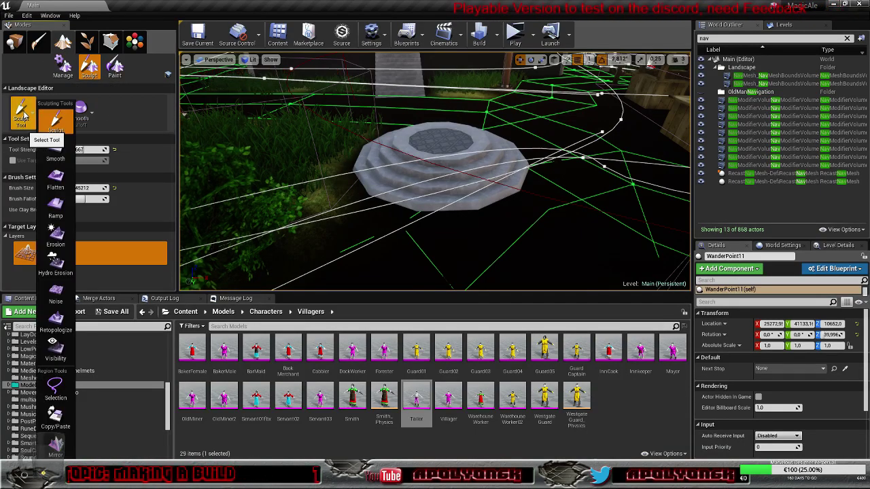
left_click(56, 178)
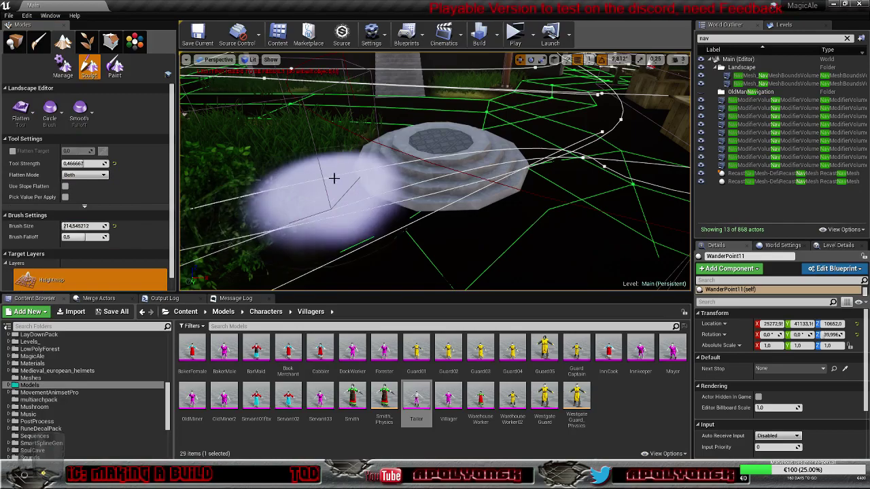
mouse_move(356, 155)
left_mouse_down()
mouse_move(374, 171)
mouse_move(466, 171)
mouse_move(496, 150)
mouse_move(417, 170)
left_mouse_up()
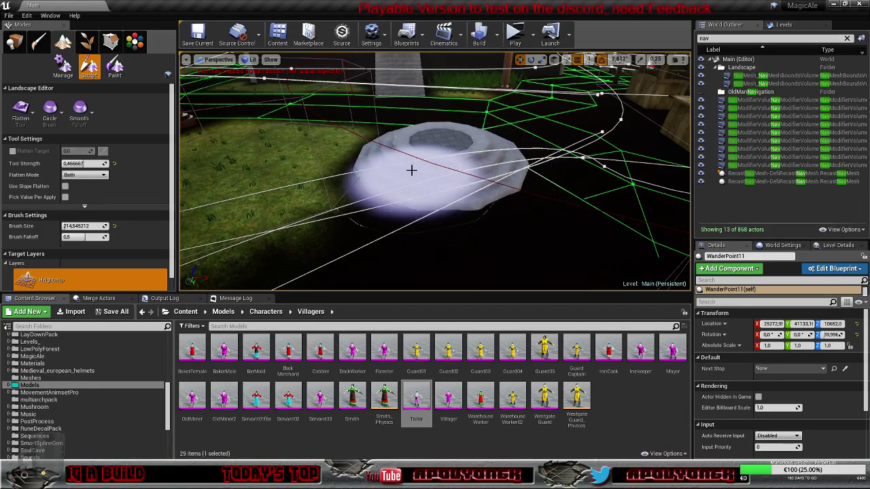
right_click_drag(422, 175, 544, 191)
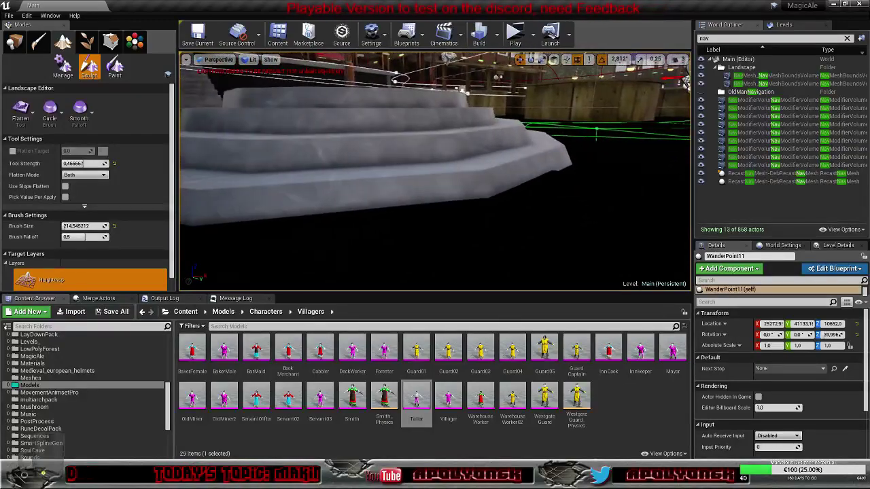
Test the village in a standalone preview, walk up to the wooden shrine on the path and examine it, and end the preview.
right_click_drag(544, 190, 438, 197)
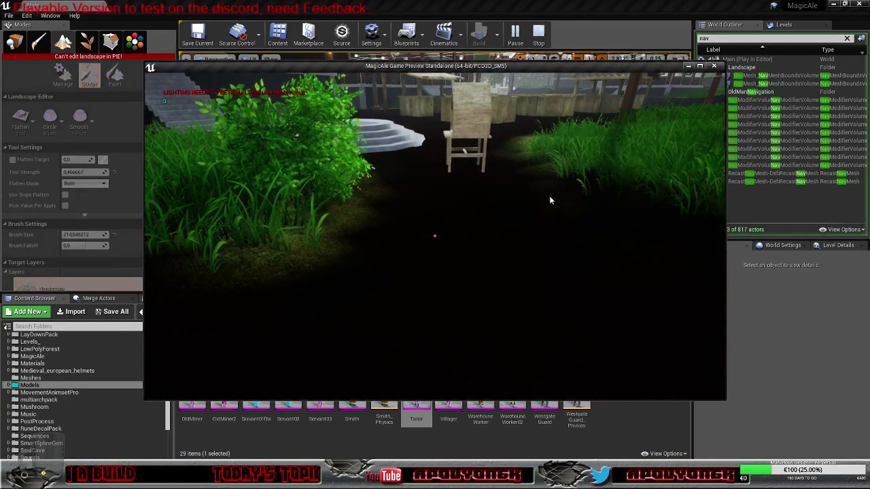
left_click(550, 200)
key("w")
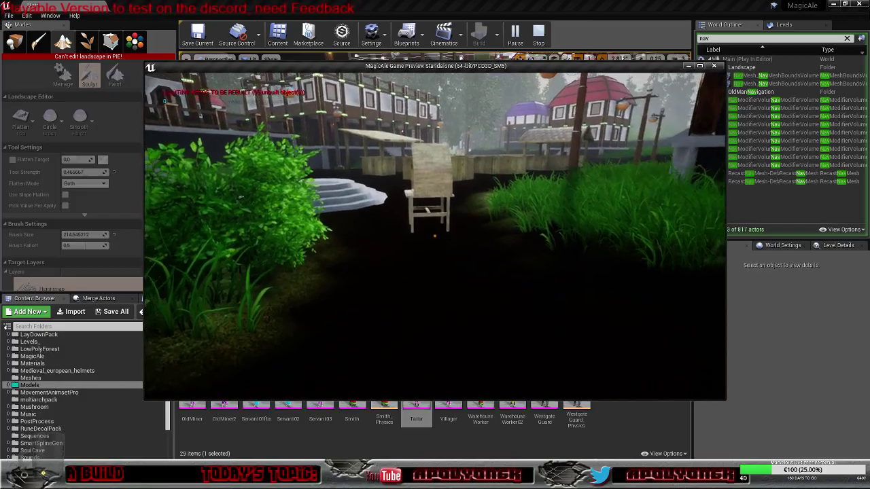
key("w")
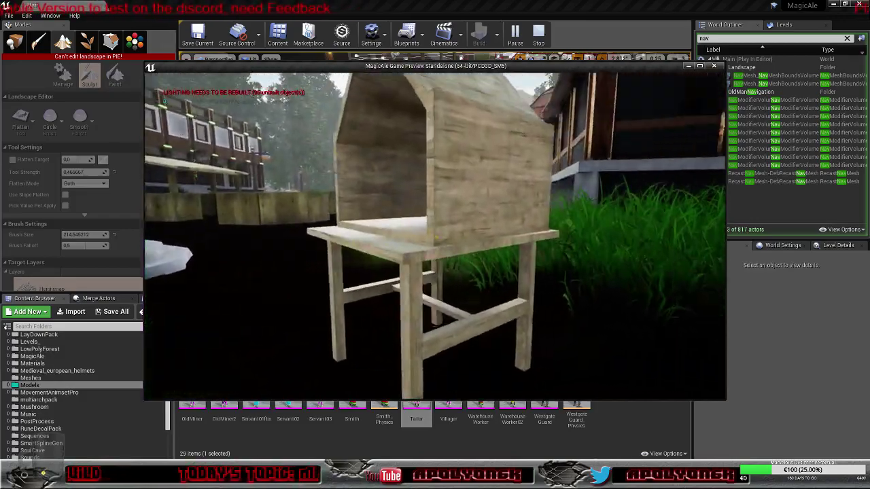
key("s")
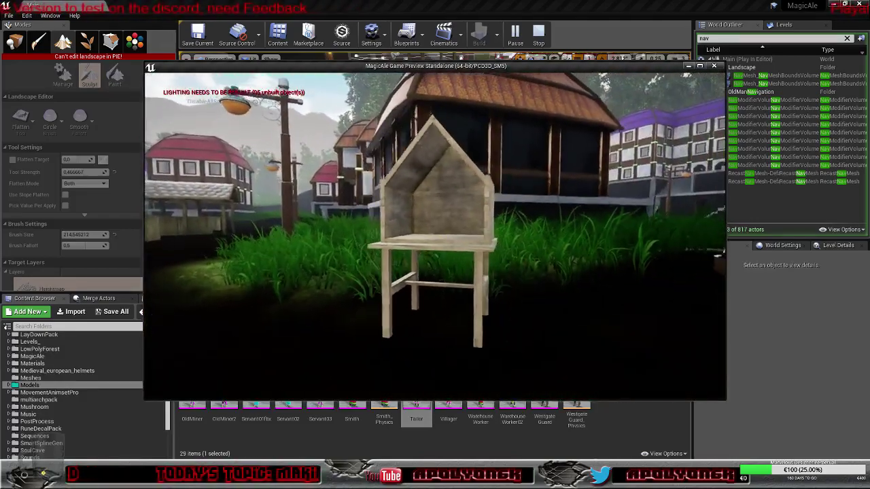
key("Escape")
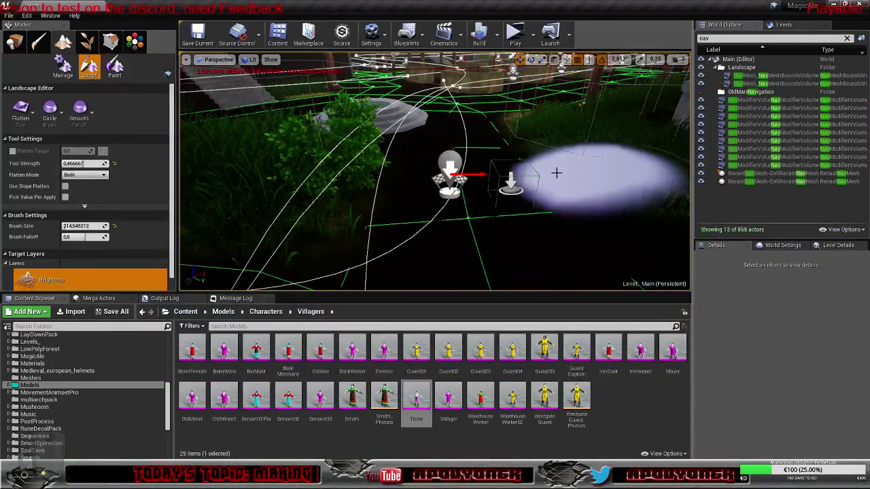
Return to Place mode, select ShrineHolder, clear the outliner filter and examine its components and its collision, rendering and tag properties.
left_click(15, 42)
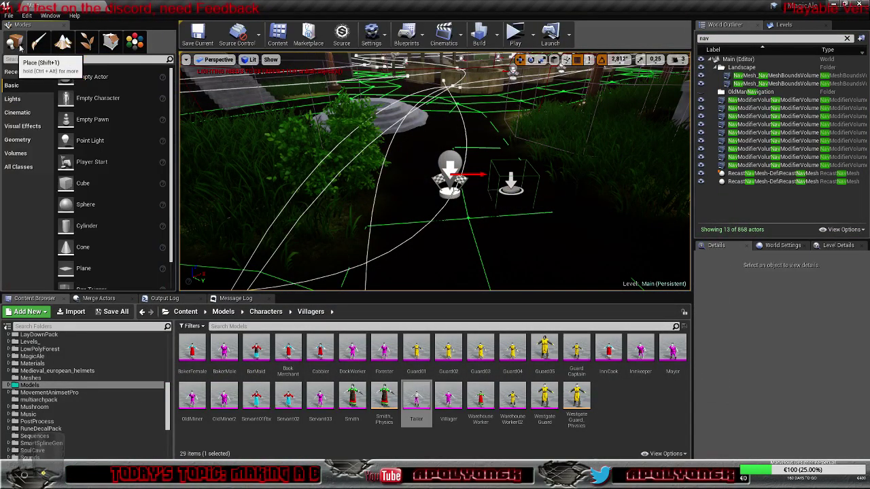
left_click(516, 187)
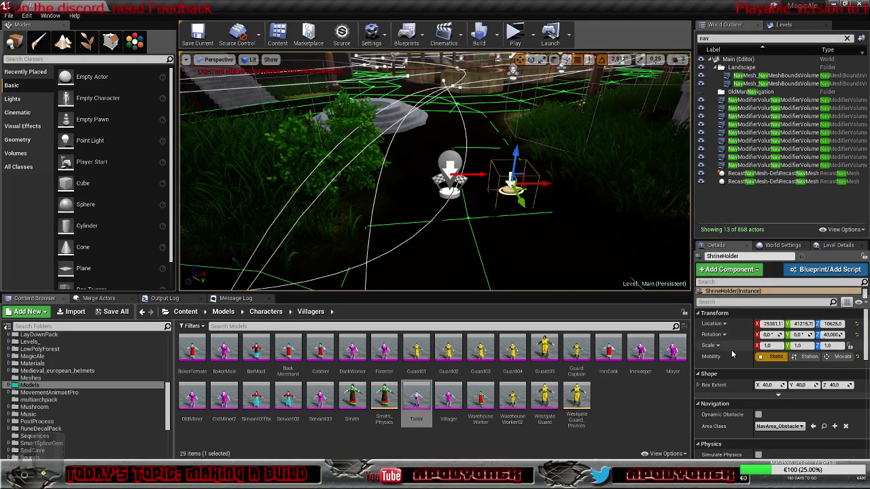
left_click_drag(731, 297, 739, 314)
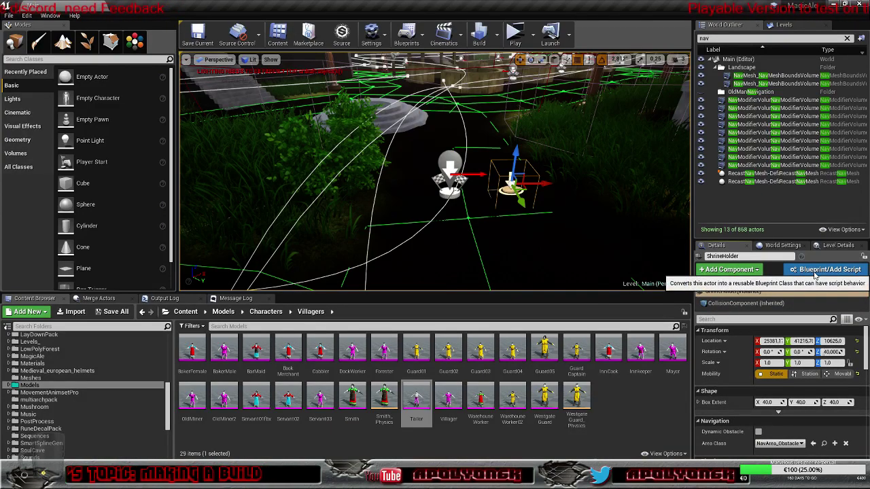
left_click(847, 38)
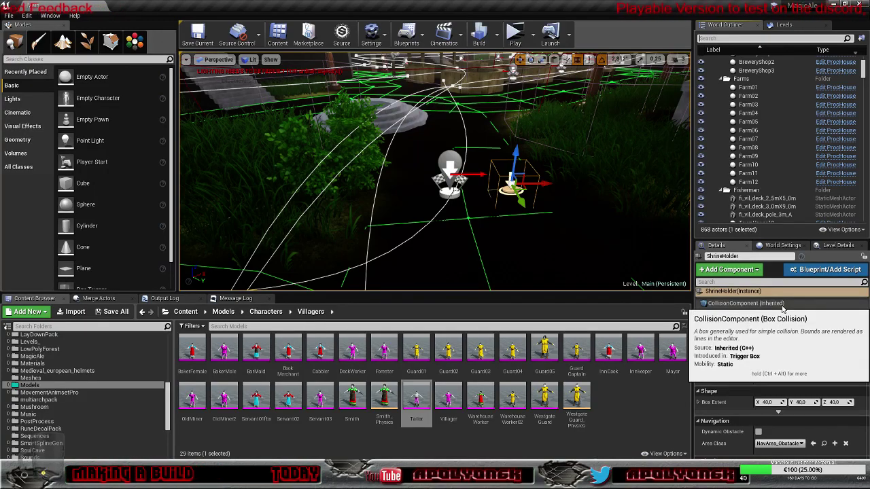
left_click(740, 293)
scroll(737, 347, "down", 2)
scroll(737, 345, "up", 2)
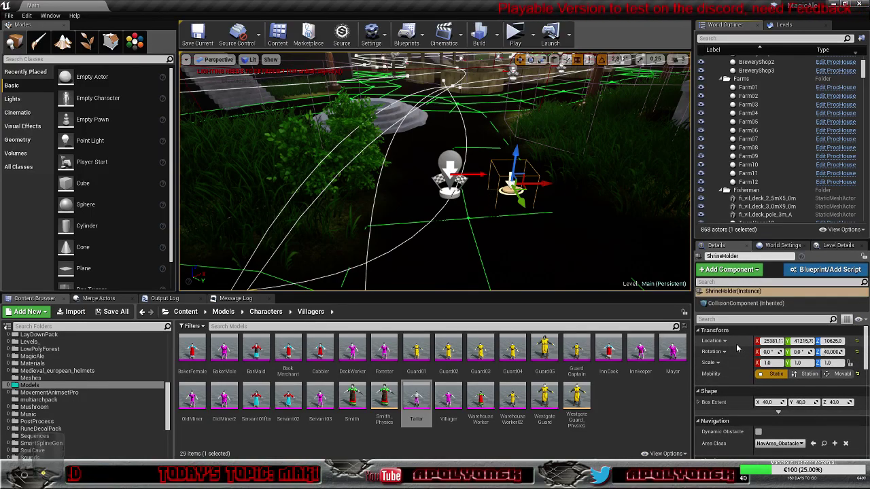
scroll(736, 344, "down", 2)
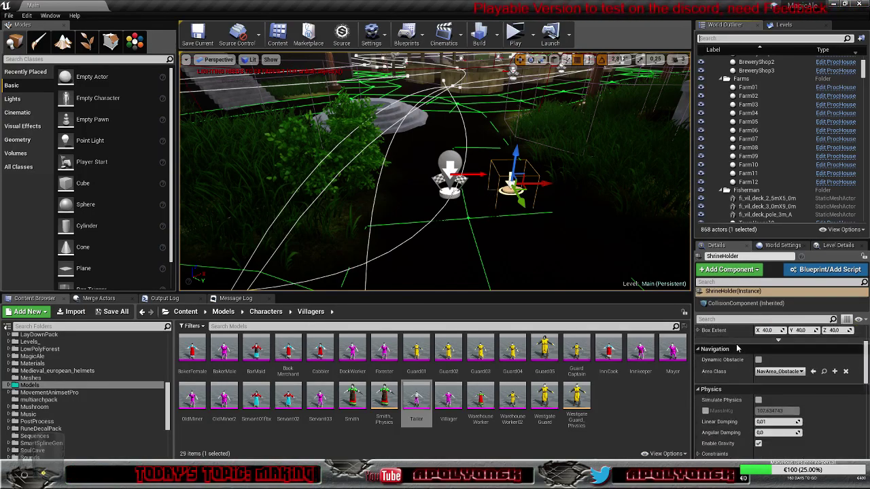
scroll(737, 347, "down", 5)
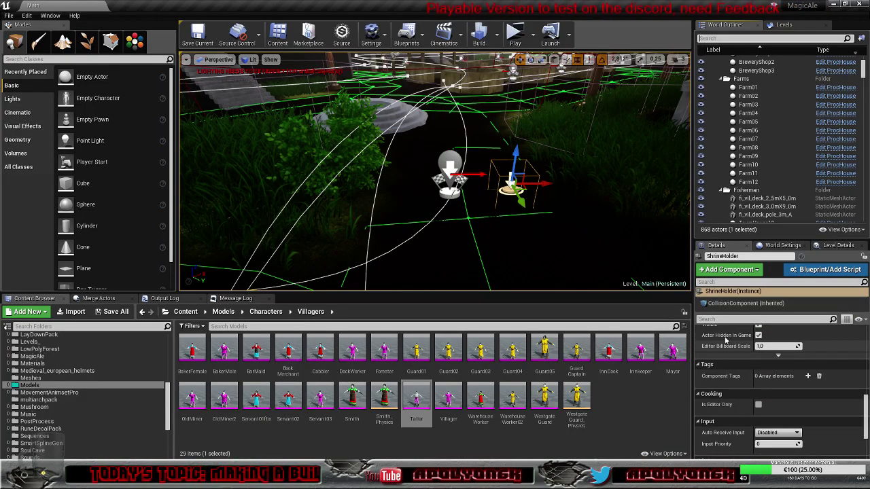
right_click_drag(530, 204, 563, 234)
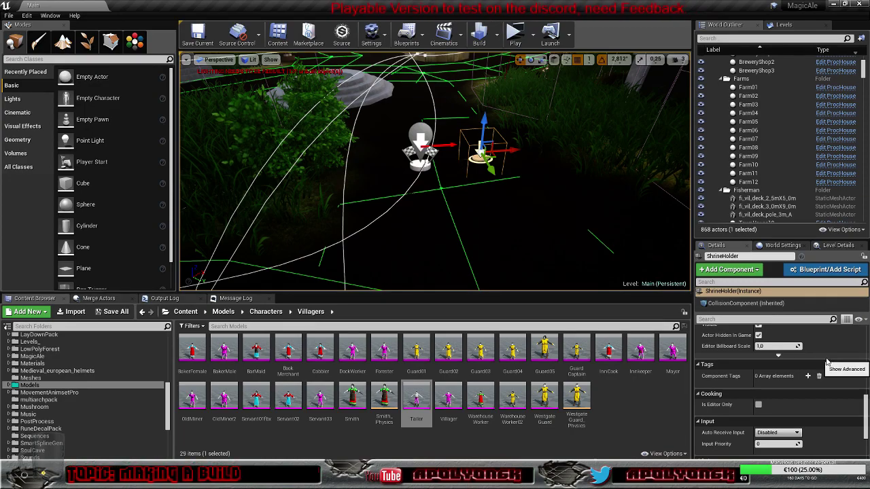
scroll(815, 357, "up", 5)
left_click(822, 270)
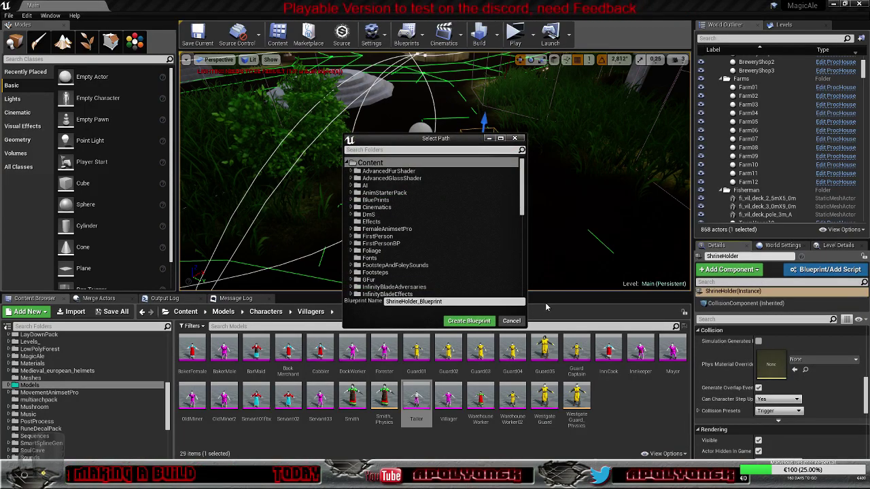
left_click(512, 321)
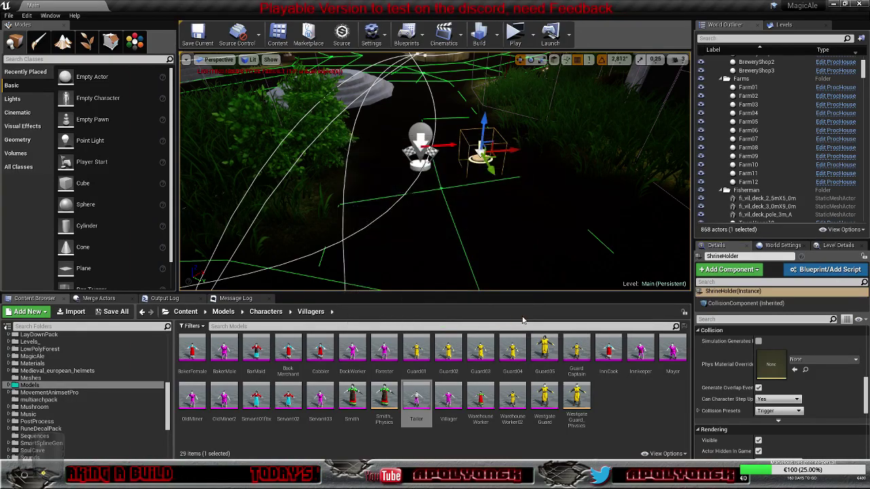
Examine ShrineHolder's advanced collision, rendering, tag and input properties and look over its surroundings in the village.
left_click(754, 291)
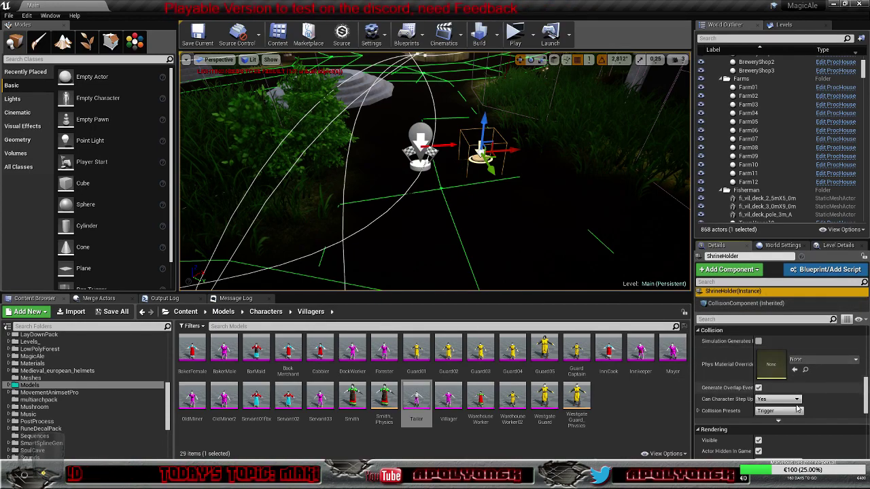
left_click(781, 423)
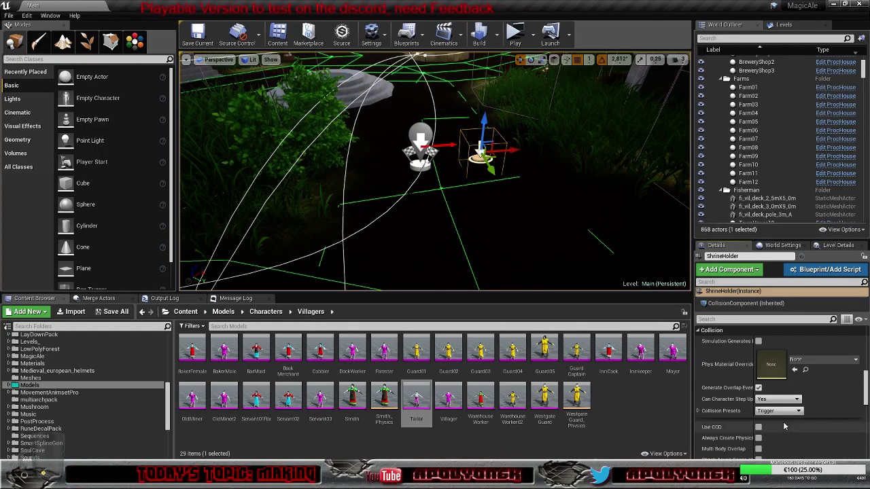
left_click_drag(867, 390, 867, 418)
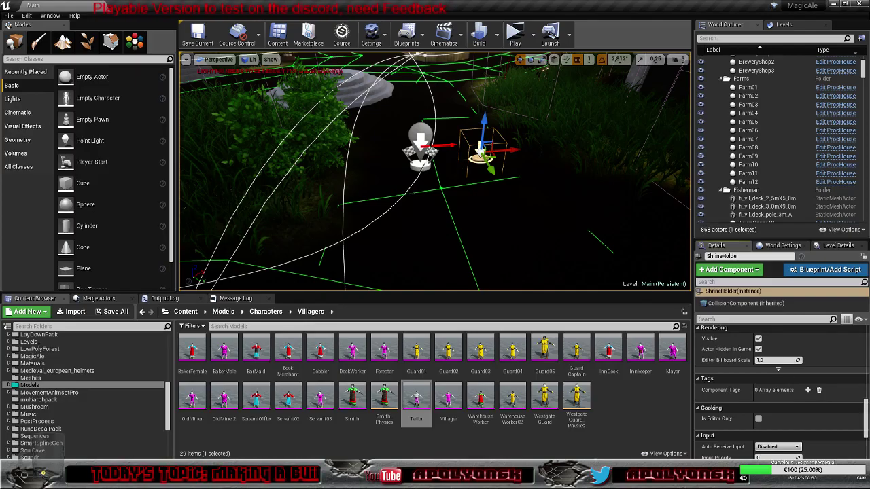
right_click_drag(517, 204, 474, 205)
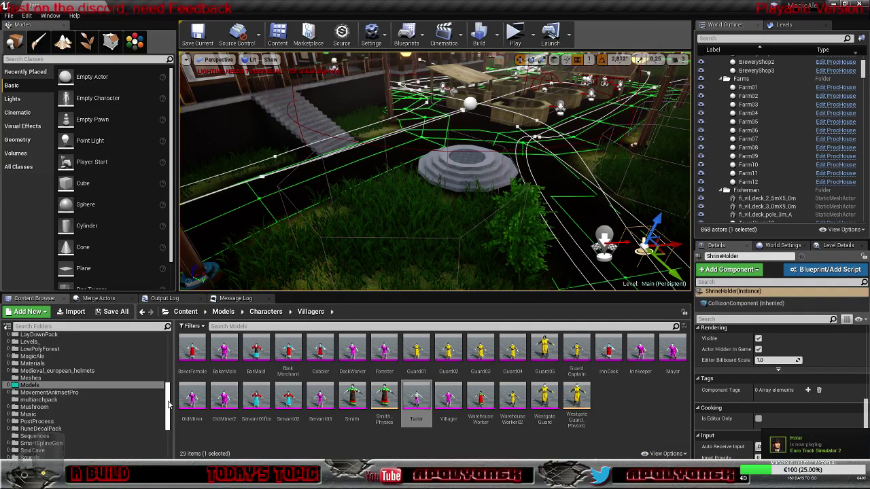
Open the InteractionBaseActor Blueprint from the BluePrints/Interaction folder and show its component viewport.
scroll(169, 405, "up", 10)
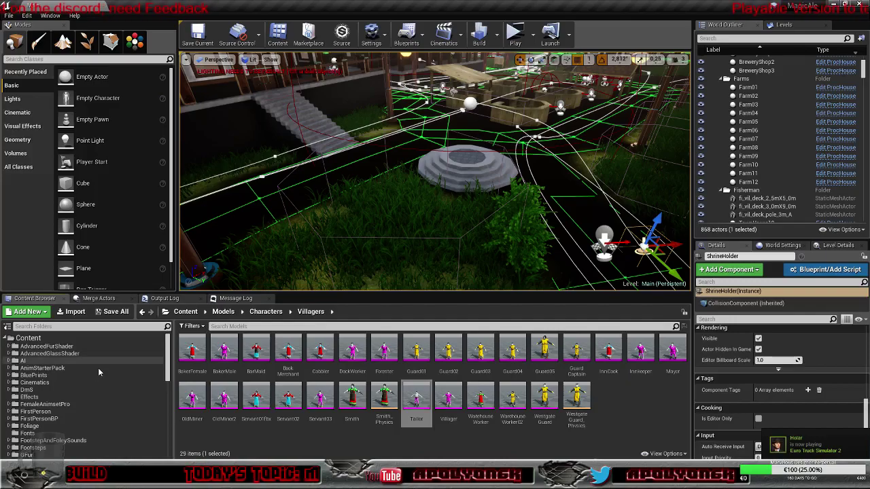
left_click(34, 375)
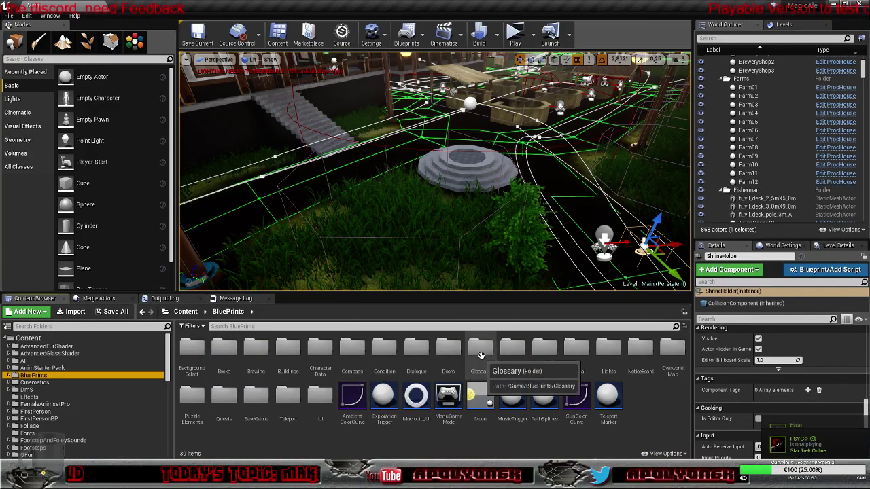
double_click(517, 348)
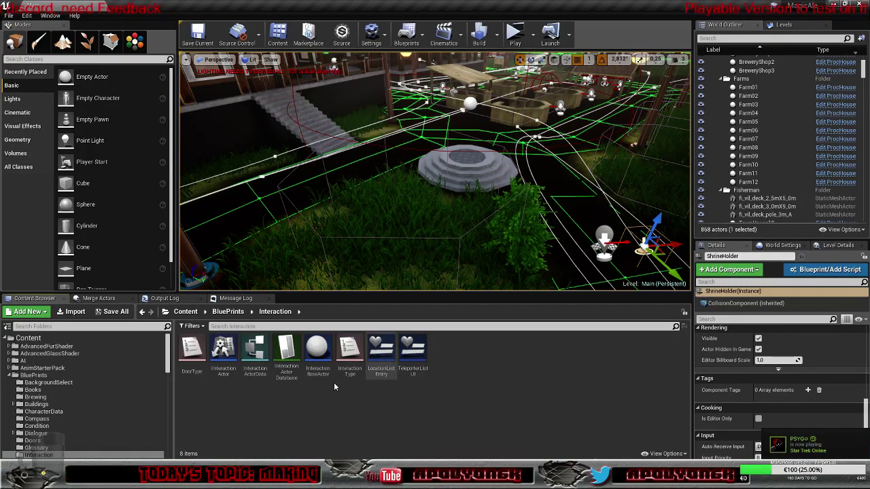
double_click(318, 350)
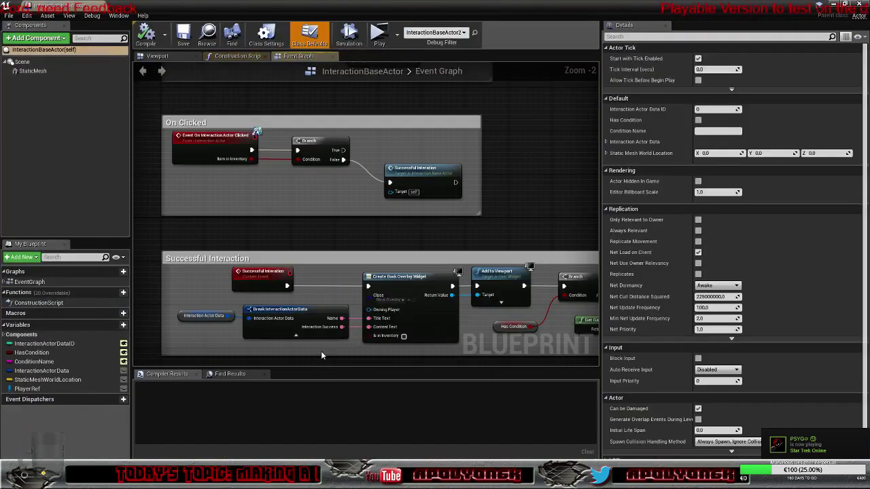
left_click(162, 56)
Add a Billboard component under the Scene root of InteractionBaseActor, compile the Blueprint and return to the level.
left_click(21, 62)
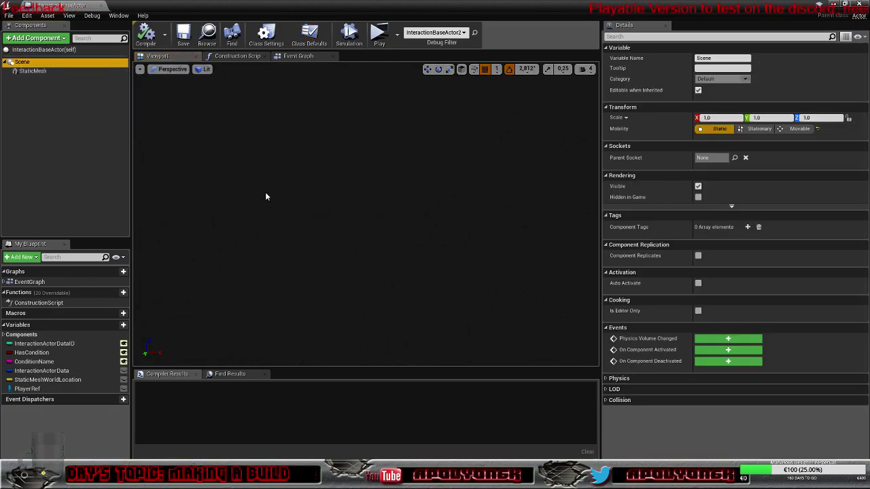
right_click_drag(266, 196, 289, 197)
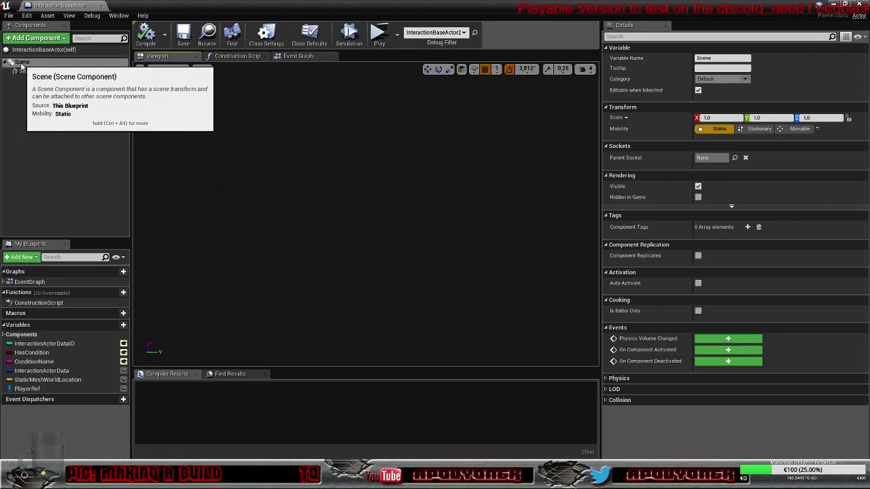
left_click(27, 65)
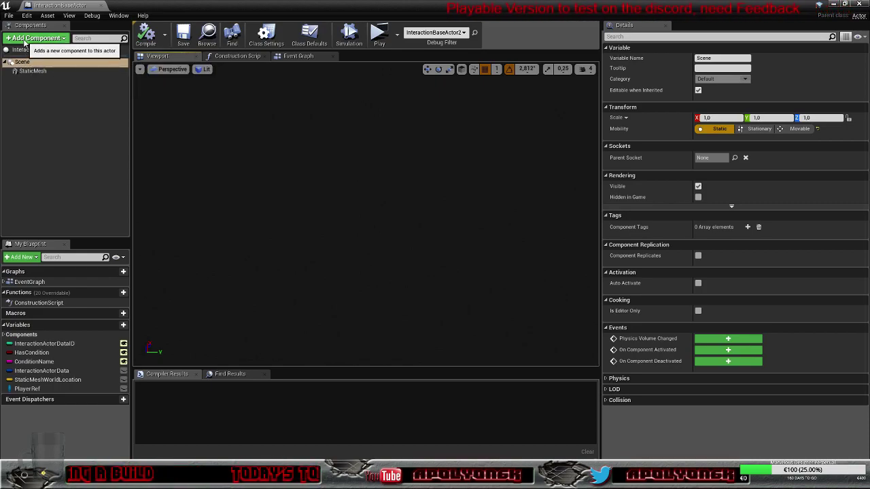
left_click(30, 38)
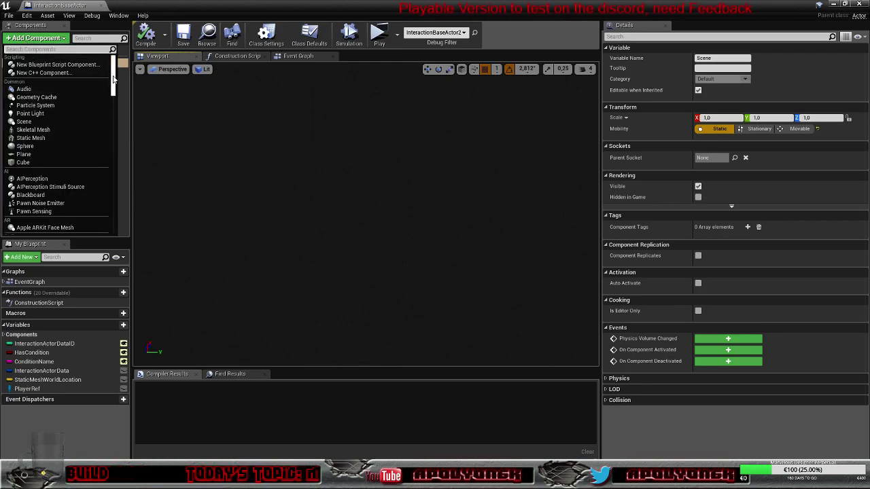
left_click_drag(114, 80, 113, 222)
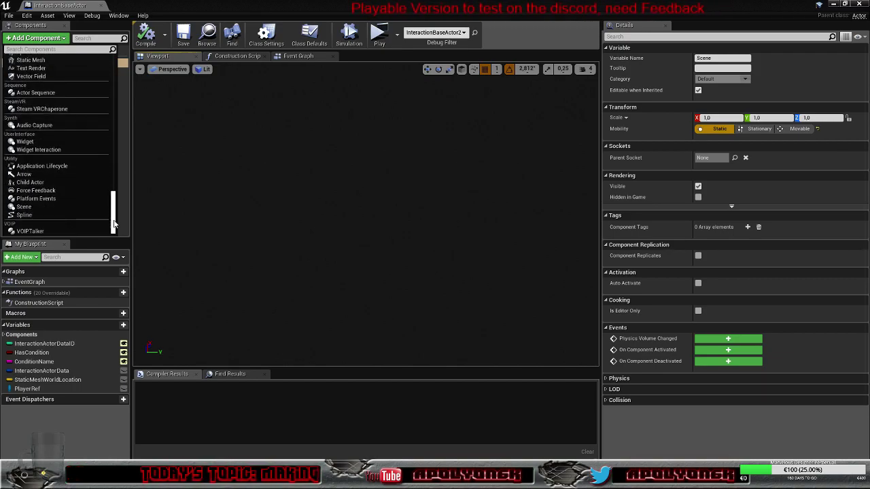
scroll(83, 211, "up", 1)
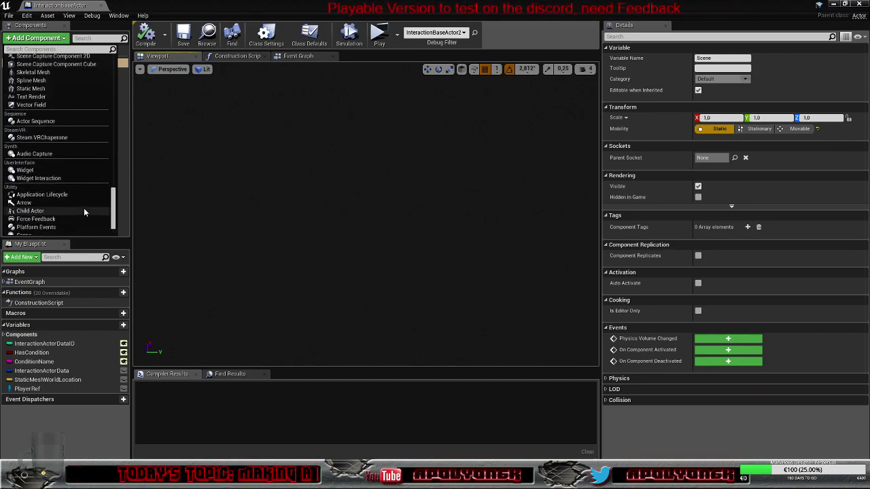
scroll(84, 212, "down", 1)
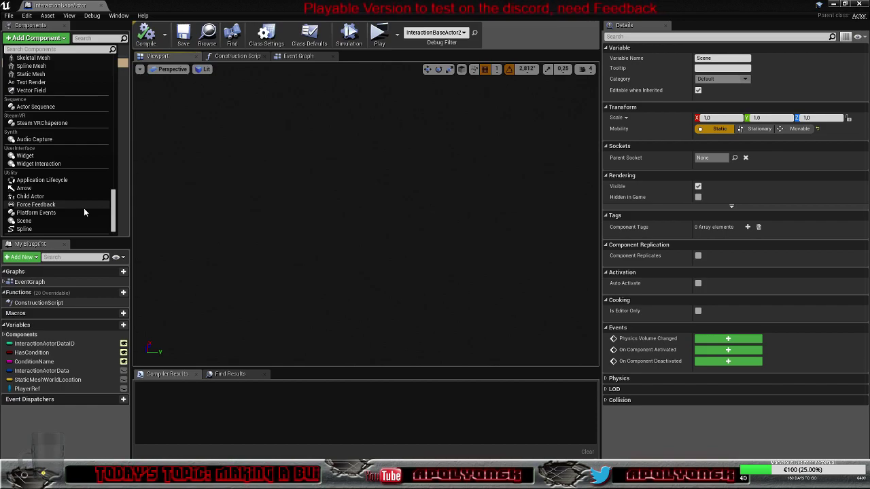
scroll(85, 213, "up", 2)
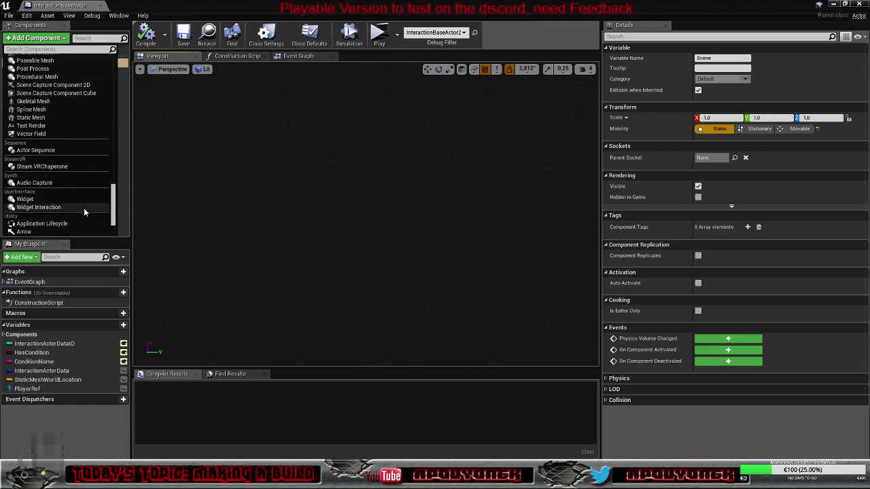
scroll(84, 212, "up", 3)
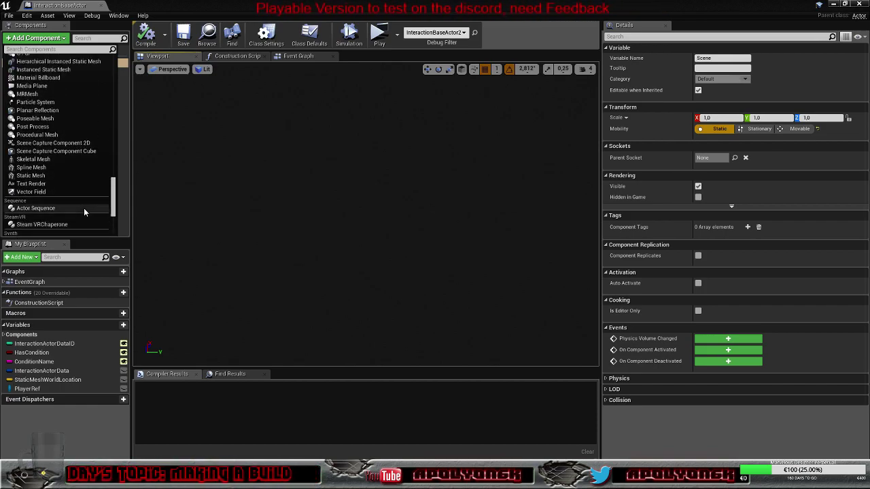
scroll(84, 208, "up", 5)
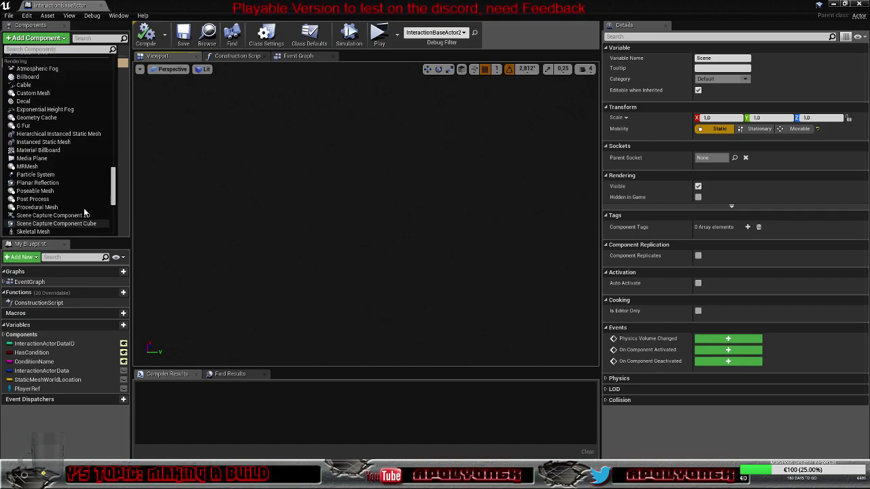
left_click(39, 121)
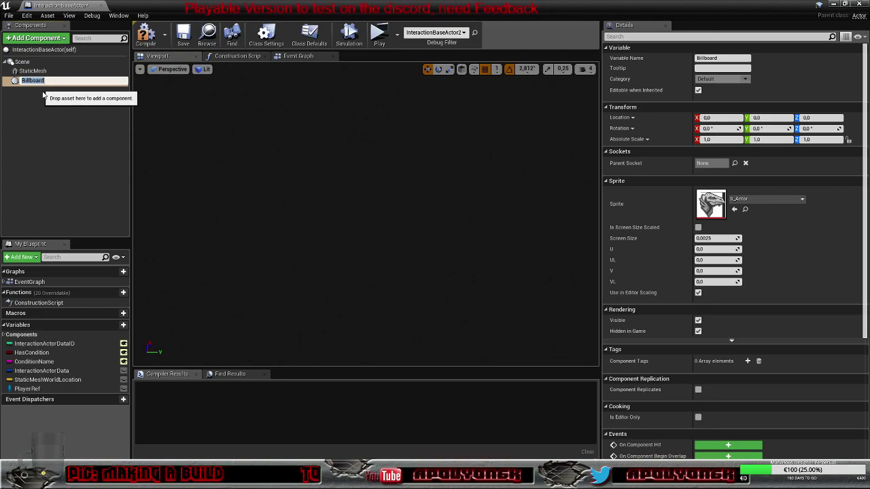
left_click(144, 36)
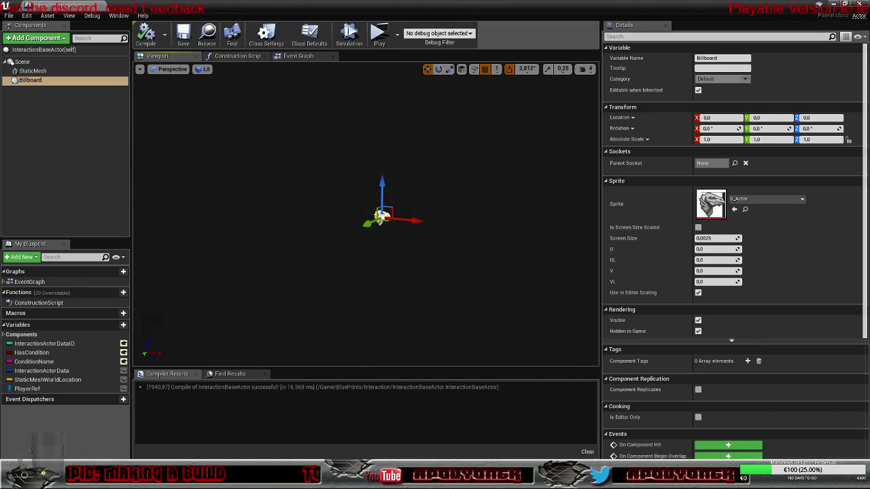
scroll(299, 216, "up", 5)
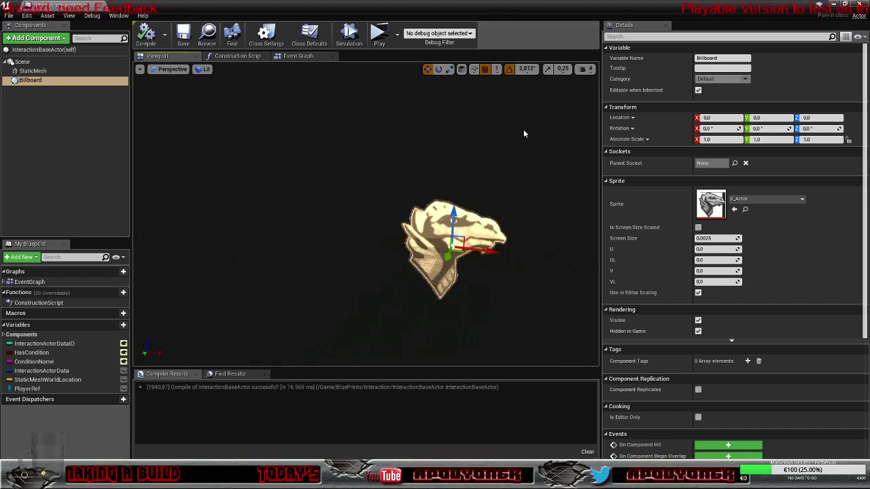
left_click(833, 5)
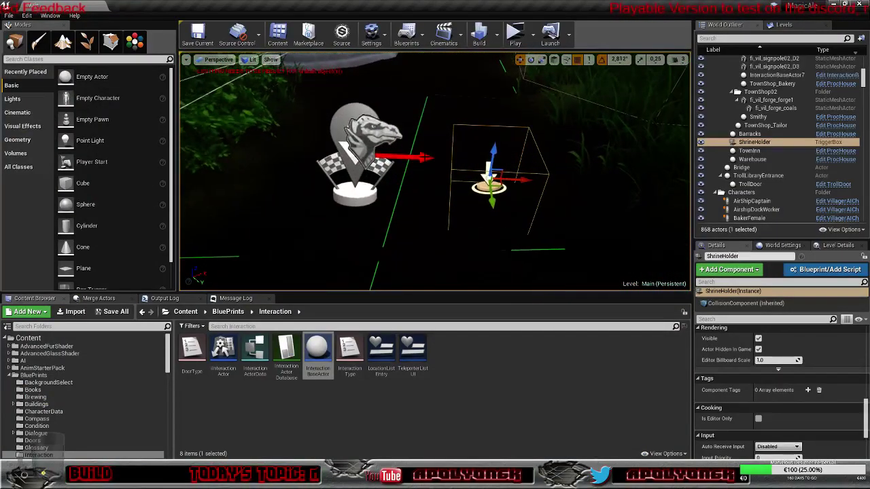
Move the ShrineBox actor from the waypoint marker into the ShrineHolder trigger box and lower it to the box's base.
left_click(374, 139)
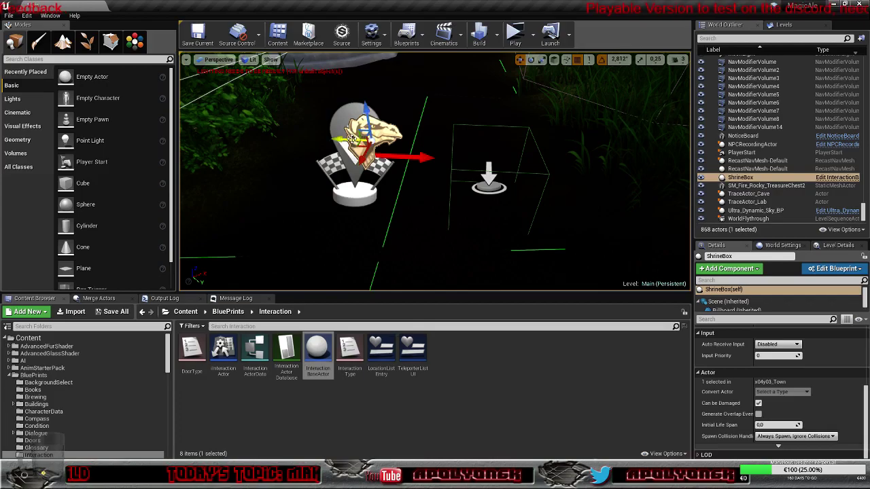
left_click_drag(352, 138, 476, 153)
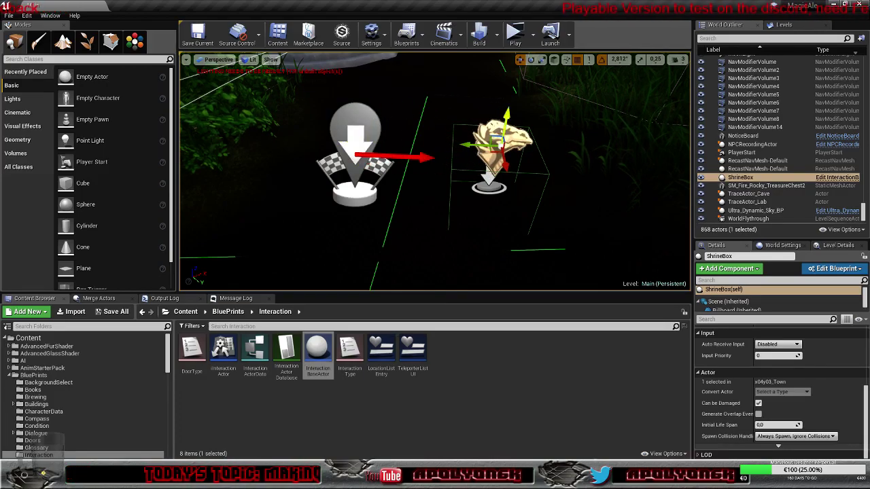
left_click_drag(509, 125, 501, 168)
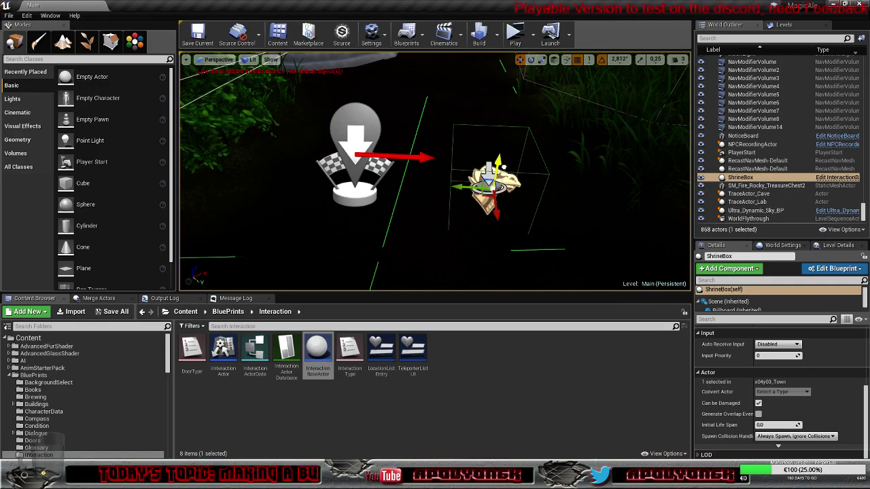
right_click_drag(501, 167, 501, 211)
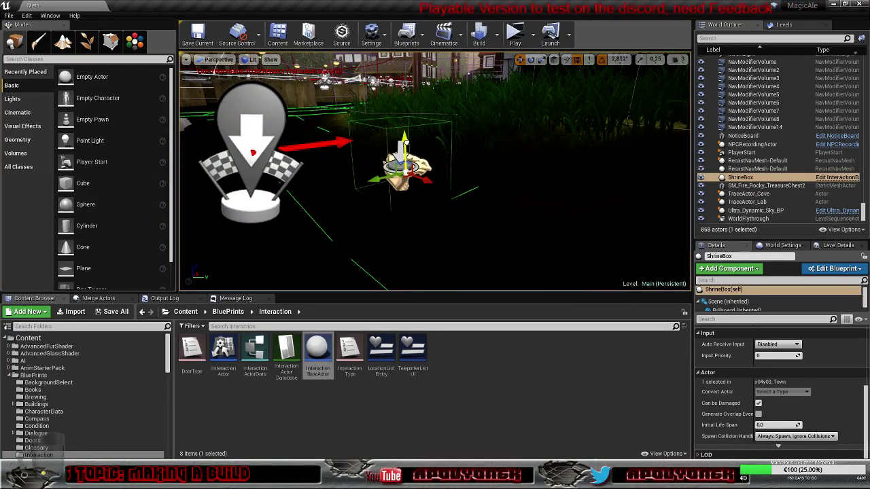
left_click_drag(406, 145, 403, 158)
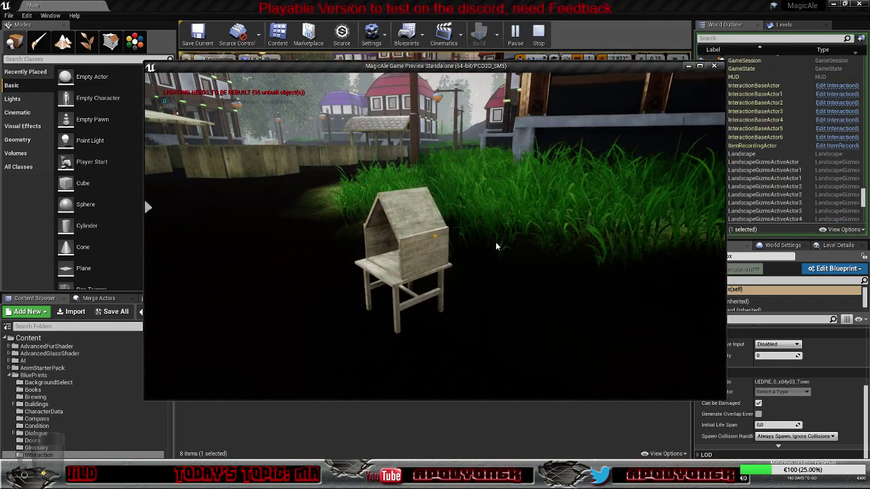
Playtest the shrine from its front, sides and back, checking where the interaction cursor appears around it.
left_click(496, 246)
key("w")
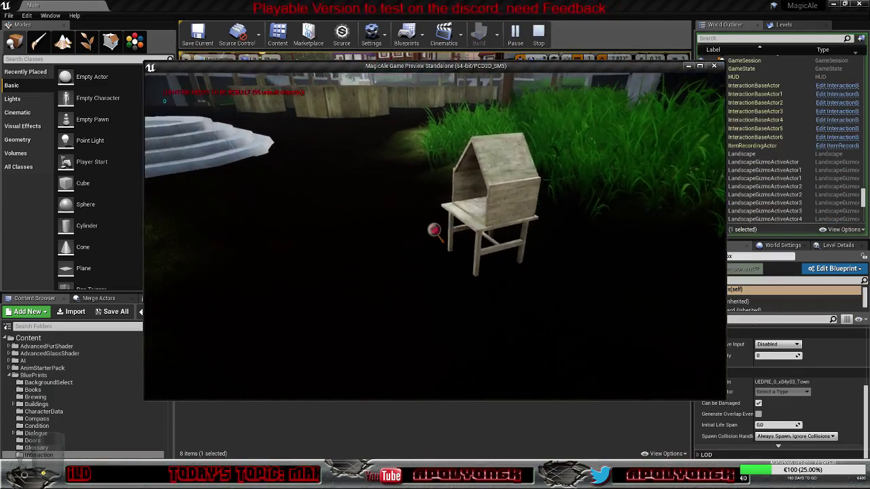
key("w")
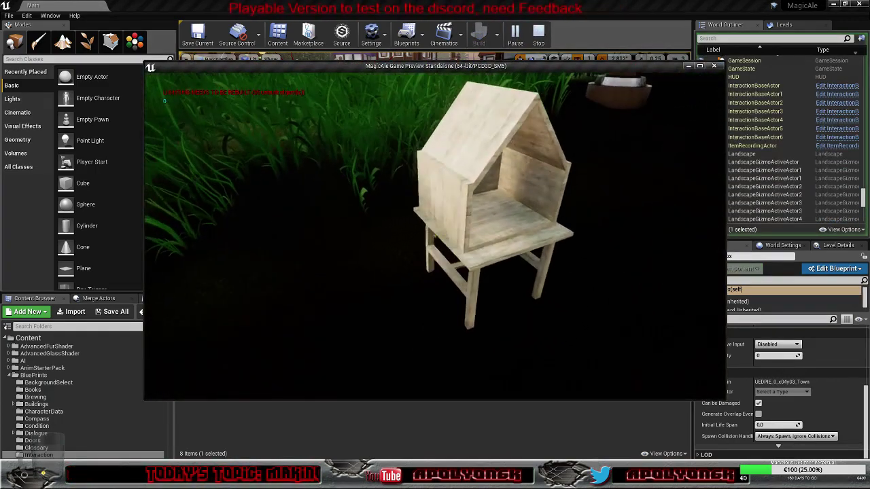
key("w")
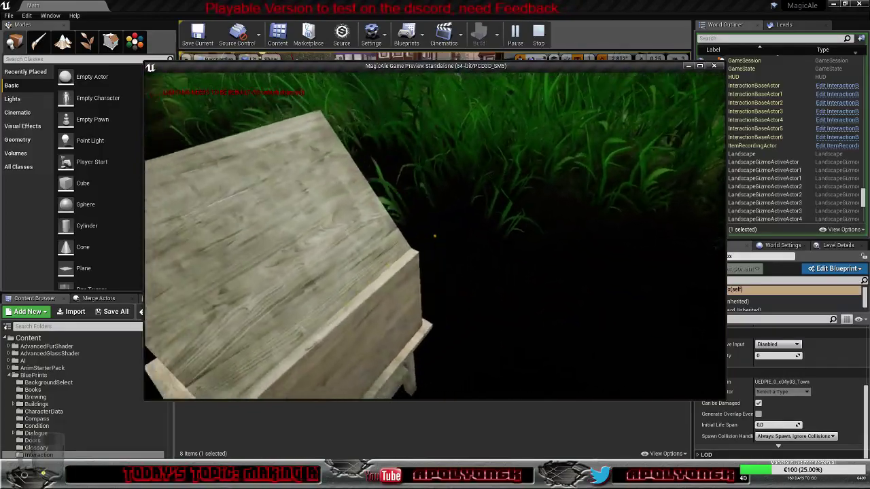
key("s")
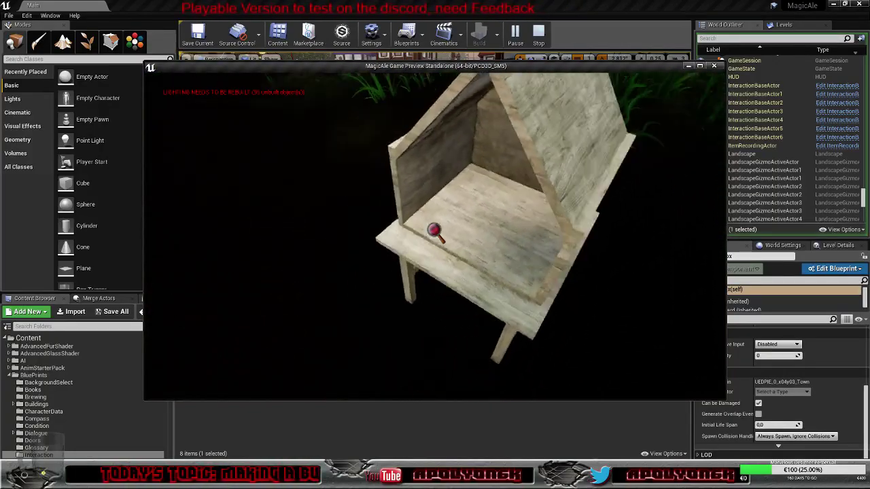
key("s")
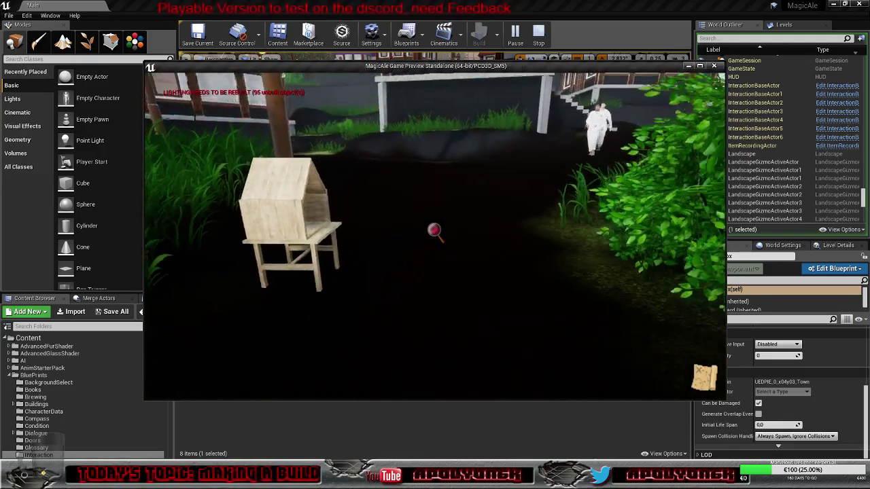
key("w")
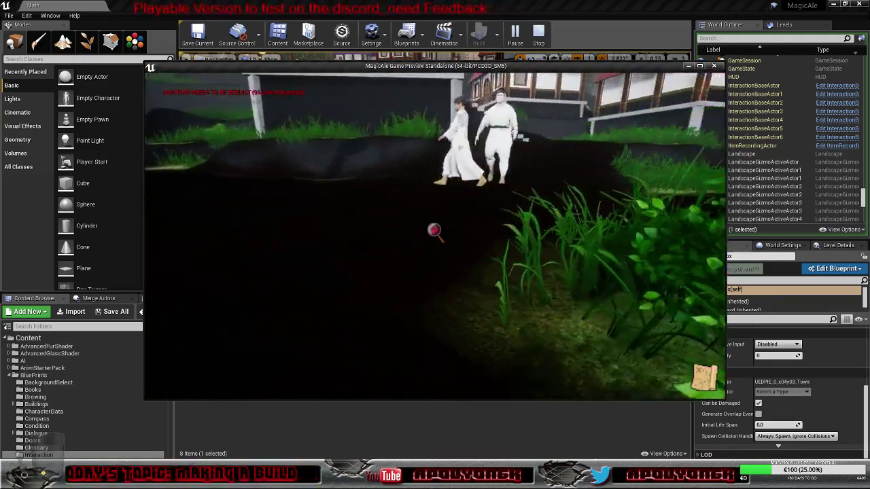
key("w")
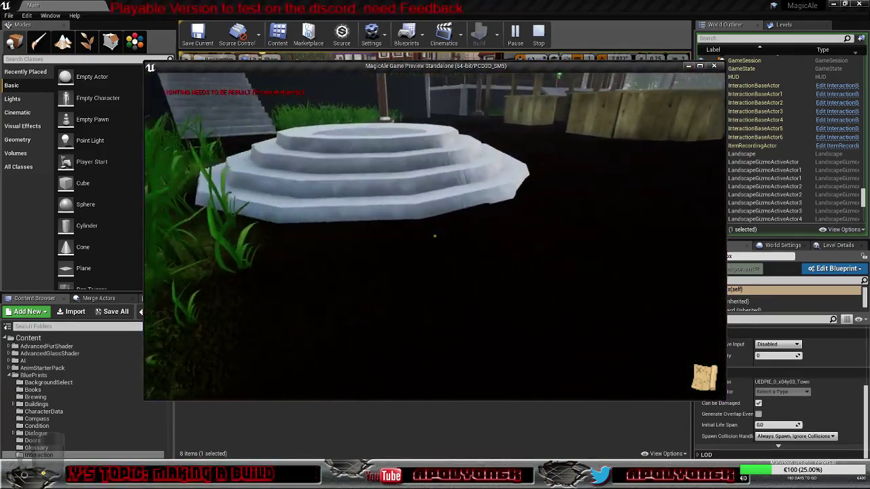
key("s")
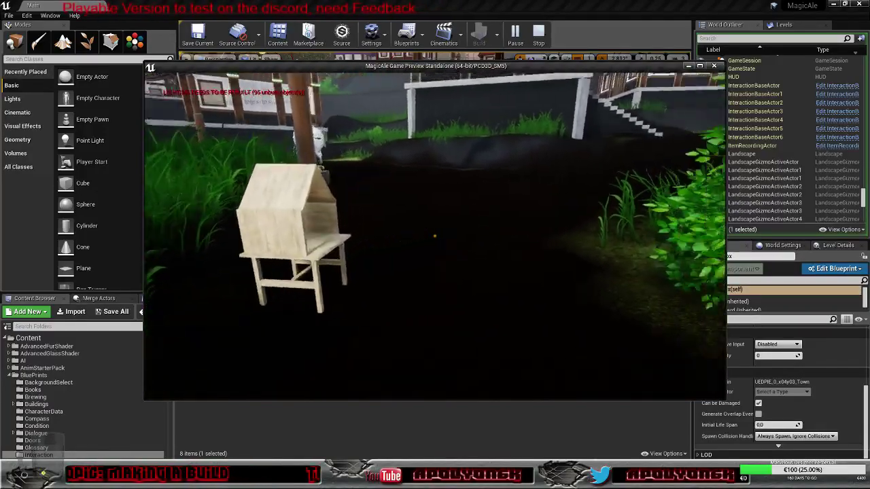
Walk through the village to the firewood piles and chopping block in the running game and inspect their placement.
key("w")
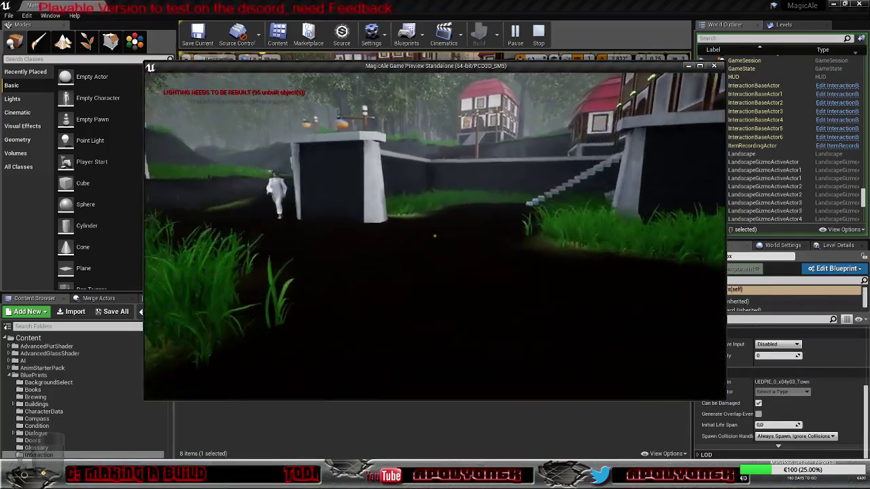
key("w")
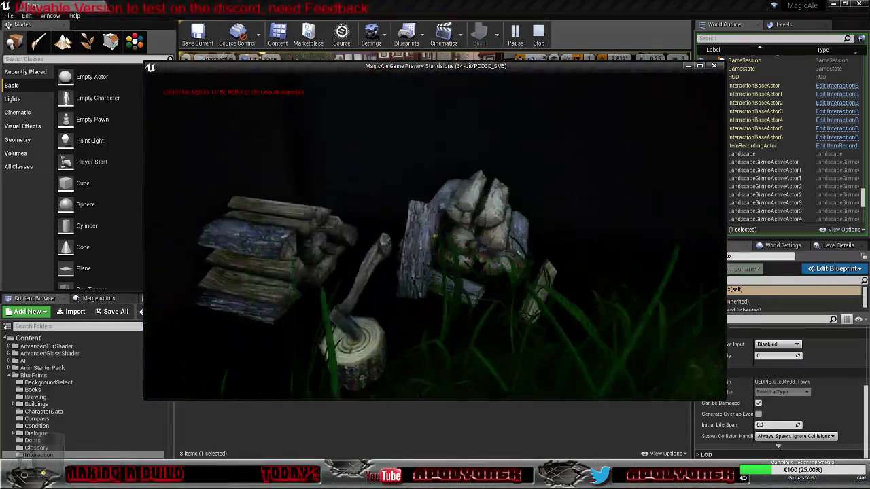
key("a")
key("d")
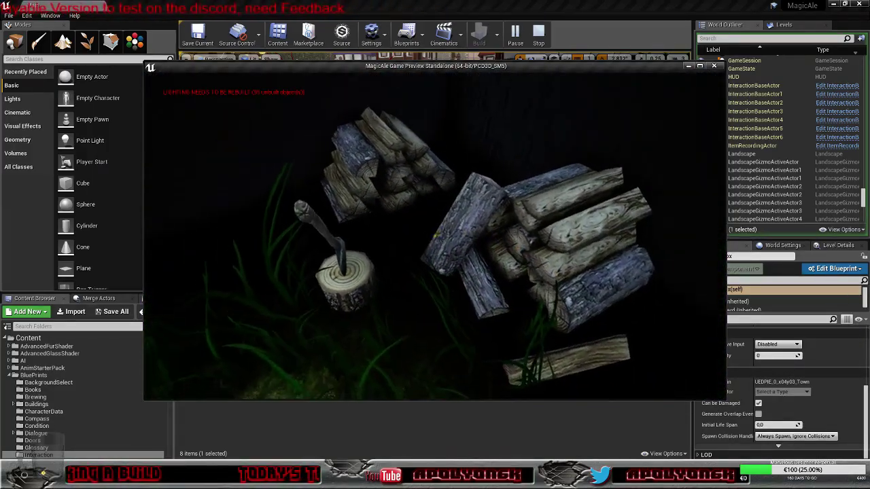
key("w")
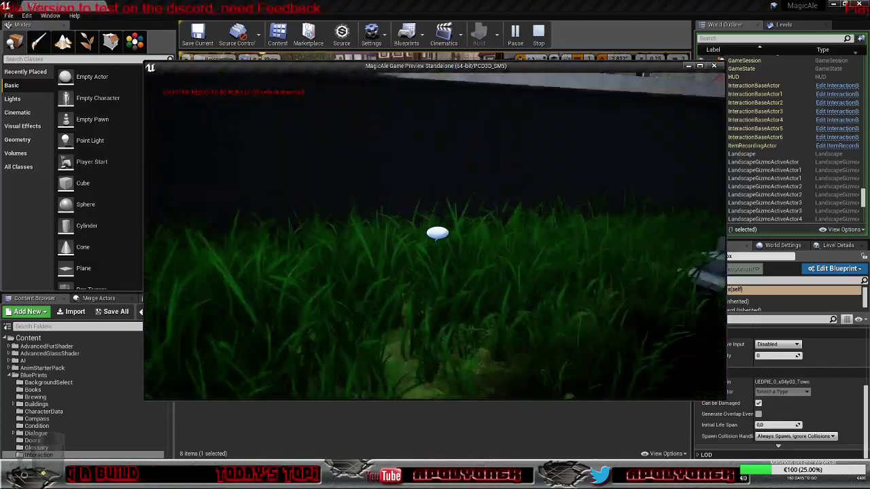
key("s")
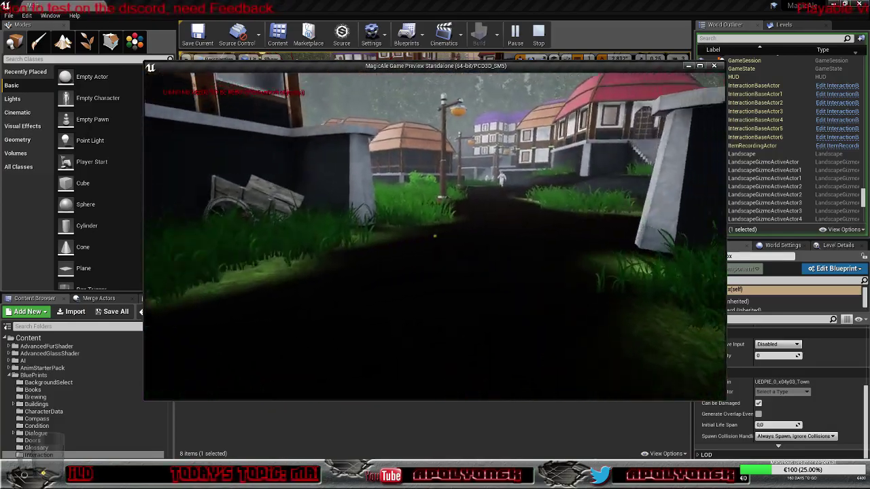
Walk past the fountain to the notice board in the running game and check the interaction cursor on its scrolls.
key("w")
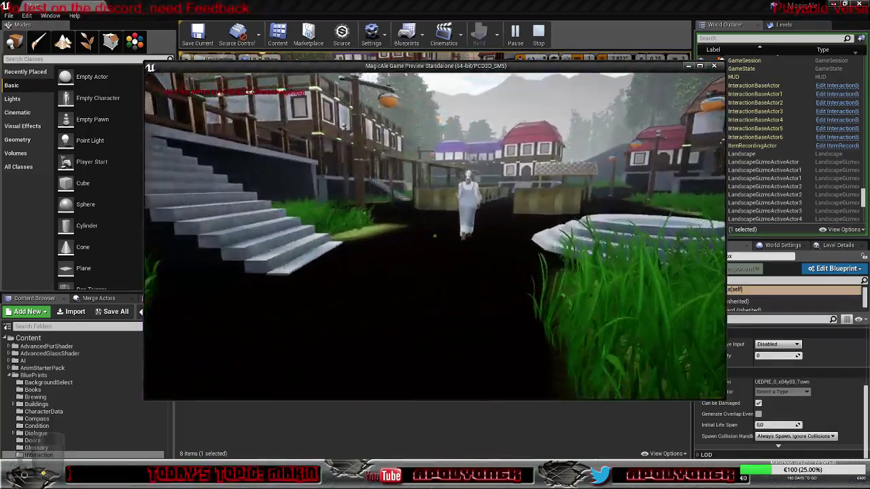
key("w")
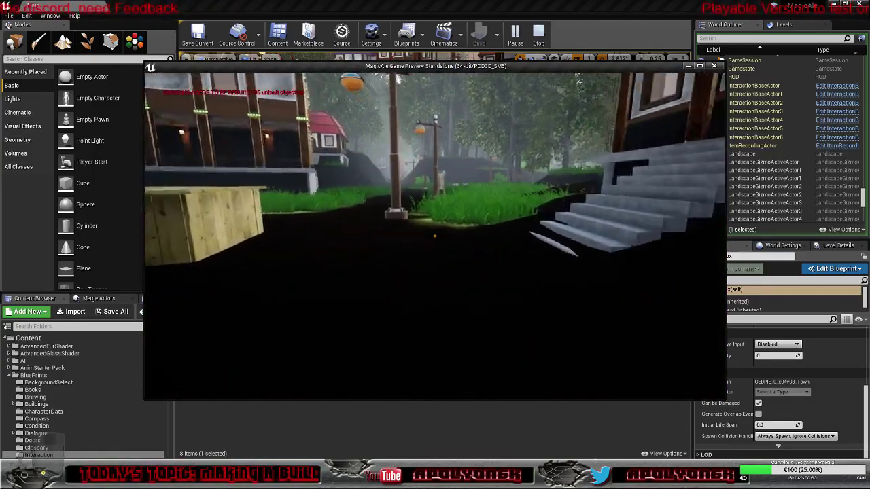
key("w")
key("w")
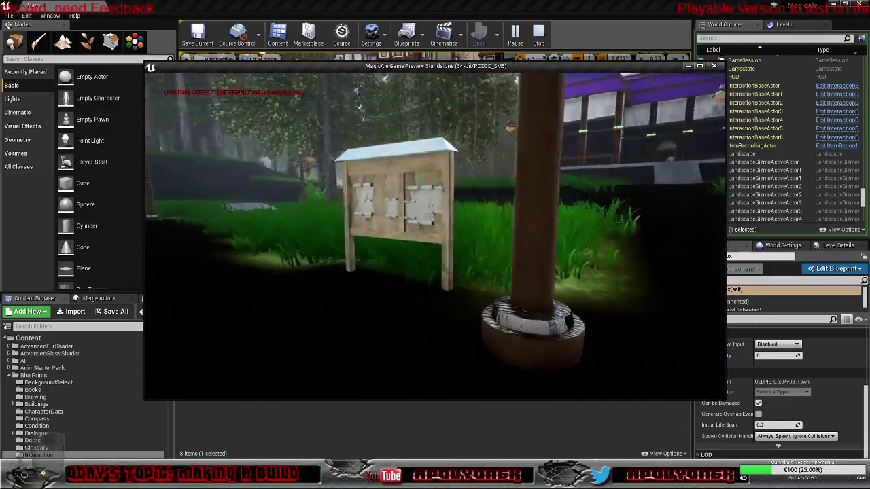
key("d")
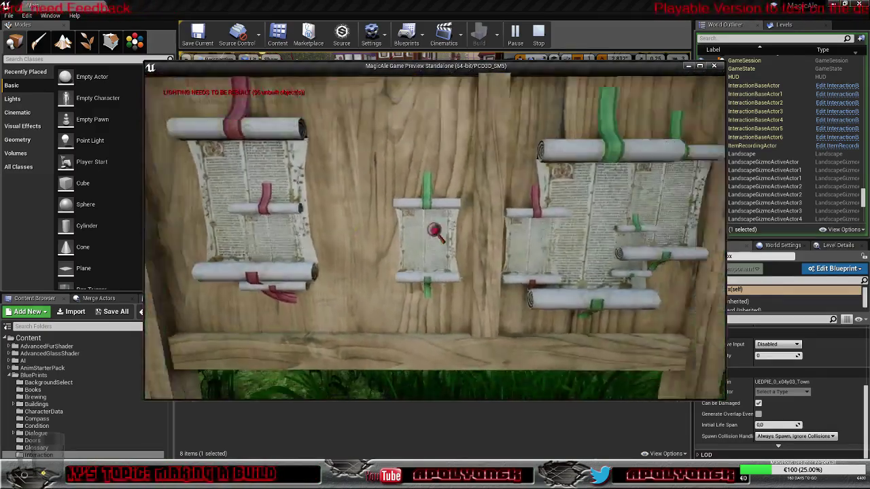
key("s")
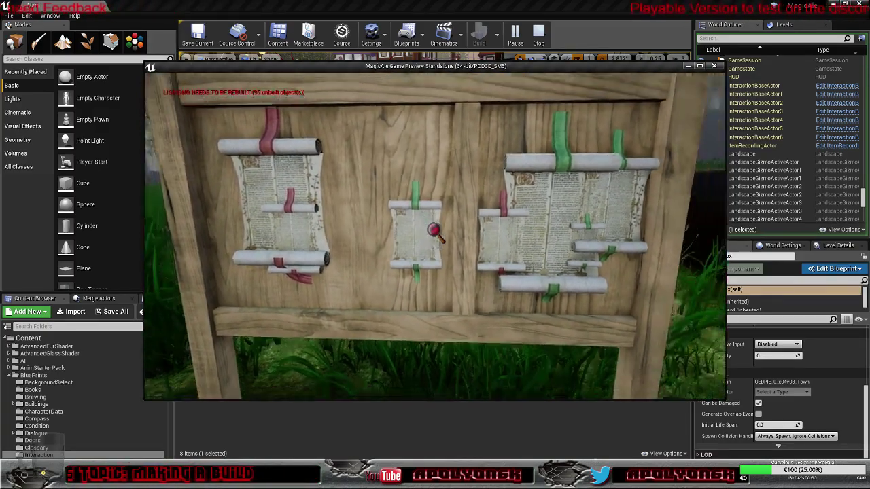
Walk to the potion on the ground between the market stalls, then end the play session.
key("w")
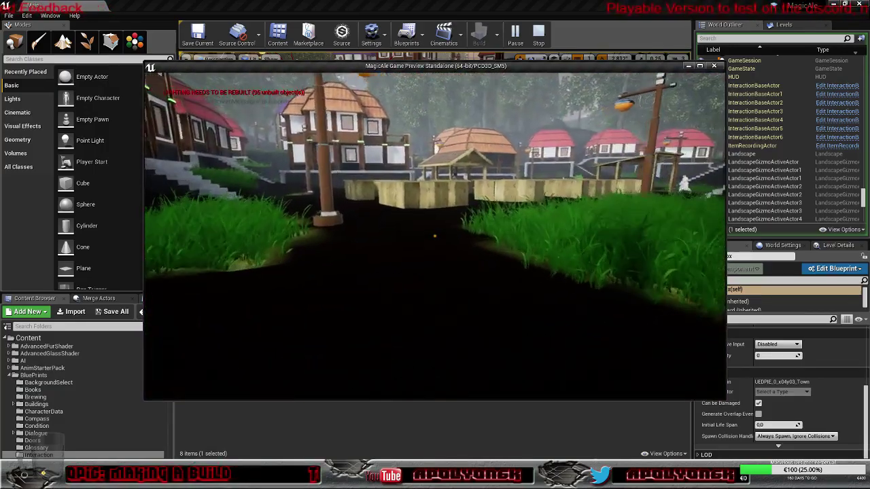
key("w")
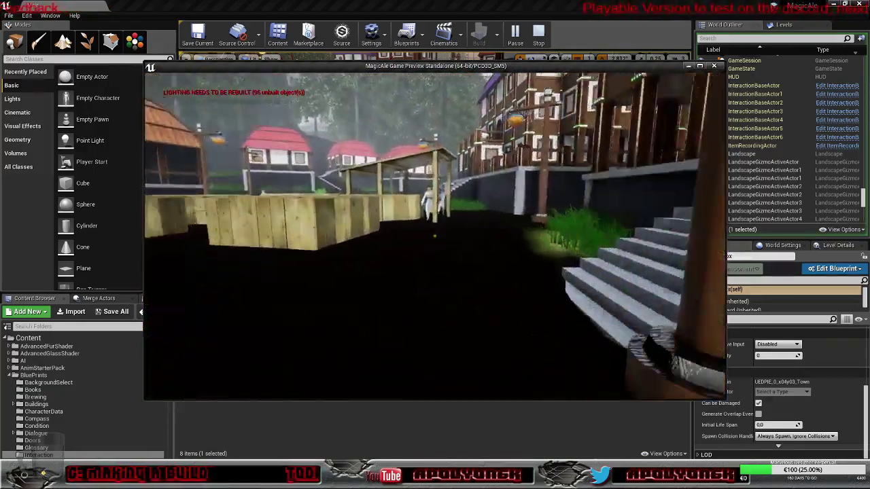
key("w")
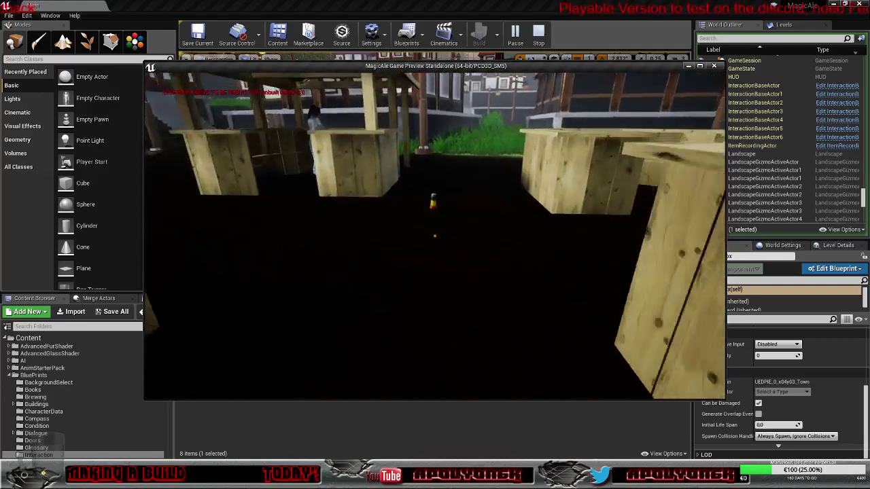
key("shift+F1")
key("Escape")
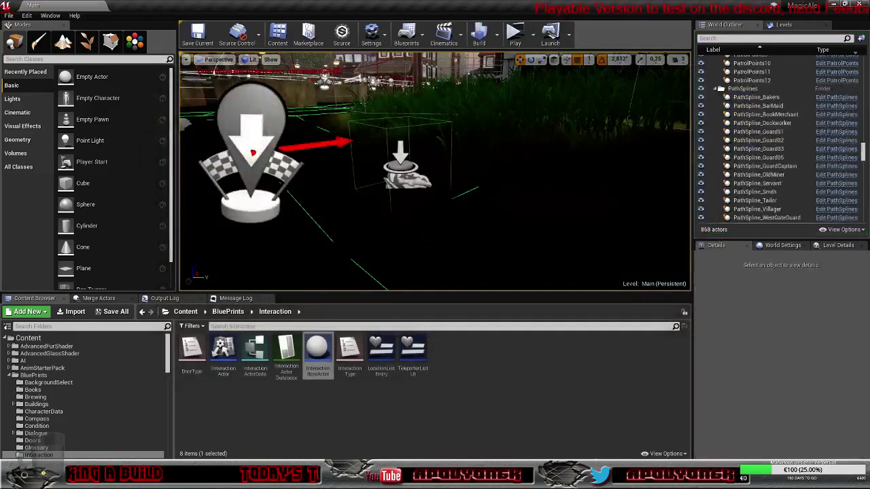
Select ItemActor_CatPotion on the marketplace ground and move it to the inner side of a nearby wooden stall.
key("w")
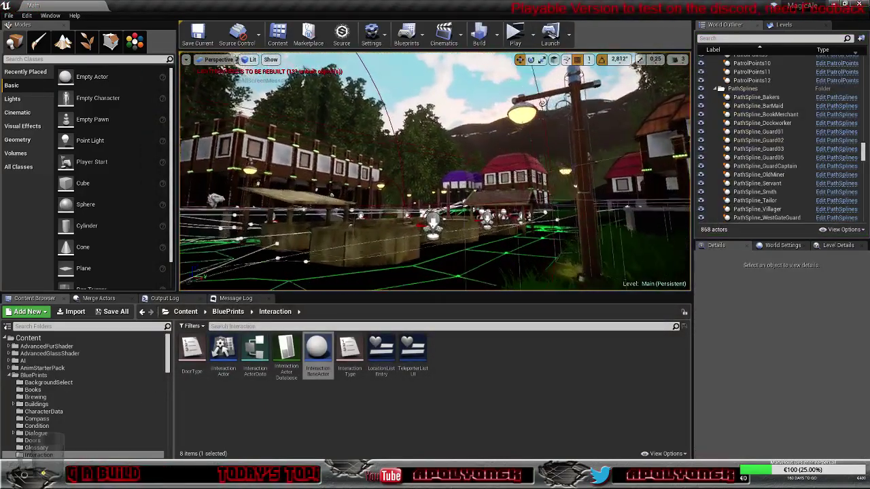
key("w")
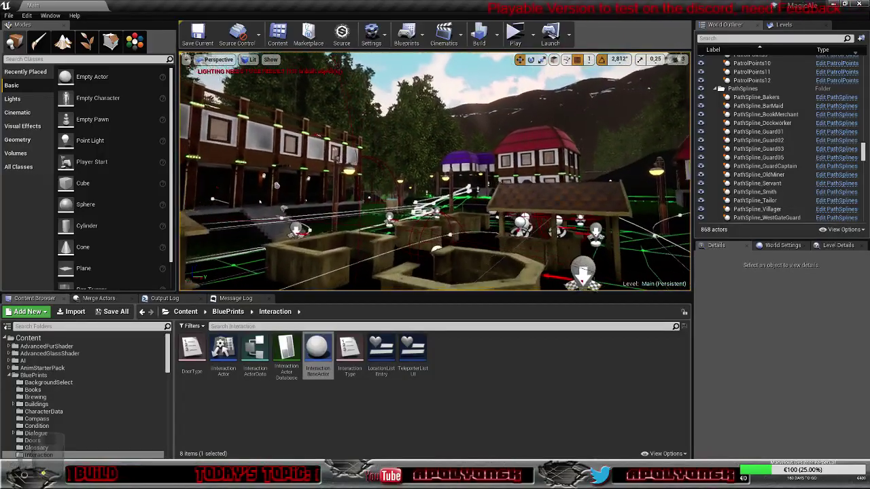
key("w")
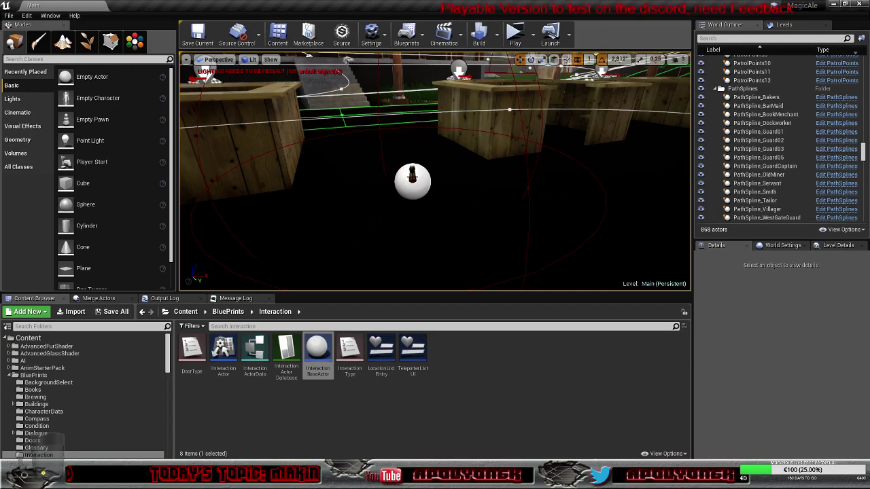
left_click(412, 178)
key("s")
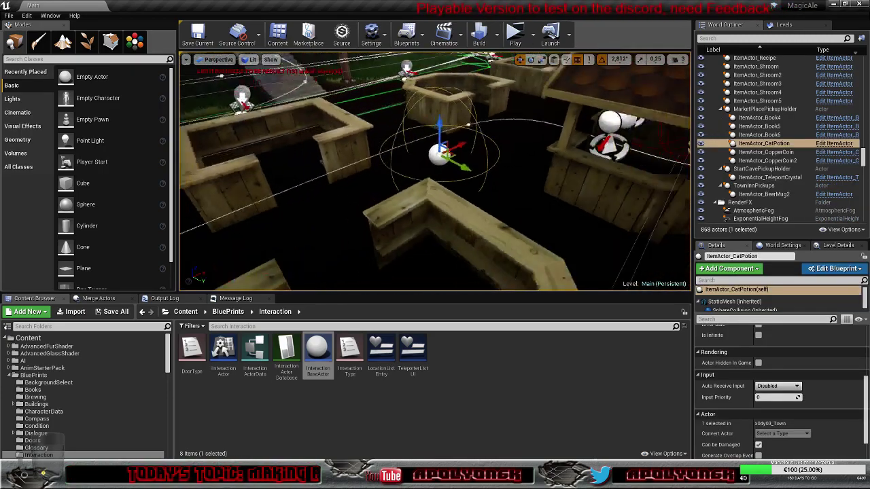
key("a")
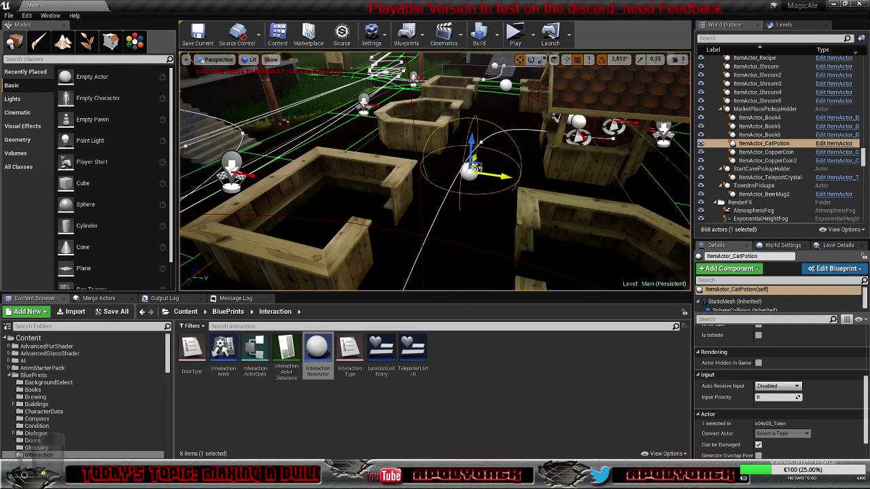
left_click_drag(481, 170, 390, 159)
right_click_drag(390, 159, 533, 191)
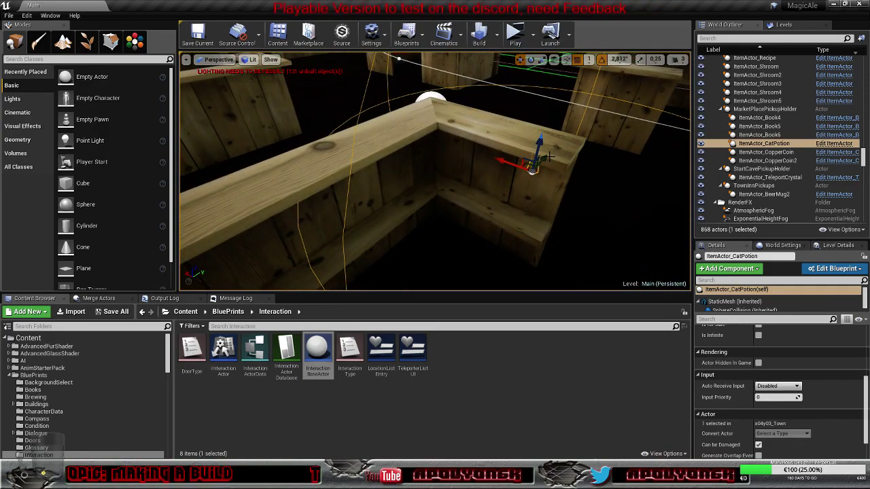
Lower ItemActor_CatPotion onto the stall's inner shelf and check that it rests on the wood.
left_click_drag(545, 157, 525, 208)
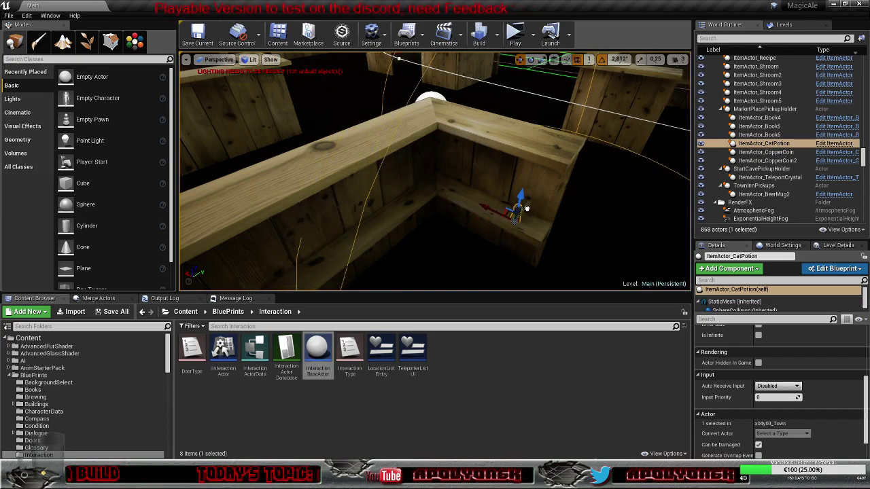
right_click_drag(525, 210, 568, 226)
key("f")
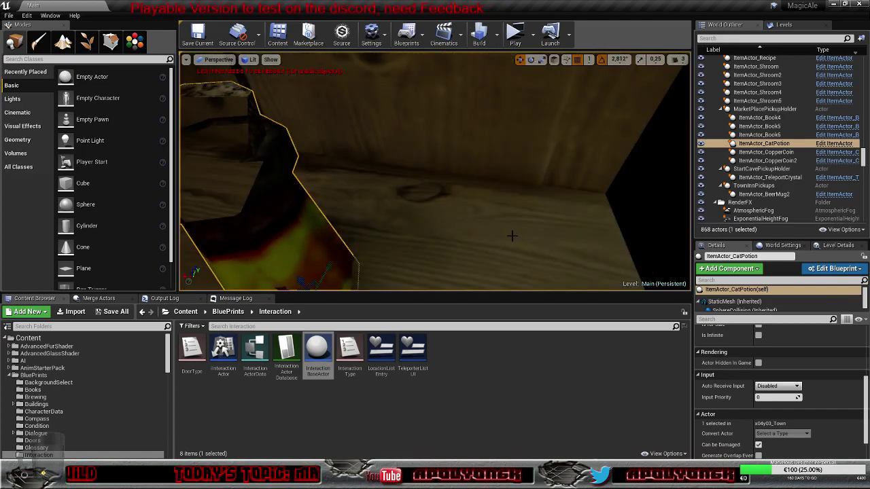
scroll(503, 236, "down", 5)
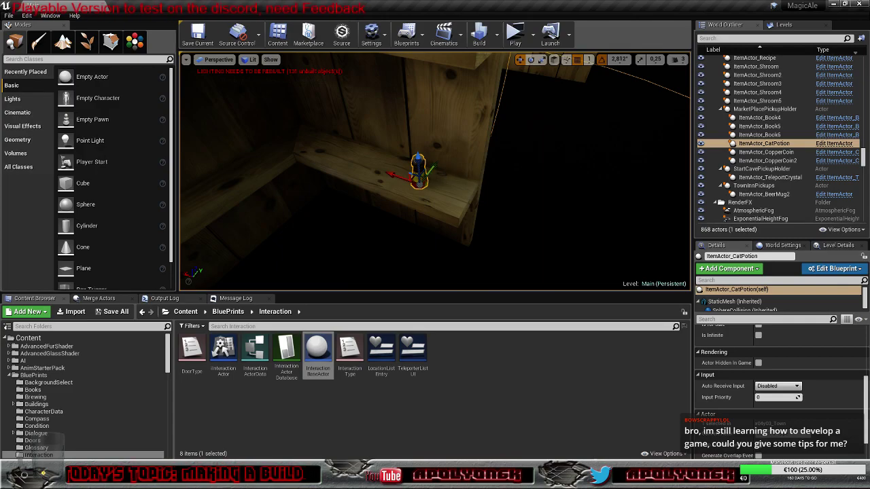
Set the viewport camera speed to 8 and bring the whole landscape into view from above.
right_click_drag(435, 170, 481, 206)
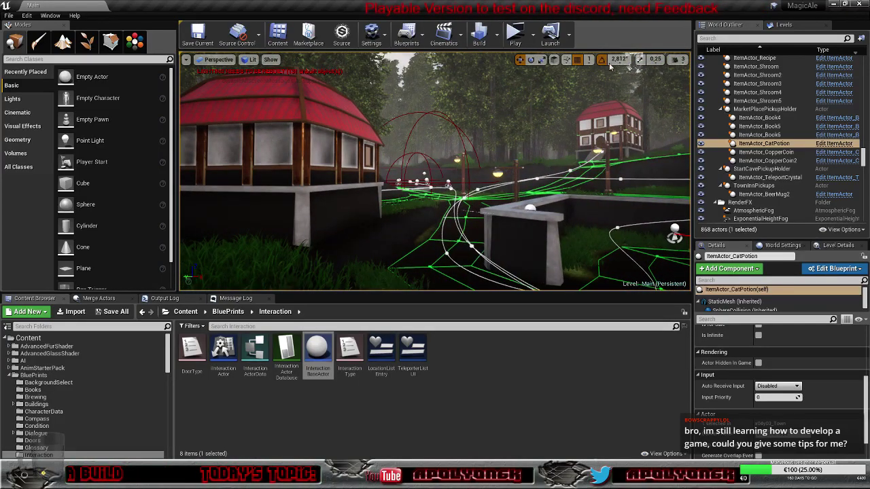
left_click(678, 59)
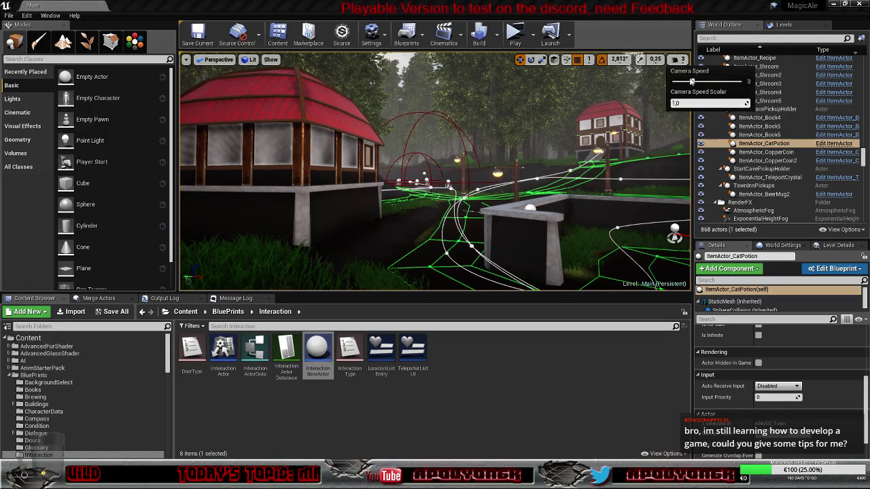
left_click_drag(702, 81, 741, 82)
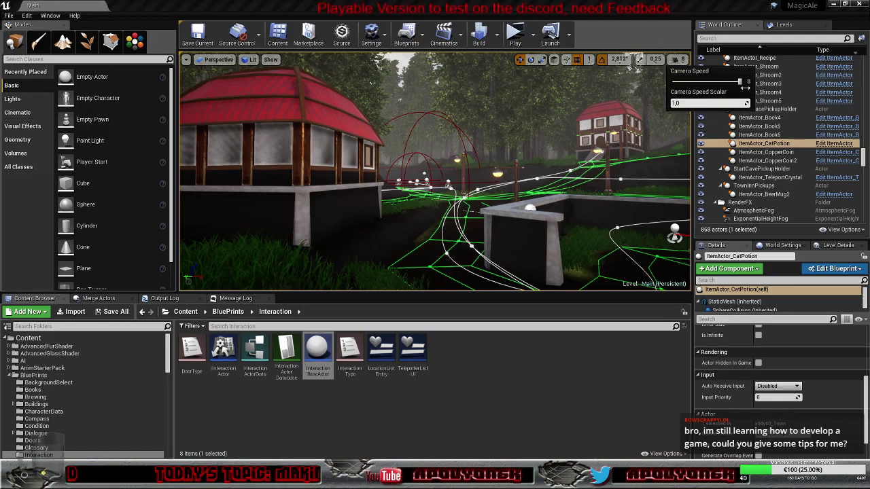
right_click_drag(476, 170, 448, 231)
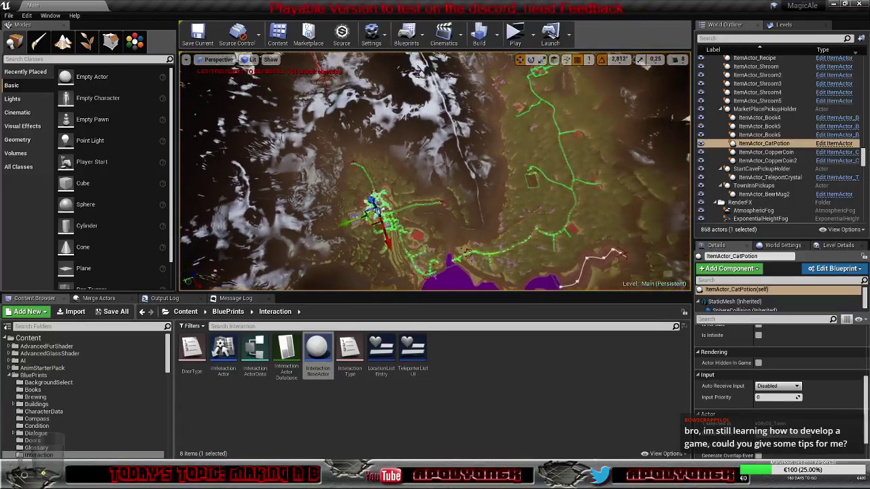
Examine the whole landscape from above and the village's houses, market stalls and forest path up close.
scroll(435, 172, "down", 2)
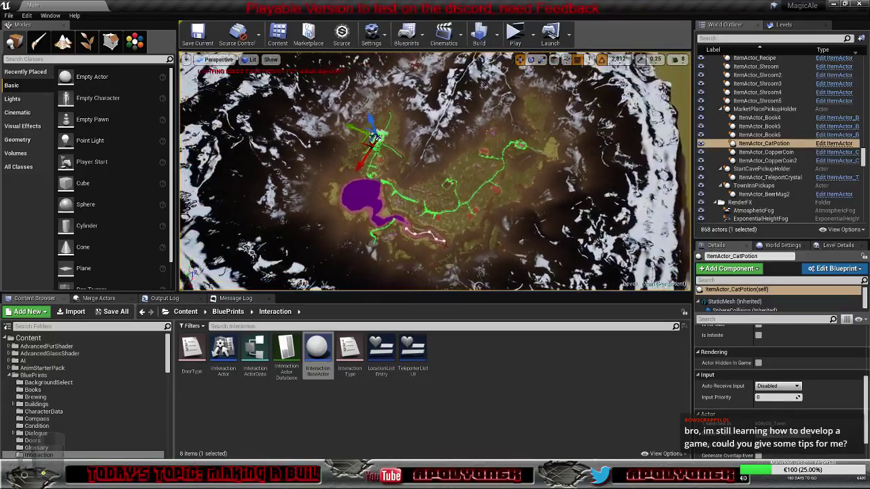
scroll(435, 171, "down", 2)
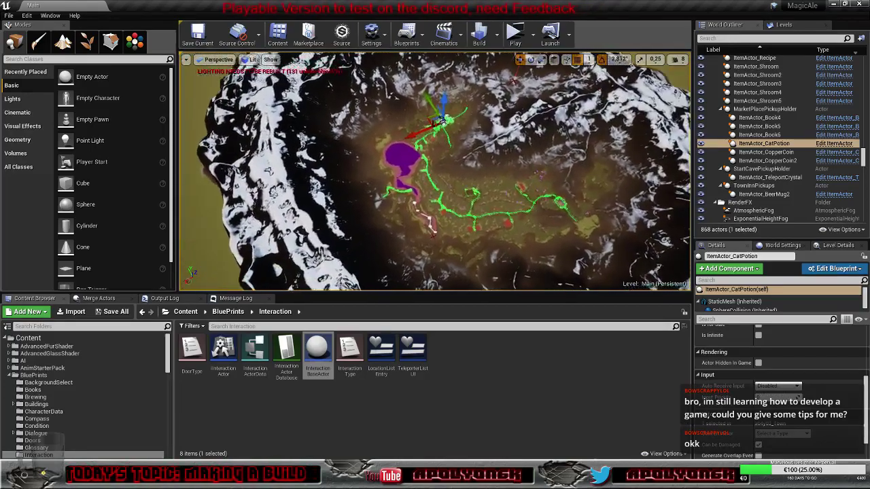
scroll(435, 172, "up", 2)
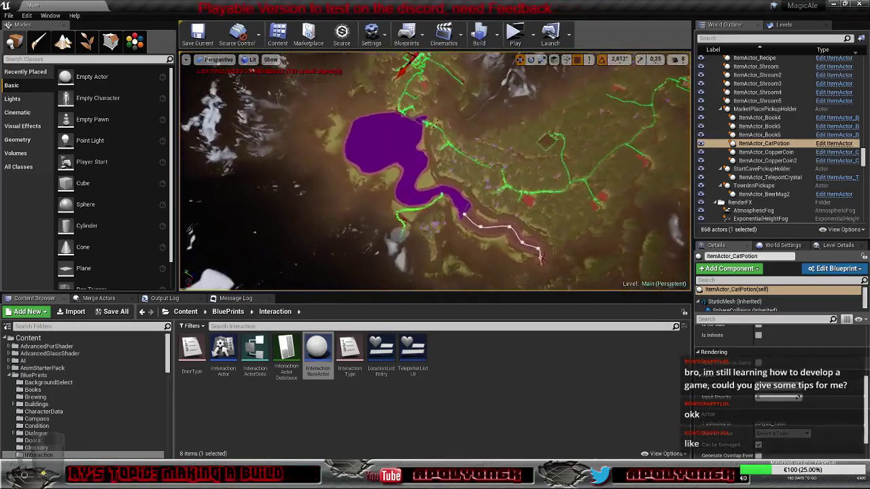
key("f")
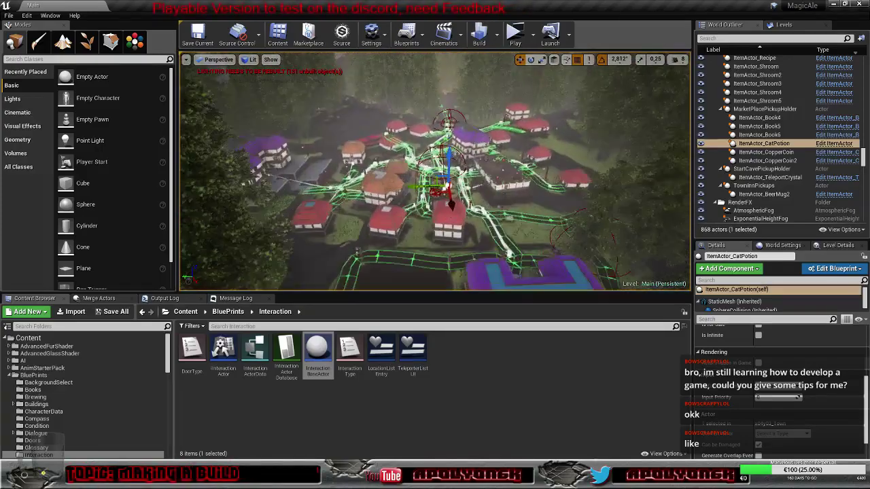
right_click_drag(435, 172, 490, 180)
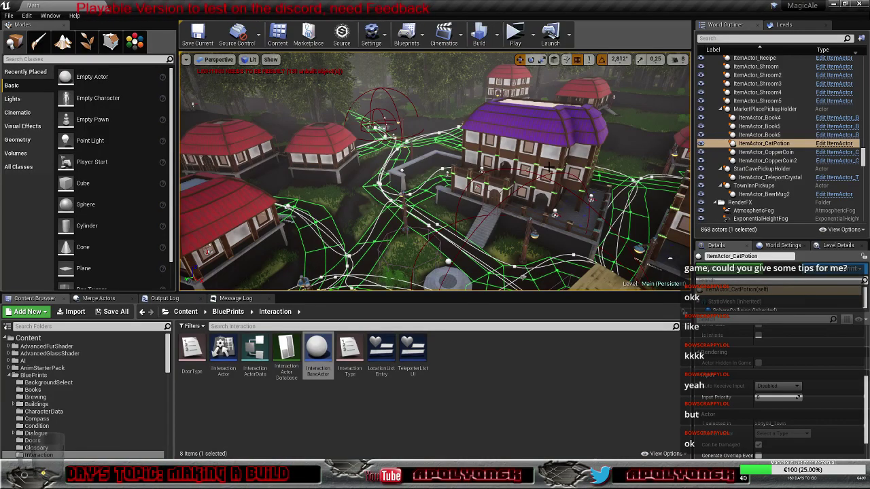
right_click_drag(513, 236, 628, 243)
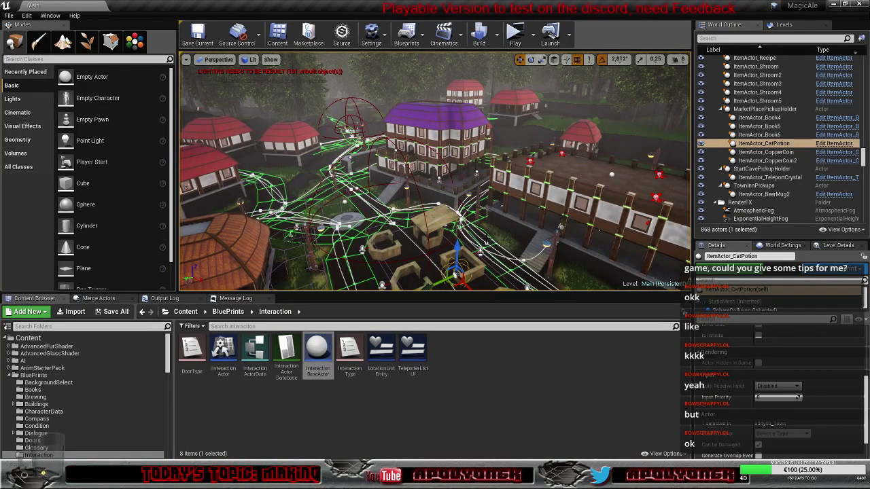
right_click_drag(434, 169, 490, 238)
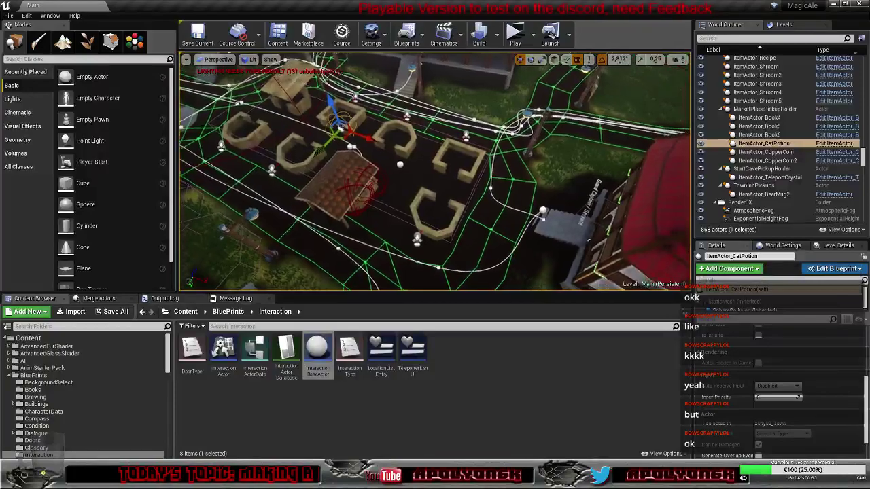
right_click_drag(434, 171, 489, 171)
right_click_drag(435, 171, 388, 146)
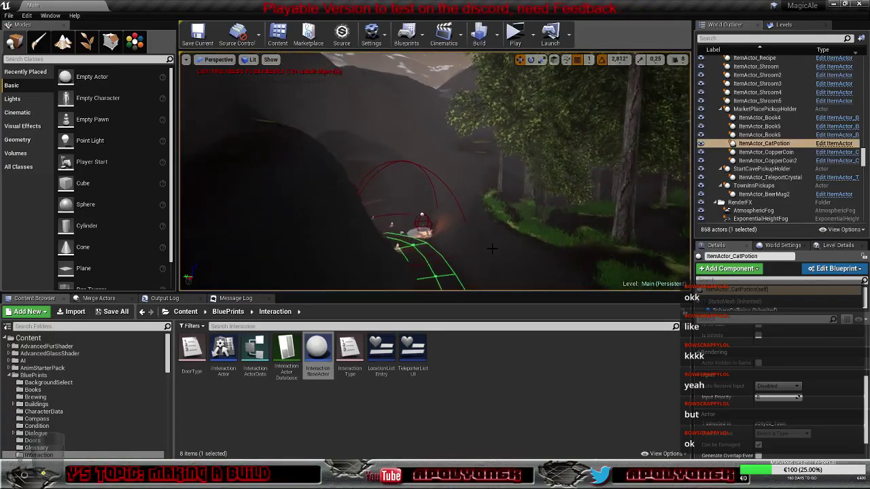
right_click_drag(435, 171, 408, 170)
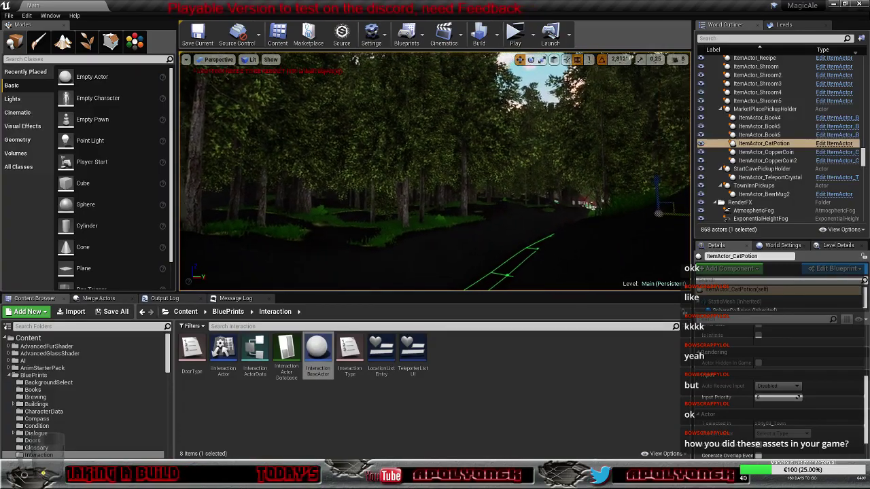
Return to the village from the forest and select the Warehouse building beside the market stalls.
key("f")
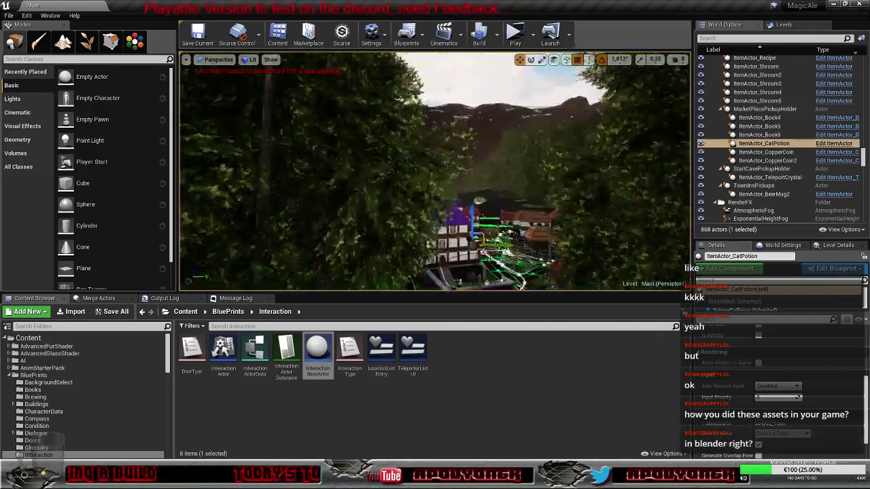
right_click_drag(435, 171, 323, 178)
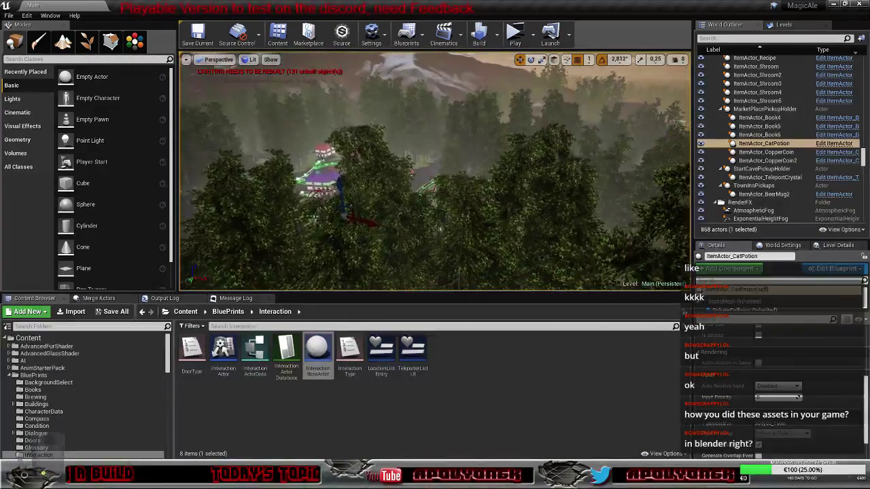
right_click_drag(435, 171, 476, 170)
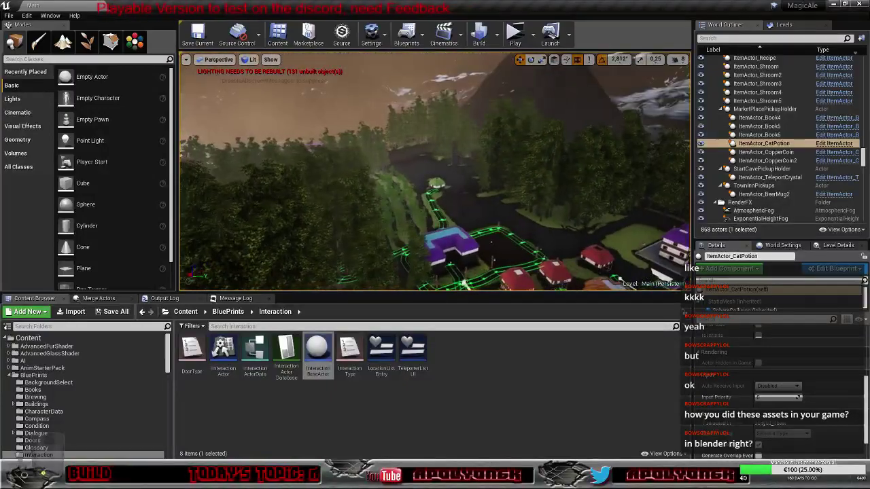
right_click_drag(472, 223, 471, 185)
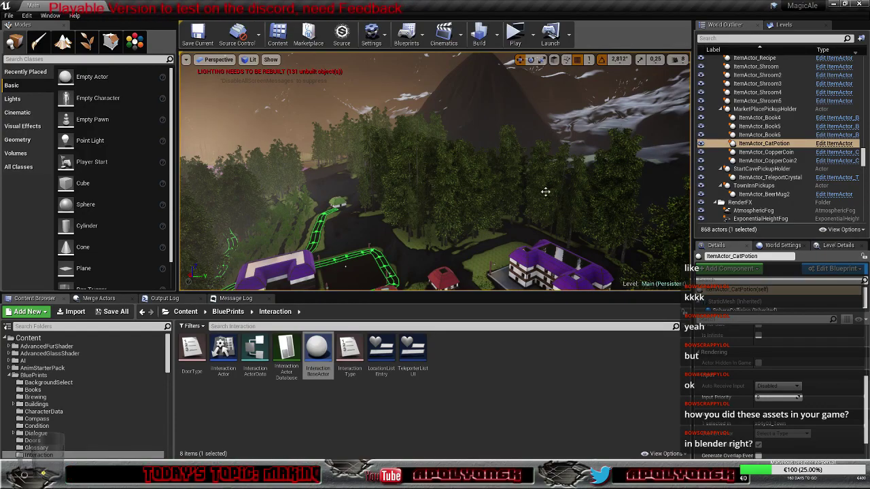
right_click_drag(486, 181, 468, 179)
left_click(469, 179)
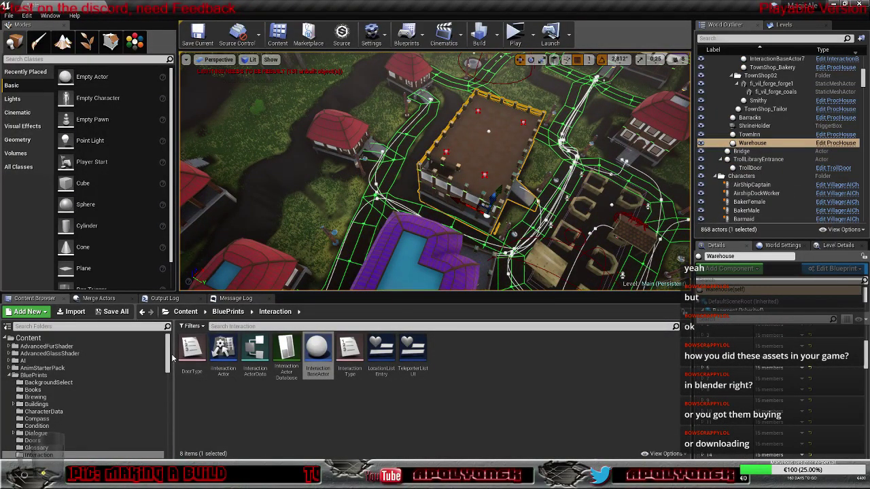
Open the HousePieces folder inside the project's Models folder.
left_click_drag(168, 354, 171, 418)
left_click(42, 386)
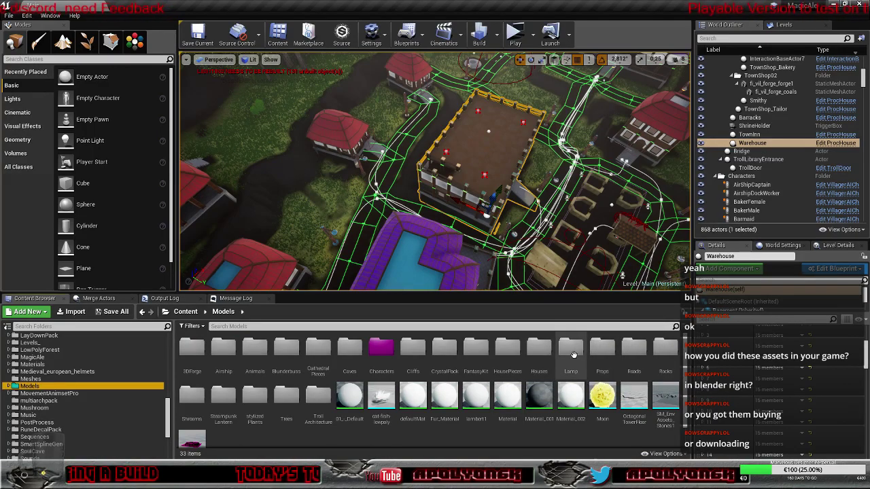
double_click(508, 348)
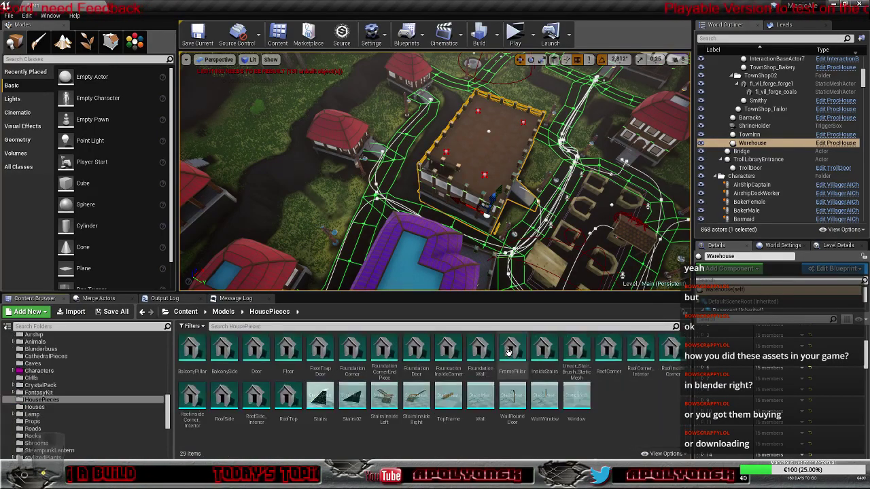
Enlarge the asset browsing area and its thumbnails, and look through the HousePieces meshes down to the wall pieces.
left_click_drag(502, 294, 433, 161)
left_click(656, 453)
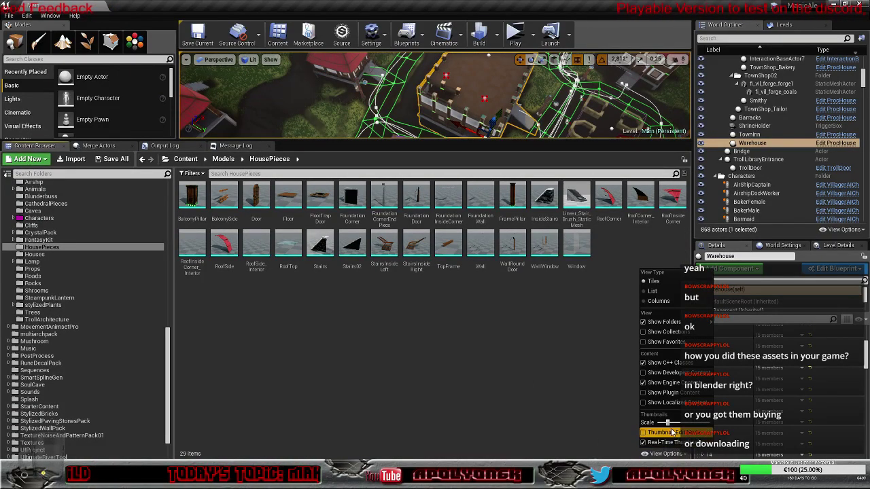
left_click_drag(670, 424, 687, 423)
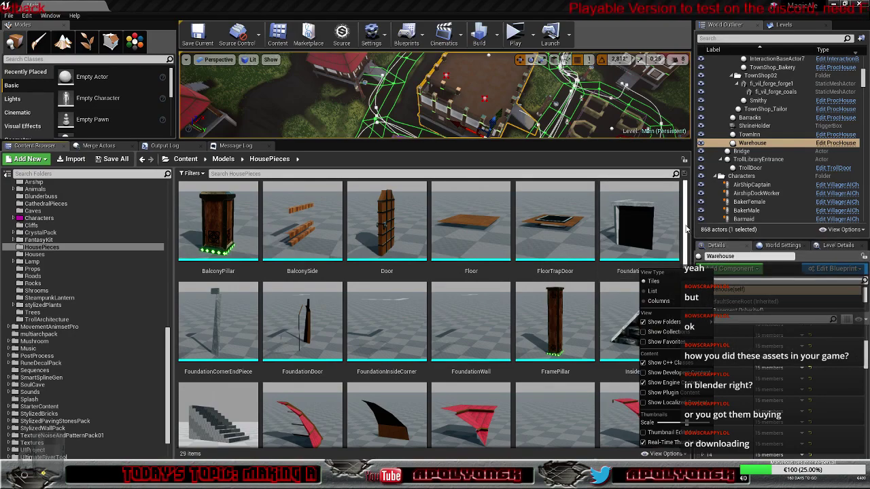
left_click(686, 228)
left_click_drag(686, 228, 684, 367)
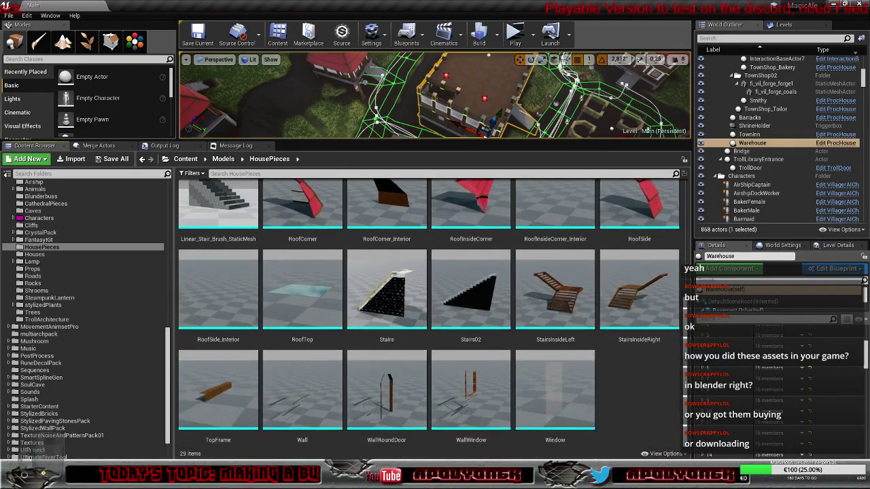
Open the Wall static mesh and examine its plaster, wood and stone face from the front and at an angle.
left_click(318, 401)
double_click(318, 401)
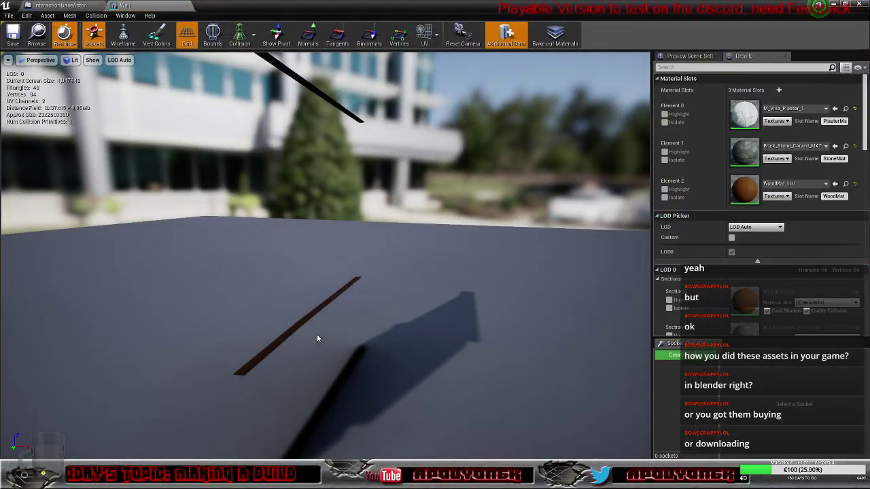
left_click_drag(330, 202, 331, 202)
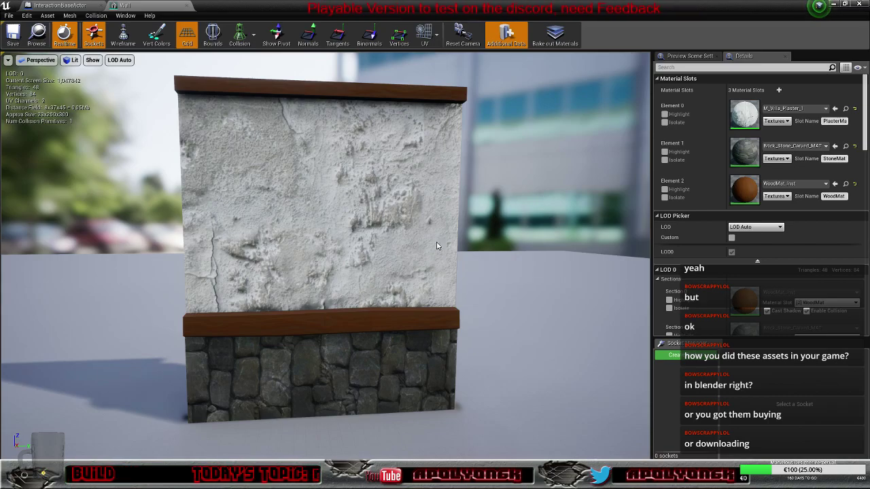
left_click_drag(607, 235, 544, 241)
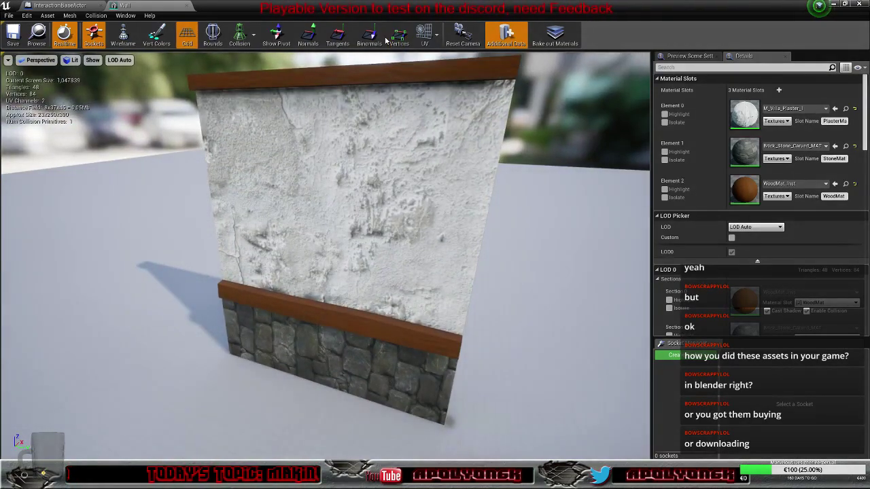
Display the Wall mesh's simple and complex collision, inspect it from several angles, and return to the level.
left_click(272, 39)
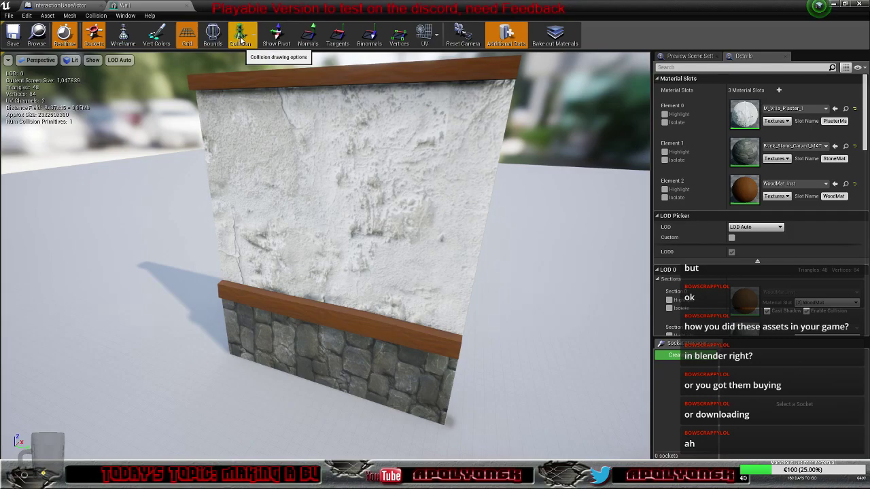
left_click(240, 38)
left_click(253, 59)
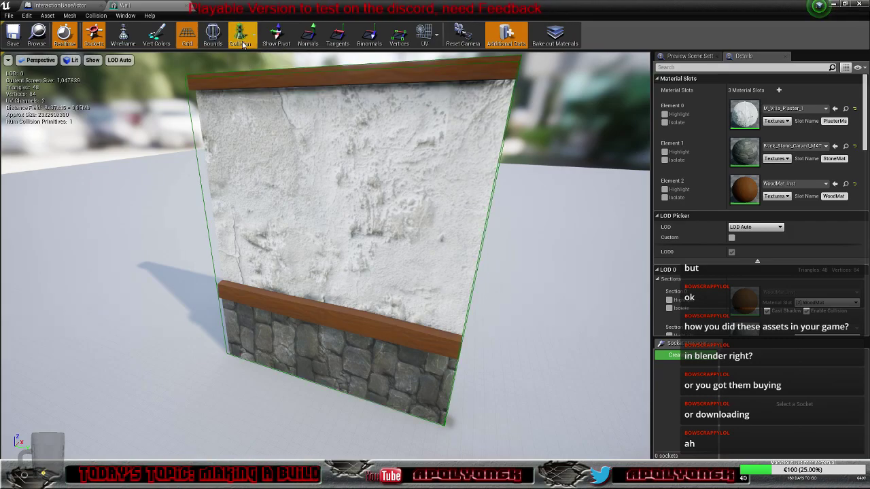
left_click(242, 39)
left_click(250, 72)
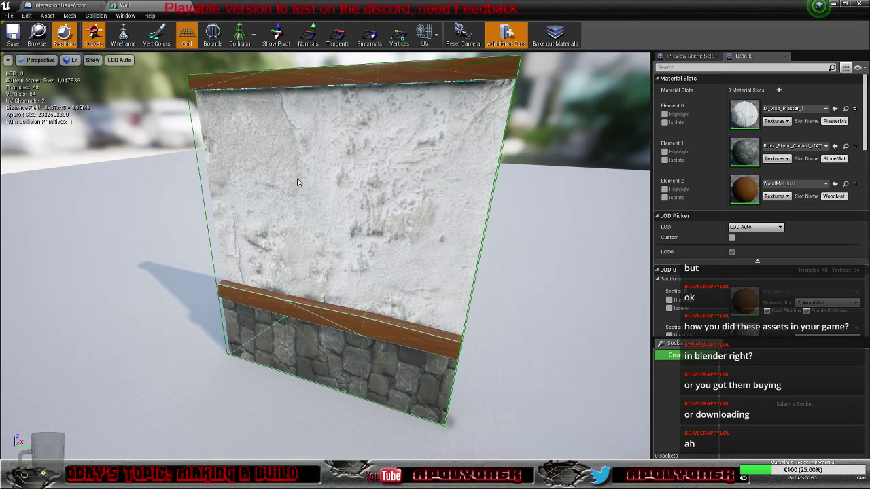
mouse_move(297, 182)
left_mouse_down()
mouse_move(537, 204)
mouse_move(301, 198)
left_mouse_up()
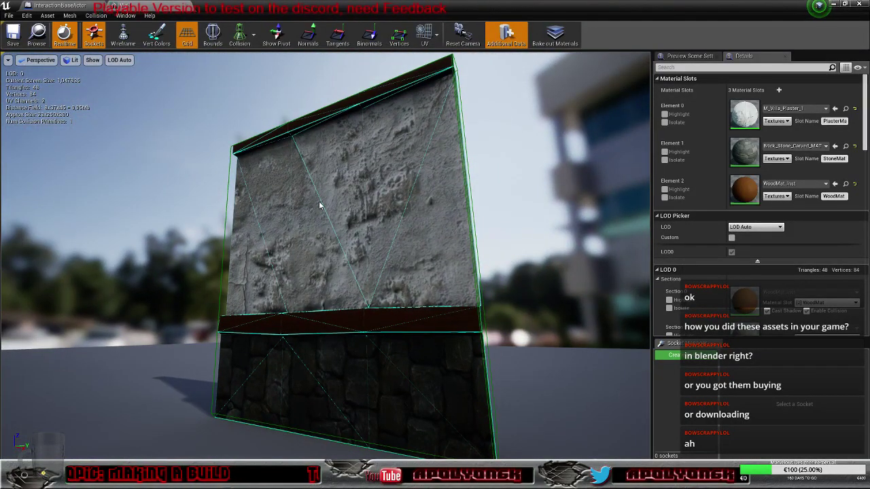
left_click_drag(353, 330, 66, 102)
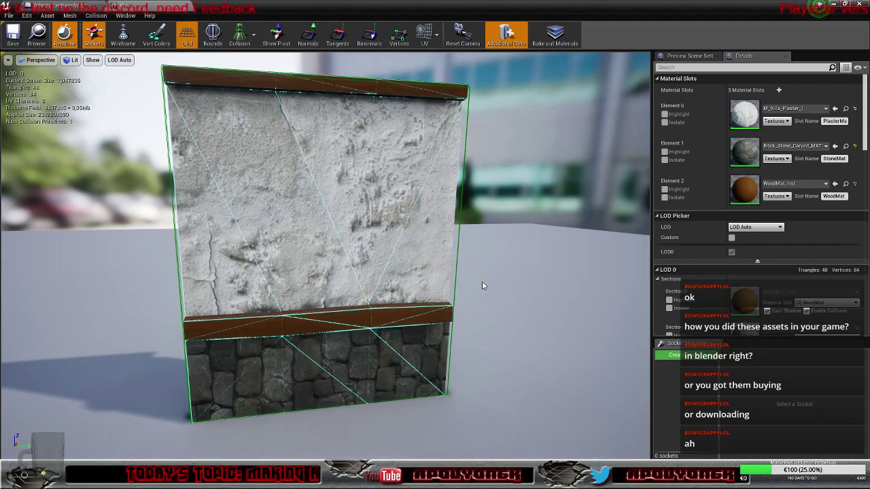
left_click(833, 5)
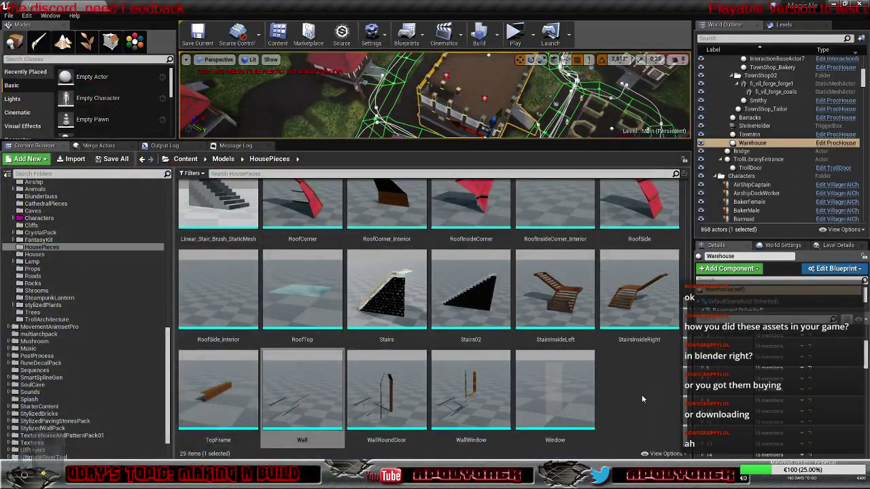
Open the FramePillar static mesh from HousePieces, examine it from different sides, and return to the level.
scroll(639, 393, "up", 3)
scroll(639, 393, "up", 2)
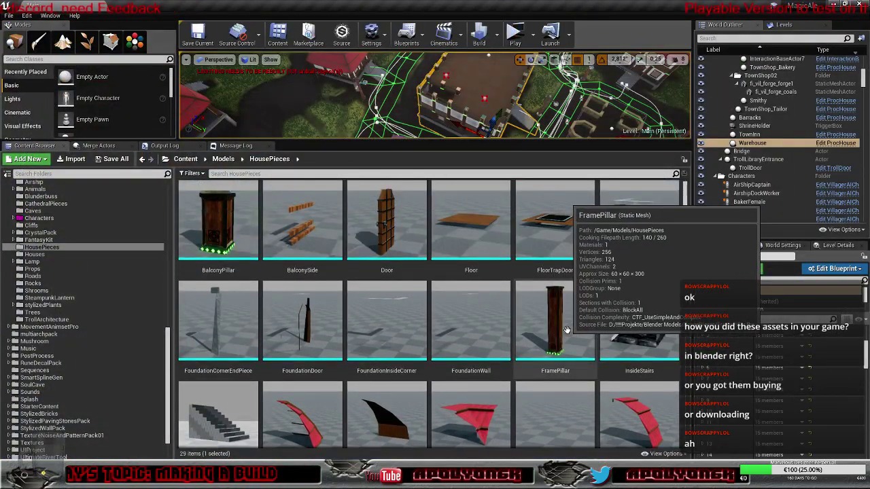
double_click(568, 329)
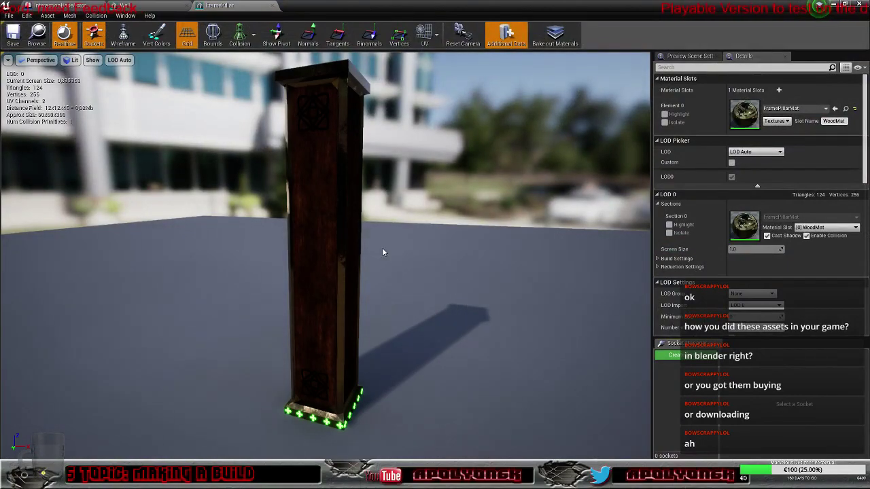
left_click_drag(261, 327, 289, 311)
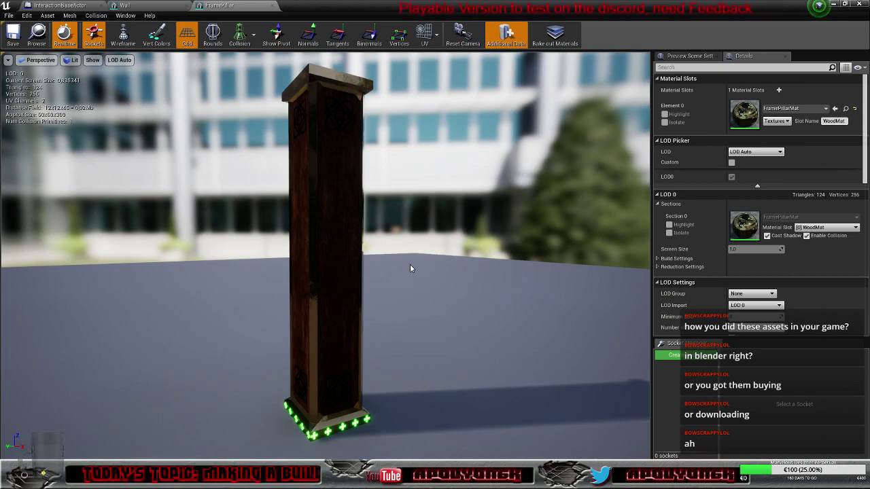
left_click(834, 5)
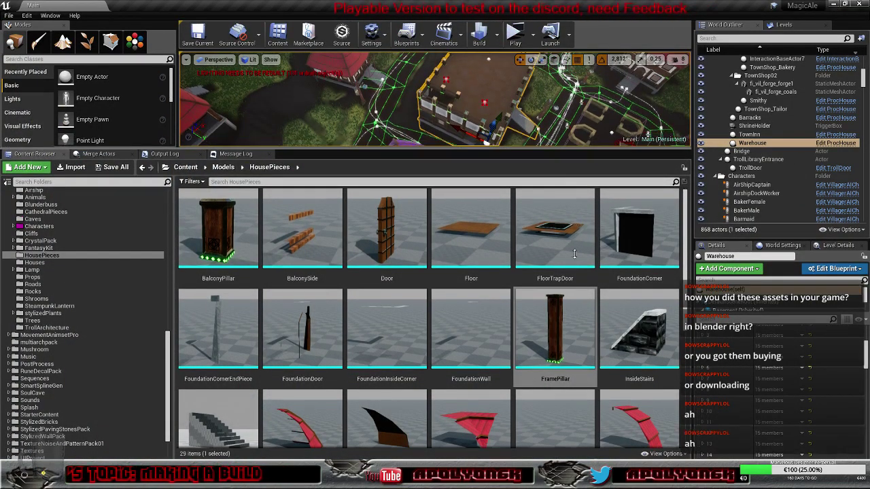
Enlarge the level viewport and get a close view of the round stone platform at the path fork.
left_click_drag(585, 142, 565, 373)
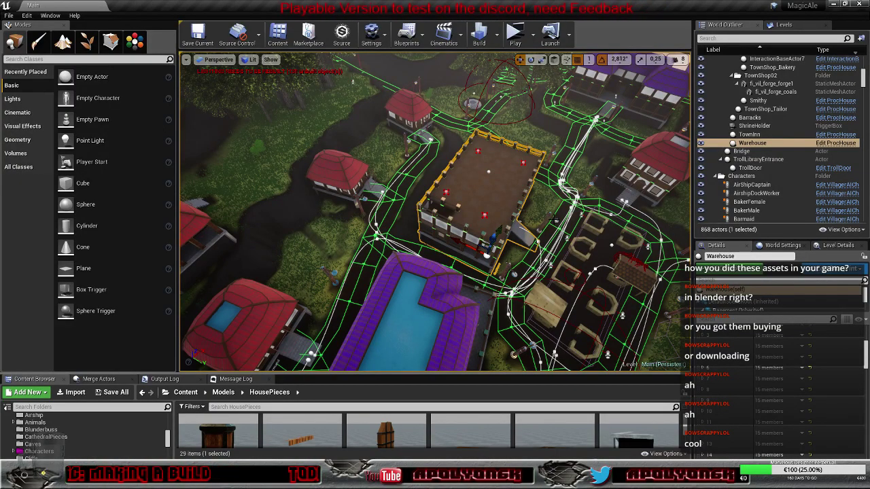
right_click_drag(557, 257, 523, 187)
key("w")
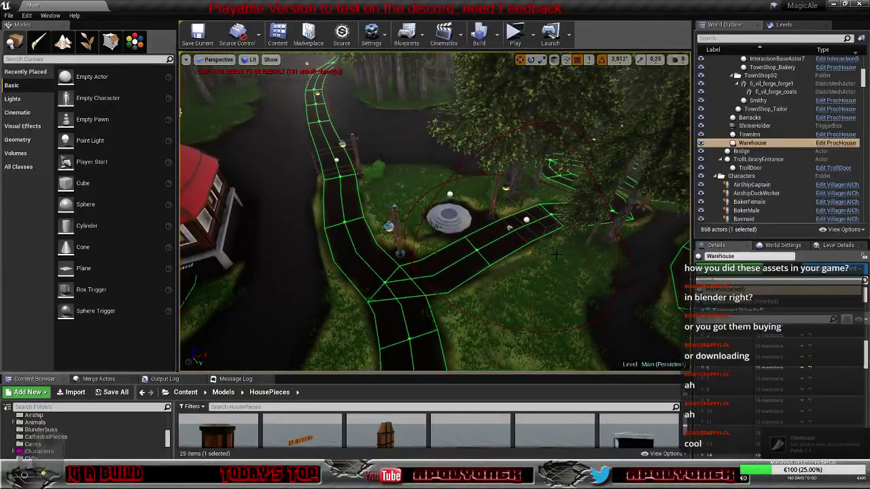
scroll(557, 254, "up", 8)
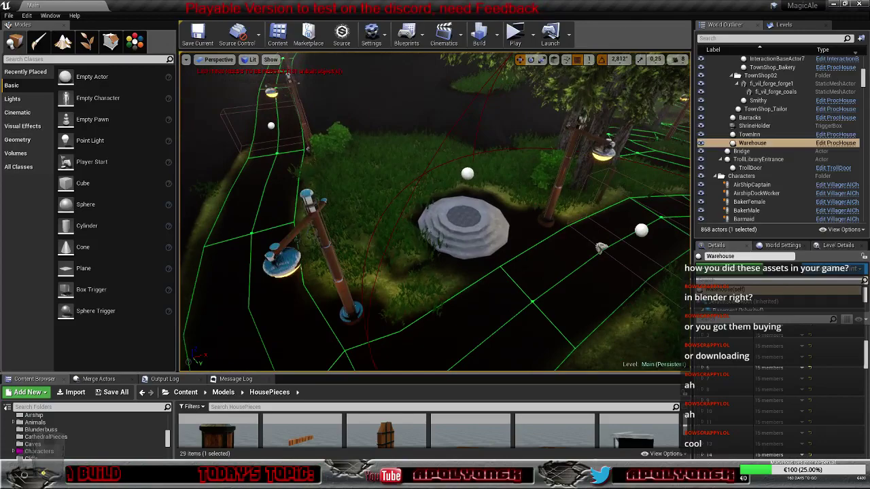
Survey the village paths and houses from above, and select the market square teleport marker at the round stone platform.
right_click_drag(498, 256, 425, 284)
scroll(498, 256, "up", 7)
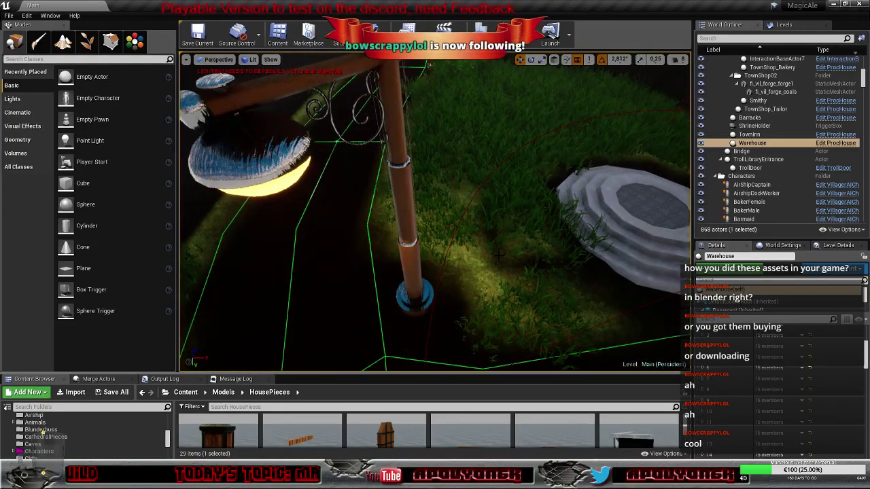
right_click_drag(498, 256, 438, 200)
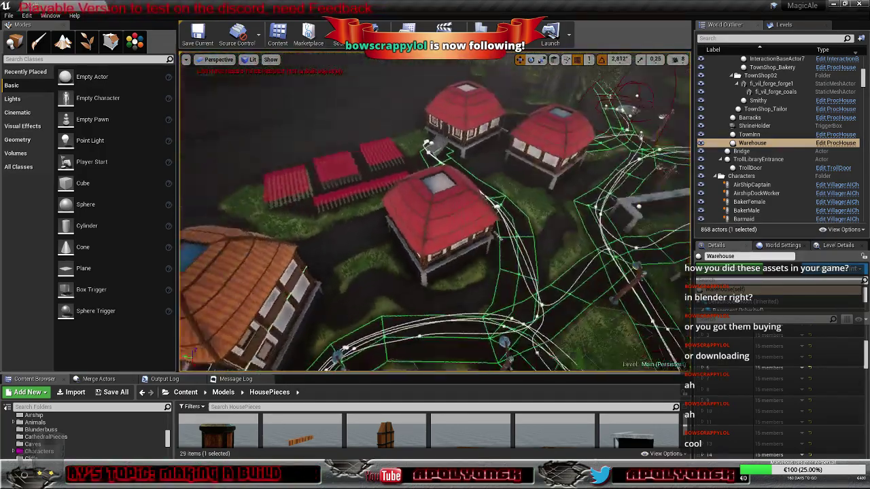
right_click_drag(434, 212, 479, 218)
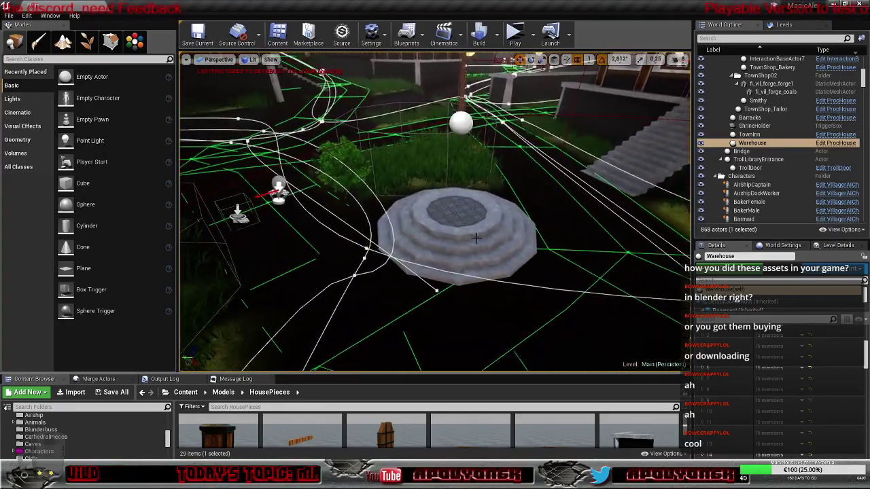
left_click(467, 211)
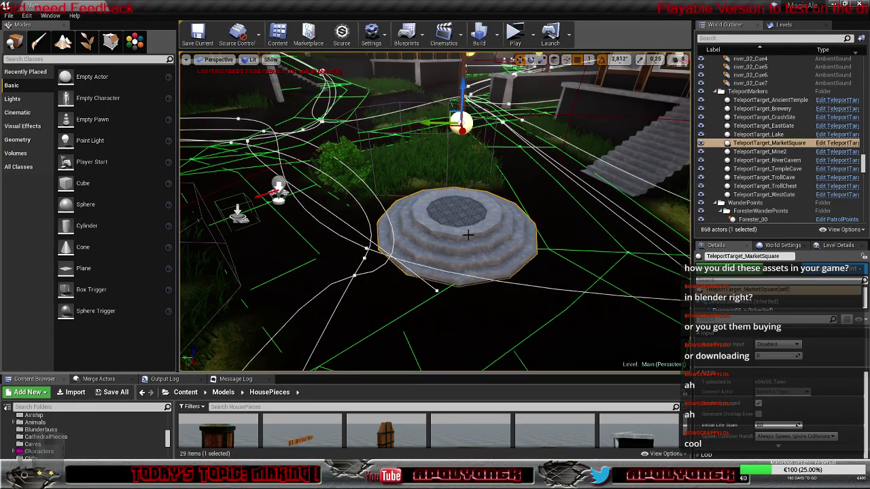
right_click_drag(435, 212, 471, 122)
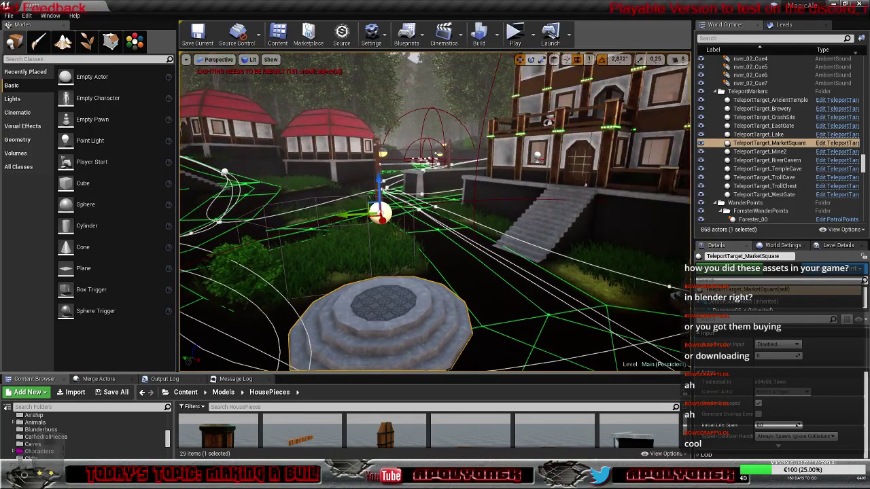
Examine the burning brazier on its carved stone altar and the lit church with green windows.
mouse_move(435, 212)
right_mouse_down()
mouse_move(332, 207)
mouse_move(405, 209)
mouse_move(473, 163)
mouse_move(511, 157)
mouse_move(506, 211)
mouse_move(472, 237)
mouse_move(513, 216)
mouse_move(519, 187)
mouse_move(454, 174)
mouse_move(518, 260)
mouse_move(494, 233)
mouse_move(469, 246)
mouse_move(466, 286)
mouse_move(455, 219)
right_mouse_up()
key("w")
key("w")
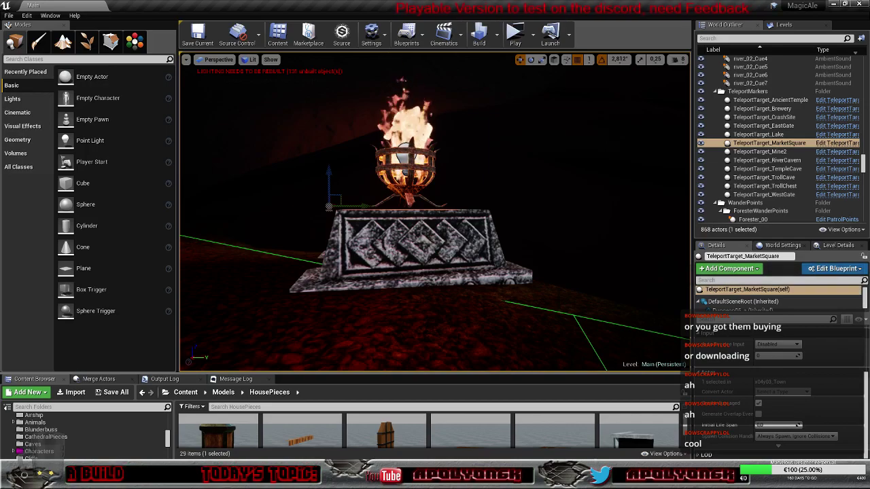
mouse_move(409, 244)
right_mouse_down()
mouse_move(422, 249)
mouse_move(413, 247)
right_mouse_up()
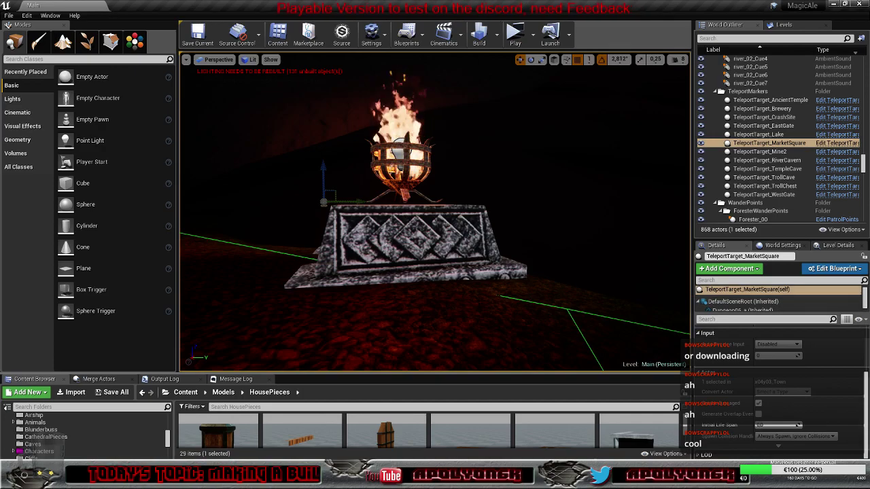
right_click_drag(413, 247, 619, 258)
mouse_move(492, 144)
right_mouse_down()
mouse_move(488, 129)
mouse_move(492, 145)
right_mouse_up()
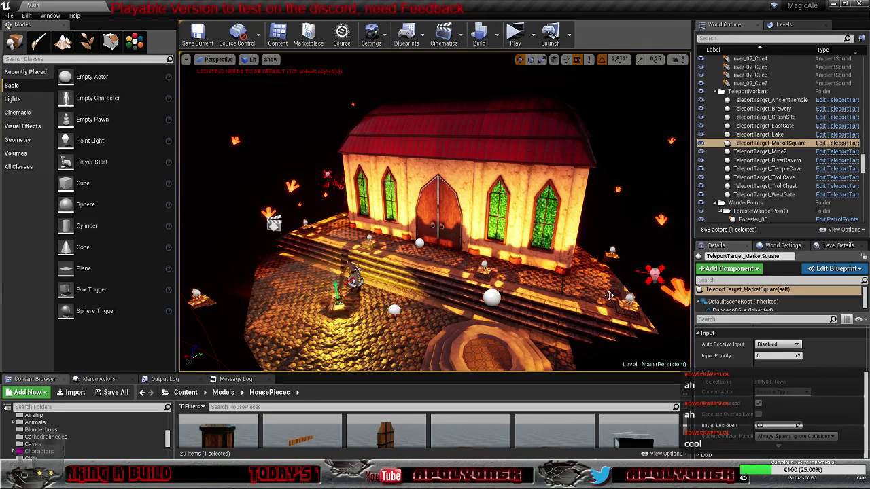
Travel over the mountains to the mushroom forest and select the giant purple mushroom foliage.
left_click_drag(559, 314, 680, 234)
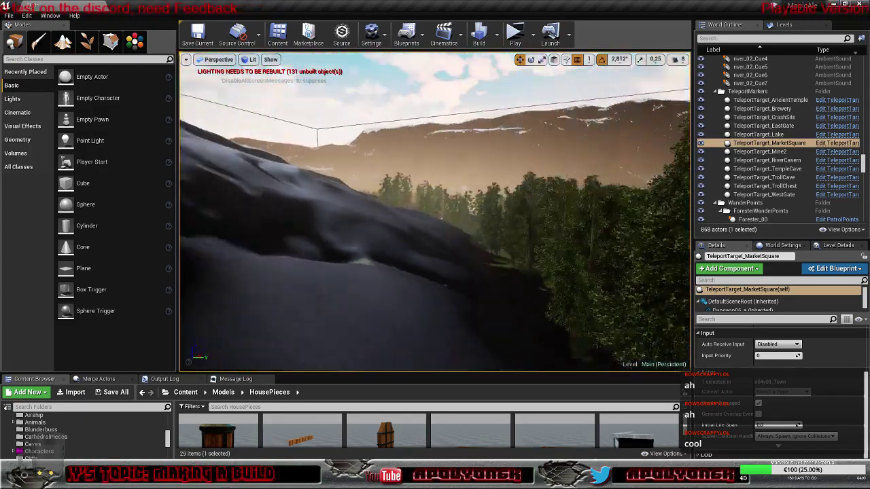
left_click_drag(680, 235, 679, 194)
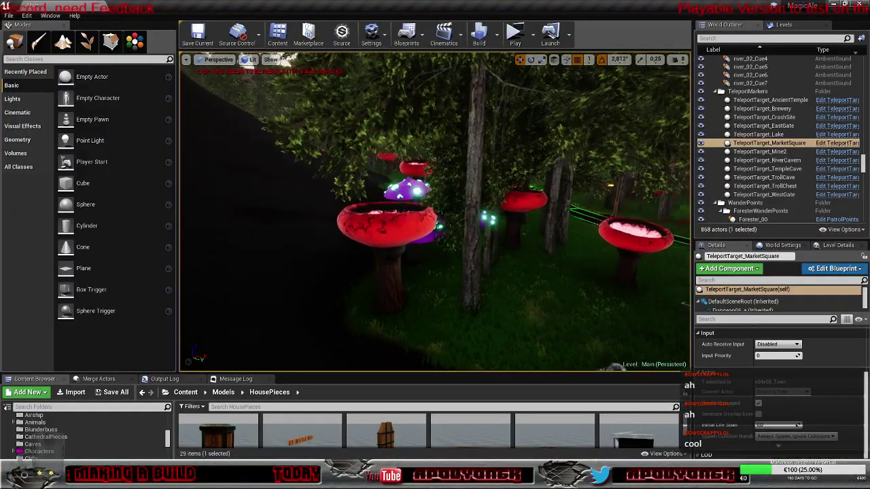
right_click_drag(434, 212, 544, 197)
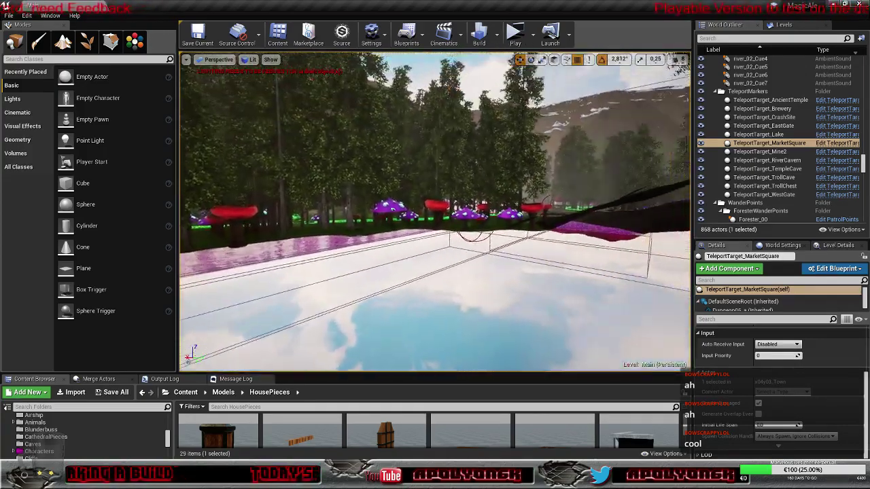
right_click_drag(381, 265, 424, 230)
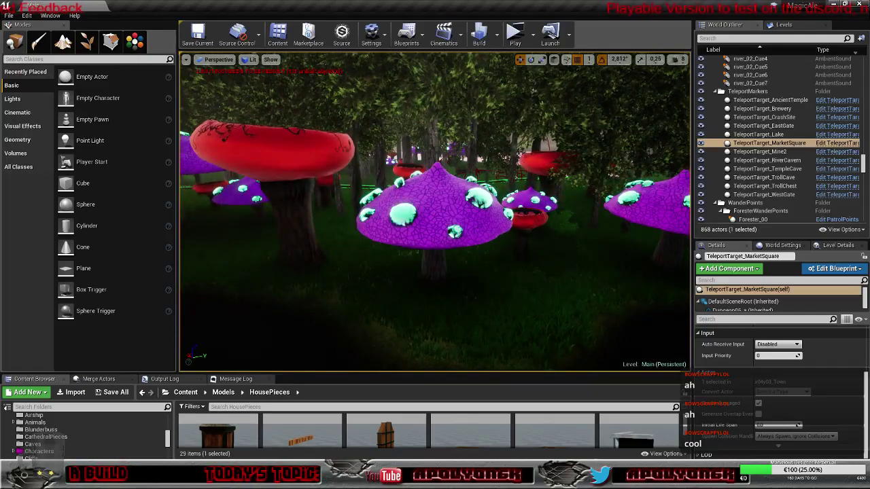
left_click(465, 195)
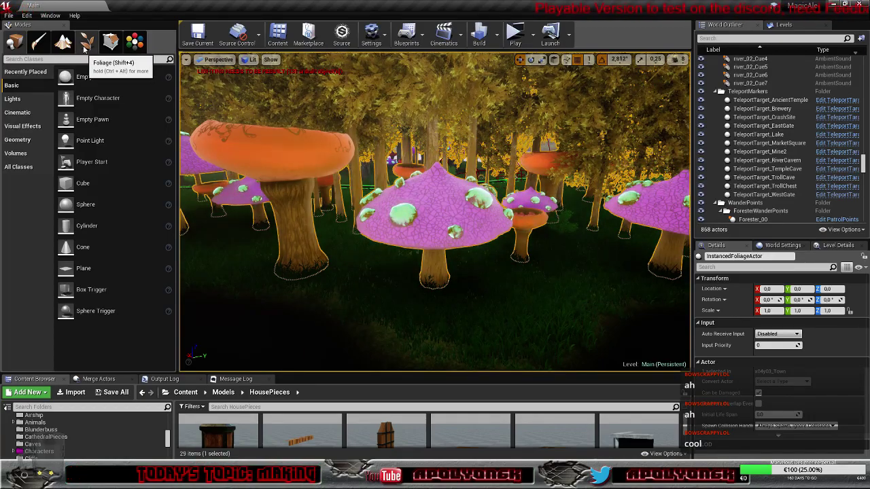
Show the contents of the Mushroom folder with smaller thumbnails and enlarge the Content Browser.
scroll(129, 439, "down", 10)
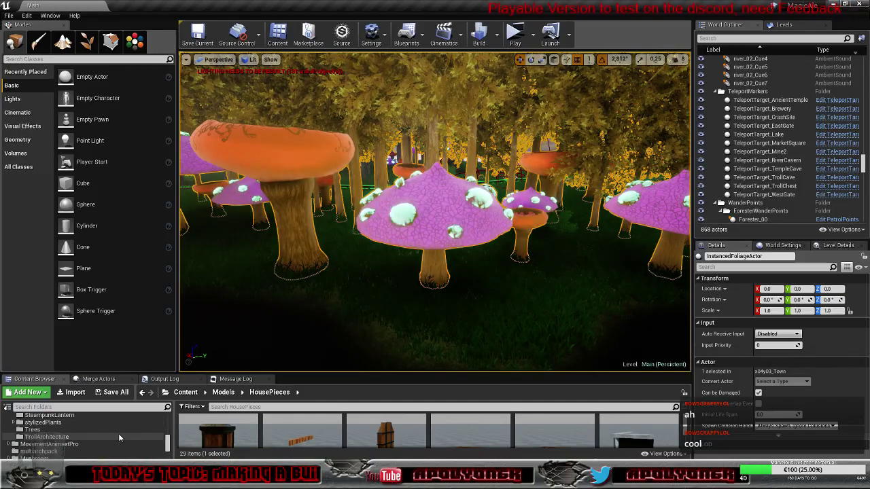
scroll(107, 429, "down", 2)
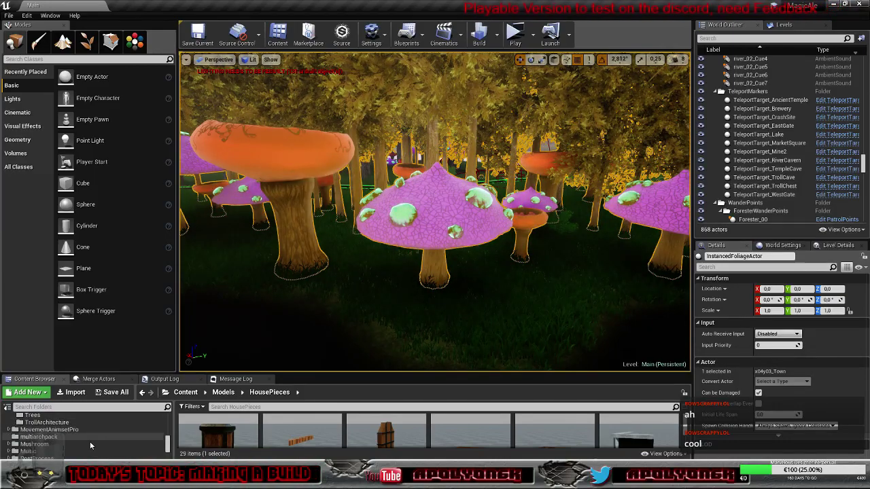
left_click(90, 443)
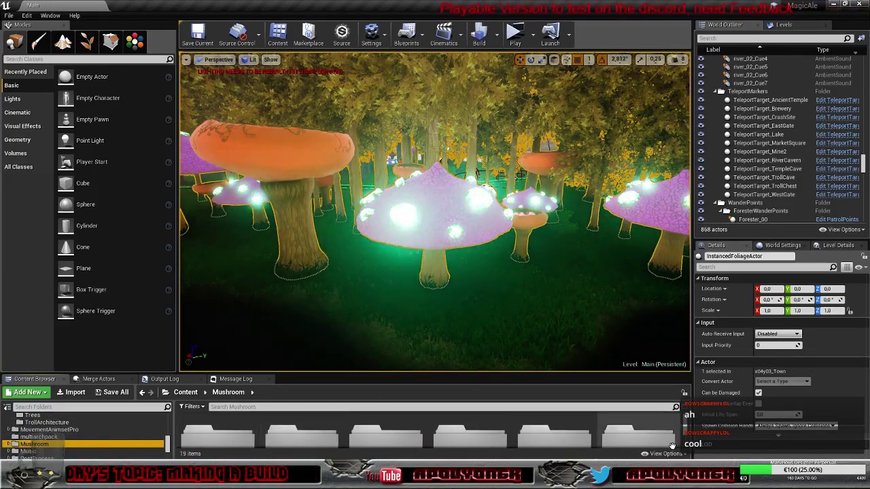
left_click(663, 453)
left_click_drag(685, 424, 667, 423)
left_click(321, 375)
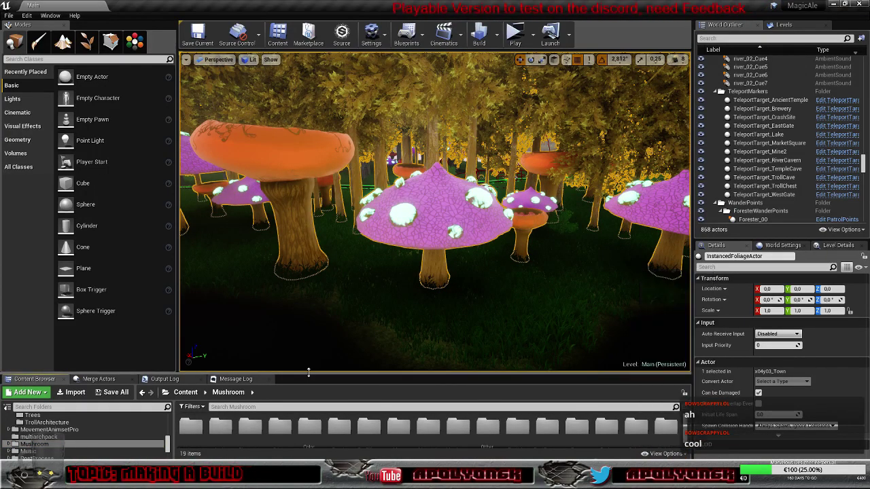
left_click_drag(322, 375, 265, 327)
Open the Shroom01 static mesh from the Models/Shrooms folder, examine it from different sides, and return to the level.
scroll(70, 411, "up", 1)
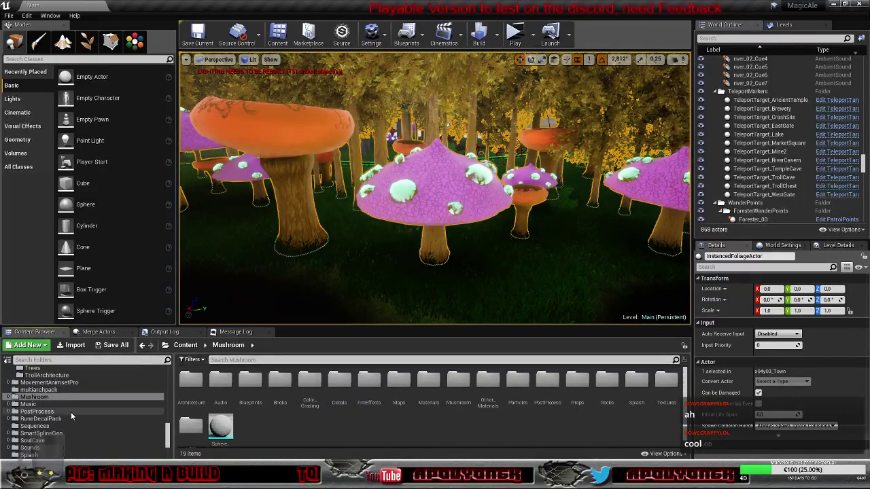
scroll(68, 410, "up", 3)
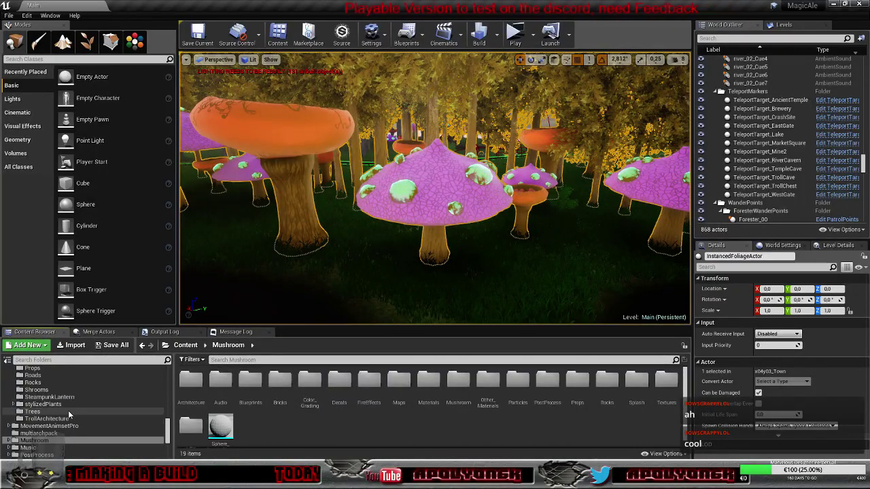
left_click(41, 404)
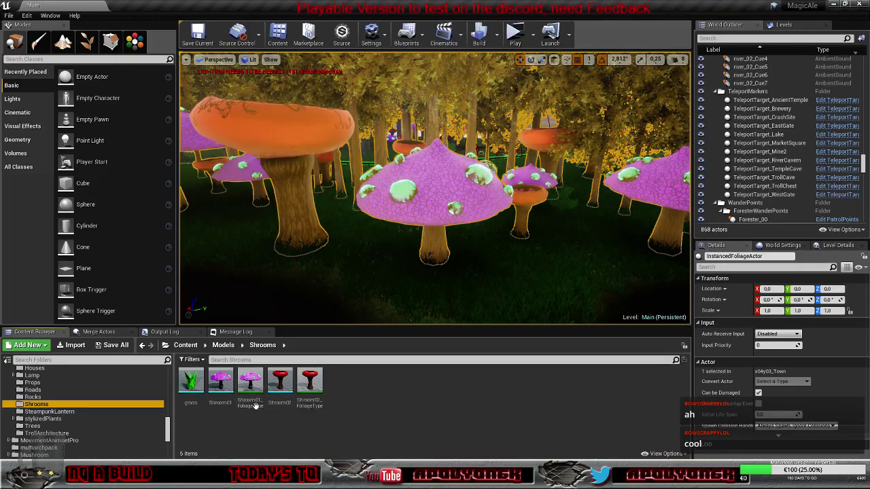
double_click(221, 380)
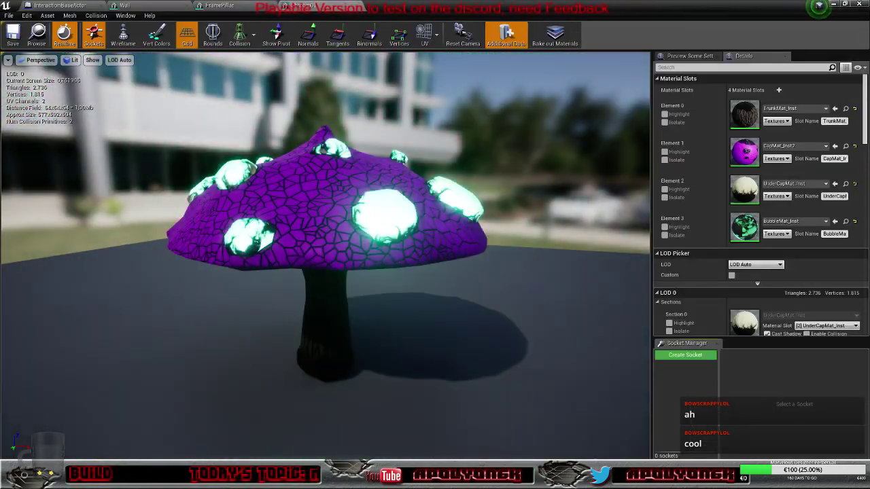
left_click_drag(324, 342, 402, 267)
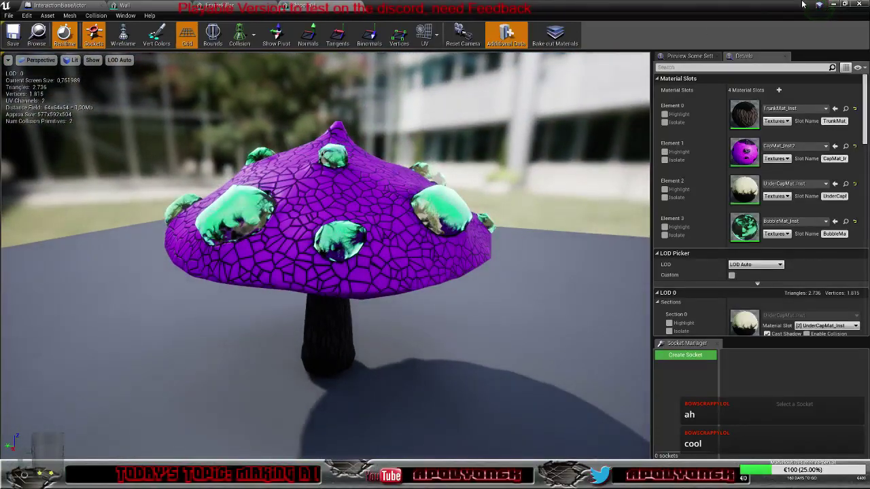
left_click(834, 4)
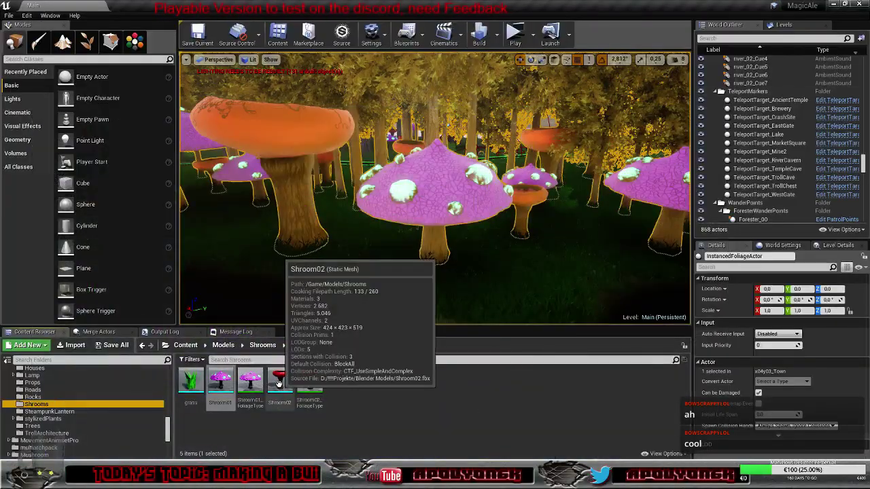
Open the Shroom02 static mesh and examine its red cap and trunk from several angles and distances.
double_click(278, 385)
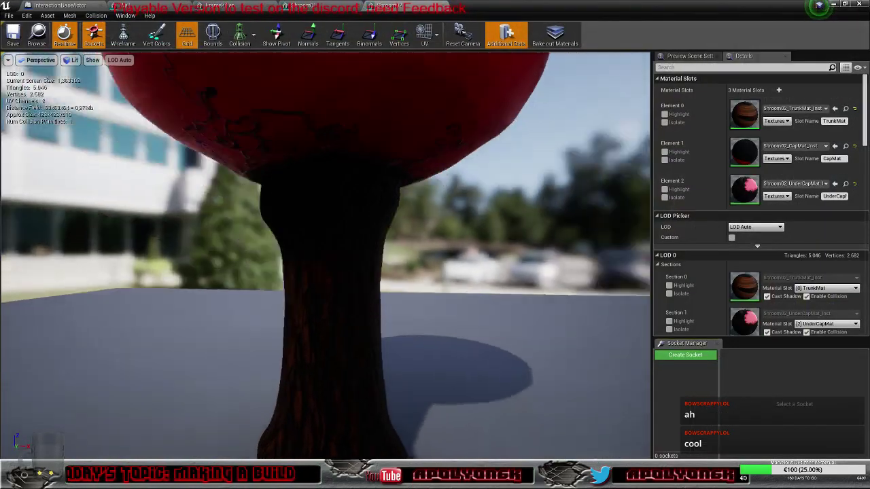
left_click_drag(278, 286, 516, 326)
left_click_drag(330, 267, 303, 271)
scroll(330, 267, "down", 4)
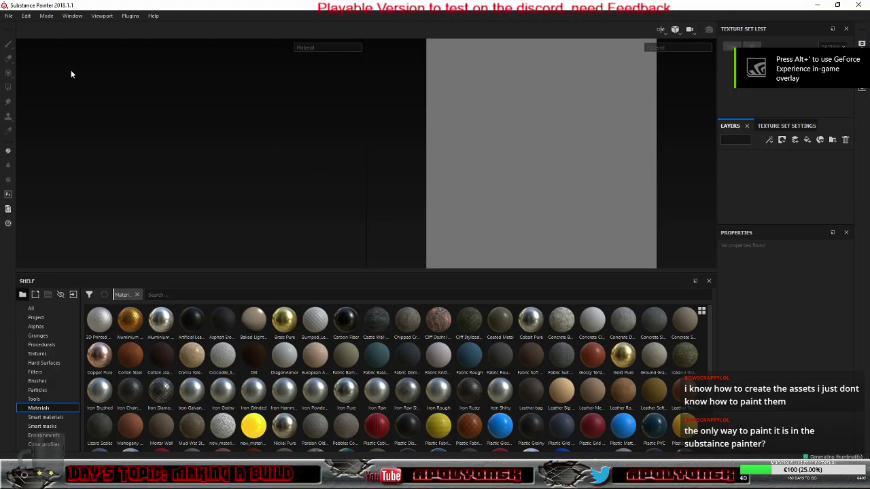
Open the recent HousePieces/FramePillar.spp project in Substance Painter, accept the project update, and enlarge the layer list.
left_click(9, 17)
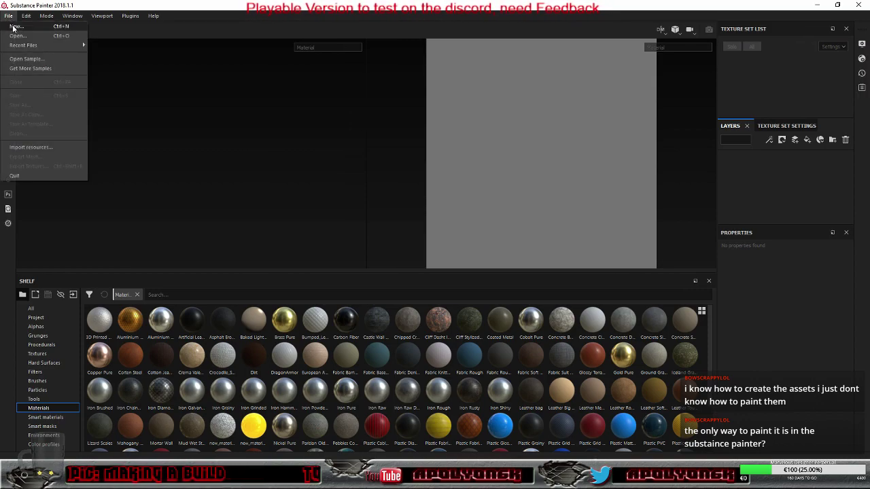
mouse_move(27, 45)
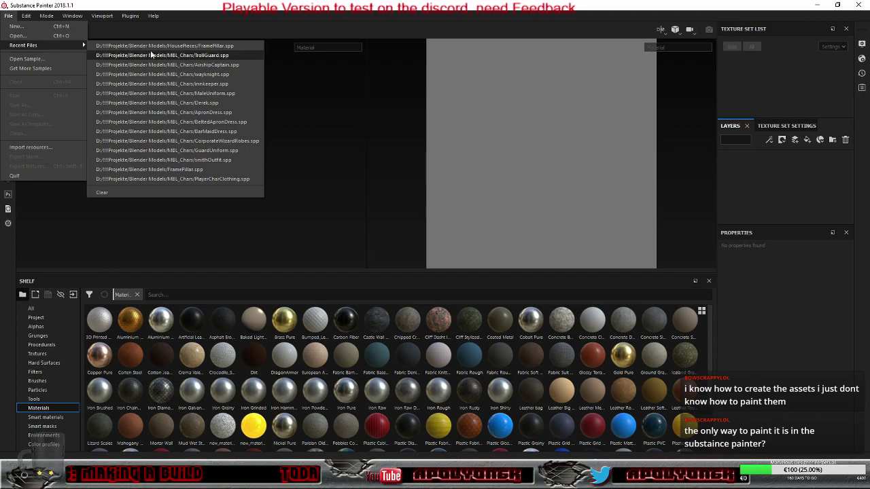
left_click(228, 45)
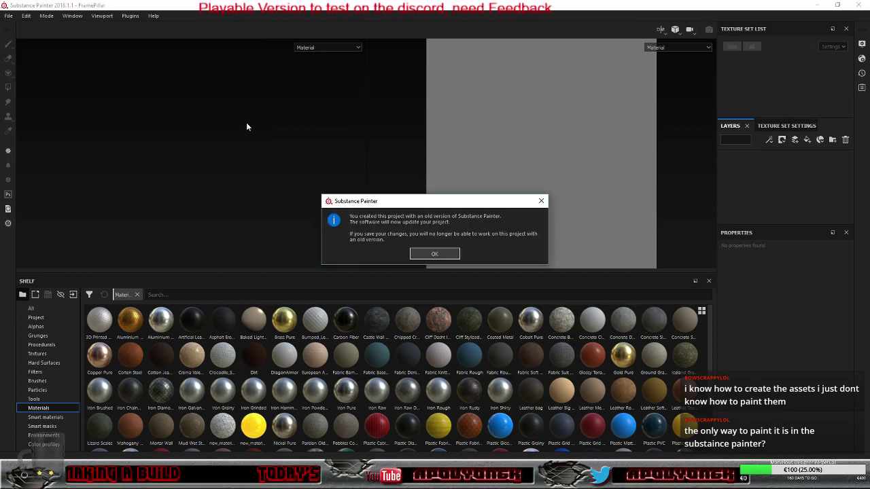
left_click(428, 256)
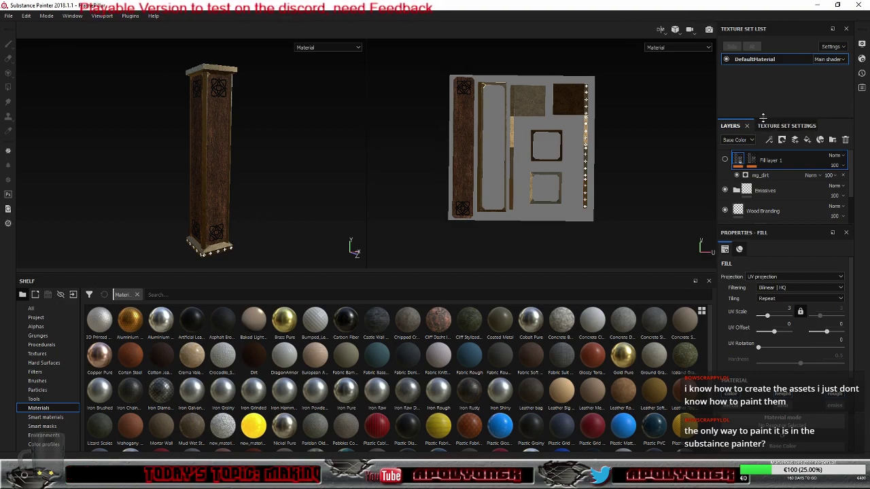
left_click_drag(763, 117, 766, 70)
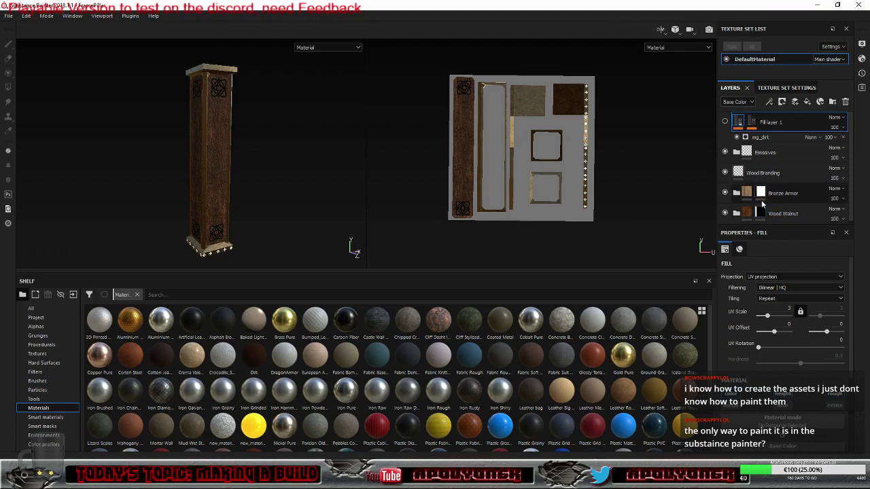
Select the Bronze Armor layer's mask, examine the pillar from several sides, and close Substance Painter discarding the changes.
left_click(761, 194)
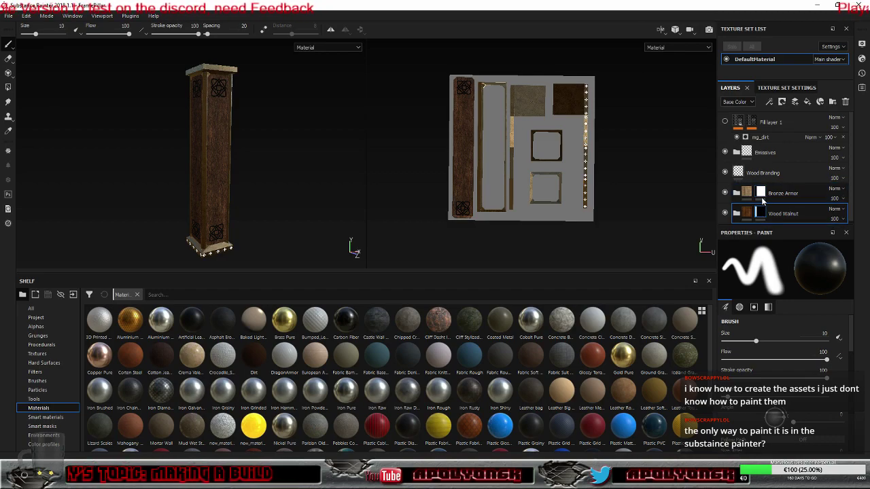
left_click(754, 123)
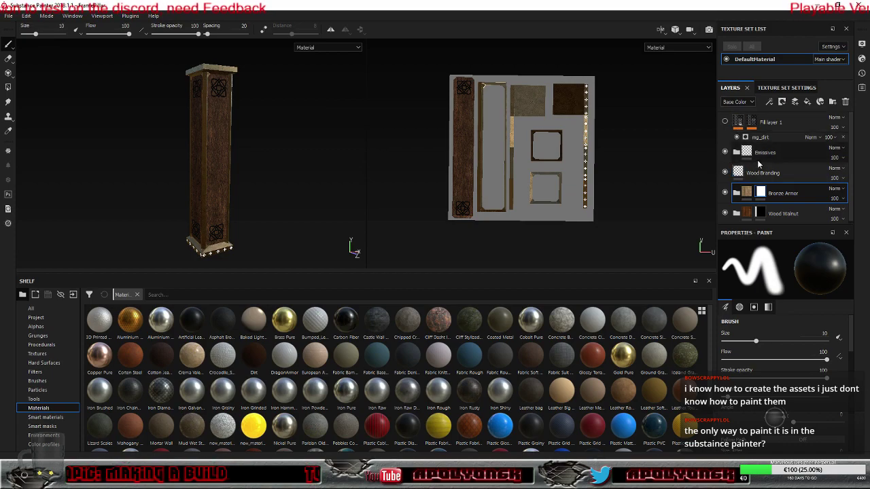
scroll(162, 169, "up", 5)
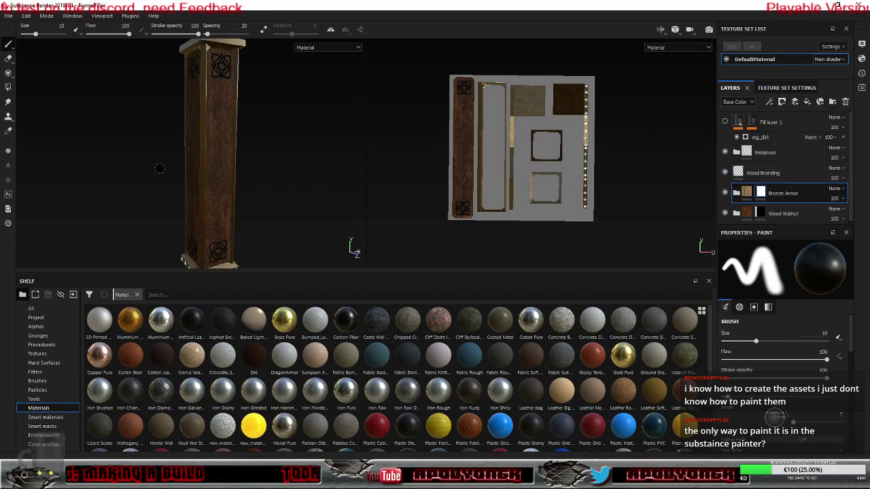
mouse_move(151, 172)
left_mouse_down("alt")
mouse_move(288, 136)
mouse_move(359, 179)
mouse_move(349, 249)
mouse_move(276, 213)
mouse_move(340, 125)
mouse_move(516, 96)
mouse_move(554, 156)
mouse_move(542, 228)
mouse_move(554, 229)
mouse_move(612, 211)
mouse_move(711, 117)
mouse_move(815, 124)
mouse_move(403, 178)
left_mouse_up("alt")
scroll(276, 212, "down", 5)
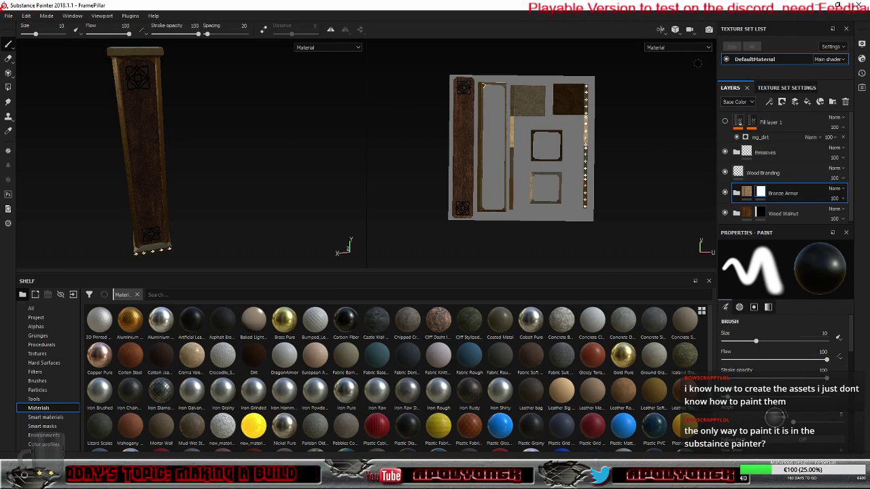
left_click(858, 6)
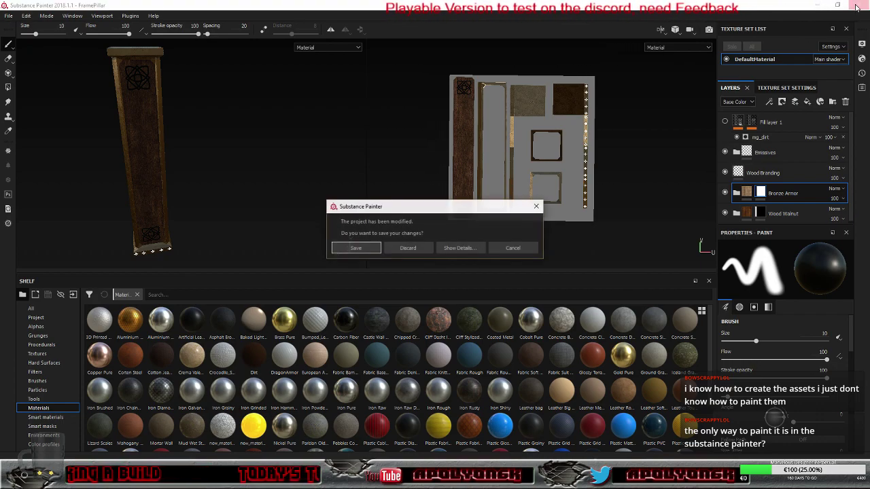
left_click(408, 248)
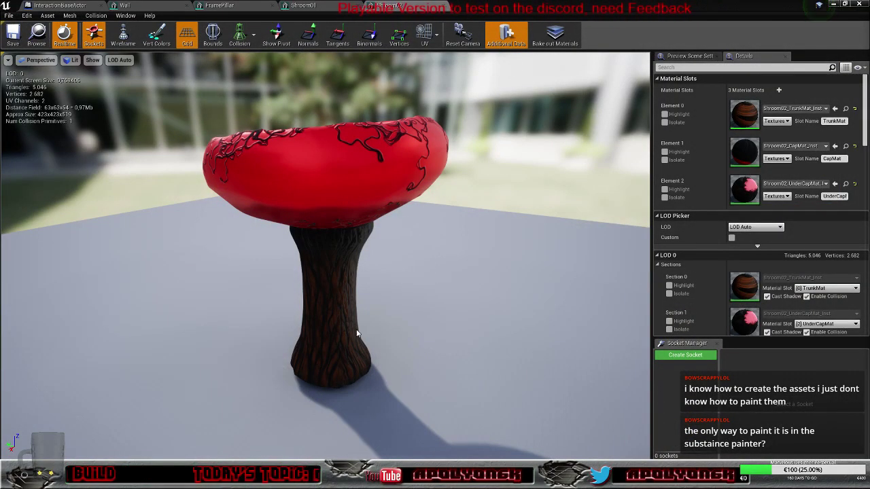
Rotate the Shroom02 preview and compare its UV layouts by overlaying UV Channel 0, UV Channel 1, and UV Channel 0 again.
mouse_move(357, 333)
left_mouse_down()
mouse_move(360, 354)
mouse_move(397, 377)
mouse_move(411, 306)
mouse_move(362, 333)
left_mouse_up()
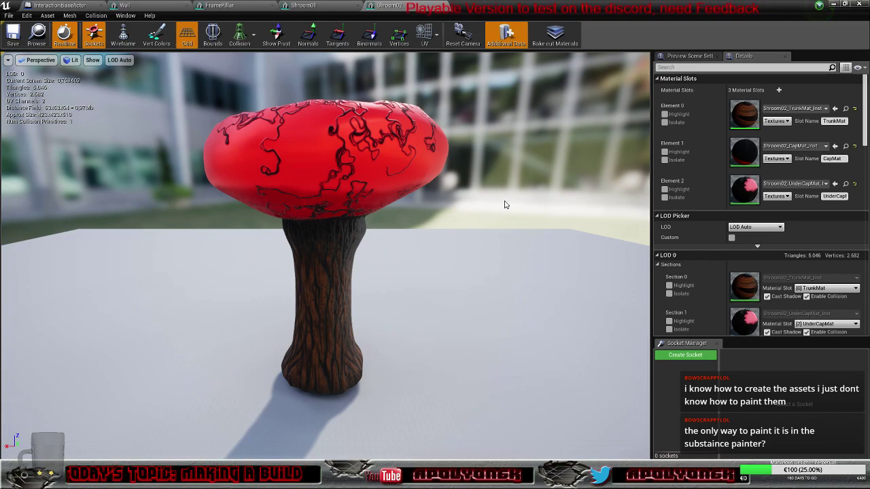
left_click(425, 34)
left_click(434, 67)
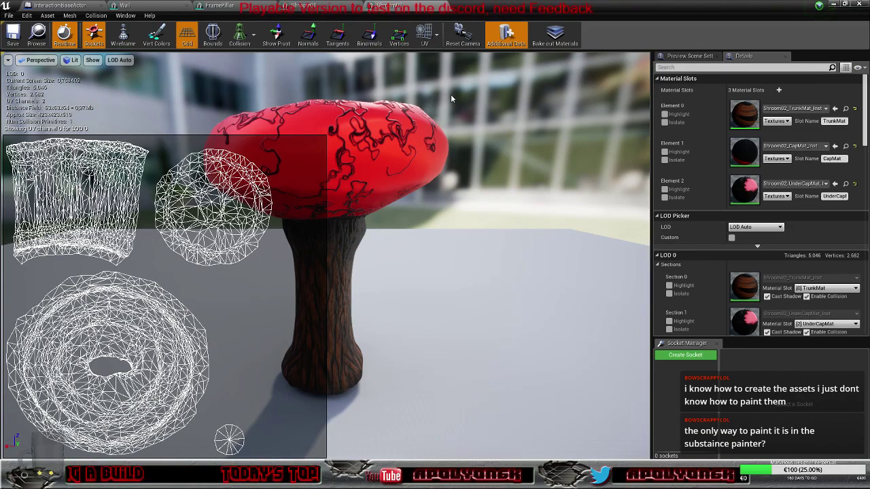
left_click(426, 38)
left_click(426, 74)
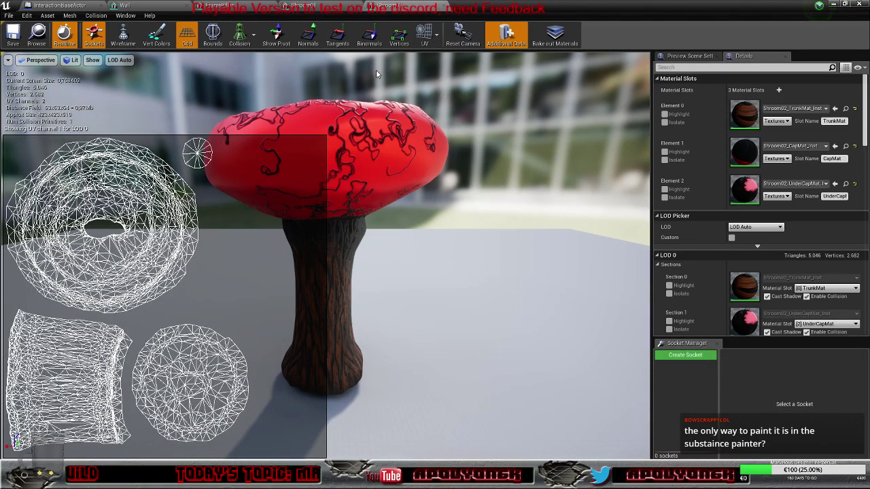
left_click(431, 39)
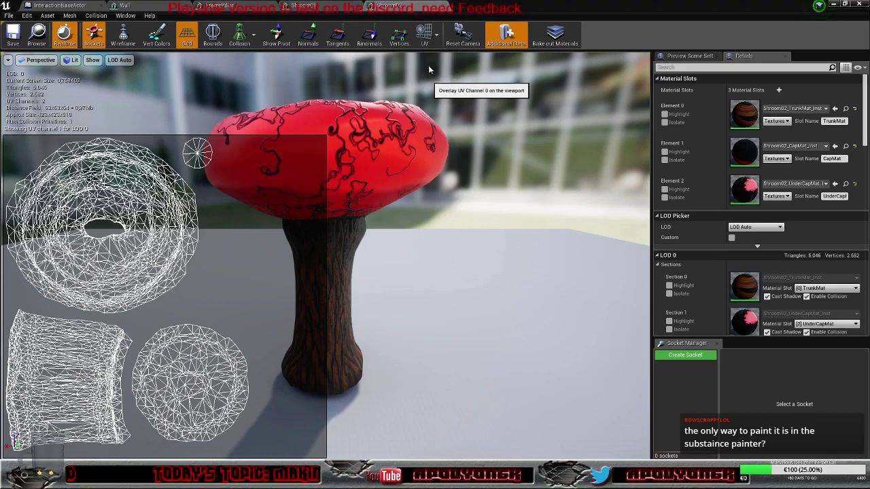
left_click(428, 66)
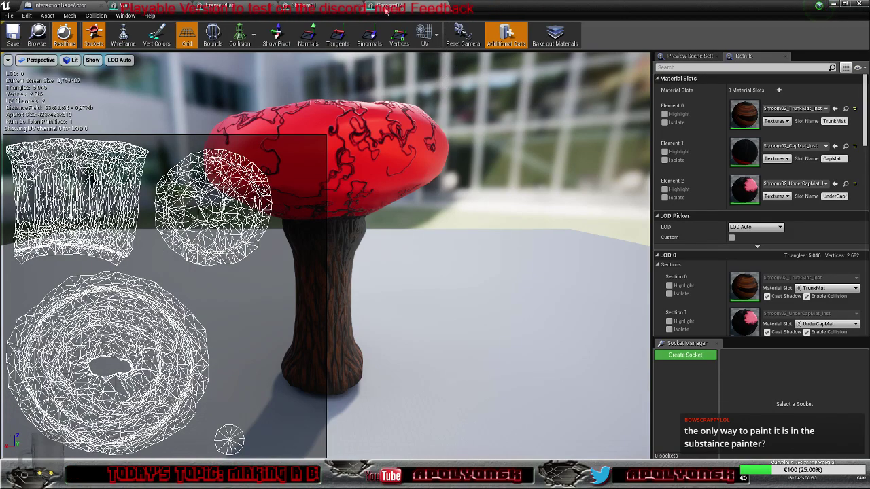
Overlay UV Channel 0 on the Shroom01 mesh to examine its layout, and return to the level editor.
left_click(327, 7)
left_click(428, 36)
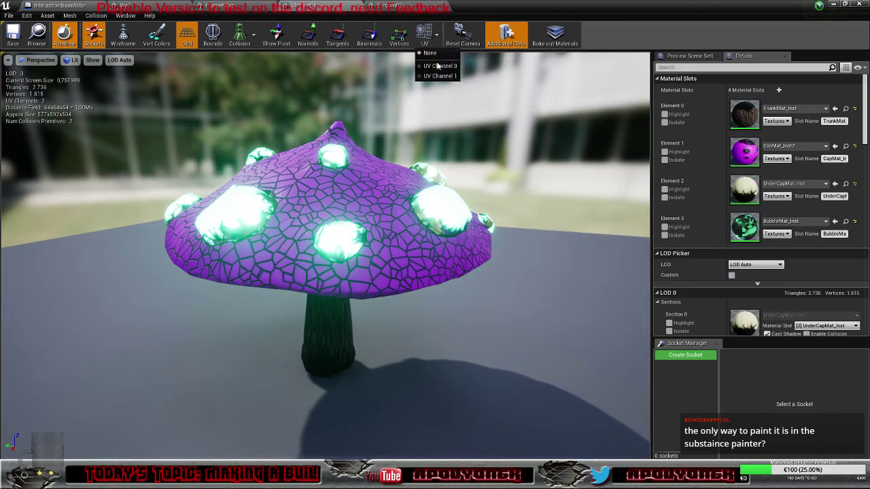
left_click(437, 66)
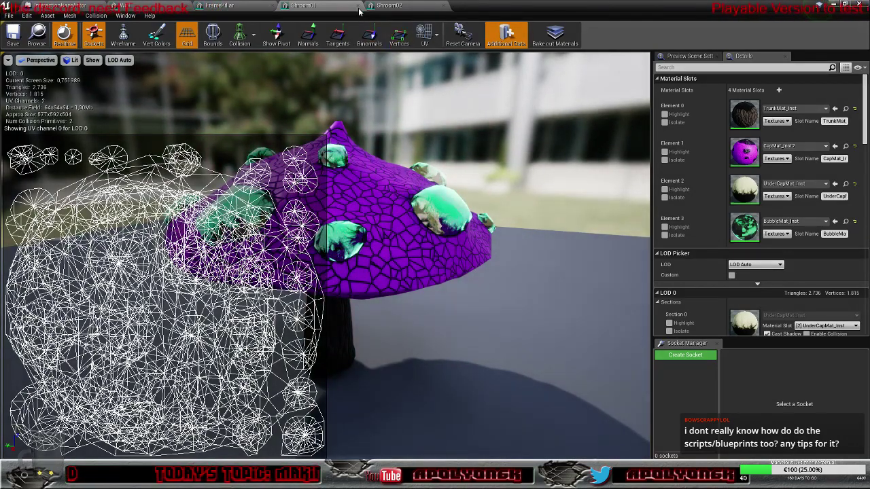
left_click(835, 4)
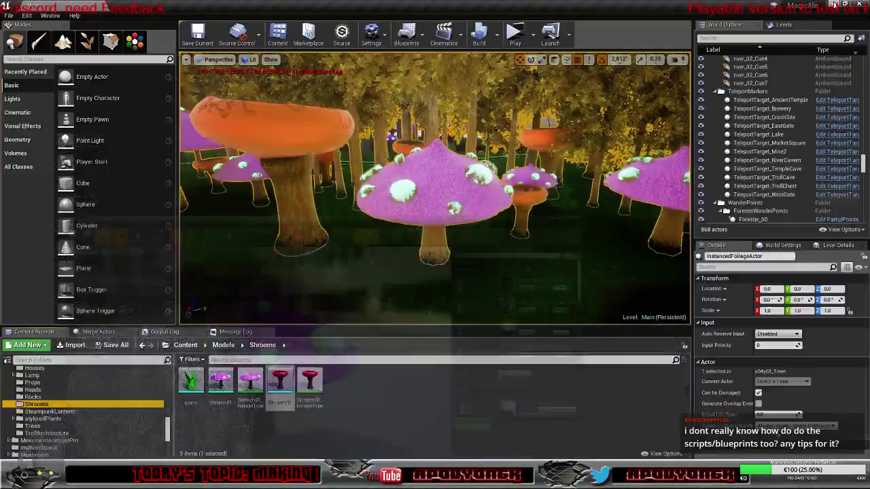
Look around the mushrooms in the forest and move to an overview of the town's market area.
right_click_drag(435, 188, 491, 202)
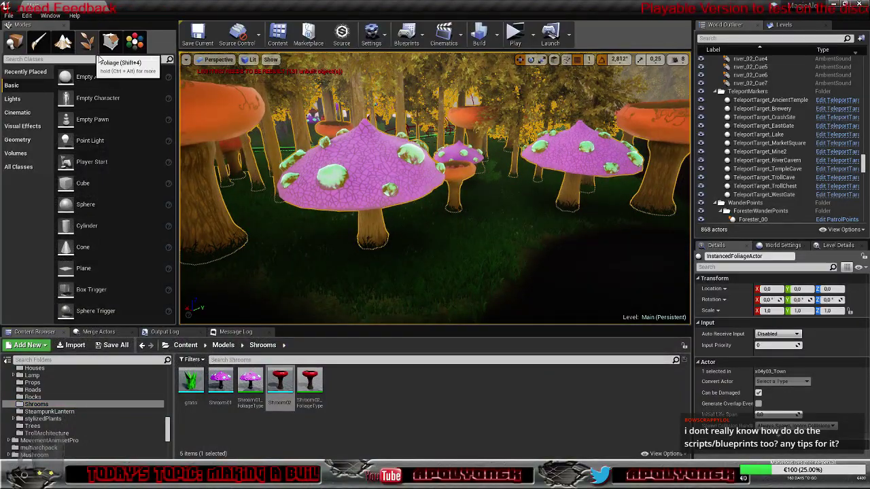
right_click_drag(381, 184, 537, 112)
right_click_drag(435, 189, 439, 257)
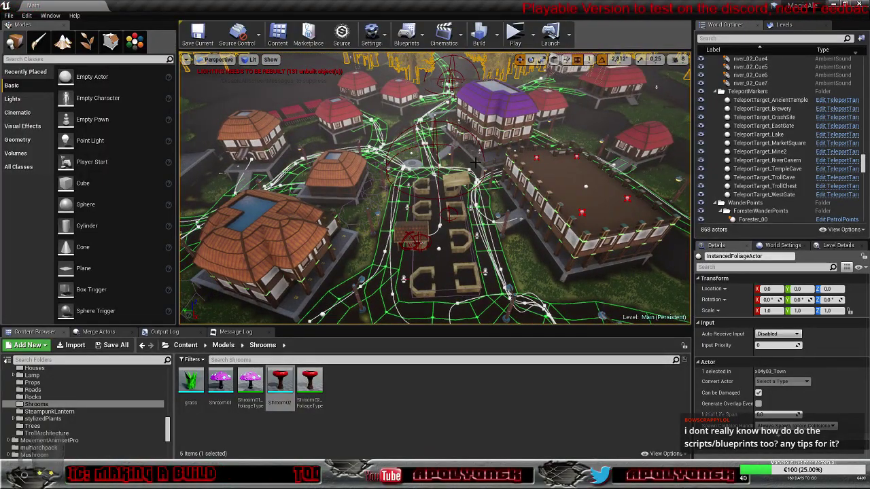
Switch to the Epic Games Launcher, browse the learning resources and Engine Feature Samples, and return to the Unreal level.
key("alt+Tab")
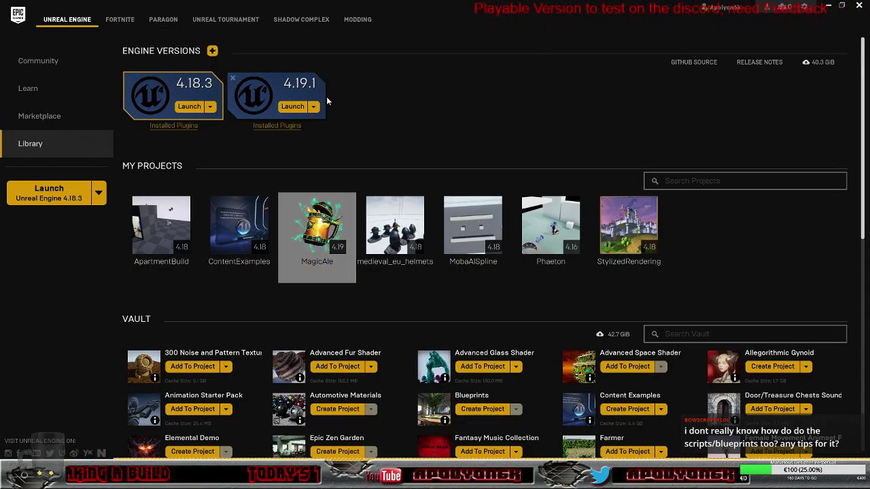
key("alt+Left")
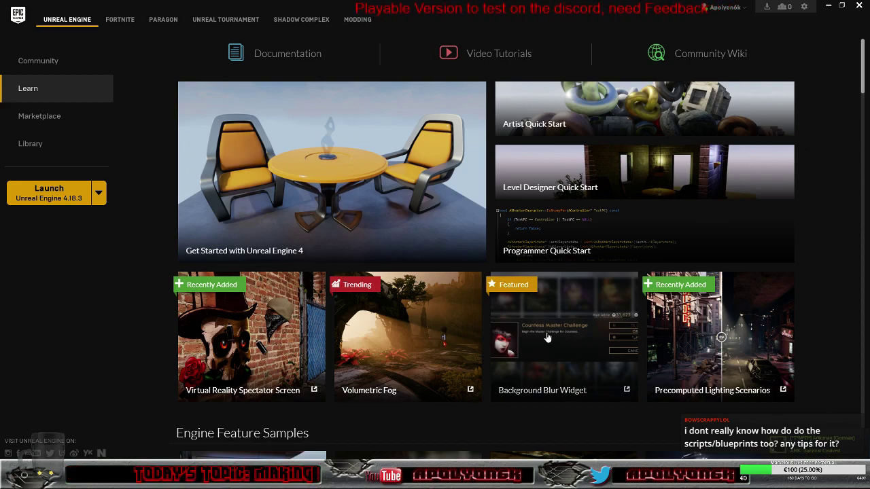
left_click_drag(863, 78, 865, 115)
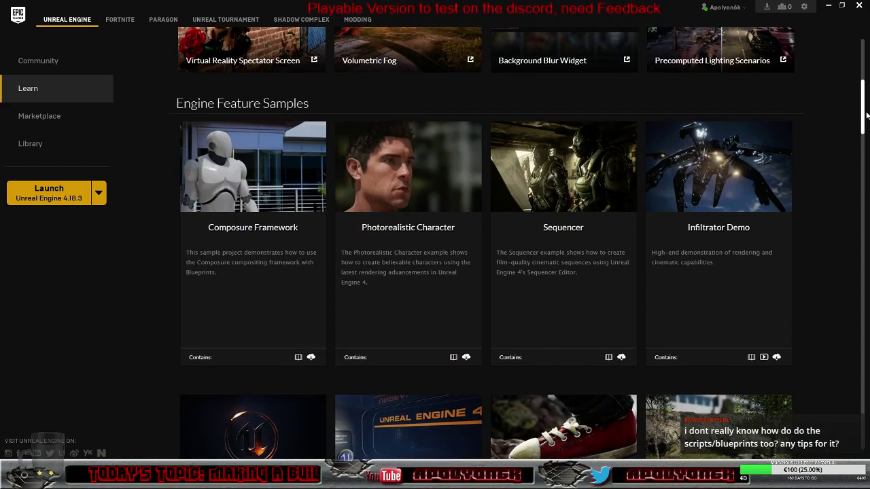
scroll(470, 259, "down", 3)
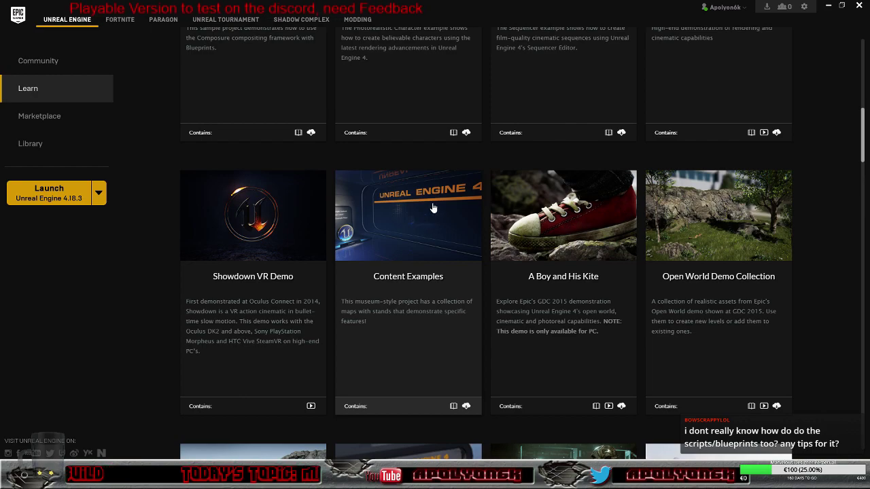
scroll(433, 208, "down", 4)
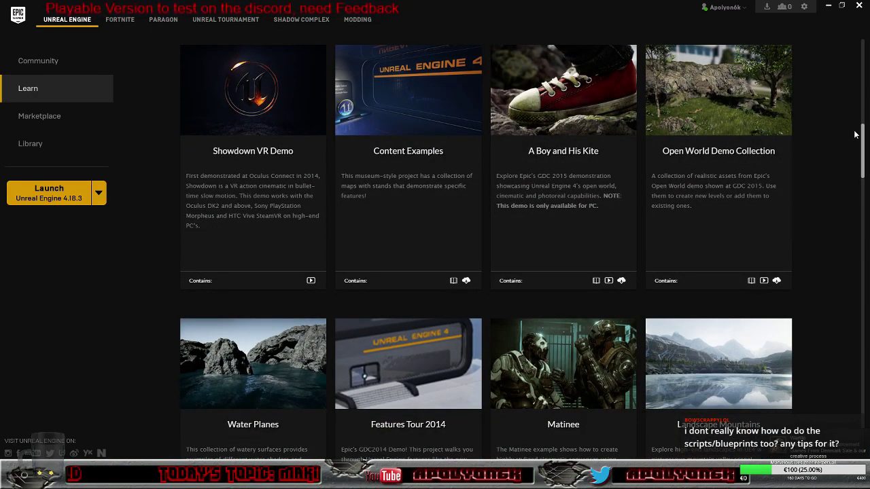
left_click_drag(861, 136, 834, 193)
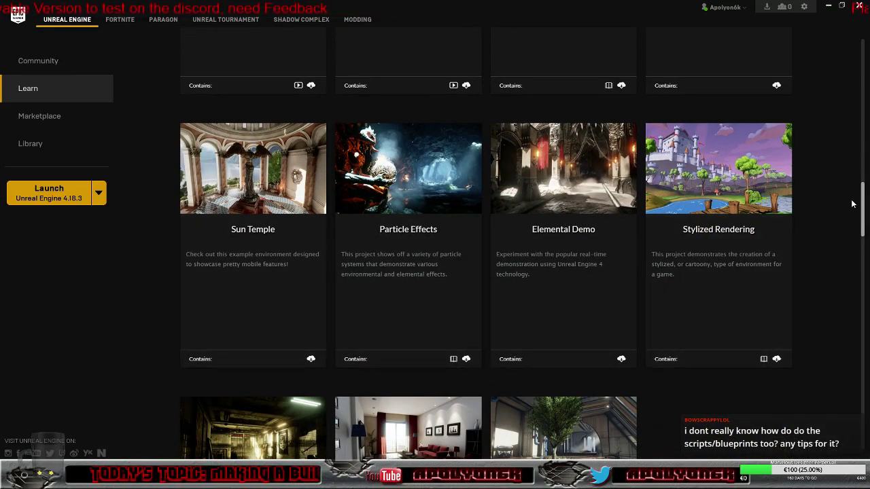
left_click_drag(861, 189, 851, 72)
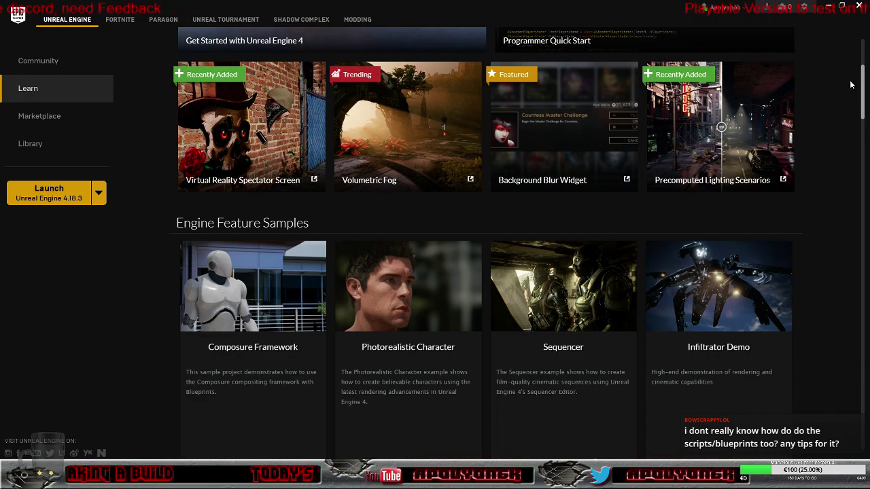
left_click_drag(862, 83, 861, 57)
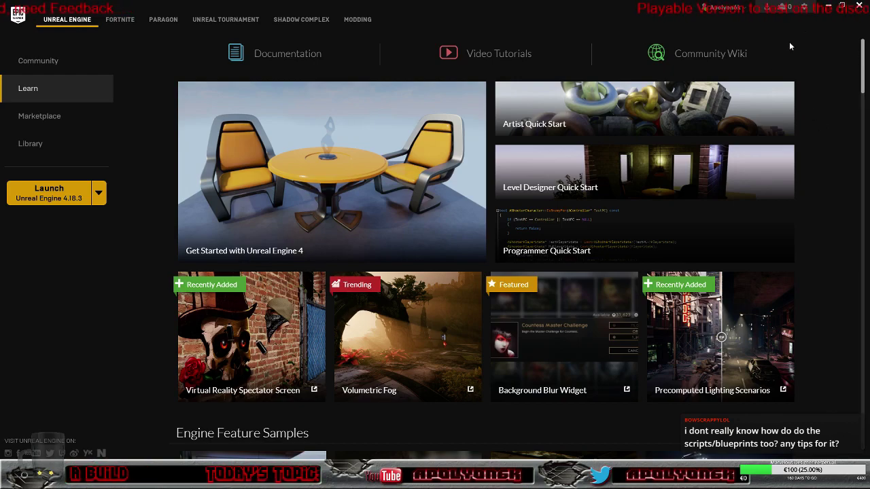
left_click(828, 5)
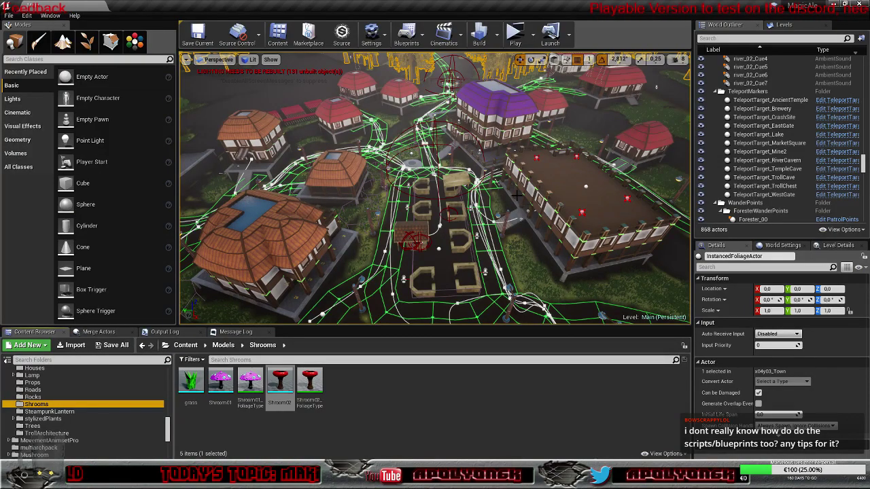
Show the level list around x04y03_Town and save the modified BackgroundQuestion, x03y04_Brewery and x04y03_Town levels.
right_click_drag(516, 196, 478, 219)
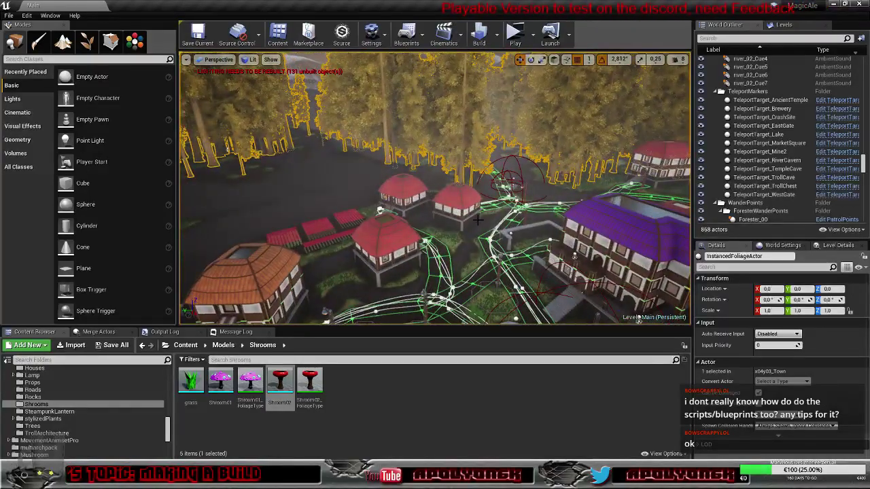
left_click(782, 24)
left_click_drag(865, 84, 865, 143)
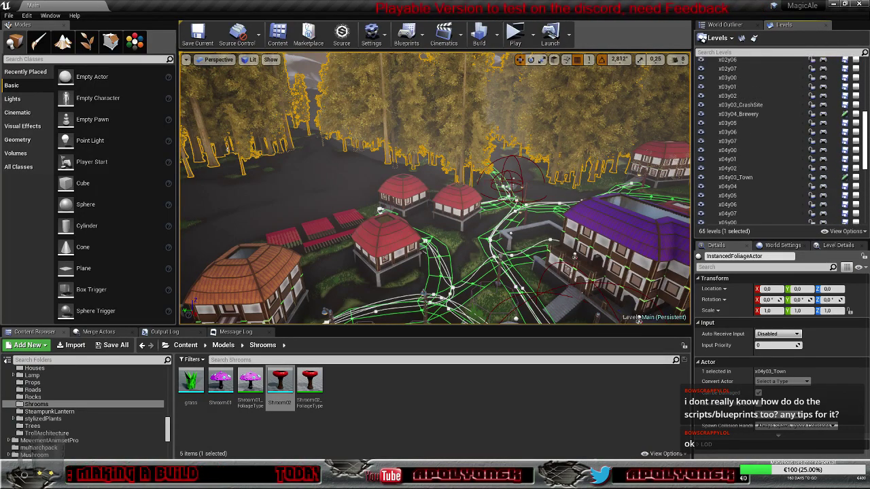
scroll(739, 176, "up", 2)
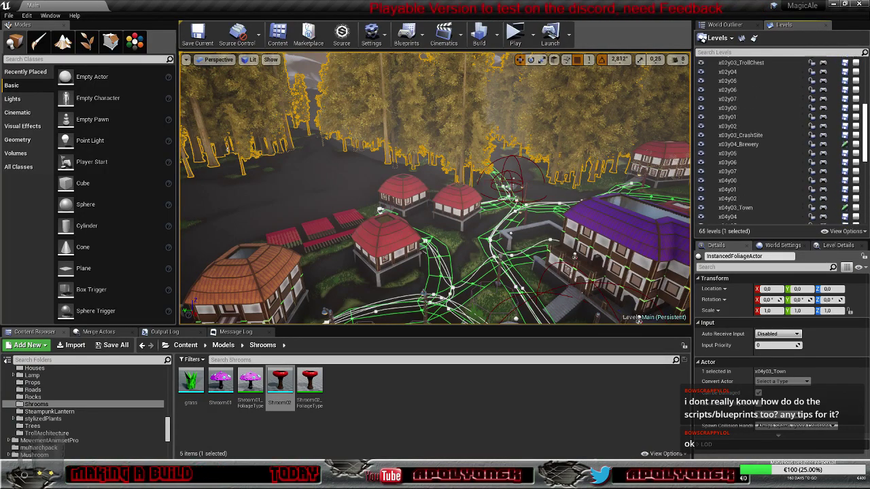
left_click(112, 346)
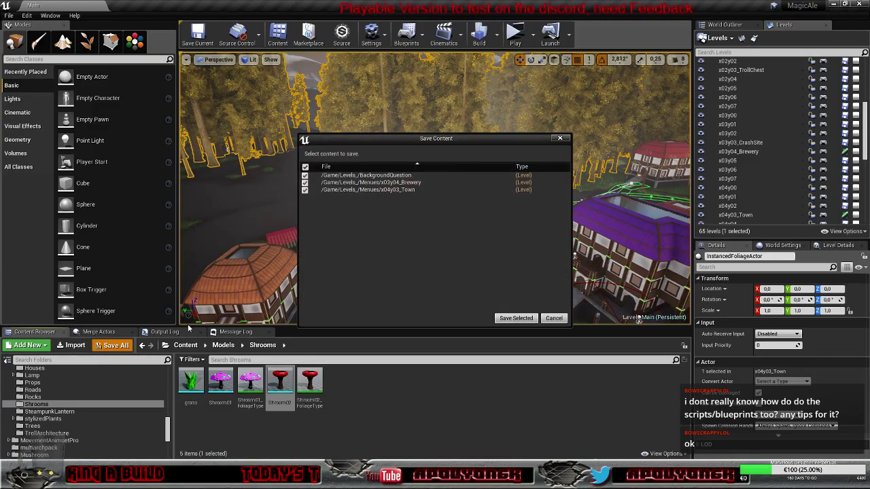
left_click(515, 318)
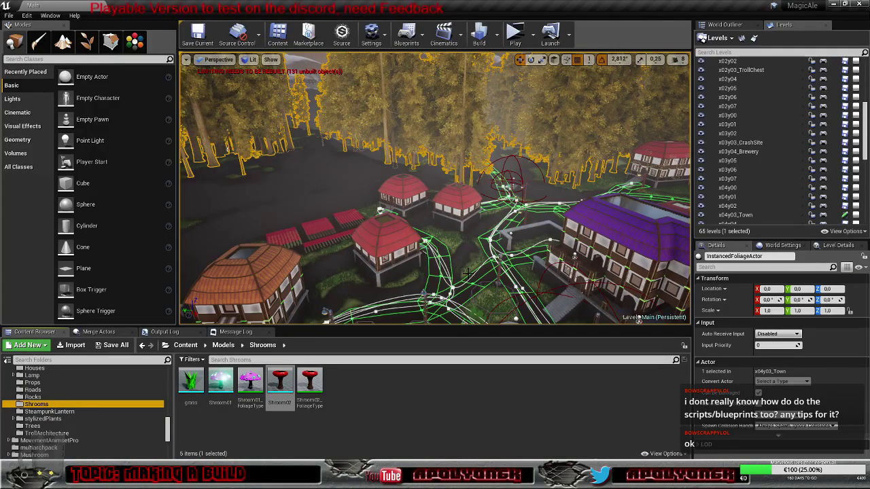
Fly over the game map to examine the town, lake, forests and surrounding mountains from high and low viewpoints.
right_click_drag(468, 274, 667, 291)
key("w")
key("s")
key("w")
key("s")
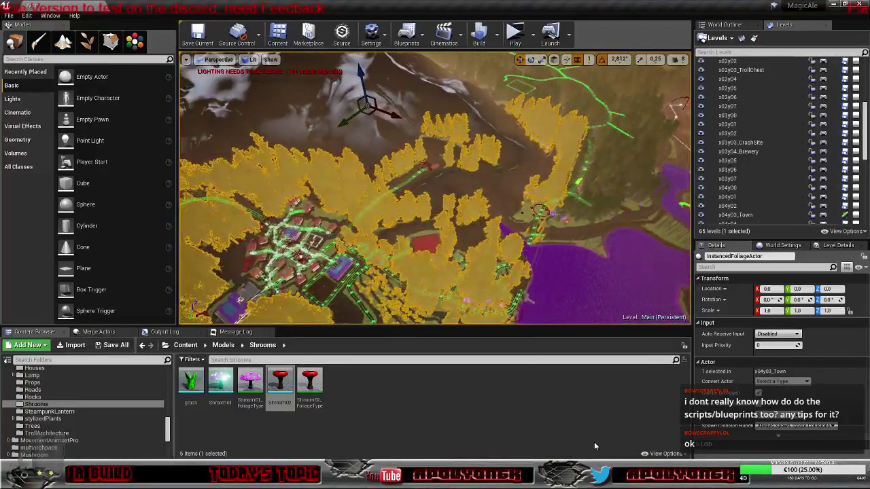
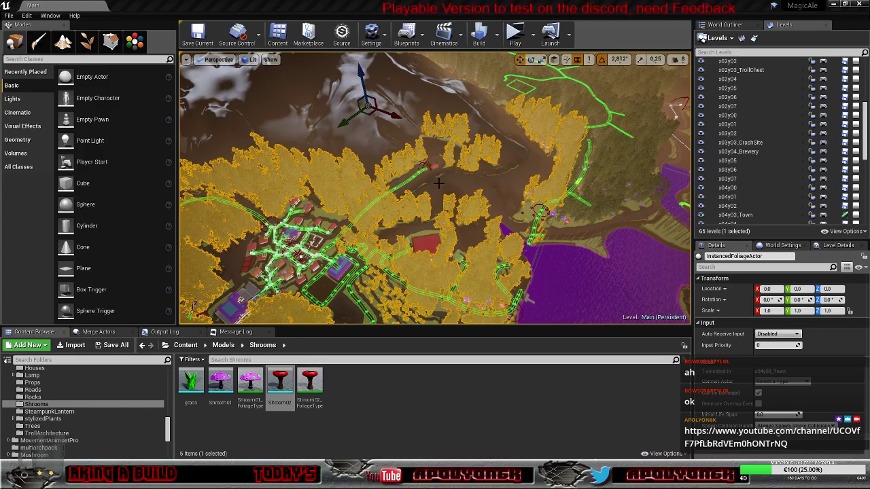
right_click_drag(439, 184, 439, 183)
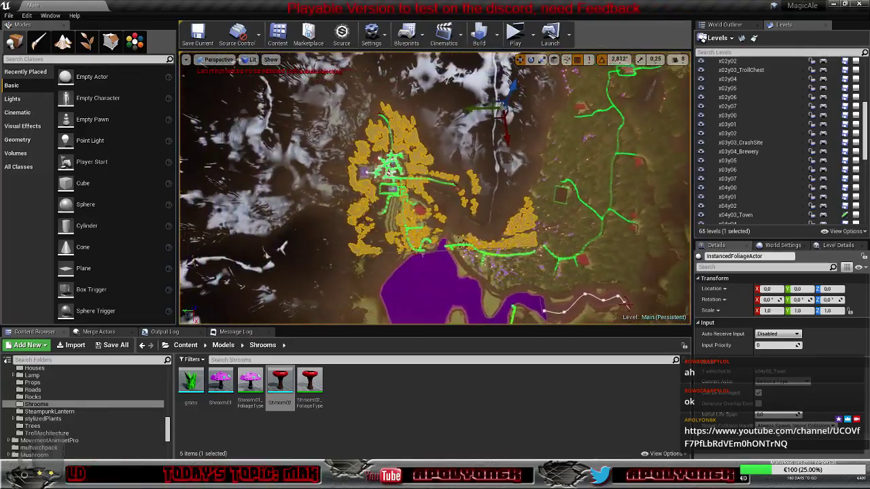
right_click_drag(439, 183, 439, 170)
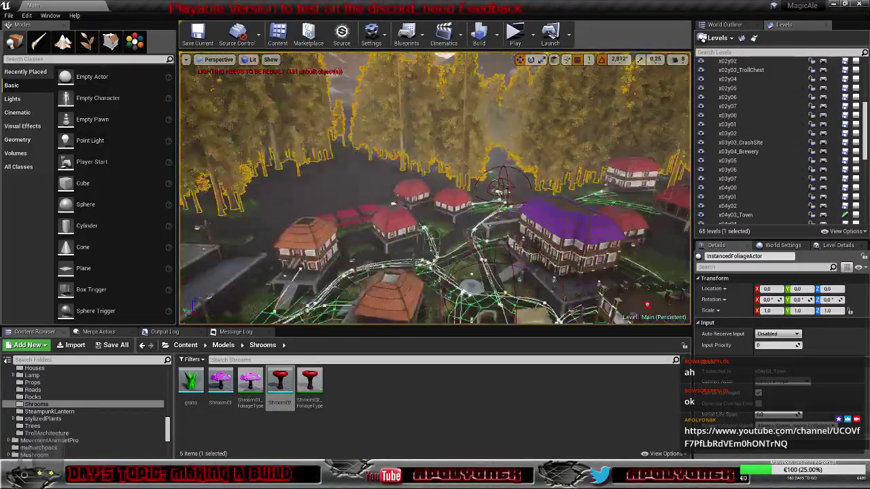
right_click_drag(439, 184, 439, 184)
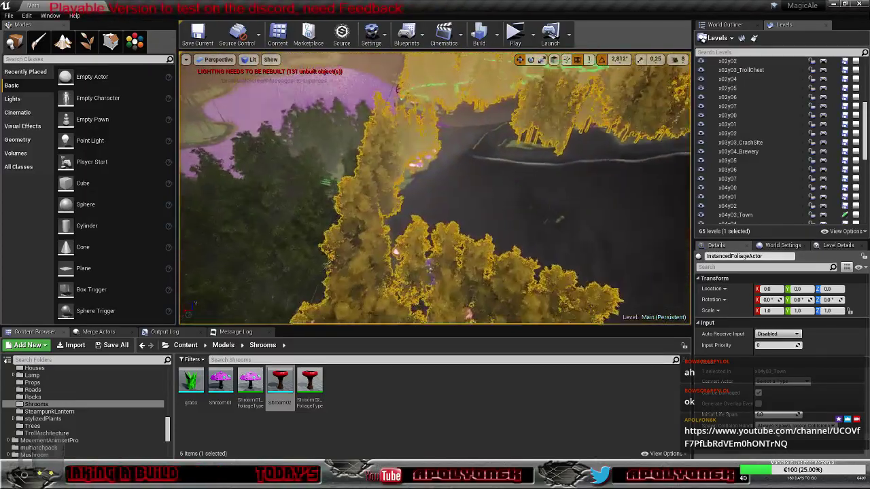
Fly back over the forest to the town's market area and save the modified x04y03_Town level.
right_click_drag(325, 153, 325, 153)
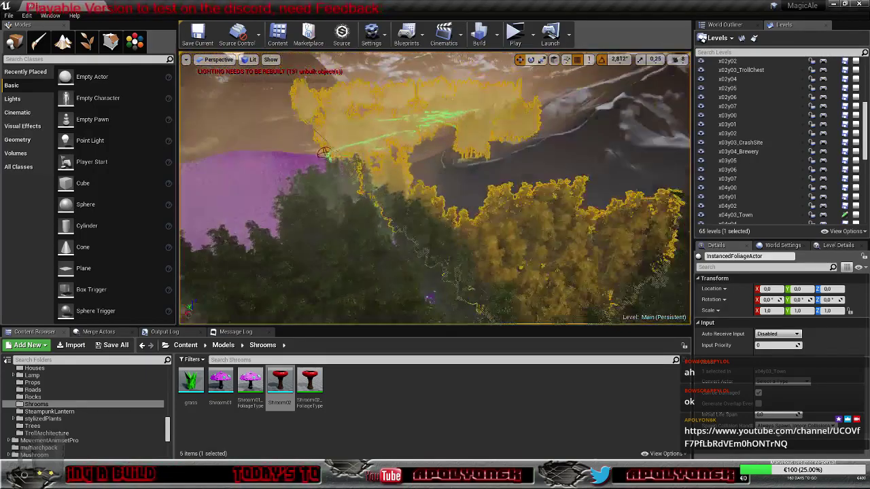
right_click_drag(338, 235, 339, 234)
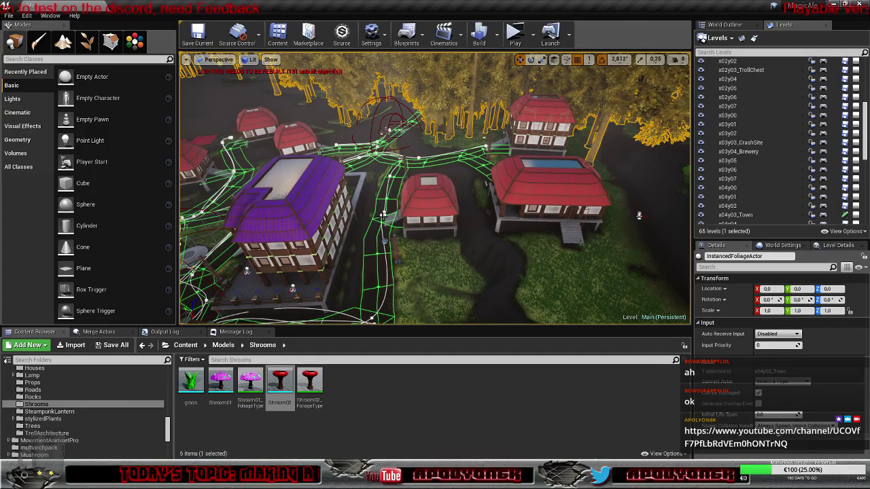
mouse_move(452, 254)
right_mouse_down()
mouse_move(452, 274)
mouse_move(452, 256)
right_mouse_up()
left_click(367, 228)
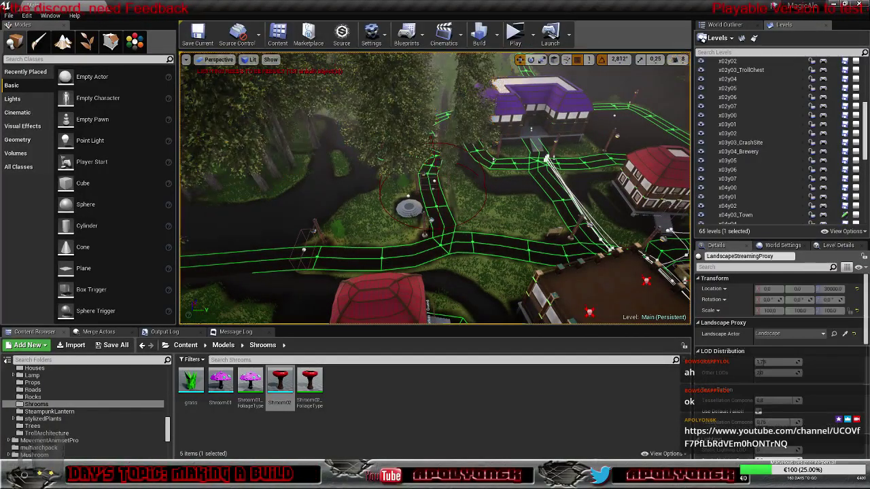
right_click_drag(367, 227, 367, 211)
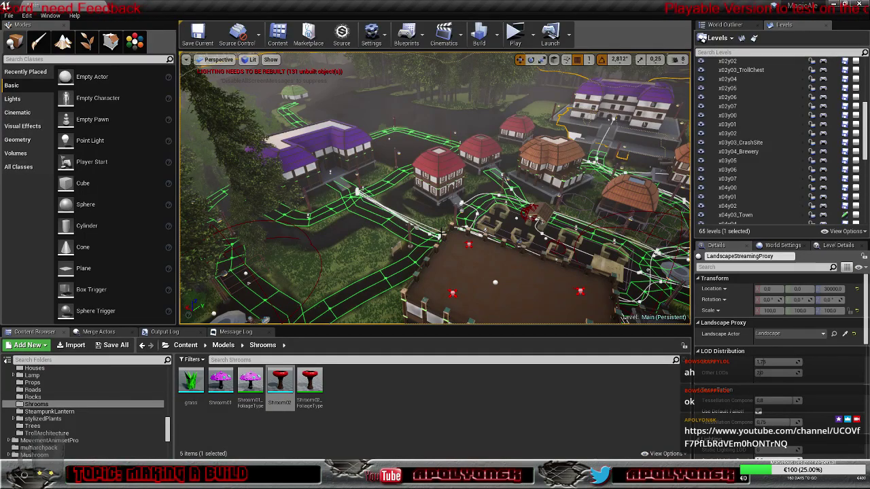
left_click(113, 344)
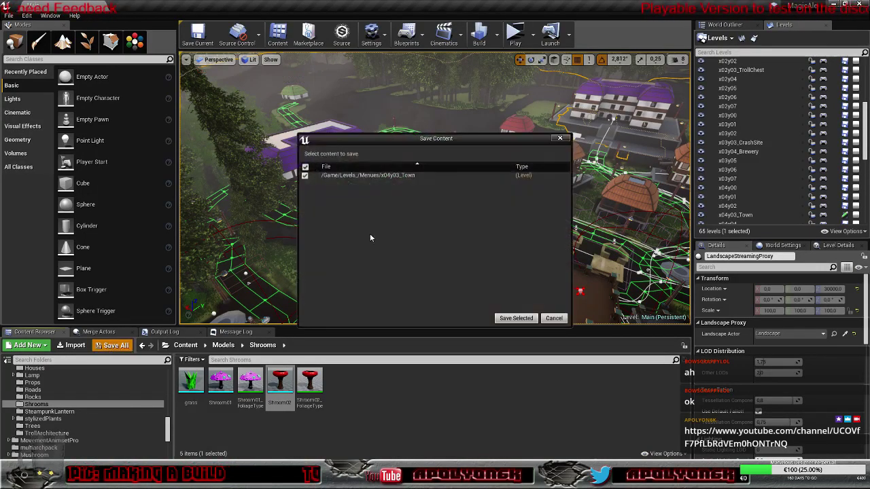
left_click(516, 318)
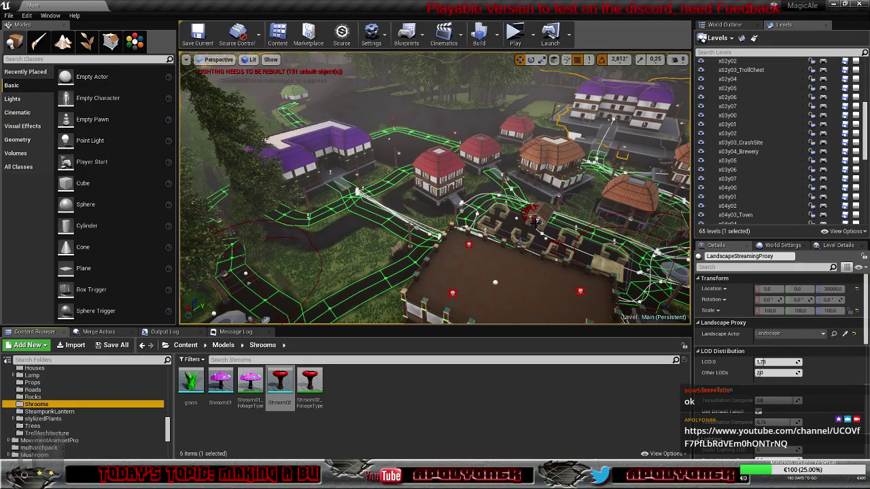
Select MayorsHouse_Basement at the mayor's house terrace and duplicate its piece entry 171.
mouse_move(533, 221)
right_mouse_down()
mouse_move(510, 218)
mouse_move(534, 217)
right_mouse_up()
scroll(533, 216, "down", 2)
left_click(429, 198)
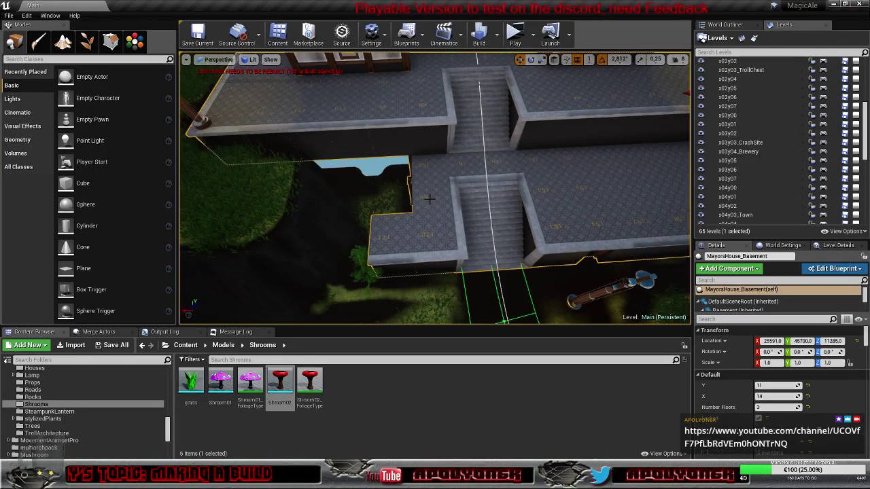
right_click_drag(434, 216, 421, 216)
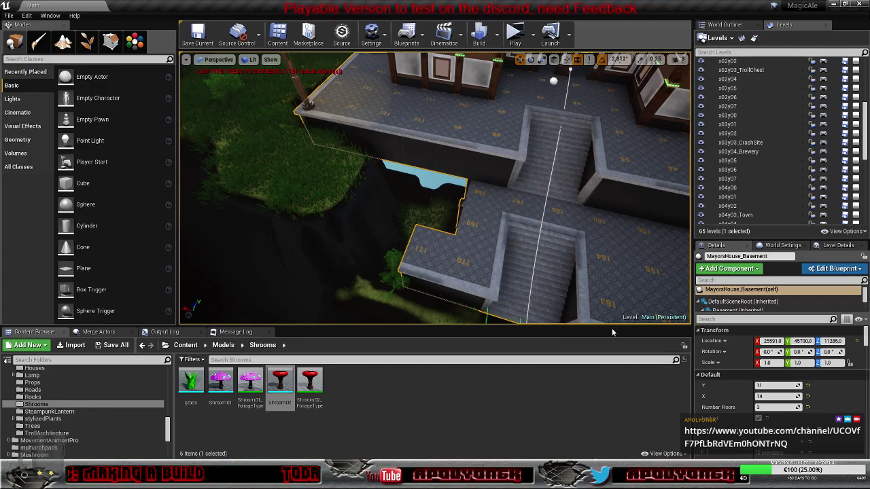
left_click_drag(865, 338, 860, 402)
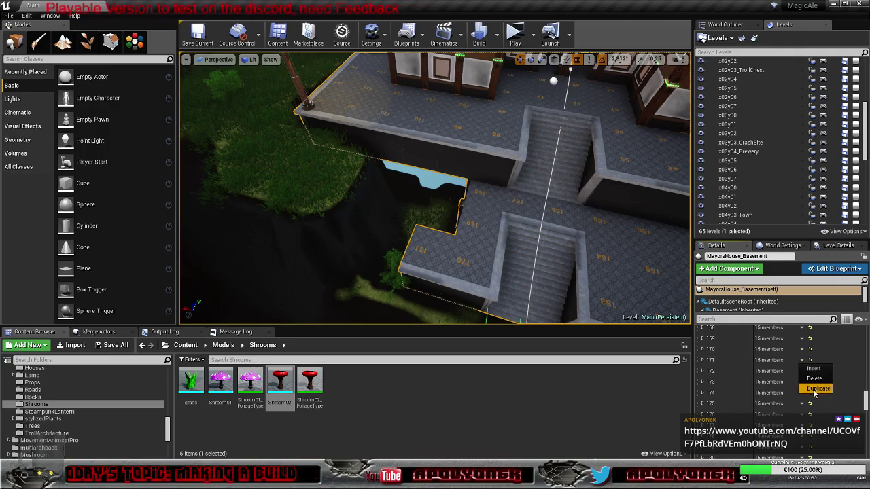
Set the Y position of basement piece 172 to -2.
left_click(704, 371)
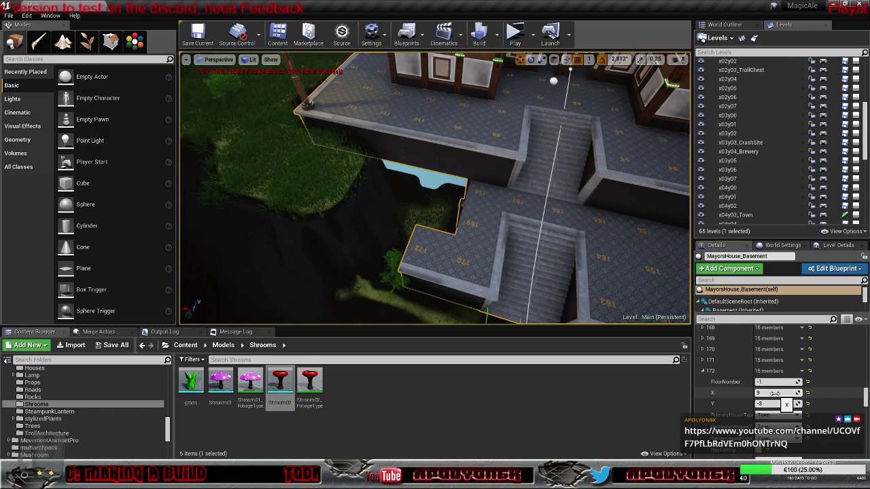
right_click_drag(523, 263, 618, 263)
left_click(768, 404)
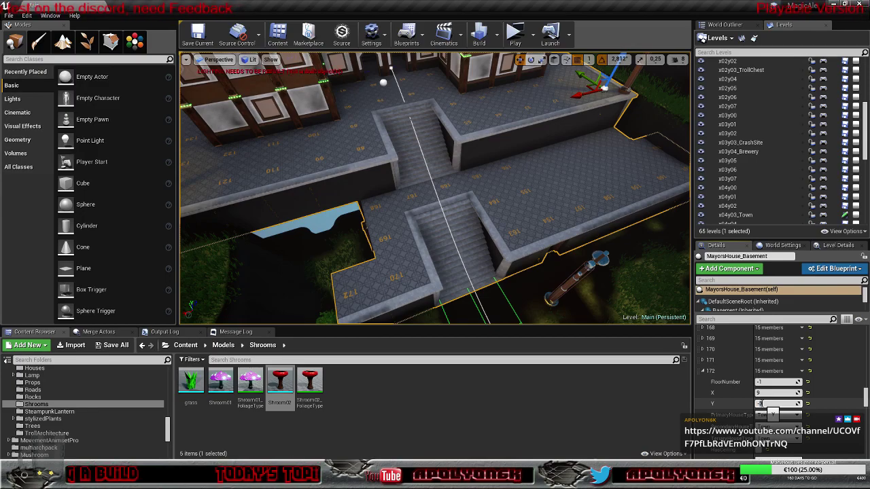
type("2")
key("Return")
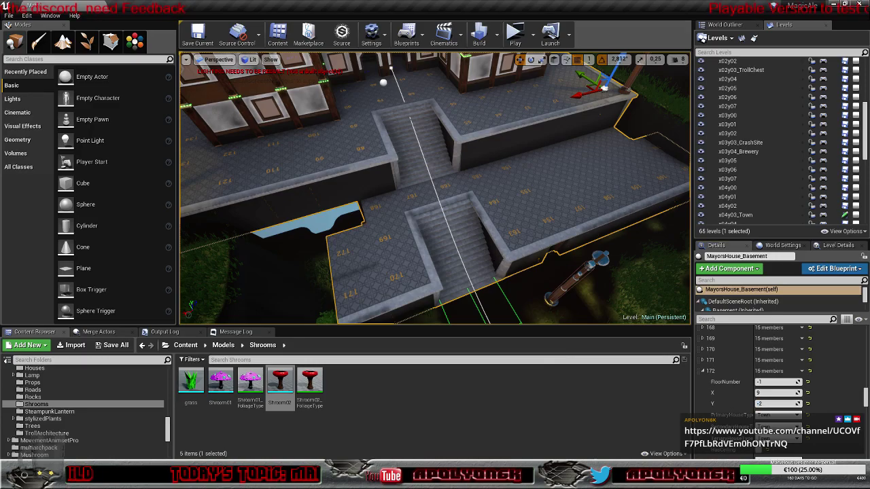
Set the CornerType in the BasementData of piece 172 to Empty.
right_click_drag(496, 258, 396, 263)
scroll(497, 258, "up", 4)
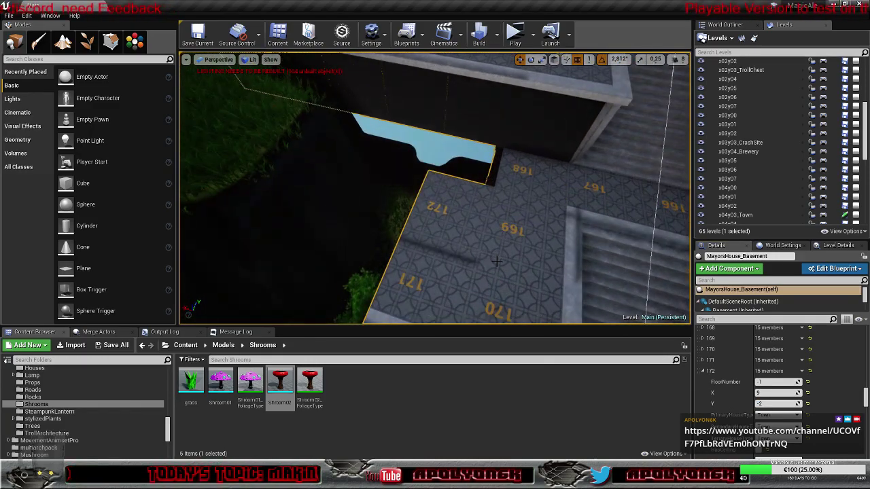
scroll(801, 380, "down", 4)
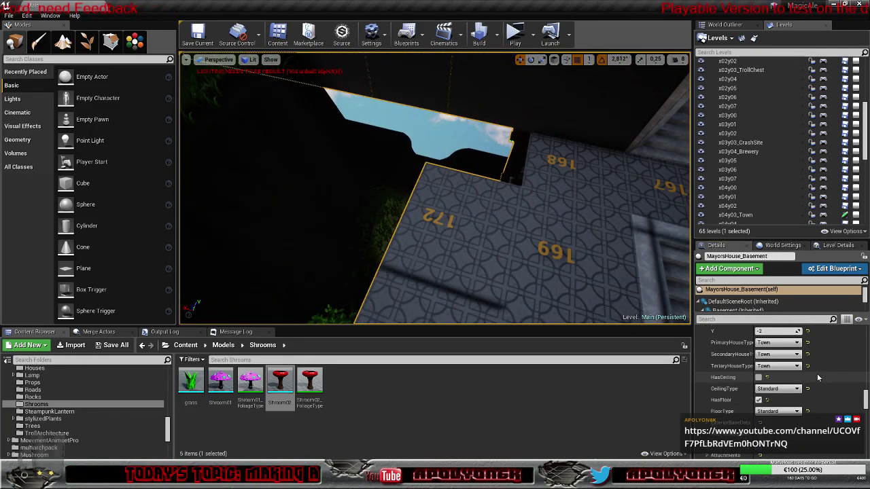
left_click(707, 394)
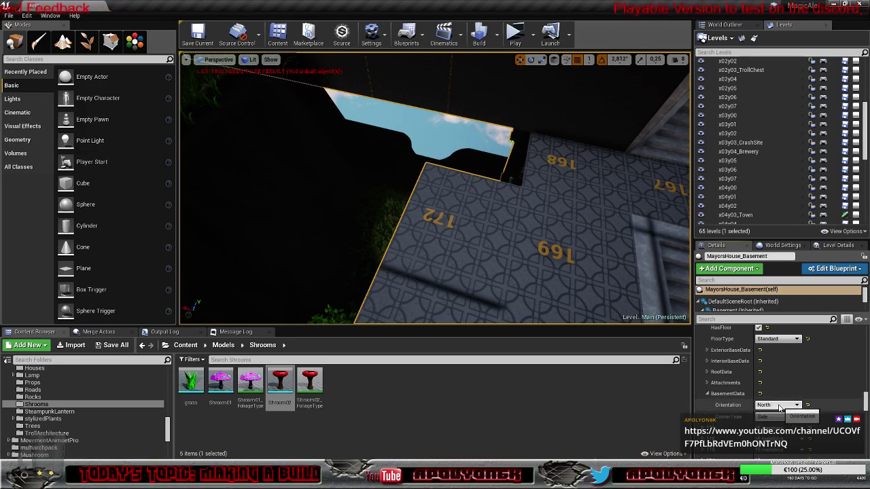
left_click(778, 417)
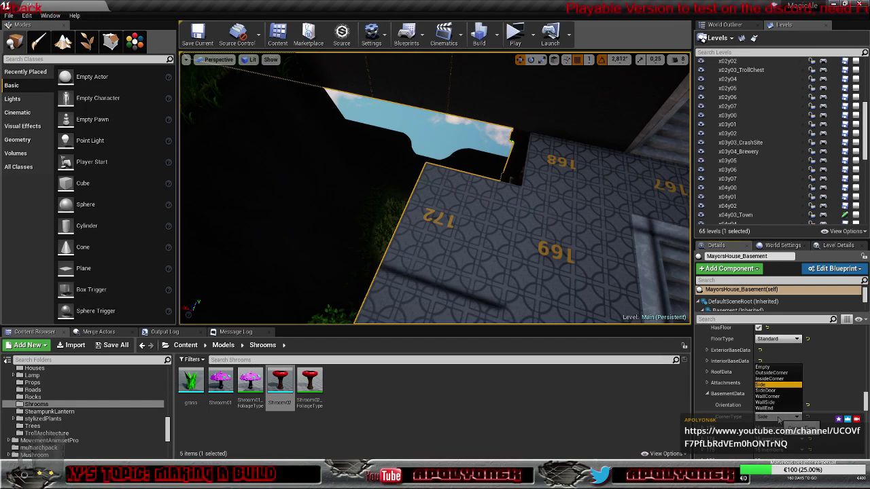
left_click(764, 367)
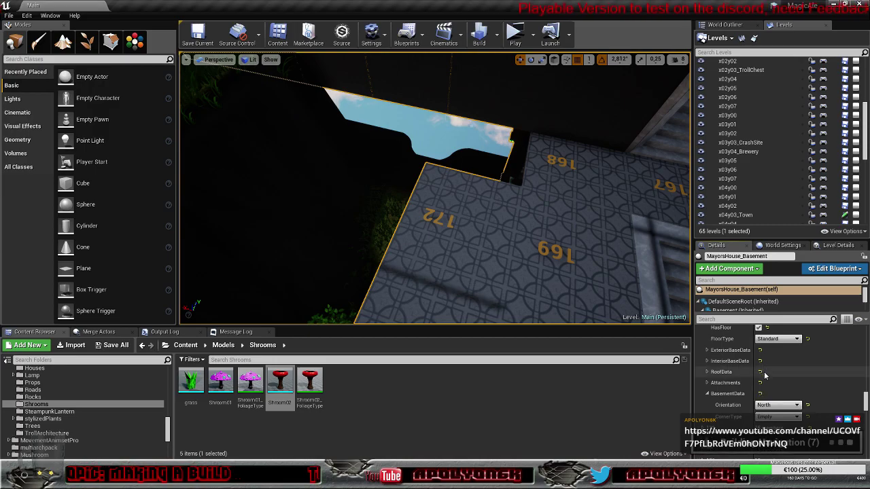
Inspect the terrace around pieces 169 to 172 from several angles and collapse the settings of piece 172.
key("s")
right_click_drag(543, 258, 584, 238)
right_click_drag(434, 191, 394, 194)
key("w")
key("w")
key("s")
key("w")
right_click_drag(378, 256, 437, 239)
key("w")
key("w")
key("s")
scroll(437, 240, "down", 5)
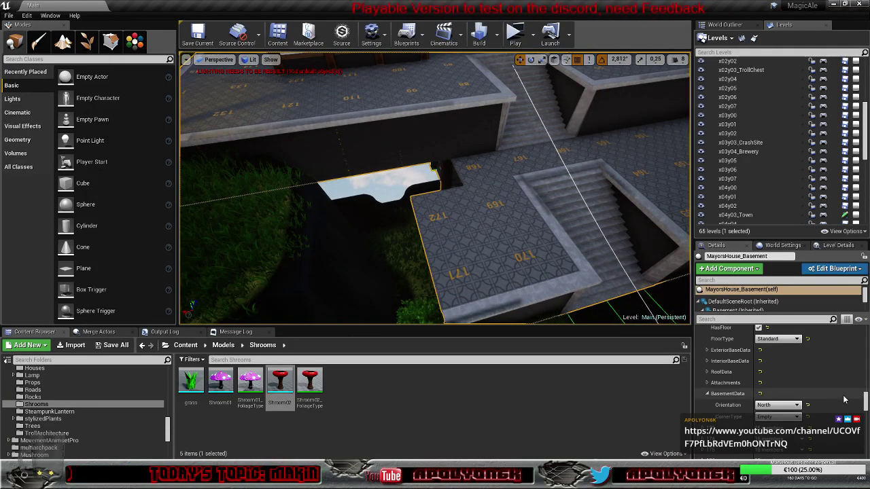
scroll(815, 395, "up", 9)
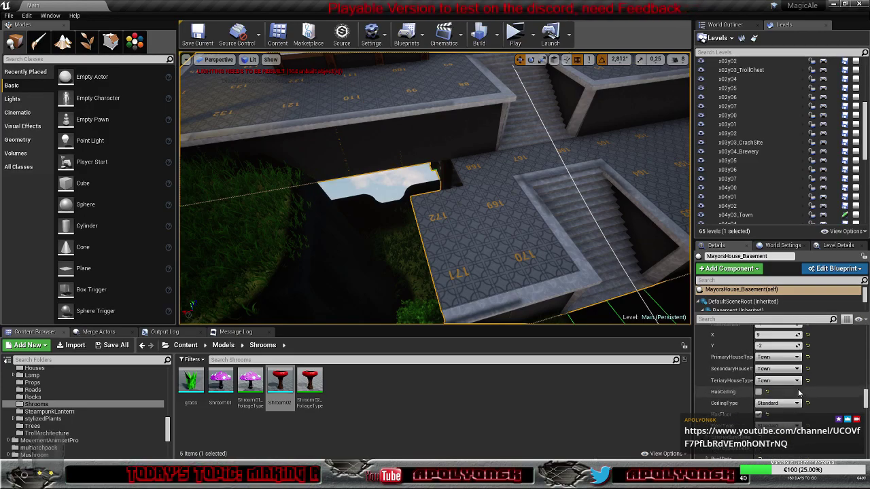
left_click(703, 357)
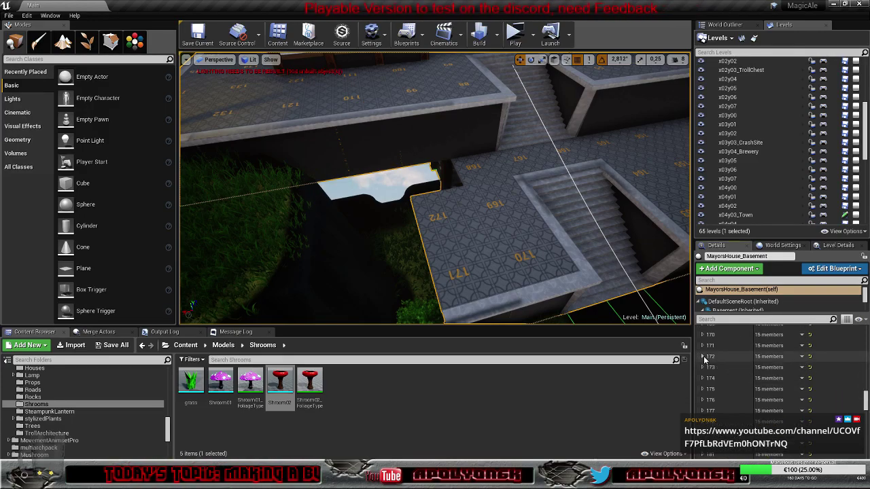
Reduce the viewport camera speed to 3 and move from the mayor's house overview to the terrace corner by the stairs.
right_click_drag(516, 218, 462, 207)
right_click_drag(518, 125, 531, 138)
left_click(677, 60)
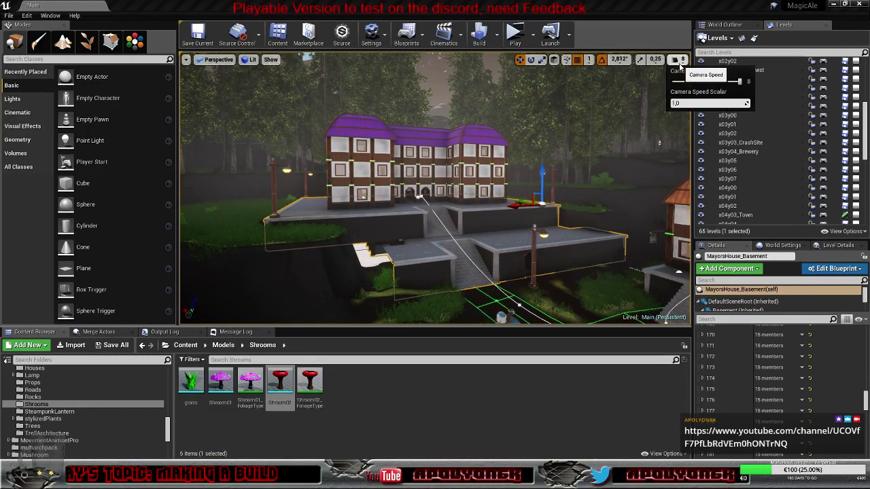
left_click_drag(702, 82, 692, 81)
right_click_drag(625, 135, 639, 159)
key("w")
key("w")
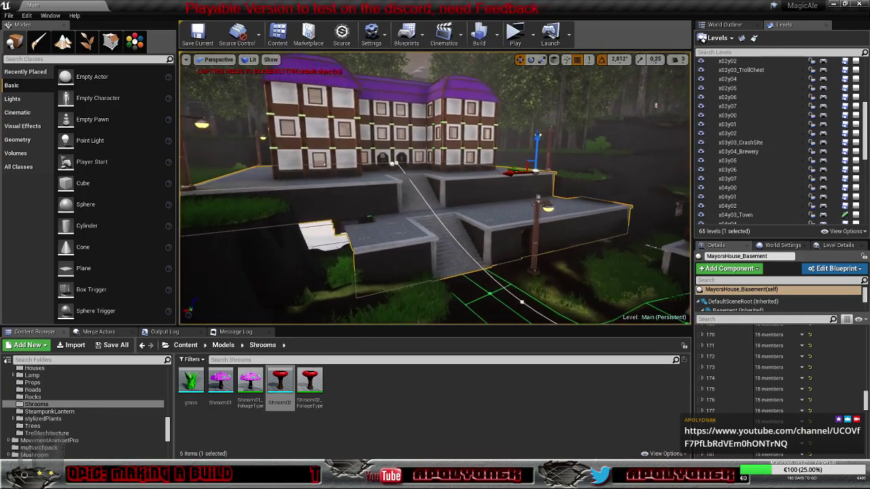
key("w")
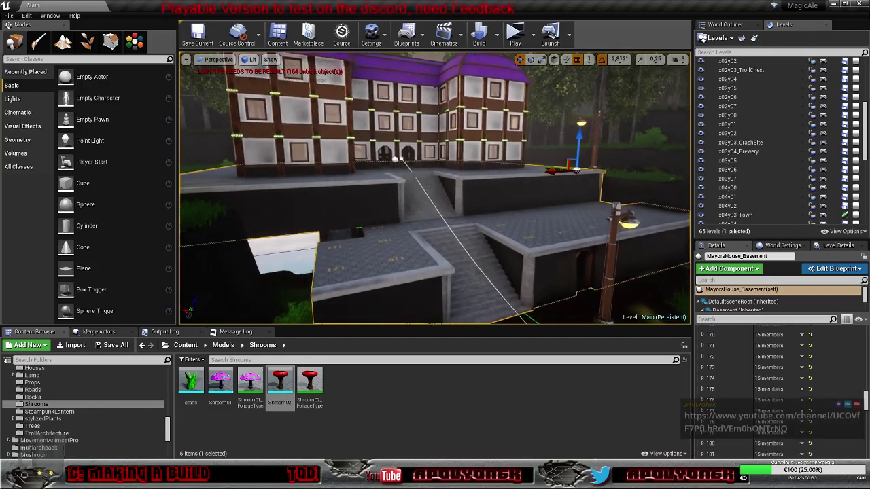
key("w")
right_click_drag(639, 159, 592, 235)
key("s")
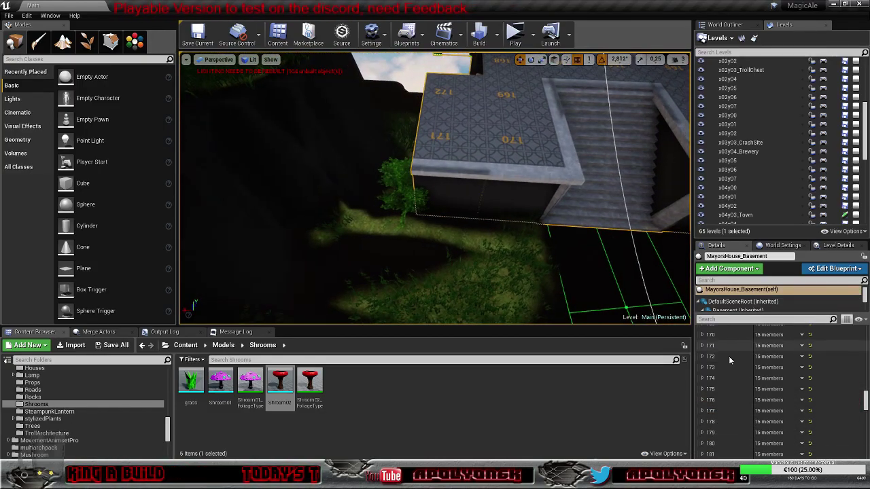
Review the position, house type, ceiling, floor and BasementData settings of piece 172 against the terrace, then collapse the entry.
left_click(703, 357)
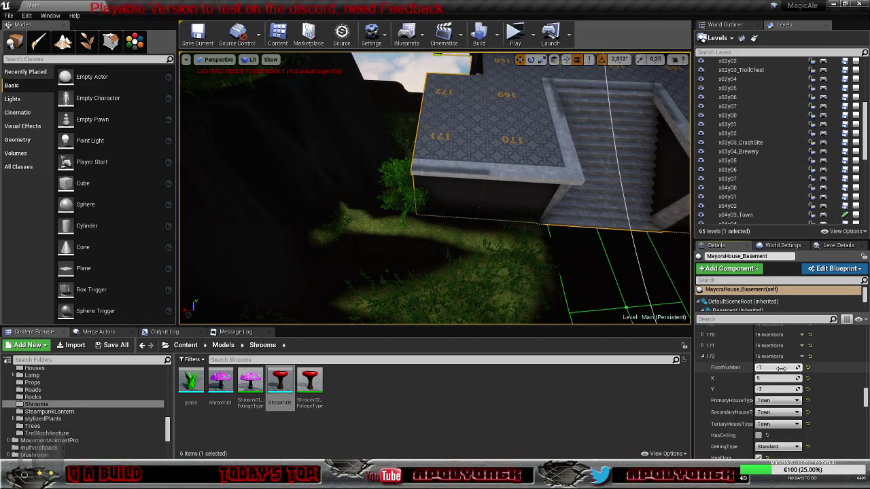
right_click_drag(558, 204, 577, 169)
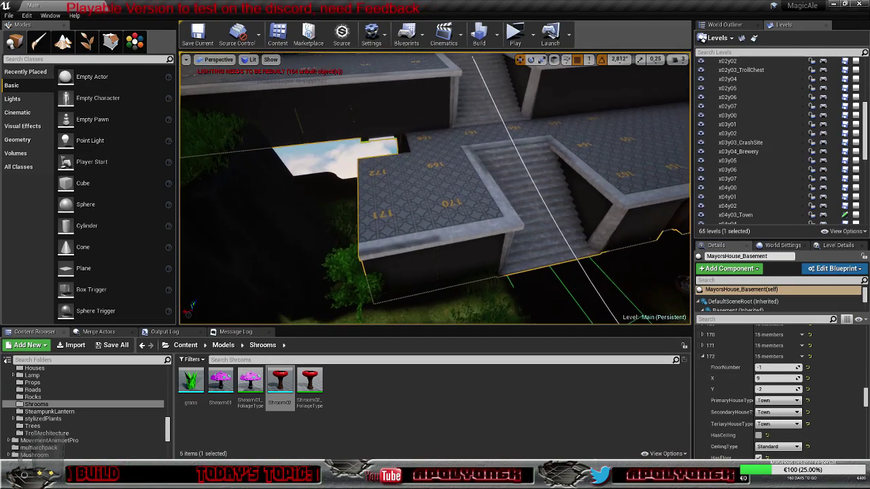
right_click_drag(375, 170, 406, 113)
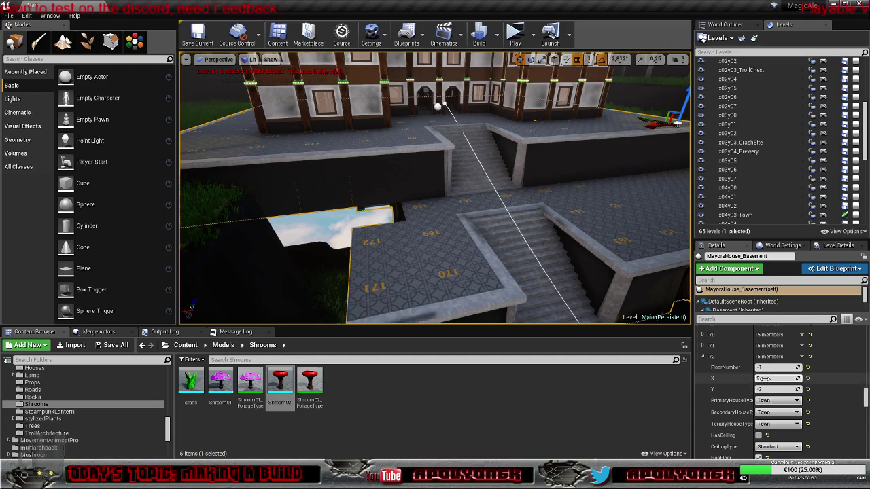
scroll(766, 381, "down", 2)
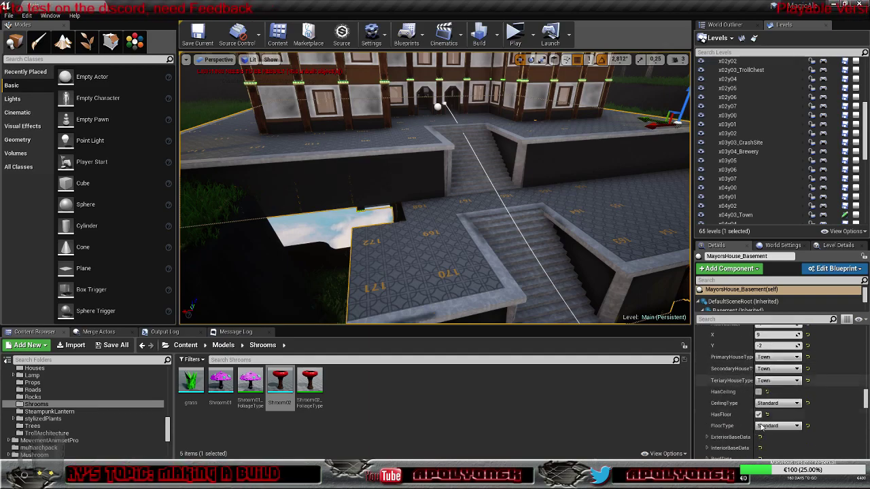
scroll(747, 400, "down", 2)
scroll(741, 420, "down", 1)
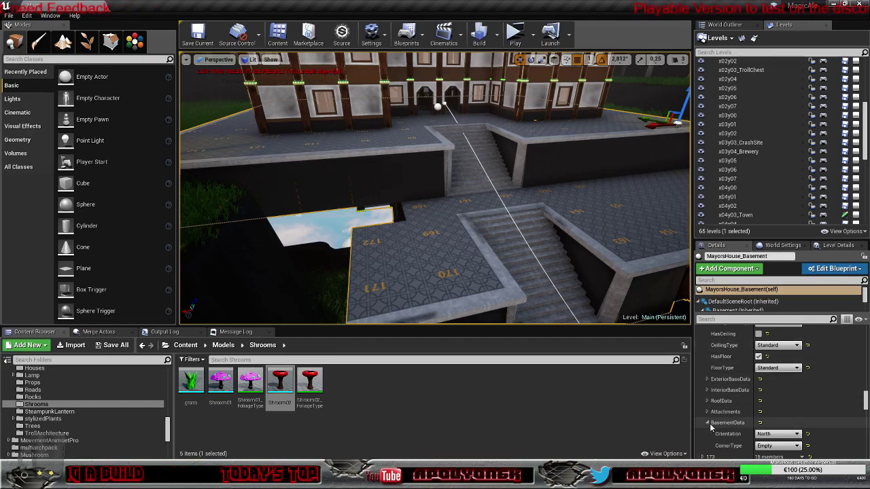
left_click(708, 423)
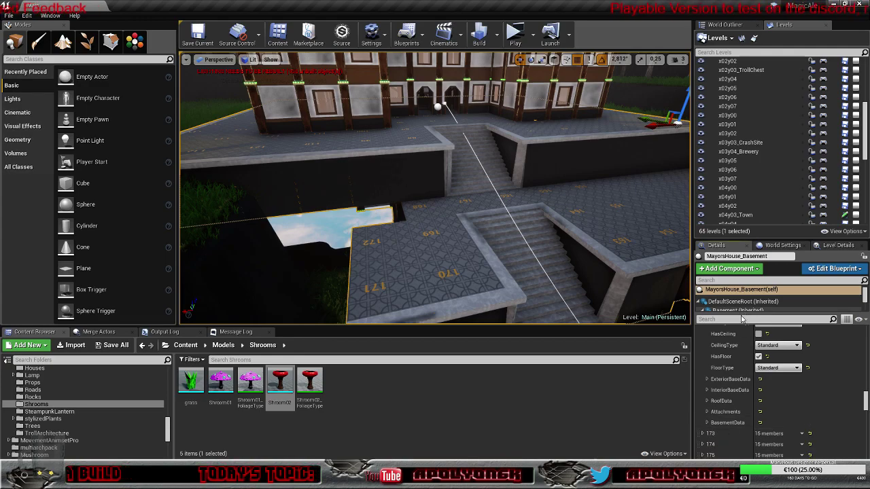
mouse_move(740, 311)
left_mouse_down()
mouse_move(743, 448)
mouse_move(742, 307)
left_mouse_up()
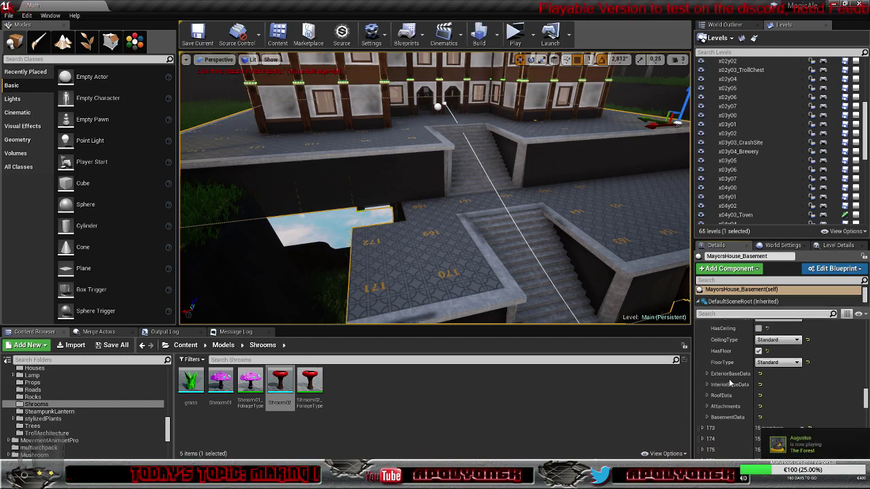
scroll(738, 406, "up", 3)
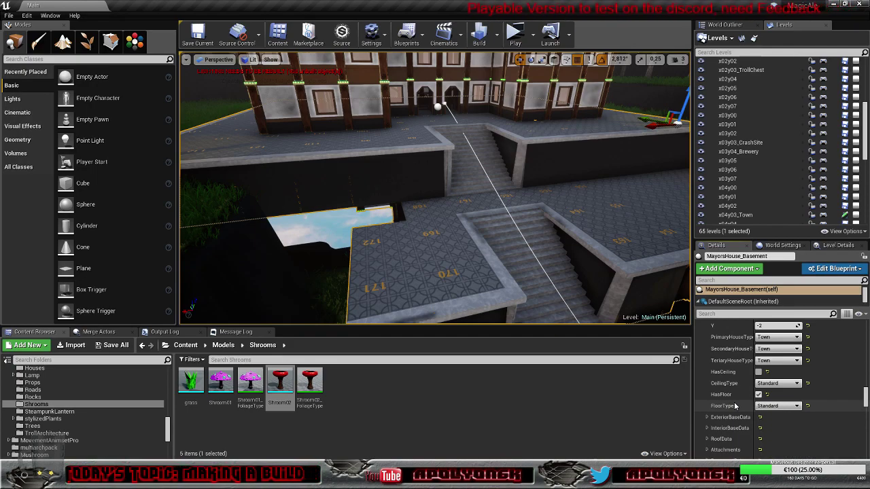
scroll(733, 398, "down", 4)
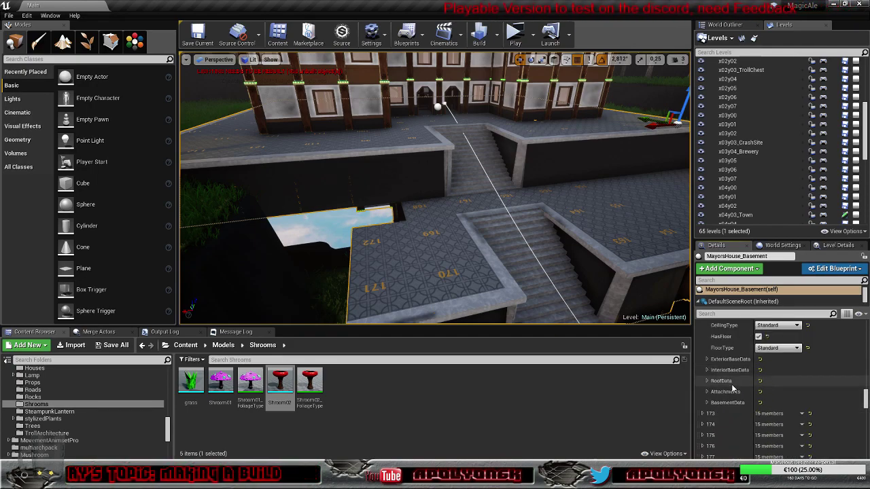
scroll(733, 388, "up", 7)
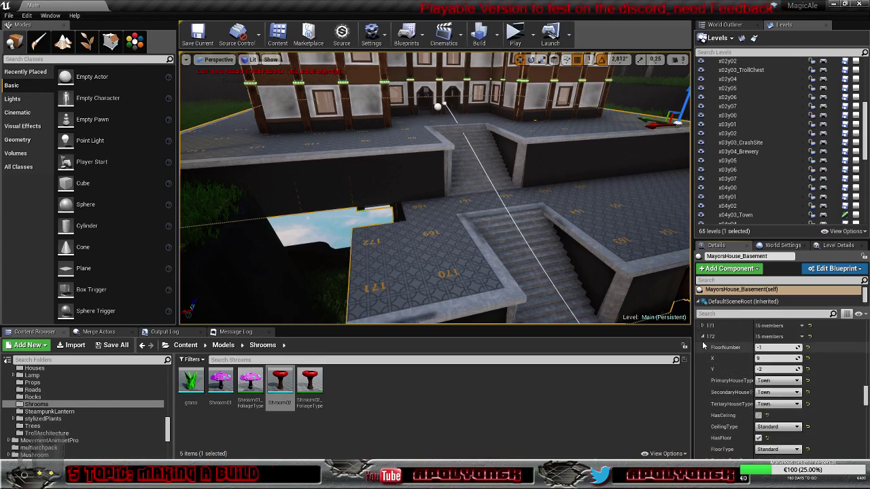
left_click(704, 337)
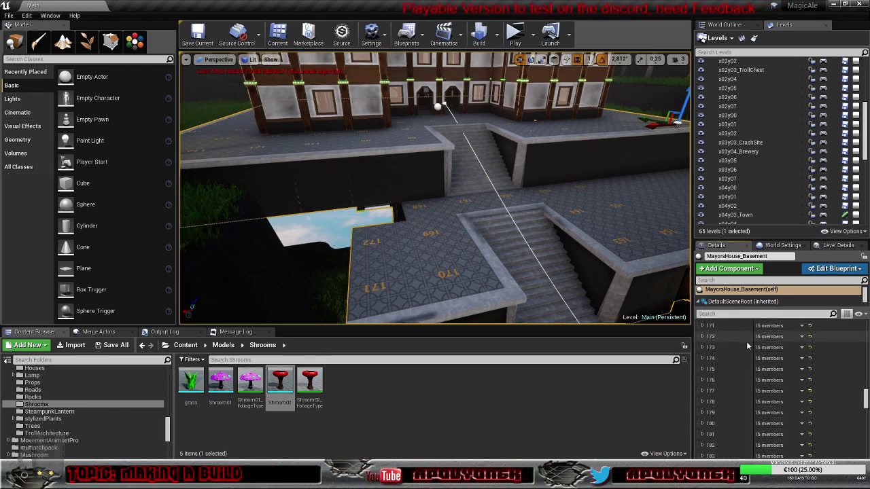
Duplicate terrace piece 172 and set Y of the new piece 173 to -1, then collapse its settings.
left_click(802, 337)
left_click(812, 366)
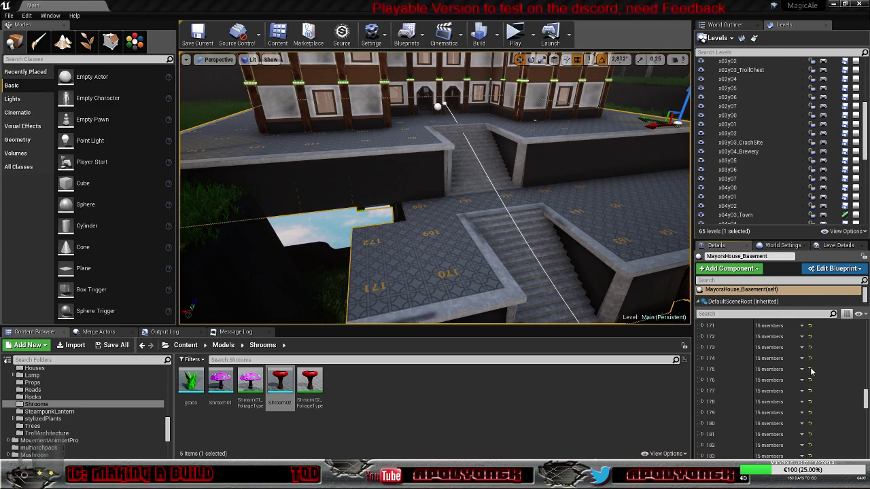
left_click(703, 347)
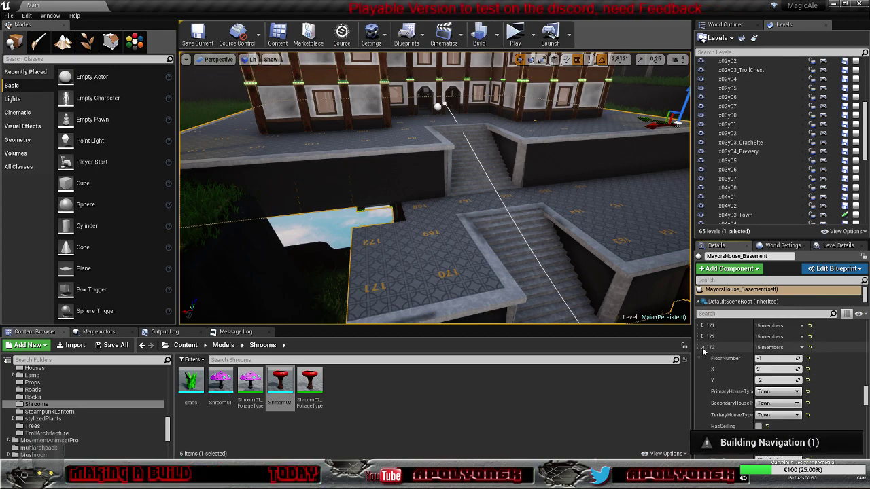
scroll(762, 351, "down", 2)
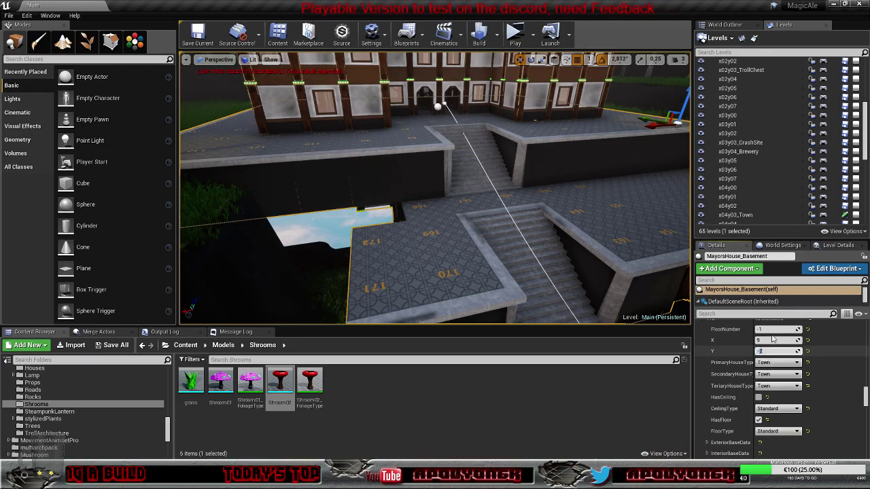
key("Return")
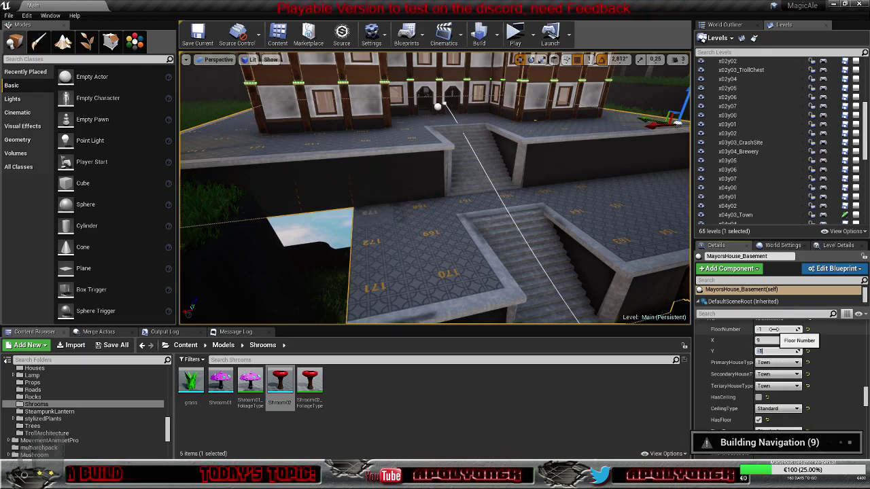
right_click_drag(422, 248, 375, 247)
scroll(734, 361, "up", 2)
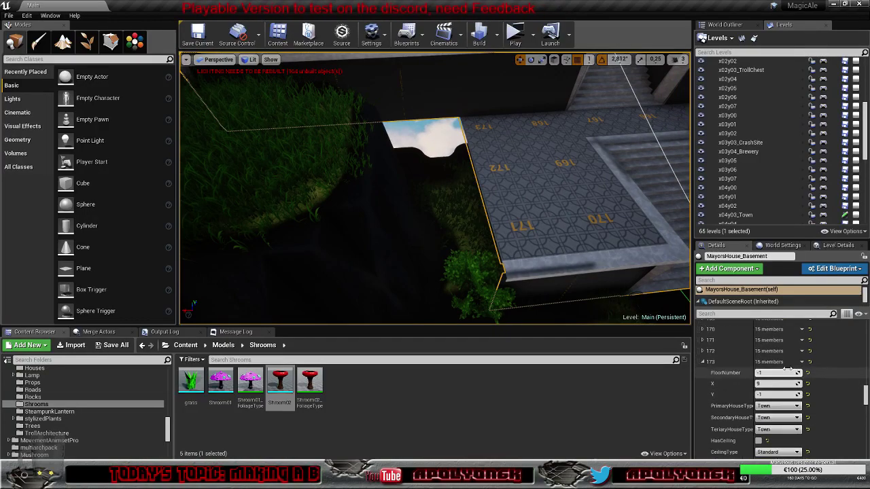
left_click(703, 362)
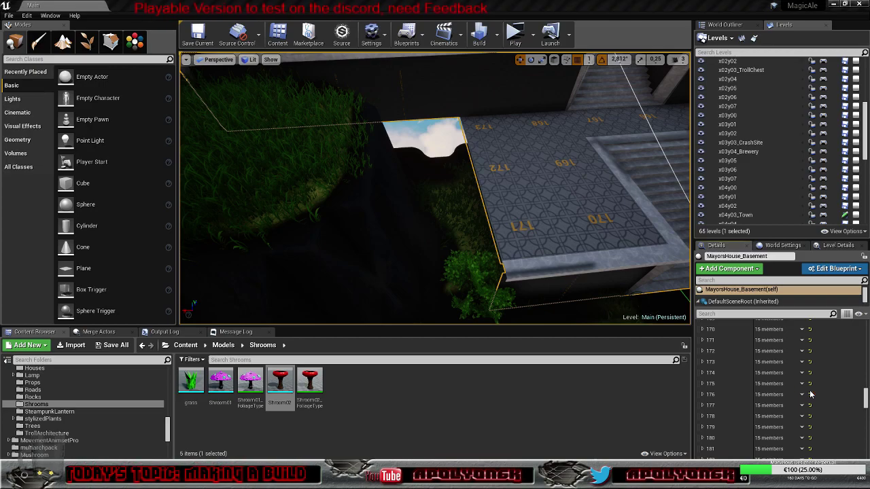
Duplicate piece 173 and set X of the new piece 174 to 10, then collapse its settings.
left_click(702, 373)
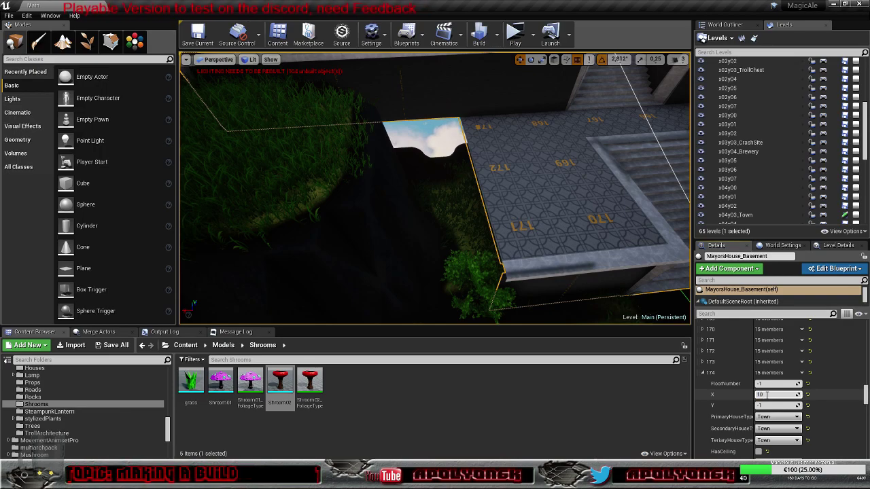
left_click(767, 394)
type("10")
key("Return")
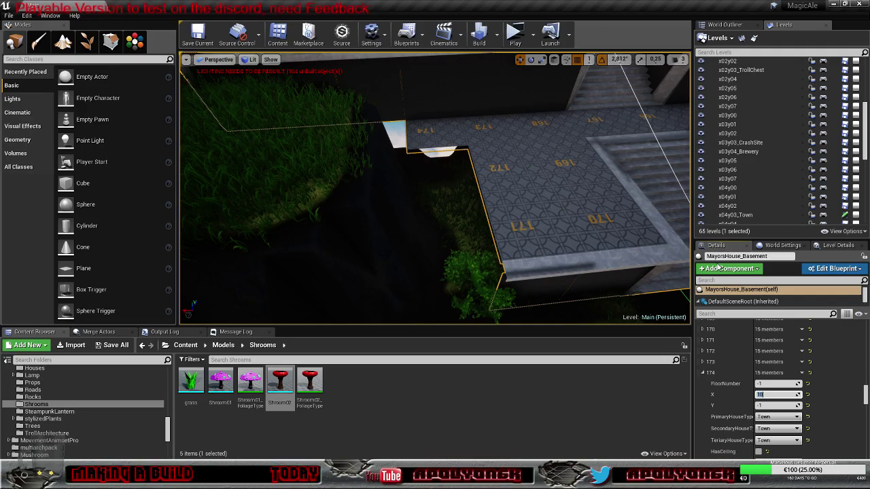
left_click(703, 373)
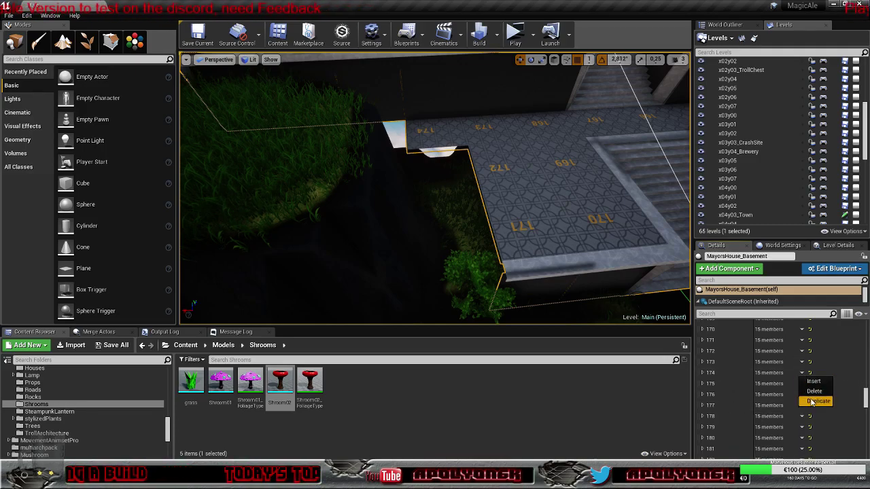
Duplicate piece 174 and set Y of the new piece 175 to -2, then collapse its settings.
left_click(702, 384)
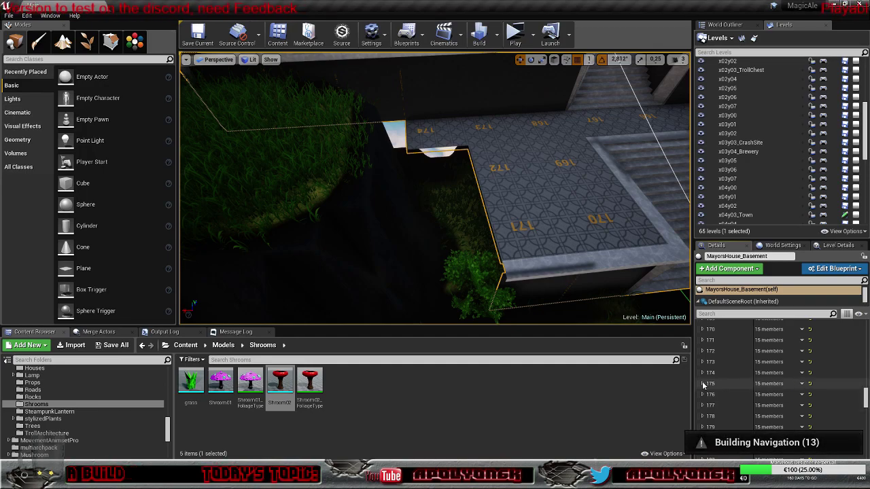
scroll(729, 390, "down", 2)
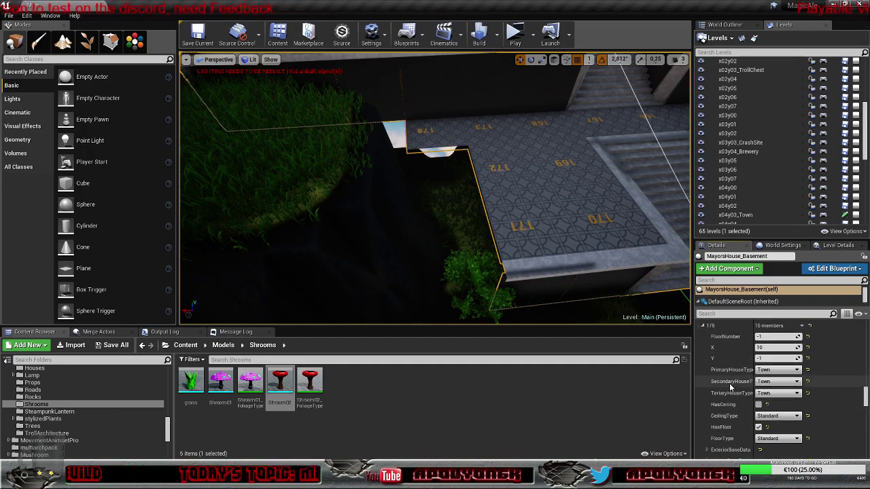
scroll(730, 387, "up", 2)
mouse_move(866, 398)
left_mouse_down()
mouse_move(858, 337)
mouse_move(863, 400)
left_mouse_up()
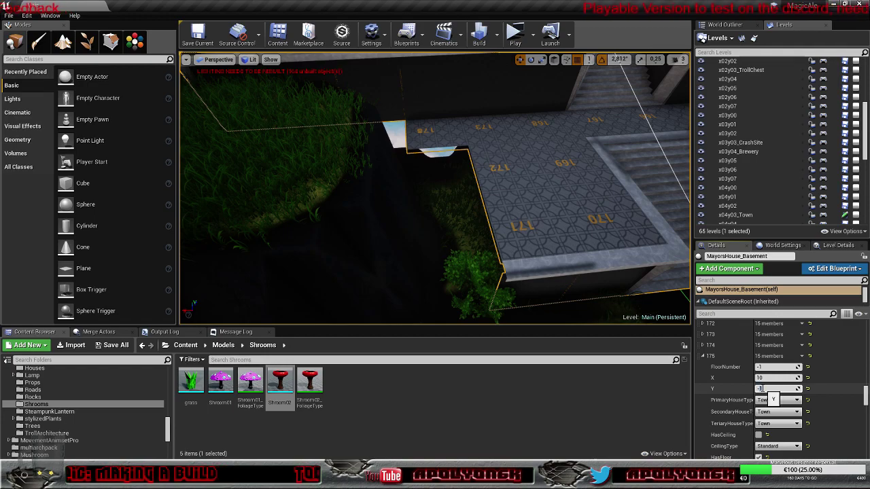
key("Return")
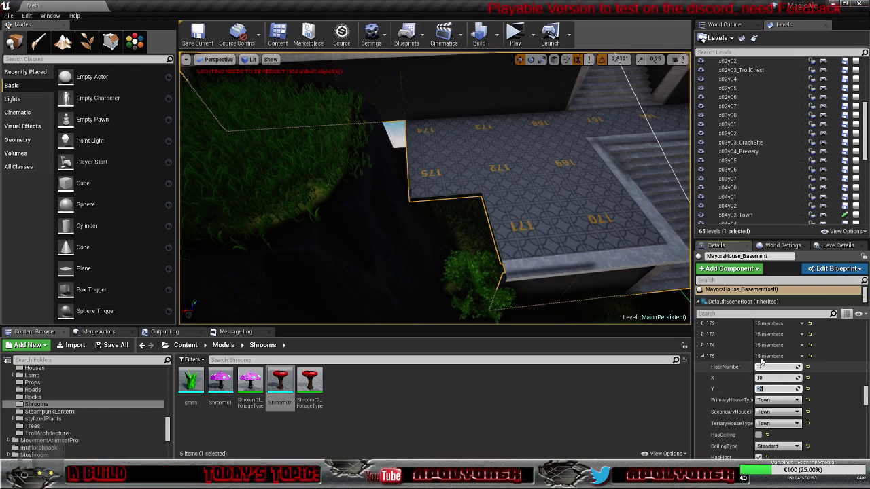
left_click(702, 356)
Duplicate piece 175 and set Y of the new piece 176 to -3.
left_click(803, 357)
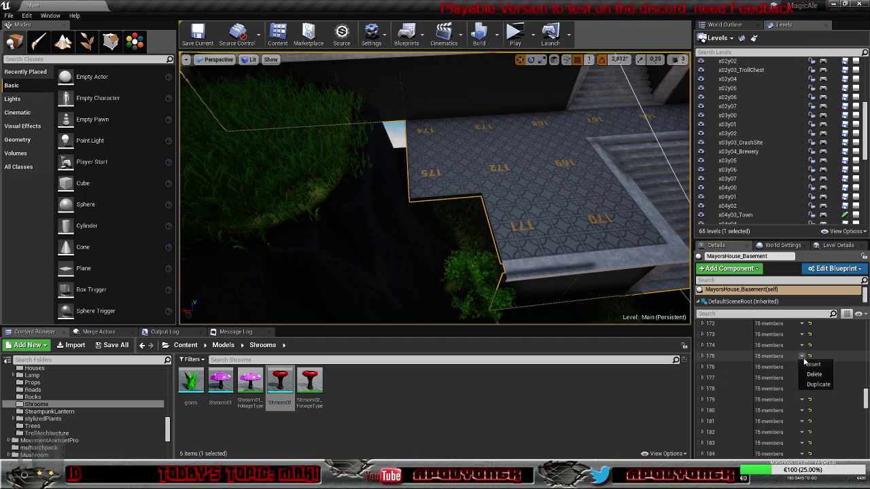
left_click(817, 385)
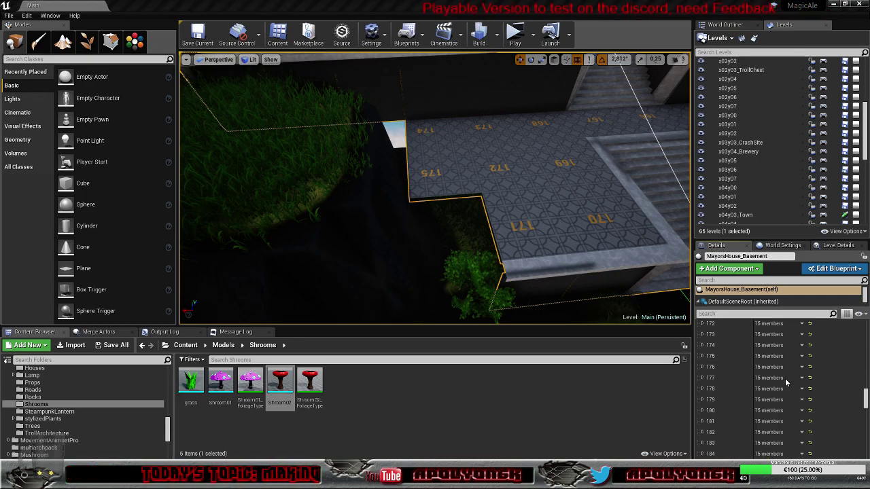
left_click(703, 367)
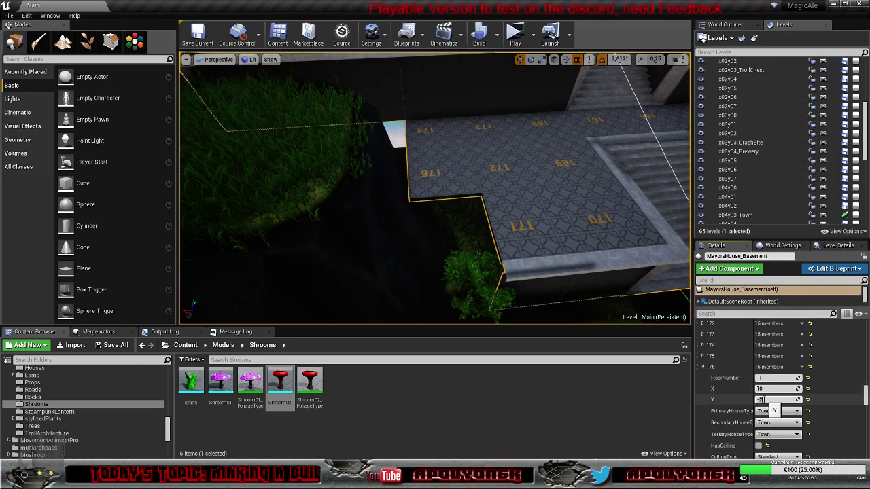
key("Return")
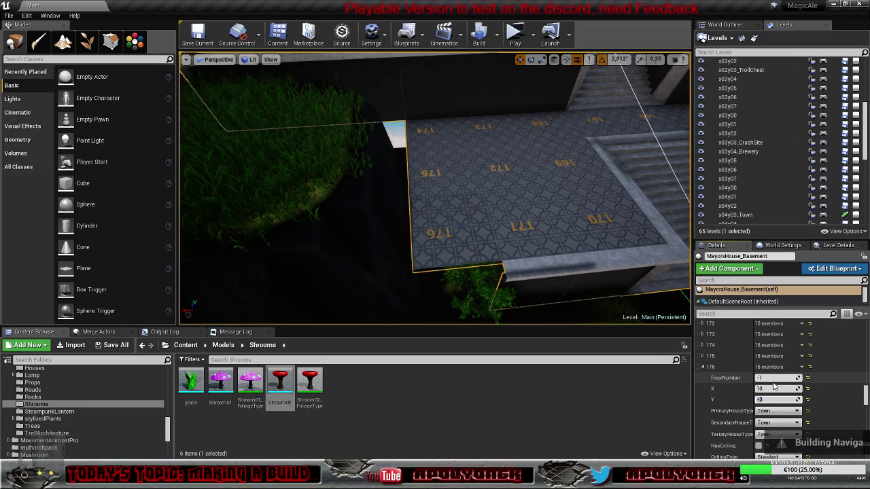
left_click(769, 399)
Set the CornerType in the BasementData of piece 176 to Side and collapse the piece's settings.
scroll(754, 394, "down", 2)
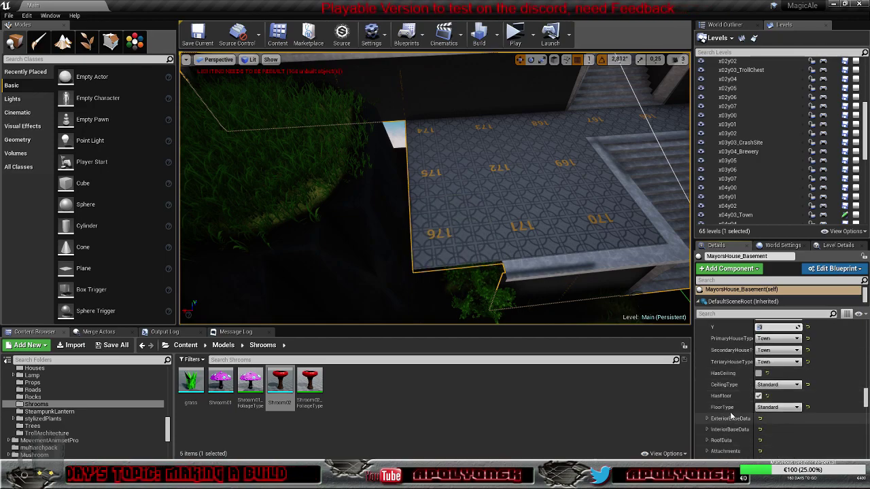
scroll(721, 407, "down", 2)
left_click(708, 419)
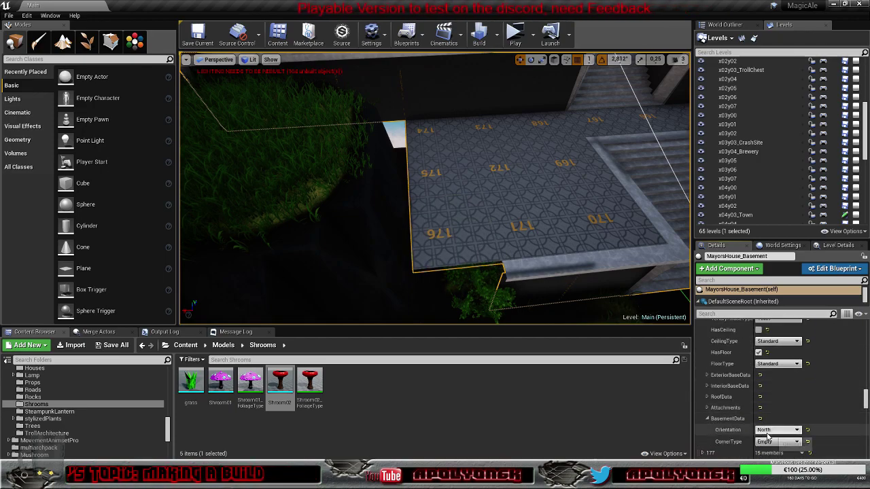
left_click(776, 442)
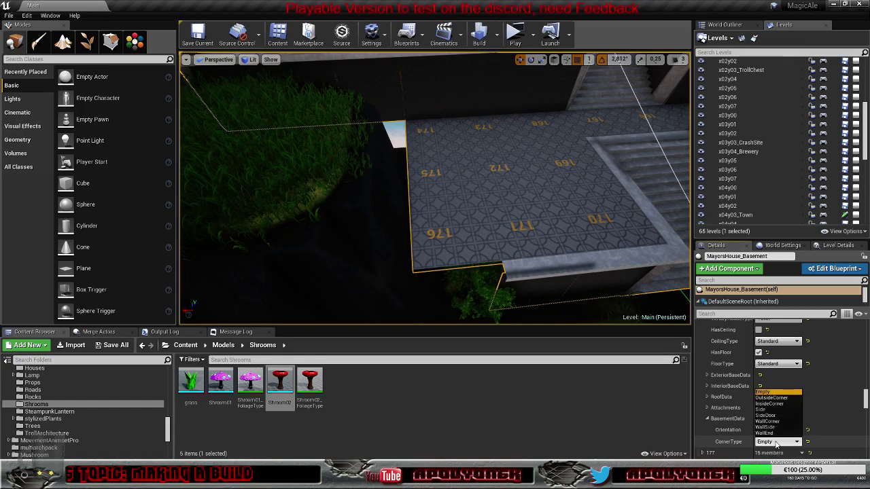
left_click(770, 410)
right_click_drag(596, 259, 577, 281)
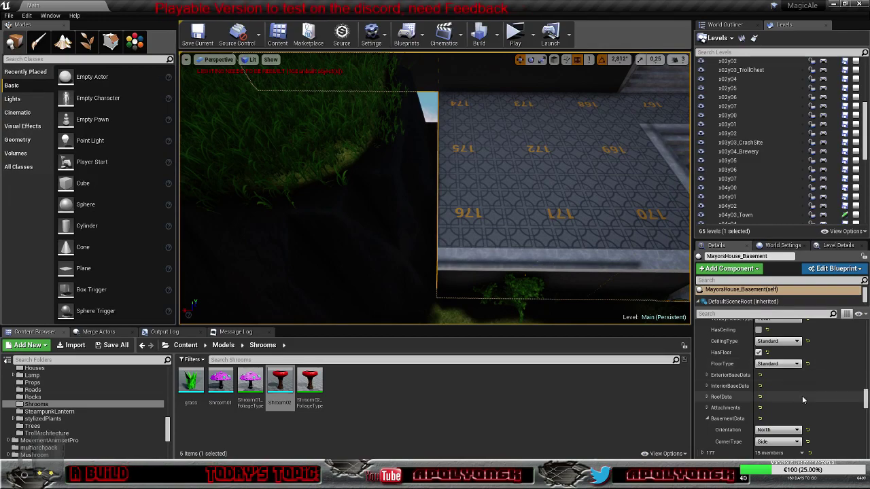
scroll(759, 396, "up", 4)
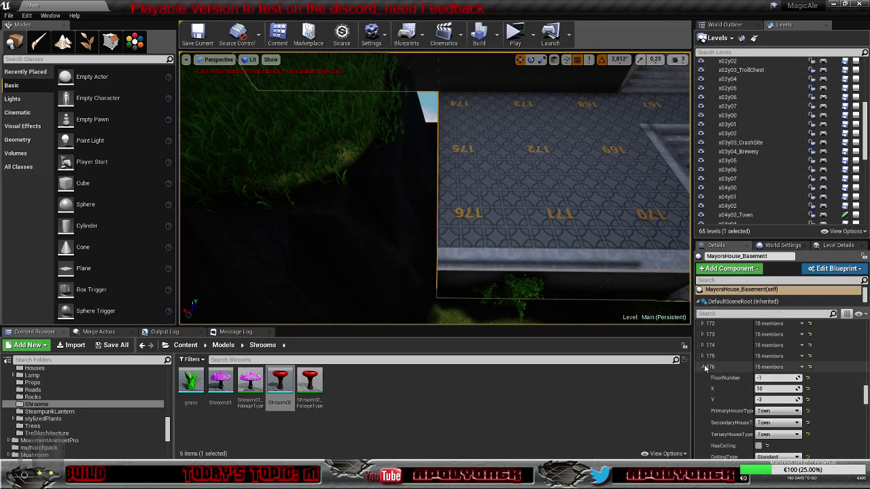
left_click(704, 367)
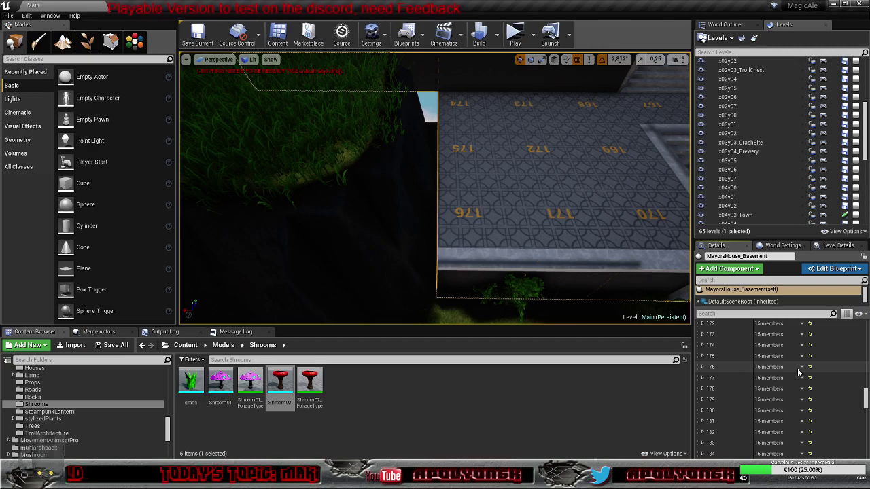
Duplicate piece 176, set X of the new piece 177 to 11, and check the terrace edges before collapsing its settings.
left_click(816, 395)
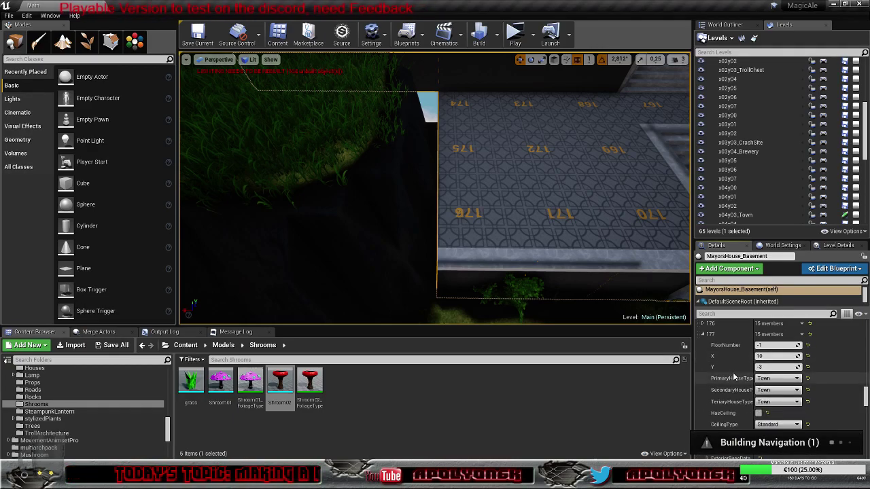
scroll(768, 356, "down", 2)
left_click(768, 356)
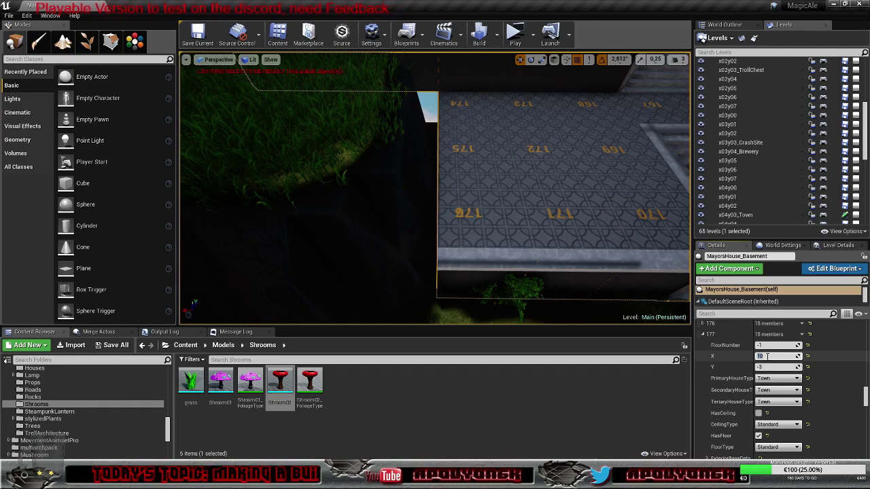
type("11")
key("Return")
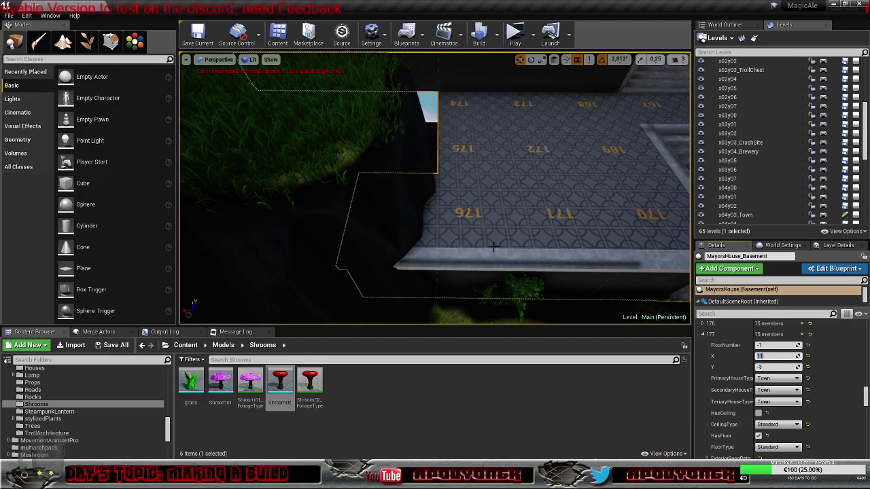
right_click_drag(493, 246, 547, 116)
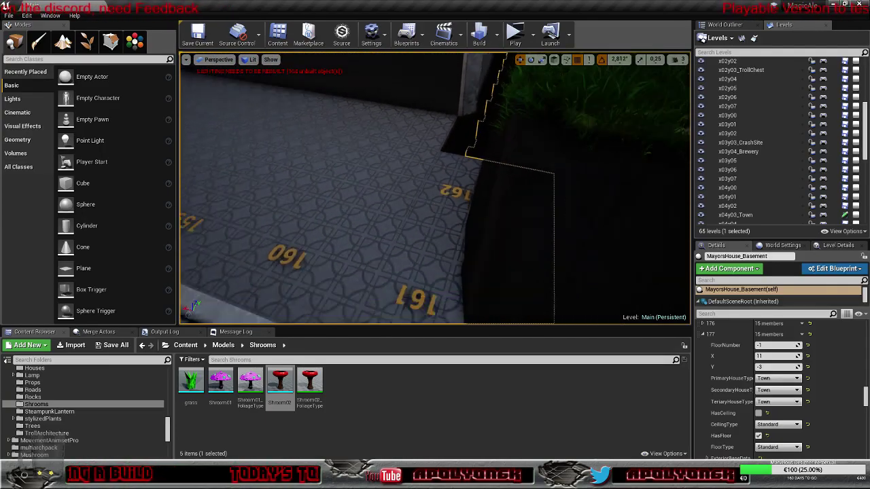
right_click_drag(491, 194, 401, 215)
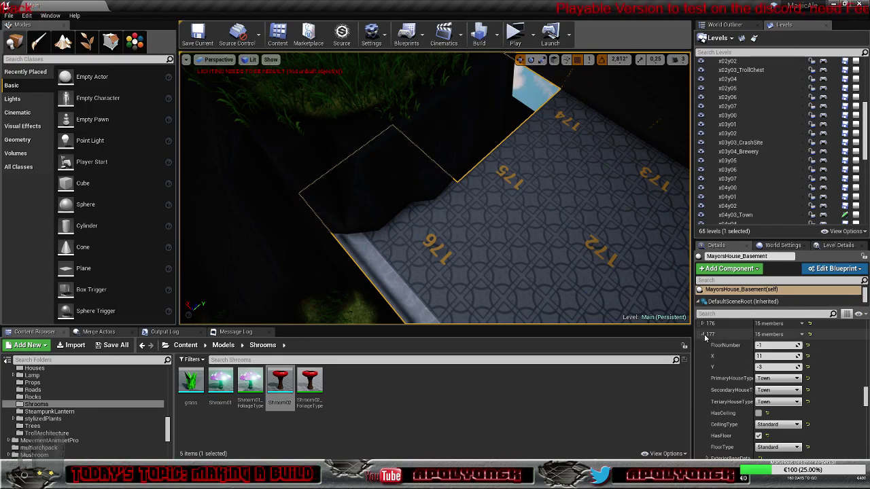
left_click(703, 335)
Duplicate piece 177 and set Y of the new piece 178 to -2.
left_click(801, 334)
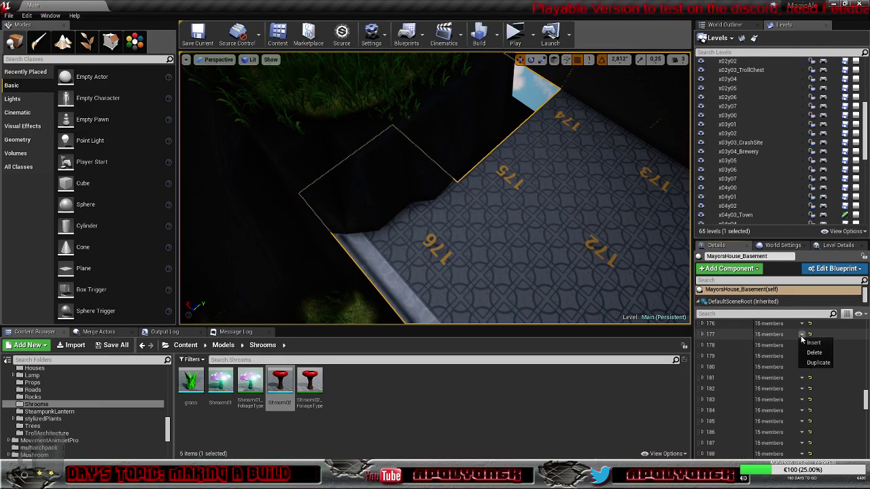
left_click(814, 364)
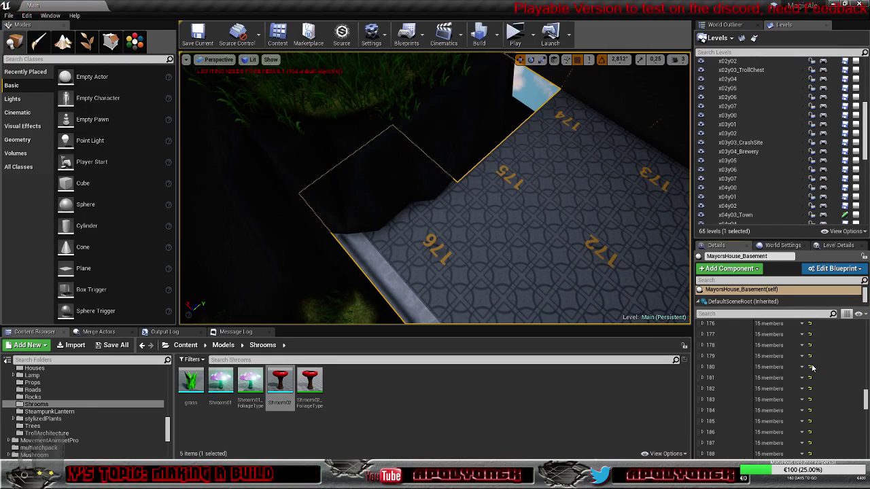
left_click(703, 346)
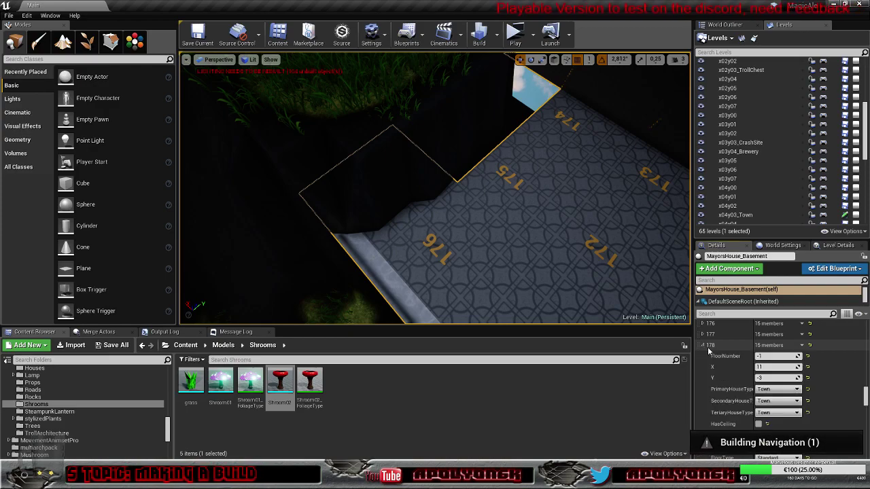
left_click(771, 377)
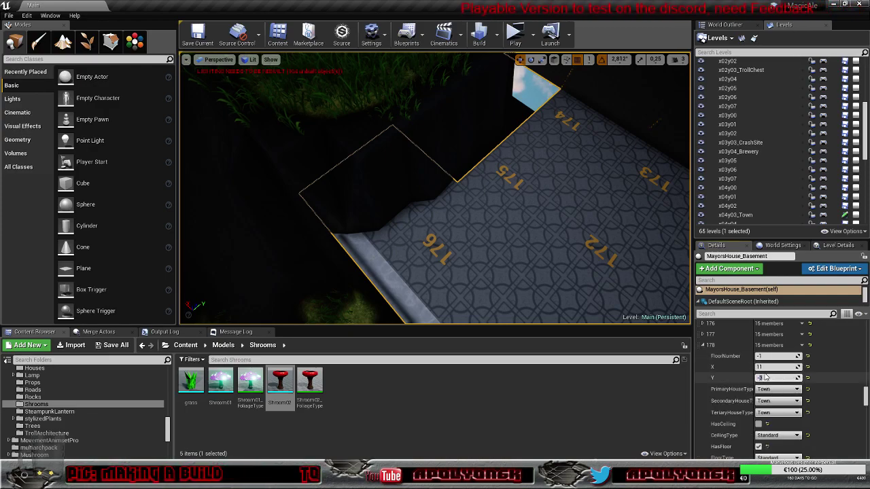
key("Return")
Set the CornerType in the BasementData of piece 178 to Empty and collapse the piece's settings.
scroll(762, 378, "down", 6)
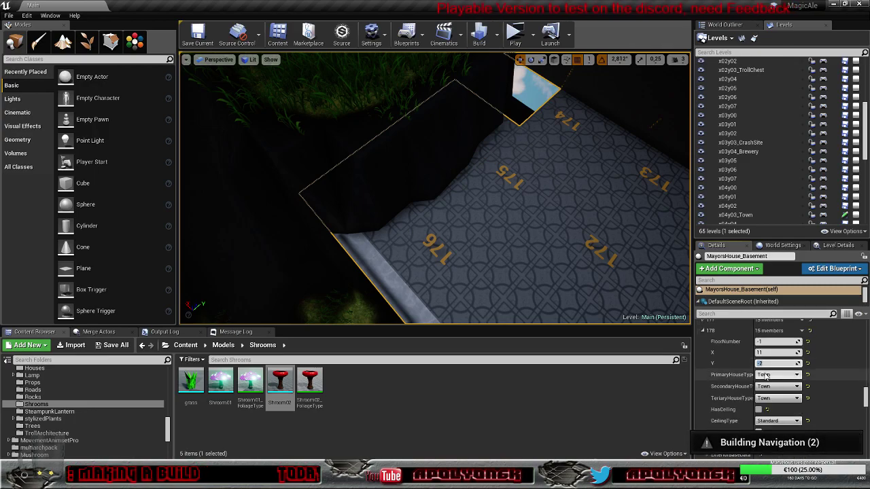
scroll(761, 379, "down", 3)
left_click(707, 353)
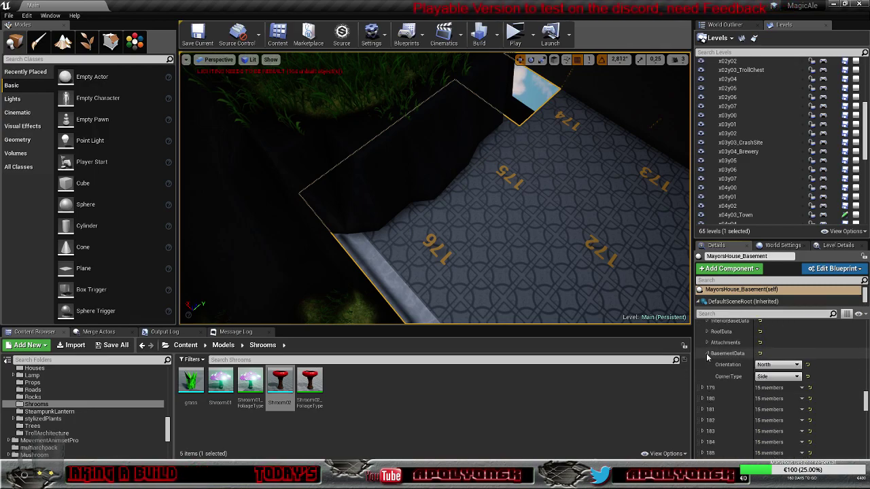
left_click(773, 377)
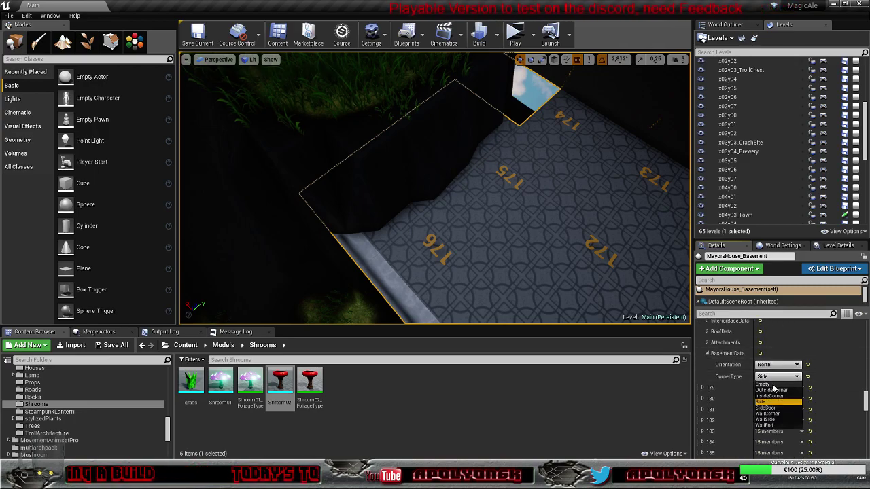
left_click(771, 385)
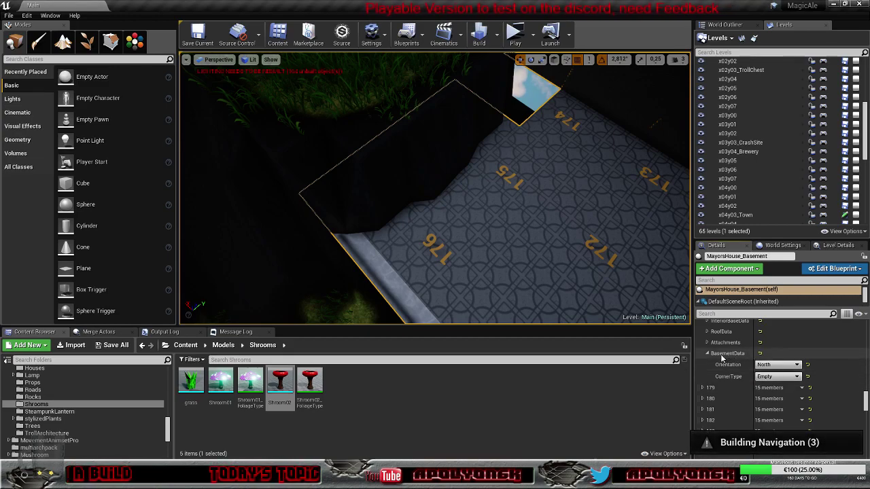
scroll(708, 358, "up", 5)
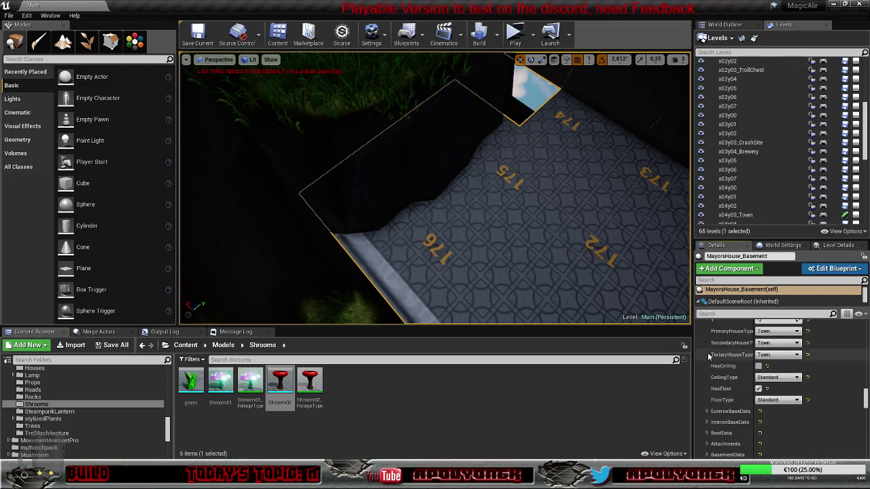
left_click(703, 331)
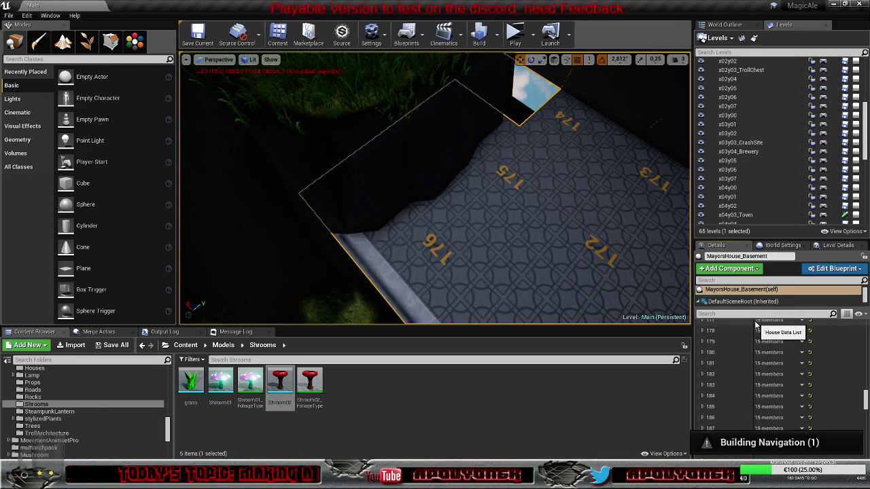
Duplicate piece 178 and set Y of the new piece 179 to -1.
left_click(703, 342)
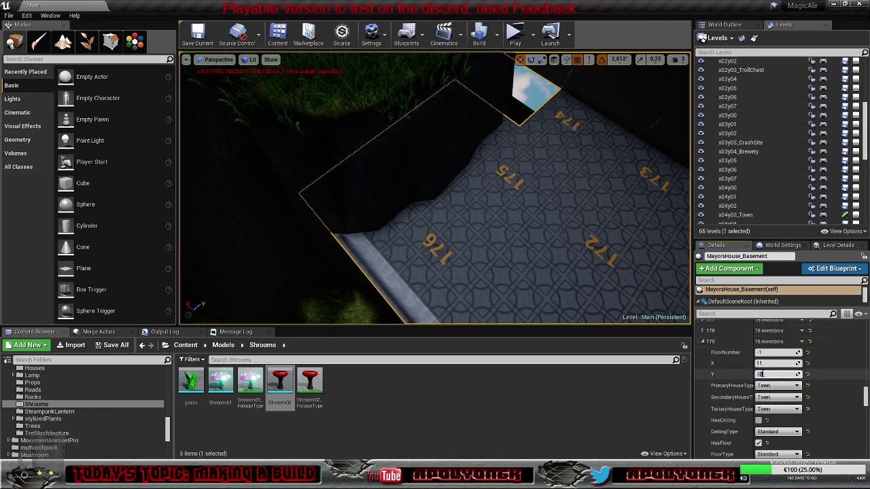
left_click(761, 375)
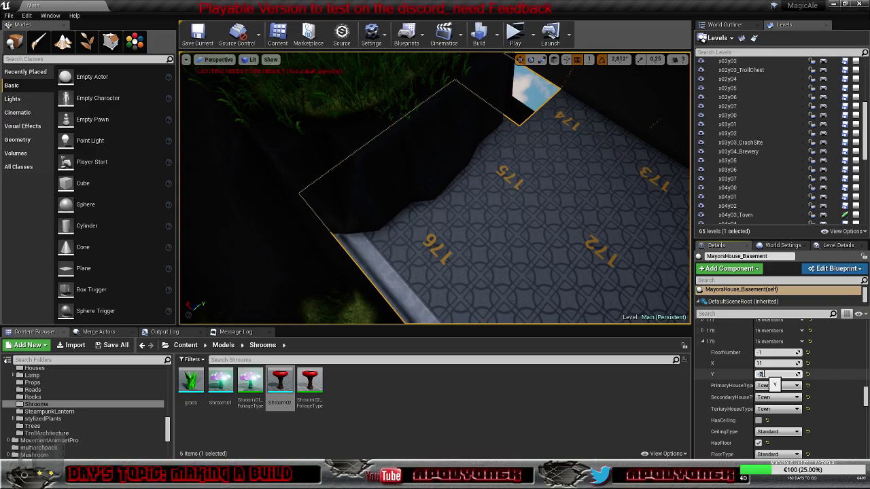
type("-1")
key("Return")
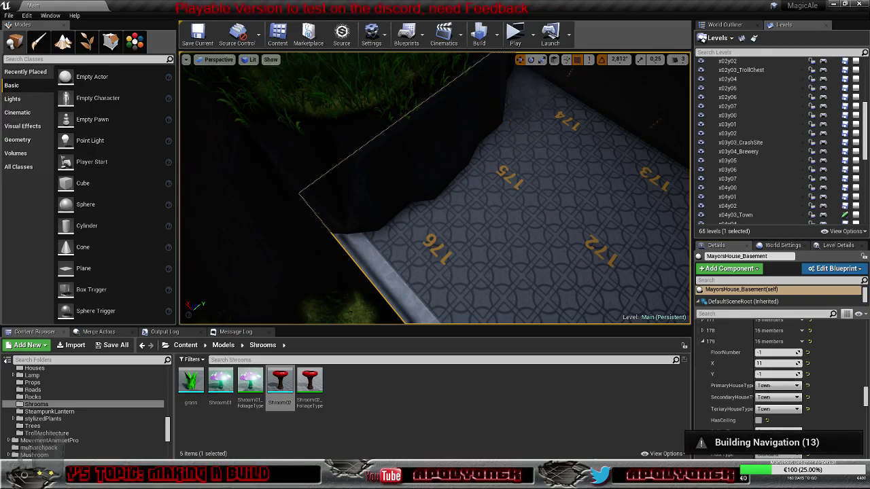
Flatten the landscape along the upper terrace corner beside the lamp post using the landscape Flatten tool.
right_click_drag(435, 188, 321, 258)
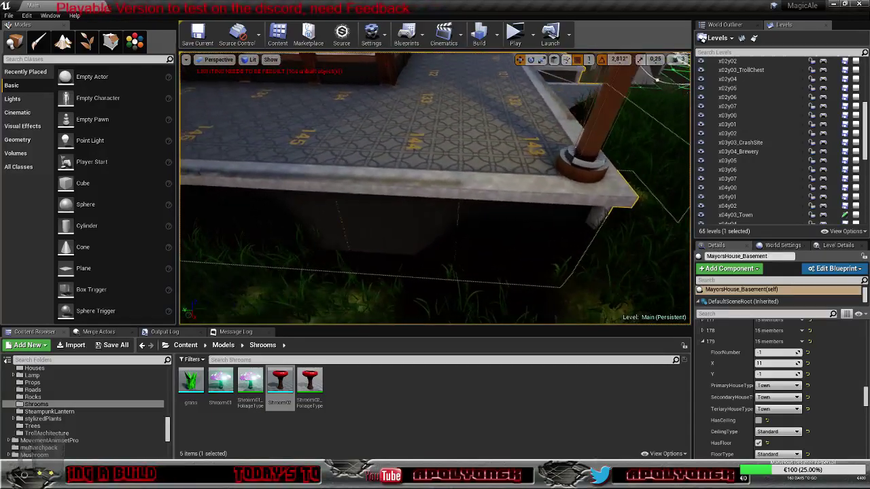
right_click_drag(321, 258, 272, 248)
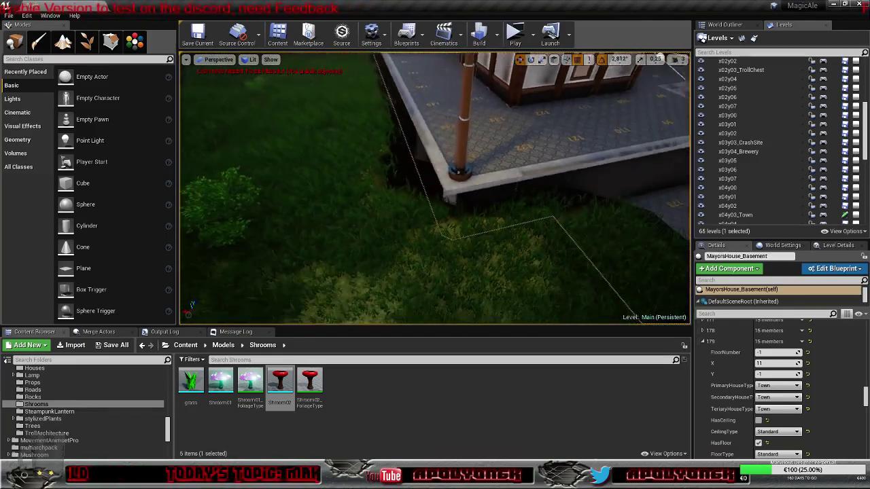
right_click_drag(272, 248, 299, 262)
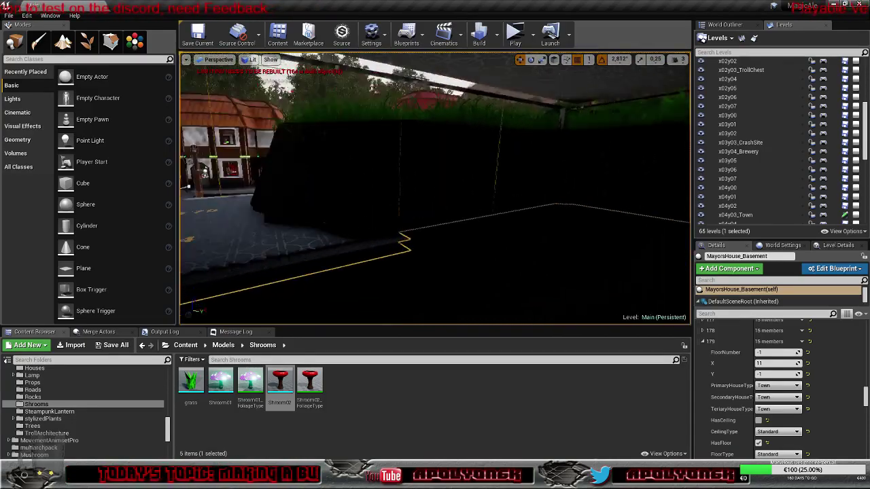
right_click_drag(299, 261, 312, 268)
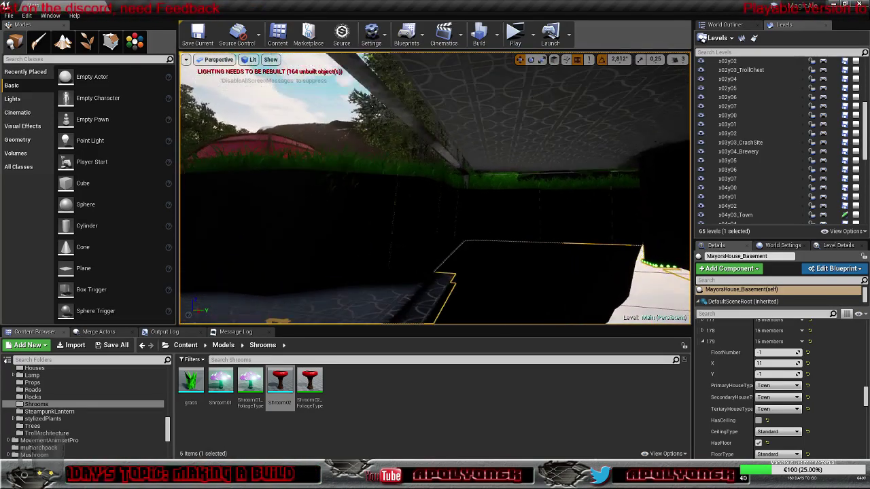
right_click_drag(313, 269, 223, 316)
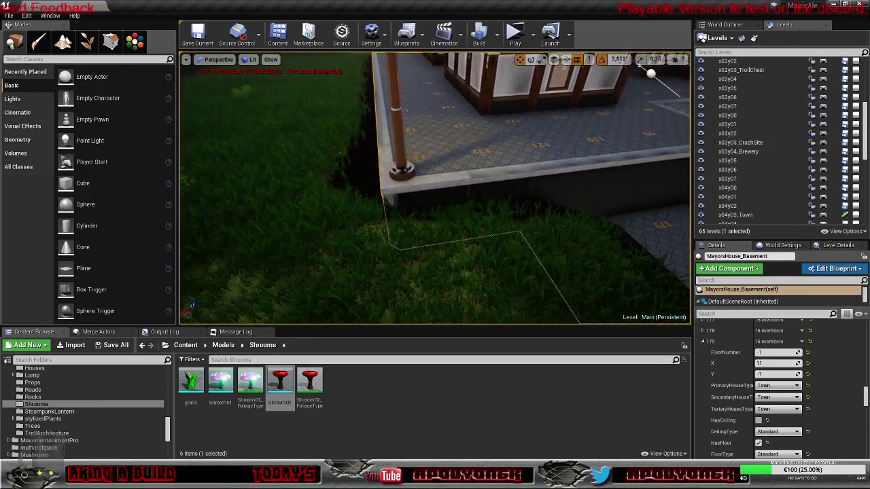
left_click(62, 43)
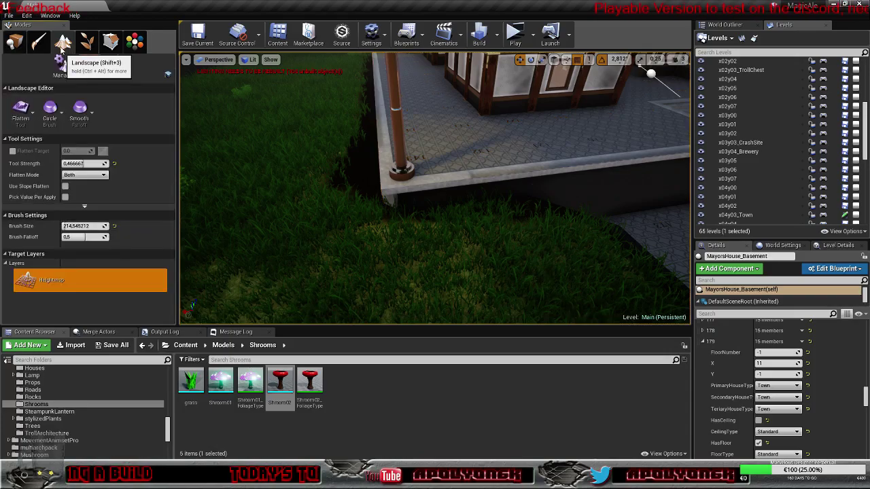
left_click(36, 120)
left_click(61, 178)
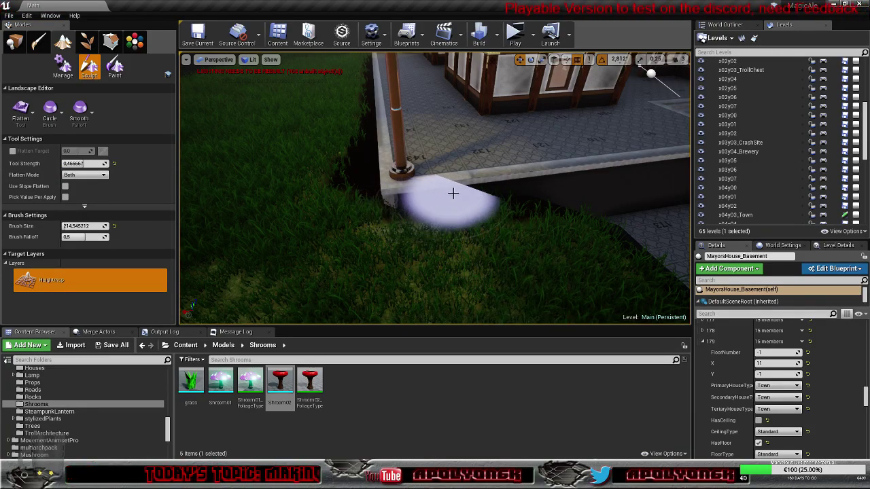
left_click_drag(472, 188, 481, 185)
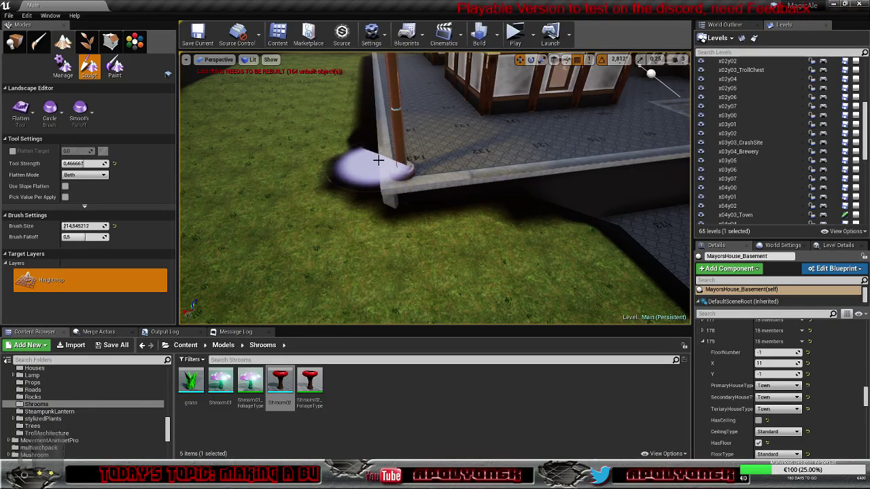
Paint the Base layer over the dark landscape edge between the upper terrace wall and the lower terrace of the mayor's house.
key("w")
right_click_drag(372, 119, 435, 122)
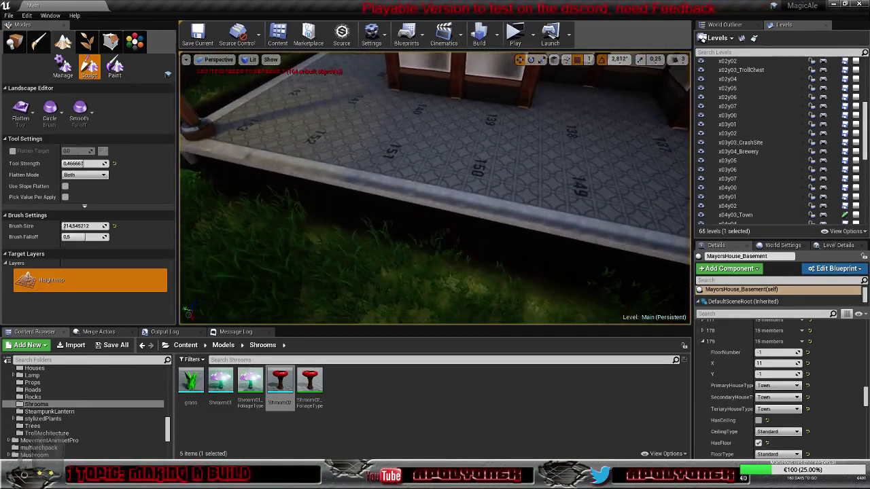
mouse_move(435, 123)
right_mouse_down()
mouse_move(442, 126)
mouse_move(421, 121)
right_mouse_up()
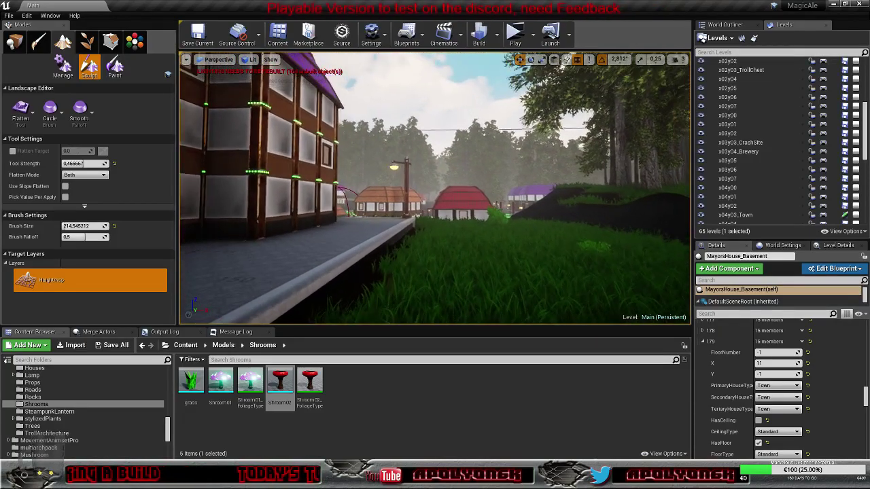
right_click_drag(422, 121, 428, 121)
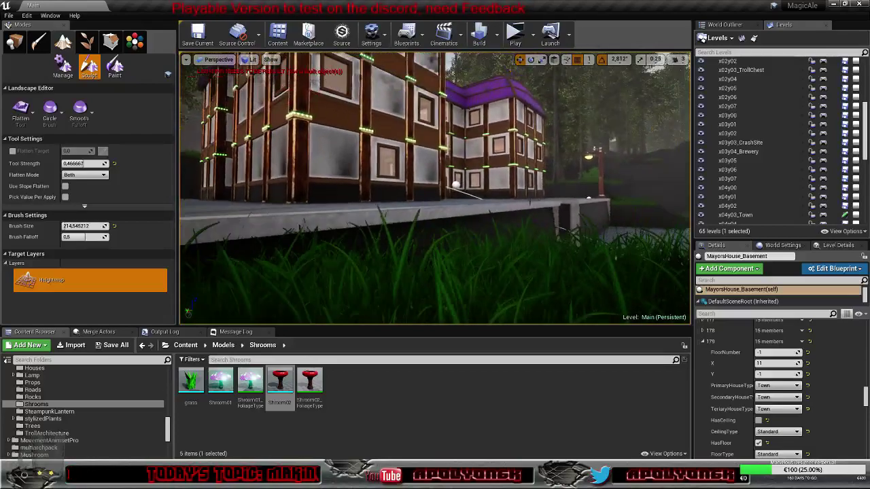
right_click_drag(428, 190, 428, 204)
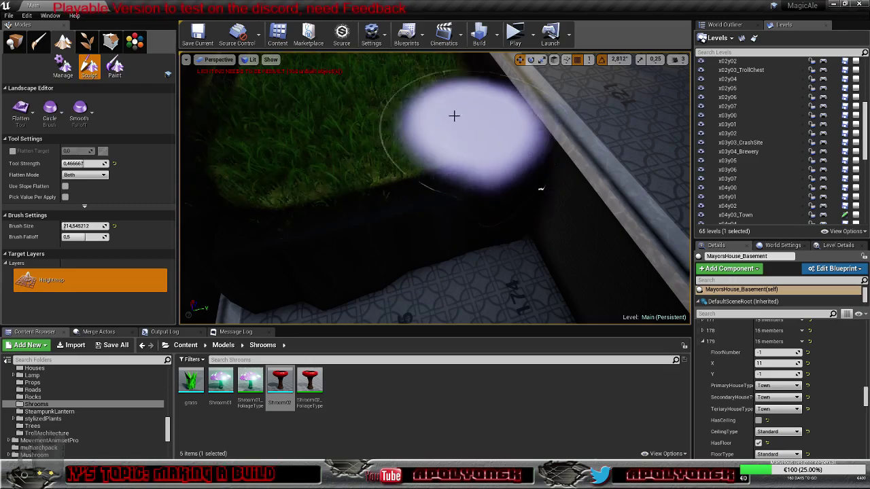
mouse_move(454, 116)
right_mouse_down()
mouse_move(507, 124)
mouse_move(492, 123)
mouse_move(513, 114)
mouse_move(516, 125)
mouse_move(506, 96)
mouse_move(498, 118)
mouse_move(511, 87)
mouse_move(504, 126)
right_mouse_up()
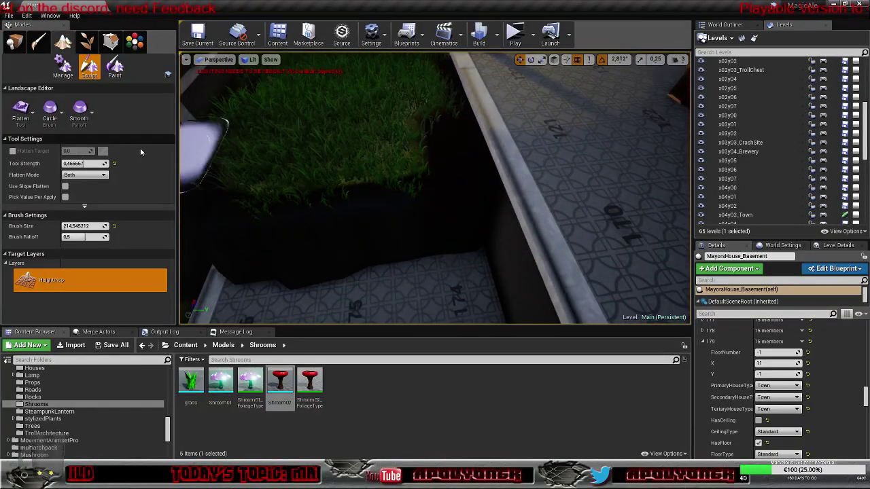
left_click(114, 66)
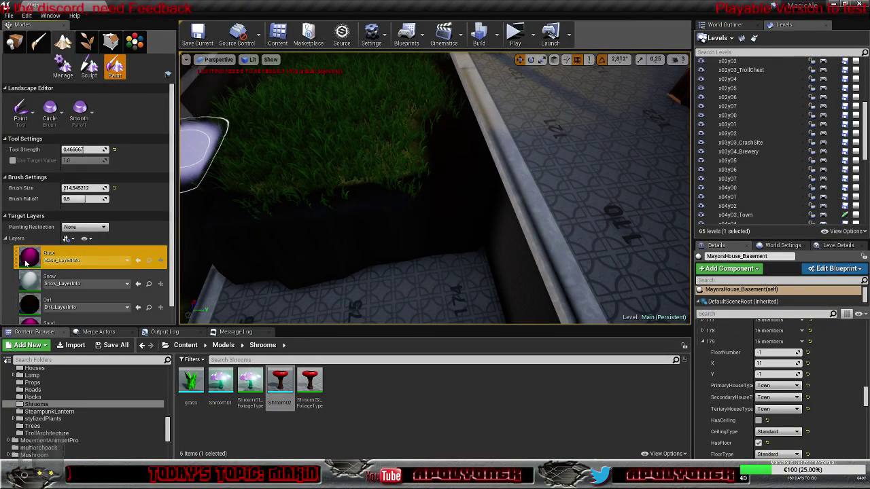
left_click_drag(407, 201, 450, 214)
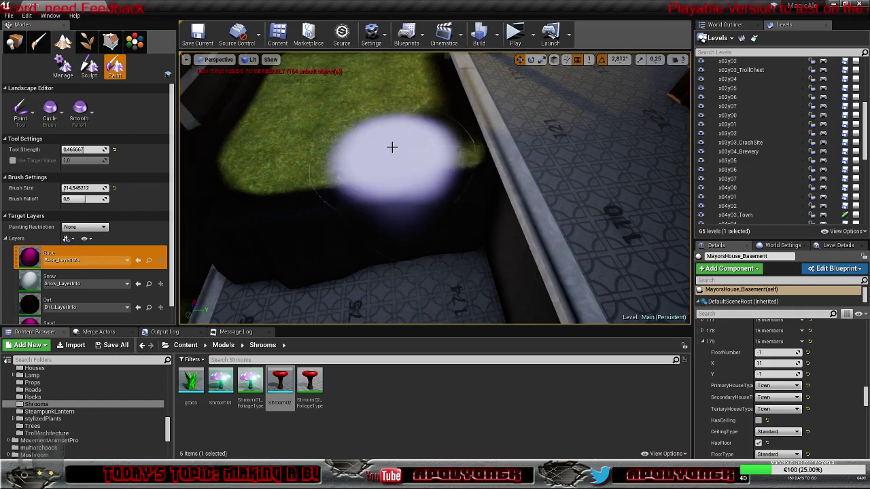
mouse_move(363, 147)
right_mouse_down()
mouse_move(336, 167)
mouse_move(333, 146)
mouse_move(343, 149)
mouse_move(343, 166)
mouse_move(315, 124)
right_mouse_up()
mouse_move(398, 140)
left_mouse_down()
mouse_move(421, 127)
mouse_move(417, 165)
left_mouse_up()
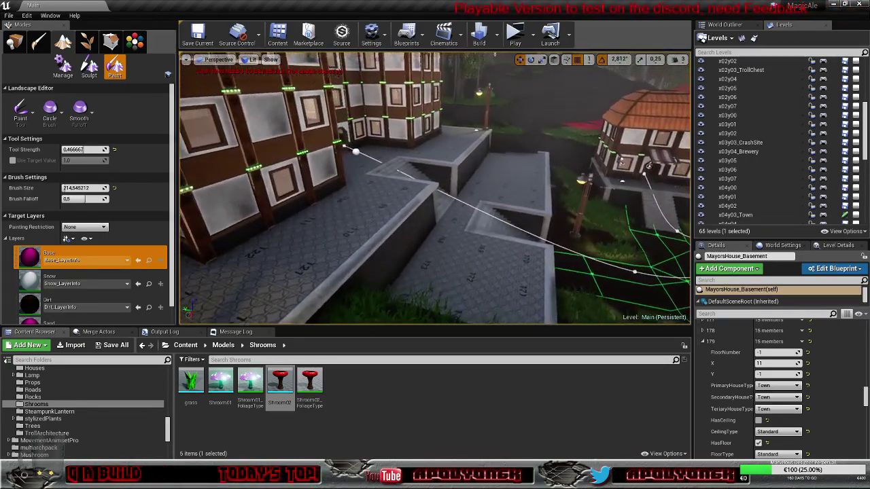
Inspect the mayor's house terraces, stairs and surrounding ground from the front and both sides.
right_click_drag(435, 188, 462, 173)
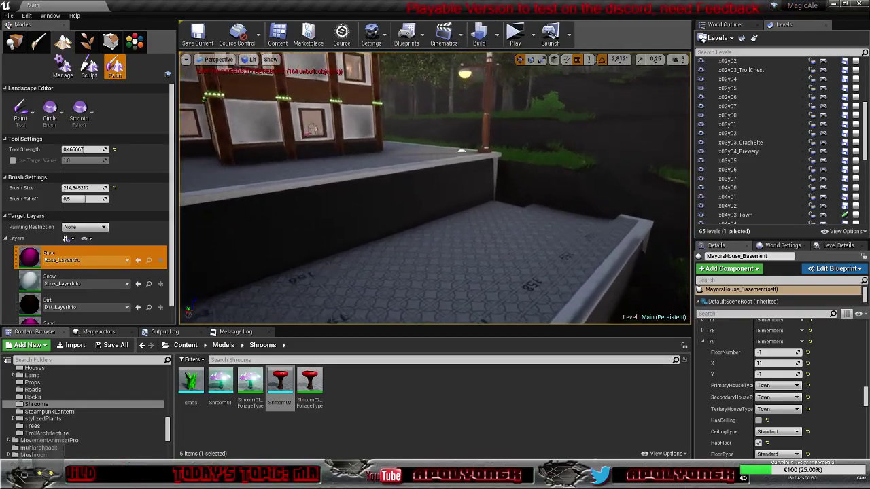
right_click_drag(435, 188, 435, 244)
right_click_drag(434, 188, 278, 173)
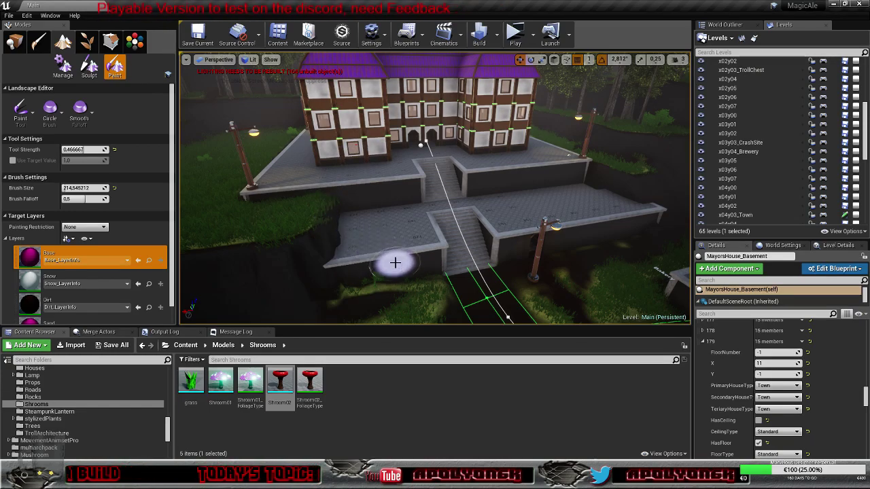
mouse_move(395, 256)
right_mouse_down()
mouse_move(449, 235)
mouse_move(442, 220)
right_mouse_up()
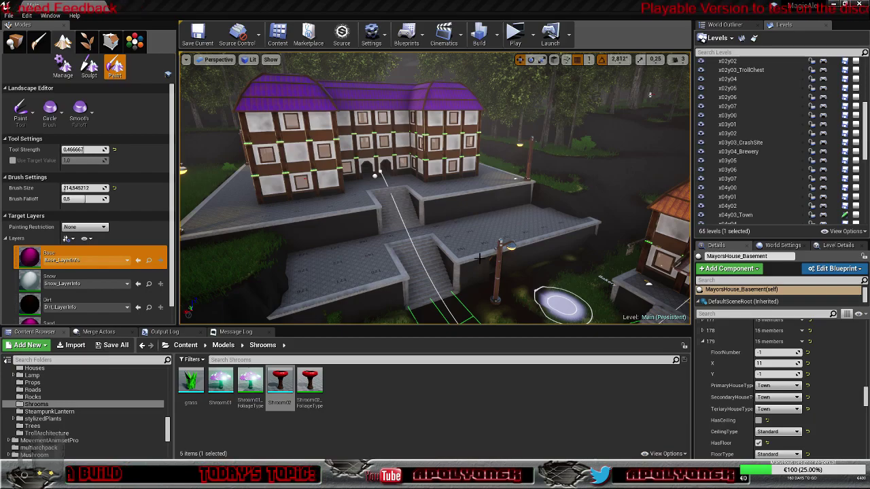
mouse_move(562, 306)
right_mouse_down()
mouse_move(486, 332)
mouse_move(530, 350)
mouse_move(495, 332)
mouse_move(510, 332)
right_mouse_up()
key("d")
key("w")
key("d")
key("d")
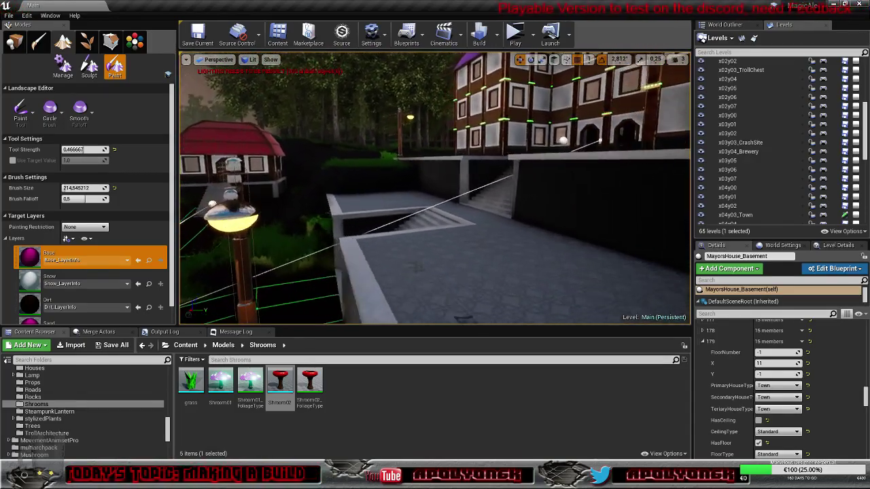
key("w")
right_click_drag(435, 189, 451, 190)
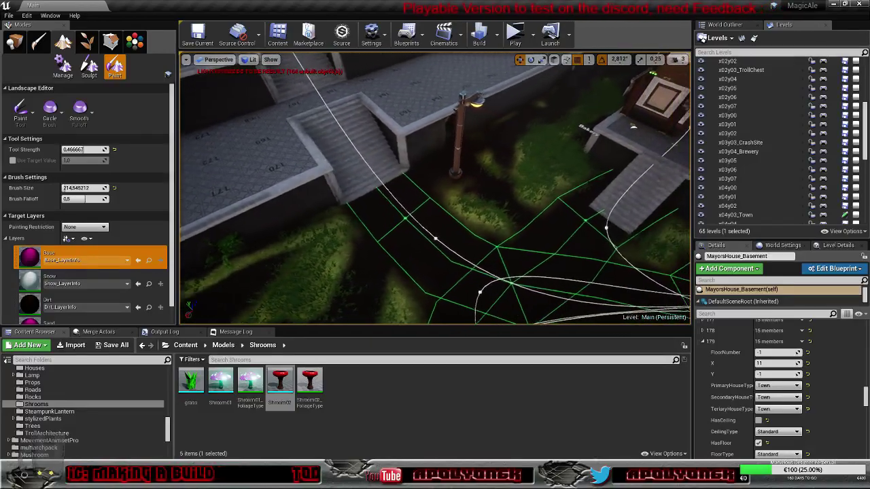
Review the village's roads, houses, central stone platform and the area around the Town Inn.
right_click_drag(435, 189, 292, 167)
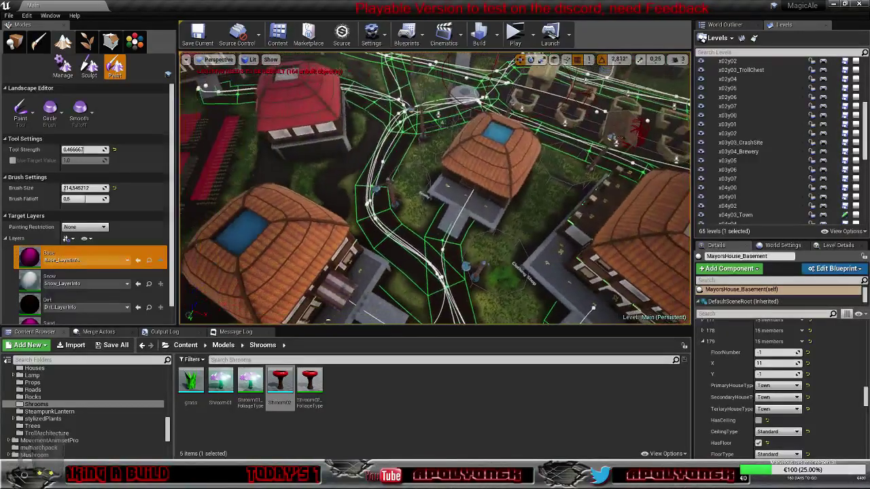
key("w")
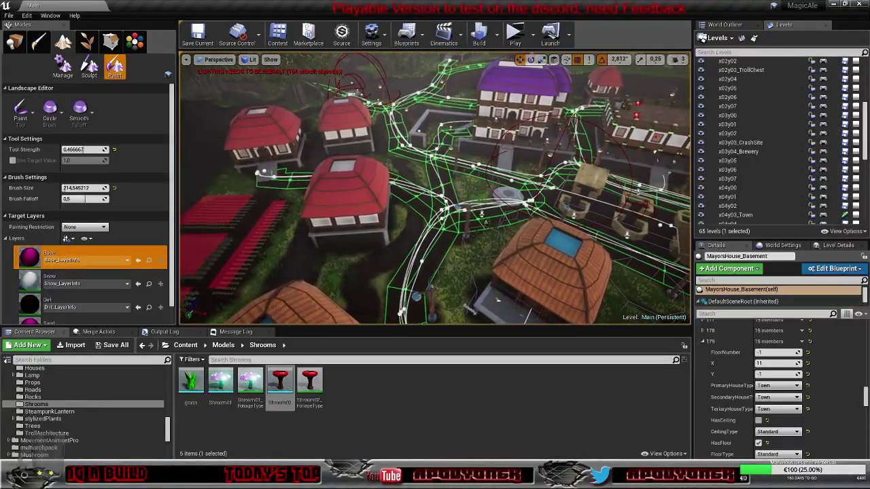
mouse_move(435, 189)
right_mouse_down()
mouse_move(448, 189)
mouse_move(421, 189)
right_mouse_up()
key("w")
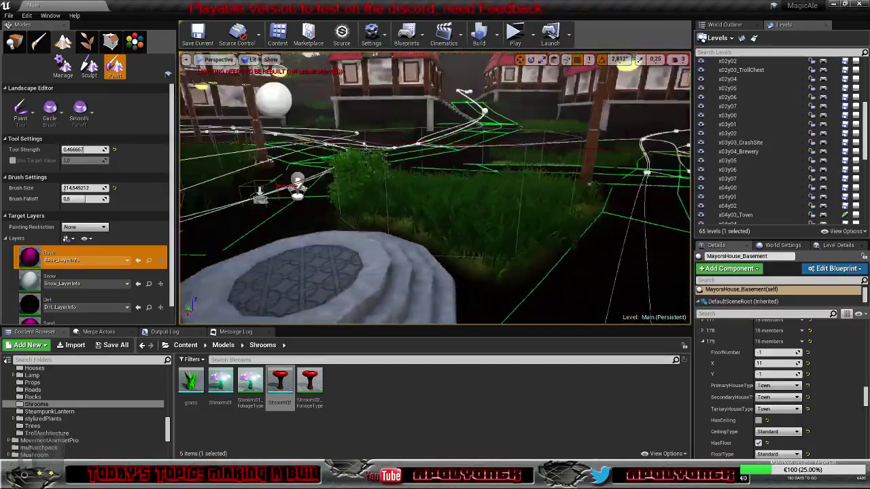
right_click_drag(435, 189, 298, 151)
right_click_drag(434, 189, 486, 199)
key("w")
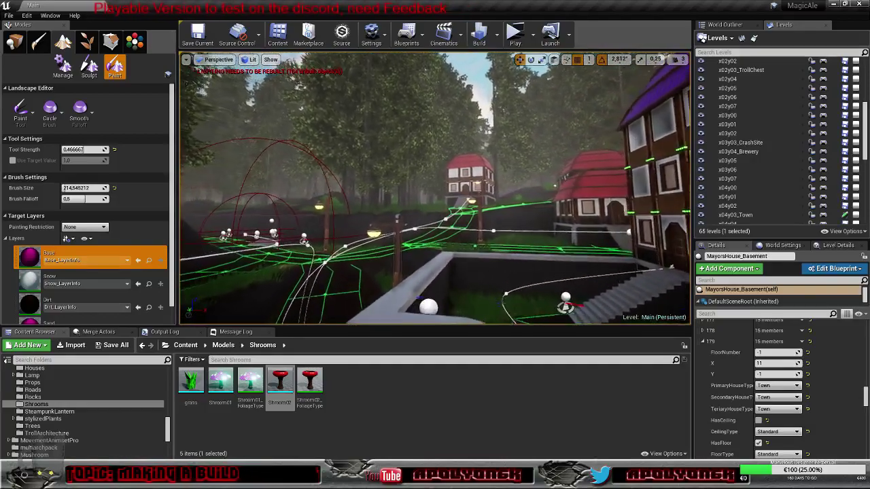
key("w")
right_click_drag(434, 189, 387, 204)
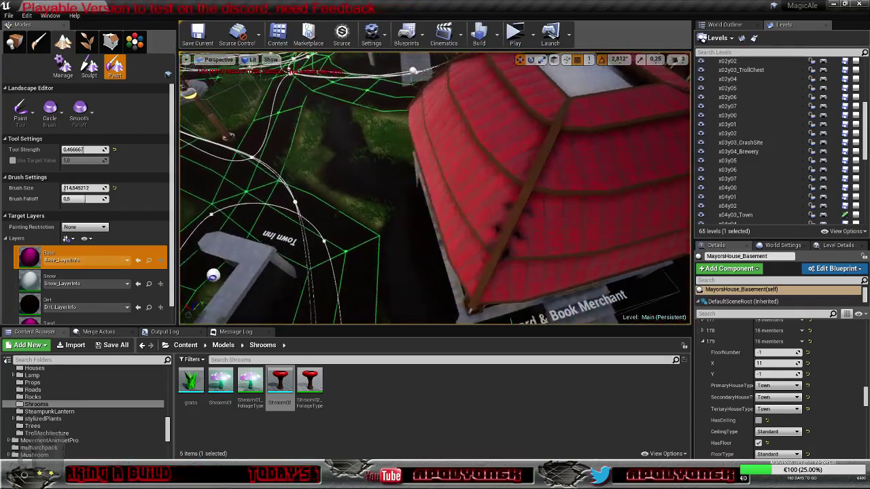
Switch from landscape painting to Place mode and set the viewport camera speed to 5.
right_click_drag(524, 187, 509, 187)
right_click_drag(435, 203, 421, 184)
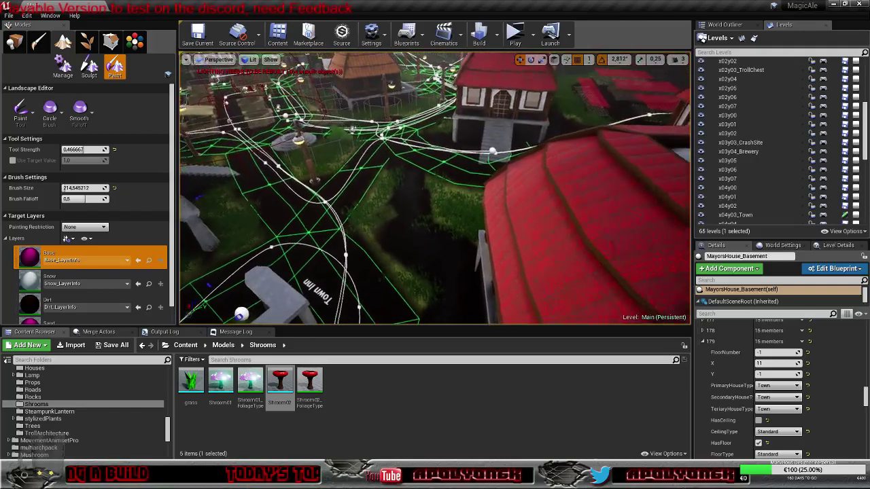
left_click(14, 44)
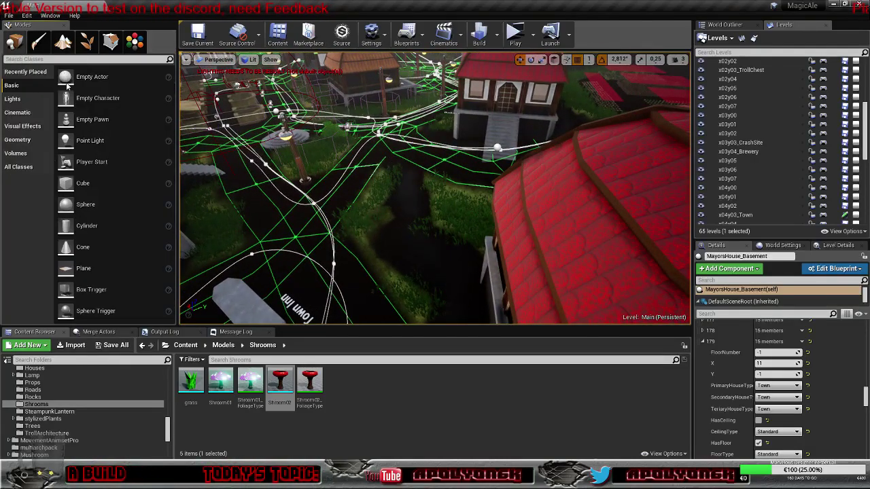
right_click_drag(435, 204, 435, 187)
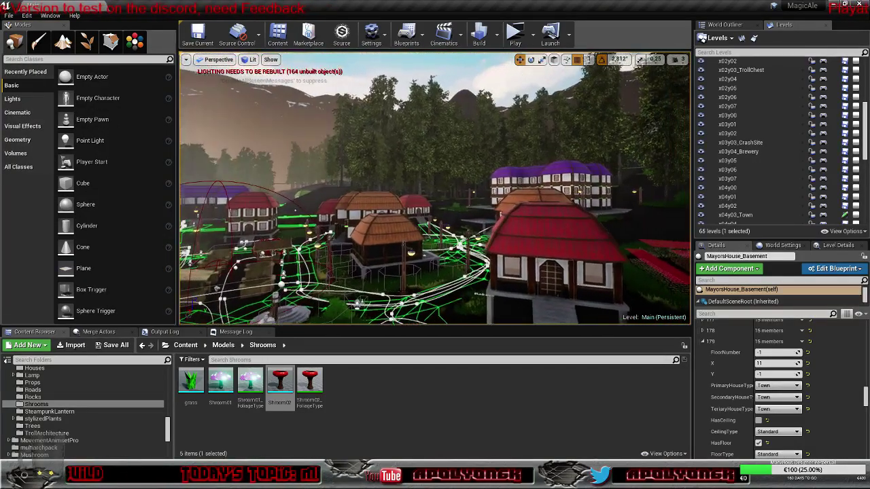
left_click(676, 59)
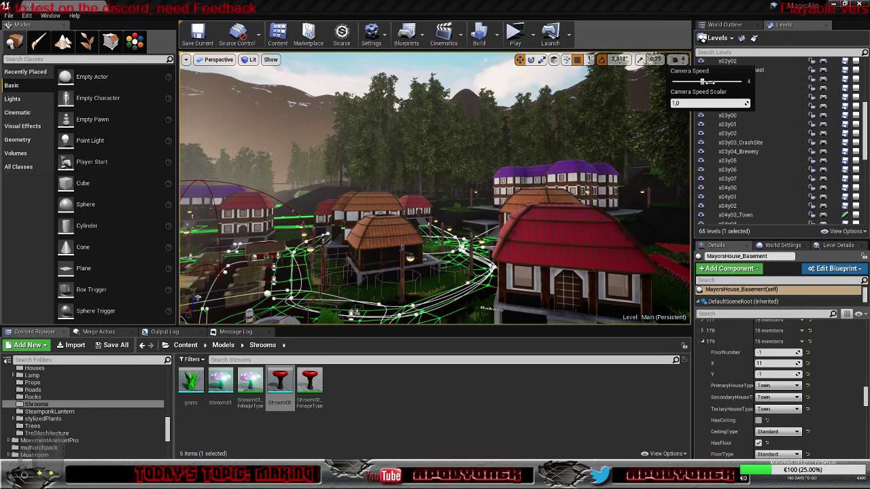
left_click_drag(692, 82, 712, 82)
Review the village's houses, roads and stone terraces from above, and its surroundings from the forest edge.
right_click_drag(585, 129, 552, 155)
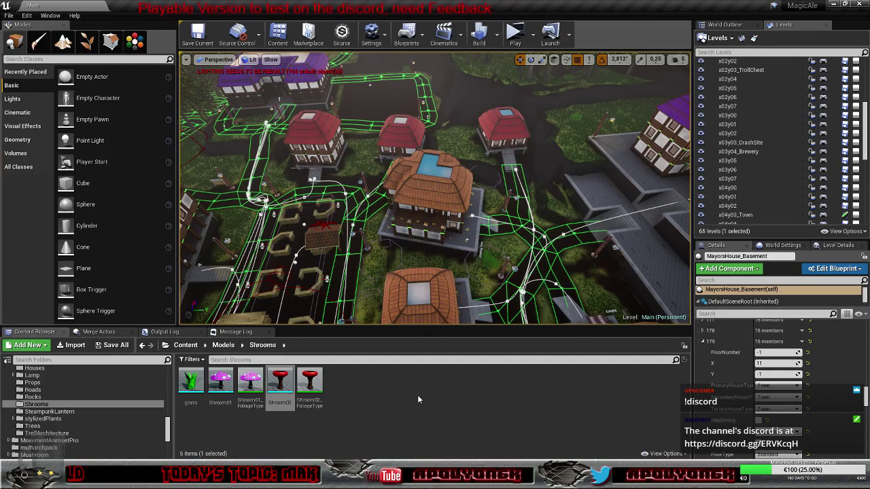
key("w")
right_click_drag(421, 272, 434, 259)
key("w")
key("w")
key("w")
key("w")
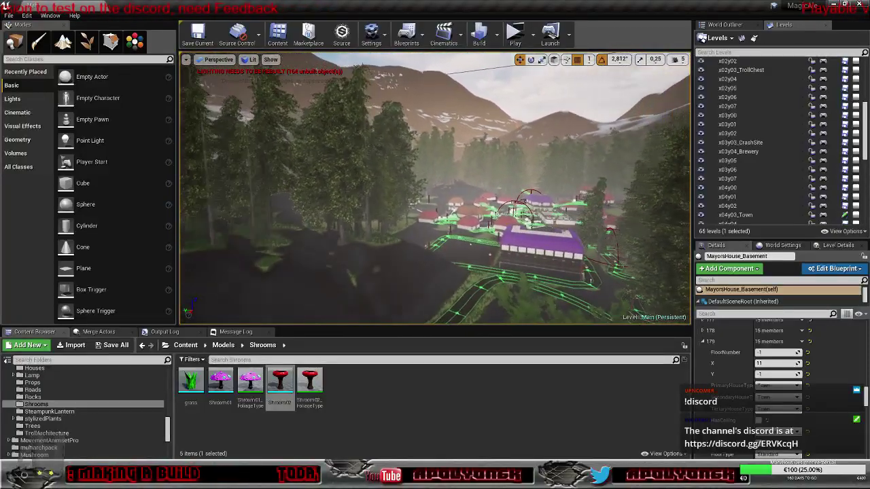
right_click_drag(434, 259, 436, 270)
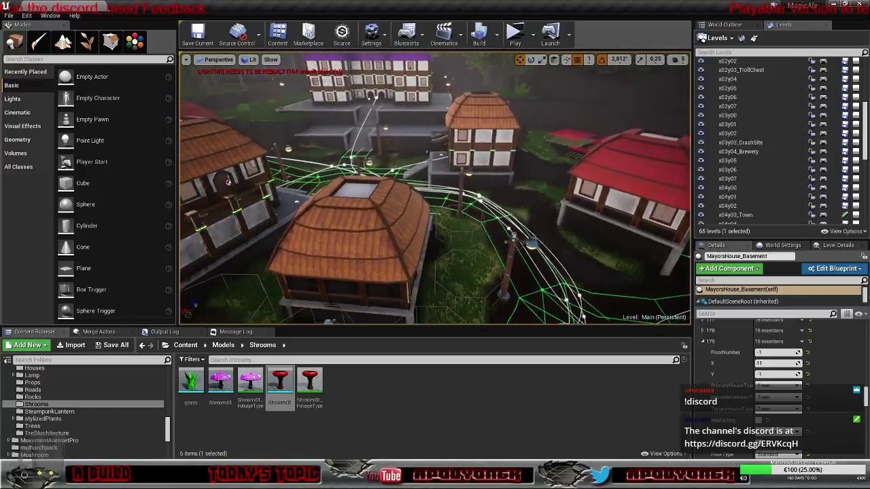